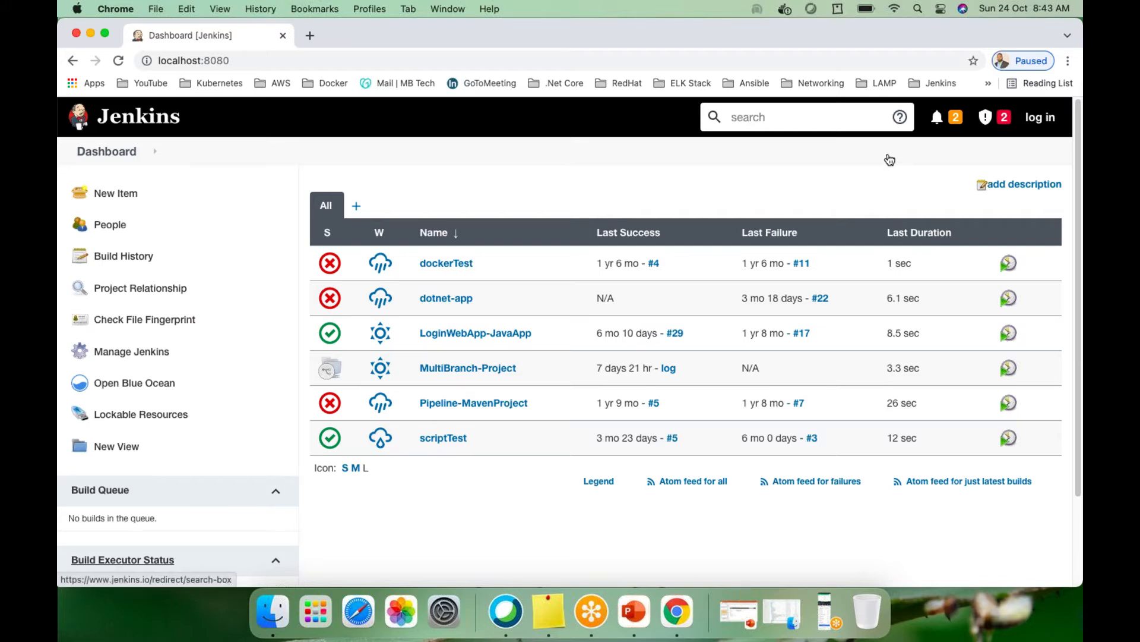
Open aws.amazon.com in a new tab and go to the console sign-in page
{"action": "left_click", "coordinate": [310, 36]}
{"action": "type", "text": "aws"}
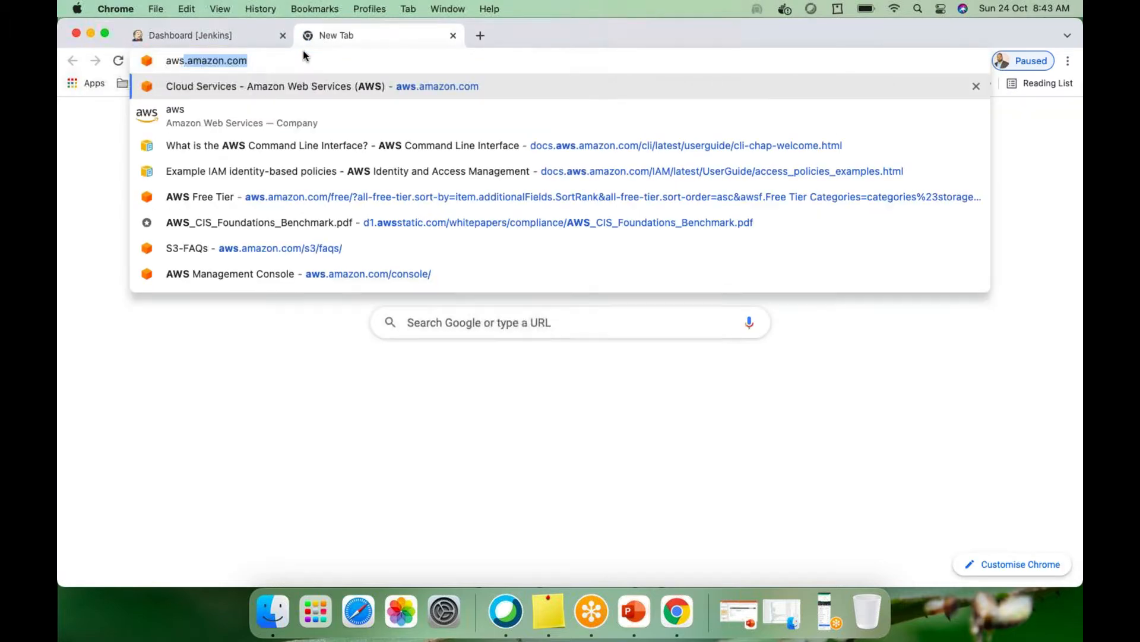
{"action": "key", "text": "Return"}
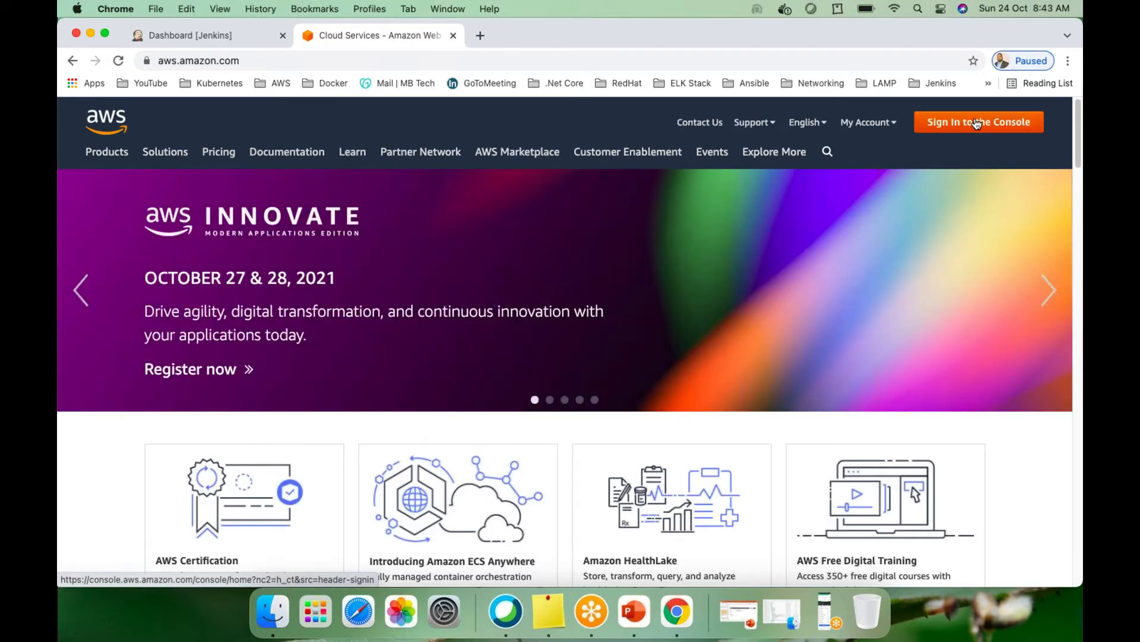
{"action": "left_click", "coordinate": [976, 123]}
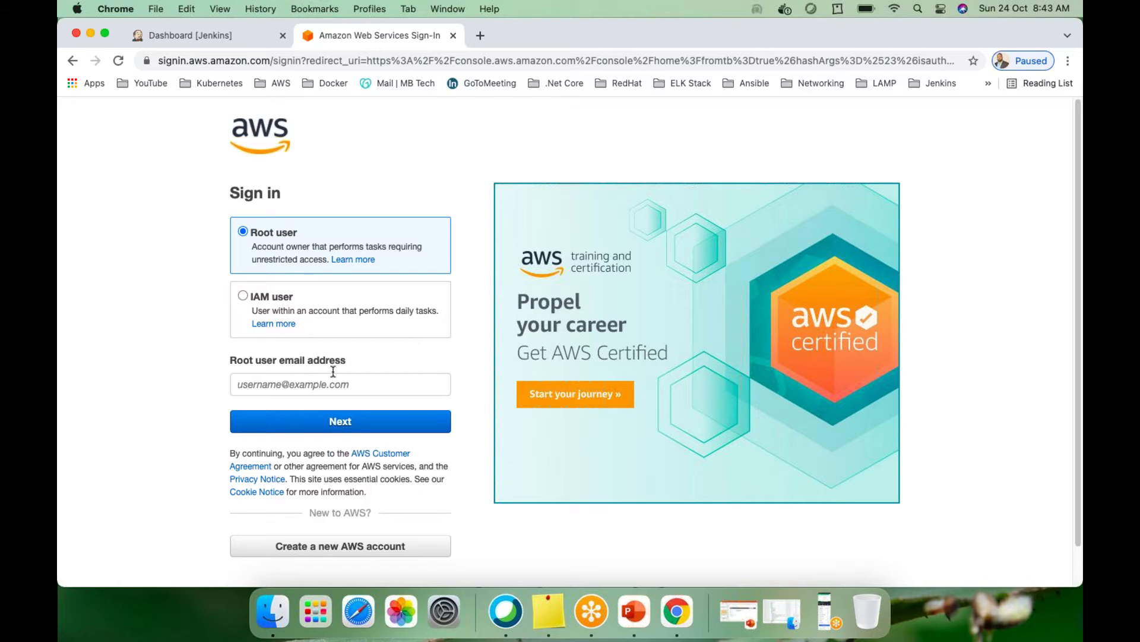
Sign in as root with the saved e-mail, security check and password, then return to Jenkins
{"action": "left_click", "coordinate": [283, 383]}
{"action": "left_click", "coordinate": [296, 418]}
{"action": "left_click", "coordinate": [297, 422]}
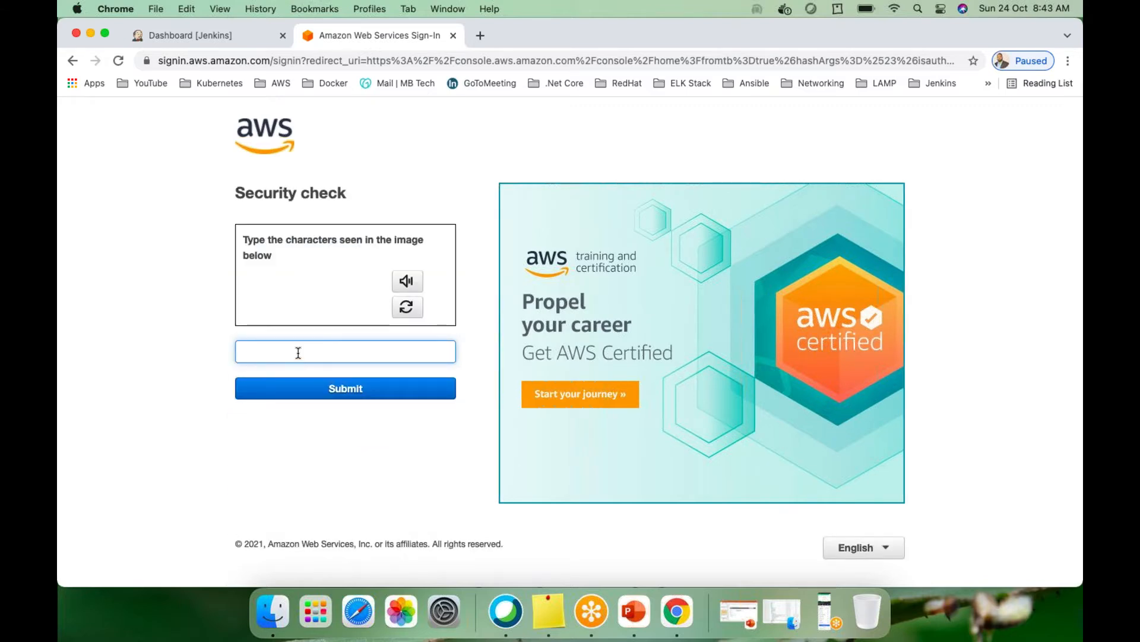
{"action": "type", "text": "tr"}
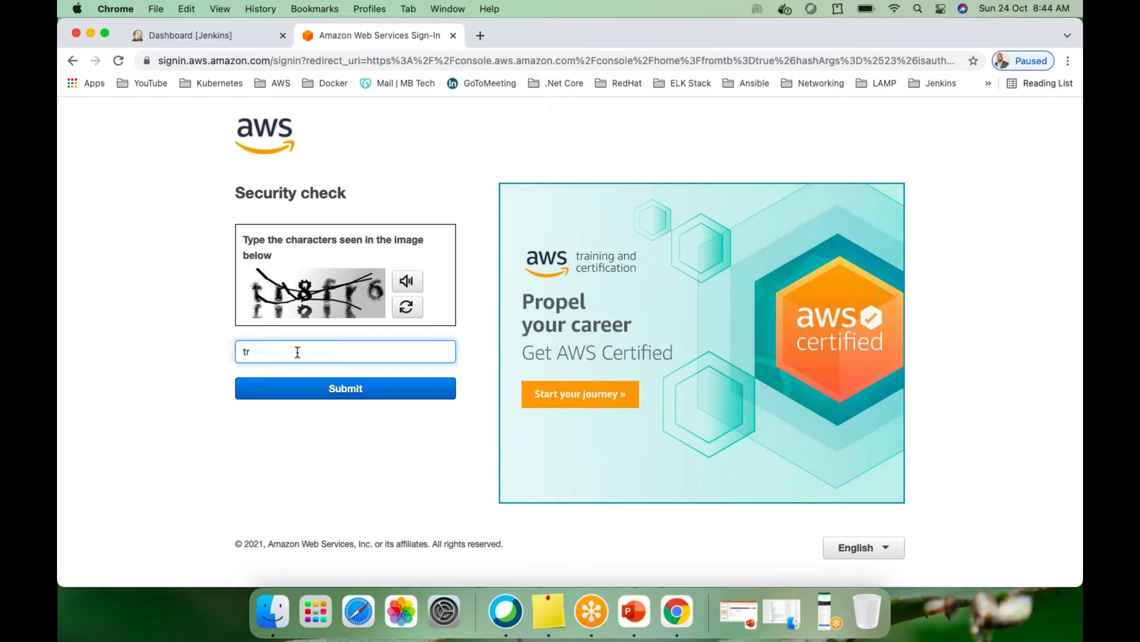
{"action": "type", "text": "8fr6"}
{"action": "key", "text": "Return"}
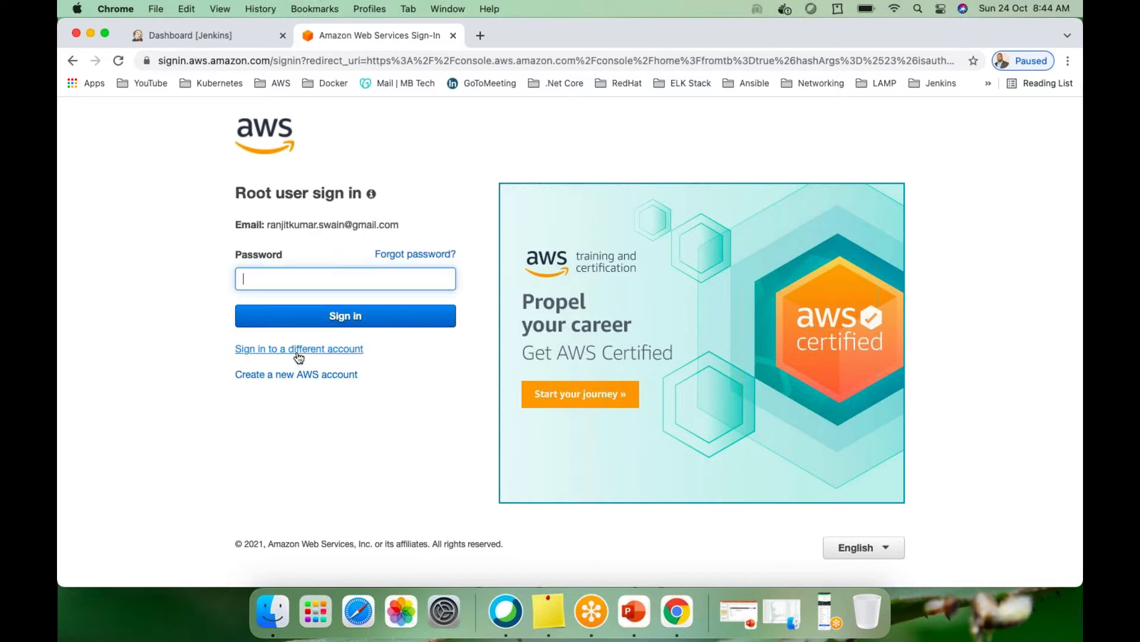
{"action": "type", "text": "•••"}
{"action": "key", "text": "BackSpace"}
{"action": "type", "text": "••••••••"}
{"action": "key", "text": "Return"}
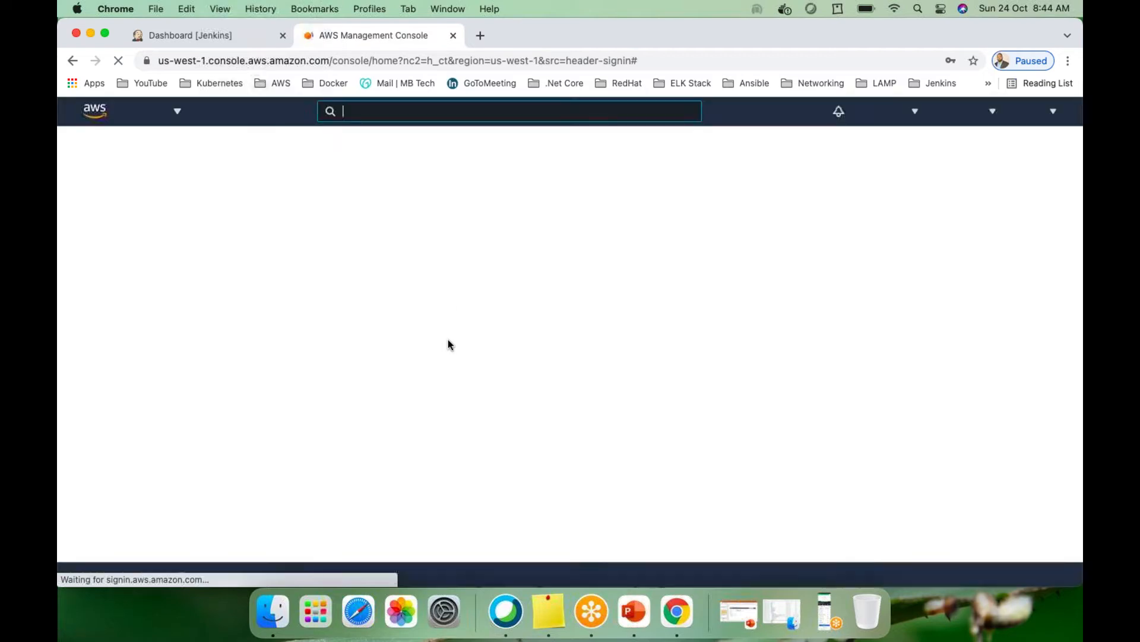
{"action": "left_click", "coordinate": [189, 32]}
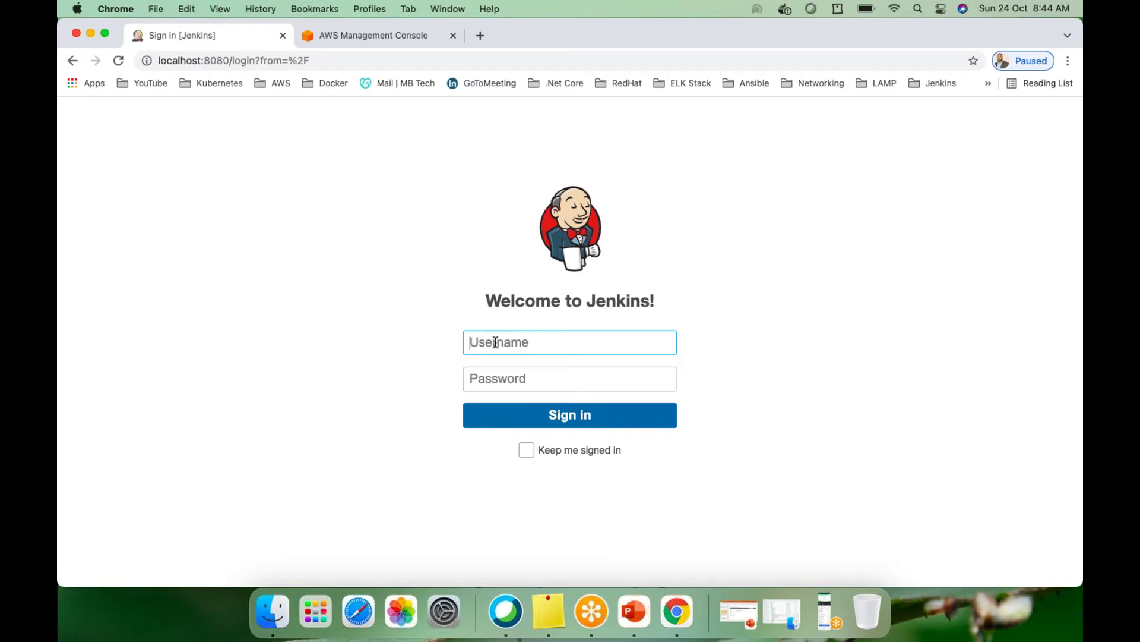
Log in to Jenkins with the Jenkins username and password, fixing a typo in the username
{"action": "type", "text": "ranjit4jenkins"}
{"action": "key", "text": "Tab"}
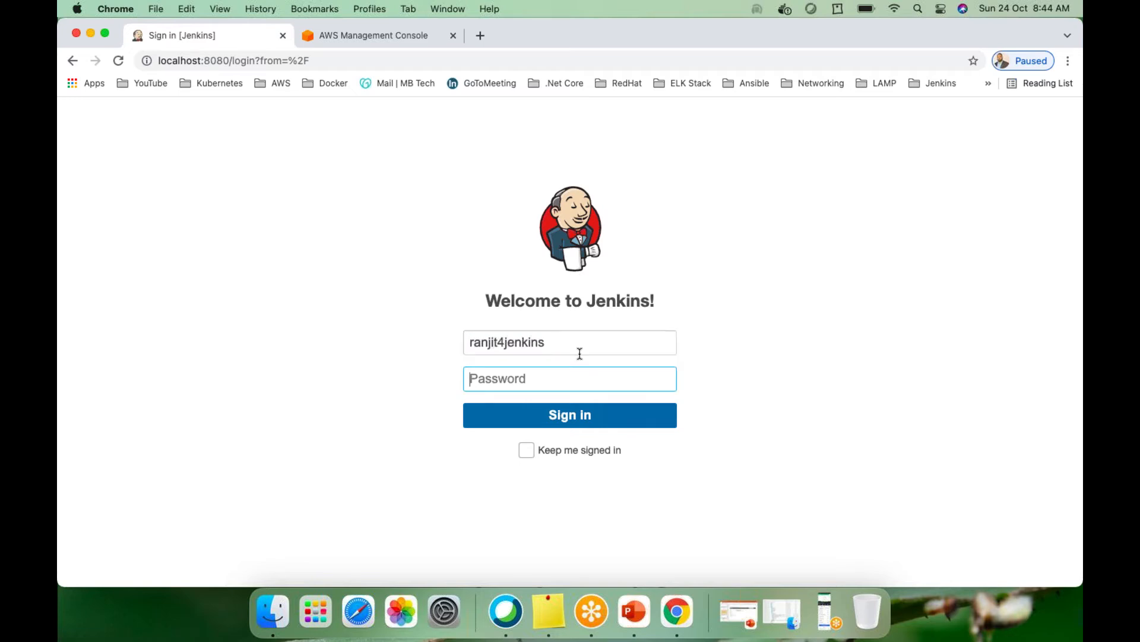
{"action": "double_click", "coordinate": [496, 340]}
{"action": "left_click", "coordinate": [572, 339]}
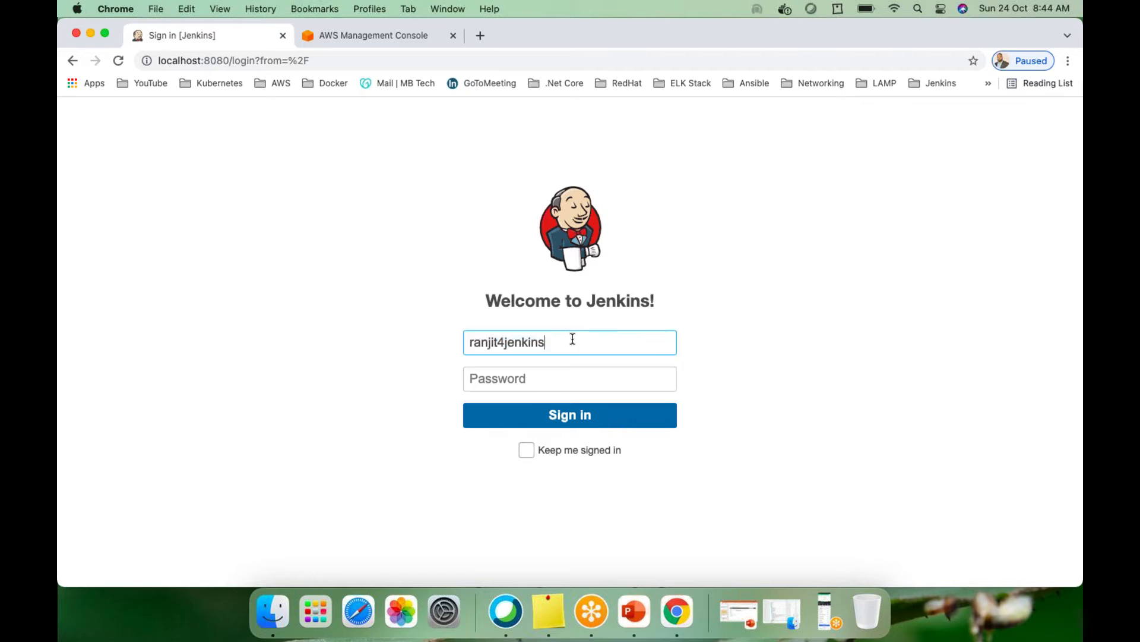
{"action": "type", "text": "ranjit"}
{"action": "key", "text": "BackSpace"}
{"action": "key", "text": "BackSpace"}
{"action": "key", "text": "BackSpace"}
{"action": "key", "text": "BackSpace"}
{"action": "key", "text": "BackSpace"}
{"action": "key", "text": "BackSpace"}
{"action": "key", "text": "BackSpace"}
{"action": "key", "text": "BackSpace"}
{"action": "type", "text": "ns"}
{"action": "key", "text": "Tab"}
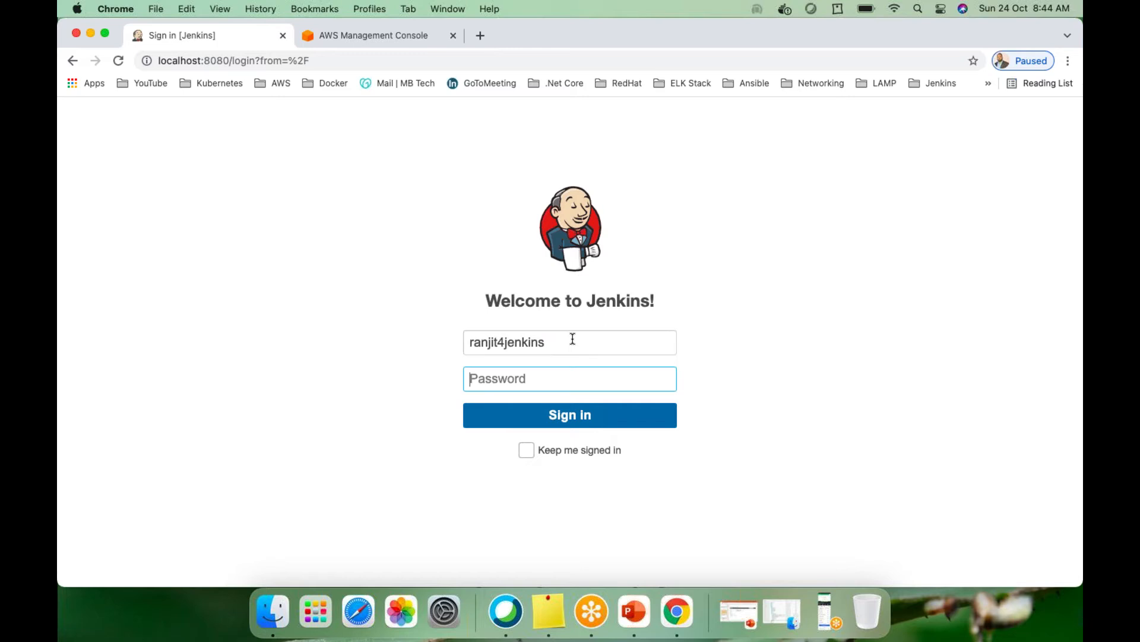
{"action": "type", "text": "•••••••••••••"}
{"action": "key", "text": "Return"}
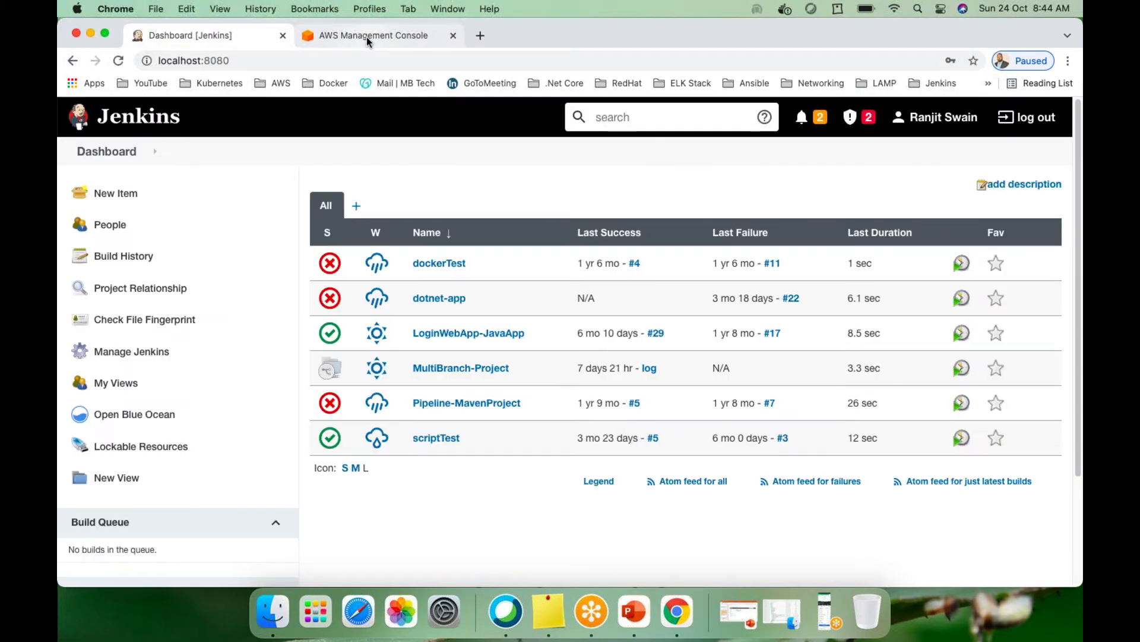
Open the empty EC2 Instances list for N. California, dismiss the popups and show the regions
{"action": "left_click", "coordinate": [366, 36]}
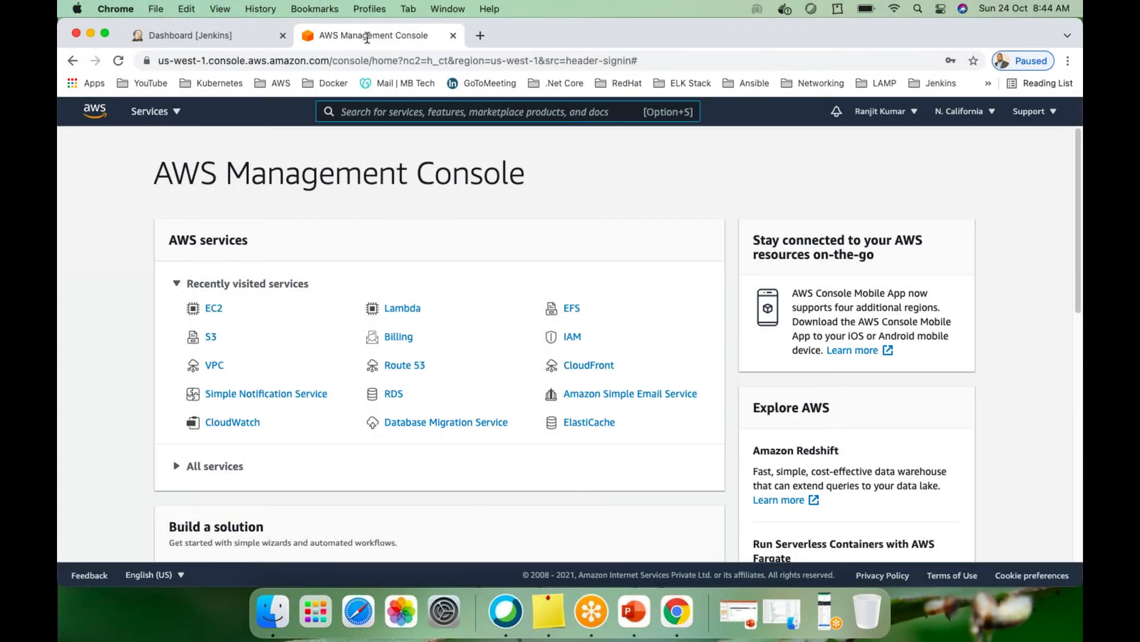
{"action": "left_click", "coordinate": [215, 312]}
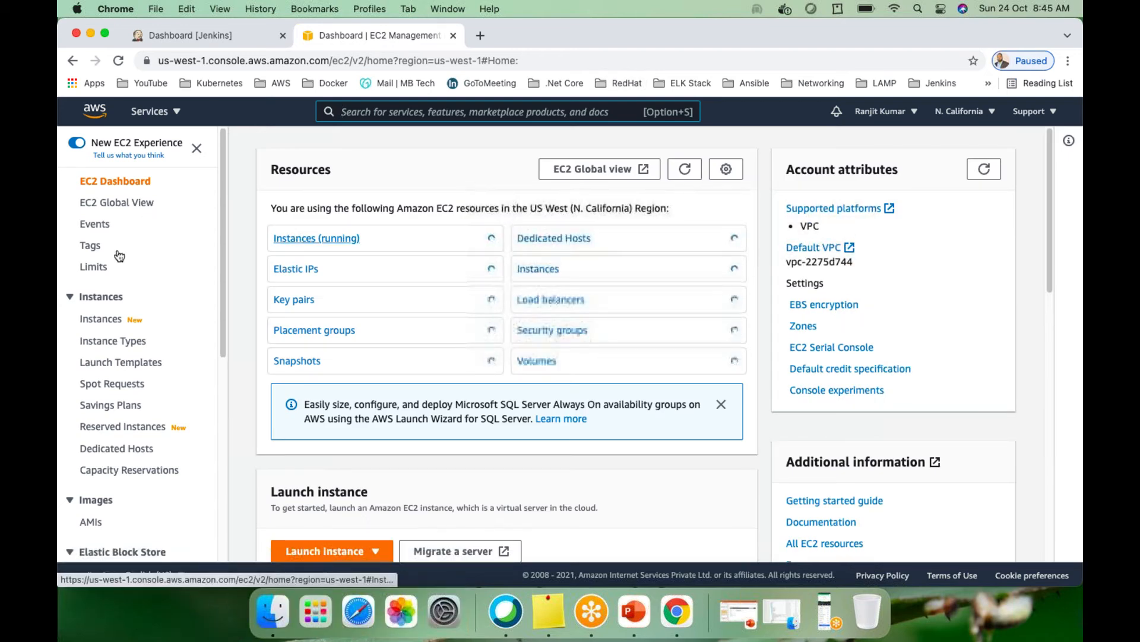
{"action": "left_click", "coordinate": [101, 321]}
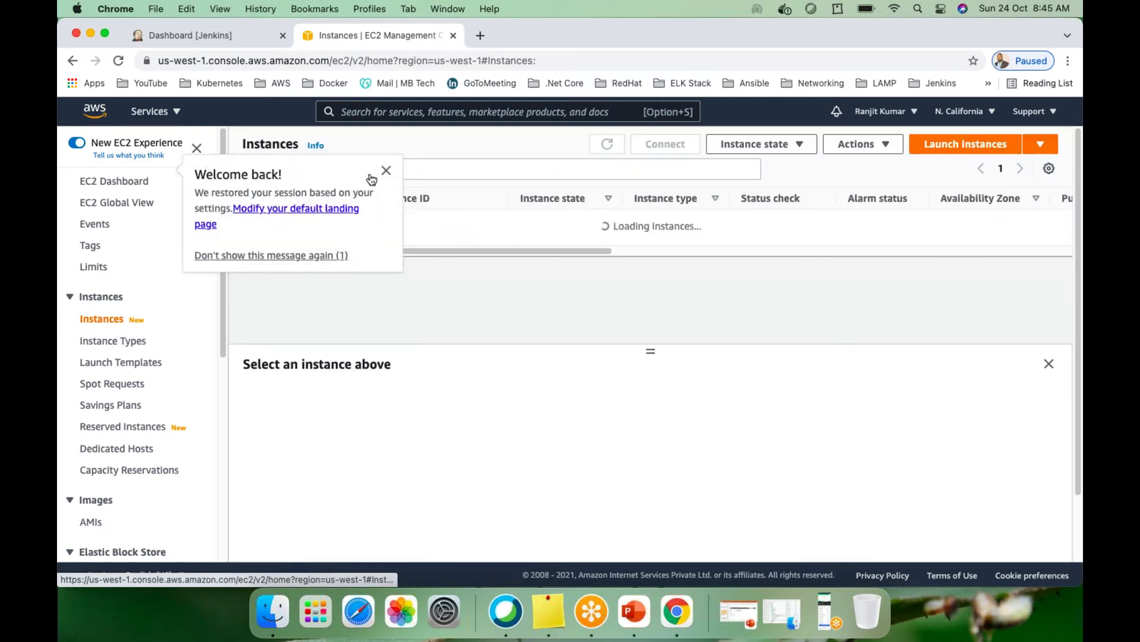
{"action": "left_click", "coordinate": [386, 171]}
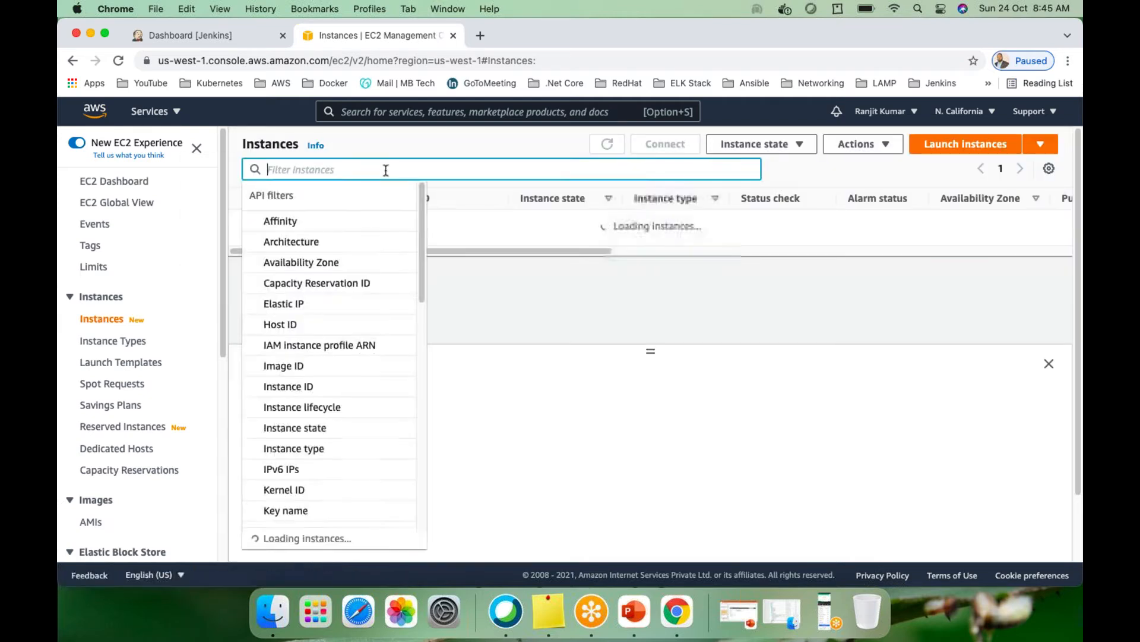
{"action": "left_click", "coordinate": [470, 147]}
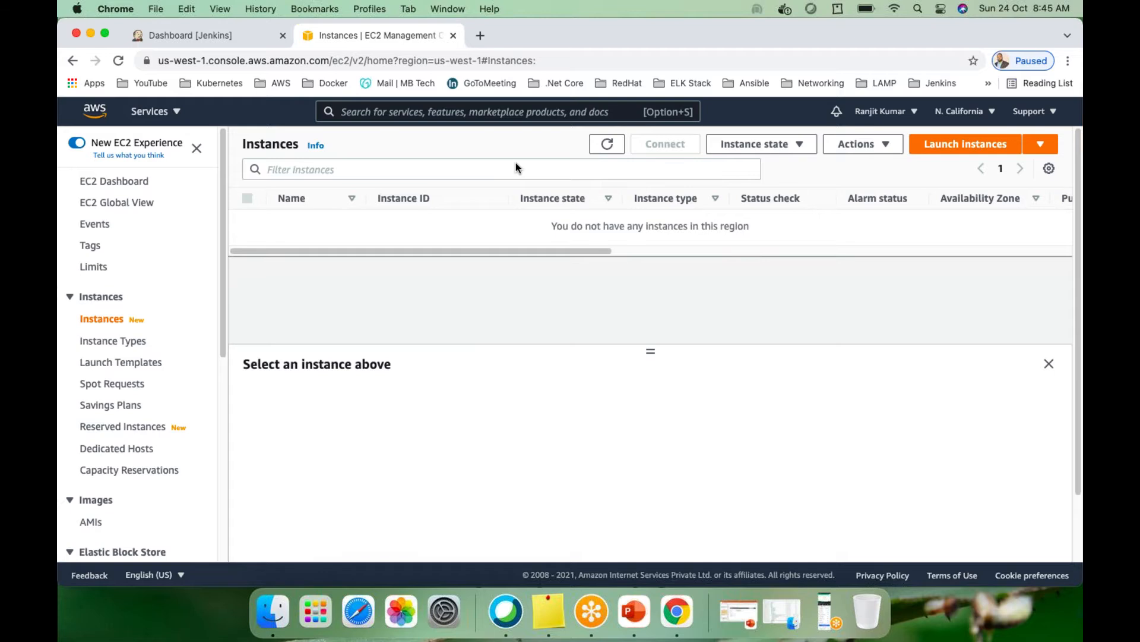
{"action": "left_click", "coordinate": [986, 113]}
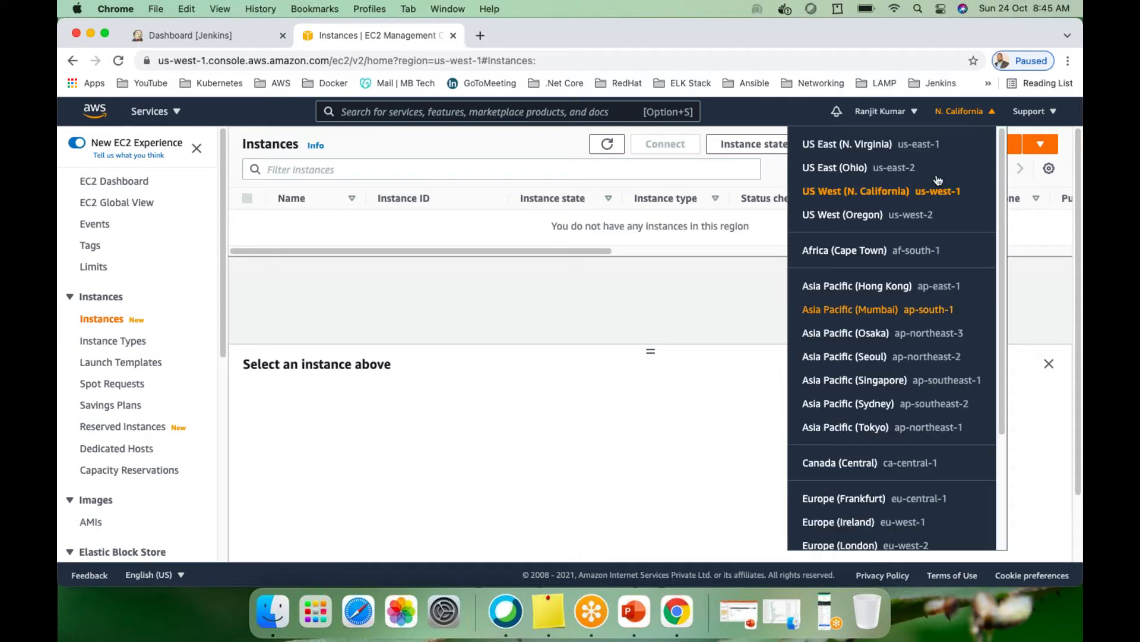
Switch EC2 to Asia Pacific (Mumbai) and start the Jenkins-Ansible-centos instance
{"action": "scroll", "coordinate": [936, 176], "scroll_direction": "down", "scroll_amount": 2}
{"action": "left_click", "coordinate": [877, 272]}
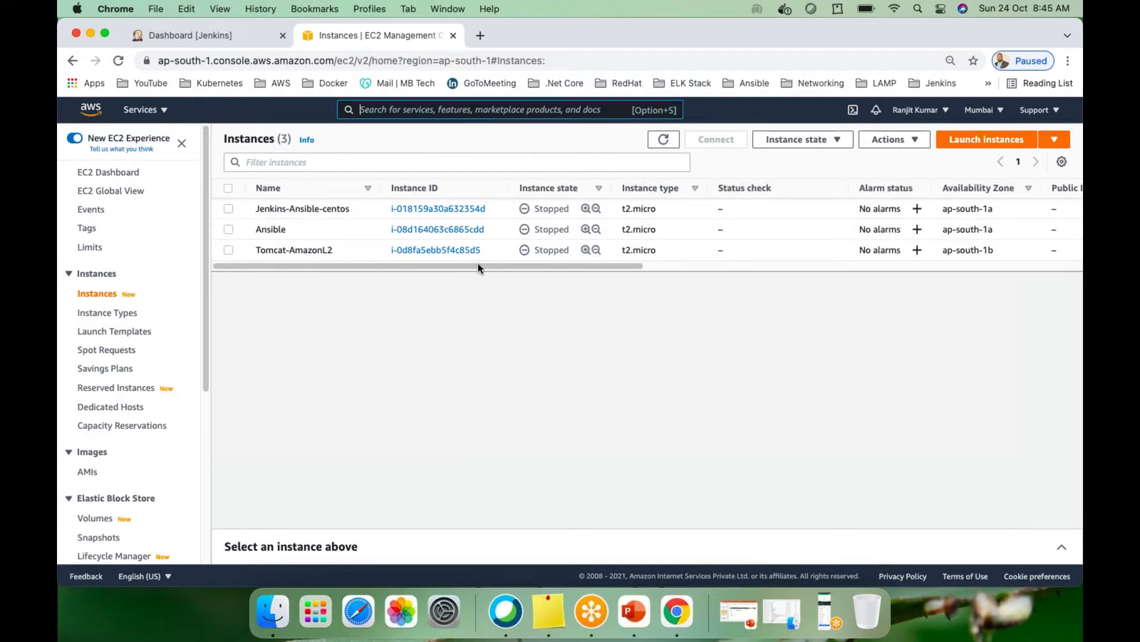
{"action": "left_click", "coordinate": [228, 208]}
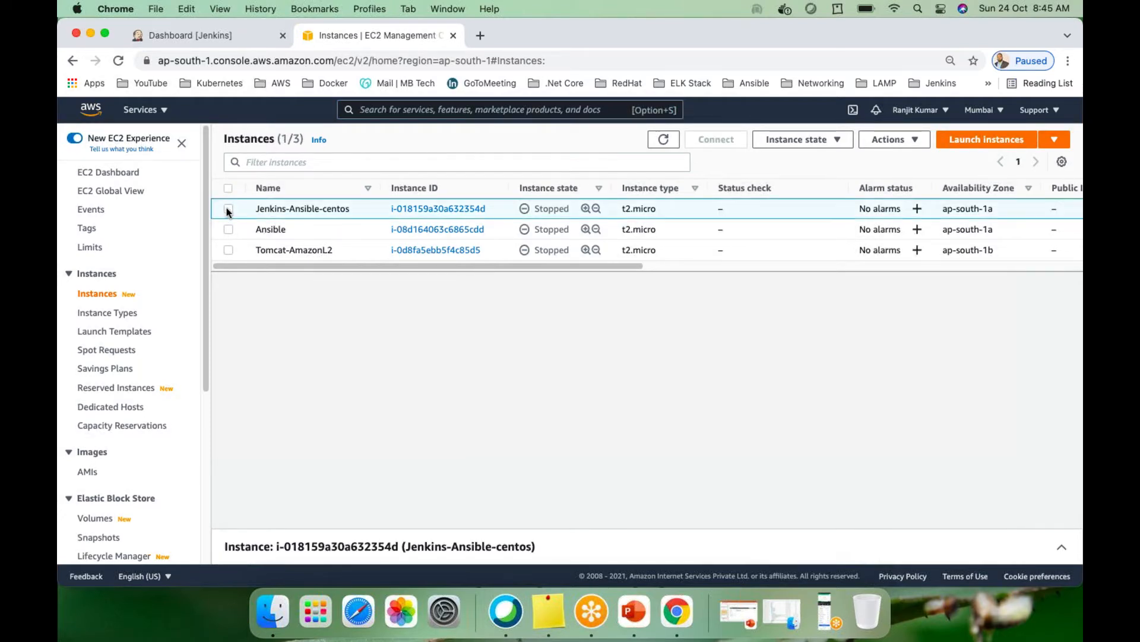
{"action": "left_click", "coordinate": [824, 141]}
{"action": "left_click", "coordinate": [781, 178]}
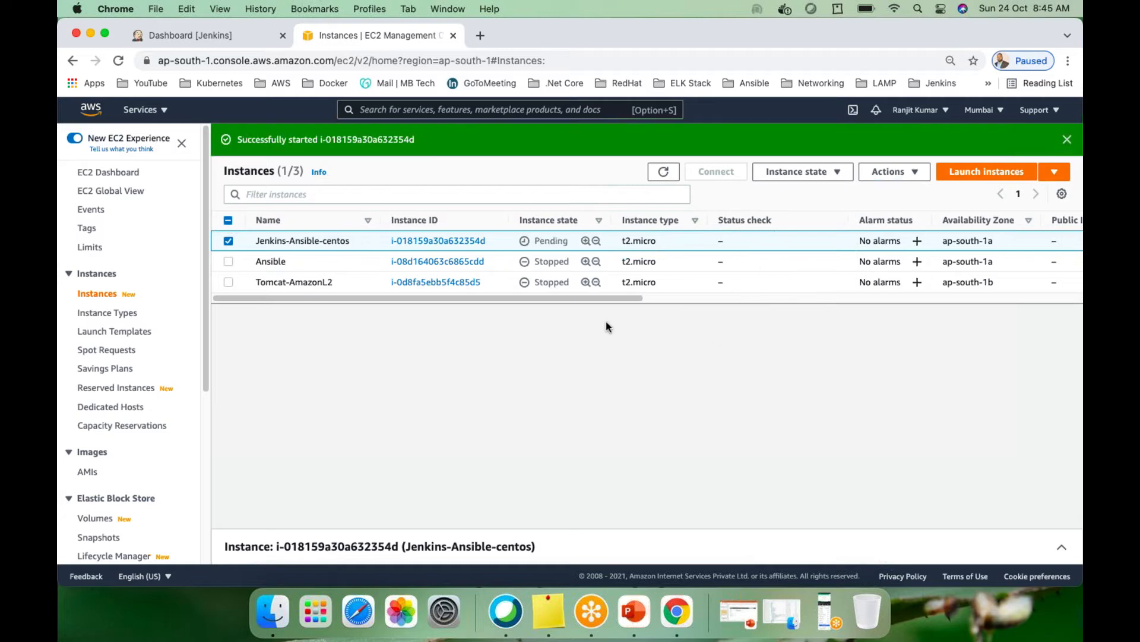
{"action": "left_click", "coordinate": [820, 46]}
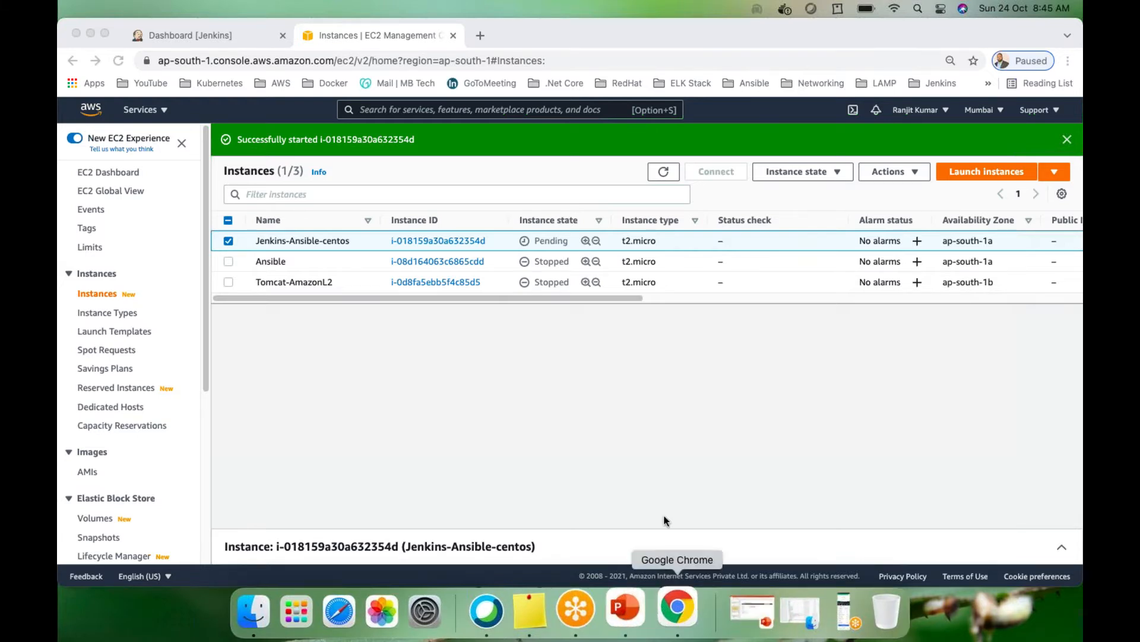
Return to the Dashboard [Jenkins] browser tab
{"action": "left_click", "coordinate": [209, 35]}
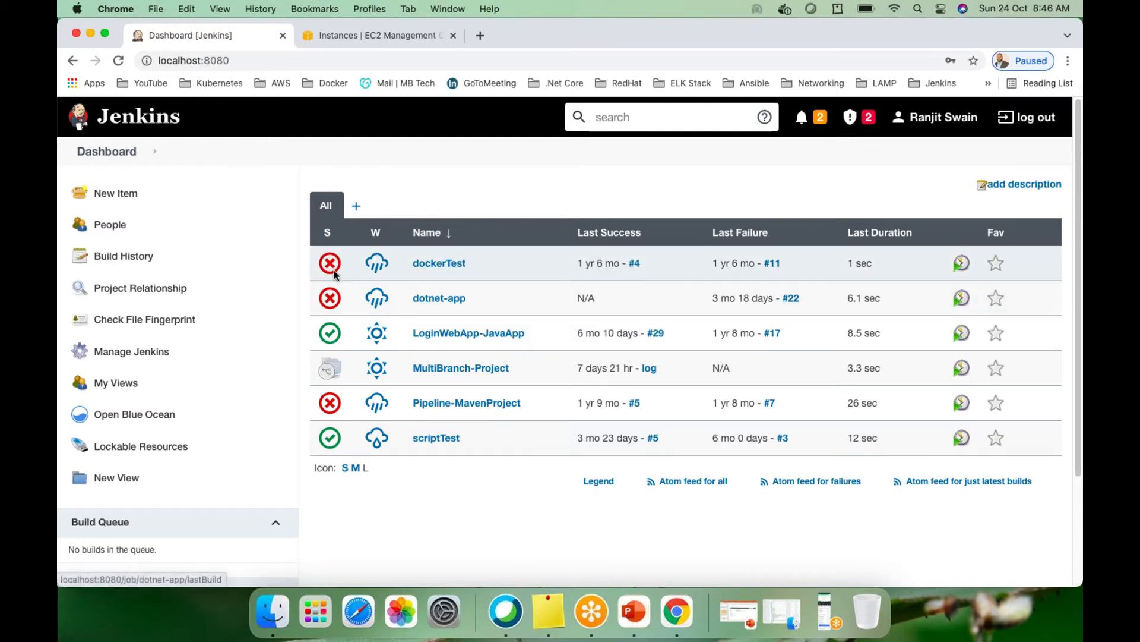
{"action": "mouse_move", "coordinate": [366, 437]}
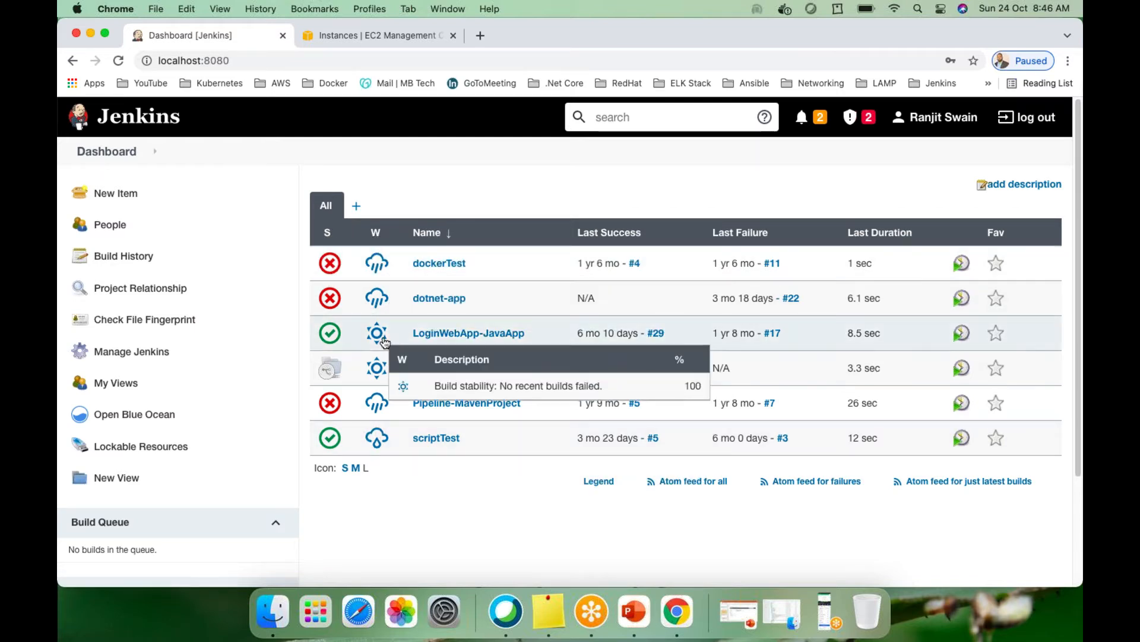
{"action": "mouse_move", "coordinate": [379, 276]}
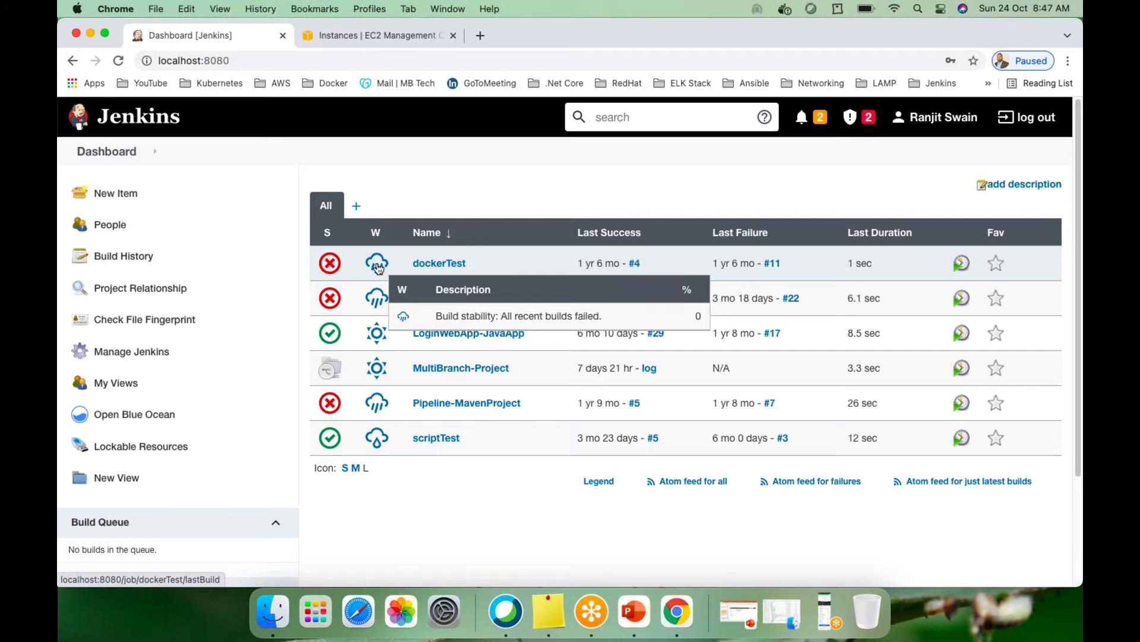
{"action": "mouse_move", "coordinate": [378, 336]}
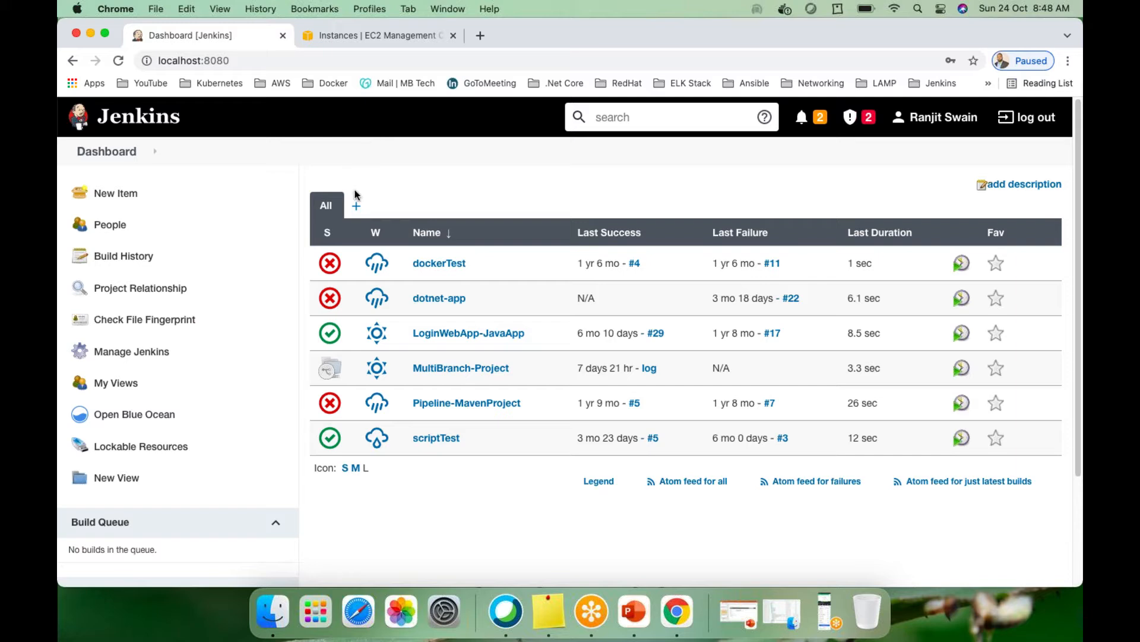
{"action": "left_click", "coordinate": [109, 355]}
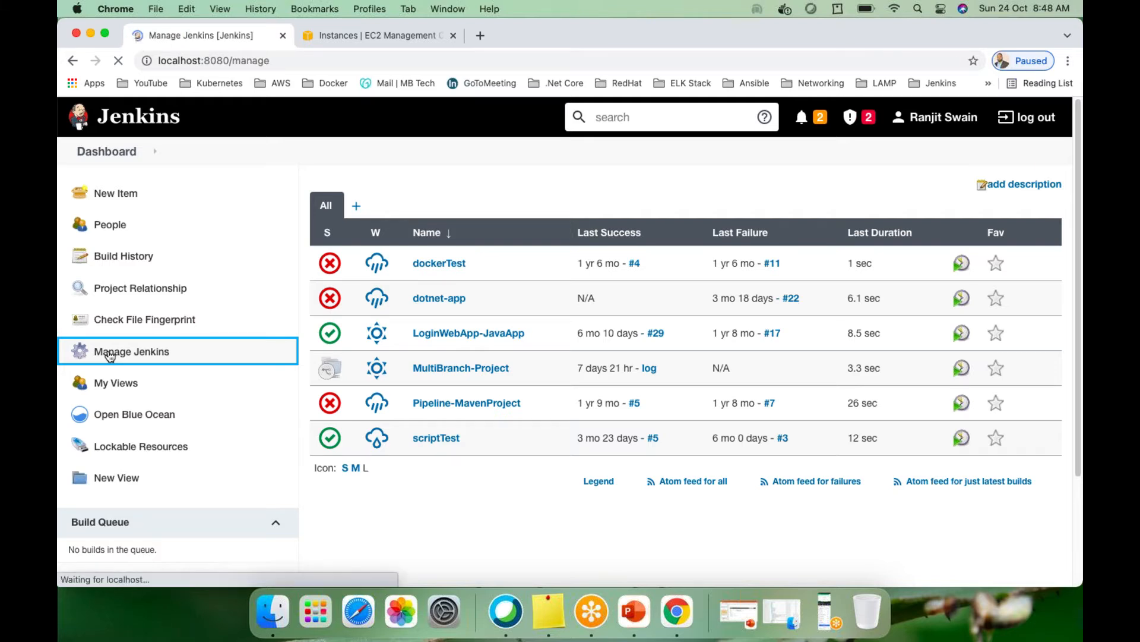
{"action": "scroll", "coordinate": [633, 326], "scroll_direction": "down", "scroll_amount": 10}
{"action": "scroll", "coordinate": [594, 285], "scroll_direction": "up", "scroll_amount": 10}
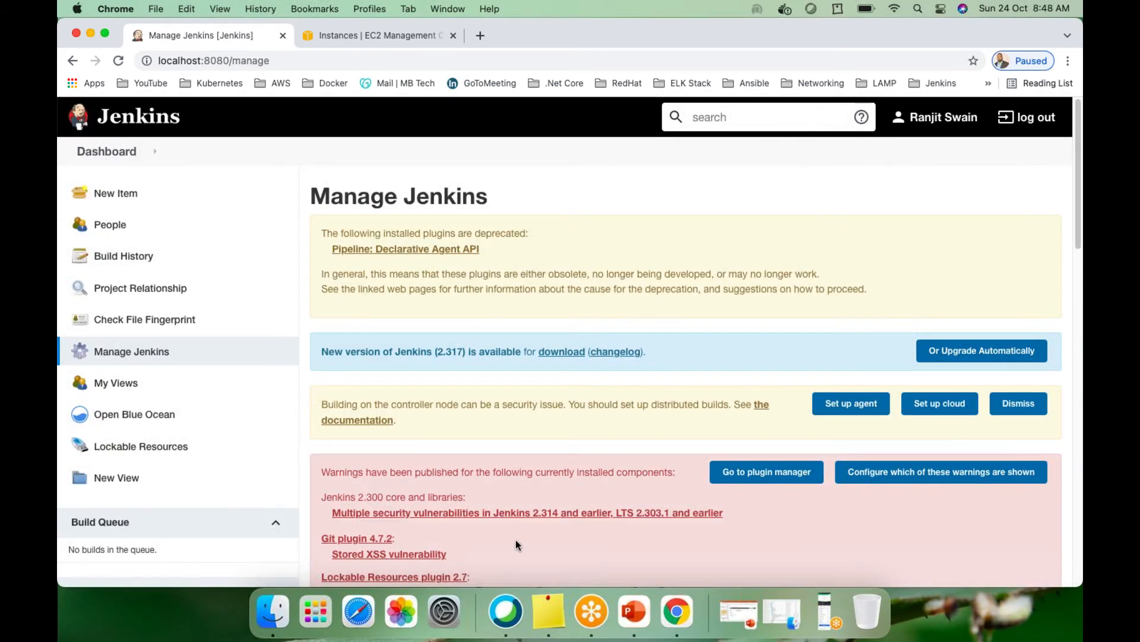
{"action": "scroll", "coordinate": [615, 264], "scroll_direction": "down", "scroll_amount": 3}
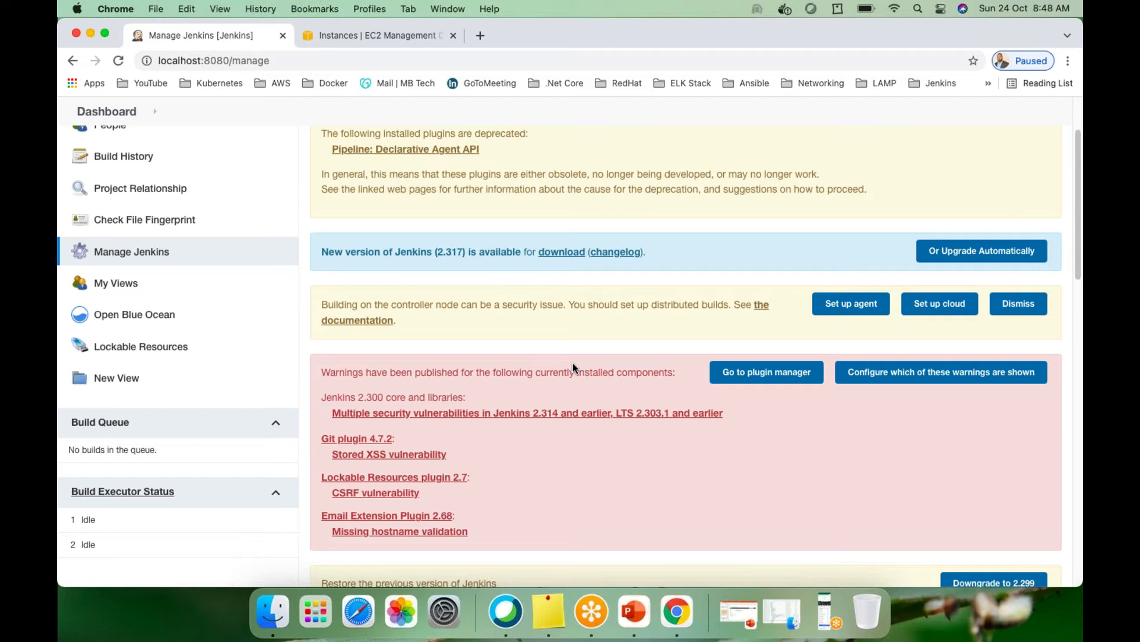
{"action": "scroll", "coordinate": [583, 360], "scroll_direction": "down", "scroll_amount": 1}
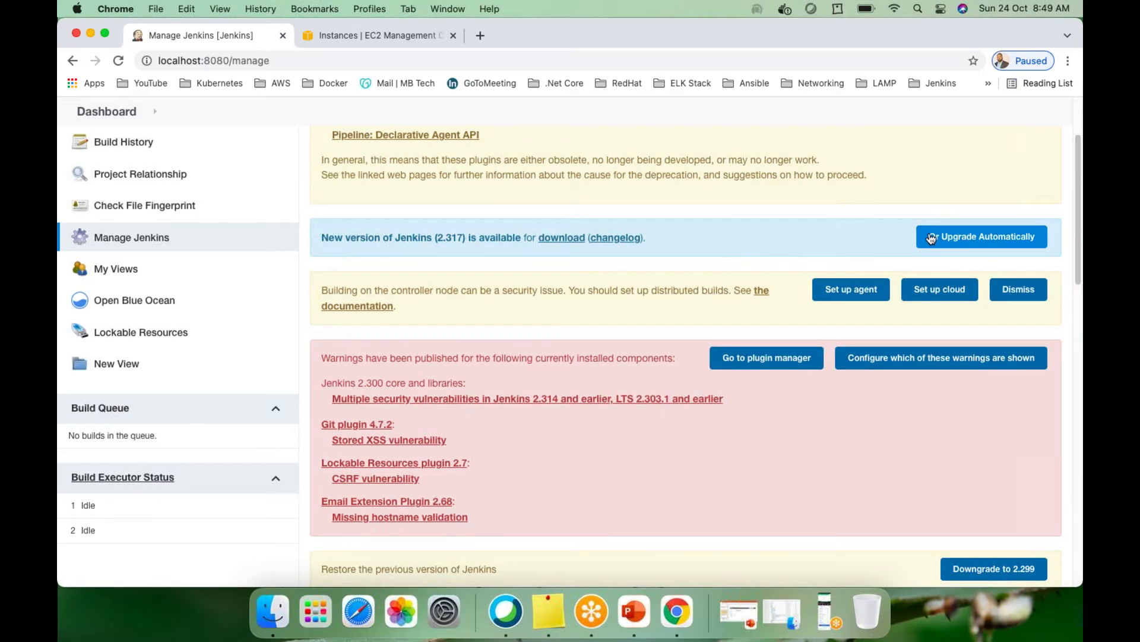
{"action": "scroll", "coordinate": [521, 288], "scroll_direction": "up", "scroll_amount": 1}
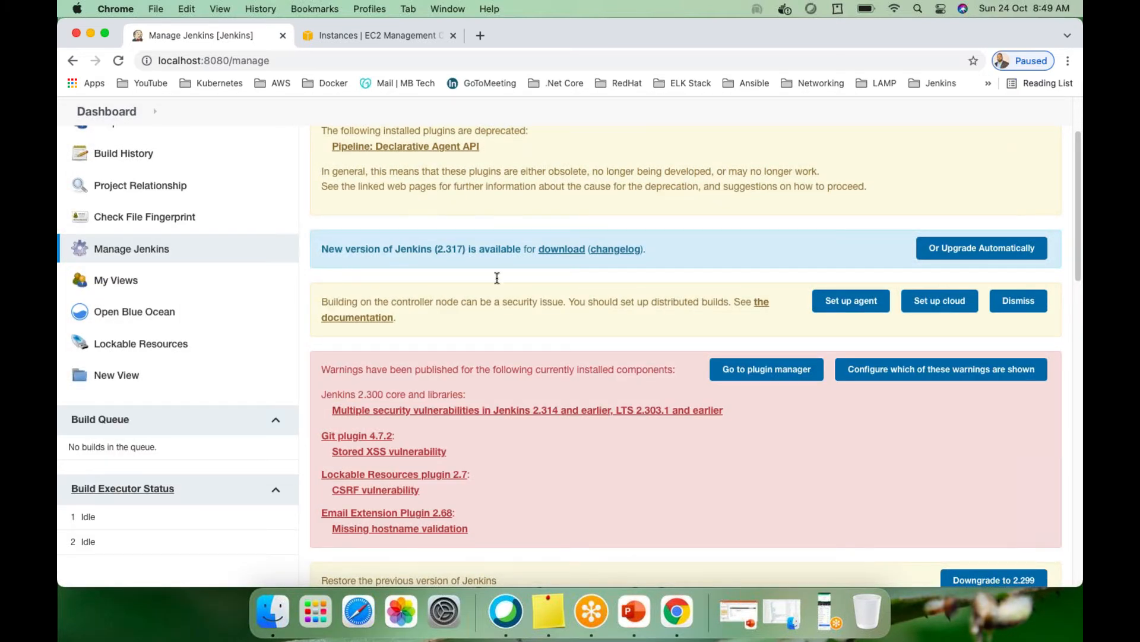
{"action": "scroll", "coordinate": [497, 329], "scroll_direction": "up", "scroll_amount": 3}
{"action": "scroll", "coordinate": [494, 337], "scroll_direction": "down", "scroll_amount": 10}
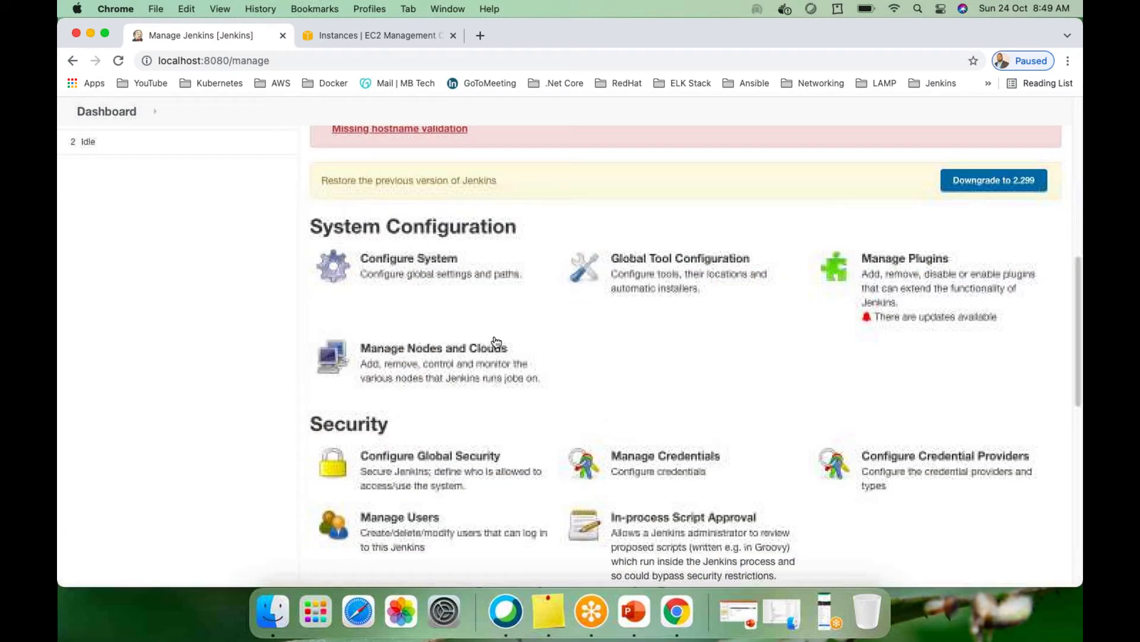
Open the Configure System page from the Manage Jenkins System Configuration section
{"action": "scroll", "coordinate": [496, 341], "scroll_direction": "up", "scroll_amount": 4}
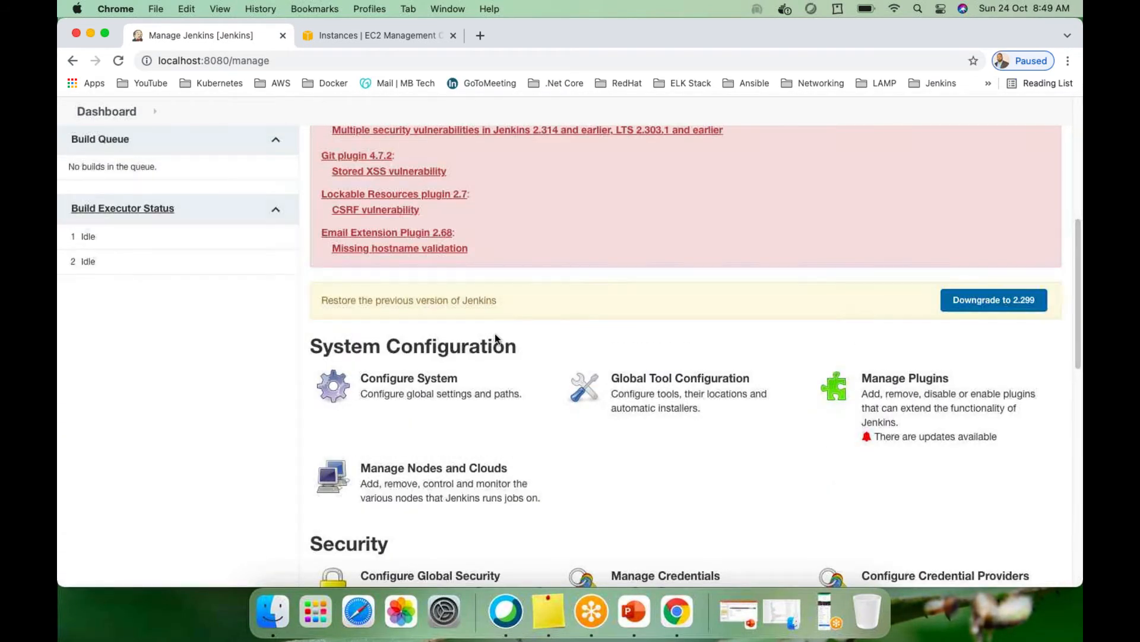
{"action": "scroll", "coordinate": [583, 327], "scroll_direction": "down", "scroll_amount": 10}
{"action": "scroll", "coordinate": [580, 333], "scroll_direction": "up", "scroll_amount": 6}
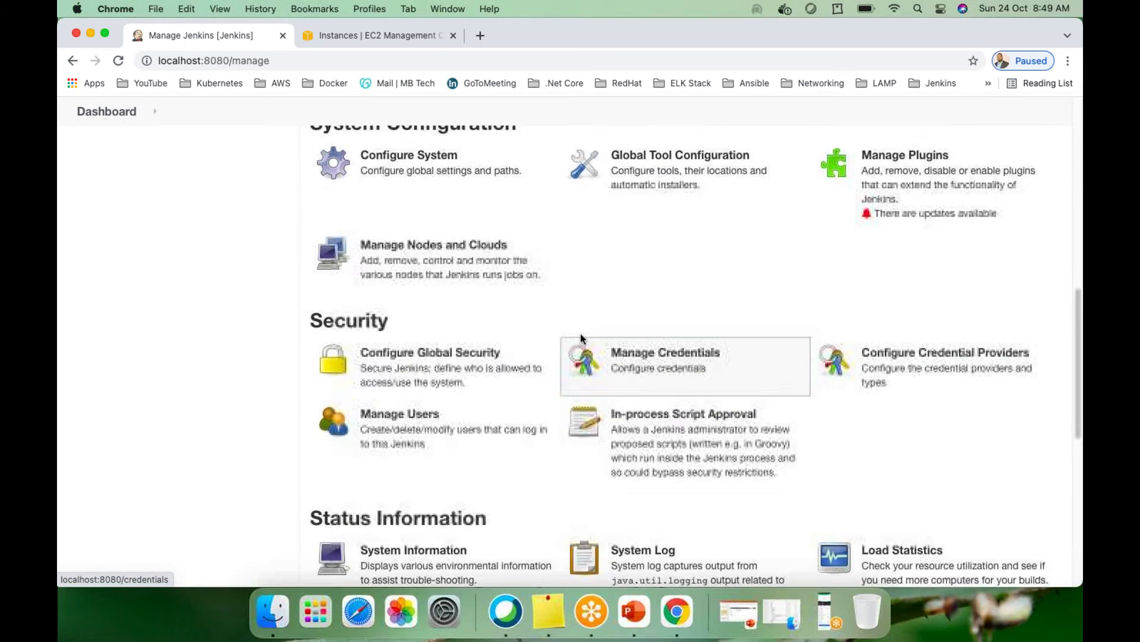
{"action": "scroll", "coordinate": [579, 333], "scroll_direction": "up", "scroll_amount": 1}
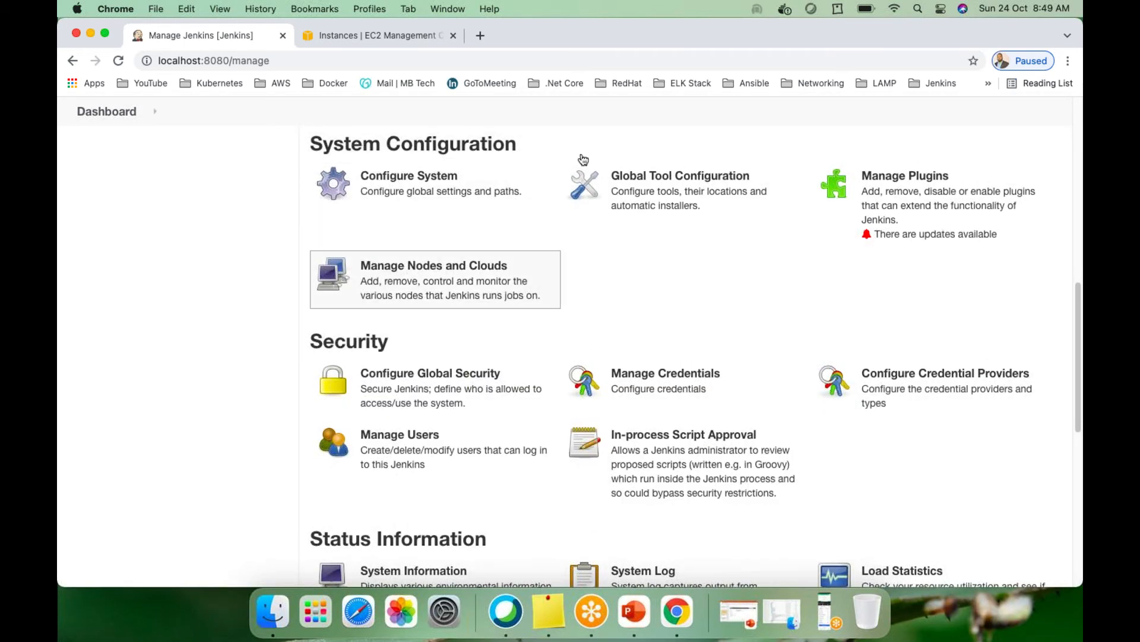
{"action": "scroll", "coordinate": [546, 226], "scroll_direction": "up", "scroll_amount": 1}
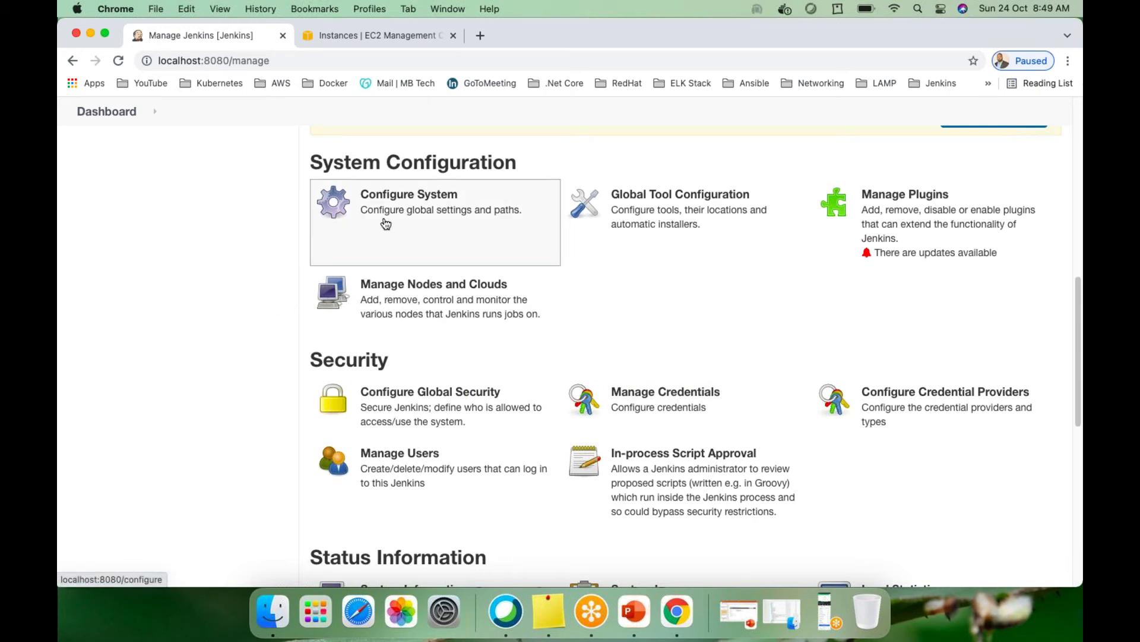
{"action": "left_click", "coordinate": [413, 203]}
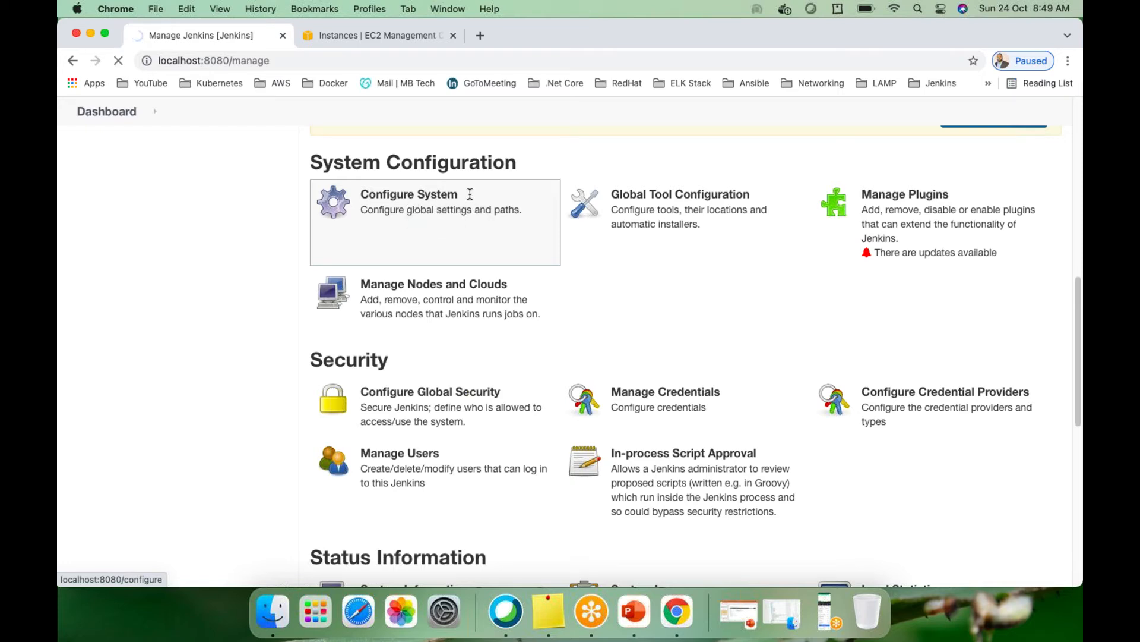
Refresh the EC2 instances and open the running Jenkins-Ansible-centos instance's summary
{"action": "left_click", "coordinate": [359, 36]}
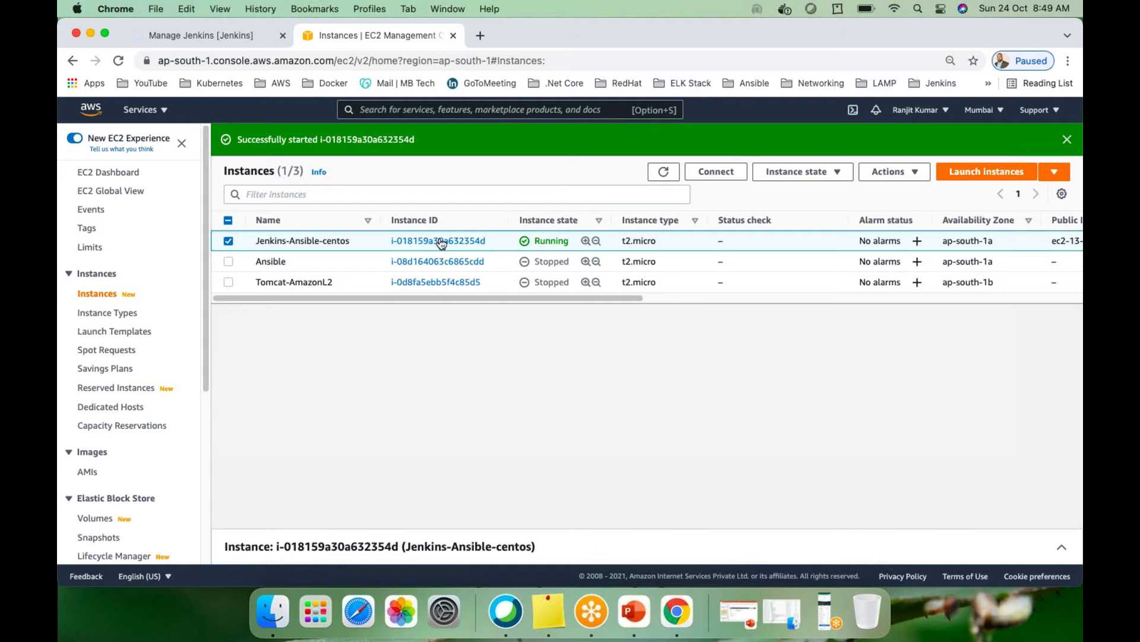
{"action": "left_click", "coordinate": [661, 173]}
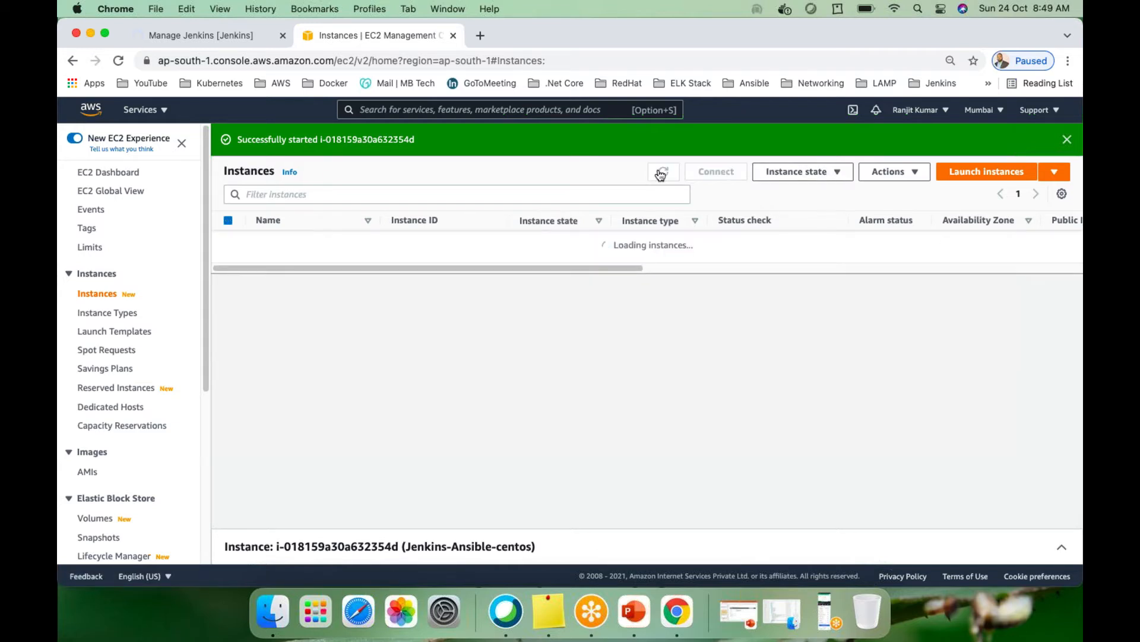
{"action": "left_click", "coordinate": [439, 242]}
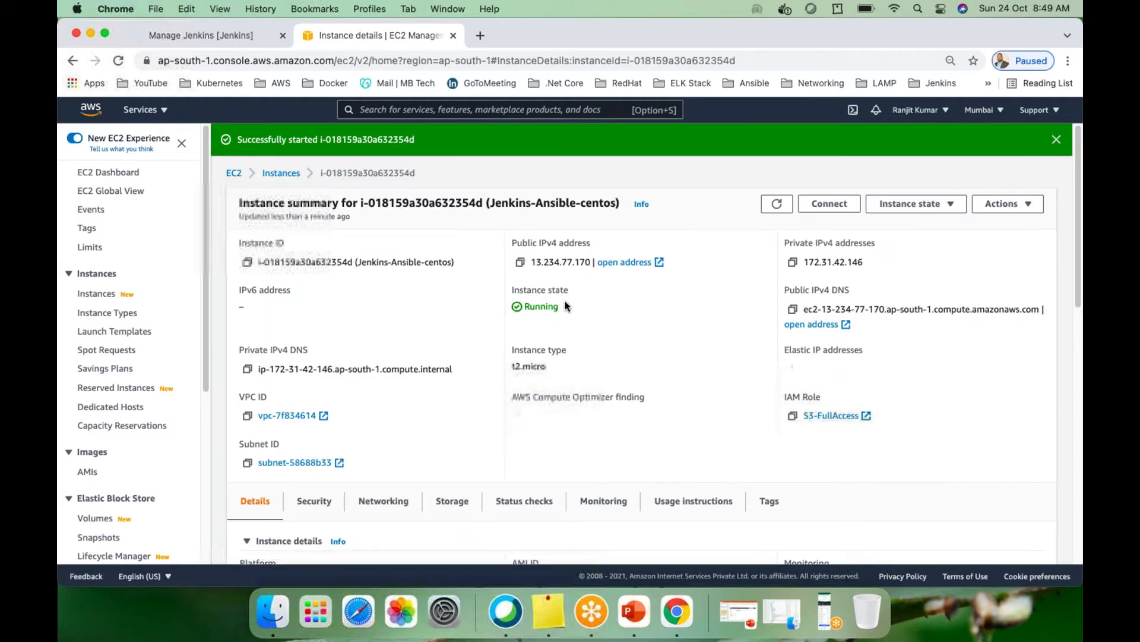
Load the remote Jenkins at the instance's public IP on port 8080 in a new tab
{"action": "left_click", "coordinate": [521, 263]}
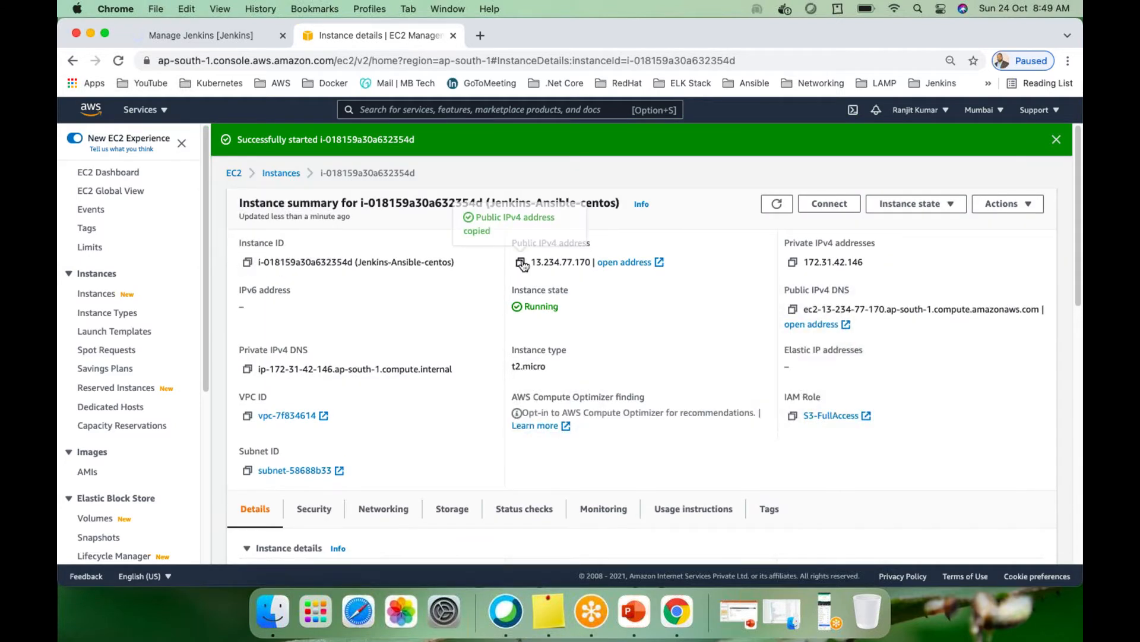
{"action": "left_click", "coordinate": [480, 36]}
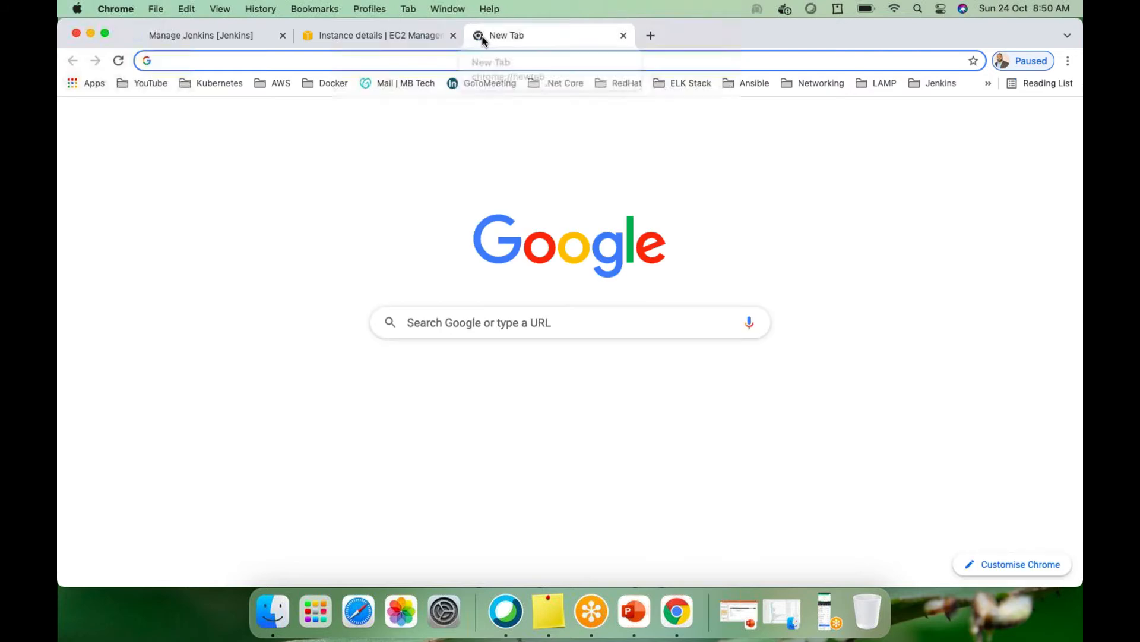
{"action": "key", "text": "super+v"}
{"action": "type", "text": ":8080"}
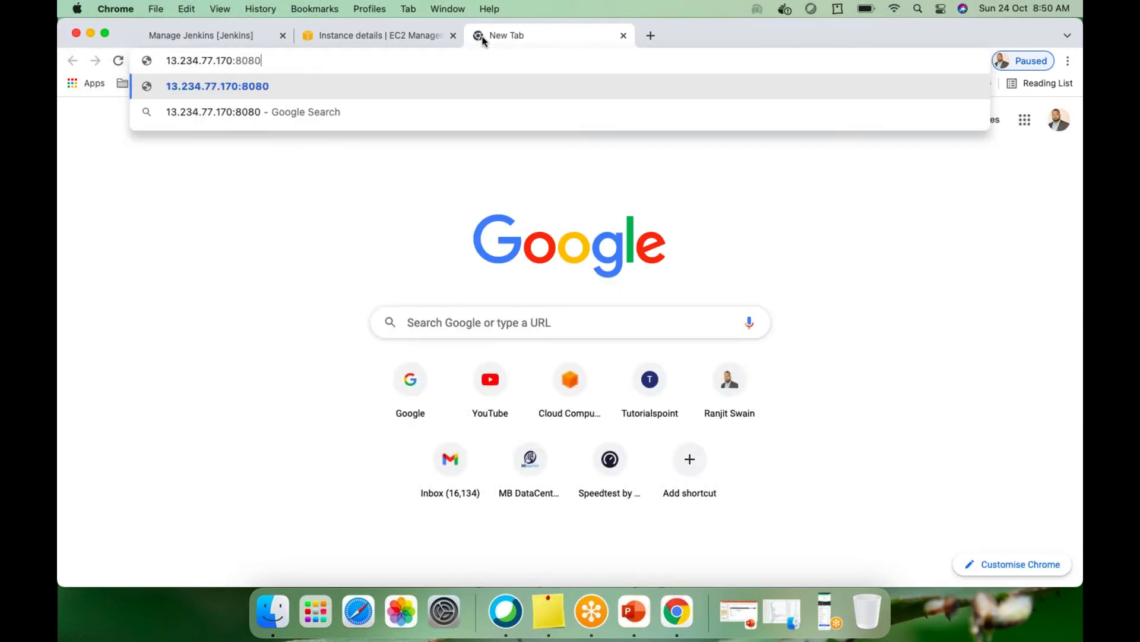
{"action": "key", "text": "Return"}
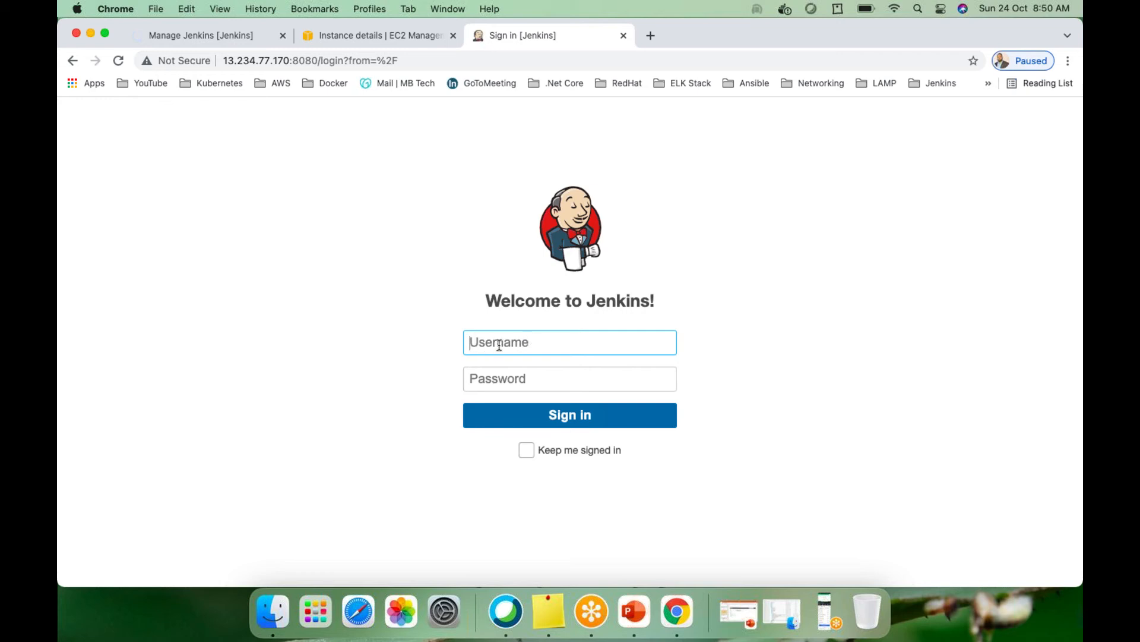
Sign in to the remote Jenkins with the Jenkins username and password
{"action": "type", "text": "ranjitjenkins"}
{"action": "key", "text": "Tab"}
{"action": "type", "text": "••••••"}
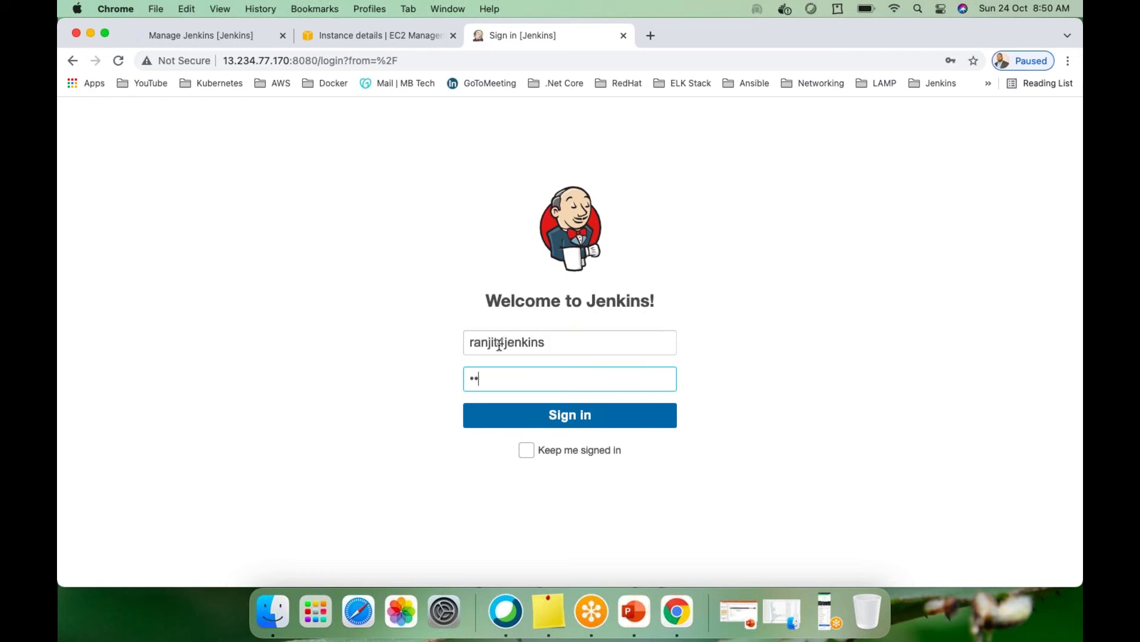
{"action": "type", "text": "••••••••"}
{"action": "key", "text": "Return"}
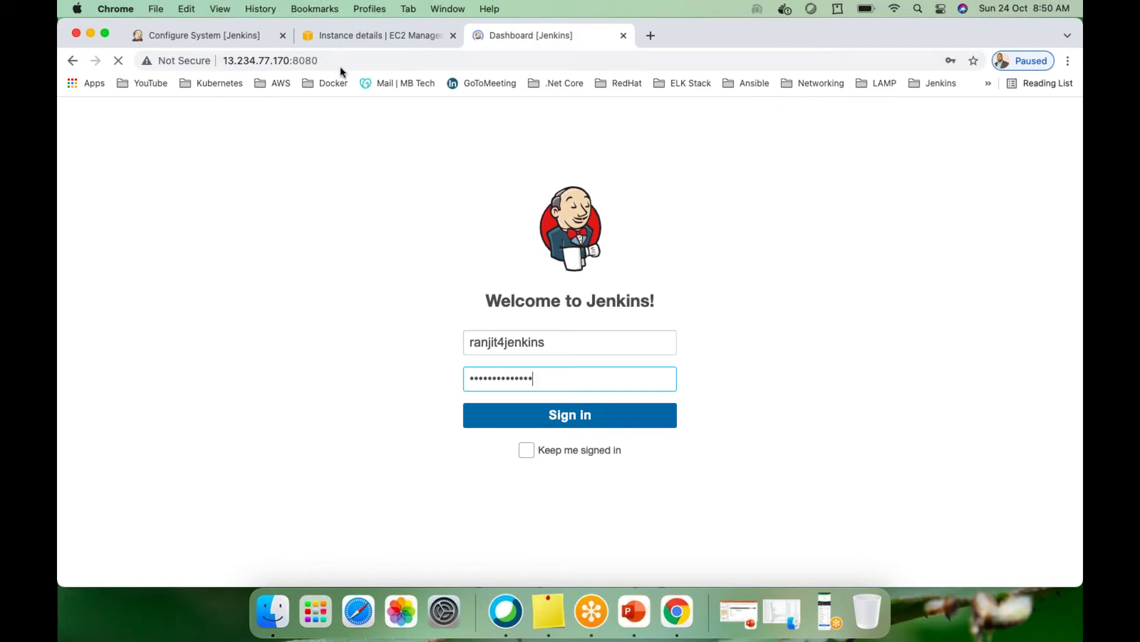
Decline saving the password on the remote dashboard and open its Manage Jenkins page
{"action": "left_click", "coordinate": [241, 34]}
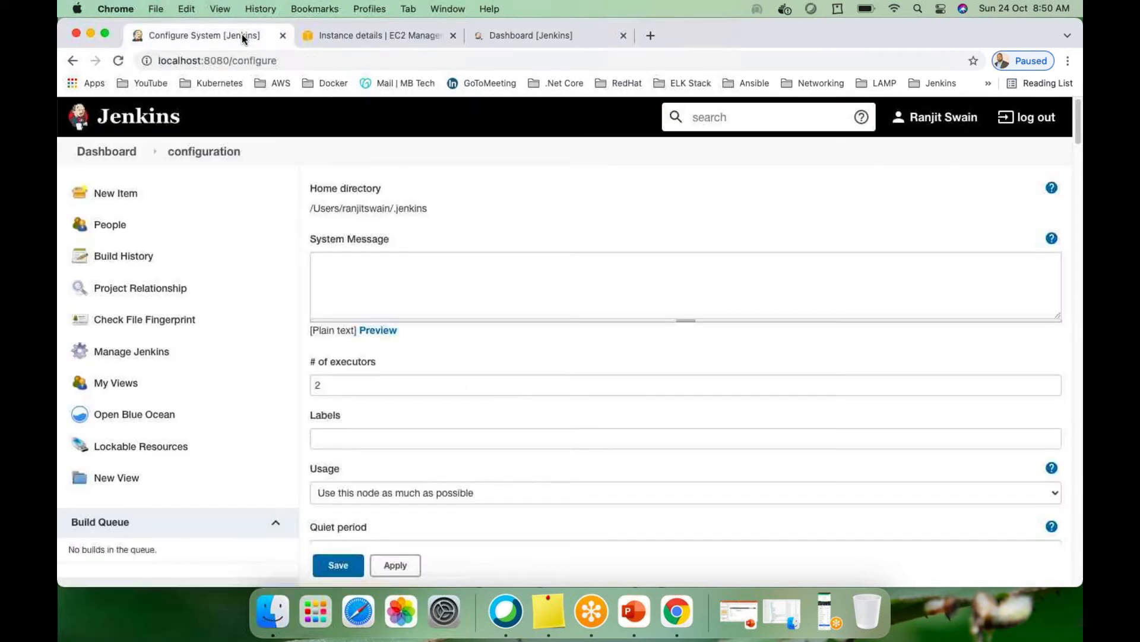
{"action": "left_click", "coordinate": [524, 34]}
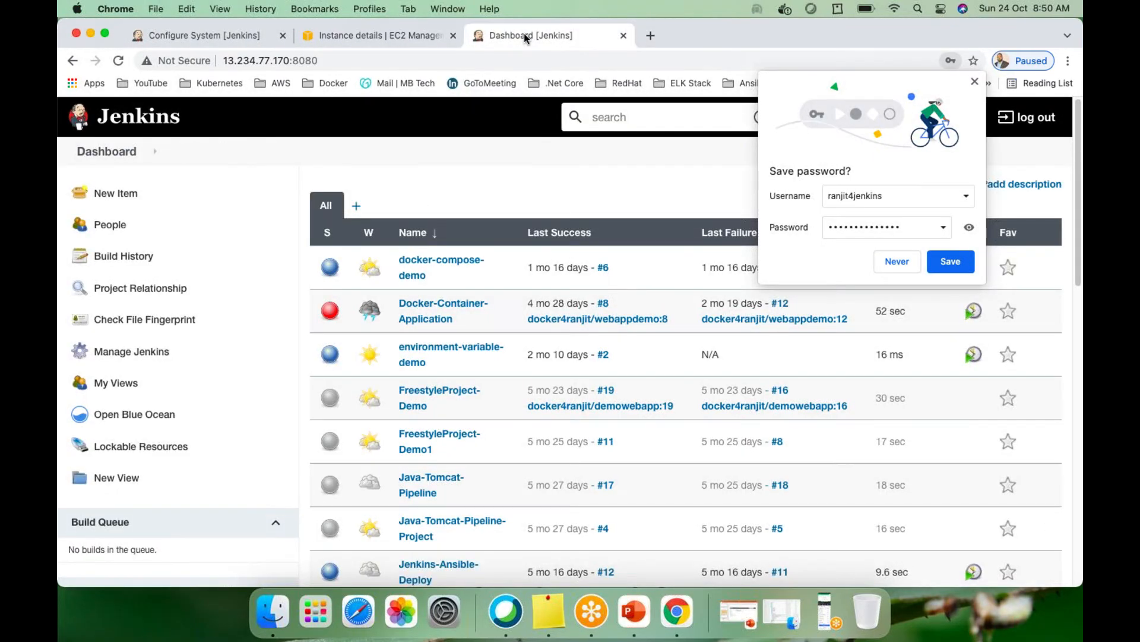
{"action": "left_click", "coordinate": [896, 261]}
{"action": "scroll", "coordinate": [588, 321], "scroll_direction": "down", "scroll_amount": 15}
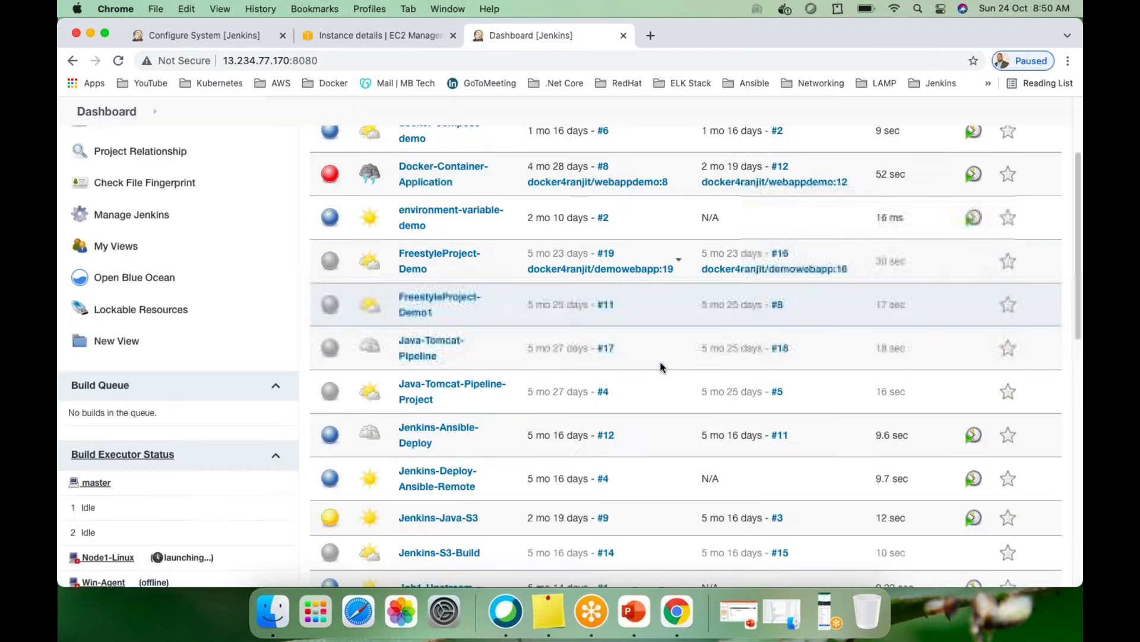
{"action": "scroll", "coordinate": [575, 335], "scroll_direction": "up", "scroll_amount": 15}
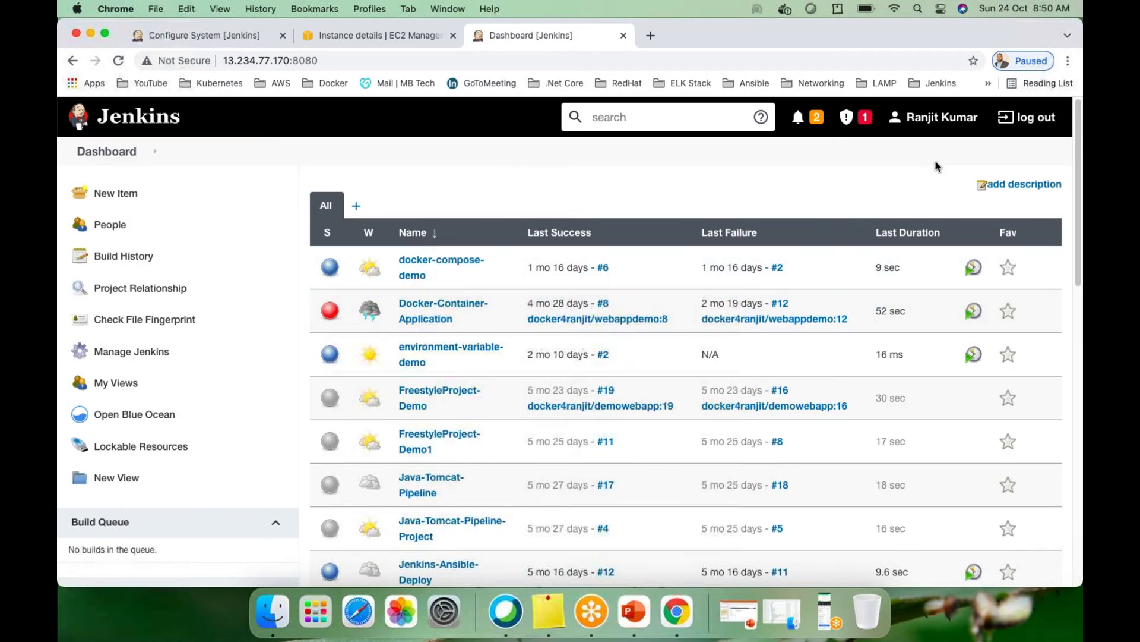
{"action": "left_click", "coordinate": [985, 121]}
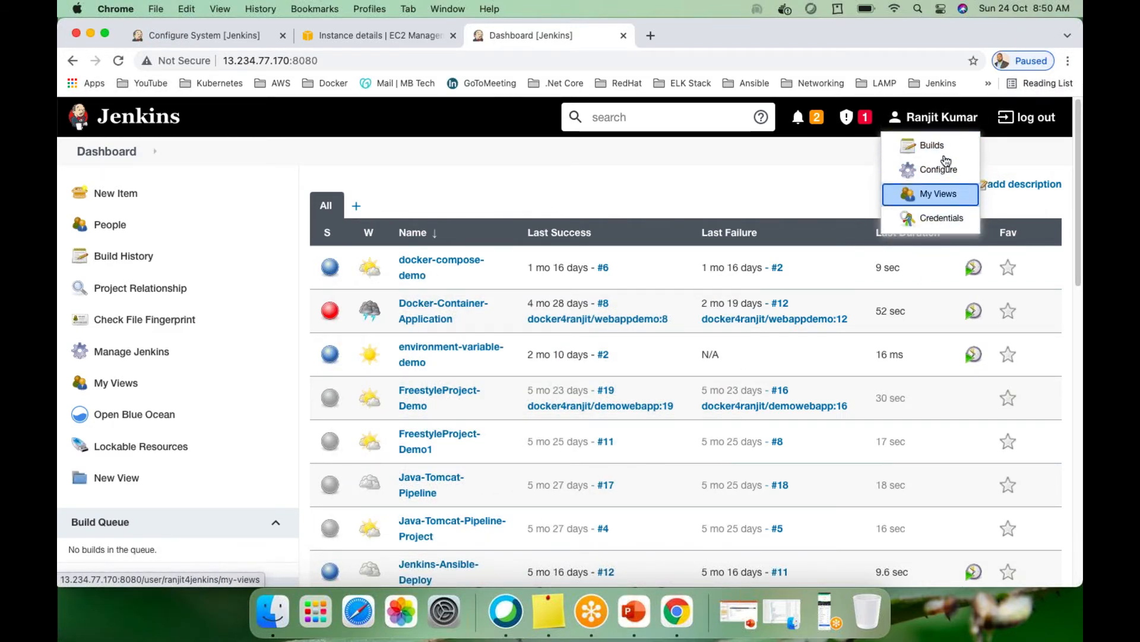
{"action": "left_click", "coordinate": [976, 127]}
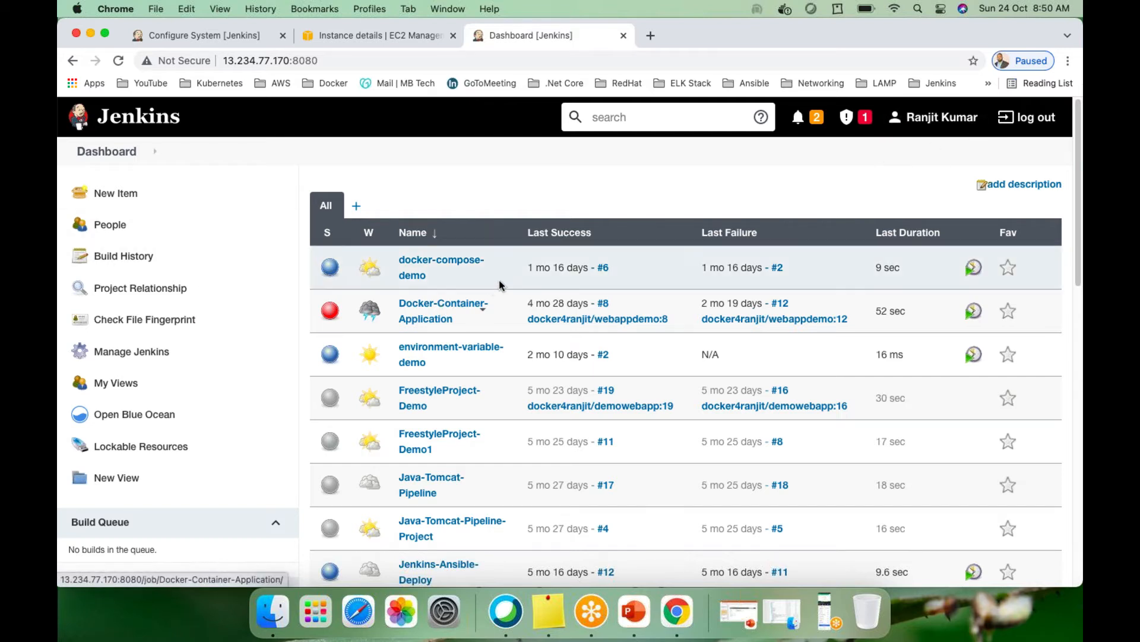
{"action": "left_click", "coordinate": [125, 355]}
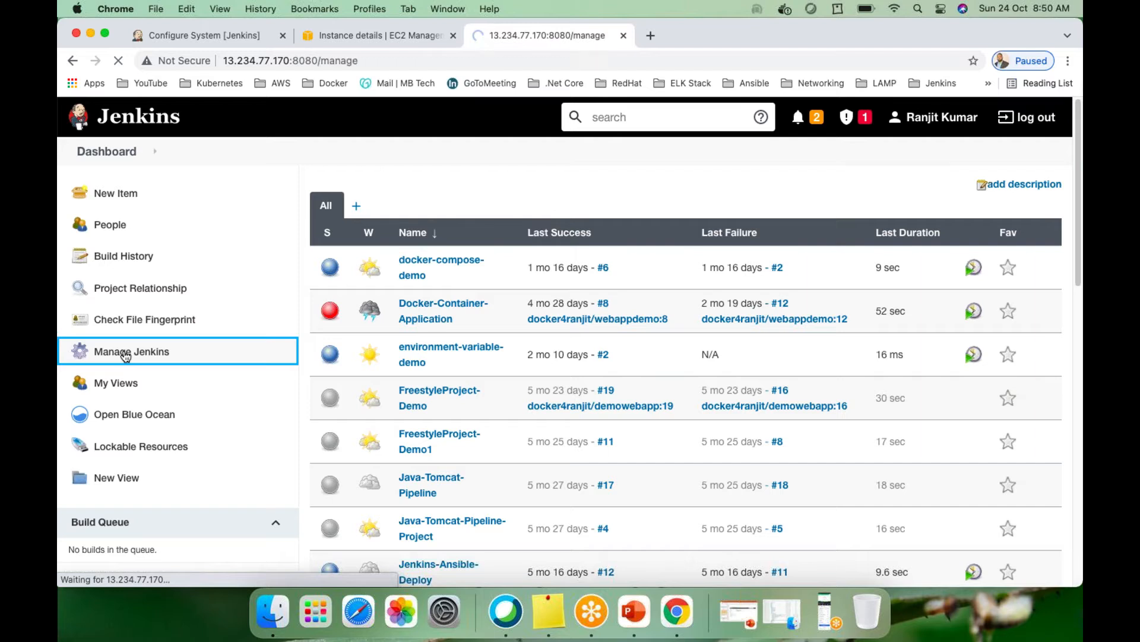
Open the remote server's Configure System page, then return to the local Configure System tab
{"action": "scroll", "coordinate": [471, 444], "scroll_direction": "down", "scroll_amount": 6}
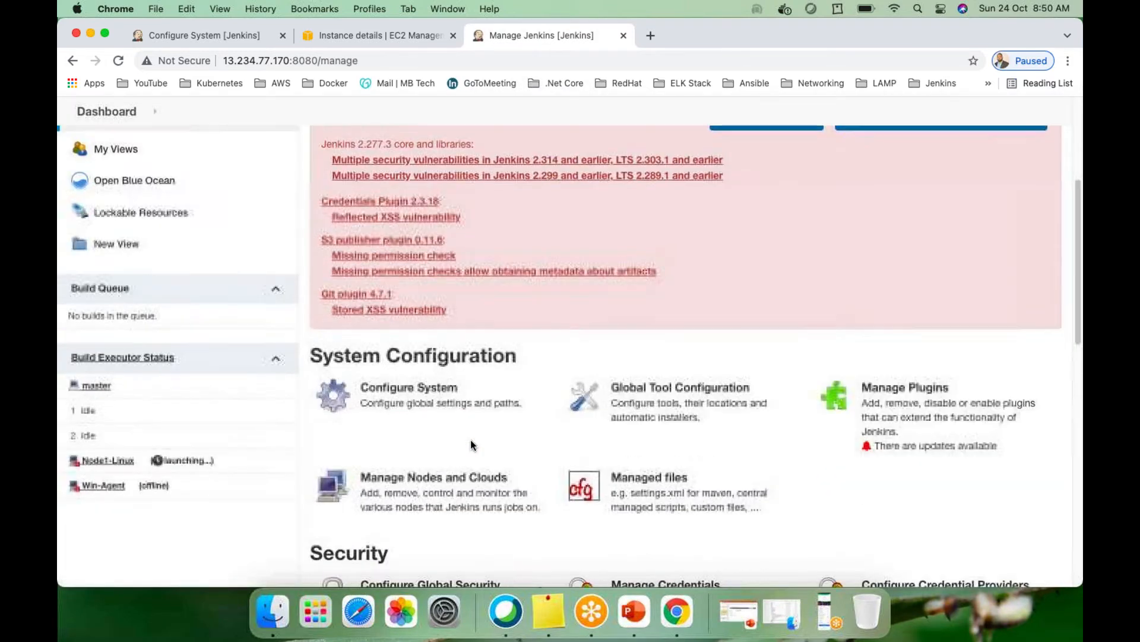
{"action": "left_click", "coordinate": [391, 300]}
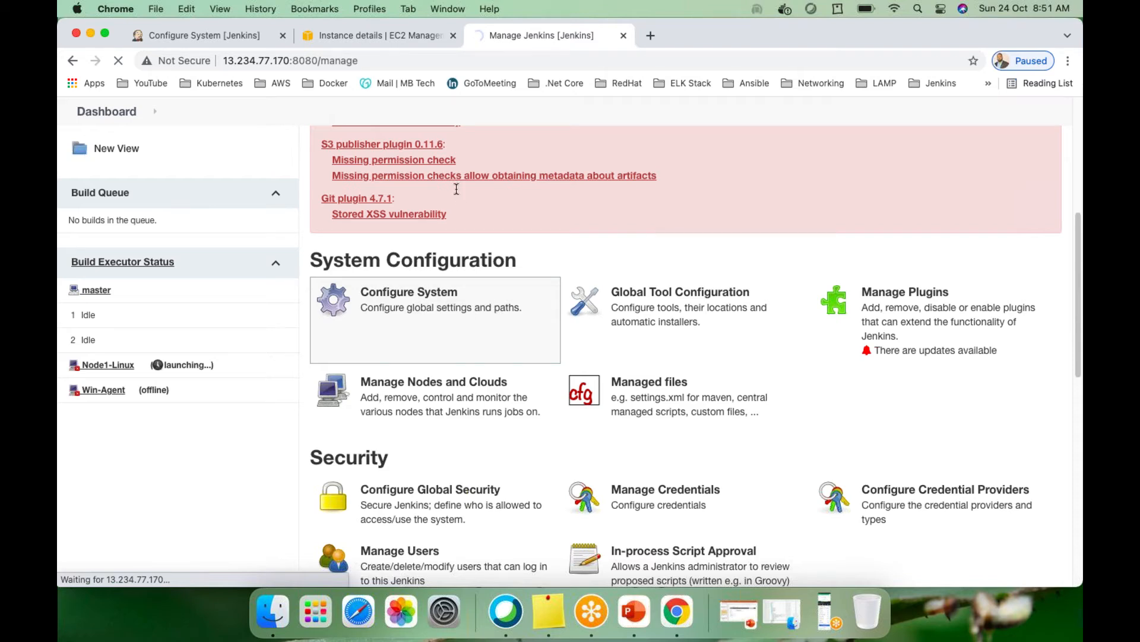
{"action": "left_click", "coordinate": [218, 37]}
{"action": "scroll", "coordinate": [581, 231], "scroll_direction": "down", "scroll_amount": 3}
{"action": "scroll", "coordinate": [581, 232], "scroll_direction": "up", "scroll_amount": 3}
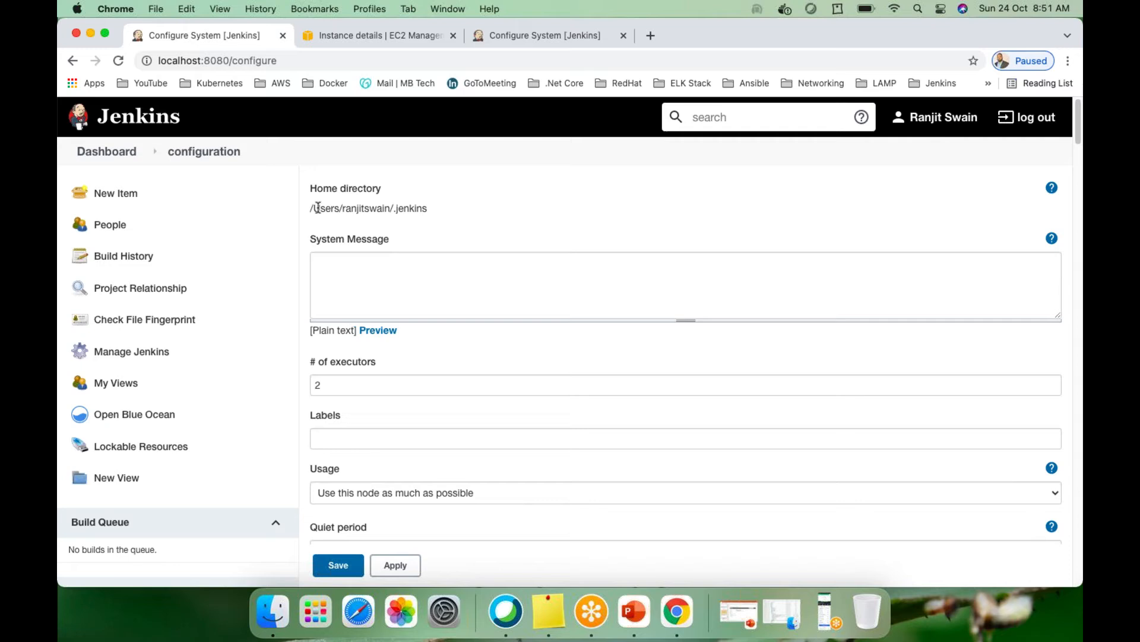
Review the Home directory path, then bring up the 13.234.77.170:8080 Configure System page
{"action": "left_click_drag", "start_coordinate": [310, 208], "coordinate": [391, 209]}
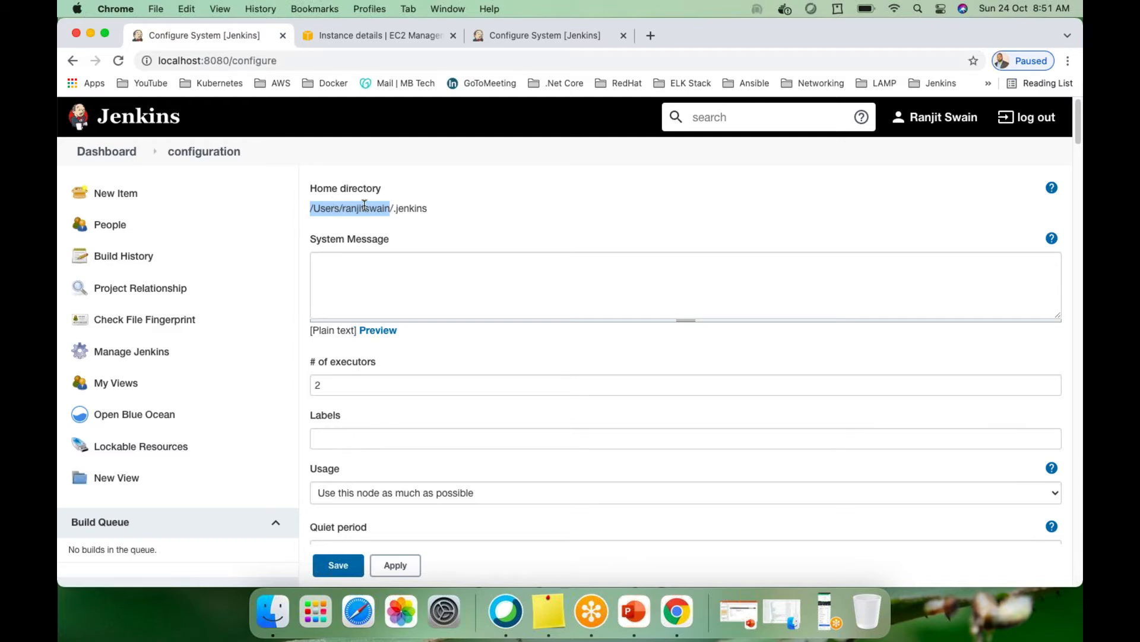
{"action": "scroll", "coordinate": [397, 288], "scroll_direction": "down", "scroll_amount": 5}
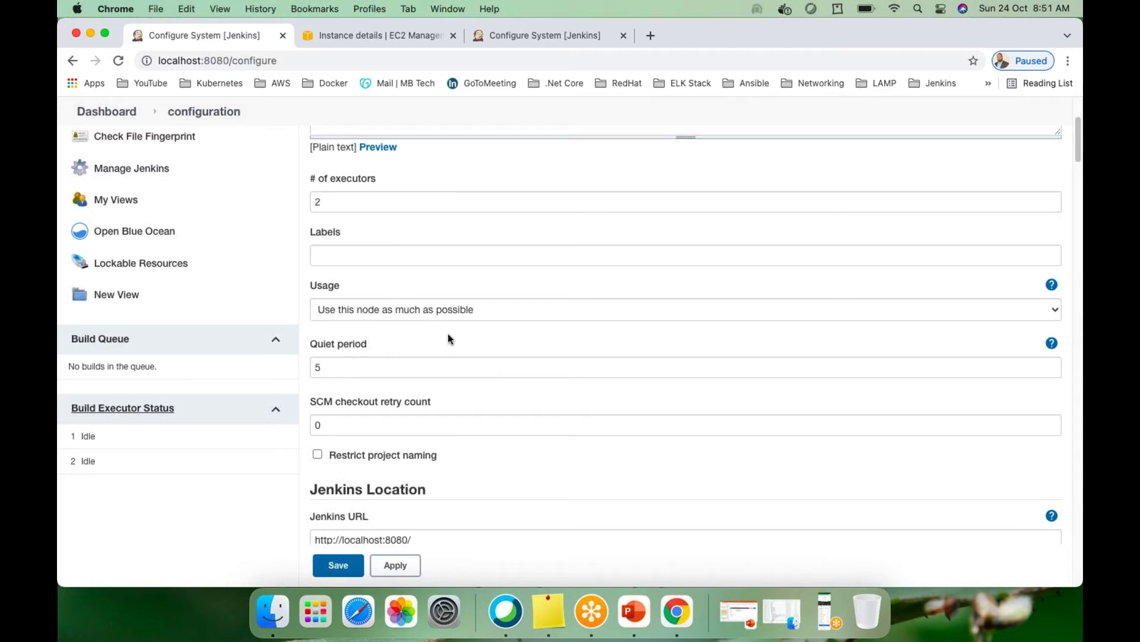
{"action": "scroll", "coordinate": [448, 333], "scroll_direction": "down", "scroll_amount": 3}
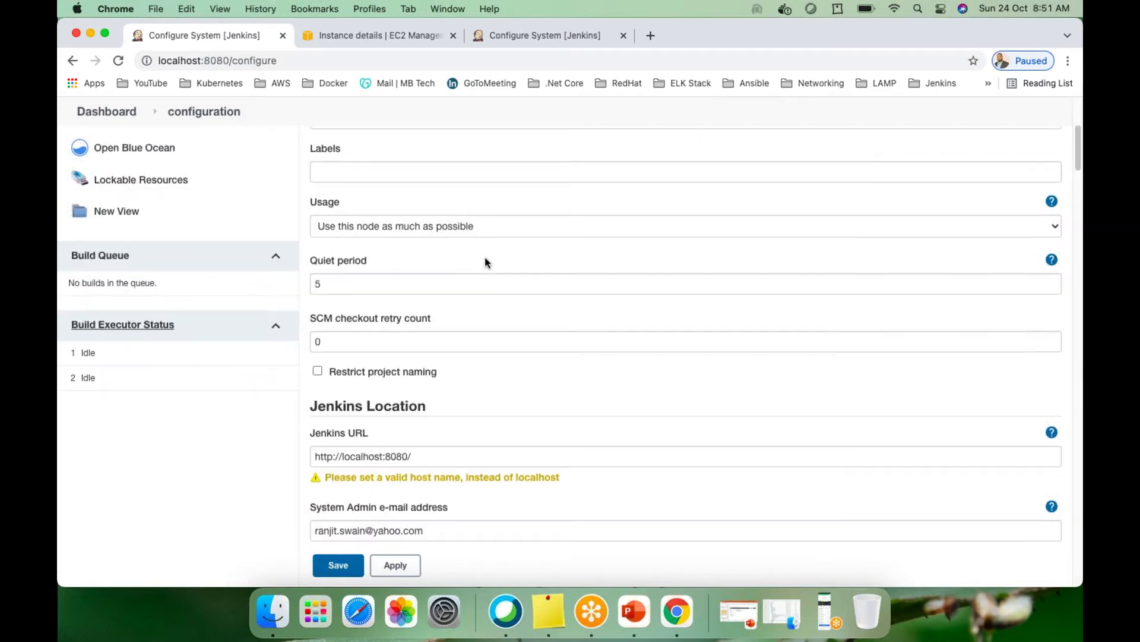
{"action": "scroll", "coordinate": [451, 322], "scroll_direction": "up", "scroll_amount": 10}
{"action": "scroll", "coordinate": [451, 323], "scroll_direction": "down", "scroll_amount": 4}
{"action": "scroll", "coordinate": [460, 329], "scroll_direction": "down", "scroll_amount": 5}
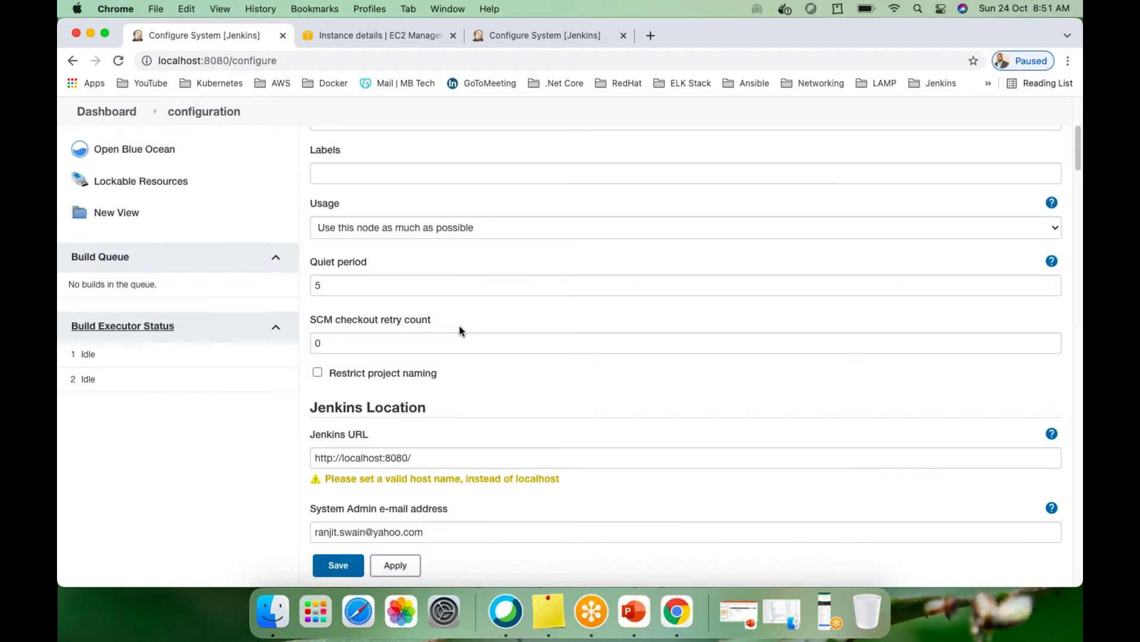
{"action": "scroll", "coordinate": [459, 326], "scroll_direction": "down", "scroll_amount": 3}
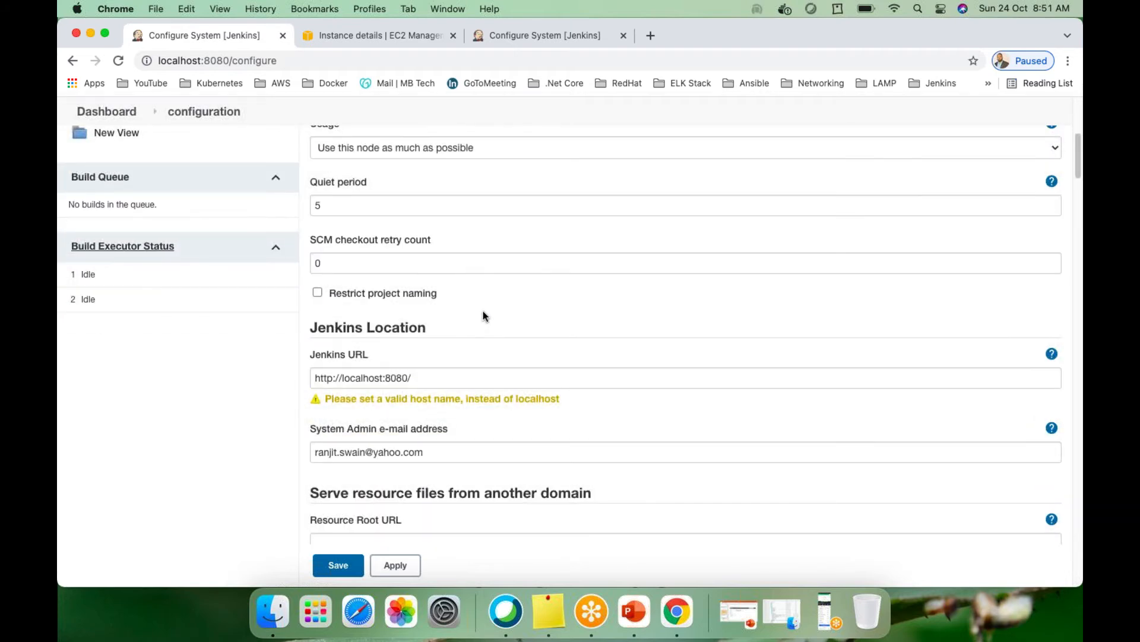
{"action": "scroll", "coordinate": [482, 311], "scroll_direction": "down", "scroll_amount": 2}
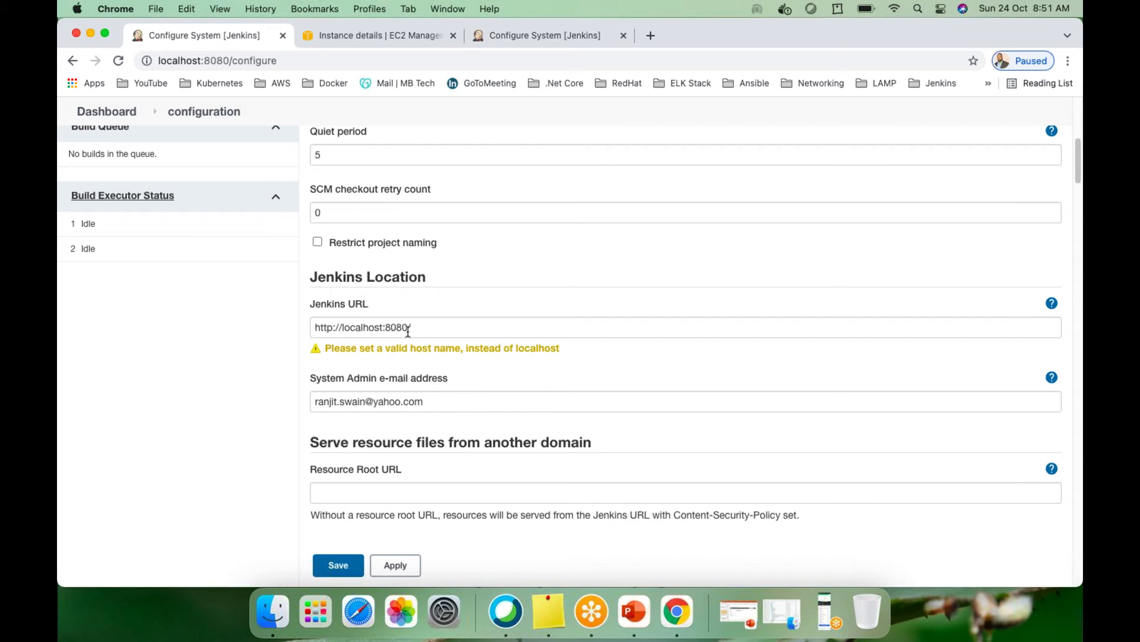
{"action": "scroll", "coordinate": [408, 330], "scroll_direction": "down", "scroll_amount": 1}
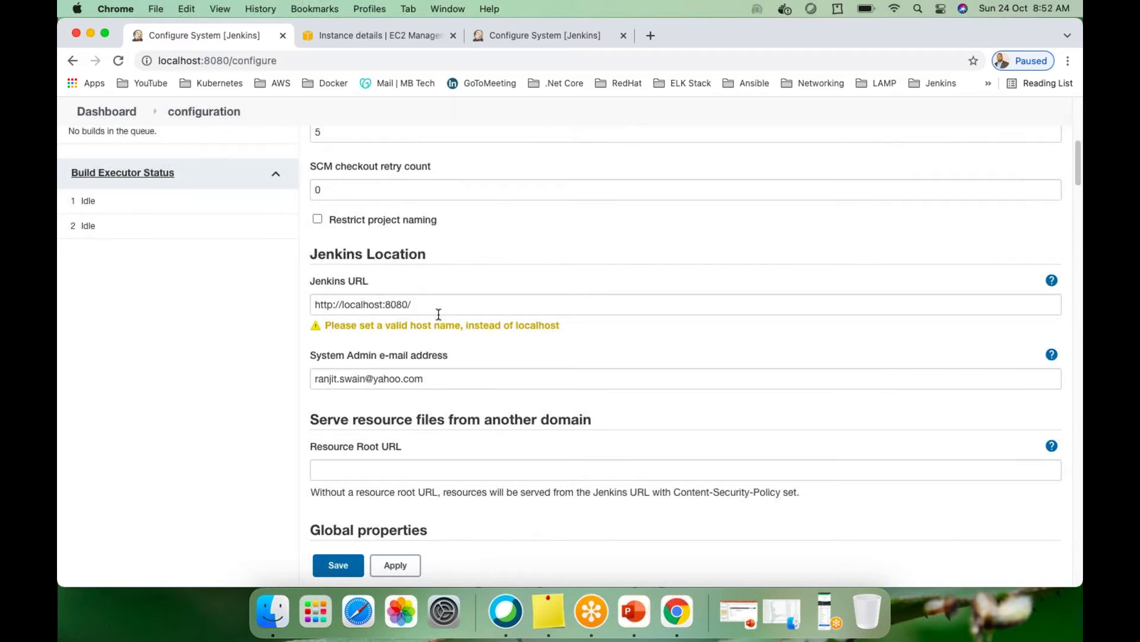
{"action": "left_click", "coordinate": [547, 35]}
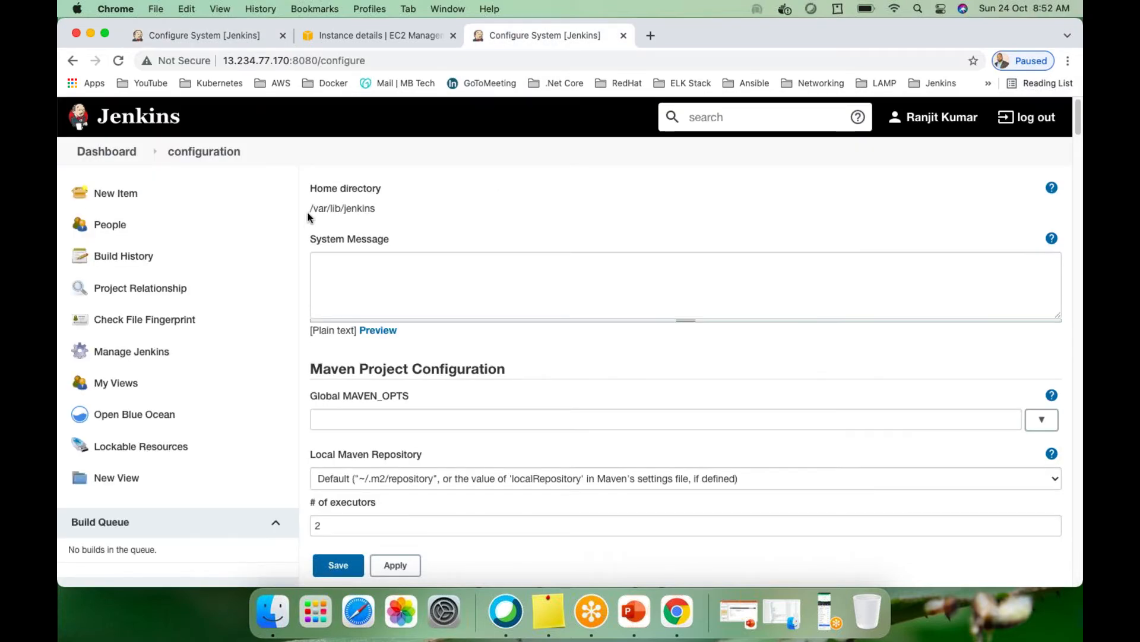
{"action": "left_click_drag", "start_coordinate": [310, 210], "coordinate": [377, 209]}
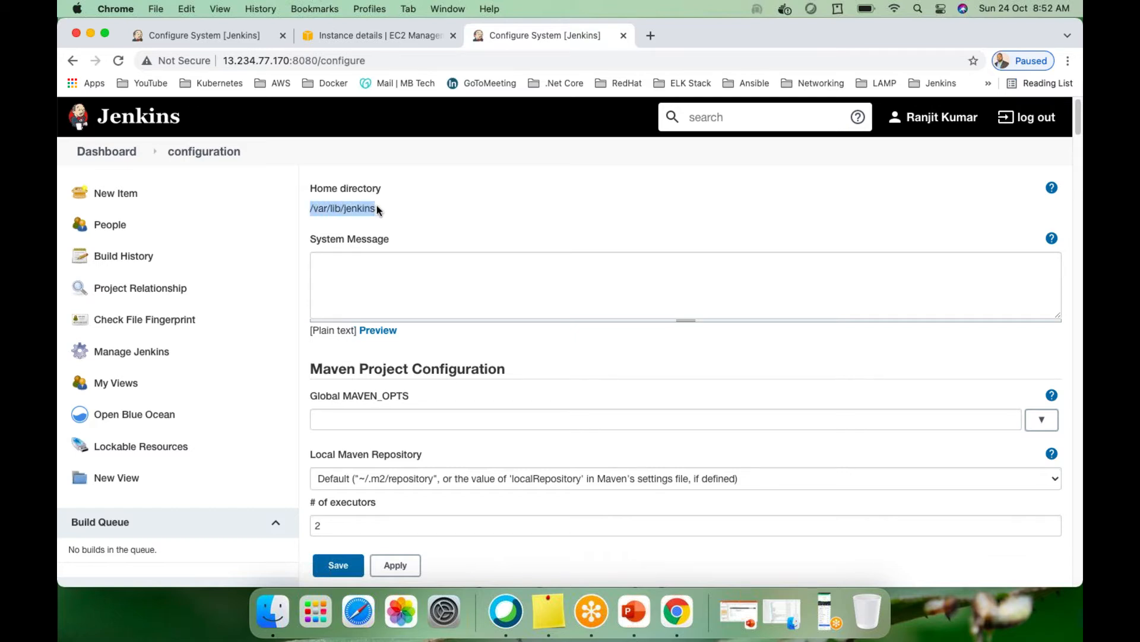
{"action": "left_click", "coordinate": [384, 212]}
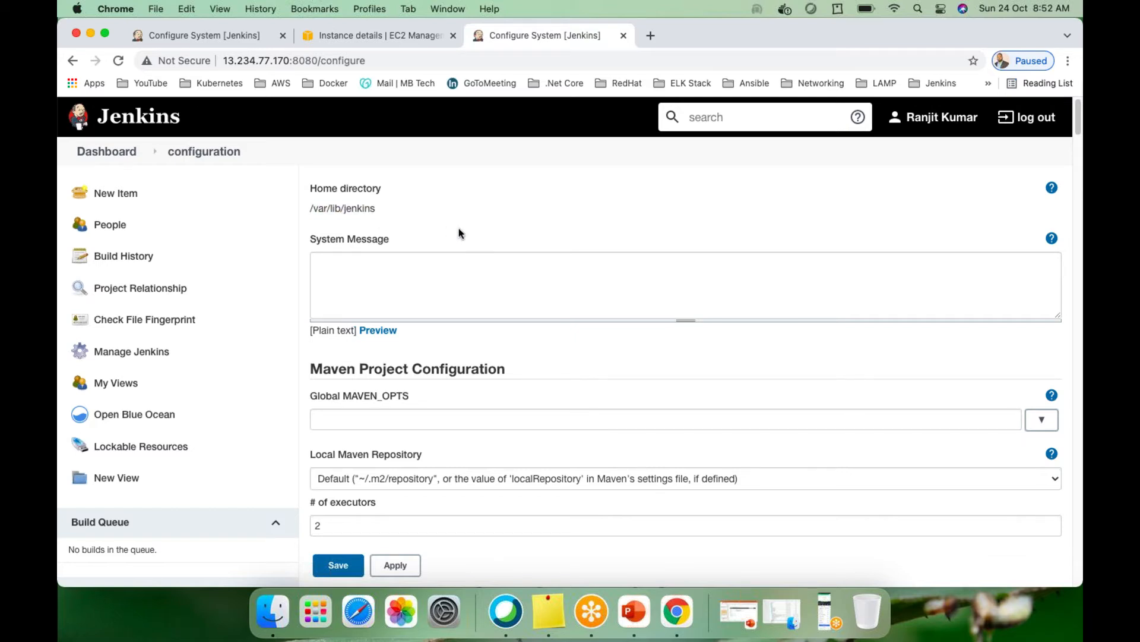
{"action": "scroll", "coordinate": [460, 232], "scroll_direction": "down", "scroll_amount": 1}
{"action": "scroll", "coordinate": [458, 233], "scroll_direction": "down", "scroll_amount": 3}
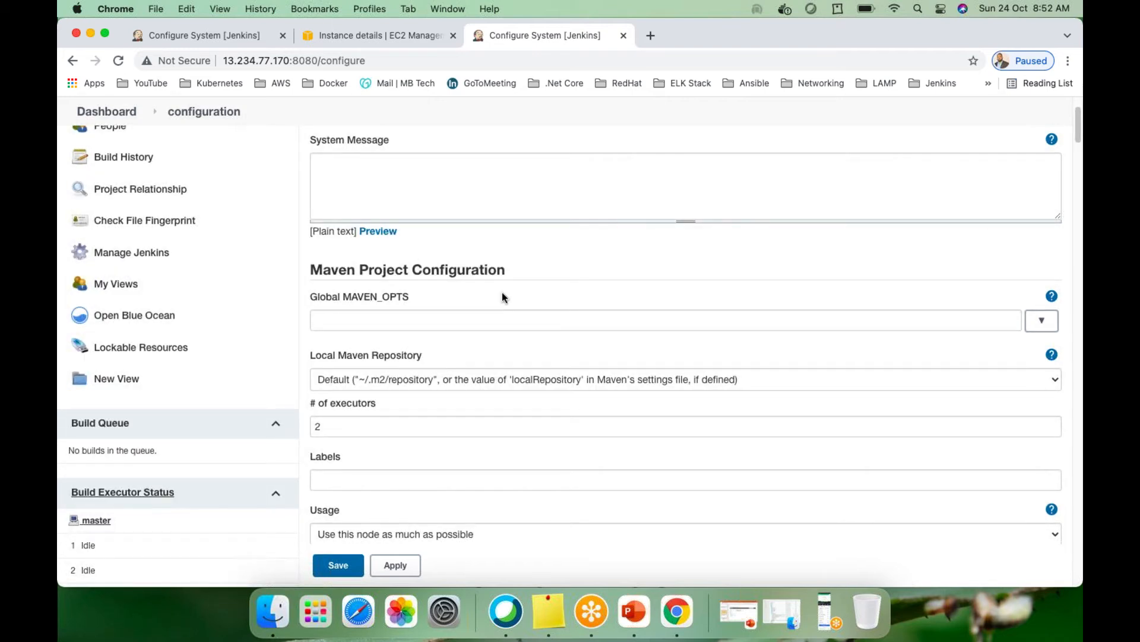
{"action": "scroll", "coordinate": [501, 291], "scroll_direction": "down", "scroll_amount": 6}
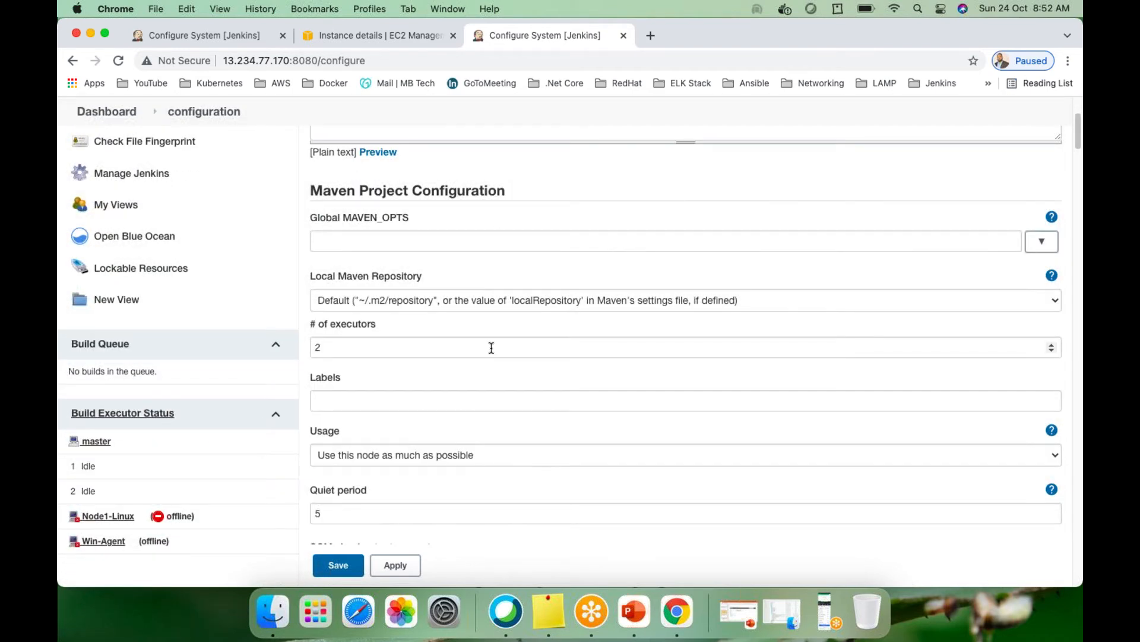
{"action": "scroll", "coordinate": [539, 352], "scroll_direction": "down", "scroll_amount": 8}
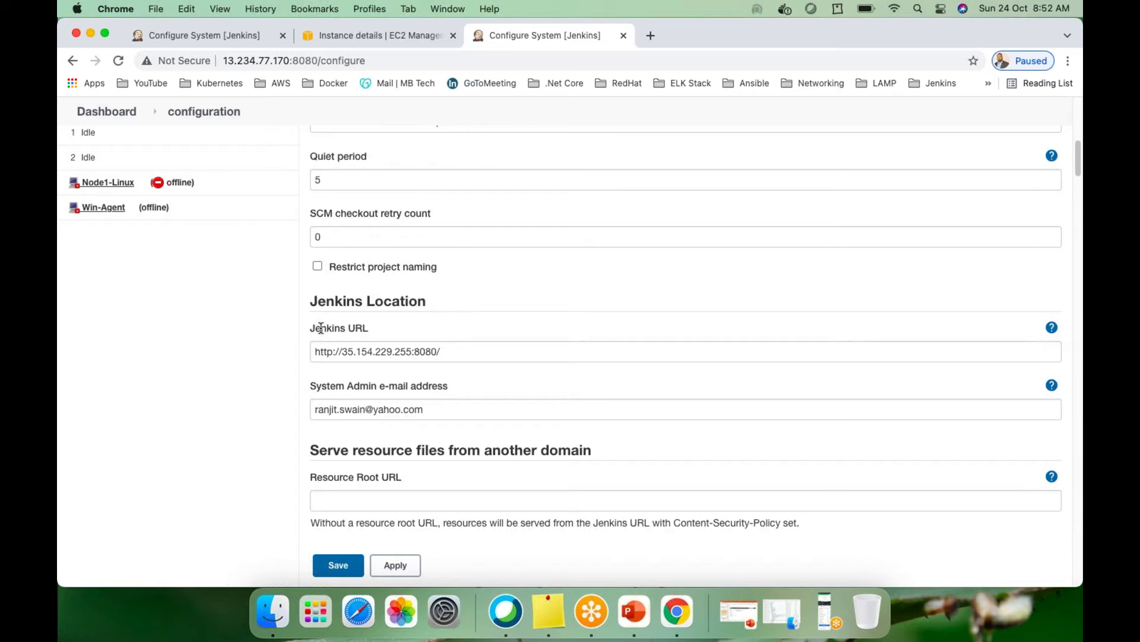
{"action": "double_click", "coordinate": [349, 352]}
{"action": "left_click_drag", "start_coordinate": [352, 351], "coordinate": [412, 353]}
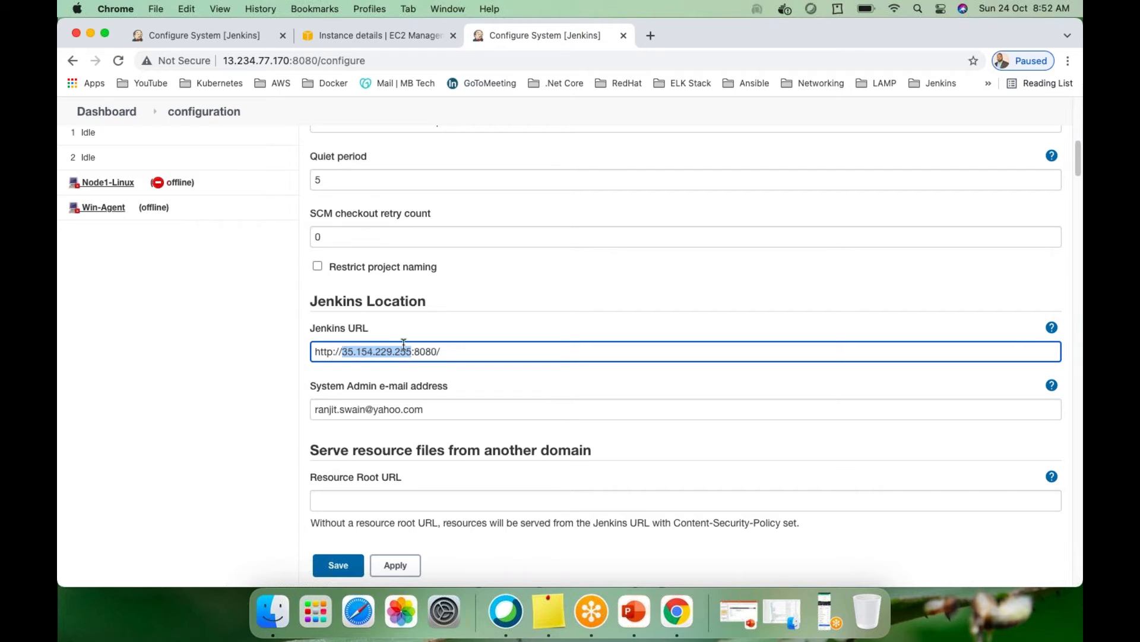
{"action": "scroll", "coordinate": [543, 321], "scroll_direction": "down", "scroll_amount": 1}
{"action": "scroll", "coordinate": [543, 320], "scroll_direction": "up", "scroll_amount": 3}
{"action": "scroll", "coordinate": [543, 320], "scroll_direction": "down", "scroll_amount": 2}
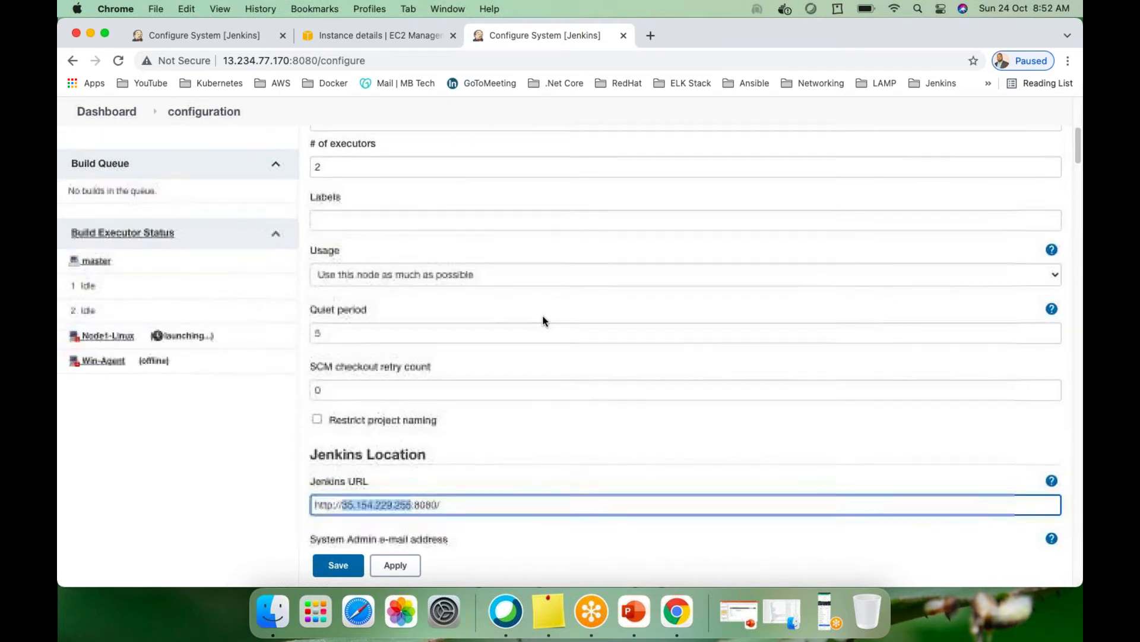
{"action": "left_click", "coordinate": [287, 61]}
{"action": "left_click", "coordinate": [288, 63]}
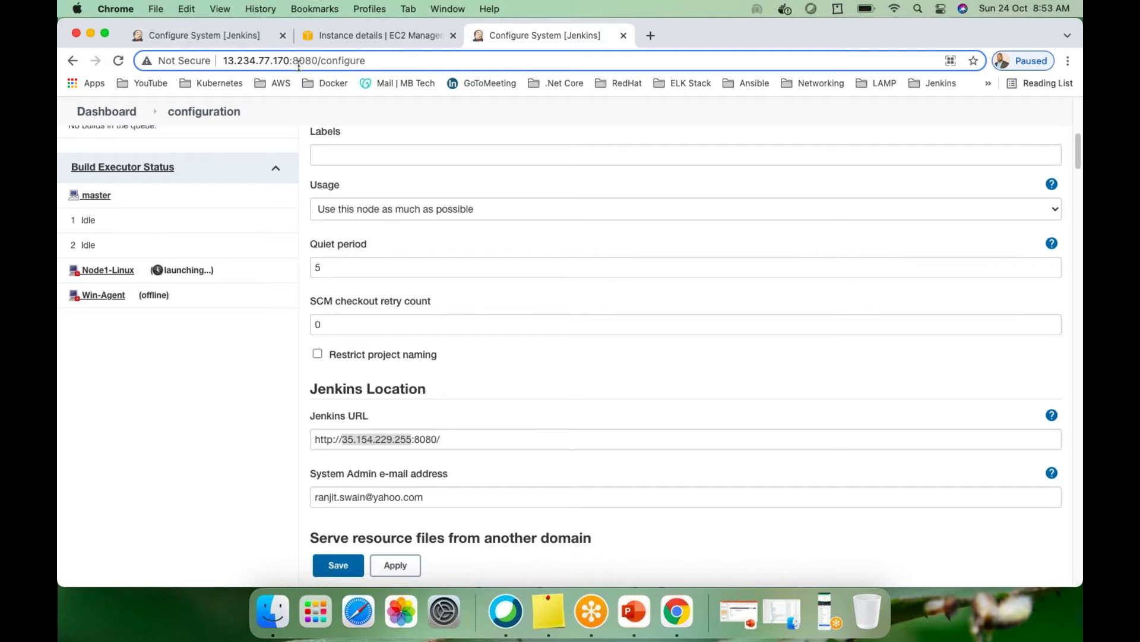
Replace the old 35.154.229.255 host in the Jenkins URL with 13.234.77.170
{"action": "left_click_drag", "start_coordinate": [290, 60], "coordinate": [225, 57]}
{"action": "key", "text": "super+c"}
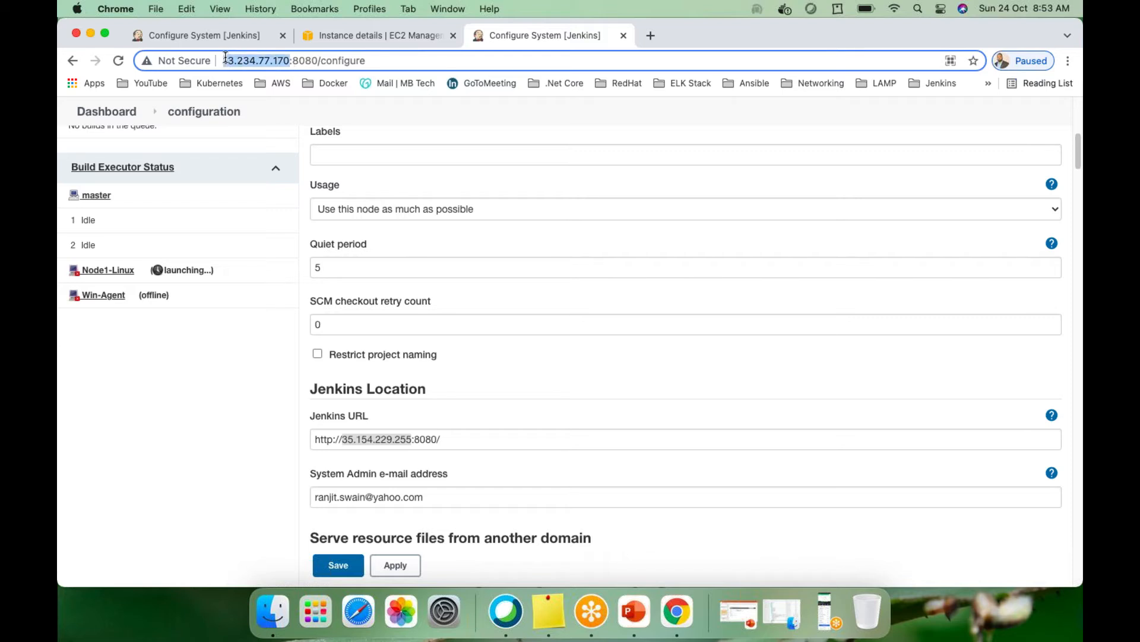
{"action": "left_click", "coordinate": [387, 439]}
{"action": "left_click_drag", "start_coordinate": [412, 438], "coordinate": [319, 435]}
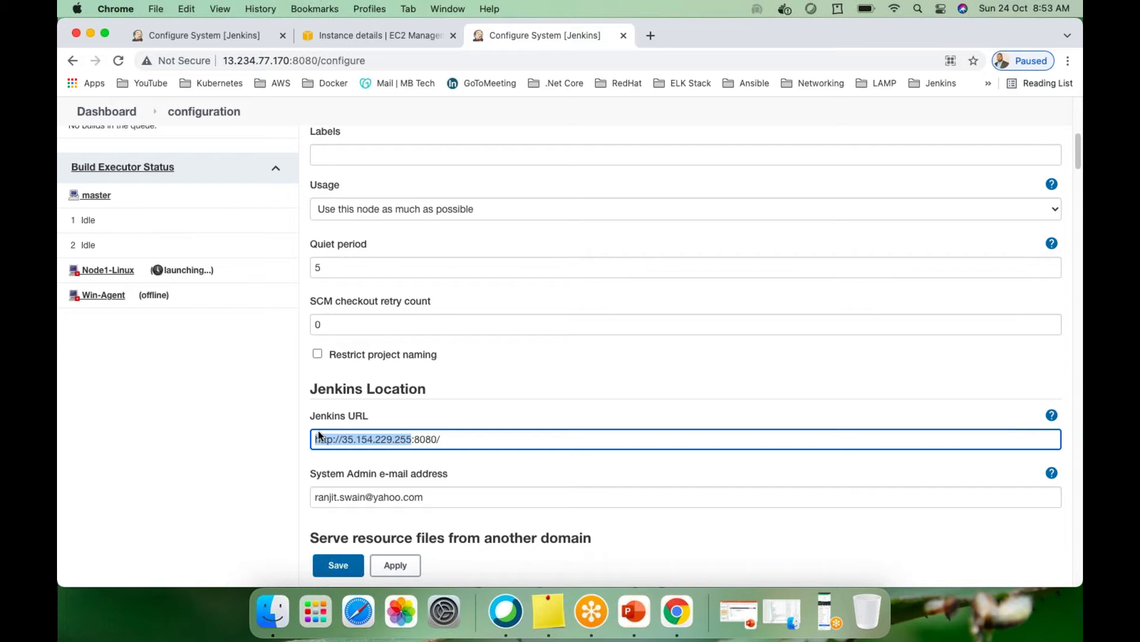
{"action": "key", "text": "super+v"}
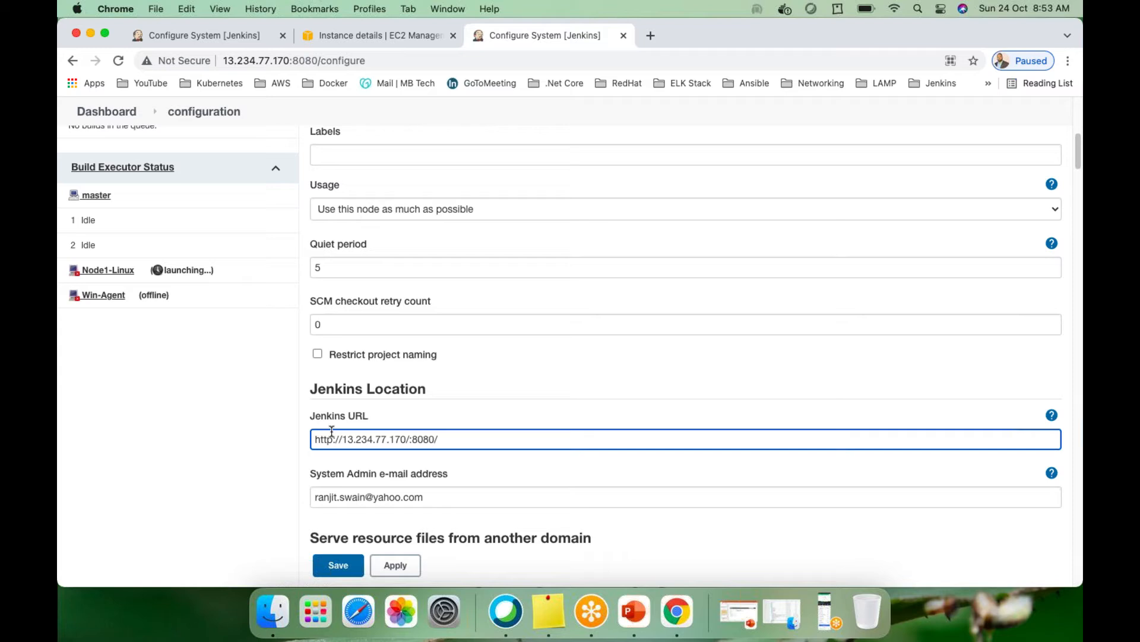
{"action": "key", "text": "super+z"}
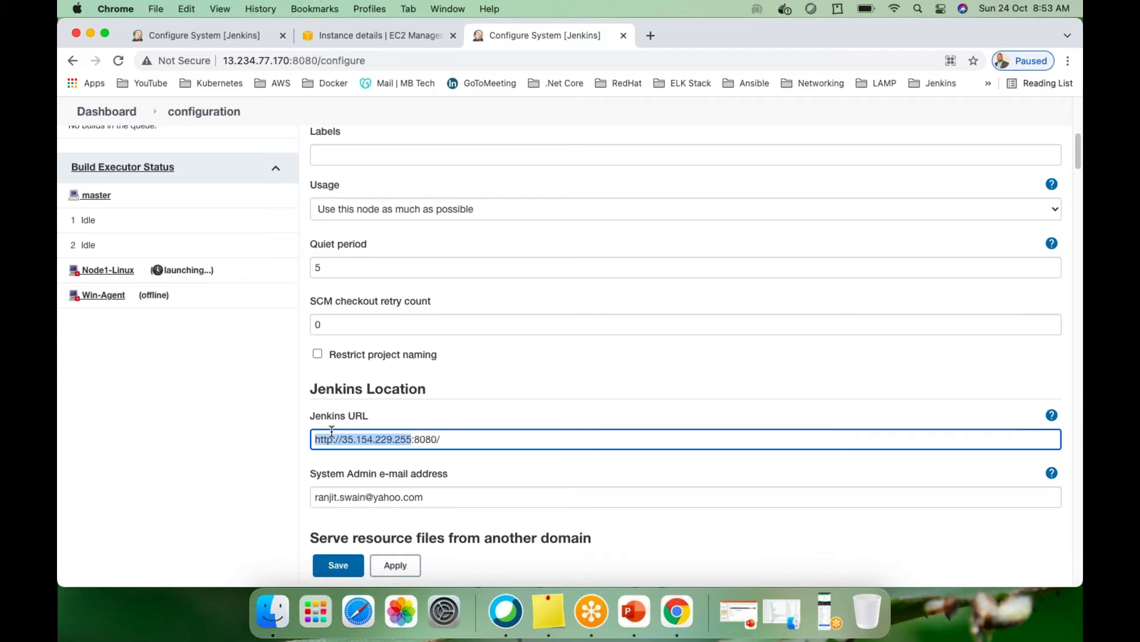
{"action": "type", "text": "http://13.234.77.170/"}
{"action": "key", "text": "BackSpace"}
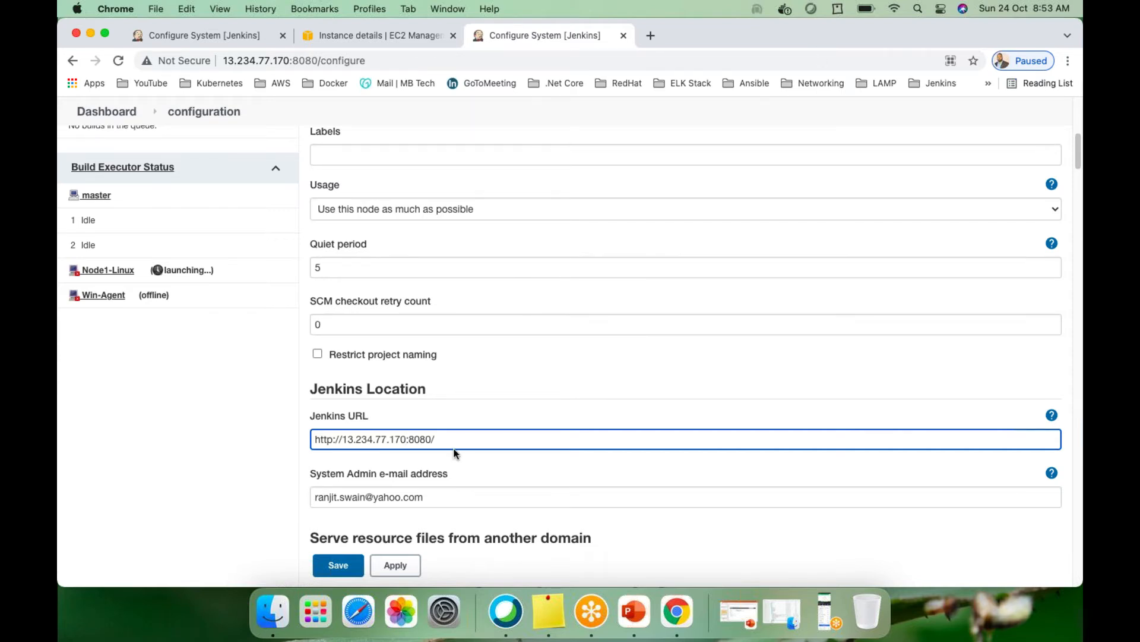
Compare with the localhost Jenkins configuration and finish the Jenkins URL edit
{"action": "scroll", "coordinate": [322, 428], "scroll_direction": "down", "scroll_amount": 3}
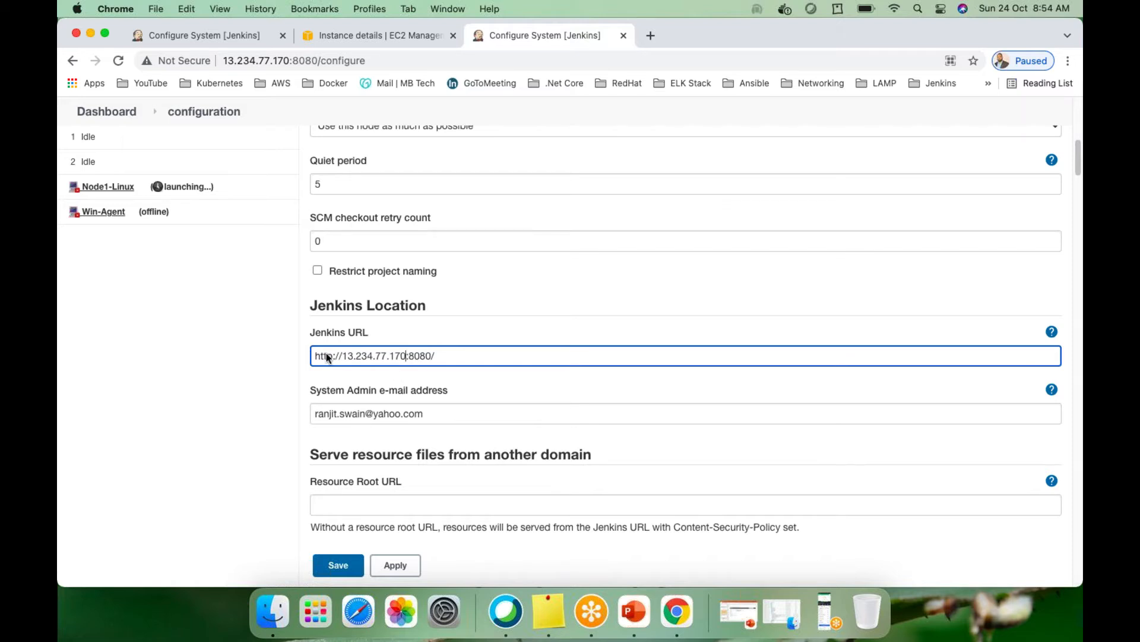
{"action": "left_click", "coordinate": [213, 33]}
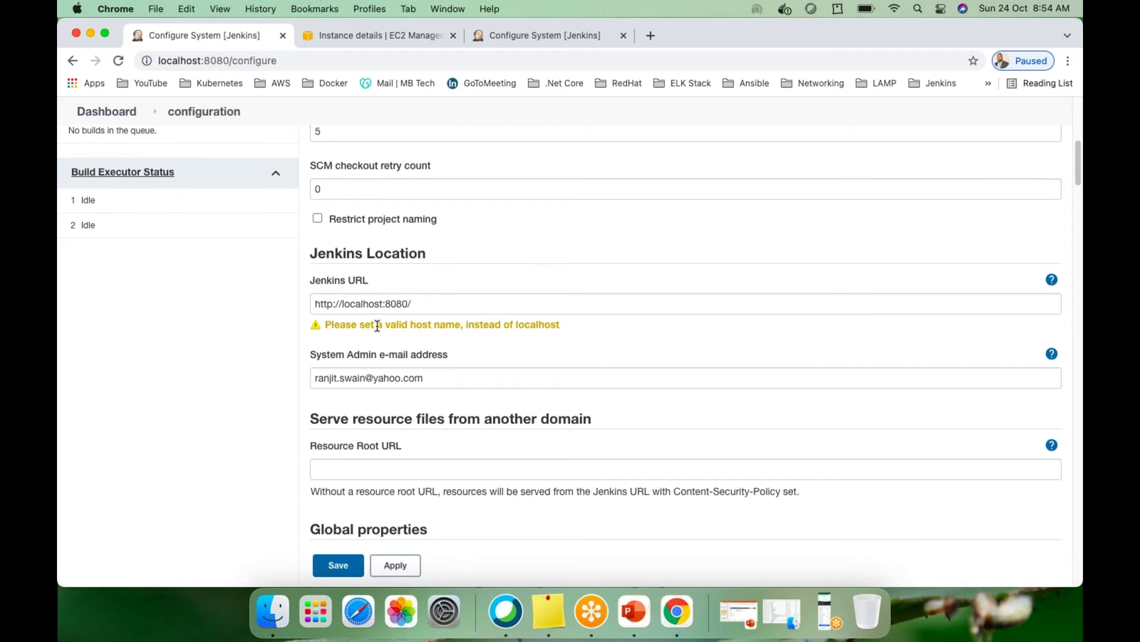
{"action": "scroll", "coordinate": [392, 279], "scroll_direction": "down", "scroll_amount": 2}
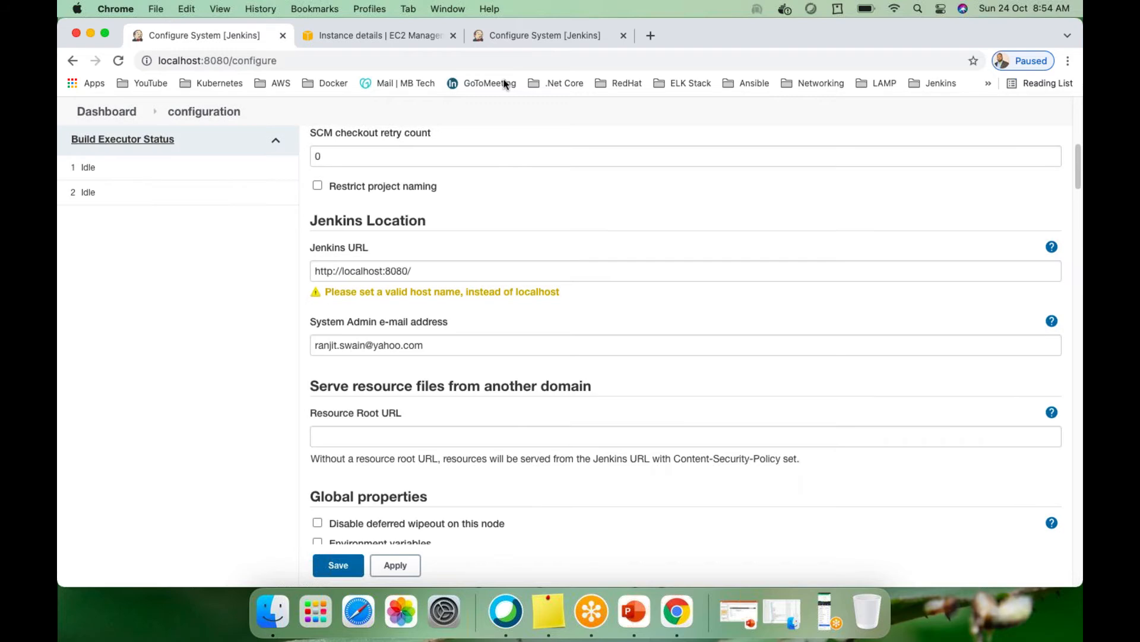
{"action": "left_click", "coordinate": [532, 33]}
{"action": "scroll", "coordinate": [470, 417], "scroll_direction": "down", "scroll_amount": 1}
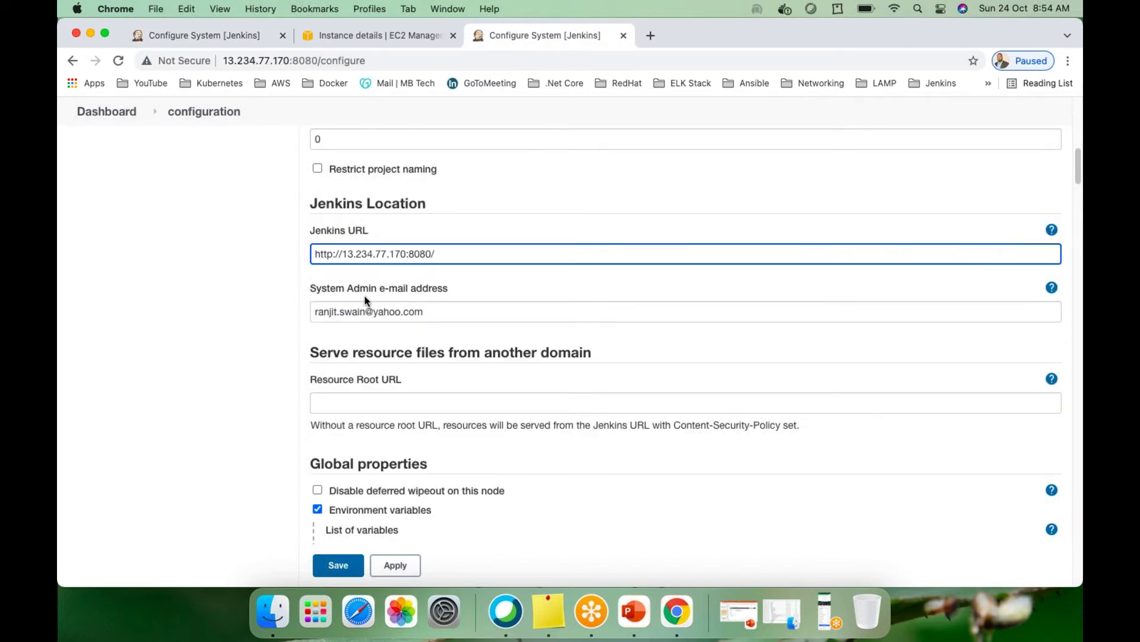
{"action": "left_click", "coordinate": [467, 285]}
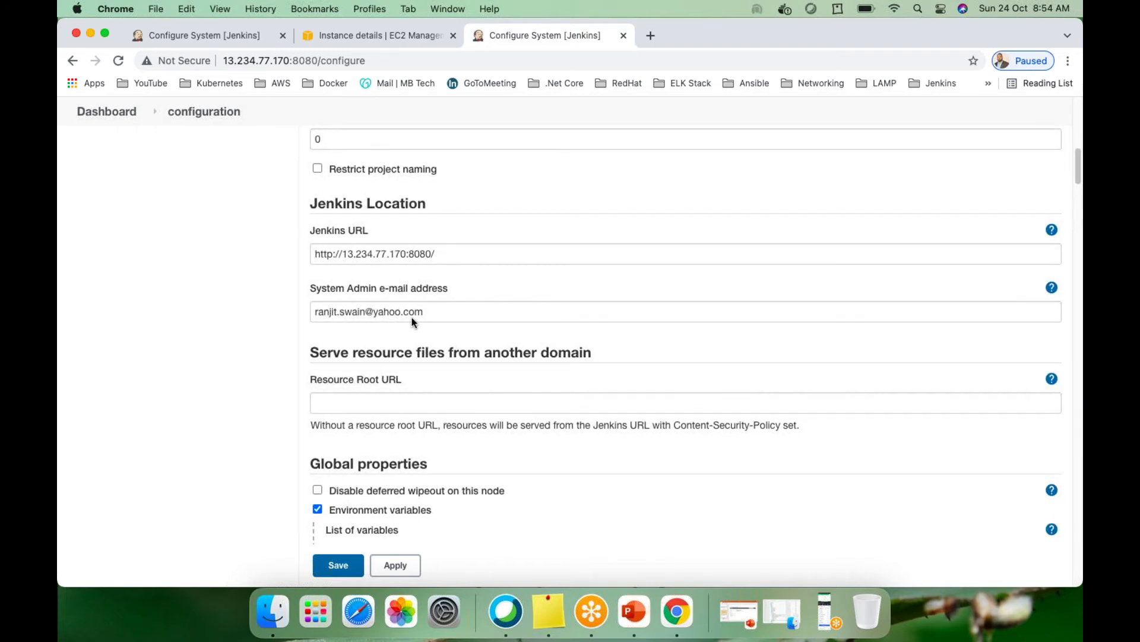
{"action": "scroll", "coordinate": [434, 336], "scroll_direction": "down", "scroll_amount": 5}
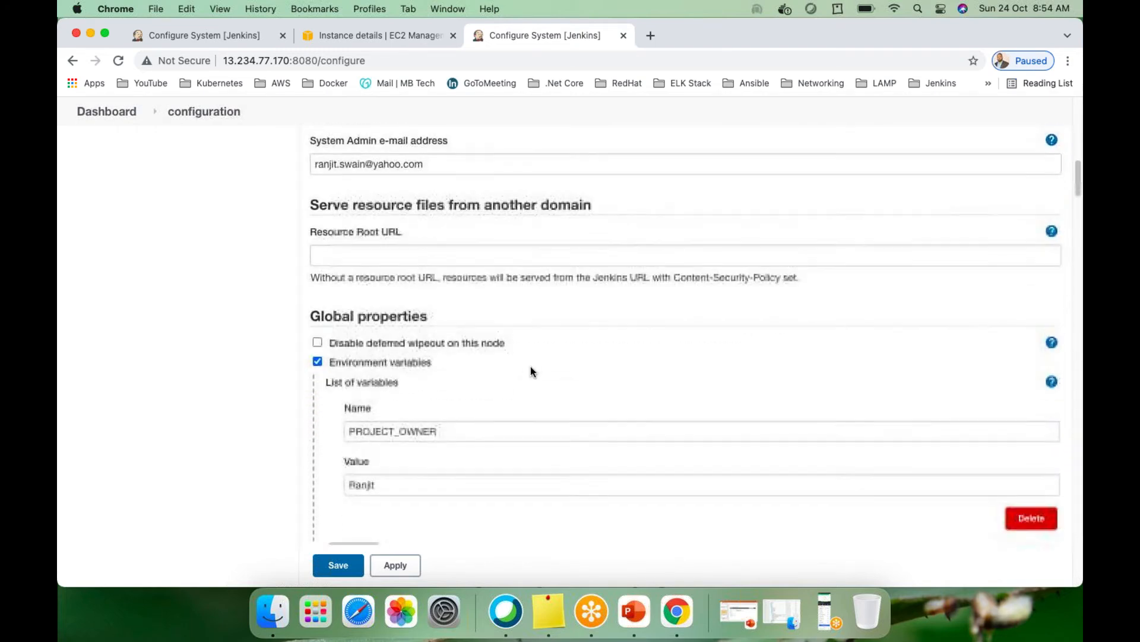
{"action": "scroll", "coordinate": [558, 333], "scroll_direction": "down", "scroll_amount": 2}
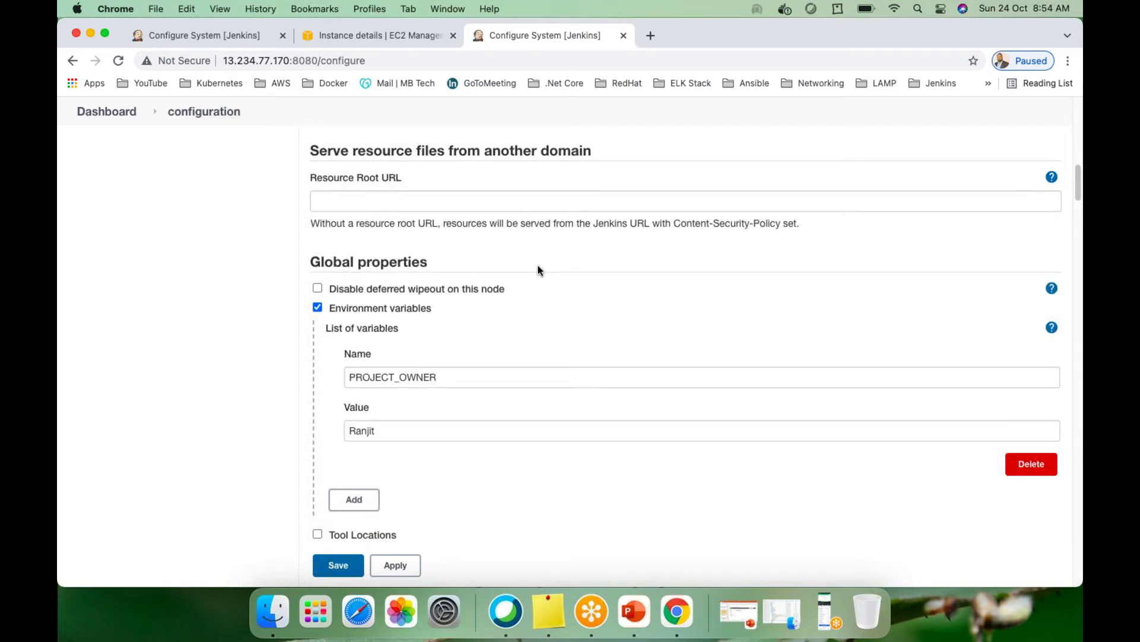
{"action": "scroll", "coordinate": [538, 268], "scroll_direction": "down", "scroll_amount": 1}
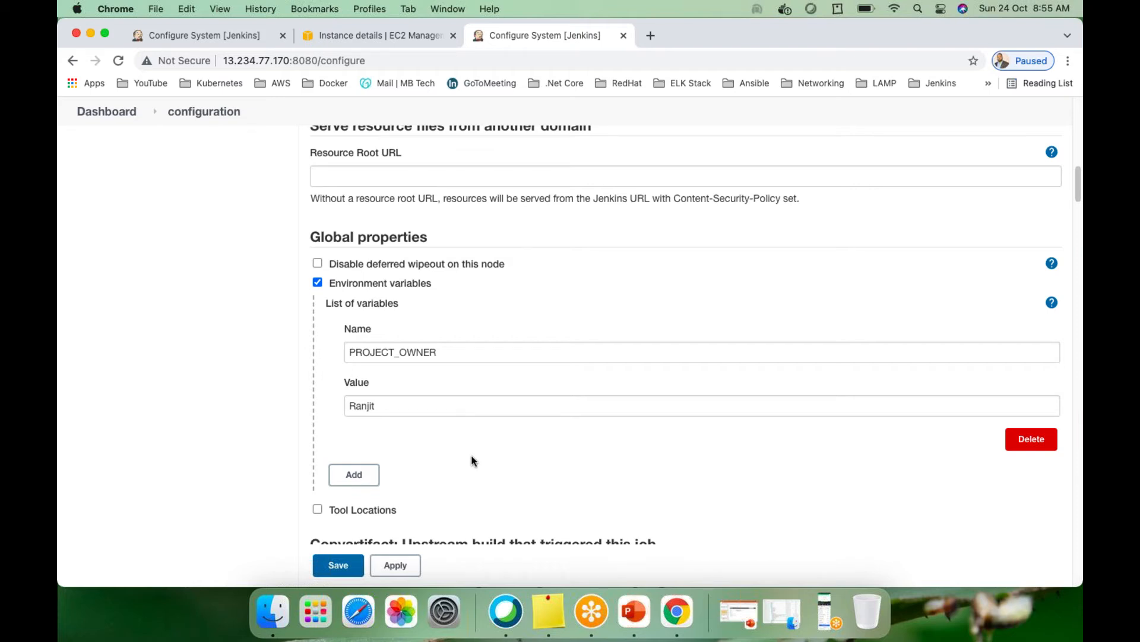
{"action": "scroll", "coordinate": [473, 459], "scroll_direction": "down", "scroll_amount": 1}
{"action": "scroll", "coordinate": [474, 440], "scroll_direction": "down", "scroll_amount": 3}
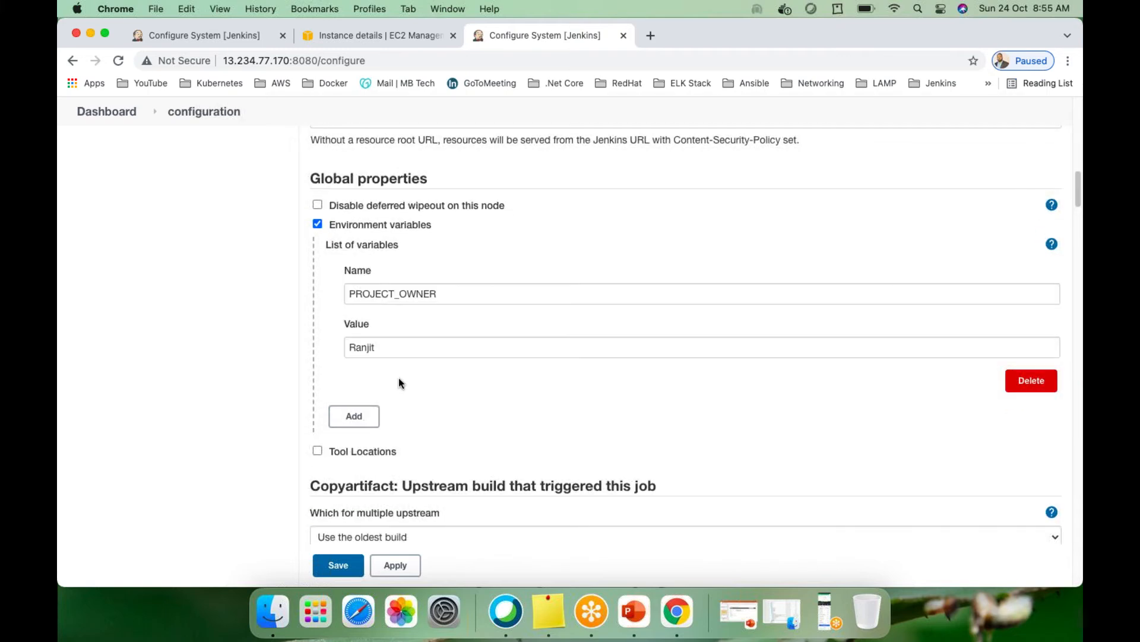
{"action": "scroll", "coordinate": [401, 380], "scroll_direction": "down", "scroll_amount": 1}
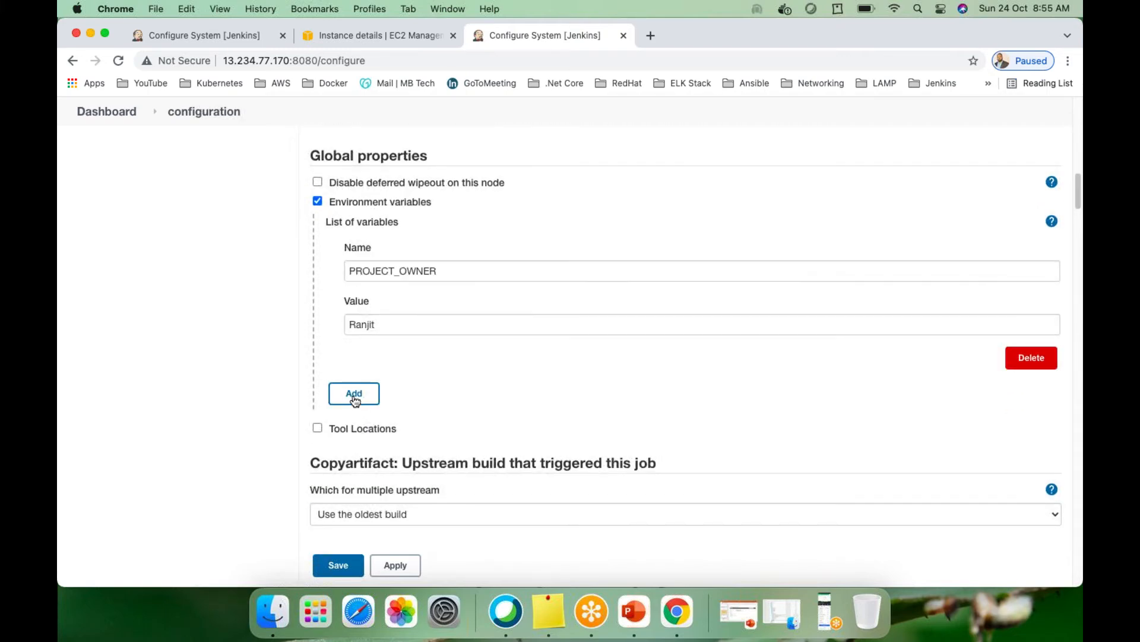
Add an environment variable entry named COMPANY_CODE, valued RKS001, below PROJECT_OWNER
{"action": "left_click", "coordinate": [355, 395]}
{"action": "left_click", "coordinate": [398, 415]}
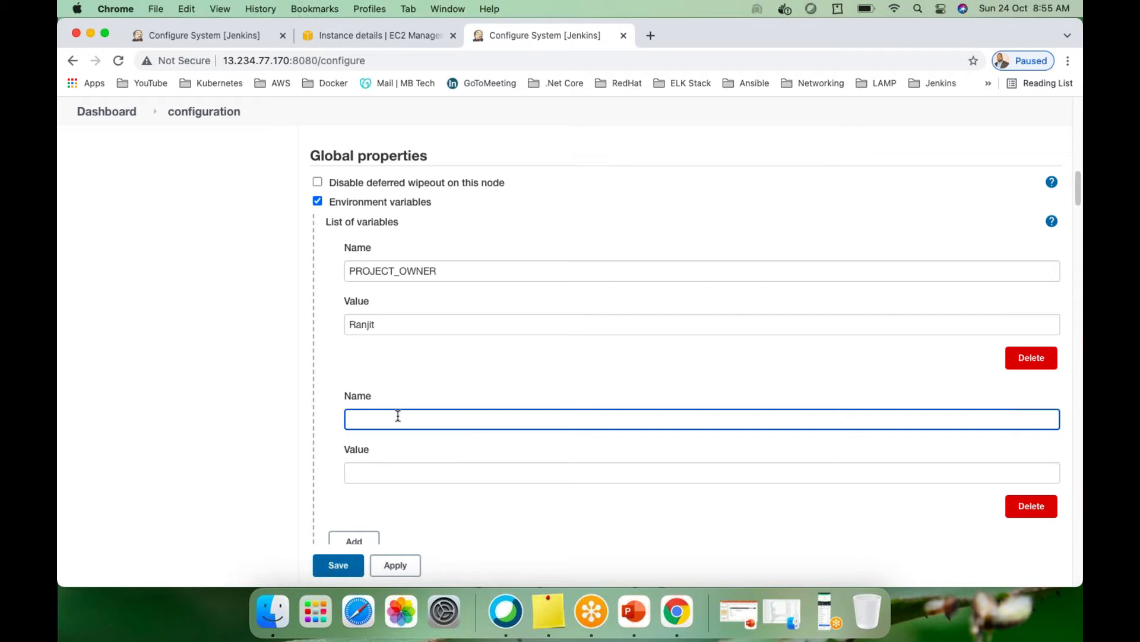
{"action": "type", "text": "COMPANY_CODE"}
{"action": "left_click", "coordinate": [386, 474]}
{"action": "type", "text": "RKS-001"}
{"action": "key", "text": "Left"}
{"action": "key", "text": "Left"}
{"action": "key", "text": "Left"}
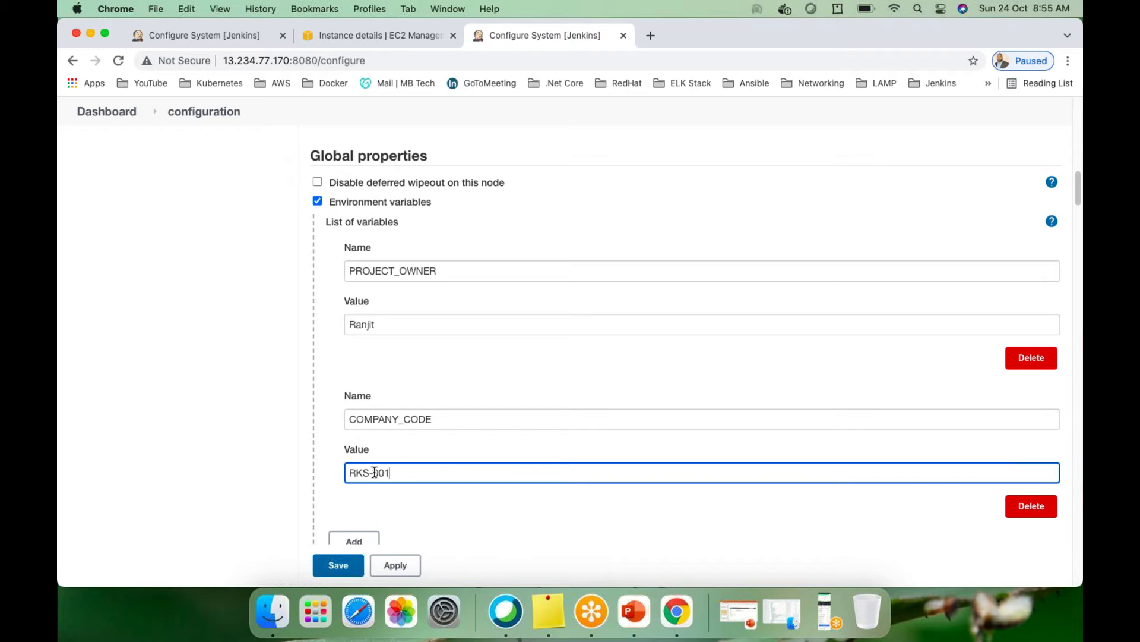
{"action": "key", "text": "BackSpace"}
{"action": "scroll", "coordinate": [509, 507], "scroll_direction": "up", "scroll_amount": 1}
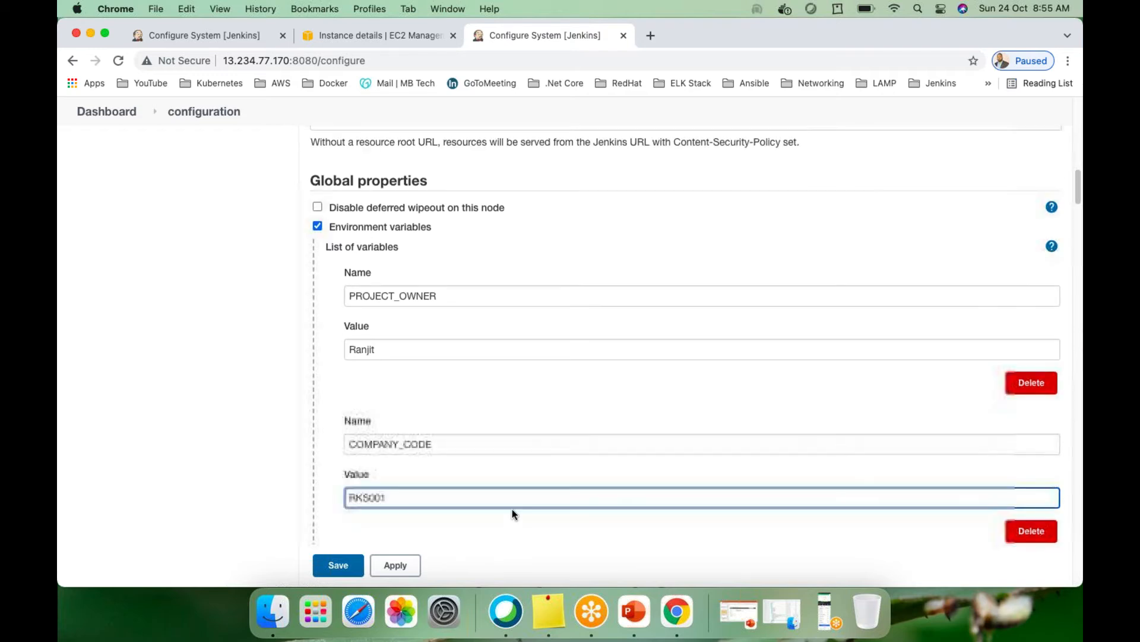
{"action": "scroll", "coordinate": [510, 508], "scroll_direction": "down", "scroll_amount": 3}
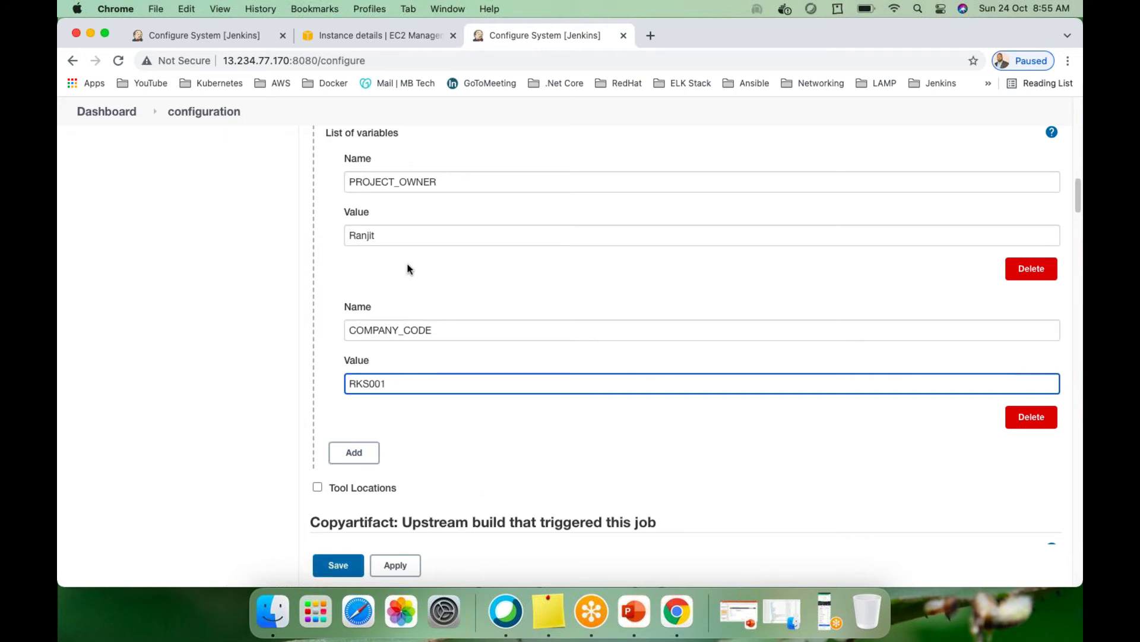
{"action": "scroll", "coordinate": [408, 277], "scroll_direction": "up", "scroll_amount": 1}
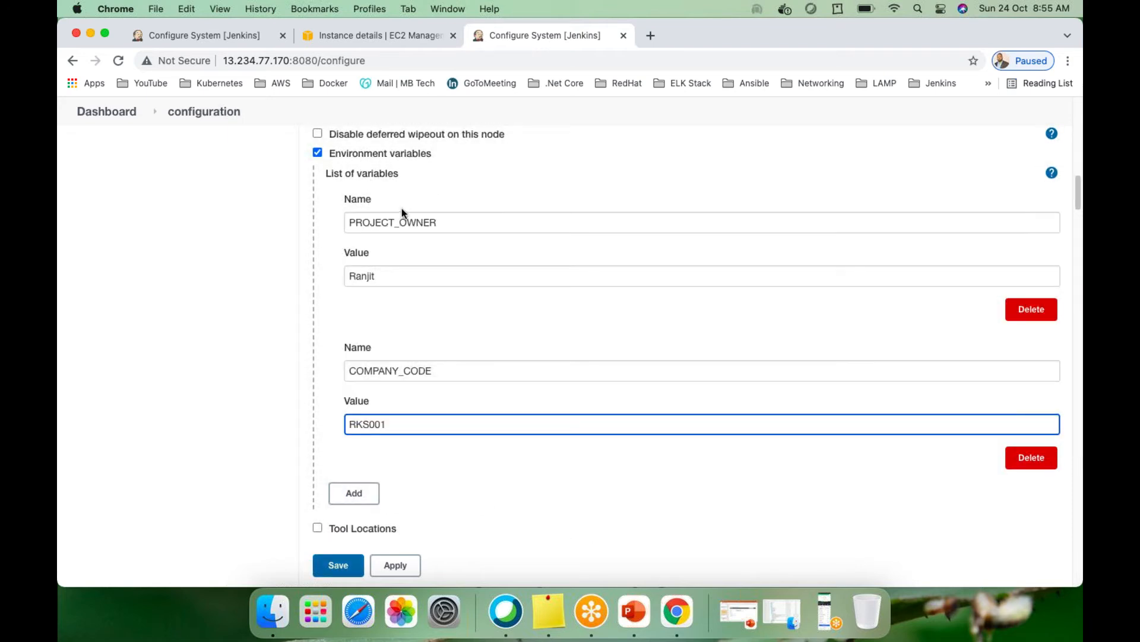
{"action": "scroll", "coordinate": [401, 214], "scroll_direction": "up", "scroll_amount": 1}
{"action": "scroll", "coordinate": [413, 244], "scroll_direction": "down", "scroll_amount": 5}
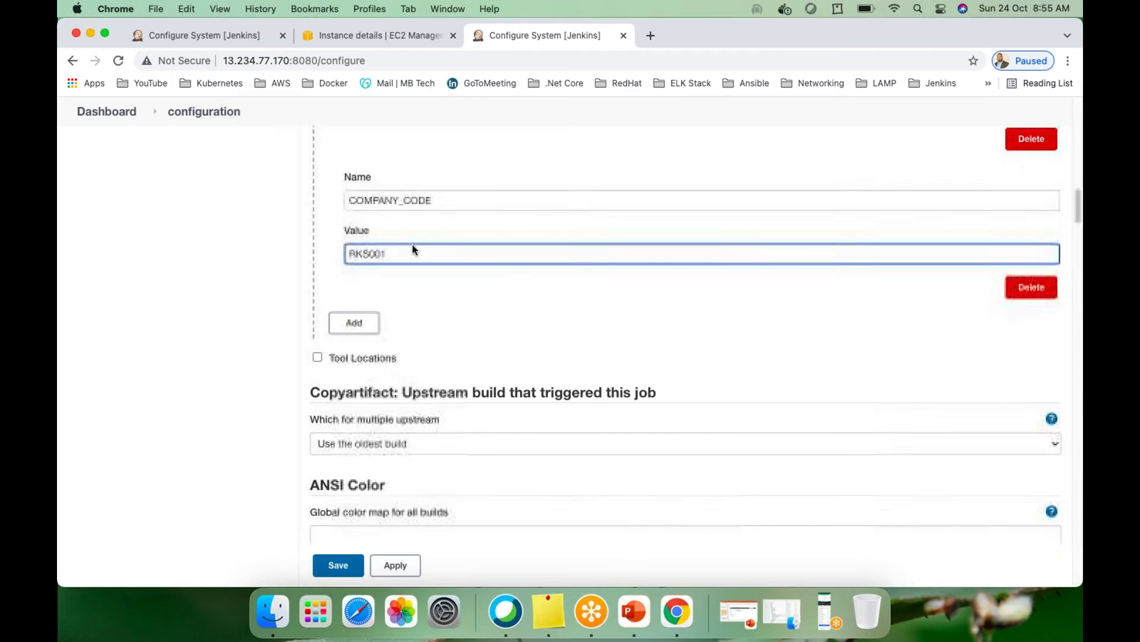
{"action": "scroll", "coordinate": [419, 318], "scroll_direction": "up", "scroll_amount": 2}
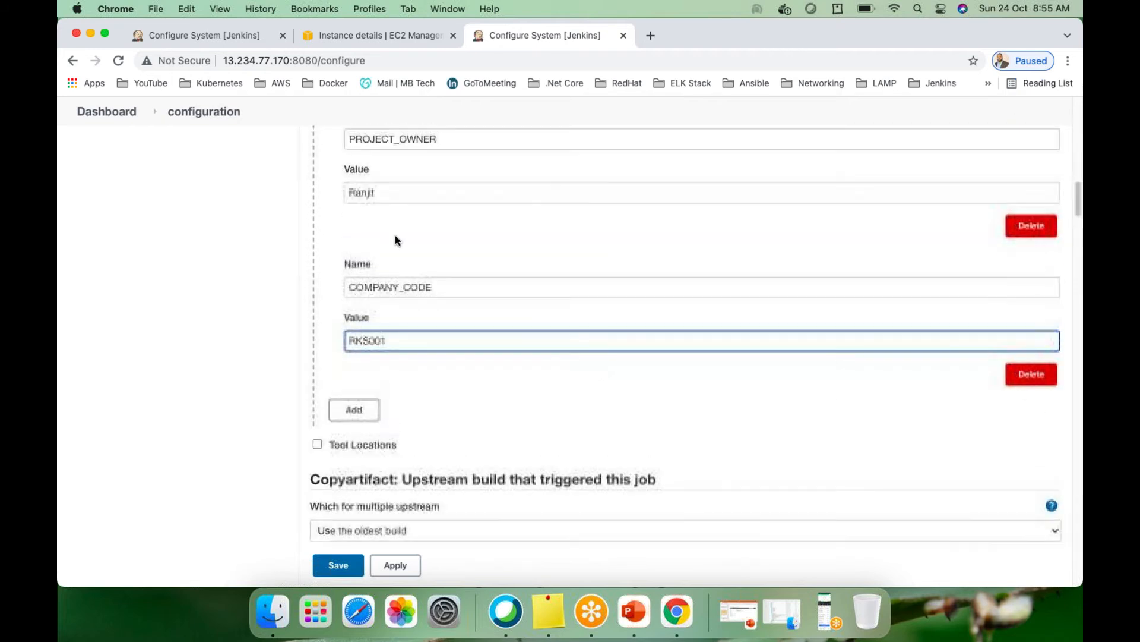
{"action": "scroll", "coordinate": [487, 257], "scroll_direction": "up", "scroll_amount": 1}
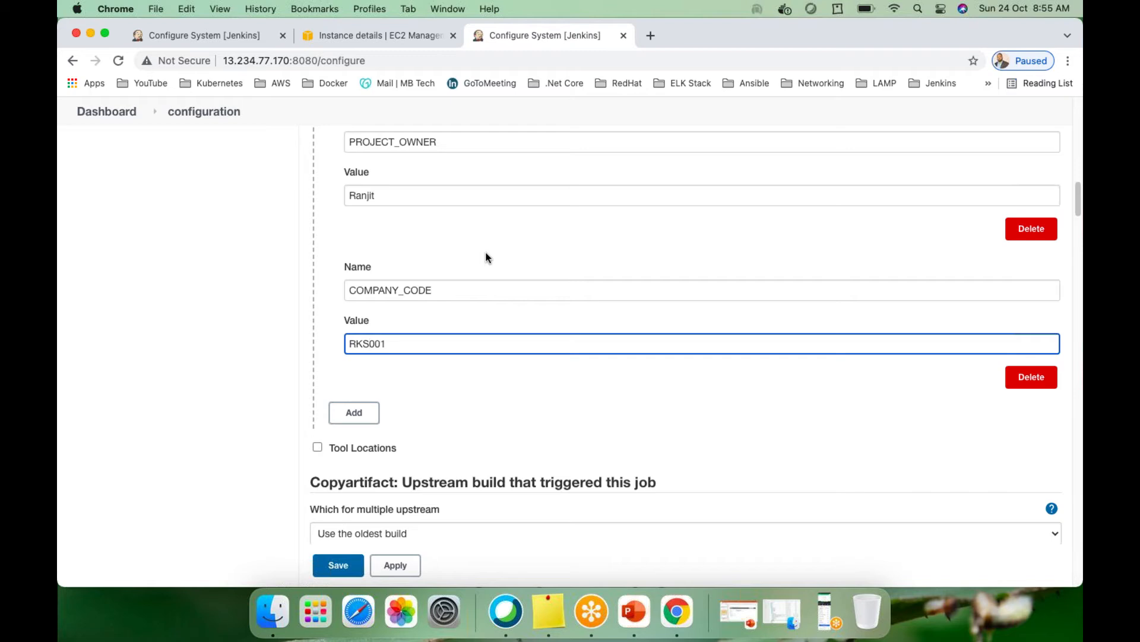
{"action": "scroll", "coordinate": [480, 382], "scroll_direction": "down", "scroll_amount": 5}
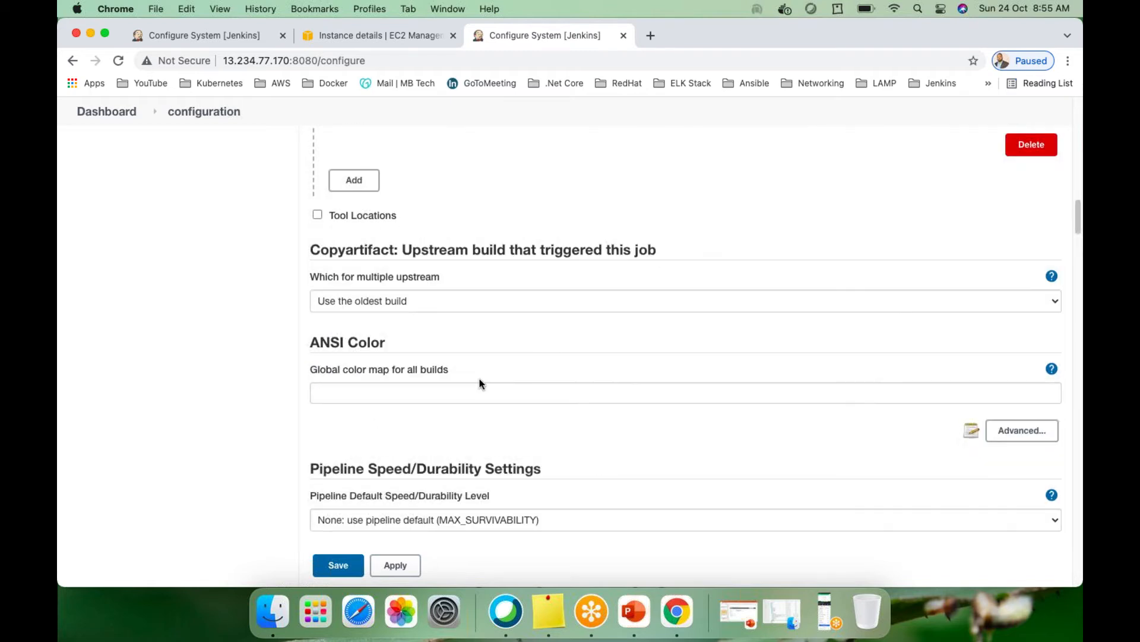
{"action": "scroll", "coordinate": [541, 294], "scroll_direction": "down", "scroll_amount": 5}
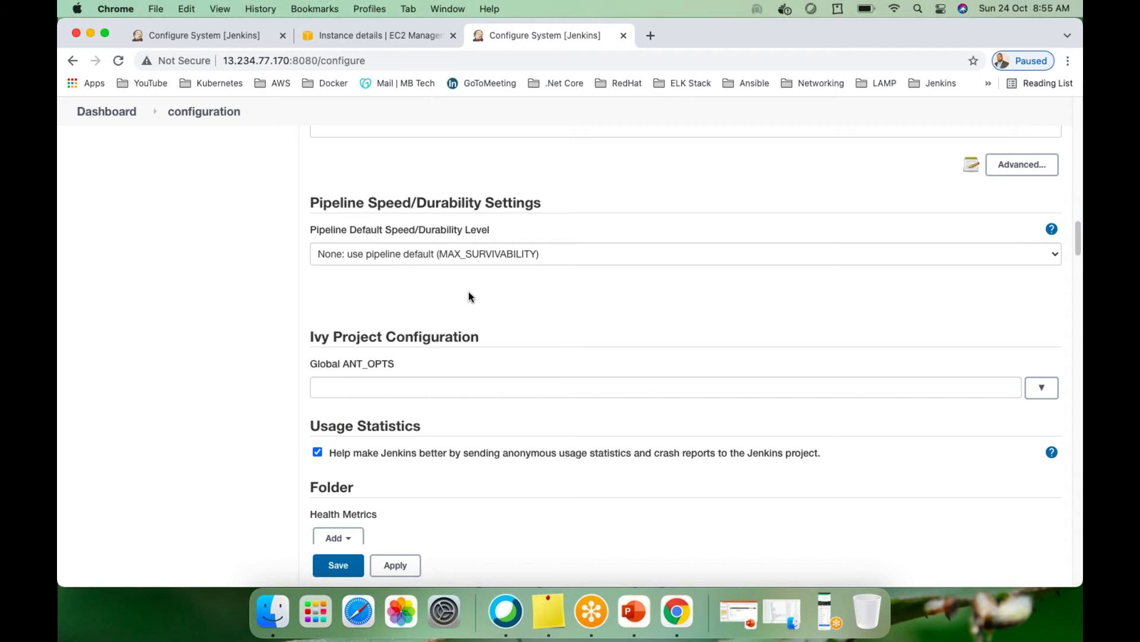
{"action": "scroll", "coordinate": [461, 350], "scroll_direction": "down", "scroll_amount": 4}
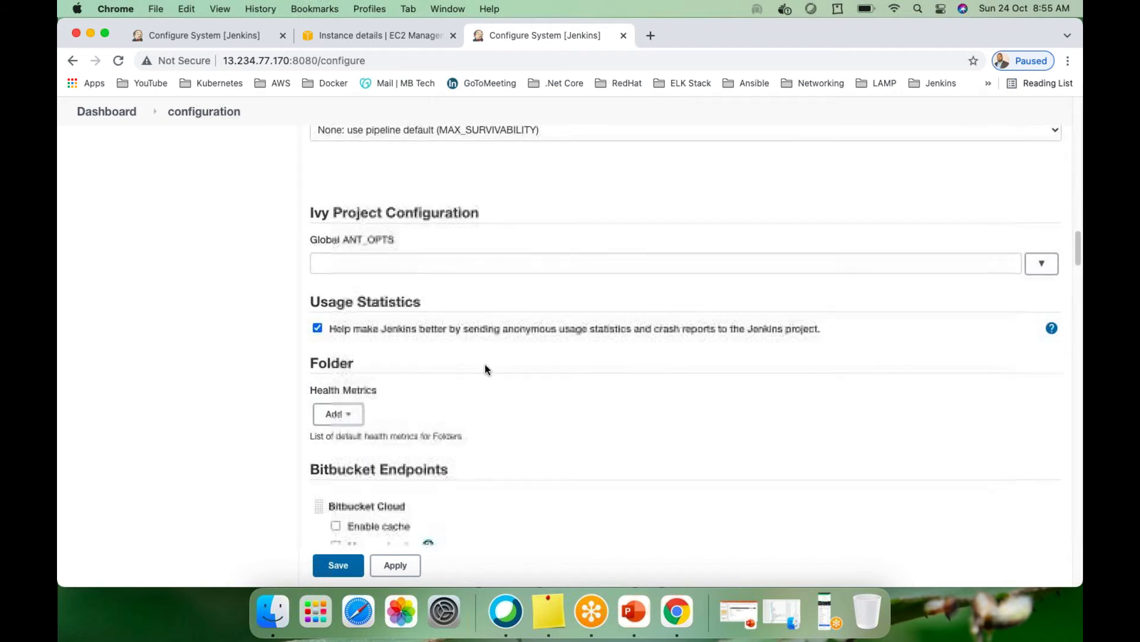
{"action": "scroll", "coordinate": [469, 309], "scroll_direction": "down", "scroll_amount": 1}
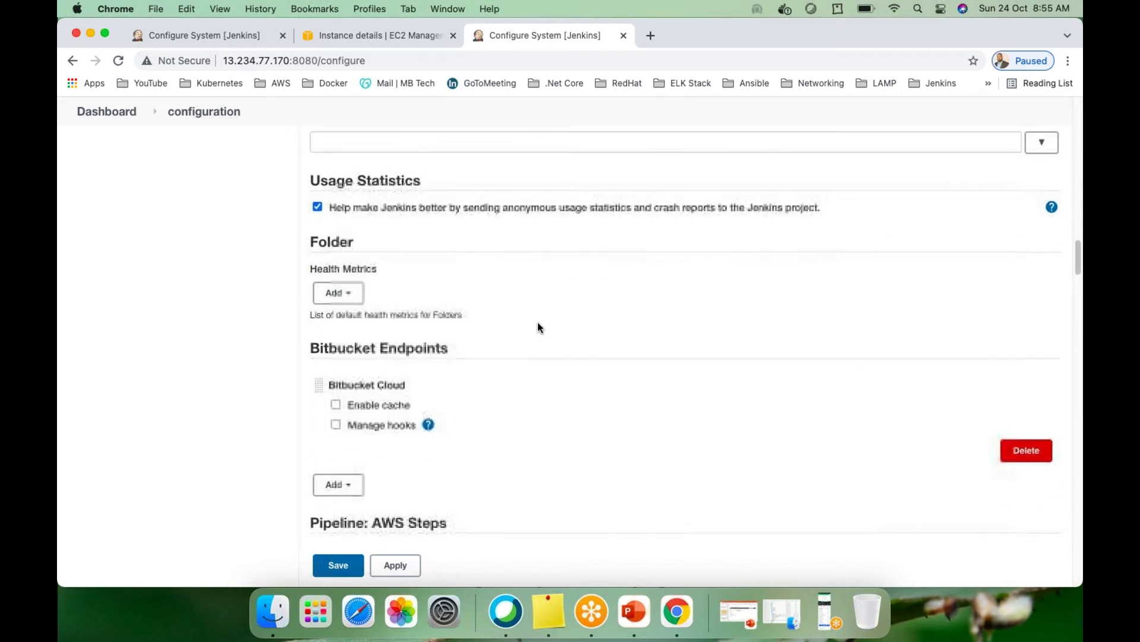
{"action": "scroll", "coordinate": [537, 325], "scroll_direction": "down", "scroll_amount": 3}
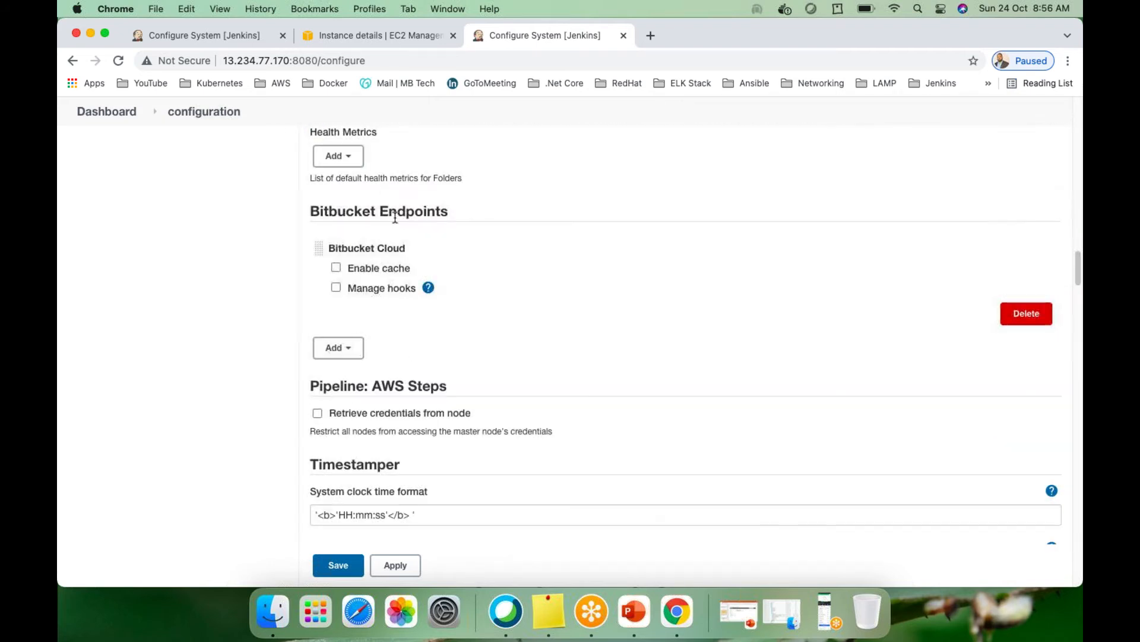
{"action": "scroll", "coordinate": [428, 356], "scroll_direction": "up", "scroll_amount": 2}
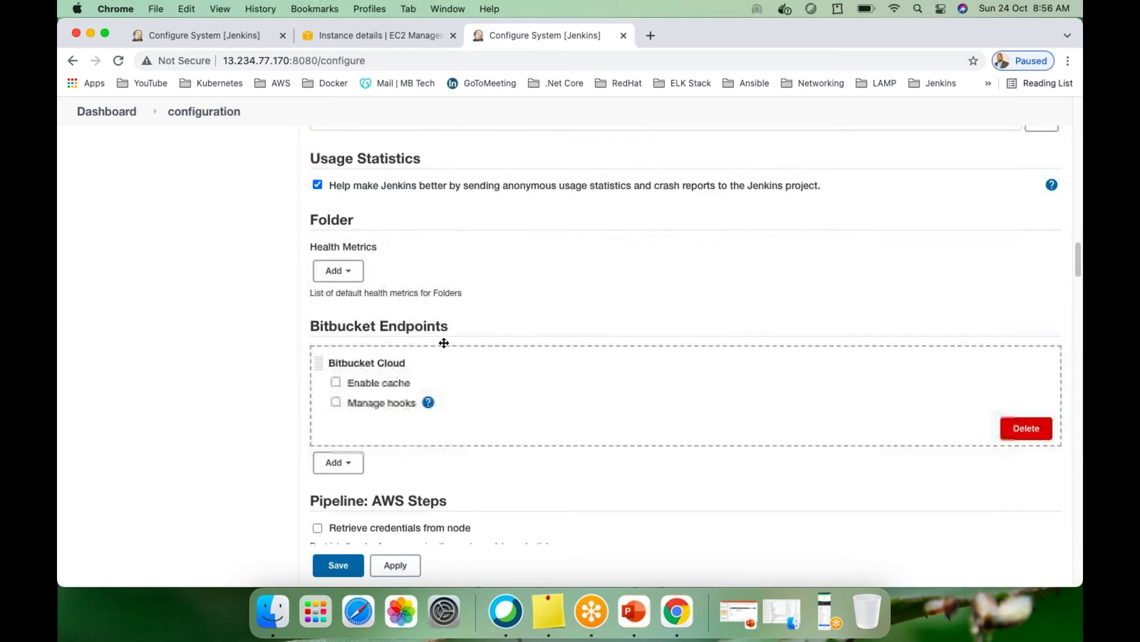
{"action": "scroll", "coordinate": [447, 357], "scroll_direction": "down", "scroll_amount": 3}
{"action": "scroll", "coordinate": [485, 390], "scroll_direction": "down", "scroll_amount": 8}
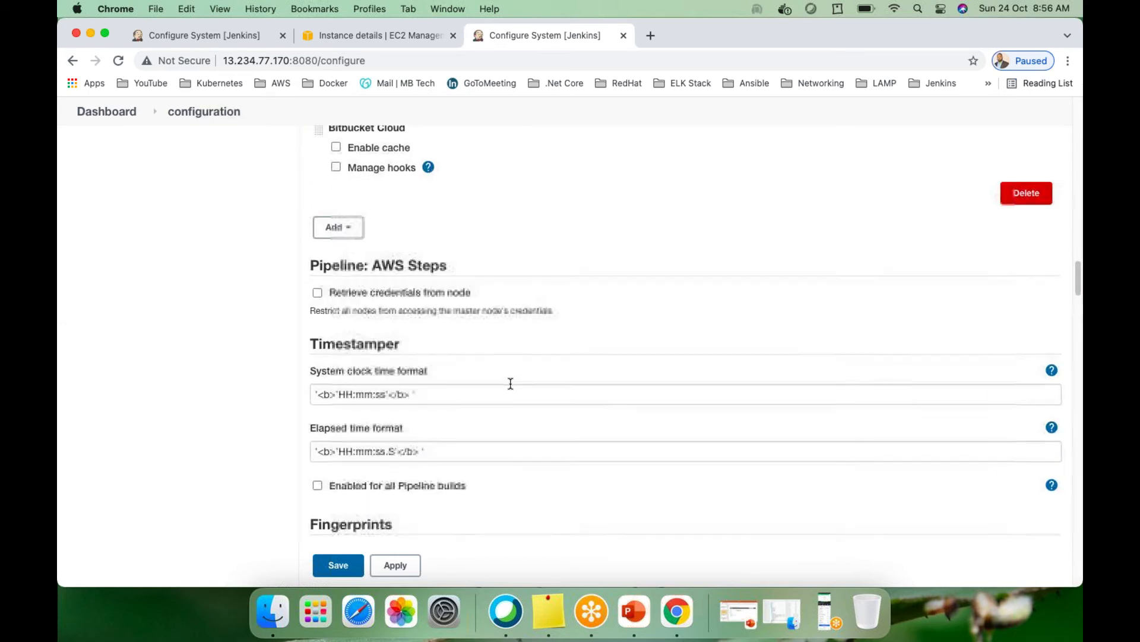
{"action": "scroll", "coordinate": [564, 357], "scroll_direction": "down", "scroll_amount": 1}
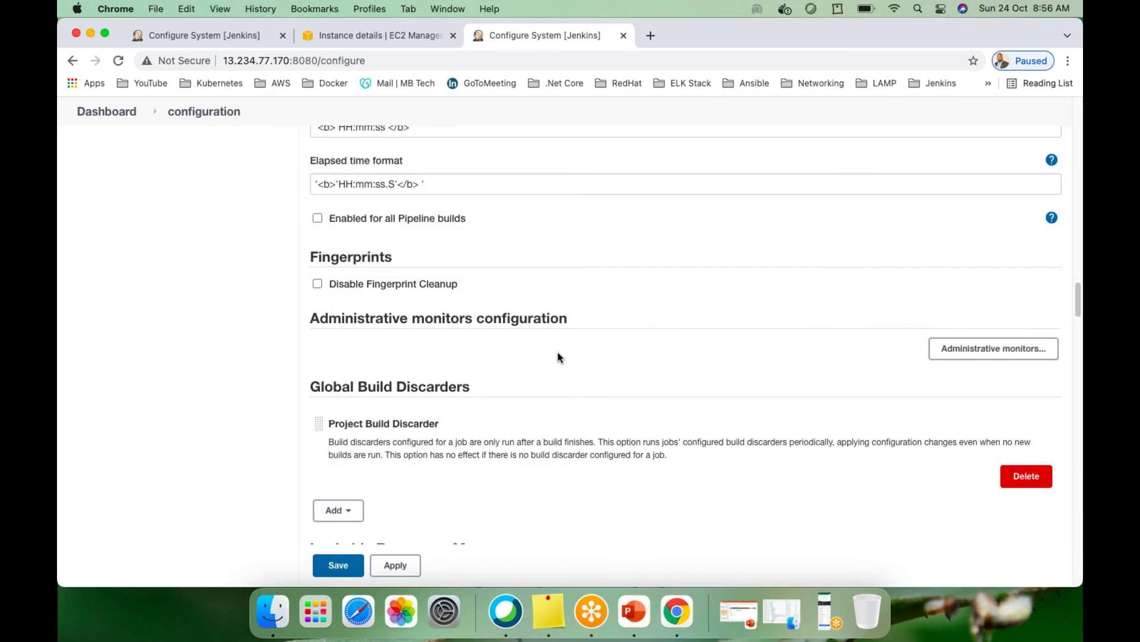
{"action": "scroll", "coordinate": [558, 357], "scroll_direction": "down", "scroll_amount": 5}
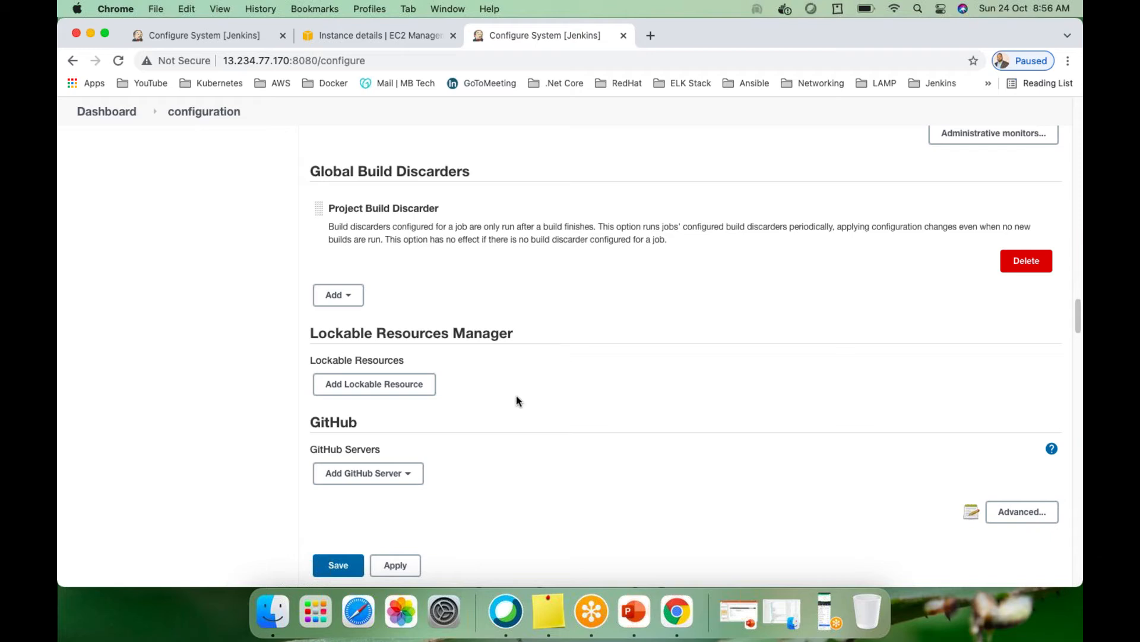
{"action": "scroll", "coordinate": [517, 401], "scroll_direction": "down", "scroll_amount": 5}
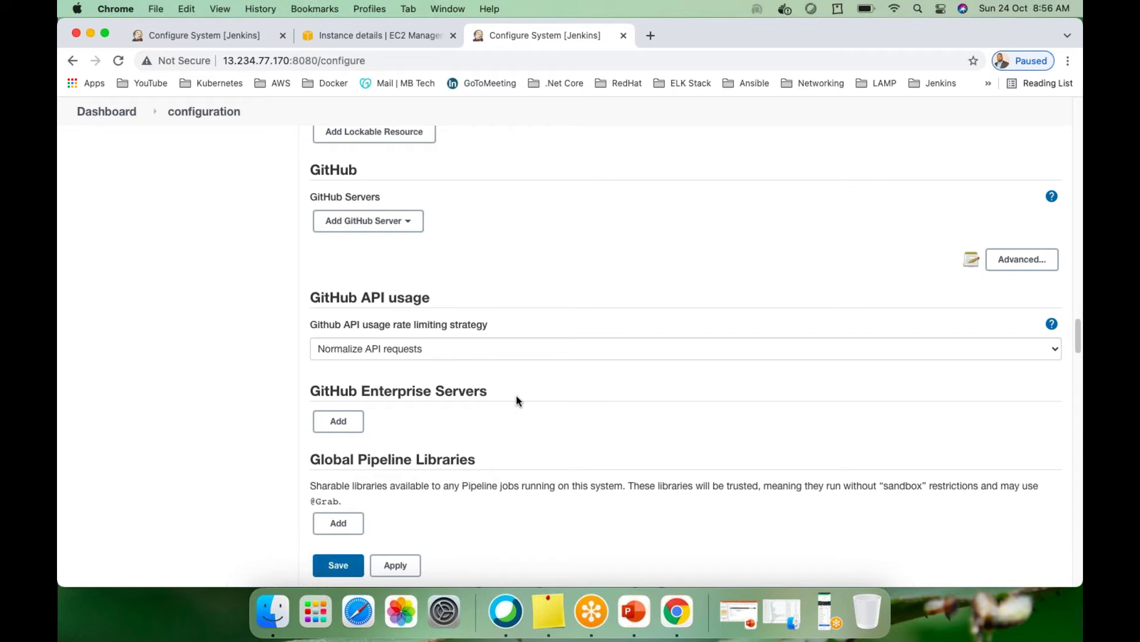
{"action": "scroll", "coordinate": [517, 401], "scroll_direction": "down", "scroll_amount": 7}
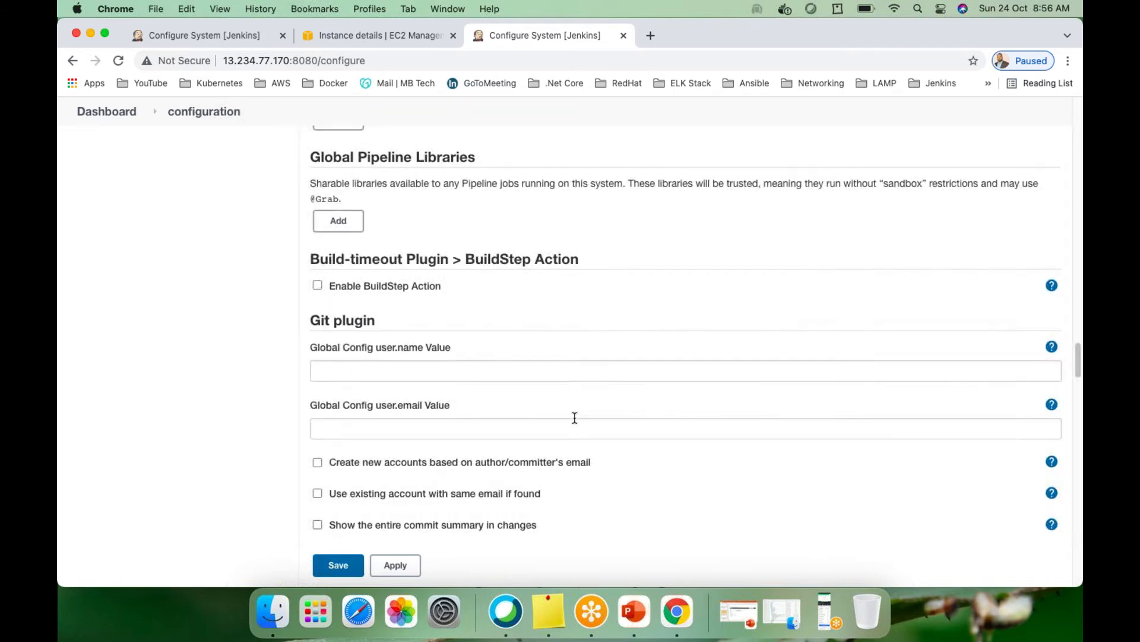
{"action": "scroll", "coordinate": [481, 376], "scroll_direction": "down", "scroll_amount": 10}
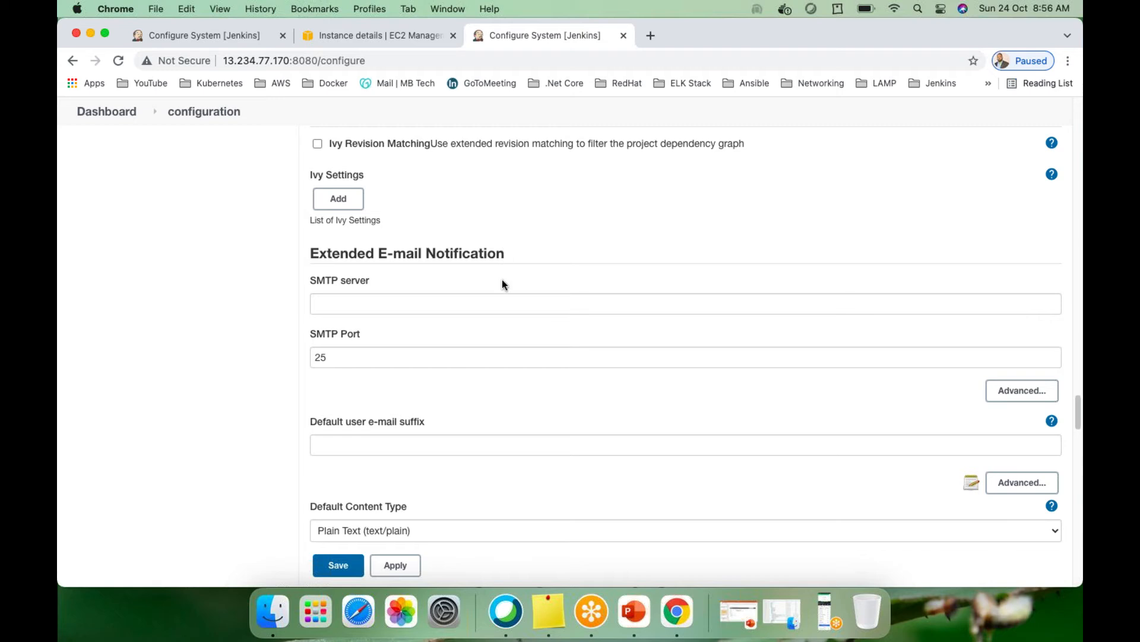
{"action": "scroll", "coordinate": [502, 280], "scroll_direction": "down", "scroll_amount": 10}
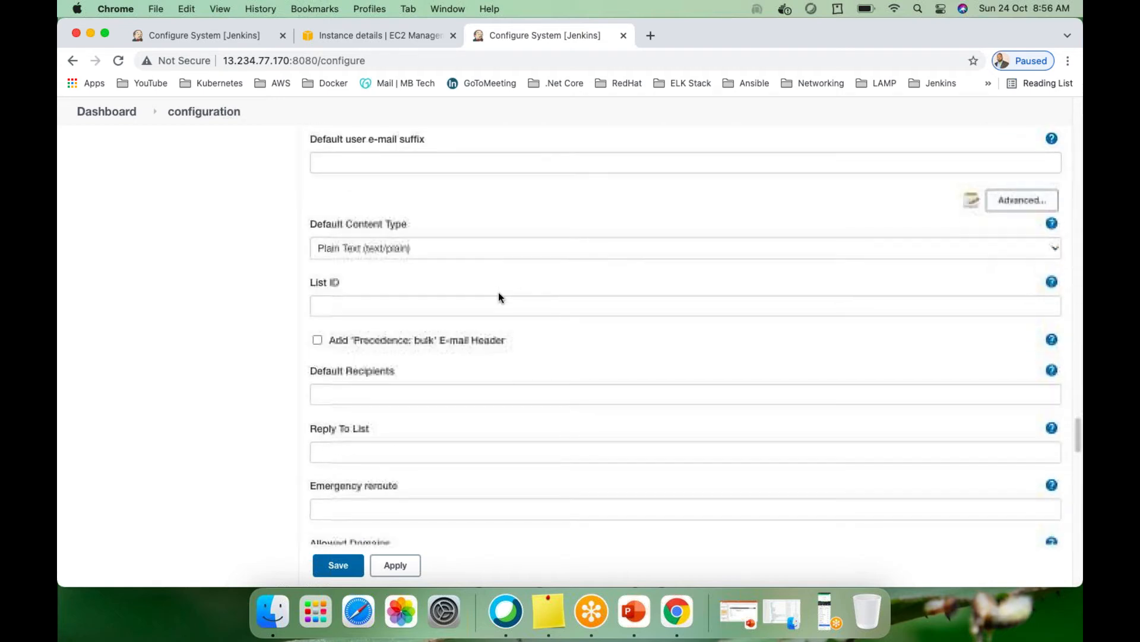
{"action": "scroll", "coordinate": [497, 295], "scroll_direction": "down", "scroll_amount": 15}
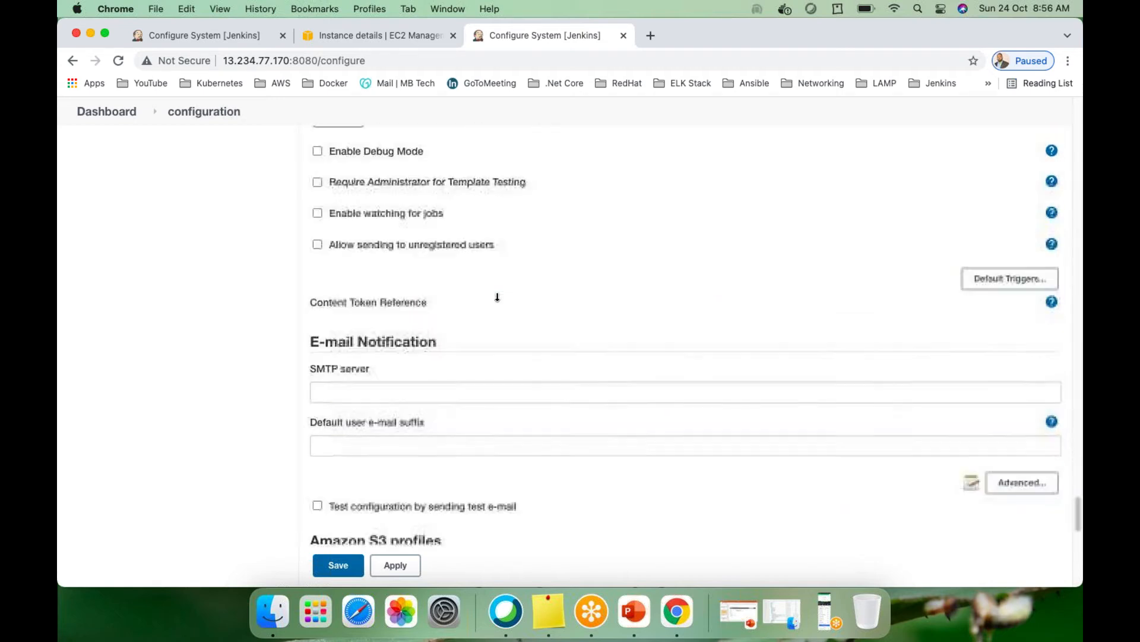
{"action": "scroll", "coordinate": [496, 297], "scroll_direction": "up", "scroll_amount": 7}
{"action": "scroll", "coordinate": [470, 345], "scroll_direction": "down", "scroll_amount": 5}
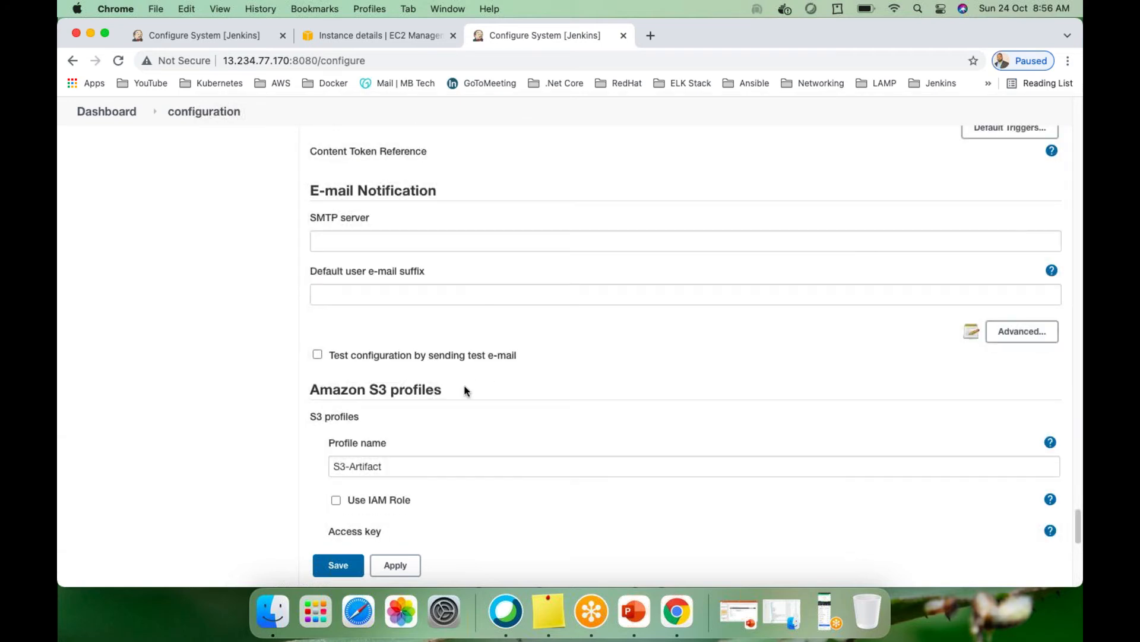
{"action": "scroll", "coordinate": [466, 391], "scroll_direction": "down", "scroll_amount": 3}
{"action": "scroll", "coordinate": [466, 395], "scroll_direction": "down", "scroll_amount": 5}
{"action": "scroll", "coordinate": [472, 415], "scroll_direction": "down", "scroll_amount": 2}
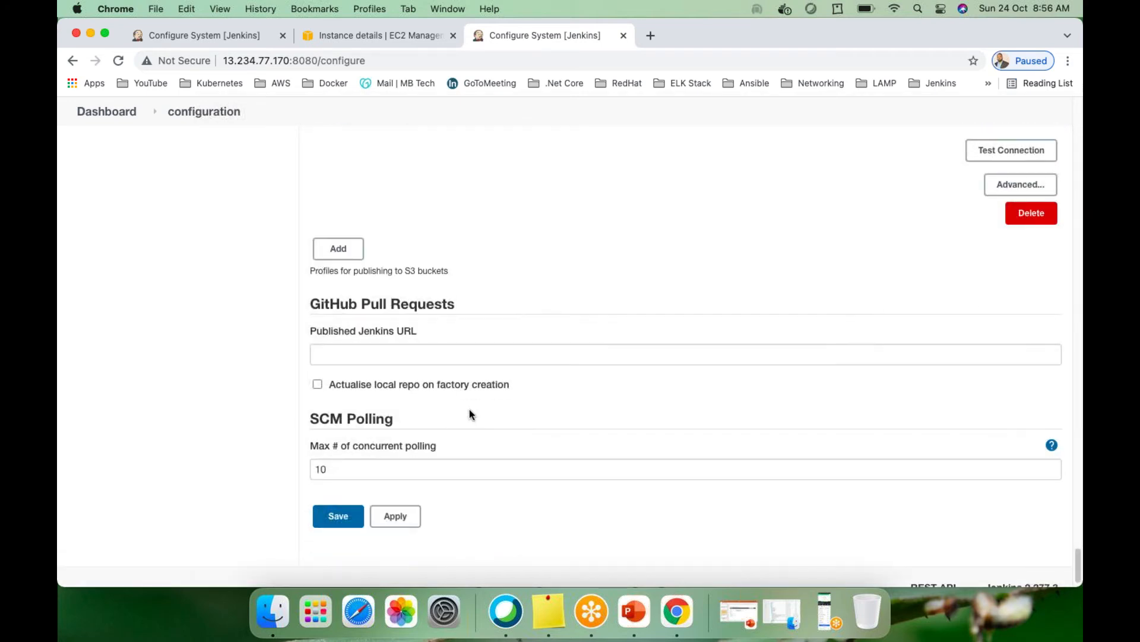
{"action": "scroll", "coordinate": [470, 409], "scroll_direction": "down", "scroll_amount": 1}
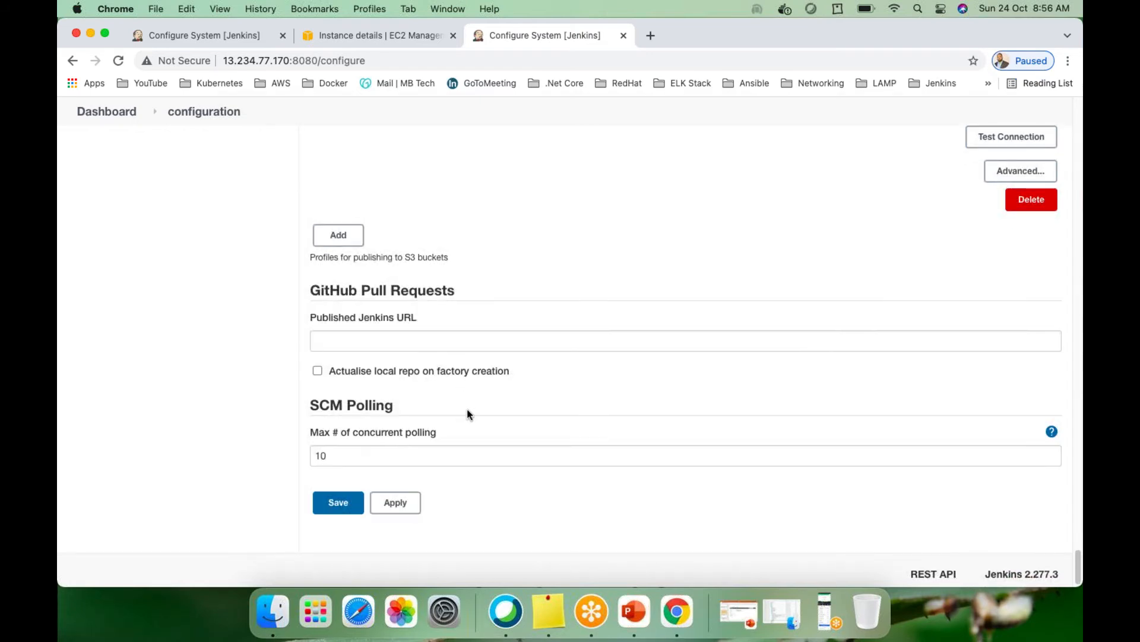
{"action": "scroll", "coordinate": [467, 415], "scroll_direction": "up", "scroll_amount": 1}
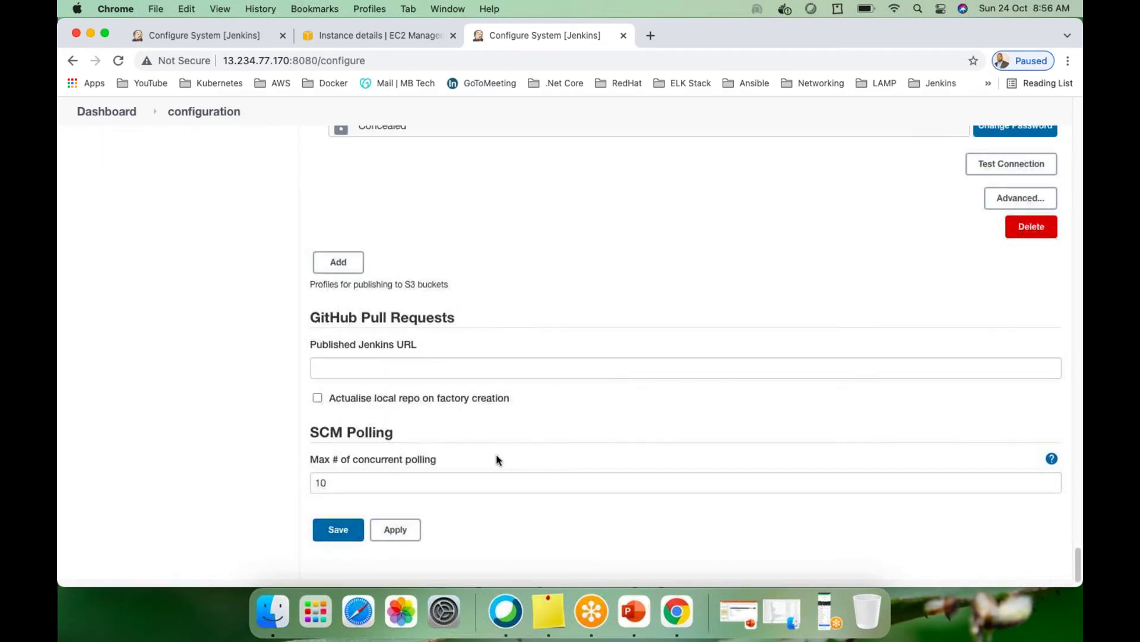
{"action": "scroll", "coordinate": [463, 331], "scroll_direction": "up", "scroll_amount": 15}
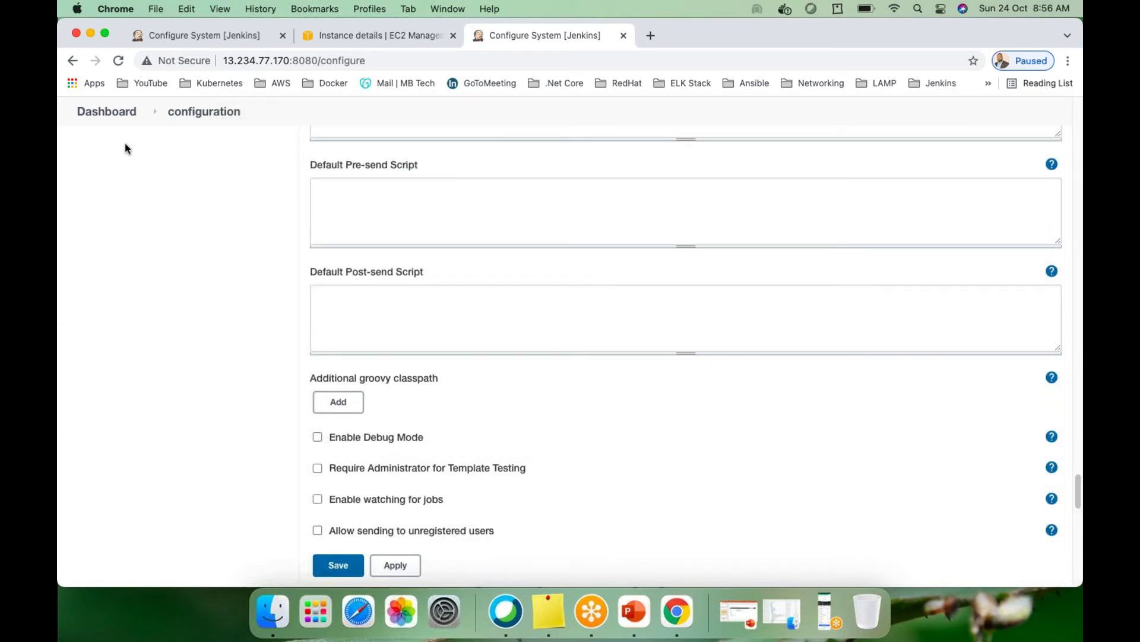
{"action": "scroll", "coordinate": [470, 477], "scroll_direction": "down", "scroll_amount": 5}
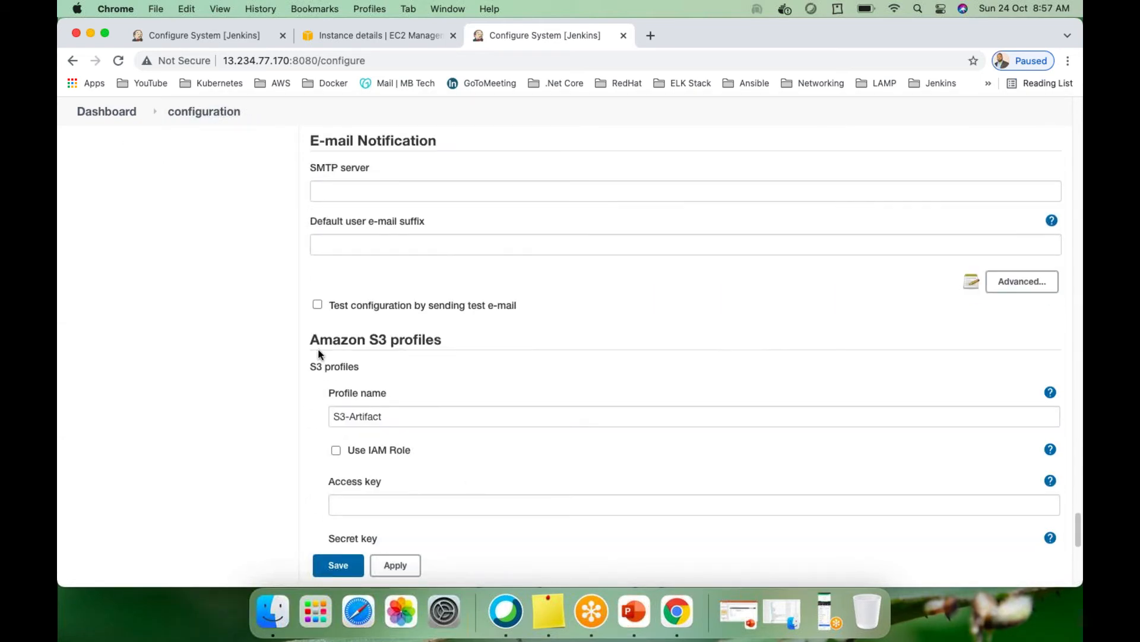
Apply the Configure System changes, then save them to return to the Dashboard
{"action": "left_click", "coordinate": [403, 568]}
{"action": "left_click", "coordinate": [336, 568]}
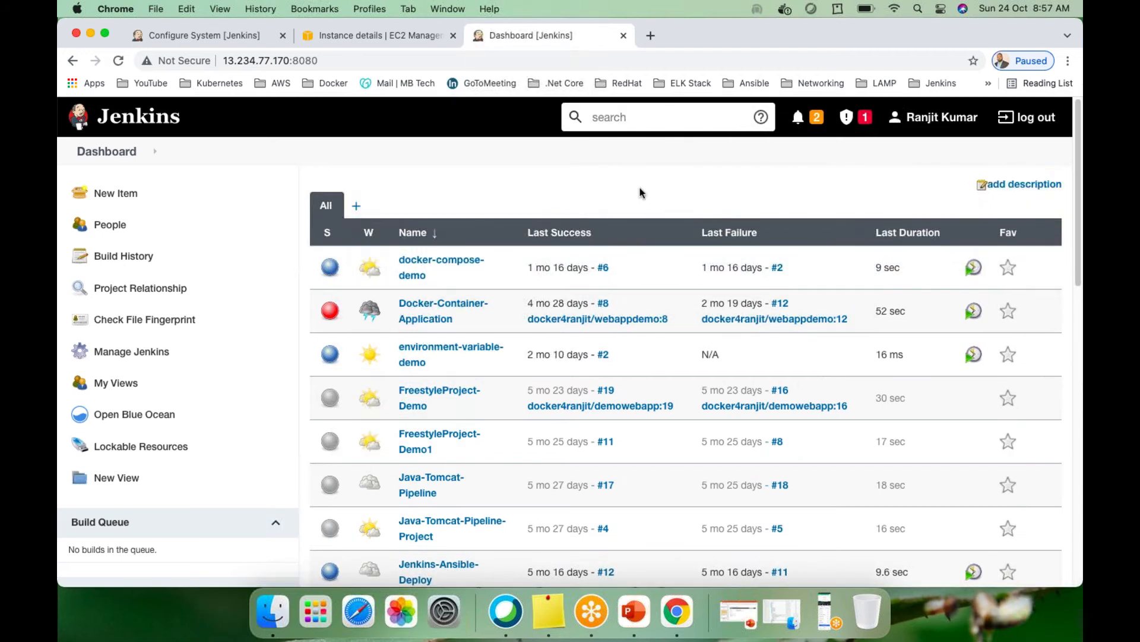
Go to Manage Jenkins and scroll down to its System Configuration section
{"action": "left_click", "coordinate": [130, 352]}
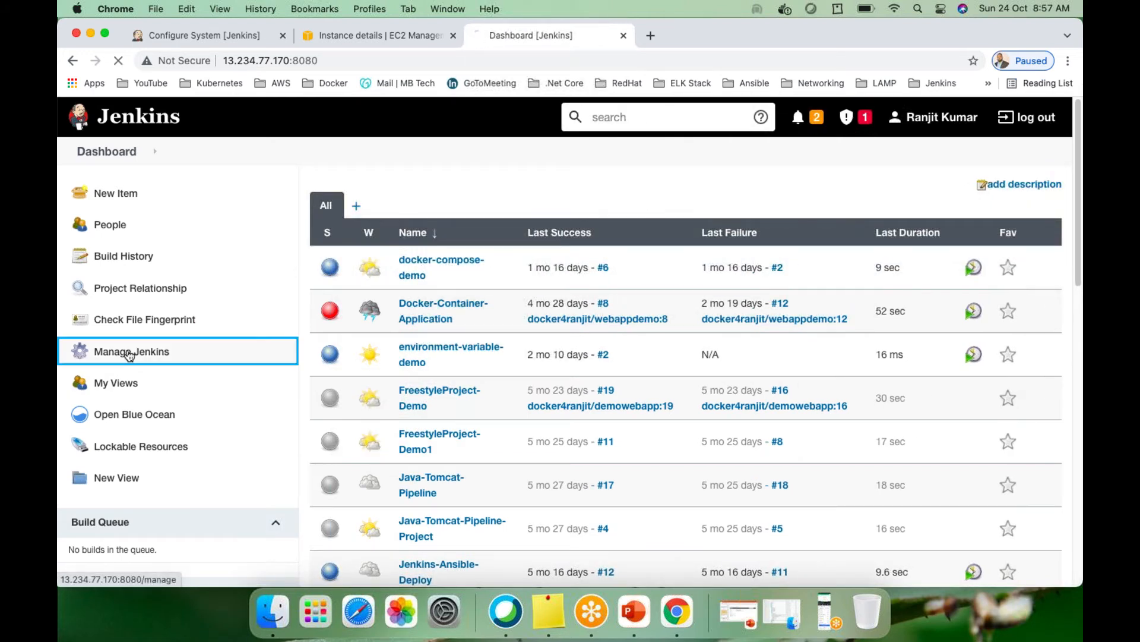
{"action": "scroll", "coordinate": [437, 343], "scroll_direction": "down", "scroll_amount": 1}
{"action": "scroll", "coordinate": [437, 344], "scroll_direction": "down", "scroll_amount": 7}
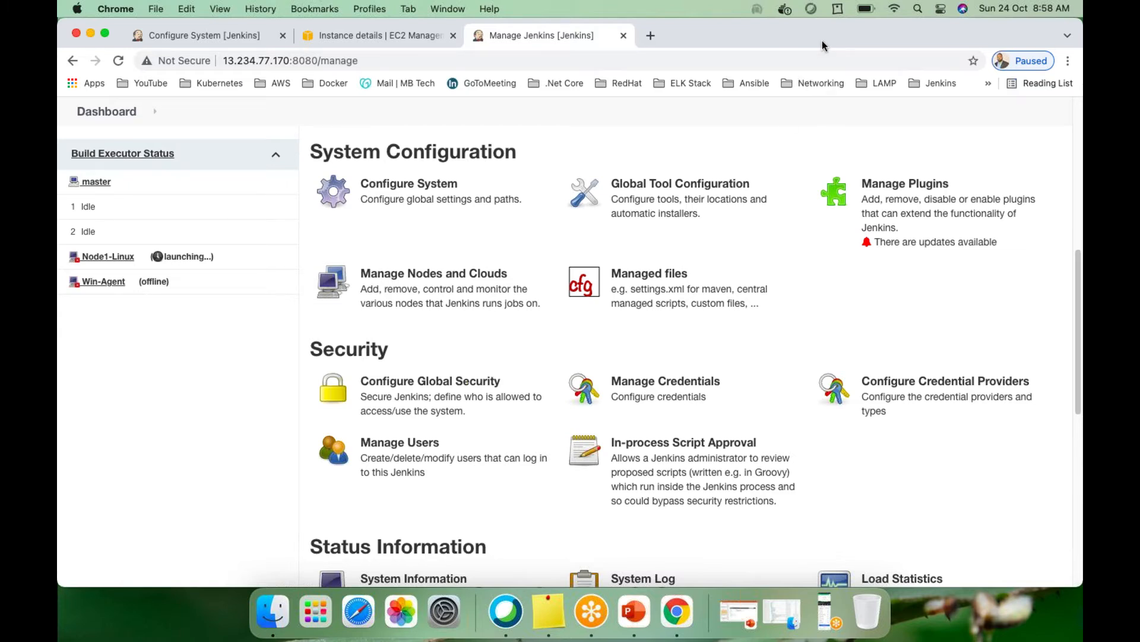
{"action": "left_click", "coordinate": [668, 192]}
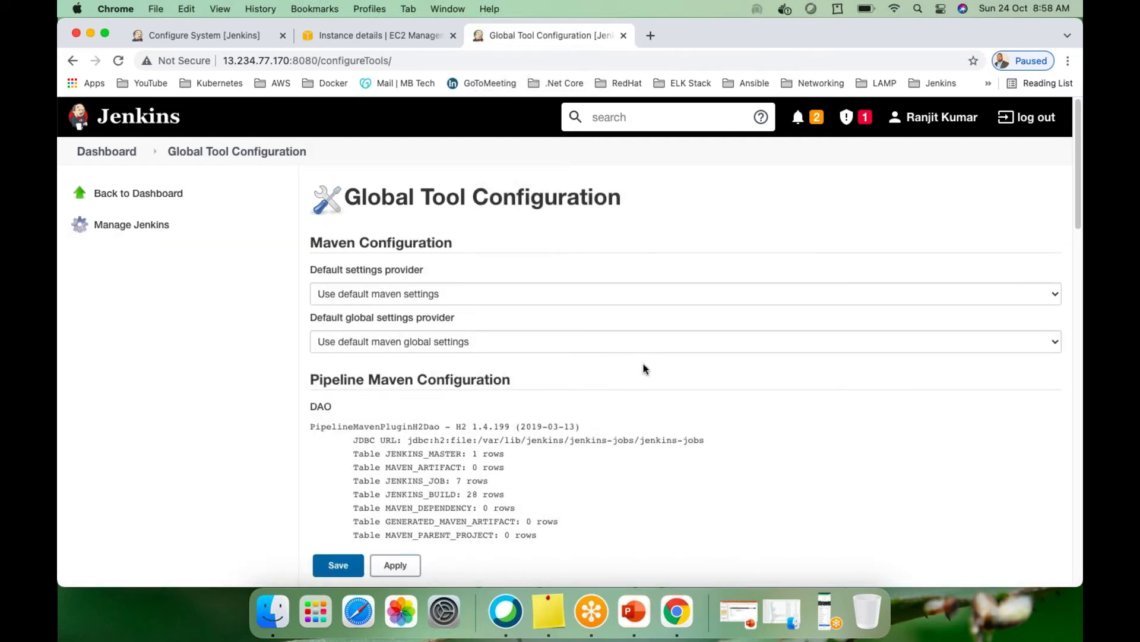
{"action": "scroll", "coordinate": [641, 366], "scroll_direction": "down", "scroll_amount": 5}
{"action": "scroll", "coordinate": [640, 362], "scroll_direction": "up", "scroll_amount": 1}
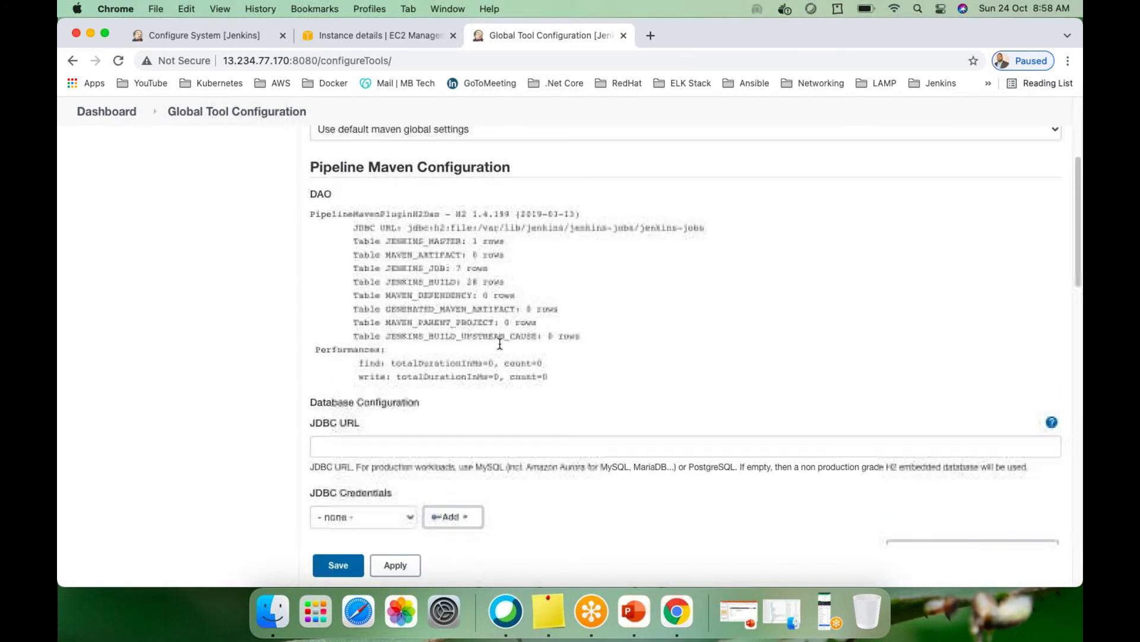
{"action": "scroll", "coordinate": [499, 344], "scroll_direction": "up", "scroll_amount": 3}
{"action": "scroll", "coordinate": [490, 335], "scroll_direction": "down", "scroll_amount": 2}
{"action": "scroll", "coordinate": [485, 332], "scroll_direction": "up", "scroll_amount": 3}
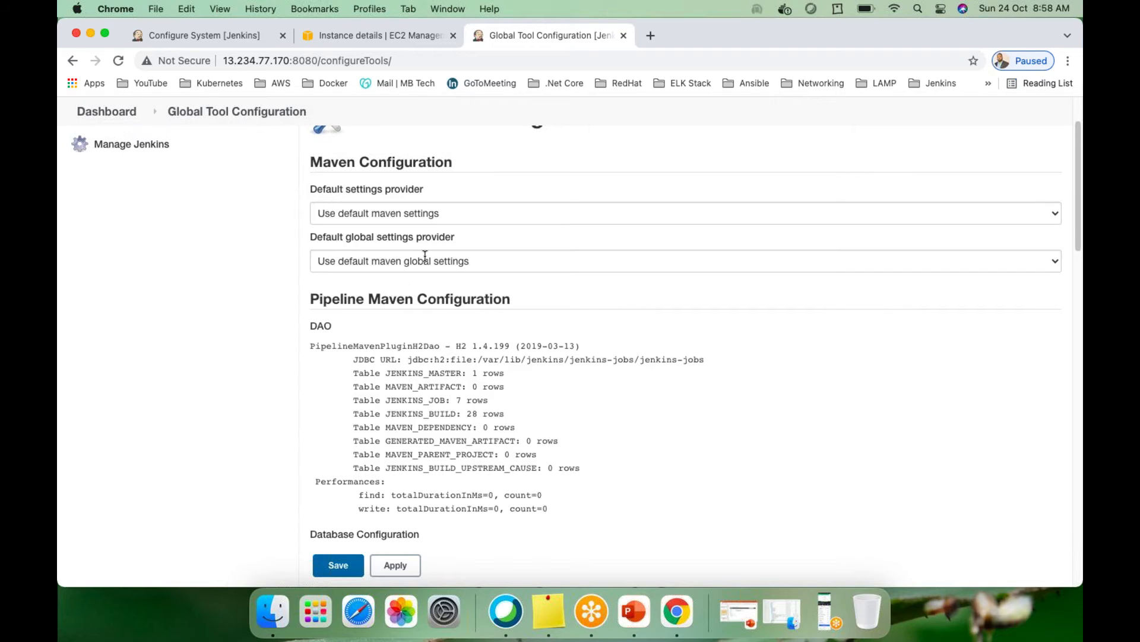
{"action": "scroll", "coordinate": [425, 255], "scroll_direction": "down", "scroll_amount": 6}
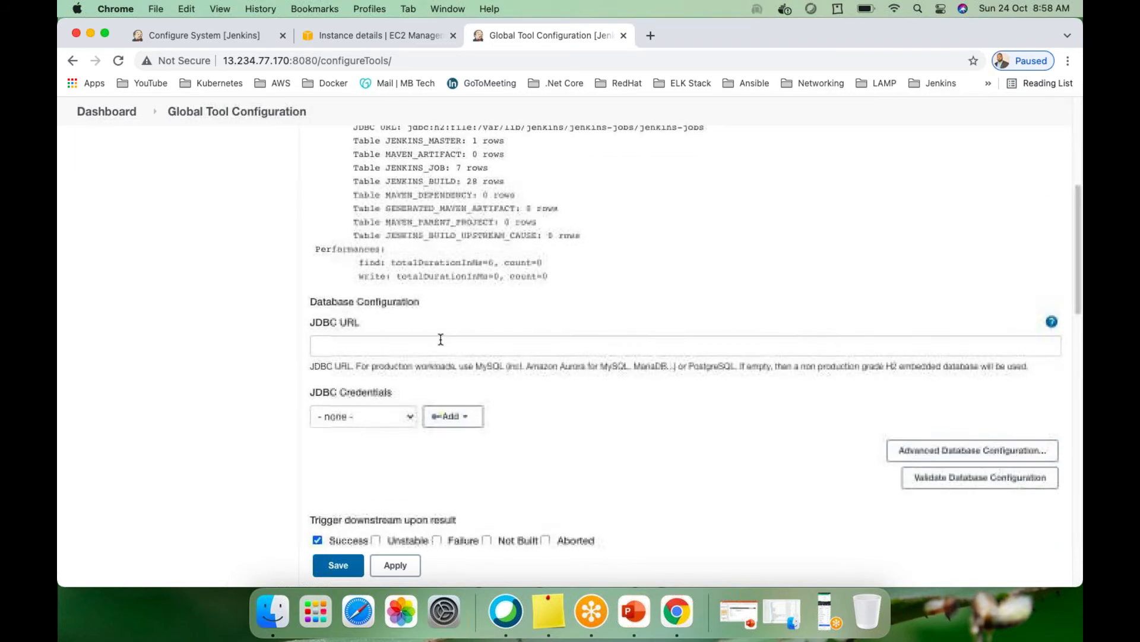
{"action": "scroll", "coordinate": [441, 339], "scroll_direction": "down", "scroll_amount": 10}
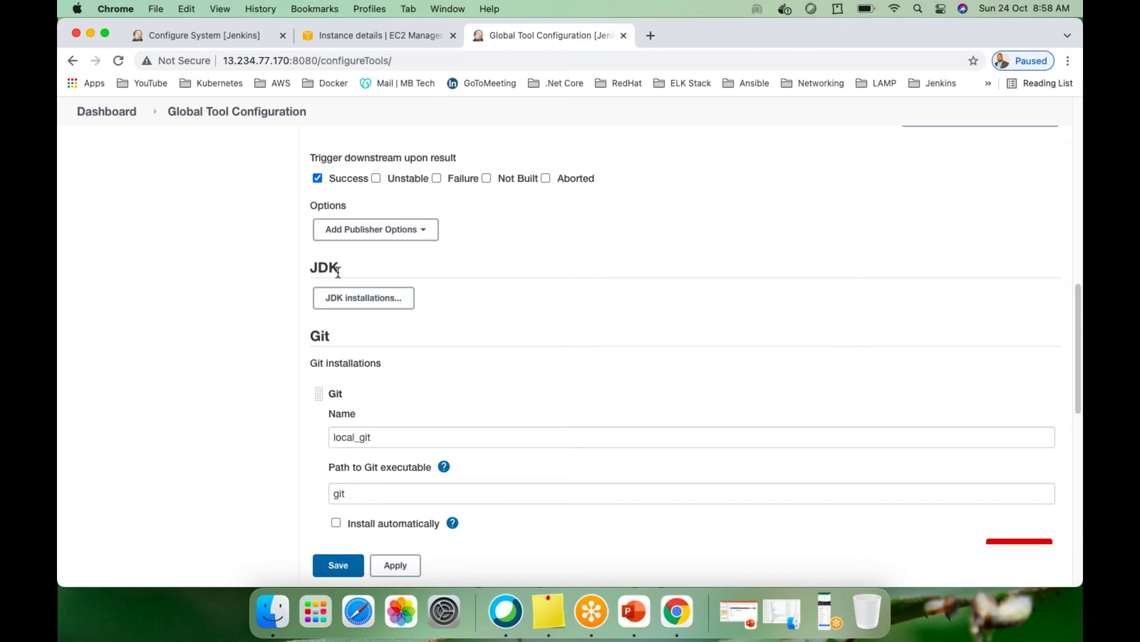
{"action": "scroll", "coordinate": [382, 311], "scroll_direction": "up", "scroll_amount": 10}
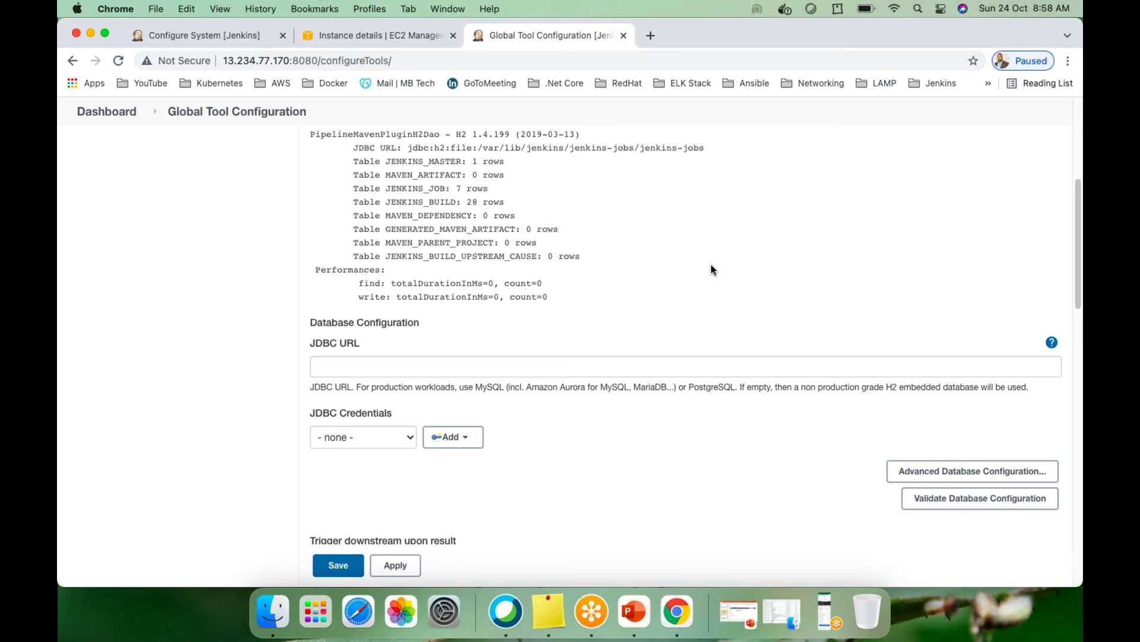
{"action": "scroll", "coordinate": [711, 265], "scroll_direction": "up", "scroll_amount": 4}
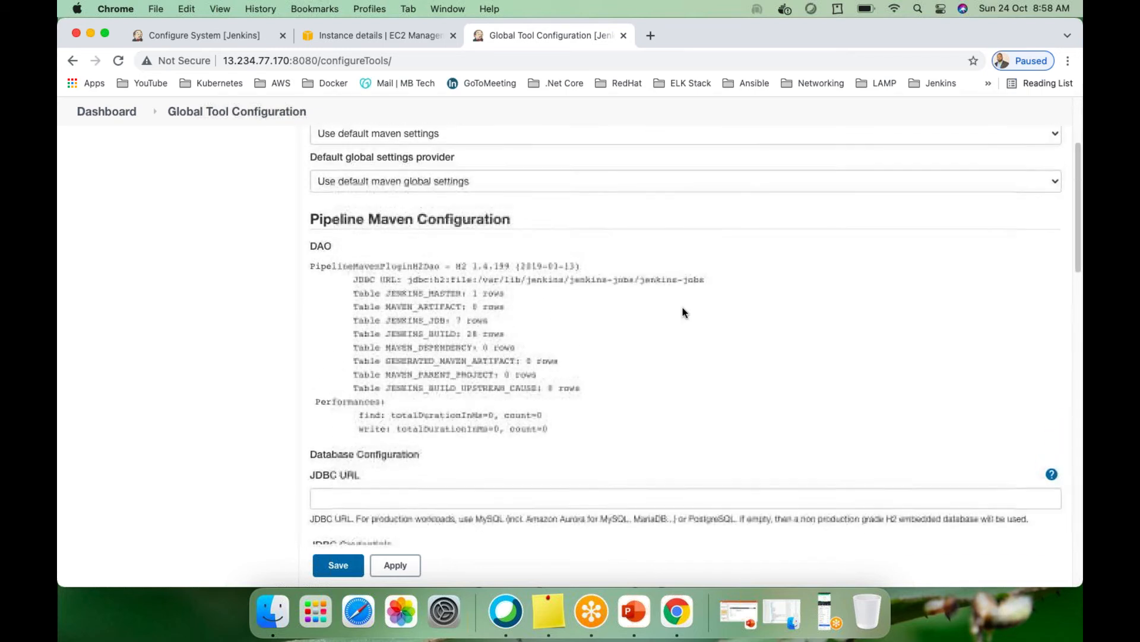
{"action": "scroll", "coordinate": [682, 311], "scroll_direction": "up", "scroll_amount": 2}
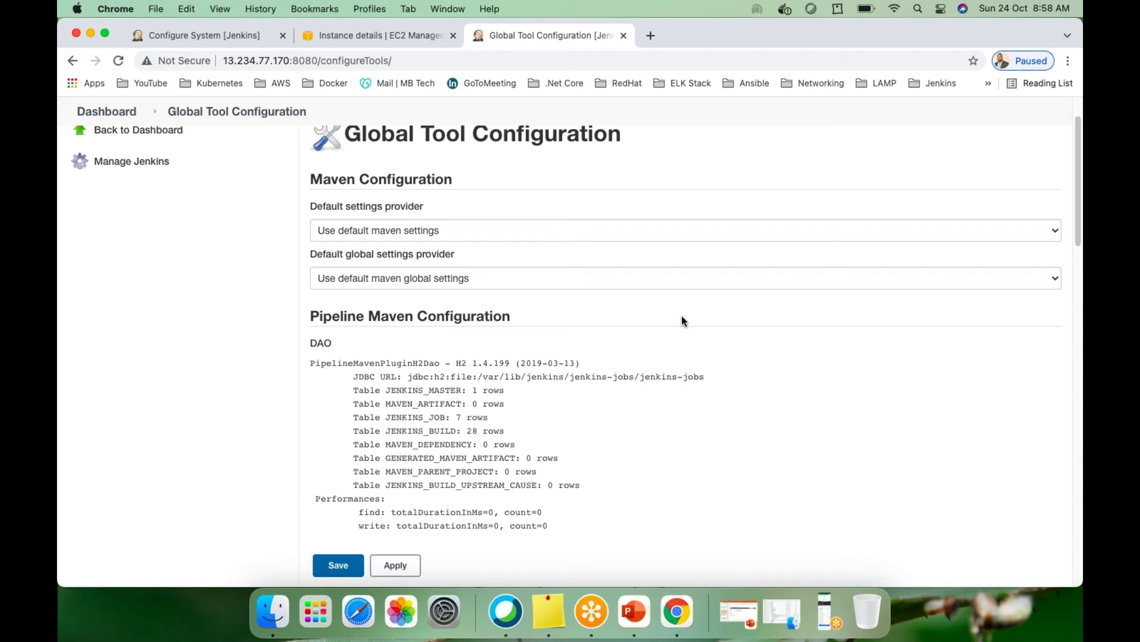
{"action": "scroll", "coordinate": [670, 348], "scroll_direction": "down", "scroll_amount": 9}
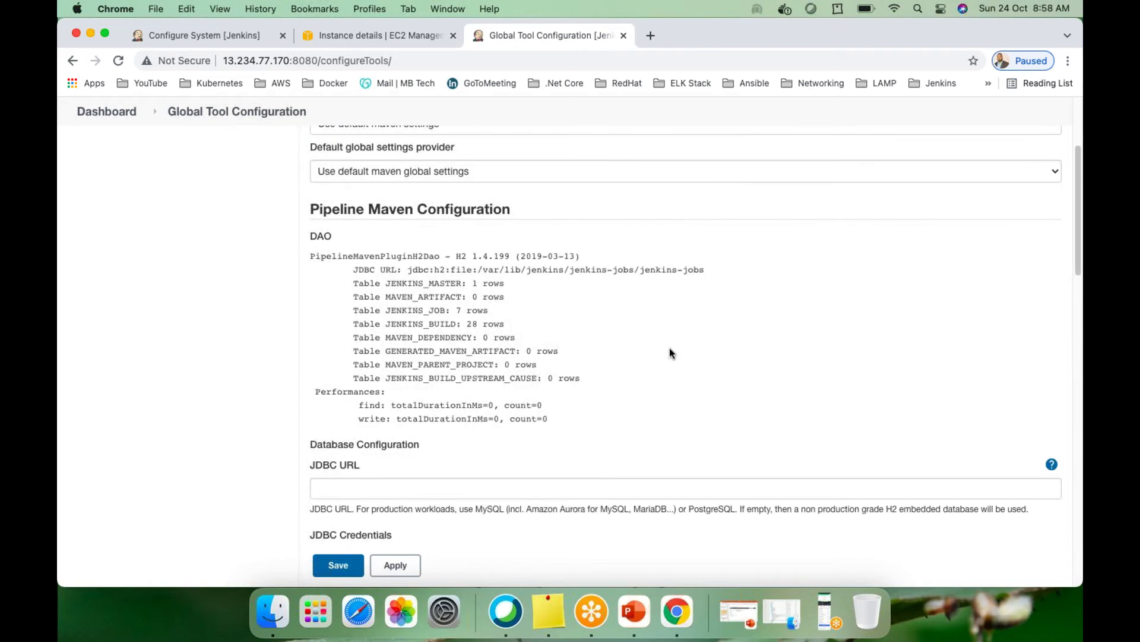
{"action": "scroll", "coordinate": [670, 349], "scroll_direction": "down", "scroll_amount": 1}
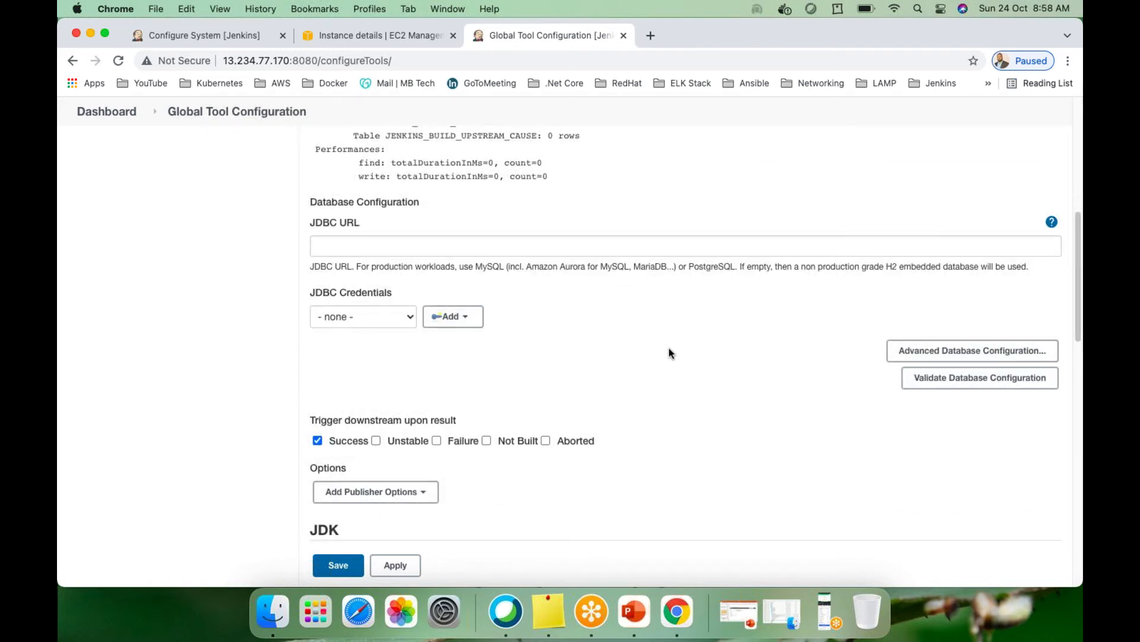
{"action": "scroll", "coordinate": [668, 349], "scroll_direction": "down", "scroll_amount": 2}
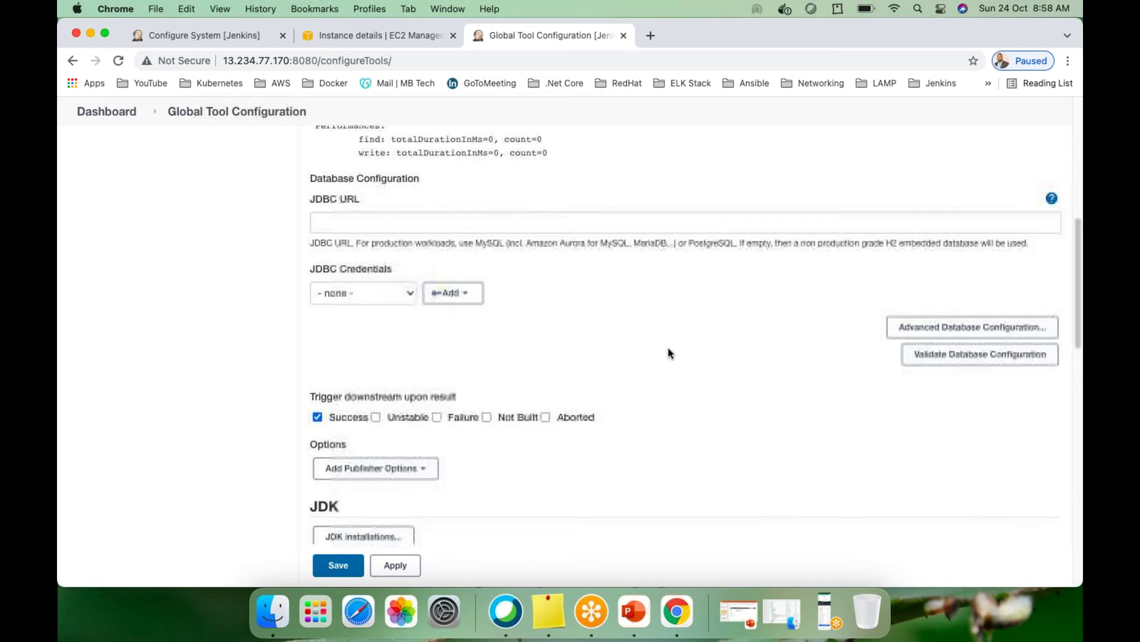
{"action": "scroll", "coordinate": [668, 352], "scroll_direction": "down", "scroll_amount": 5}
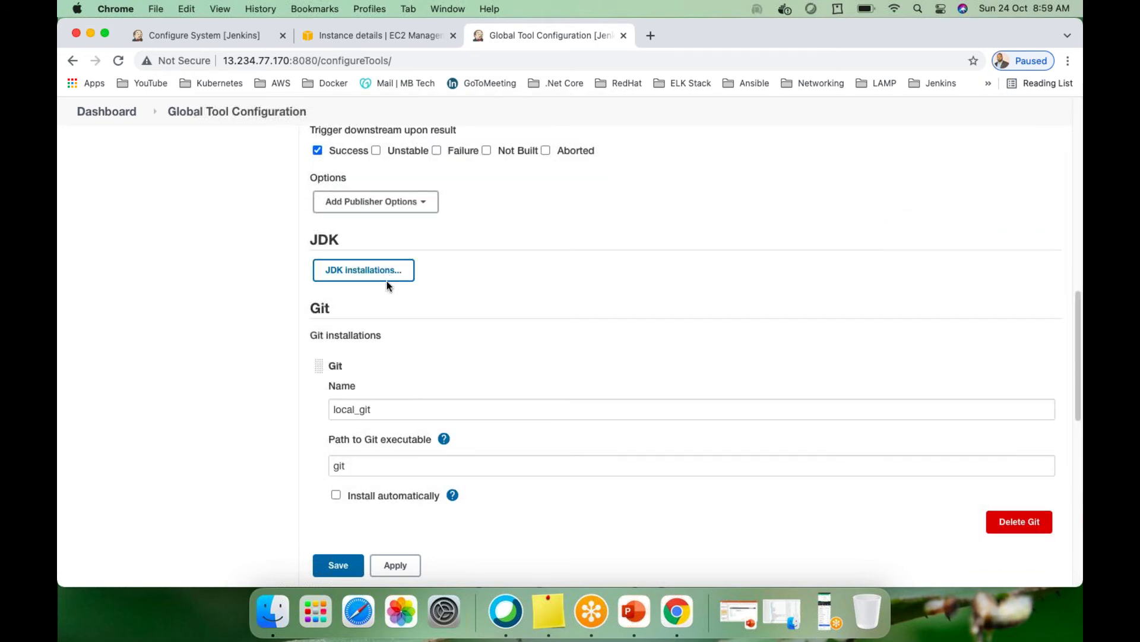
Expand JDK installations to show local_jdk with JAVA_HOME /usr/lib/jvm/java-1.8.0-openjdk
{"action": "left_click", "coordinate": [387, 268]}
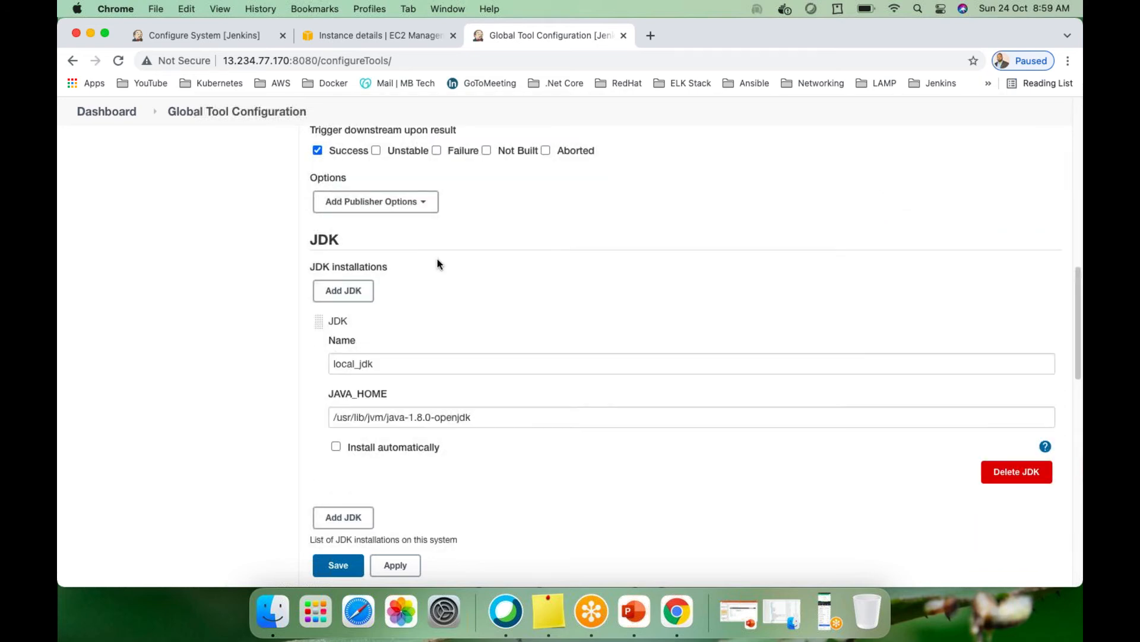
{"action": "scroll", "coordinate": [519, 280], "scroll_direction": "down", "scroll_amount": 1}
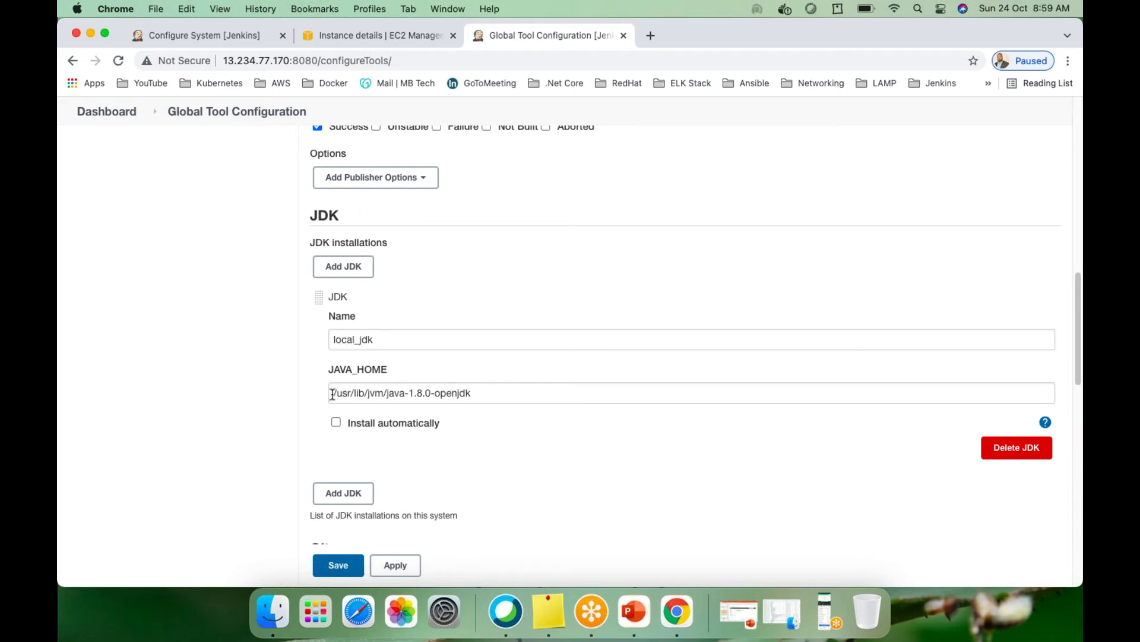
{"action": "left_click_drag", "start_coordinate": [333, 394], "coordinate": [479, 395]}
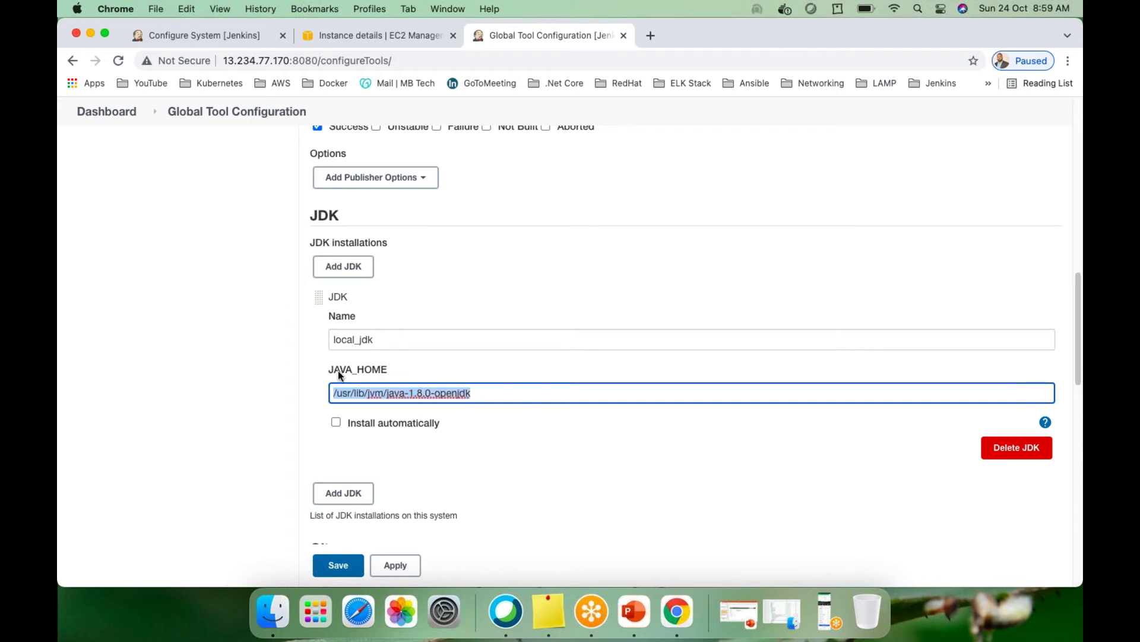
{"action": "left_click", "coordinate": [483, 392]}
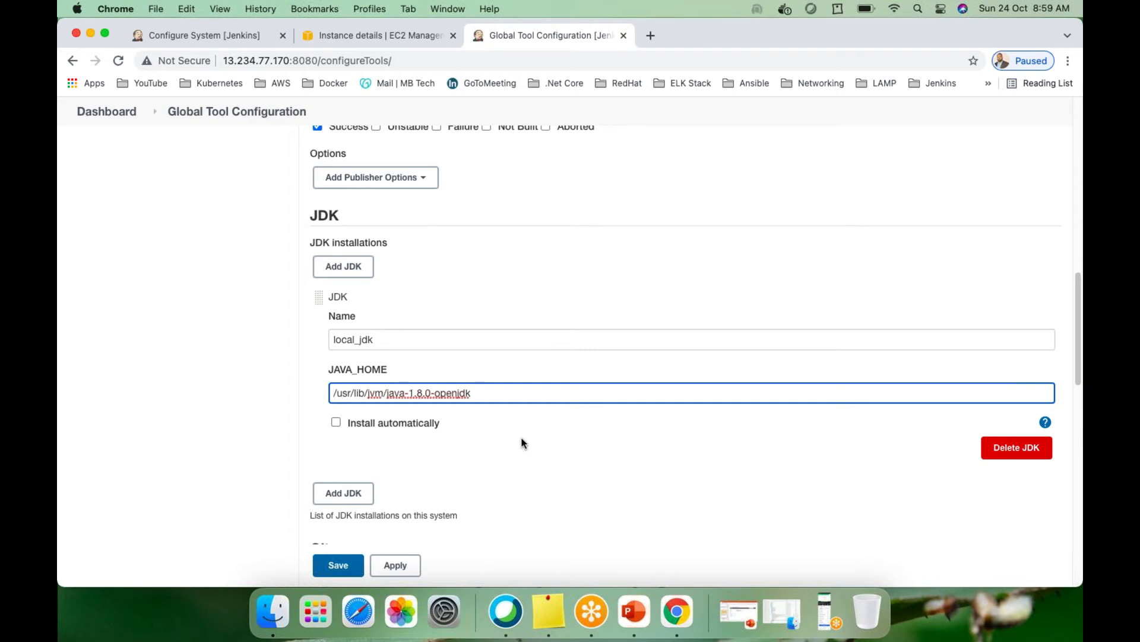
Launch Terminal maximized, then return to Chrome's EC2 instance details page
{"action": "key", "text": "super+space"}
{"action": "type", "text": "terminal"}
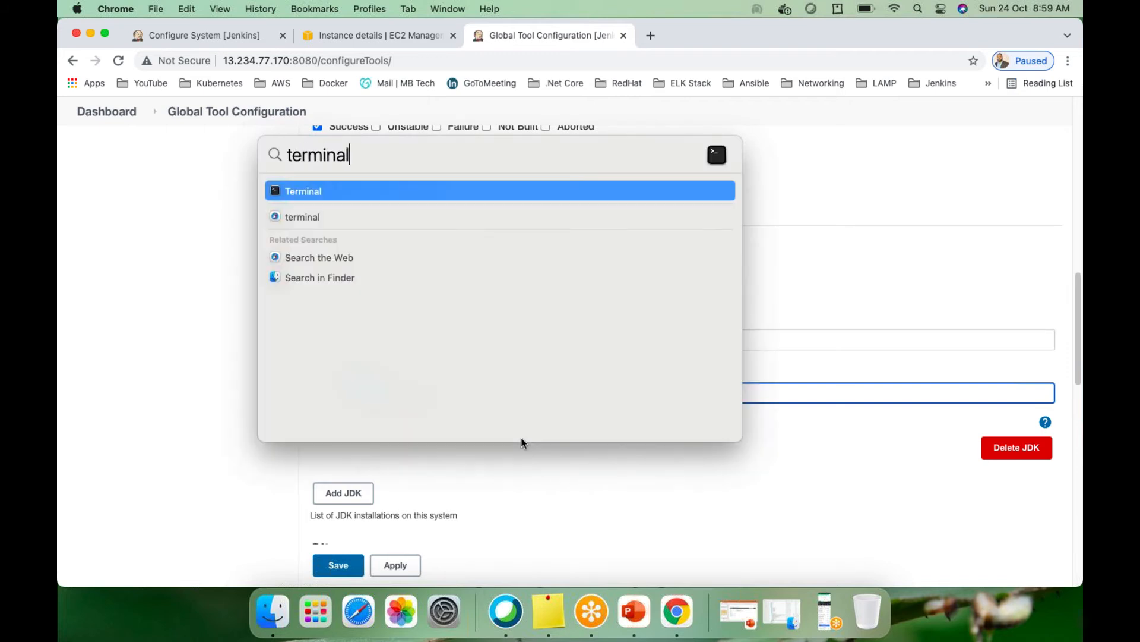
{"action": "key", "text": "Return"}
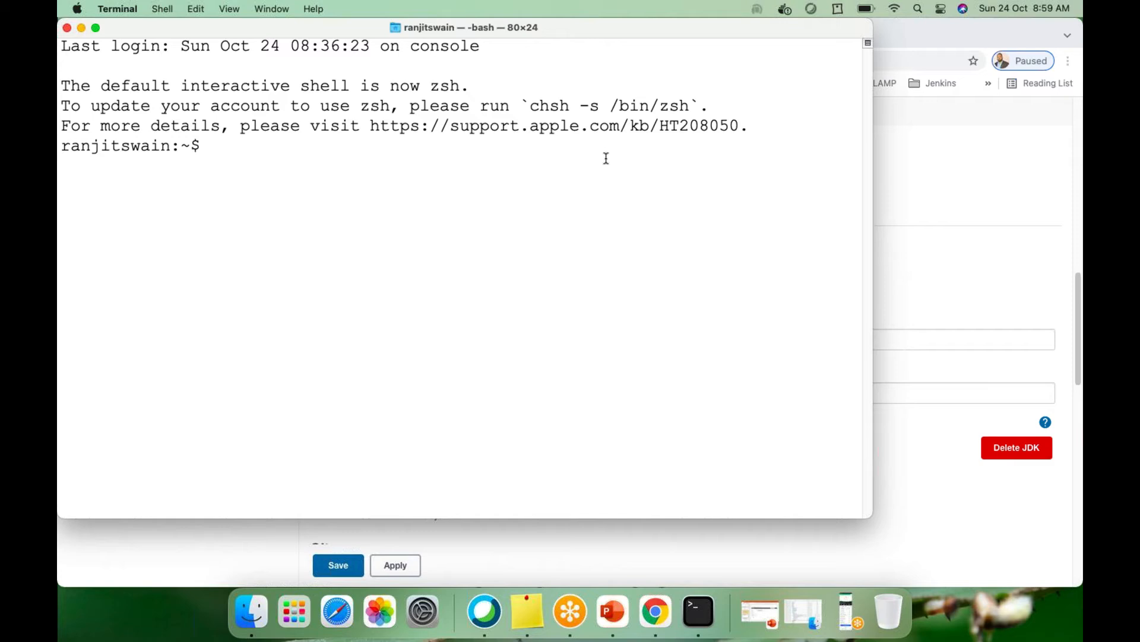
{"action": "double_click", "coordinate": [594, 30]}
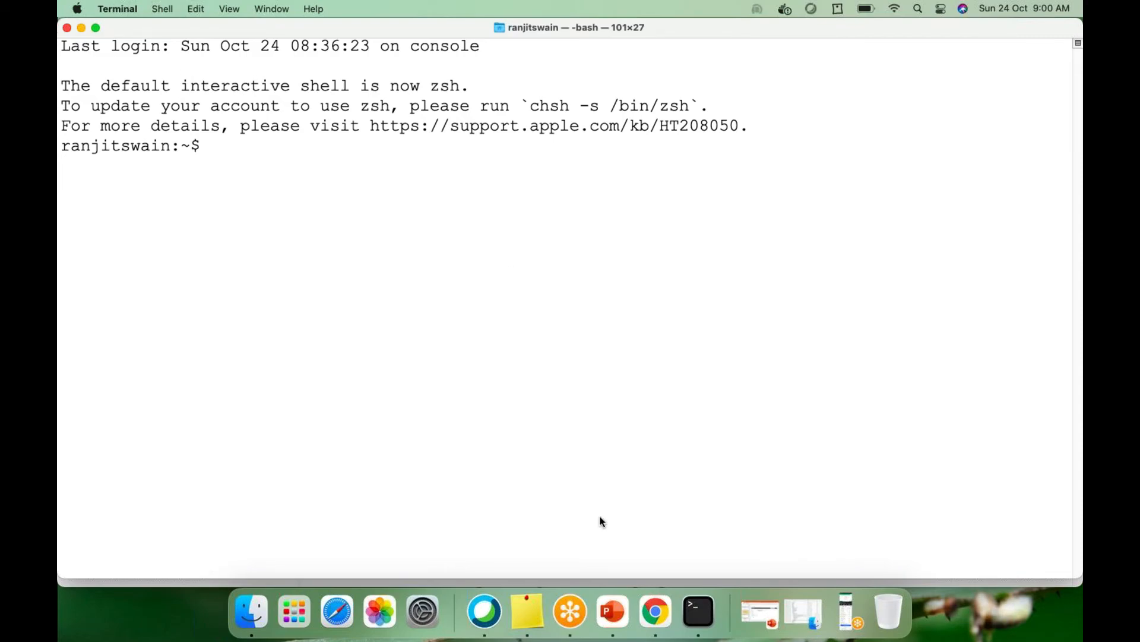
{"action": "left_click", "coordinate": [655, 610]}
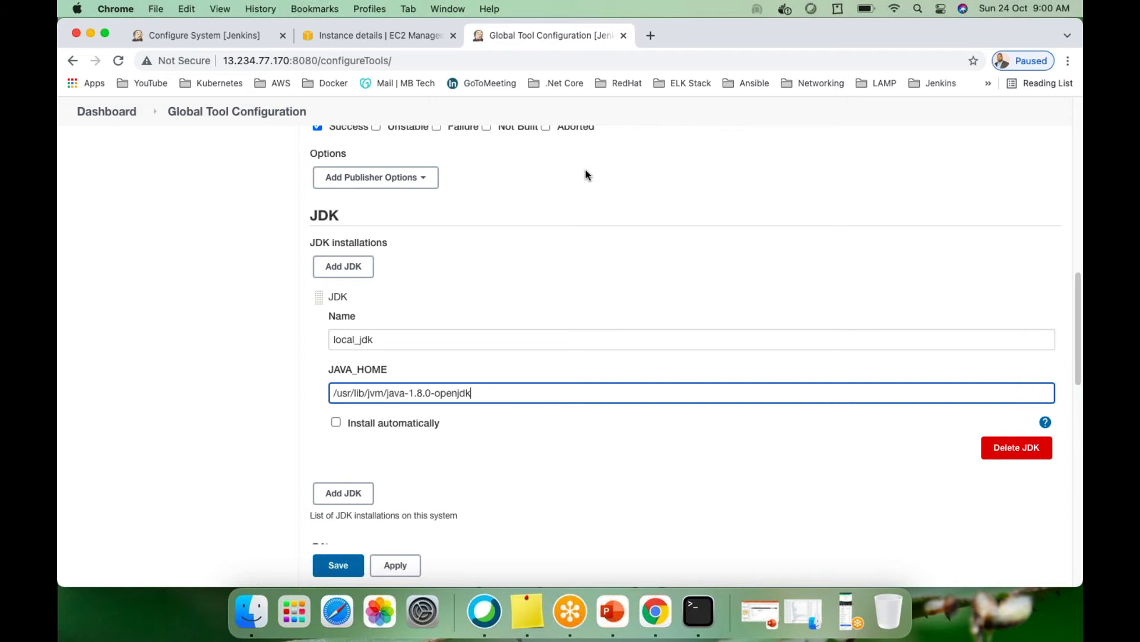
{"action": "left_click", "coordinate": [384, 35]}
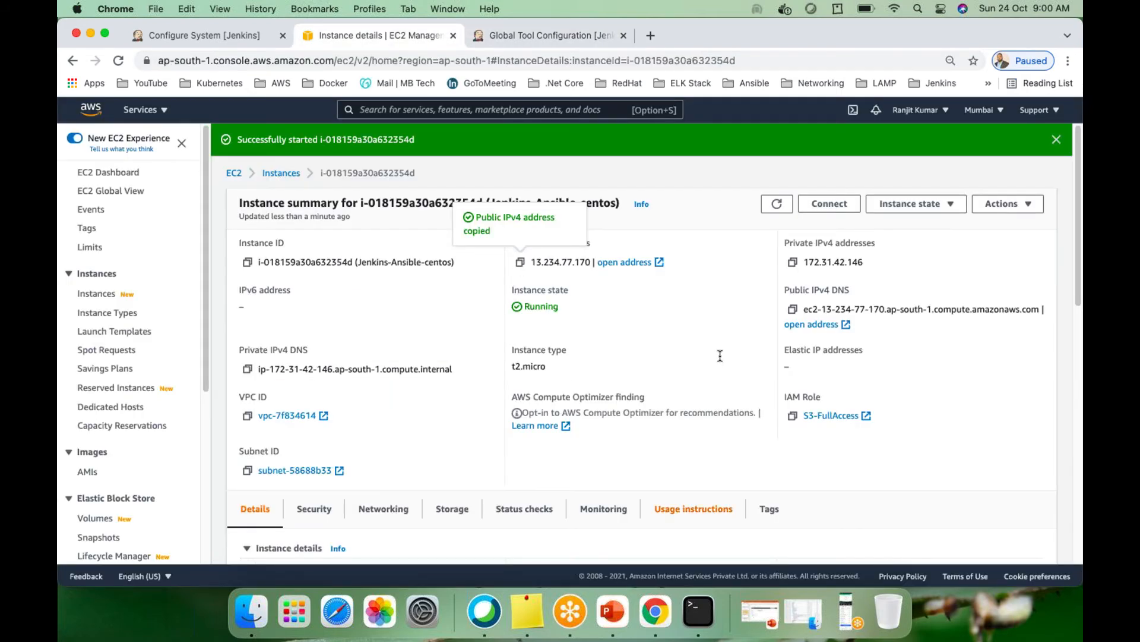
Check the current working directory in Terminal with pwd
{"action": "left_click", "coordinate": [698, 611]}
{"action": "type", "text": "ssh"}
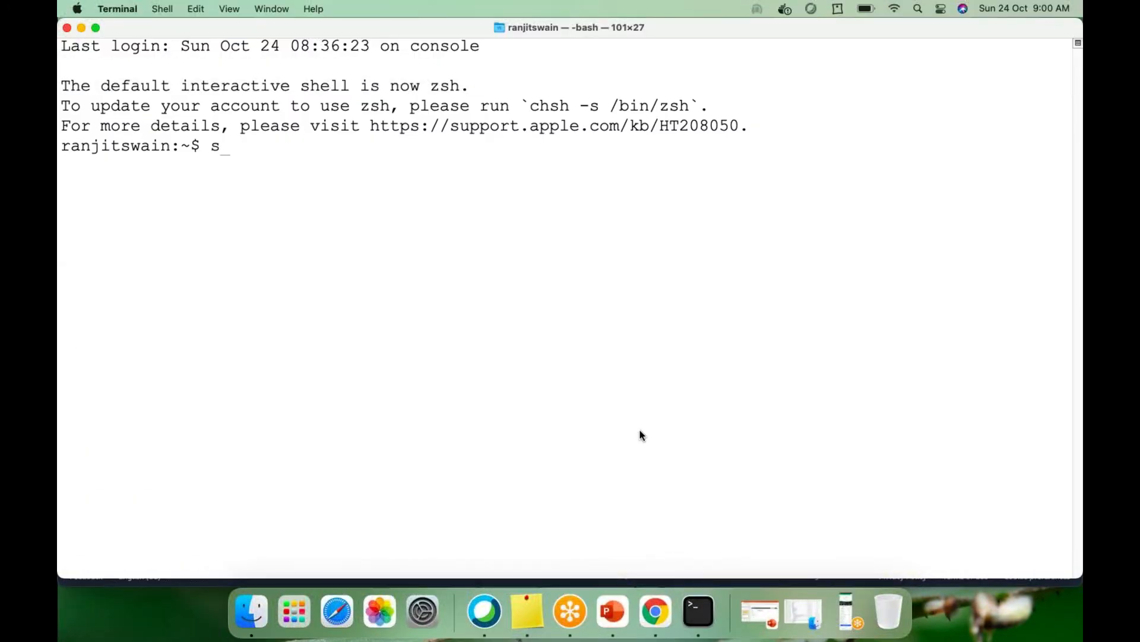
{"action": "key", "text": "BackSpace"}
{"action": "key", "text": "BackSpace"}
{"action": "key", "text": "BackSpace"}
{"action": "type", "text": "pwd"}
{"action": "key", "text": "Return"}
{"action": "key", "text": "Return"}
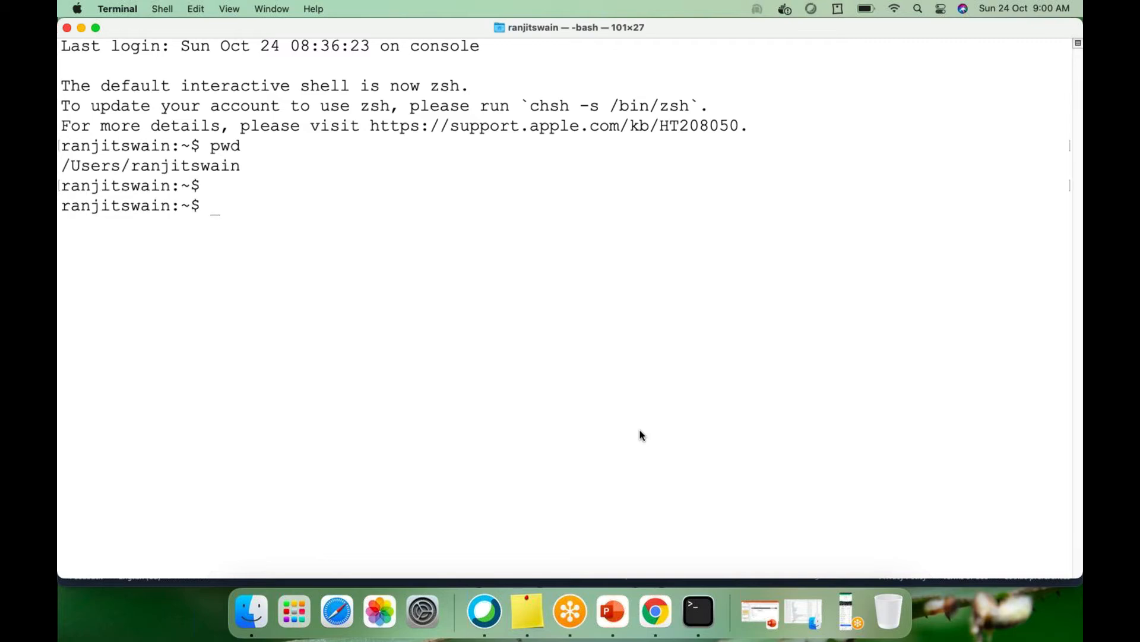
{"action": "key", "text": "Return"}
{"action": "type", "text": "ssh -i"}
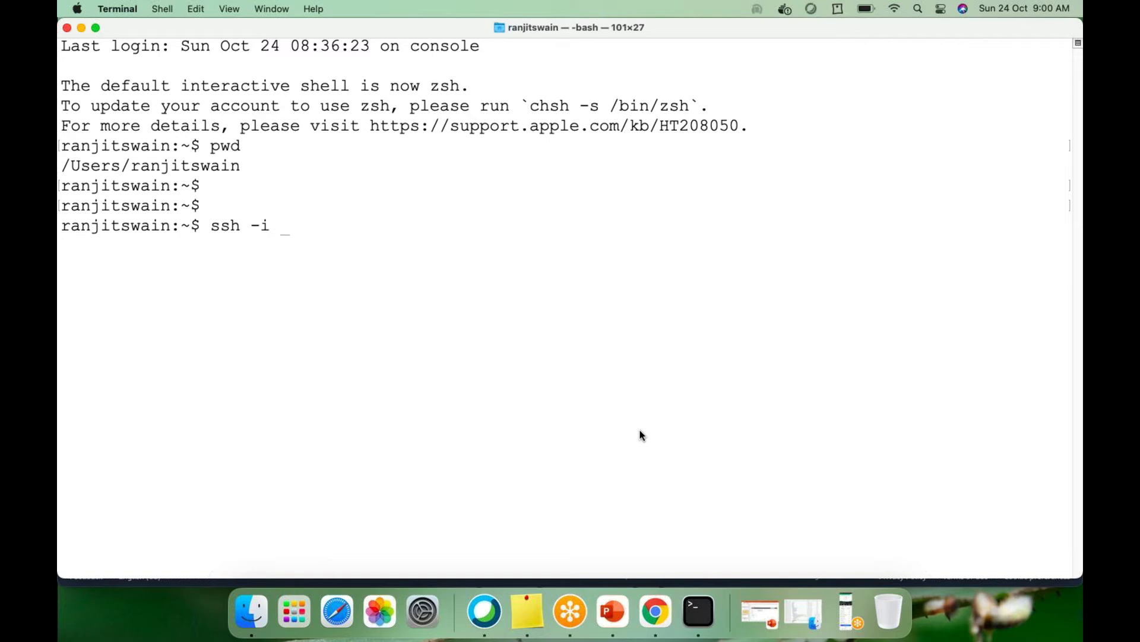
{"action": "type", "text": " Down"}
{"action": "key", "text": "Tab"}
{"action": "type", "text": "My"}
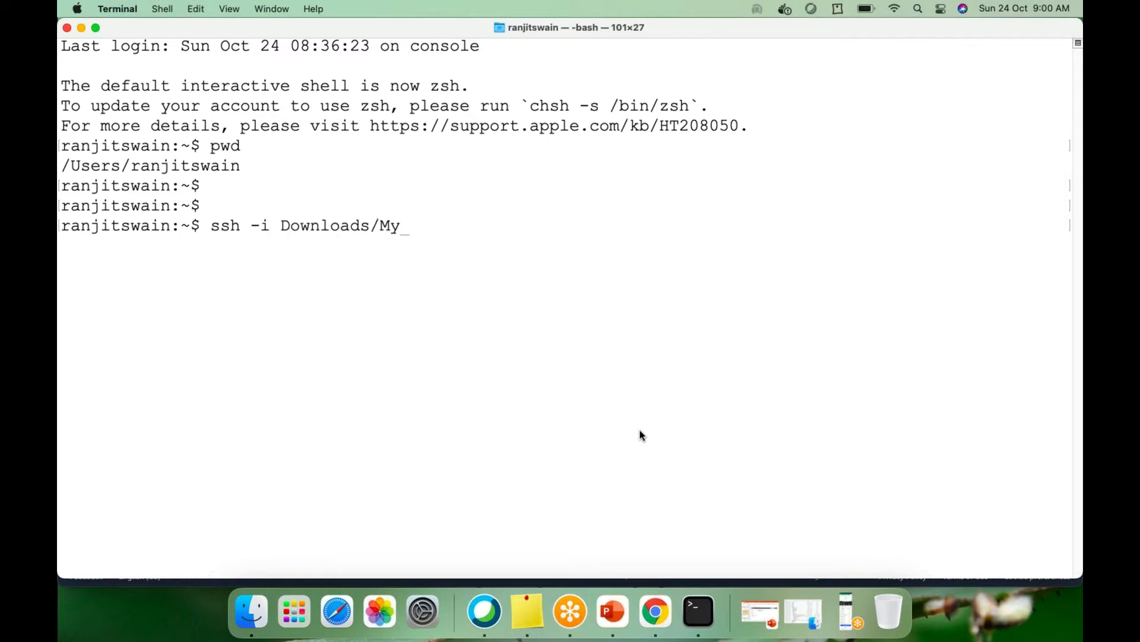
{"action": "type", "text": "N"}
{"action": "key", "text": "Tab"}
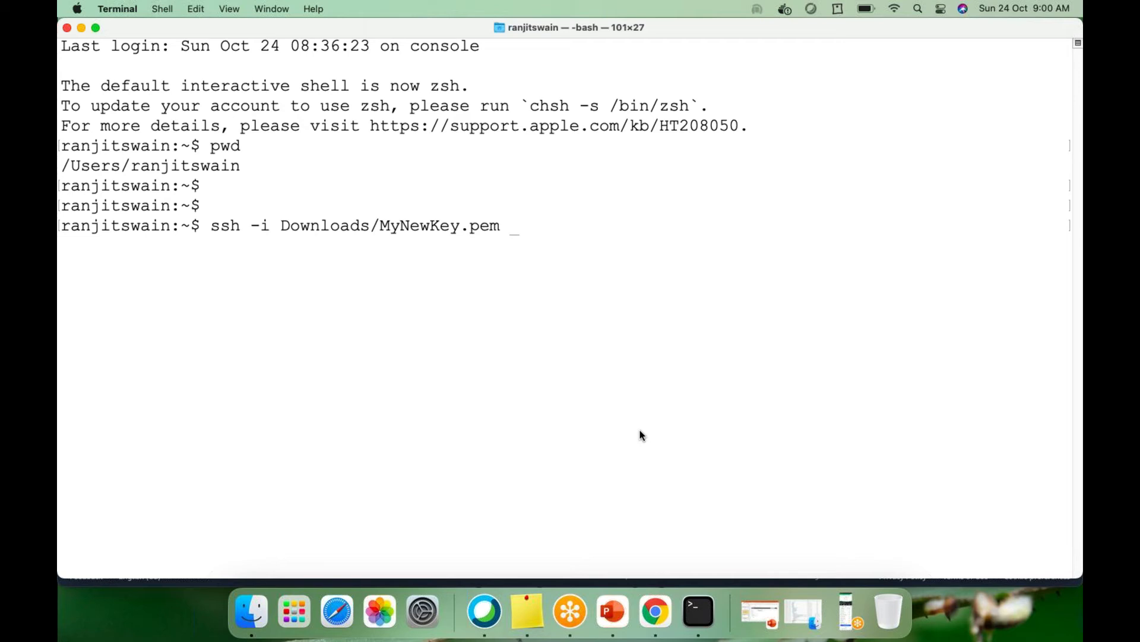
{"action": "type", "text": "centos@13.234.77.170"}
{"action": "key", "text": "Return"}
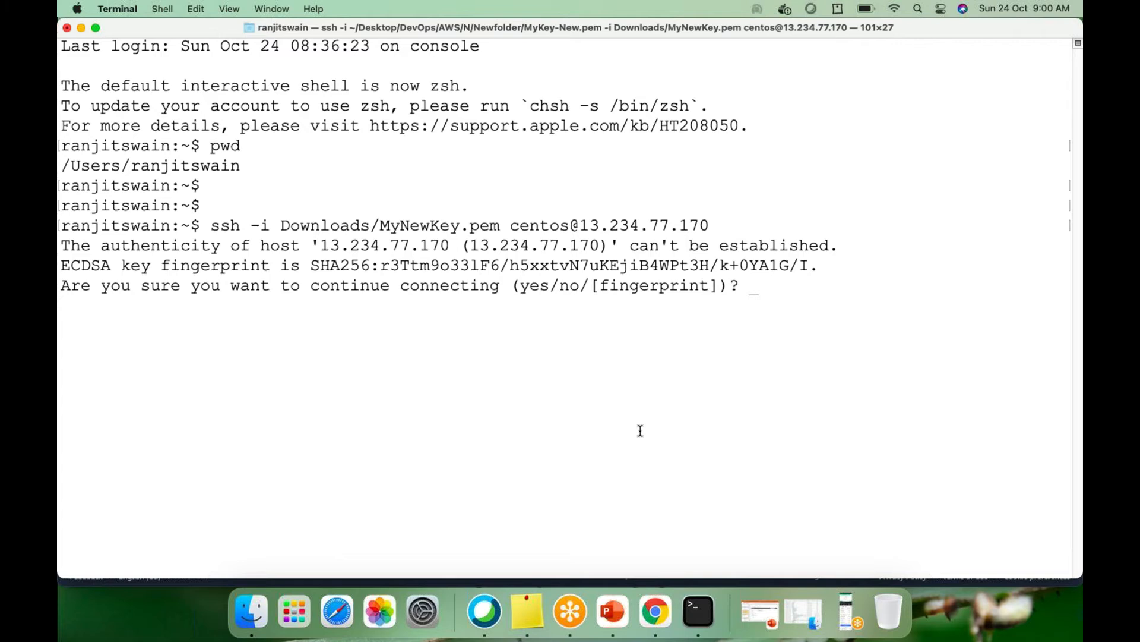
{"action": "type", "text": "yes"}
{"action": "key", "text": "Return"}
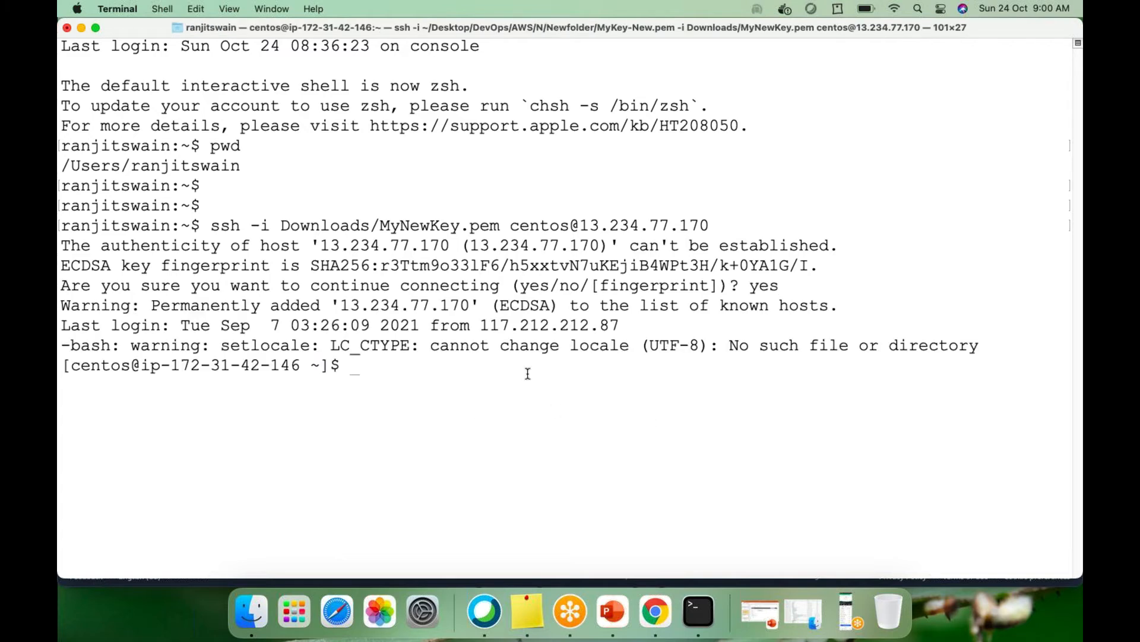
{"action": "left_click_drag", "start_coordinate": [581, 226], "coordinate": [716, 218]}
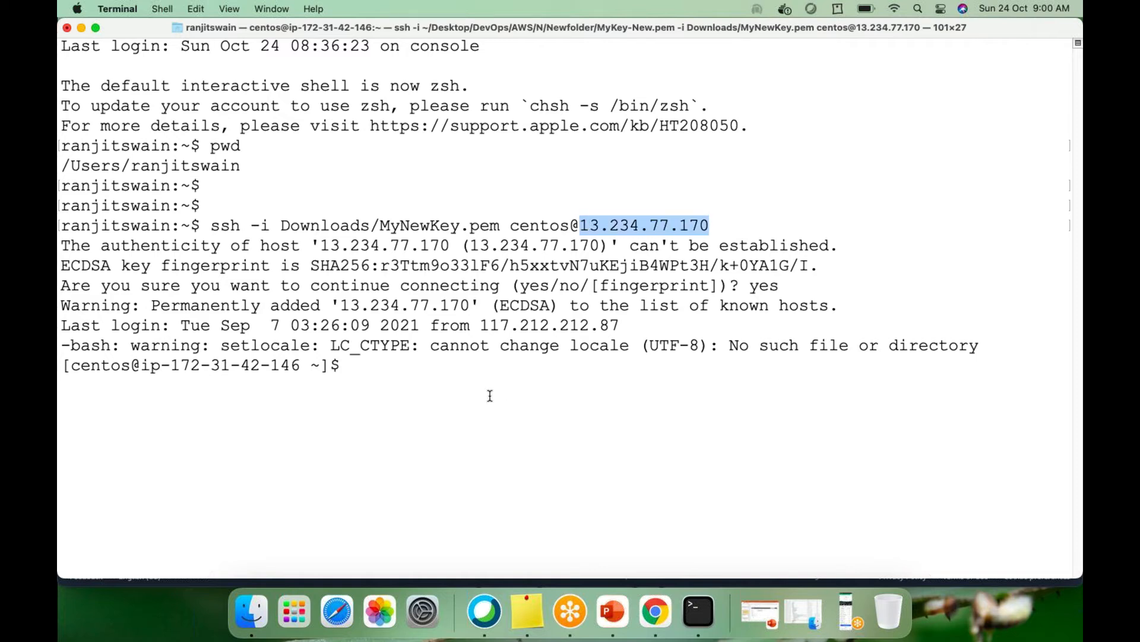
Clear the screen and confirm the installed Java version 1.8.0 with java -version
{"action": "type", "text": "clear"}
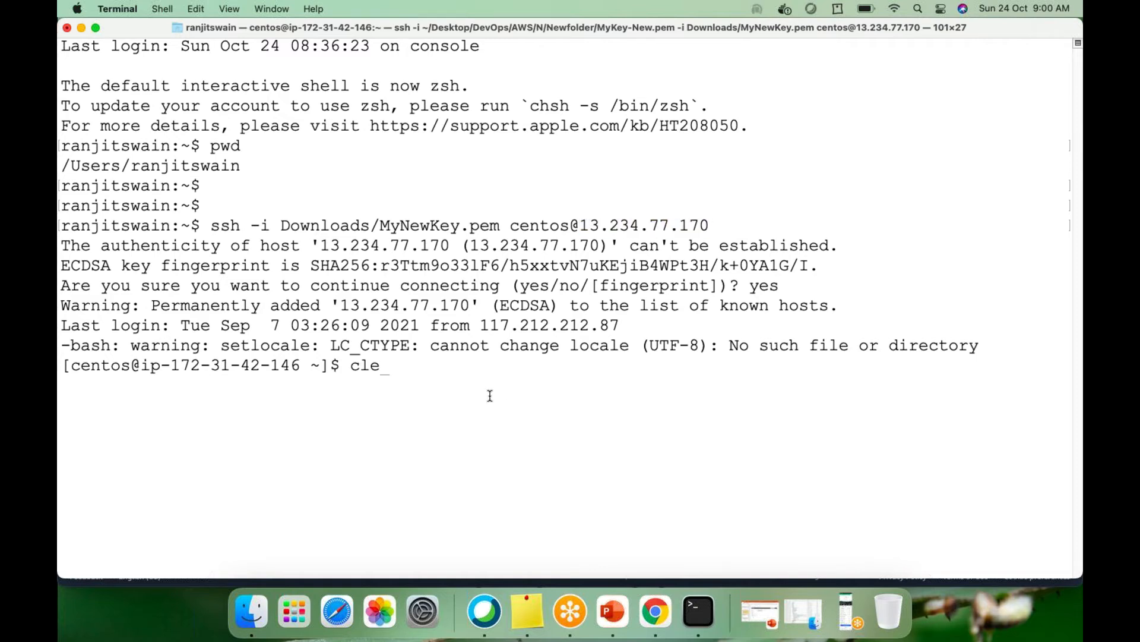
{"action": "key", "text": "Return"}
{"action": "key", "text": "Return"}
{"action": "key", "text": "Return"}
{"action": "key", "text": "Return"}
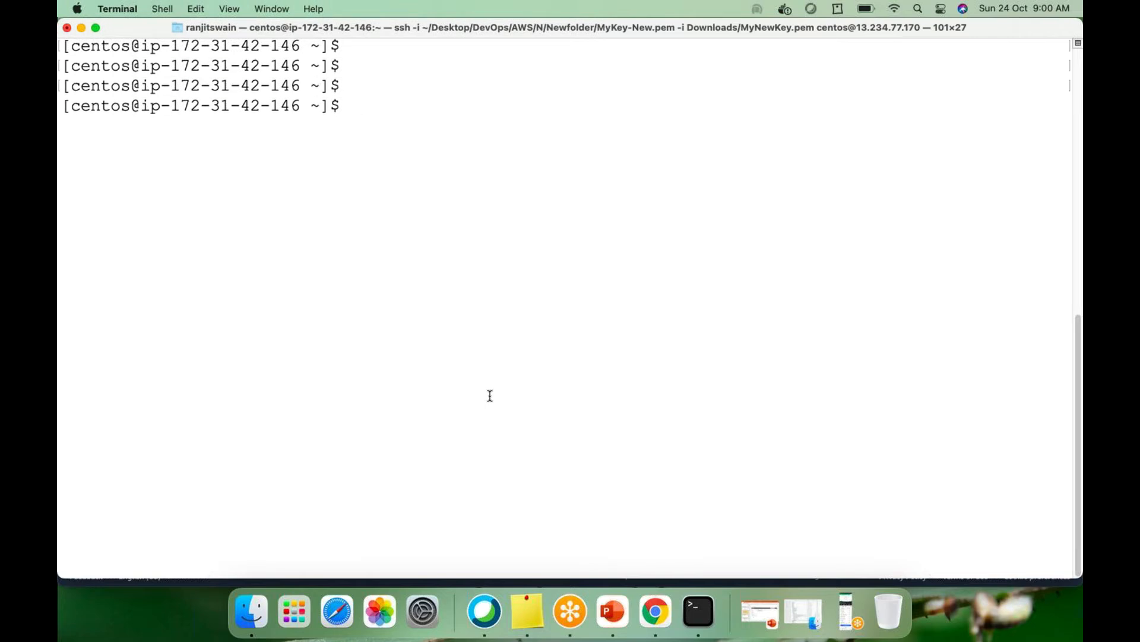
{"action": "type", "text": "java -v"}
{"action": "key", "text": "Return"}
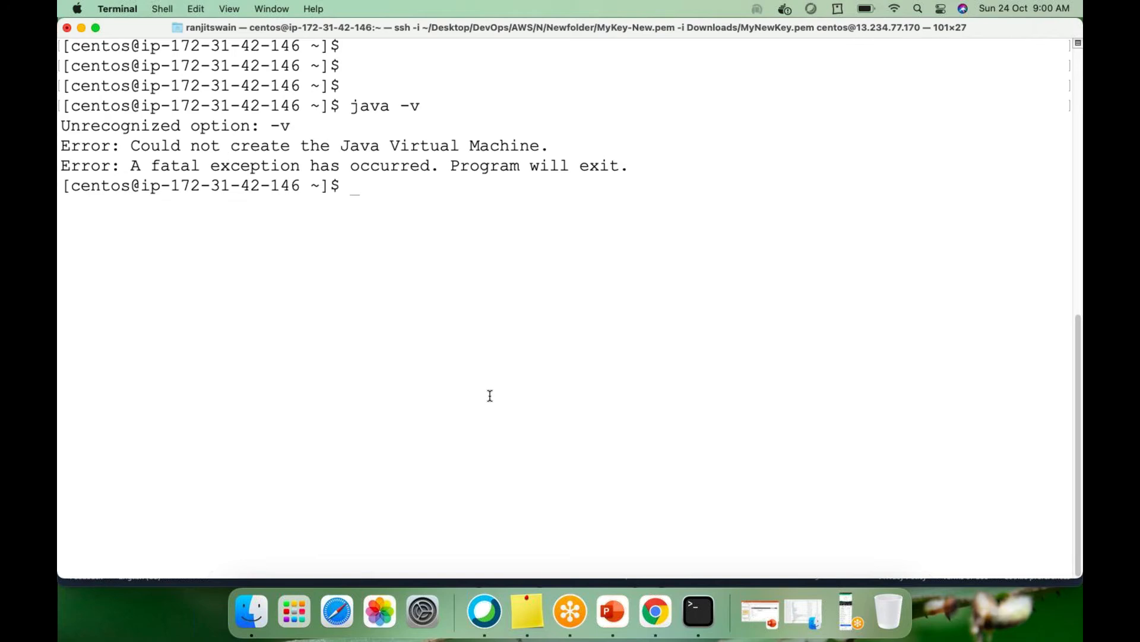
{"action": "type", "text": "java -version"}
{"action": "key", "text": "Return"}
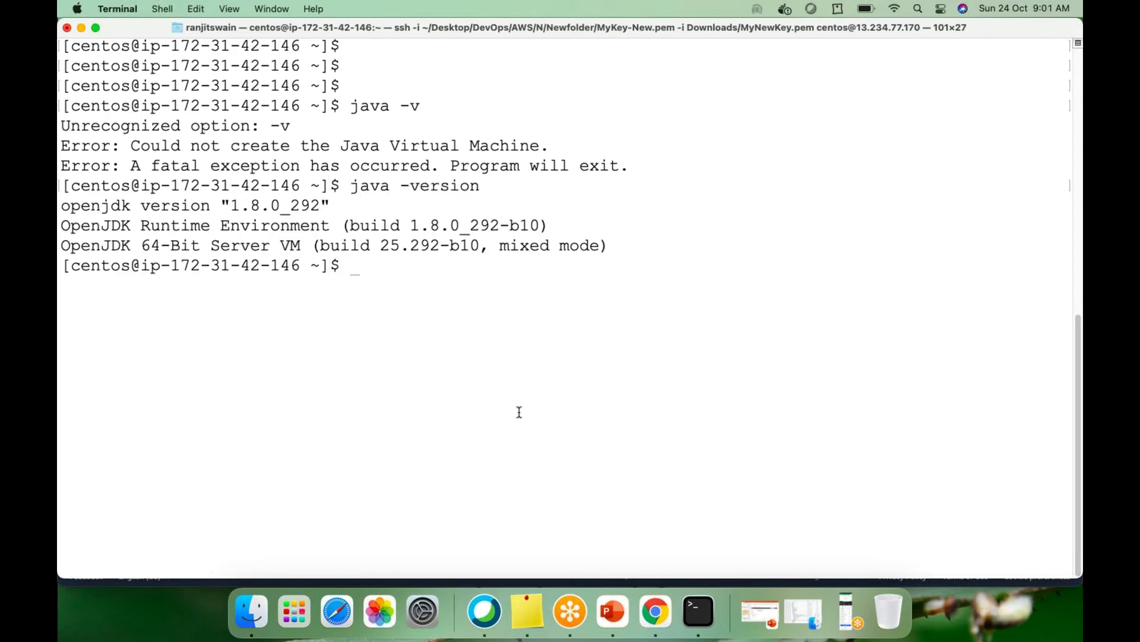
{"action": "left_click_drag", "start_coordinate": [232, 205], "coordinate": [282, 201]}
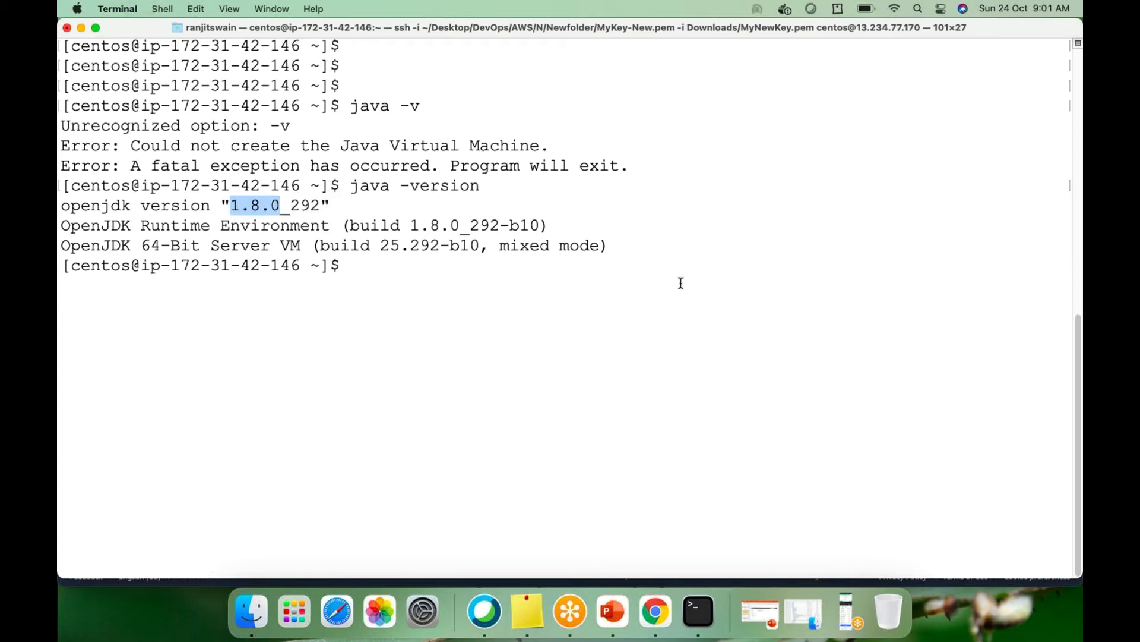
Run which java and select the JDK home /usr/lib/jvm/java-1.8.0-openjdk from its path
{"action": "type", "text": "which java"}
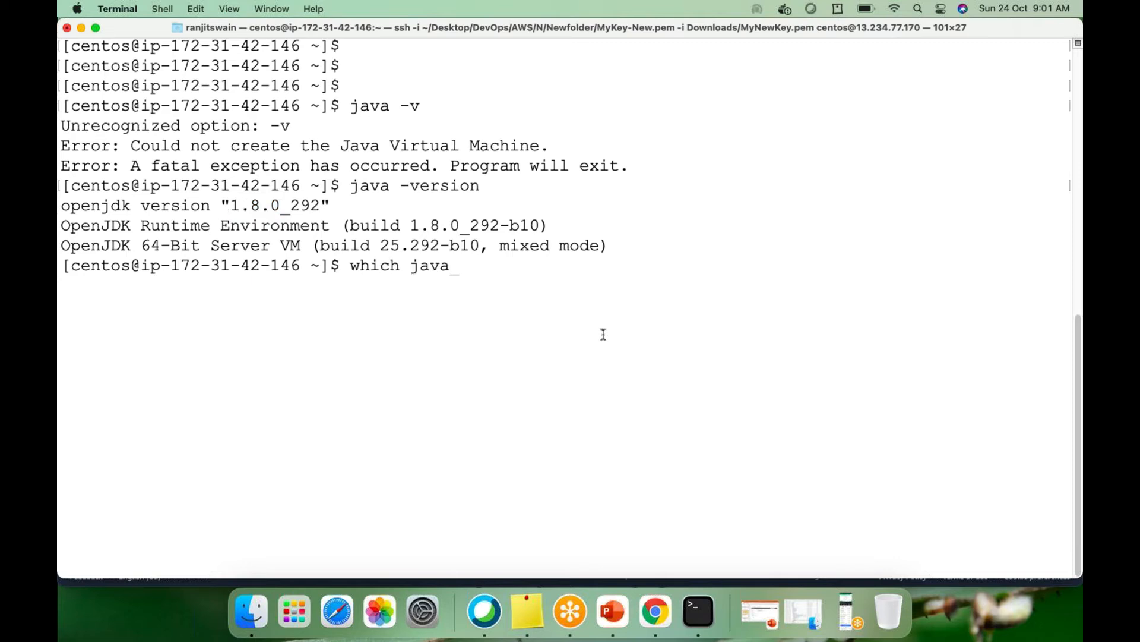
{"action": "key", "text": "Return"}
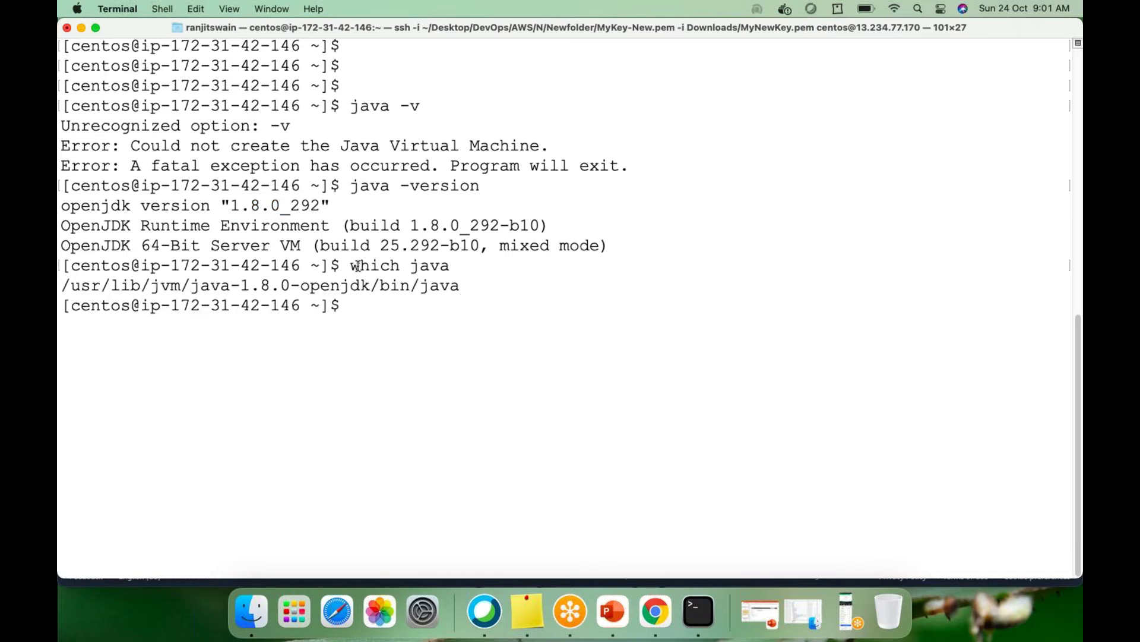
{"action": "left_click_drag", "start_coordinate": [351, 265], "coordinate": [400, 263]}
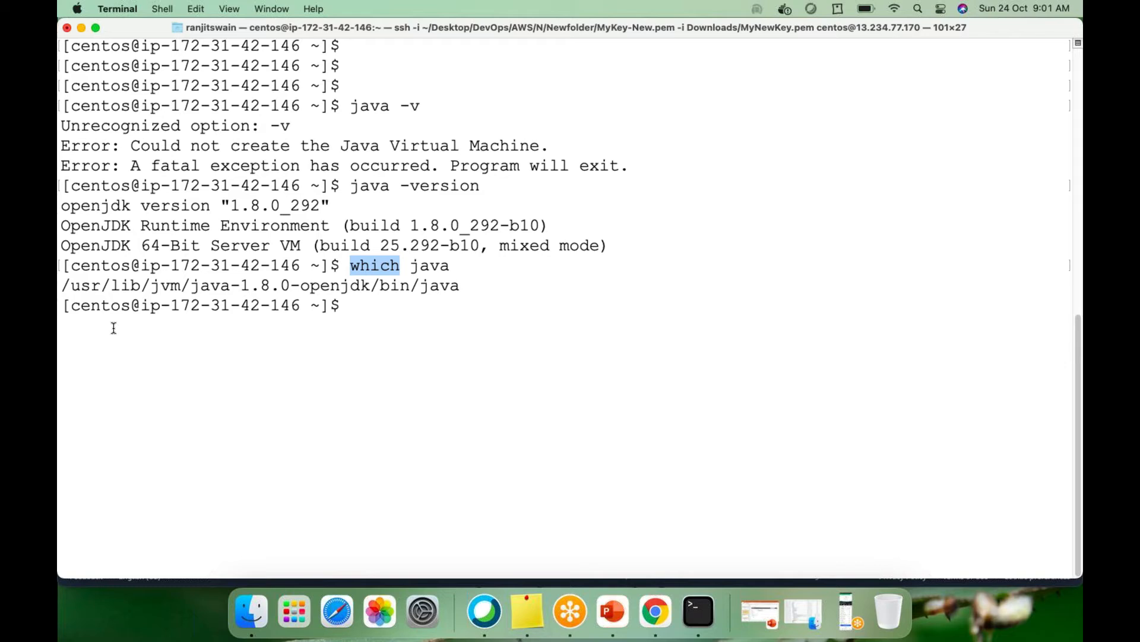
{"action": "double_click", "coordinate": [442, 265]}
{"action": "double_click", "coordinate": [448, 286]}
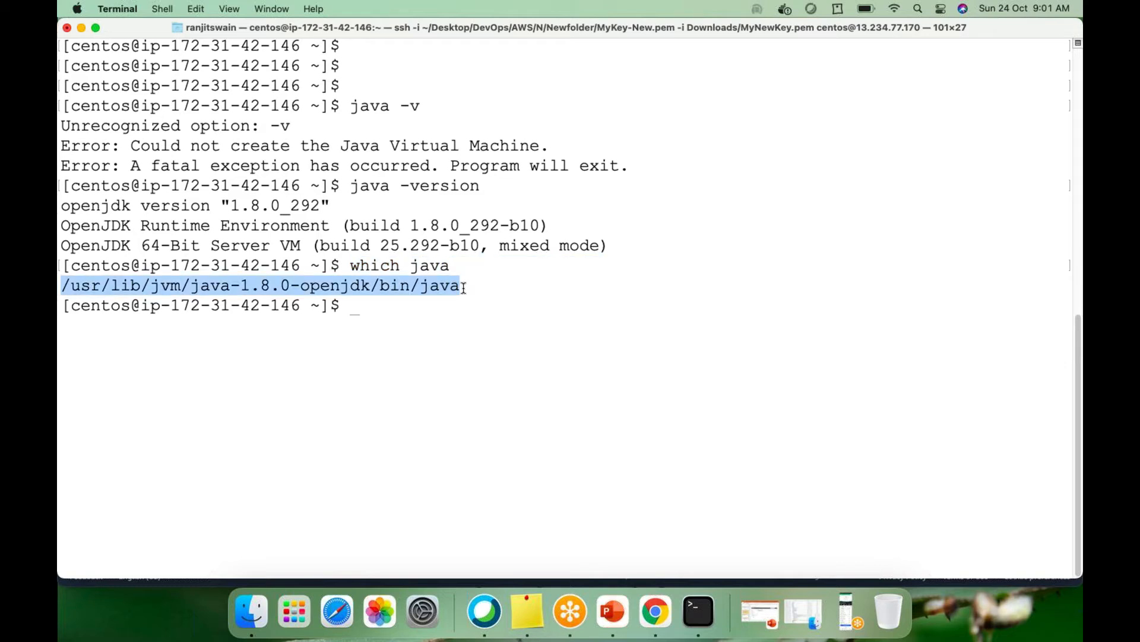
{"action": "left_click", "coordinate": [164, 337]}
{"action": "left_click_drag", "start_coordinate": [64, 285], "coordinate": [370, 286]}
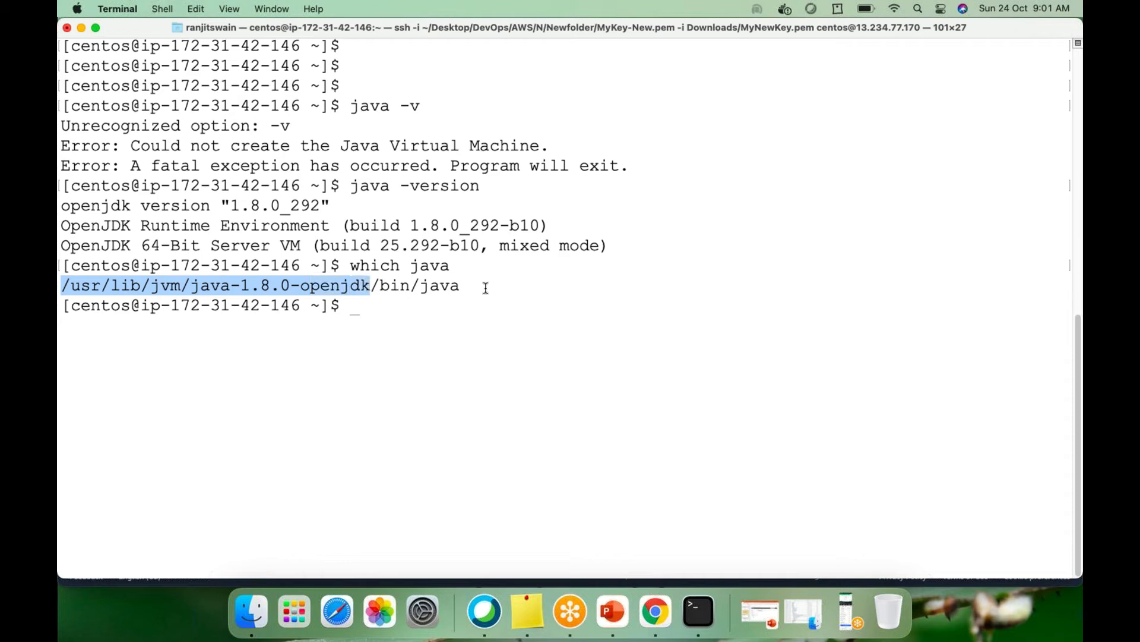
{"action": "left_click", "coordinate": [388, 286]}
{"action": "left_click_drag", "start_coordinate": [371, 286], "coordinate": [460, 286]}
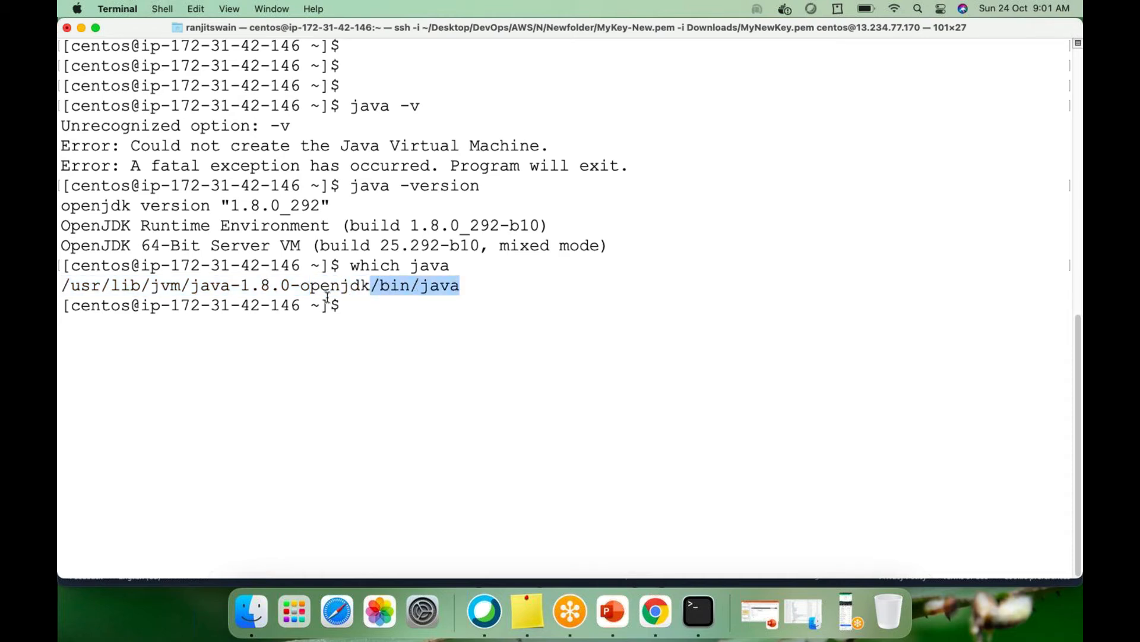
{"action": "left_click", "coordinate": [365, 285]}
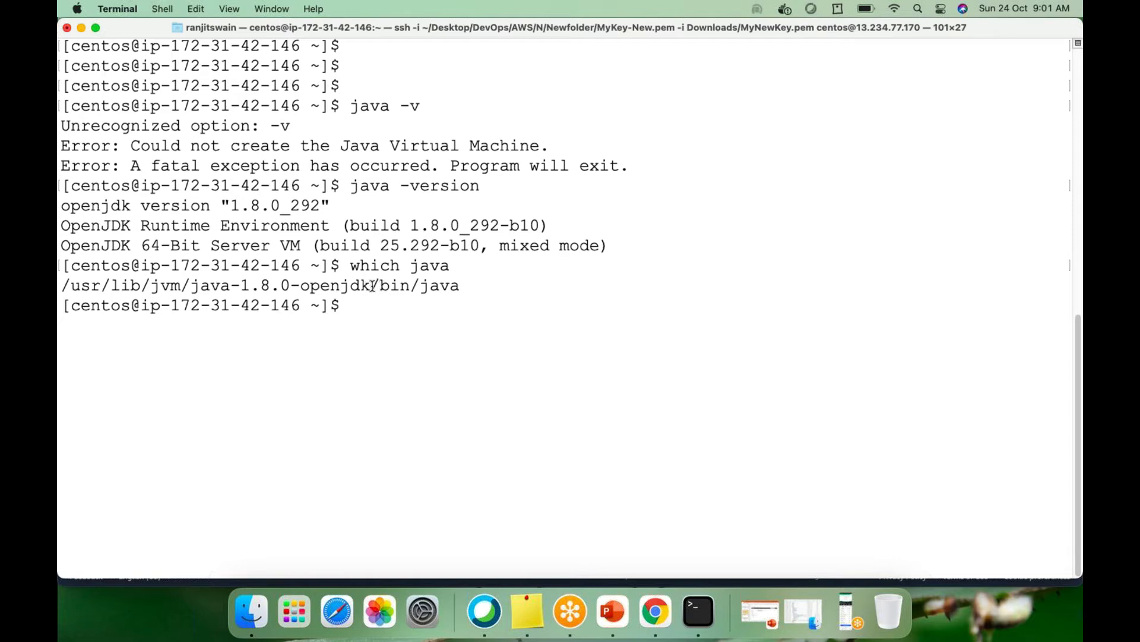
{"action": "left_click_drag", "start_coordinate": [369, 286], "coordinate": [61, 286]}
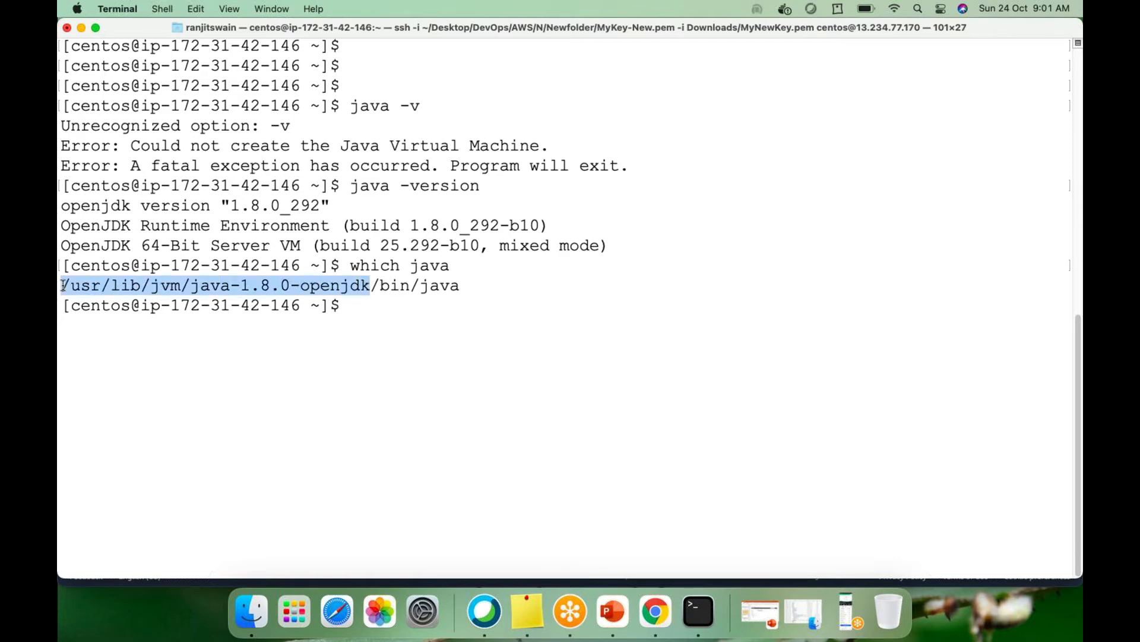
Return to the Global Tool Configuration page and check the JDK name local_jdk
{"action": "left_click", "coordinate": [656, 601]}
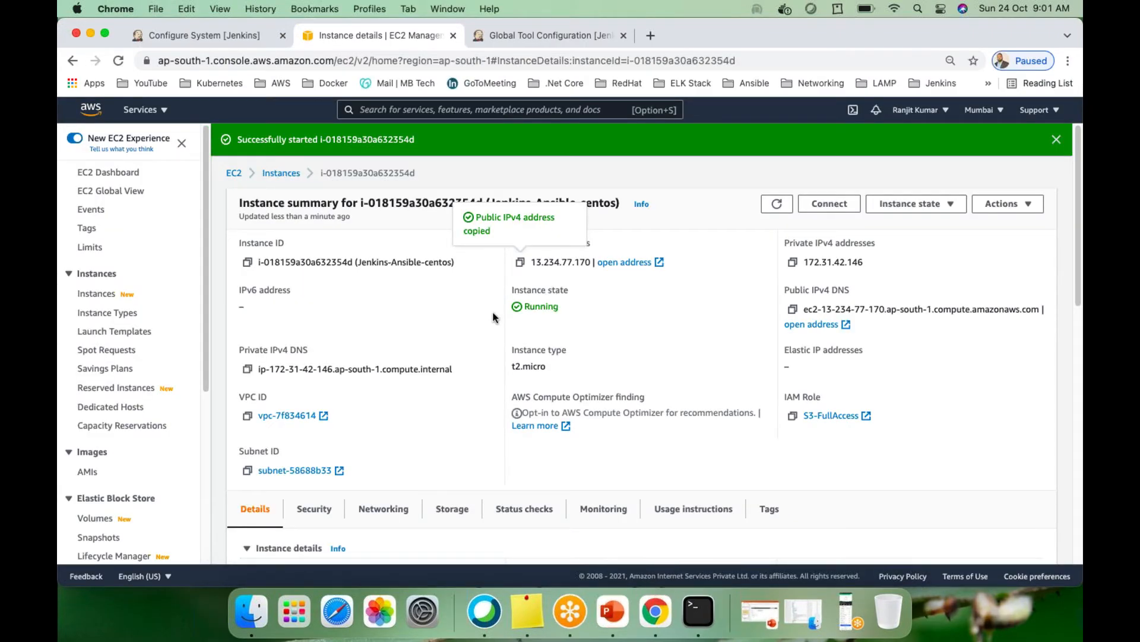
{"action": "left_click", "coordinate": [540, 40]}
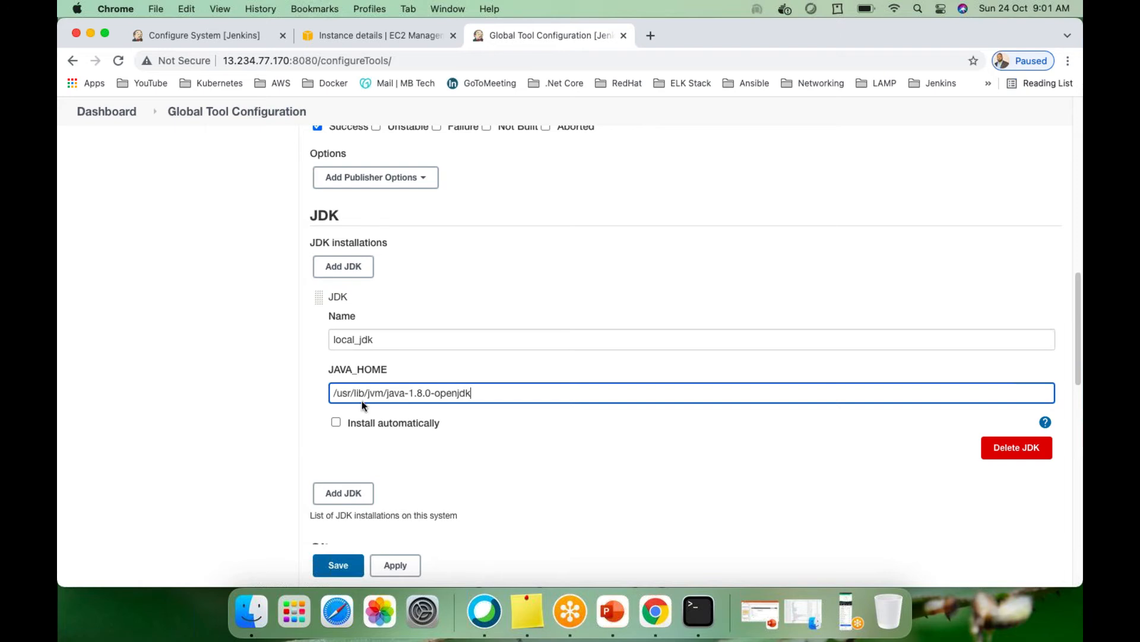
{"action": "left_click", "coordinate": [697, 610]}
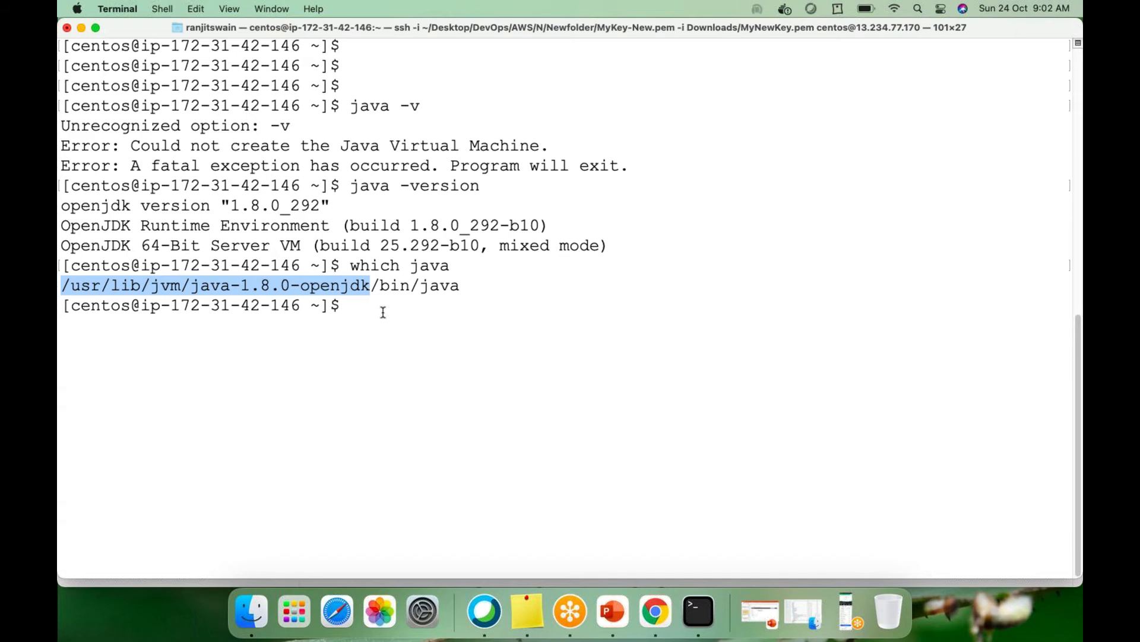
{"action": "key", "text": "super+Tab"}
{"action": "left_click_drag", "start_coordinate": [389, 336], "coordinate": [317, 340]}
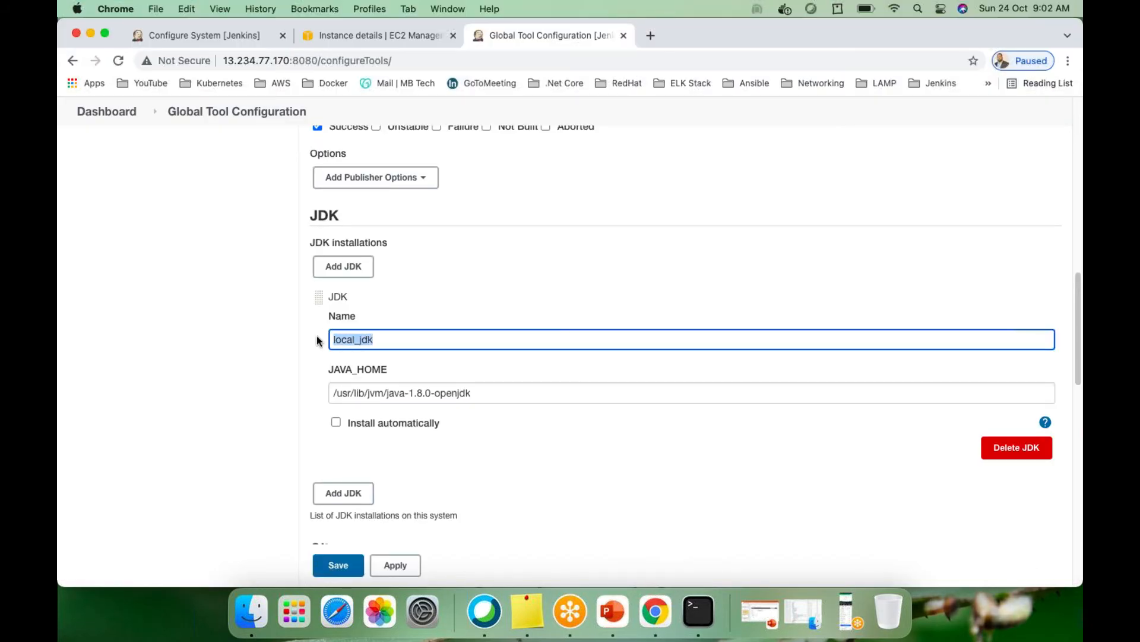
{"action": "left_click", "coordinate": [387, 340]}
Scroll down to the Git section listing local_git with path git
{"action": "scroll", "coordinate": [489, 457], "scroll_direction": "down", "scroll_amount": 4}
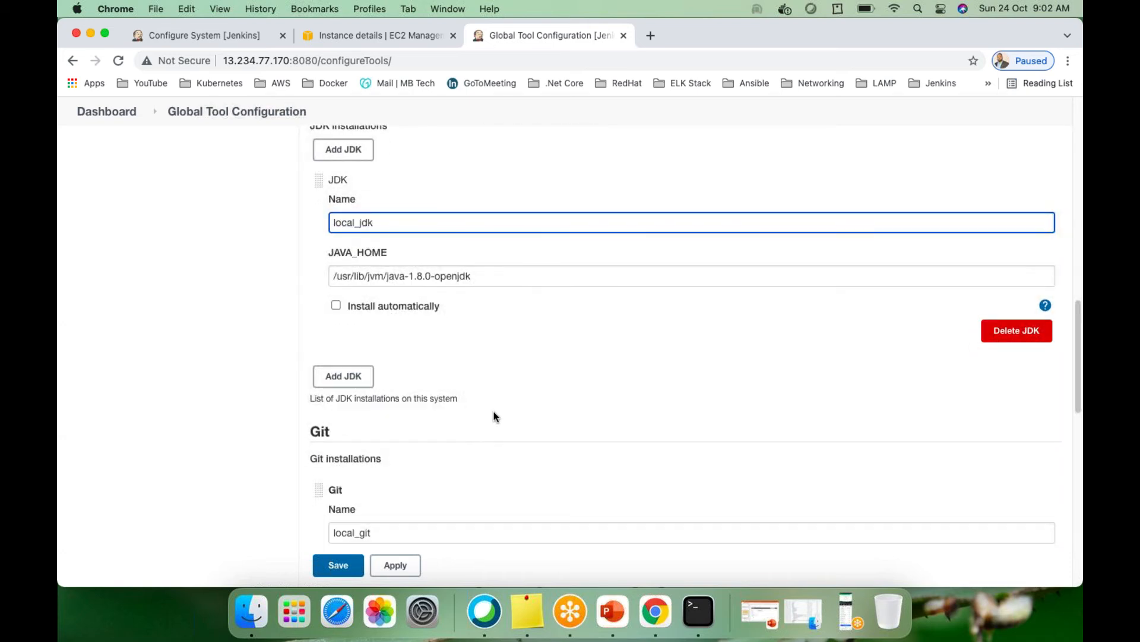
{"action": "scroll", "coordinate": [493, 416], "scroll_direction": "up", "scroll_amount": 4}
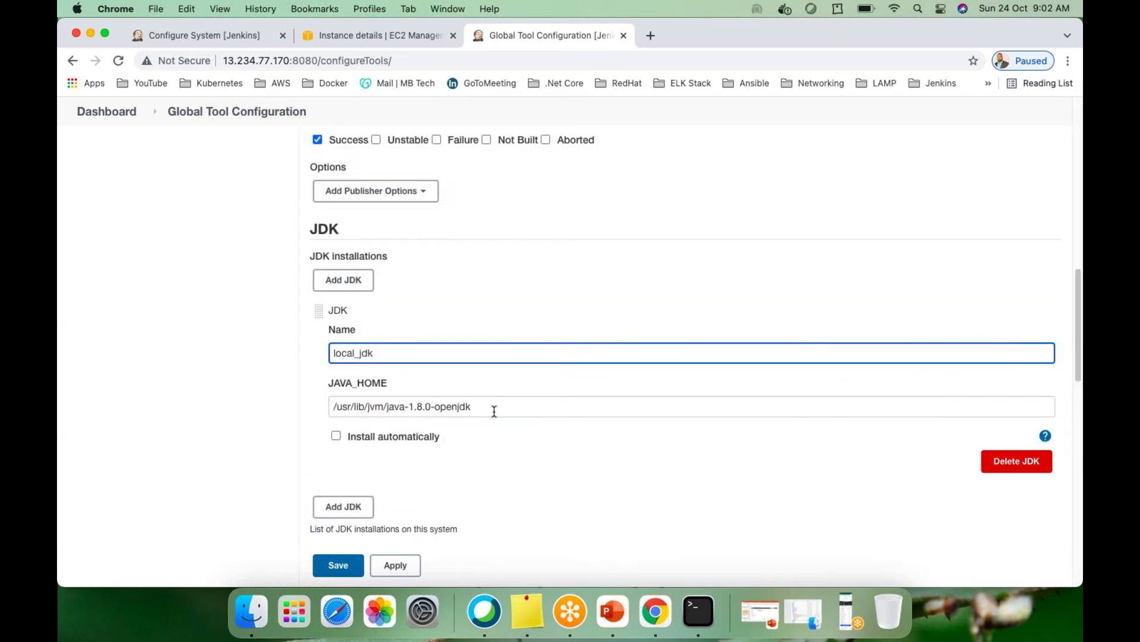
{"action": "scroll", "coordinate": [494, 411], "scroll_direction": "down", "scroll_amount": 1}
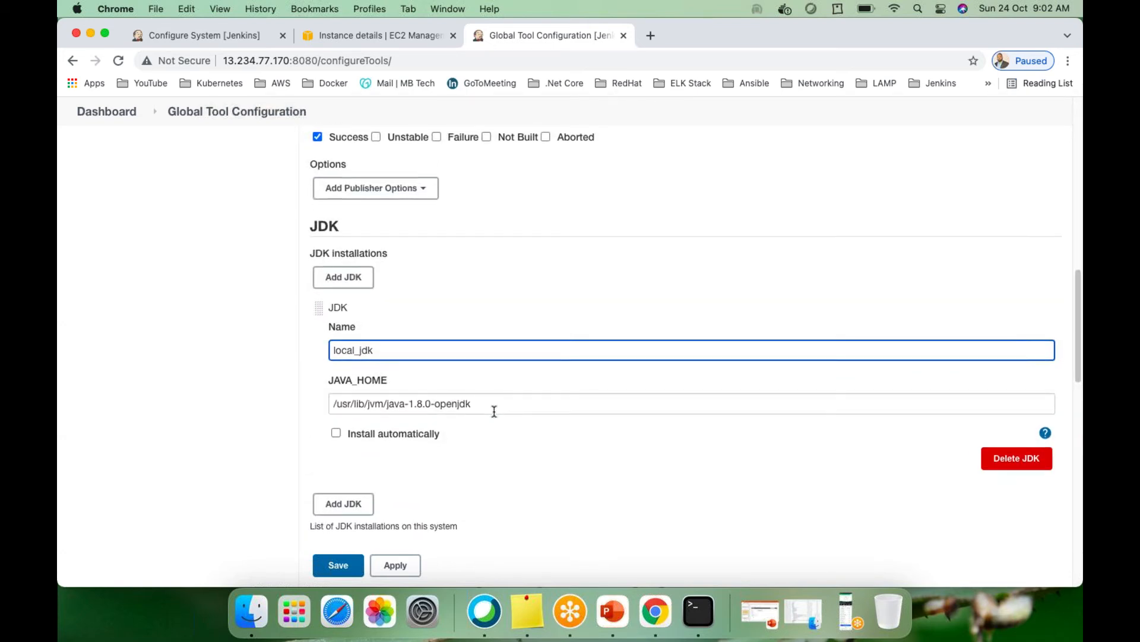
{"action": "scroll", "coordinate": [494, 411], "scroll_direction": "down", "scroll_amount": 15}
{"action": "scroll", "coordinate": [495, 416], "scroll_direction": "up", "scroll_amount": 2}
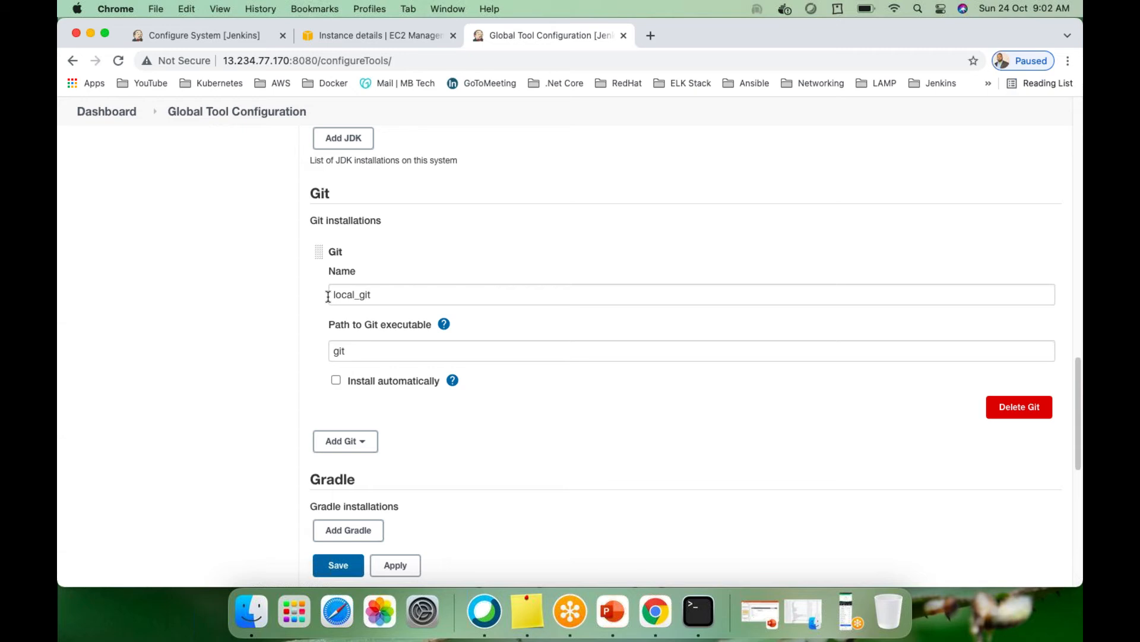
Run git -v, git --version and which git to confirm git 1.8.3.1 at /usr/bin/git
{"action": "left_click", "coordinate": [699, 611]}
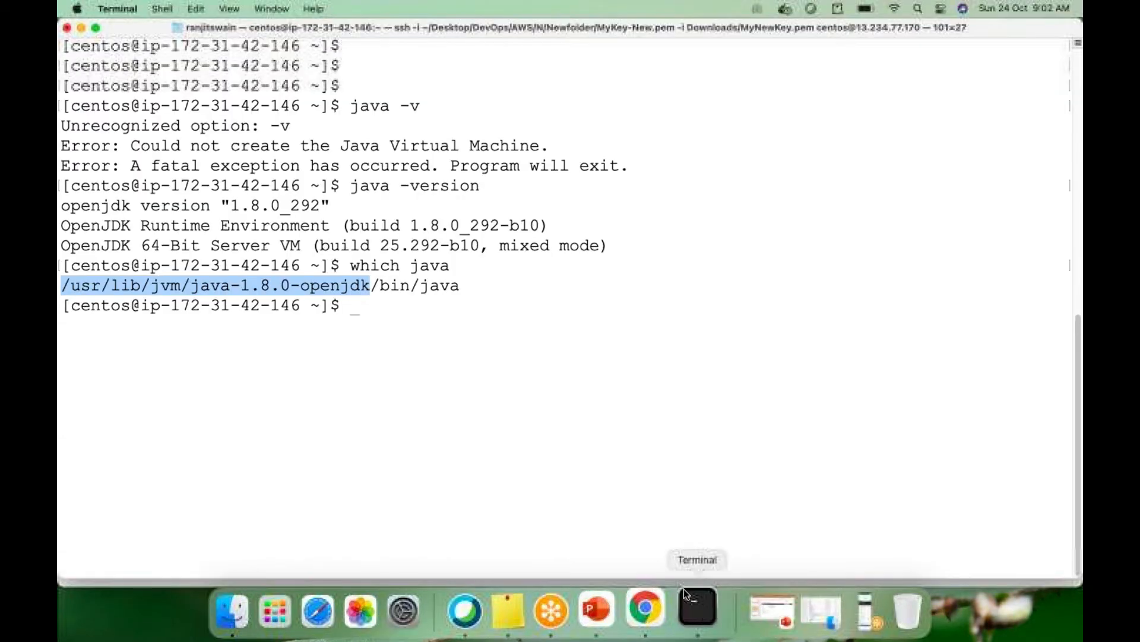
{"action": "left_click", "coordinate": [551, 407]}
{"action": "key", "text": "Return"}
{"action": "key", "text": "Return"}
{"action": "type", "text": "git "}
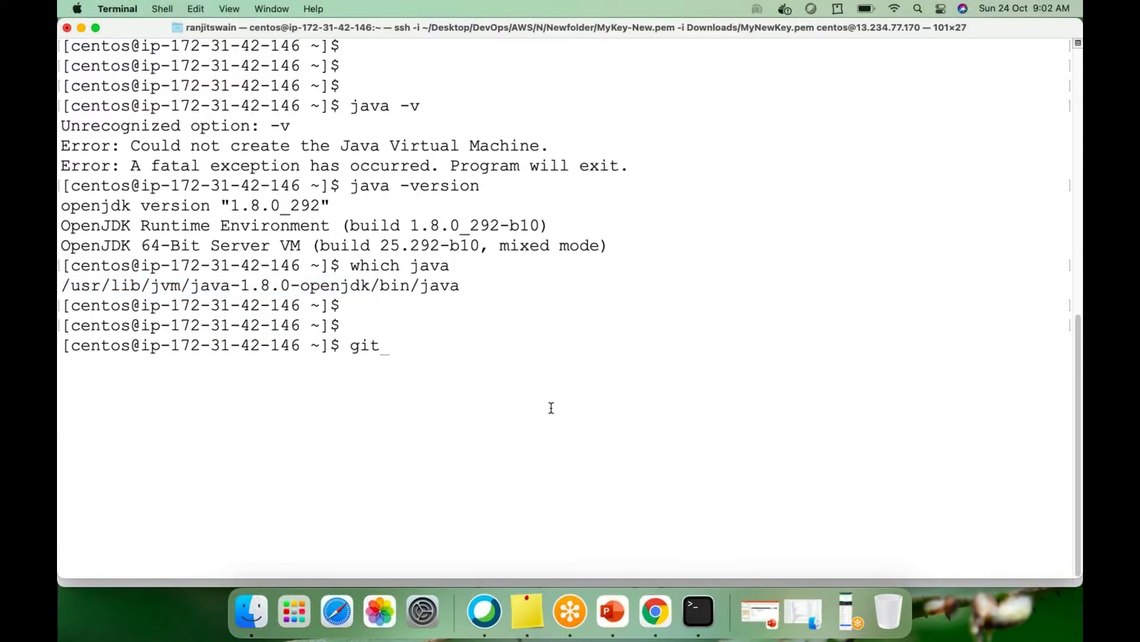
{"action": "type", "text": "-v"}
{"action": "key", "text": "Return"}
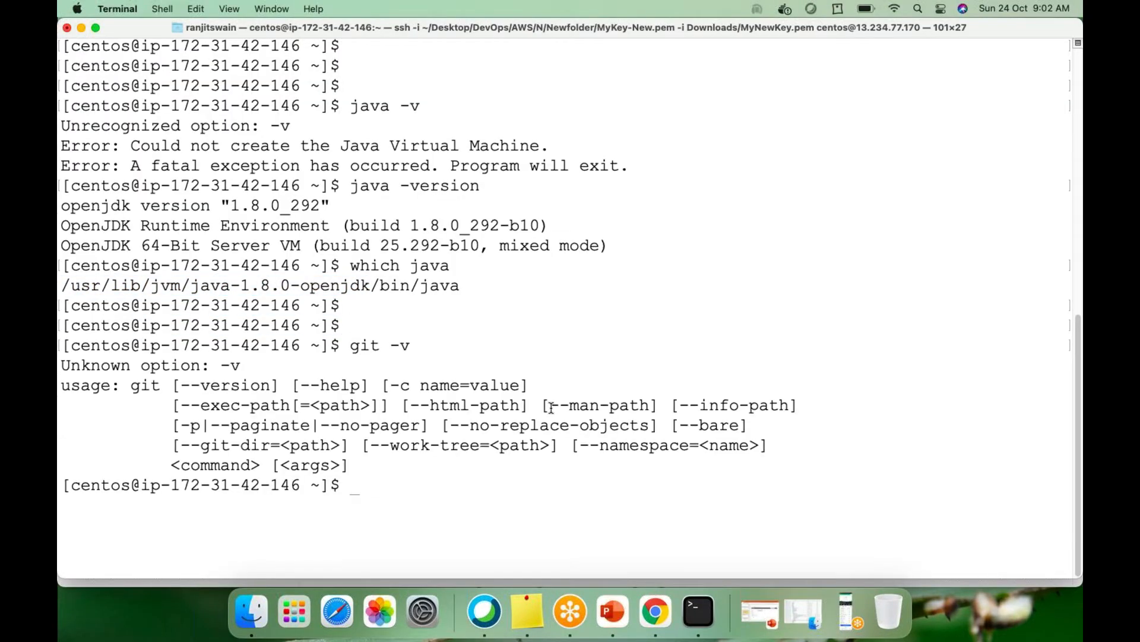
{"action": "key", "text": "Up"}
{"action": "key", "text": "BackSpace"}
{"action": "type", "text": "-version"}
{"action": "key", "text": "Return"}
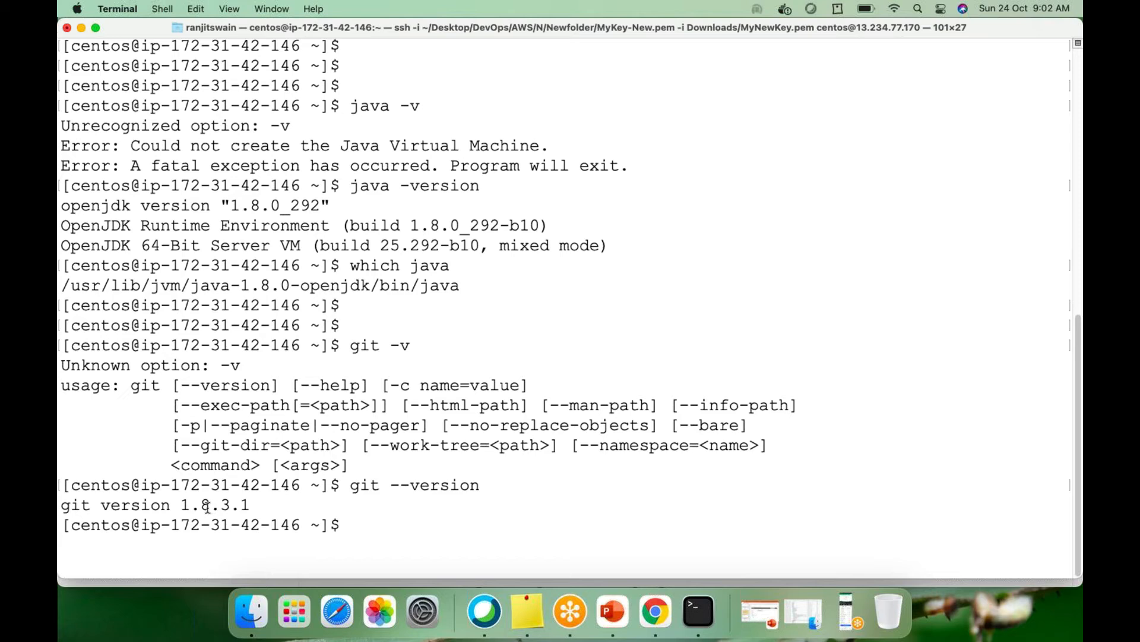
{"action": "type", "text": "which git"}
{"action": "key", "text": "Return"}
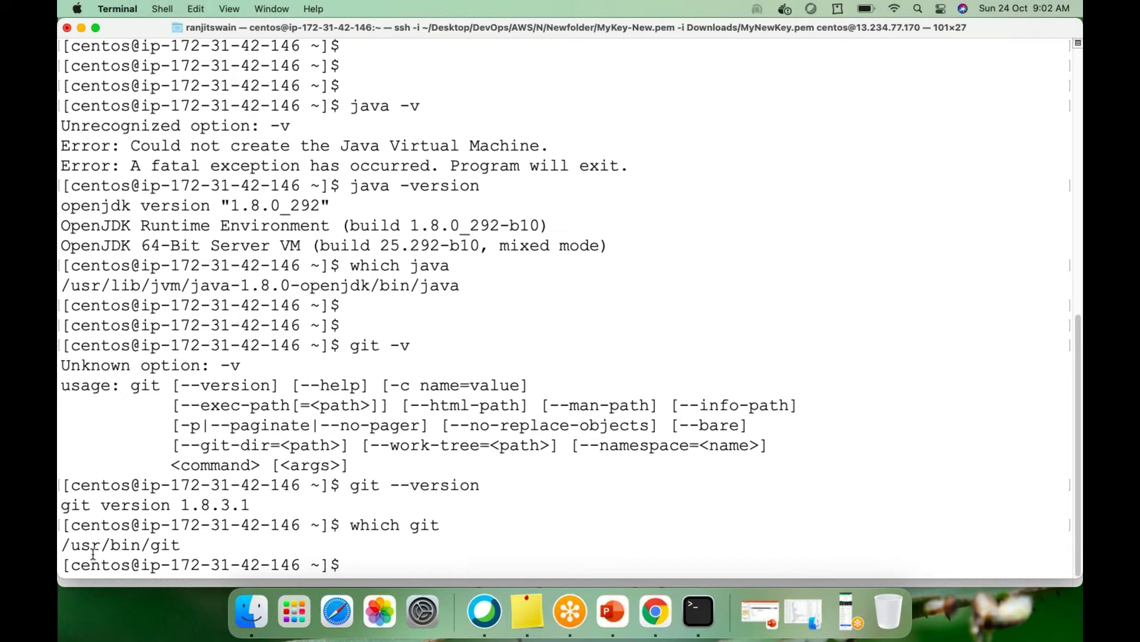
Compare Jenkins's Git executable path 'git' with the terminal's /usr/bin/git location
{"action": "left_click", "coordinate": [656, 609]}
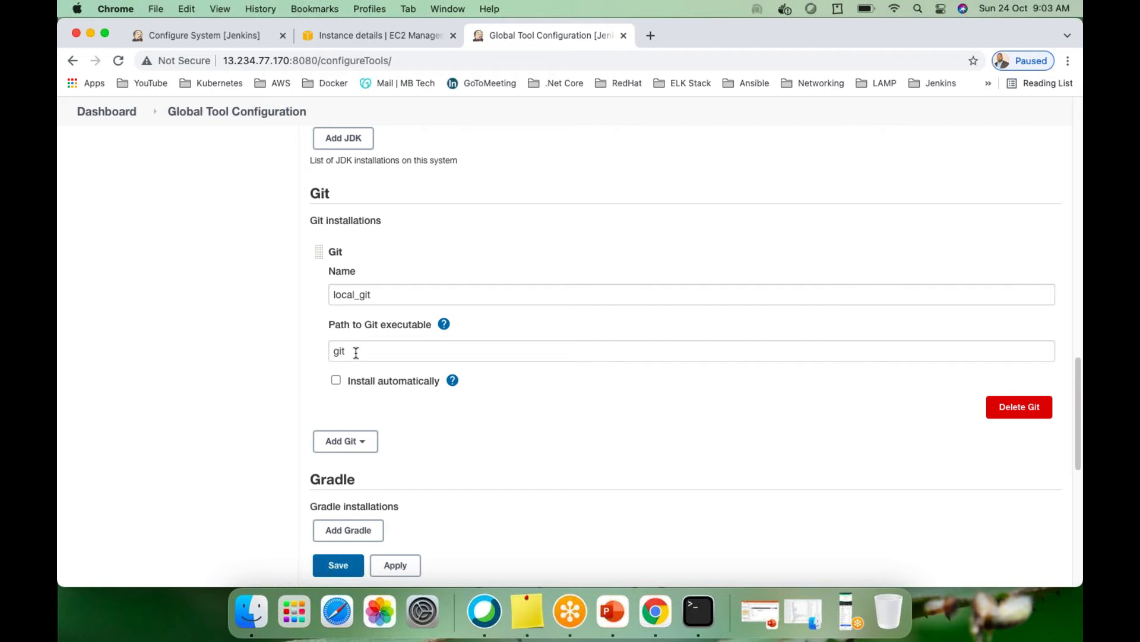
{"action": "left_click_drag", "start_coordinate": [356, 352], "coordinate": [311, 356]}
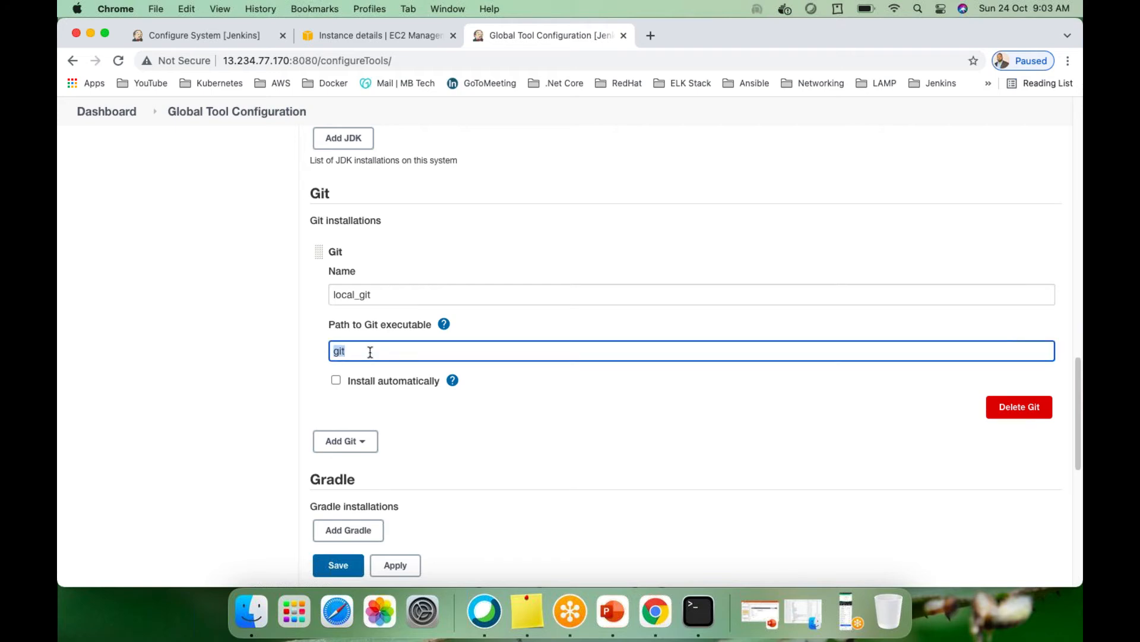
{"action": "left_click", "coordinate": [700, 609]}
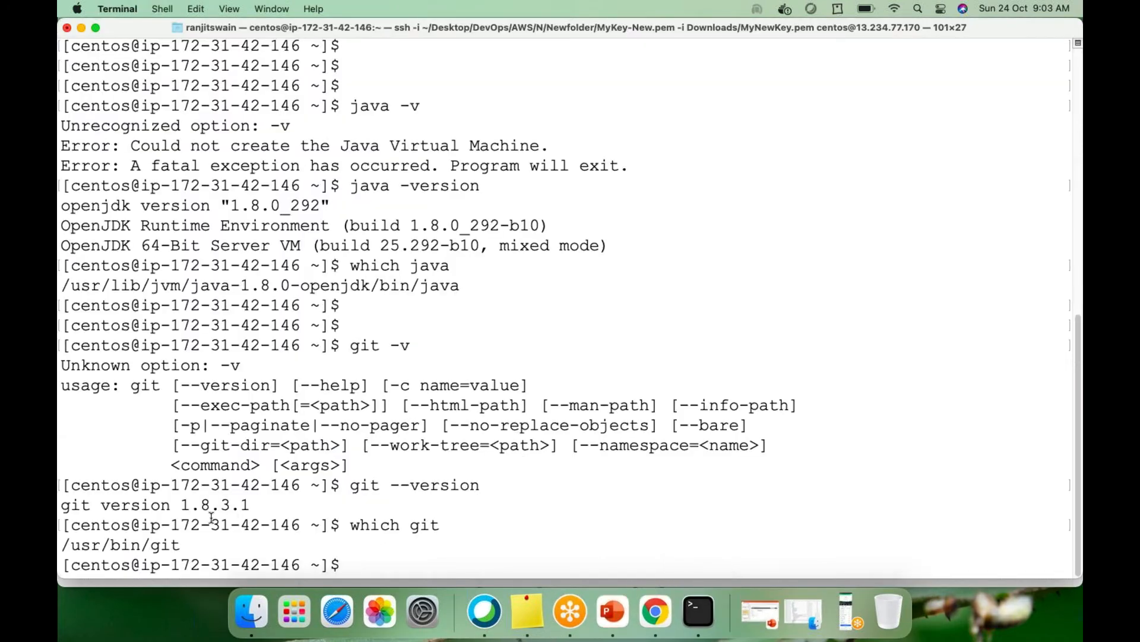
{"action": "left_click_drag", "start_coordinate": [65, 546], "coordinate": [141, 544]}
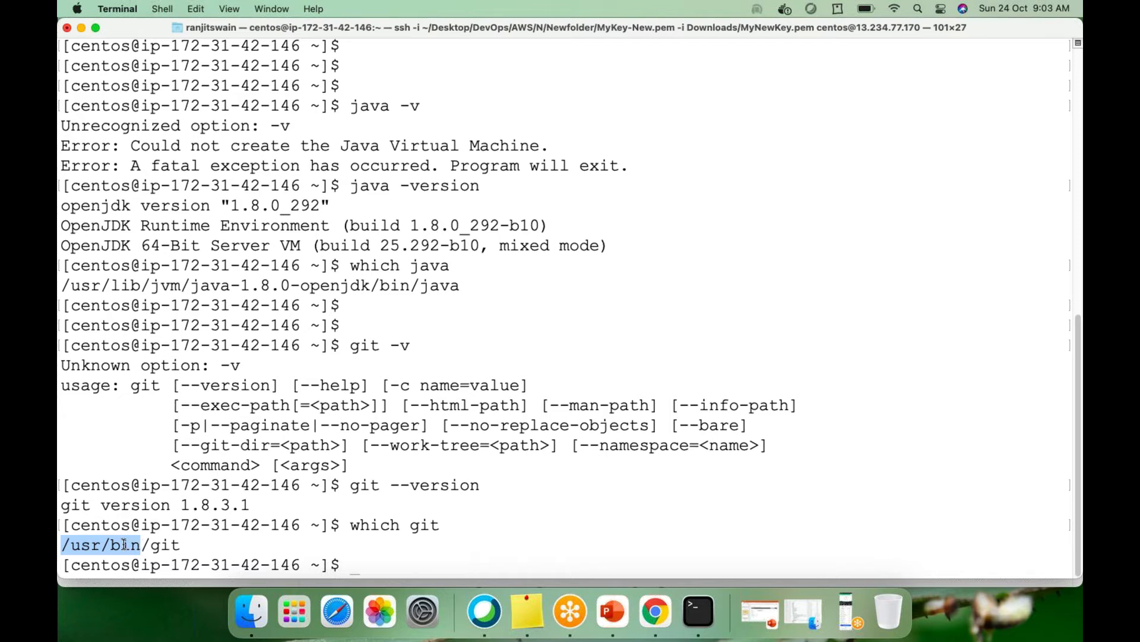
{"action": "key", "text": "super+Tab"}
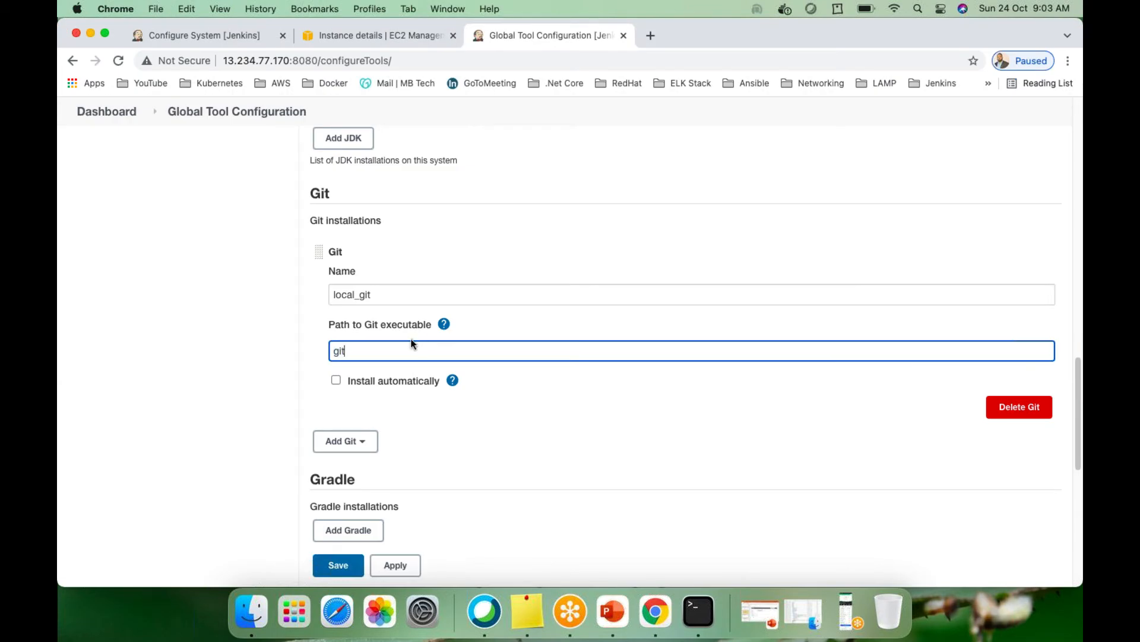
Inspect the local_git name and 'git' path, and expand help noting a complete path is optional
{"action": "double_click", "coordinate": [378, 295]}
{"action": "left_click", "coordinate": [368, 354]}
{"action": "left_click_drag", "start_coordinate": [356, 353], "coordinate": [317, 356]}
{"action": "left_click", "coordinate": [354, 351]}
{"action": "left_click", "coordinate": [444, 326]}
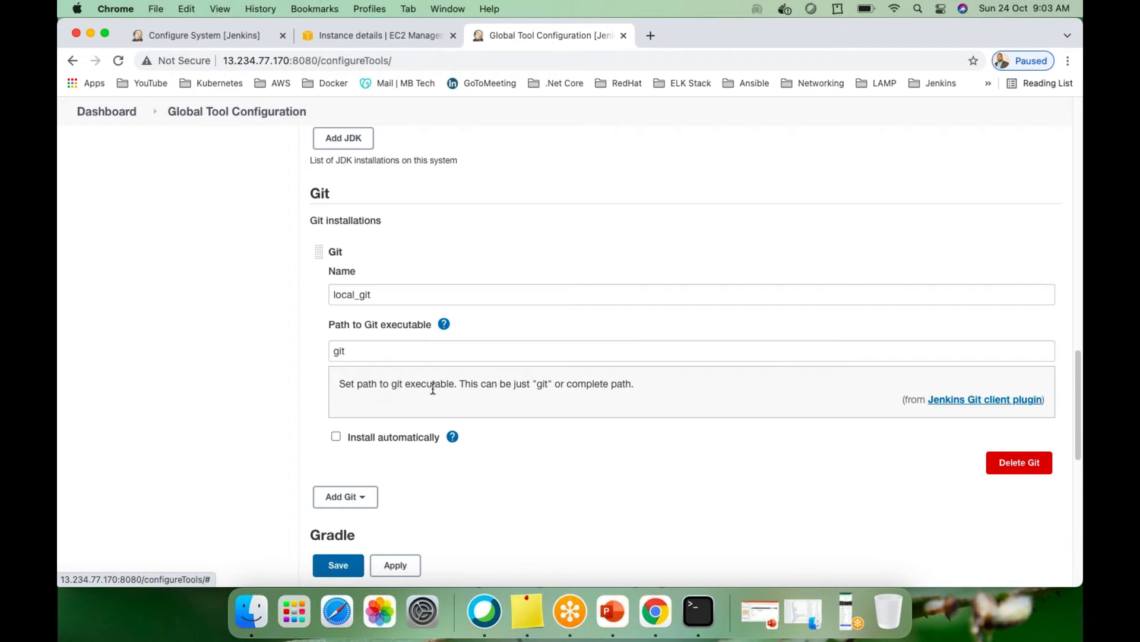
{"action": "double_click", "coordinate": [538, 386]}
{"action": "left_click", "coordinate": [566, 385]}
{"action": "left_click_drag", "start_coordinate": [566, 385], "coordinate": [628, 383]}
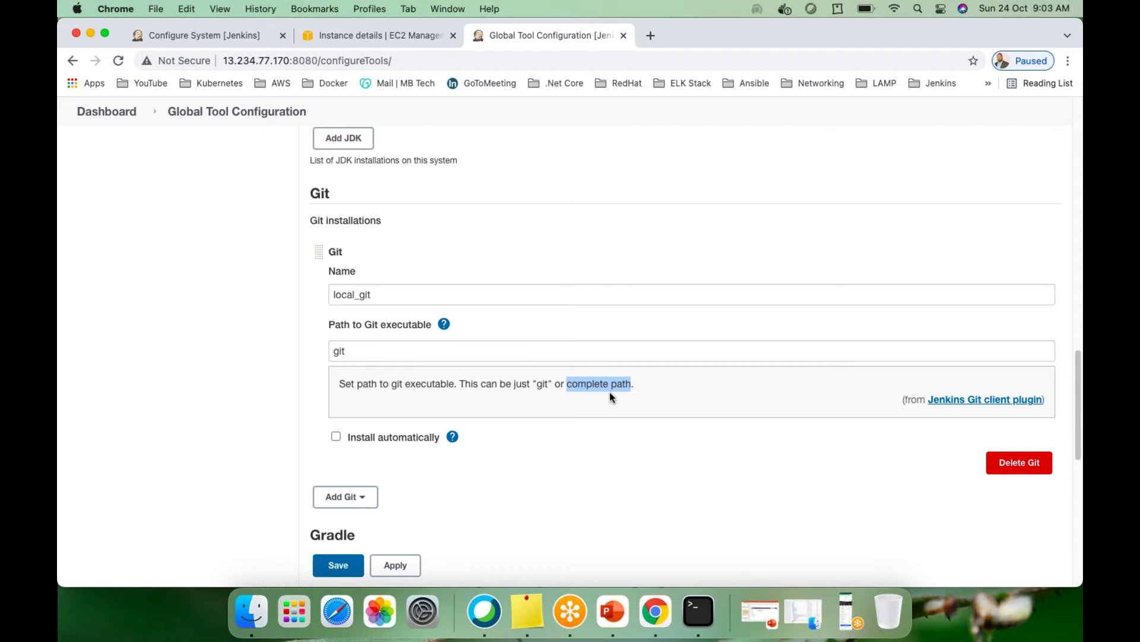
Collapse the Git help and expand Maven installations to show local_maven at /opt/maven
{"action": "left_click", "coordinate": [444, 324]}
{"action": "scroll", "coordinate": [507, 416], "scroll_direction": "down", "scroll_amount": 1}
{"action": "scroll", "coordinate": [506, 415], "scroll_direction": "up", "scroll_amount": 8}
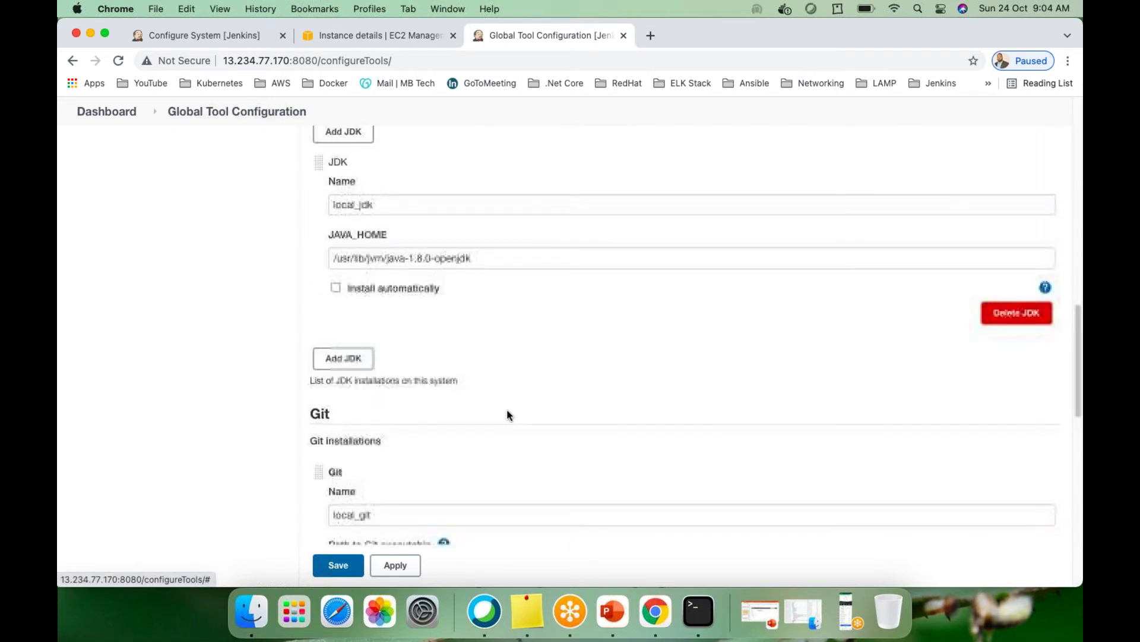
{"action": "scroll", "coordinate": [506, 415], "scroll_direction": "down", "scroll_amount": 10}
{"action": "scroll", "coordinate": [746, 443], "scroll_direction": "up", "scroll_amount": 4}
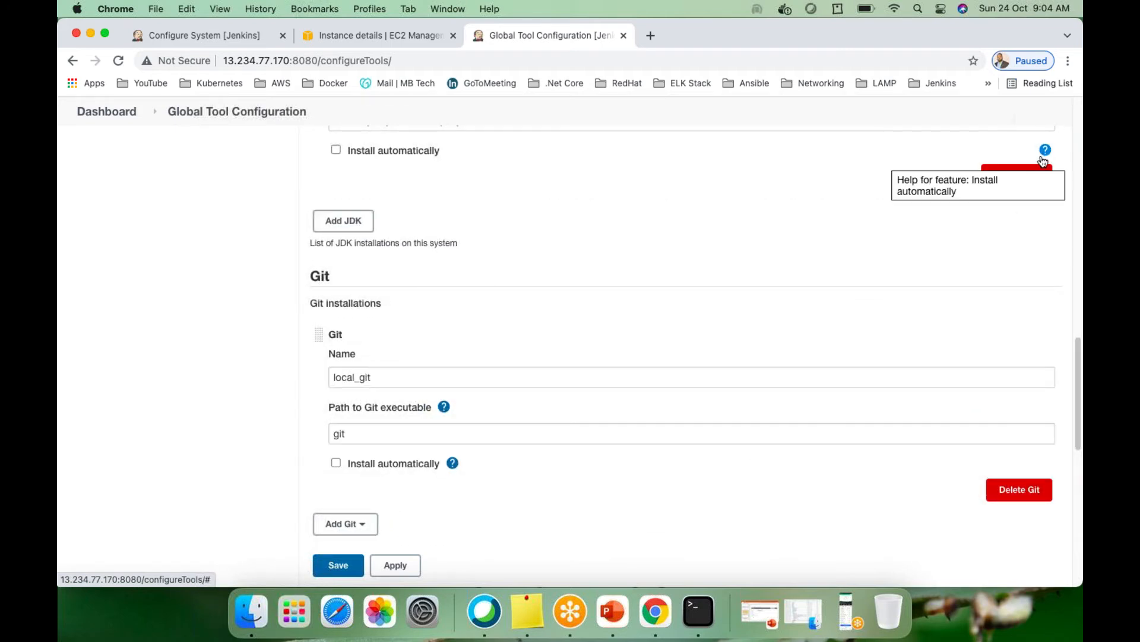
{"action": "scroll", "coordinate": [691, 431], "scroll_direction": "down", "scroll_amount": 5}
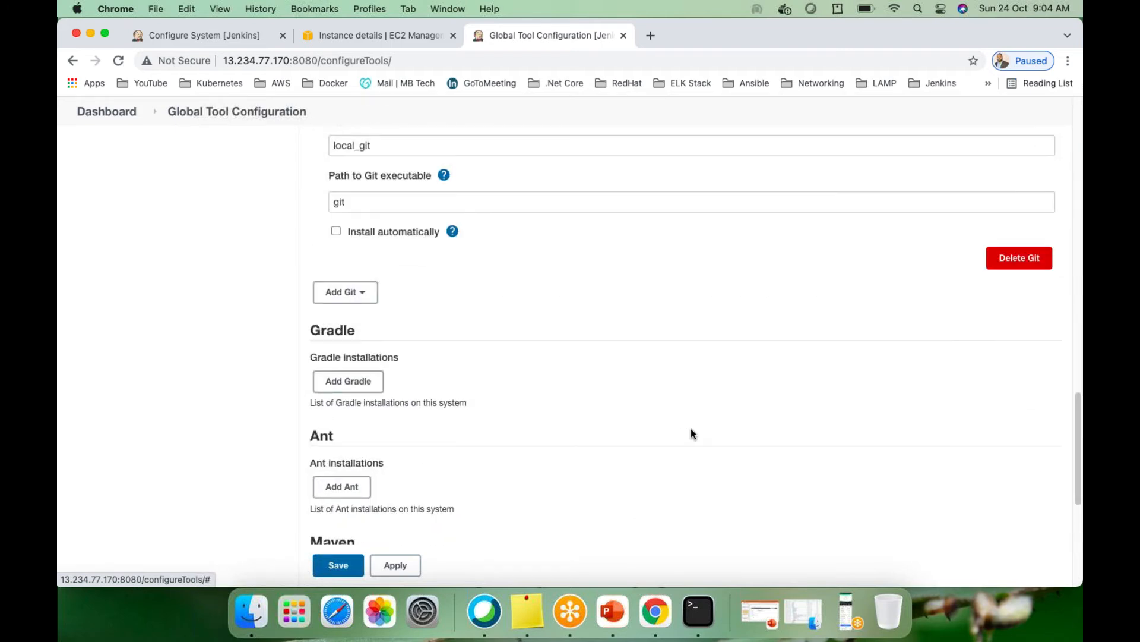
{"action": "scroll", "coordinate": [690, 429], "scroll_direction": "down", "scroll_amount": 5}
{"action": "scroll", "coordinate": [690, 433], "scroll_direction": "up", "scroll_amount": 5}
{"action": "scroll", "coordinate": [651, 444], "scroll_direction": "up", "scroll_amount": 5}
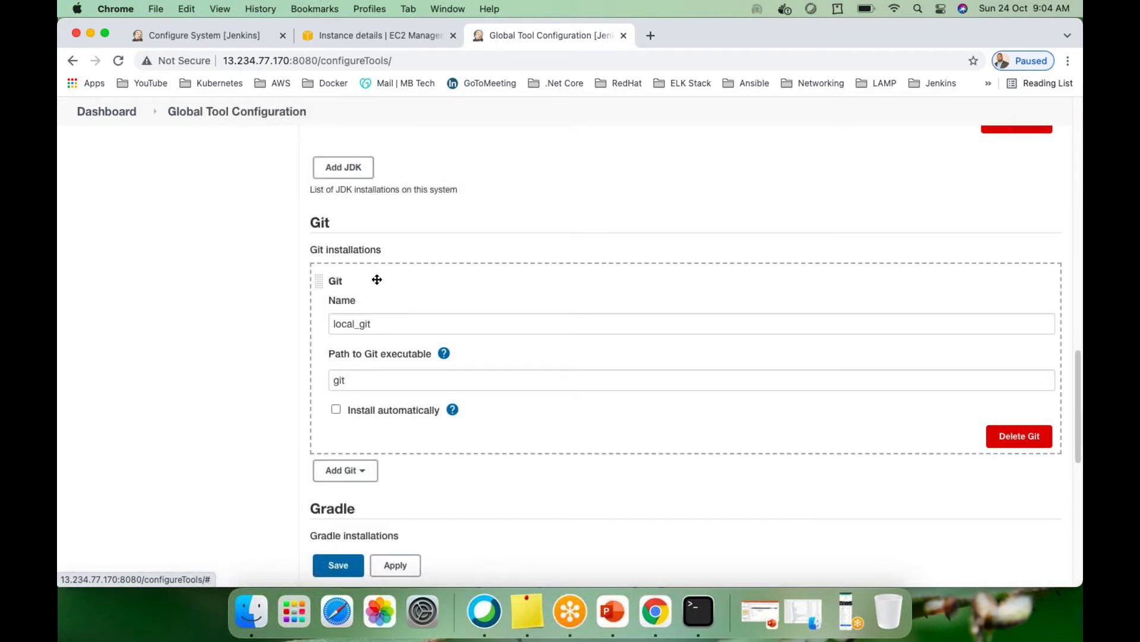
{"action": "scroll", "coordinate": [433, 322], "scroll_direction": "up", "scroll_amount": 6}
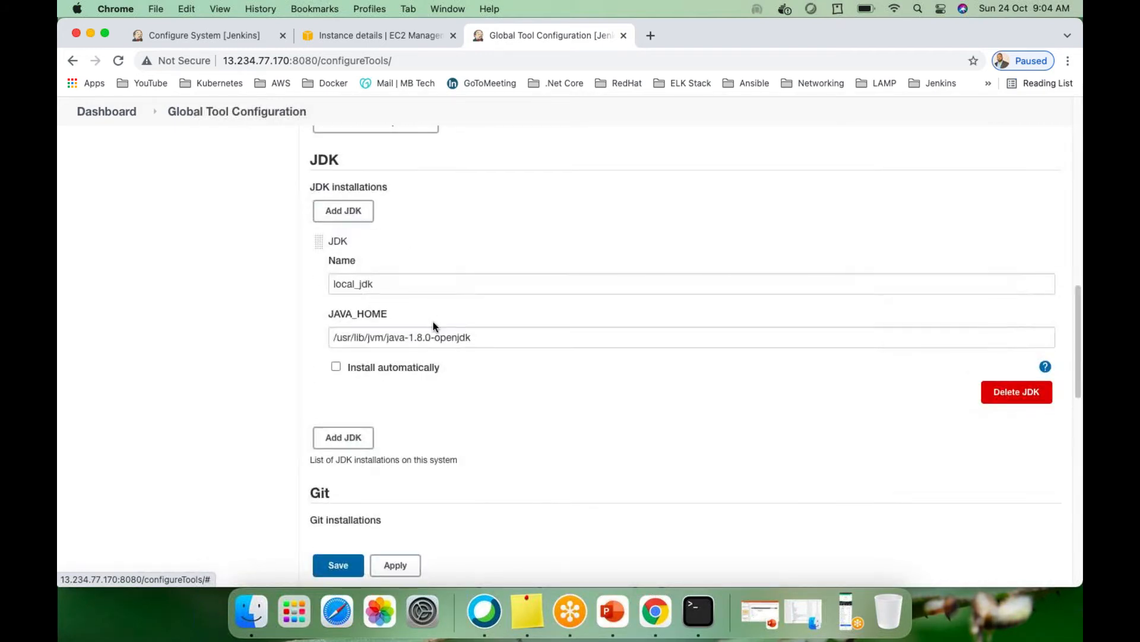
{"action": "scroll", "coordinate": [416, 398], "scroll_direction": "down", "scroll_amount": 3}
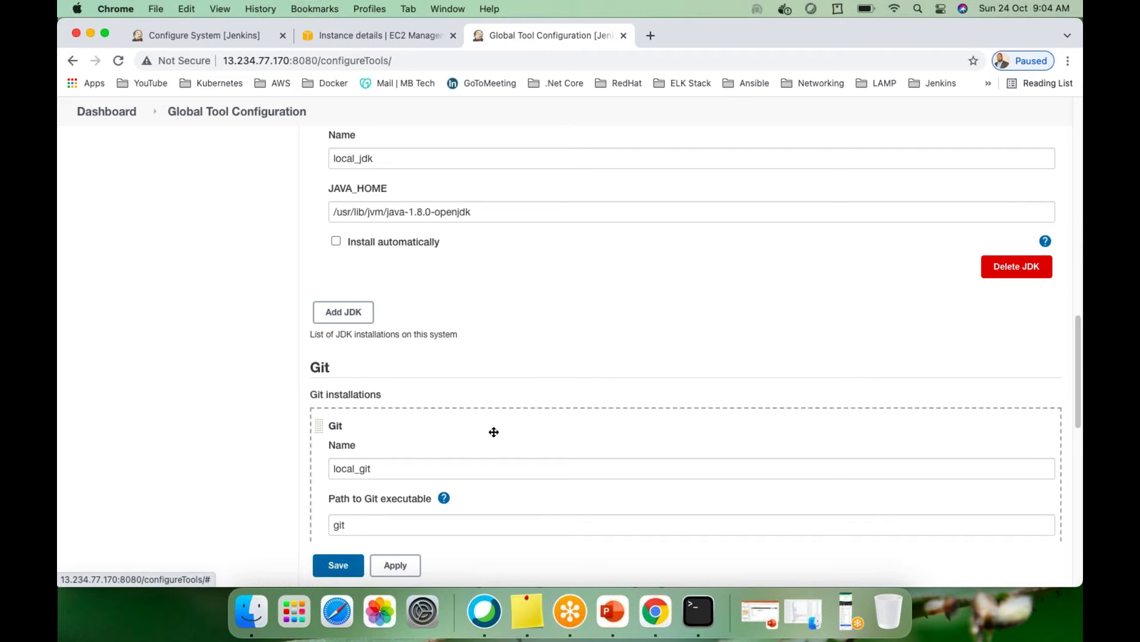
{"action": "scroll", "coordinate": [484, 451], "scroll_direction": "down", "scroll_amount": 4}
{"action": "scroll", "coordinate": [480, 471], "scroll_direction": "down", "scroll_amount": 5}
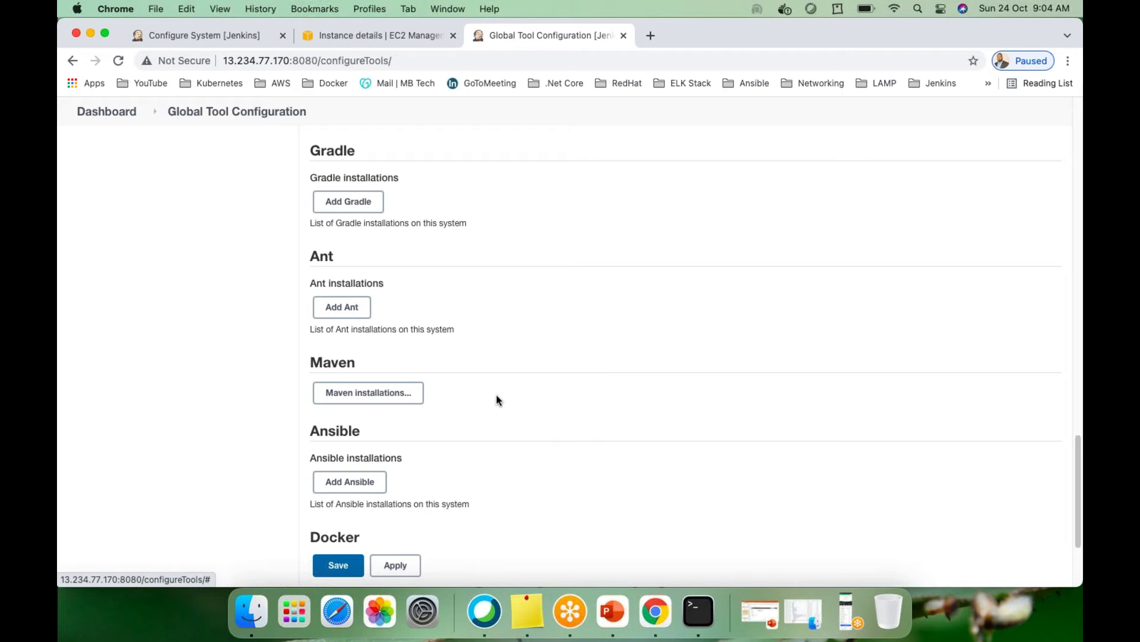
{"action": "left_click", "coordinate": [353, 398]}
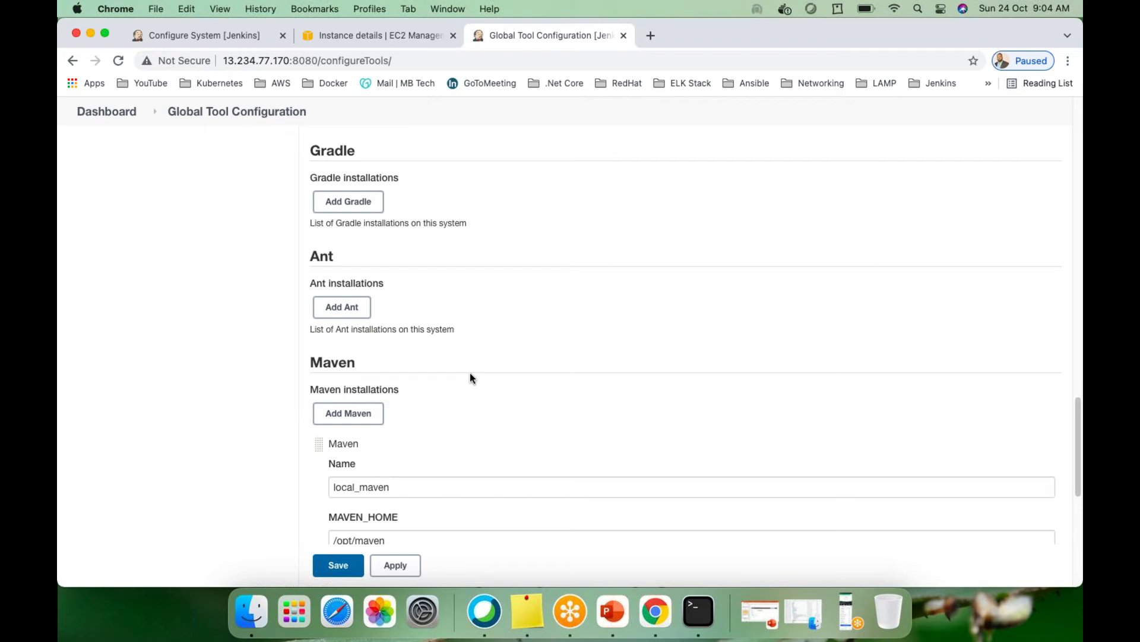
{"action": "scroll", "coordinate": [477, 376], "scroll_direction": "down", "scroll_amount": 4}
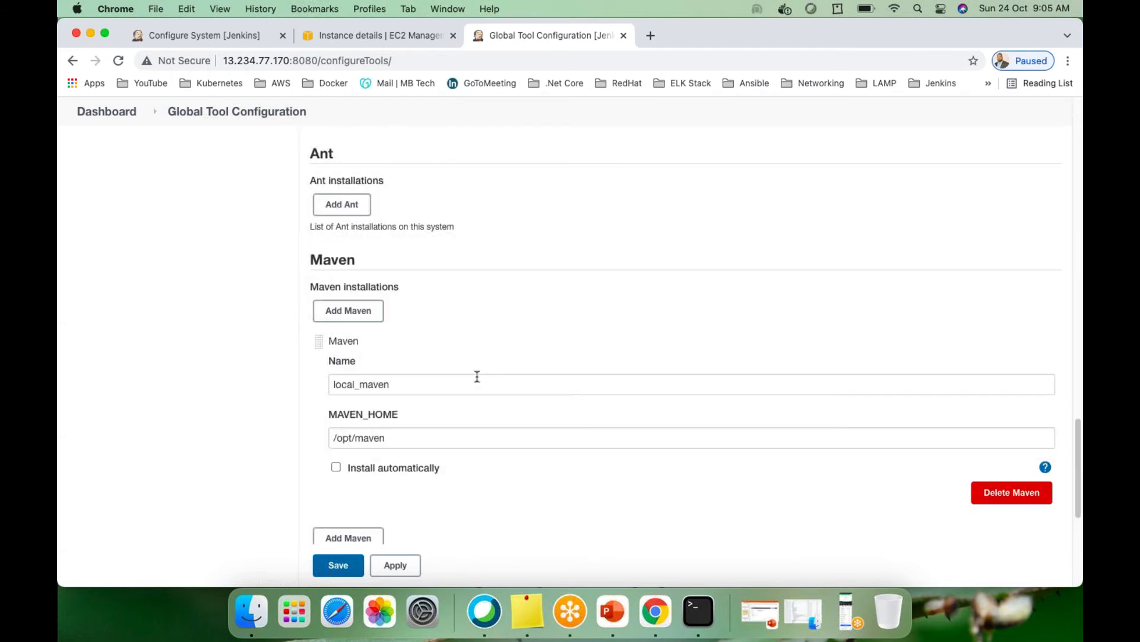
Open the 'Installation of Jenkins & other required tools on CentOS' guide from the DevOps folder in Word
{"action": "left_click", "coordinate": [803, 610]}
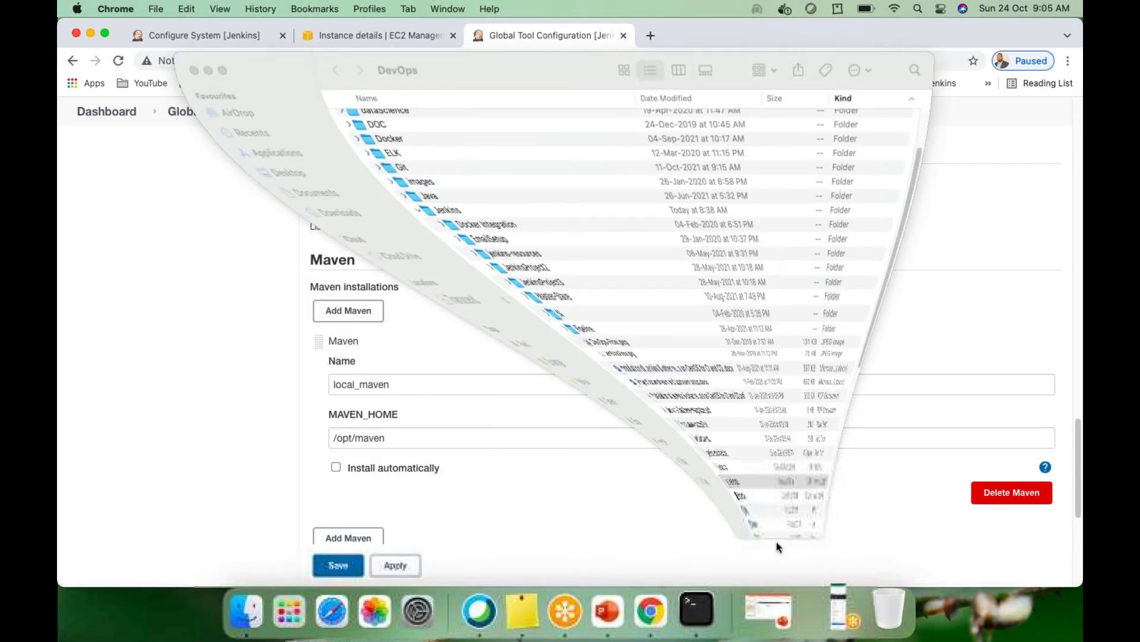
{"action": "left_click", "coordinate": [445, 361]}
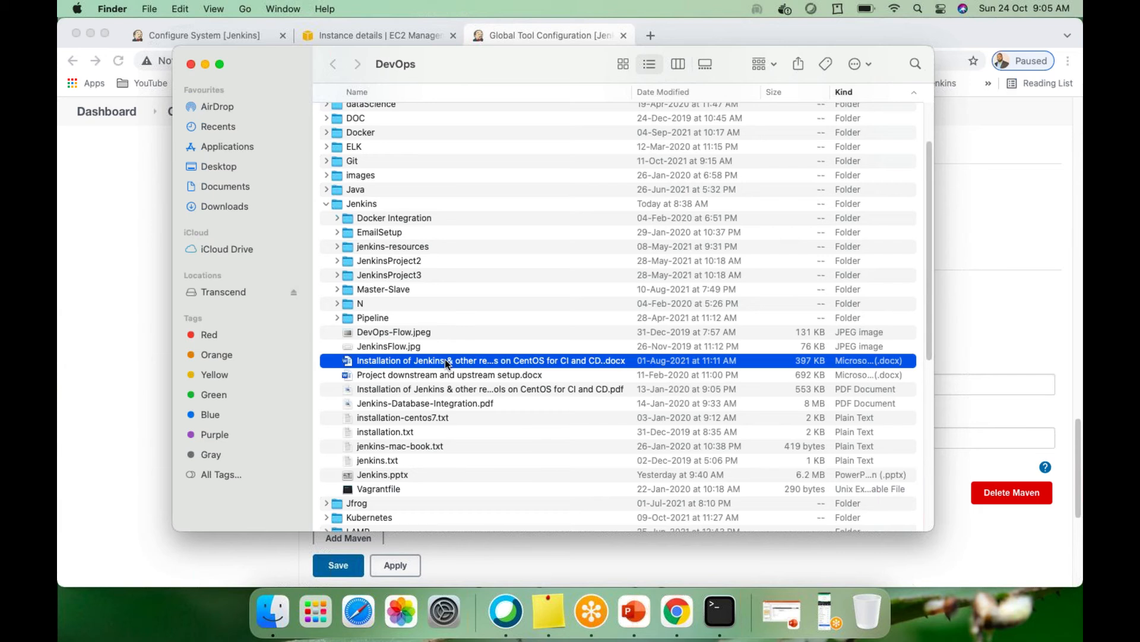
{"action": "double_click", "coordinate": [444, 359]}
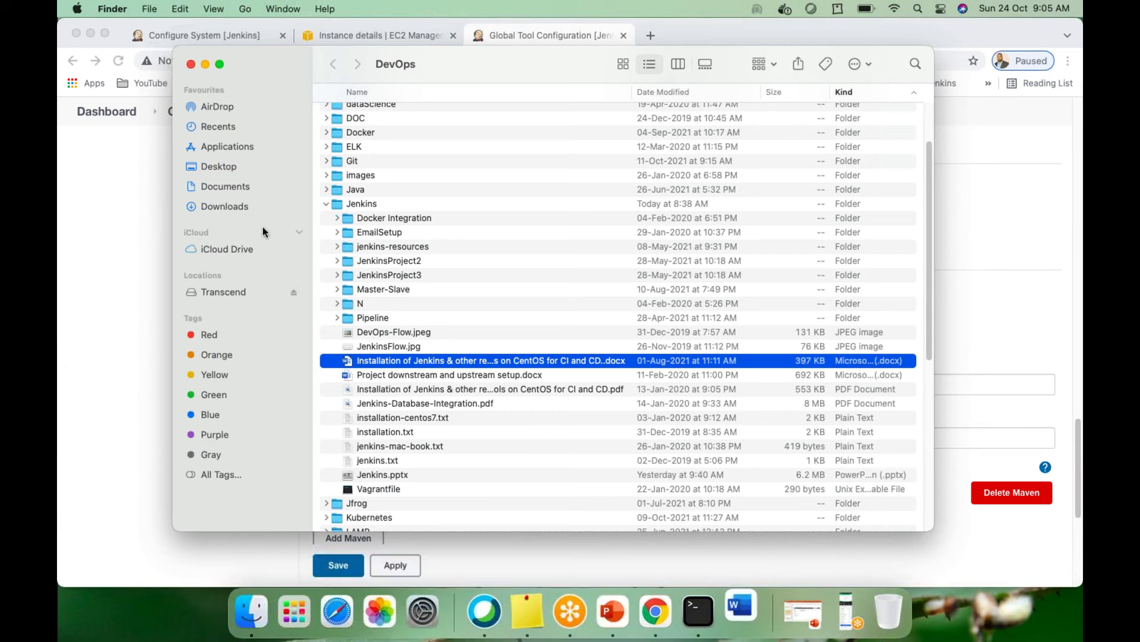
{"action": "left_click", "coordinate": [205, 64]}
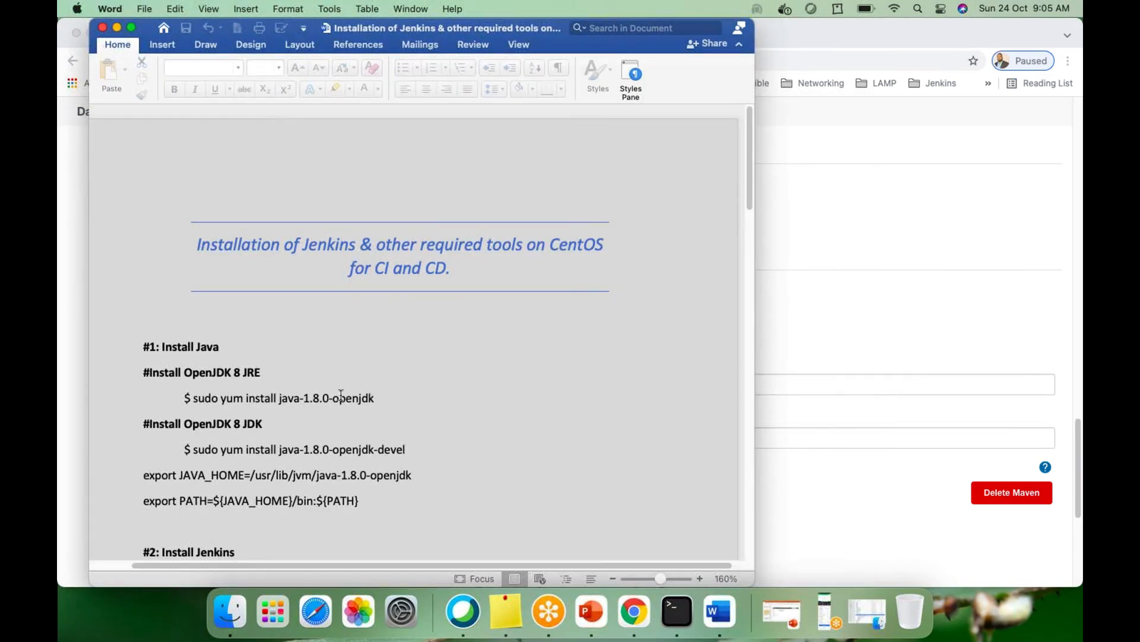
Scroll the Word guide through its Install Java, Git and Maven sections, then minimize Word
{"action": "scroll", "coordinate": [322, 393], "scroll_direction": "down", "scroll_amount": 3}
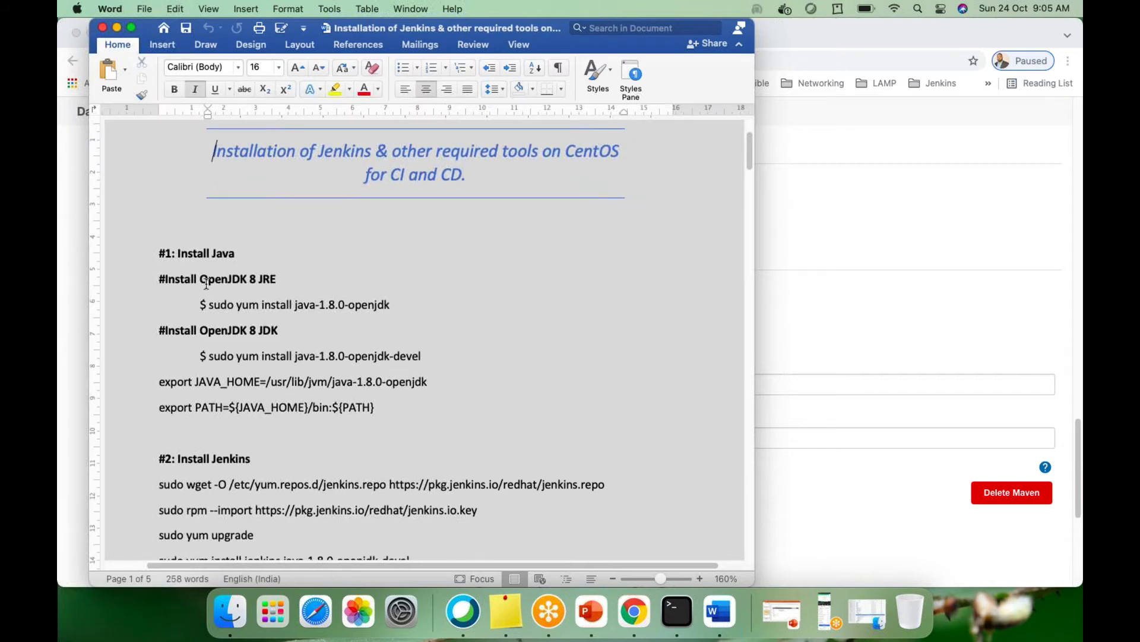
{"action": "scroll", "coordinate": [202, 262], "scroll_direction": "down", "scroll_amount": 1}
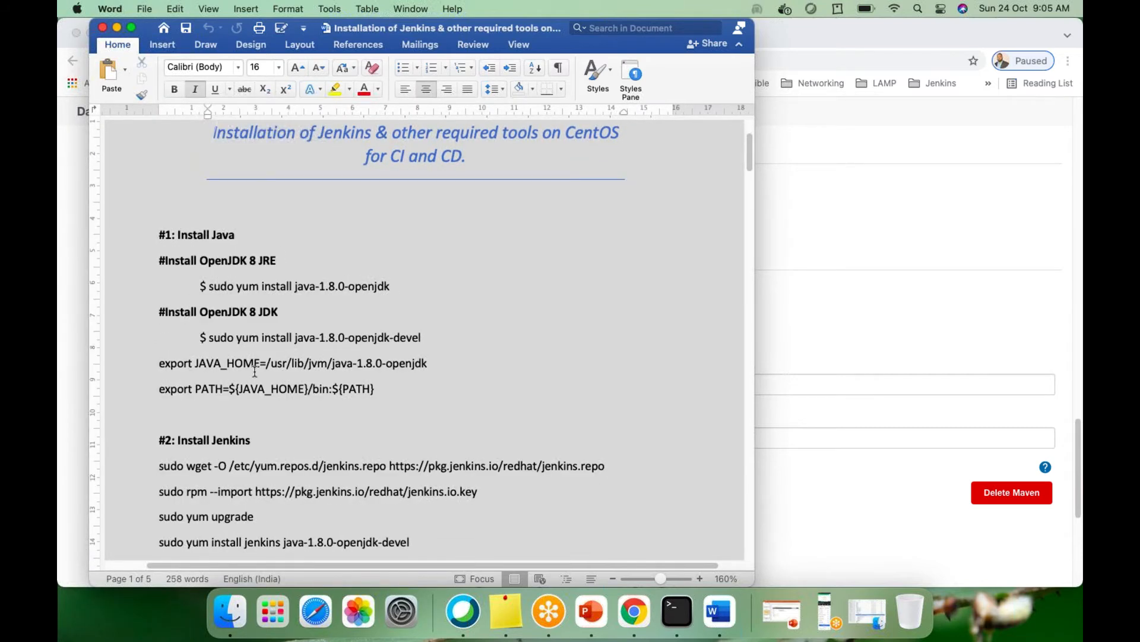
{"action": "scroll", "coordinate": [253, 370], "scroll_direction": "down", "scroll_amount": 3}
{"action": "scroll", "coordinate": [255, 371], "scroll_direction": "down", "scroll_amount": 1}
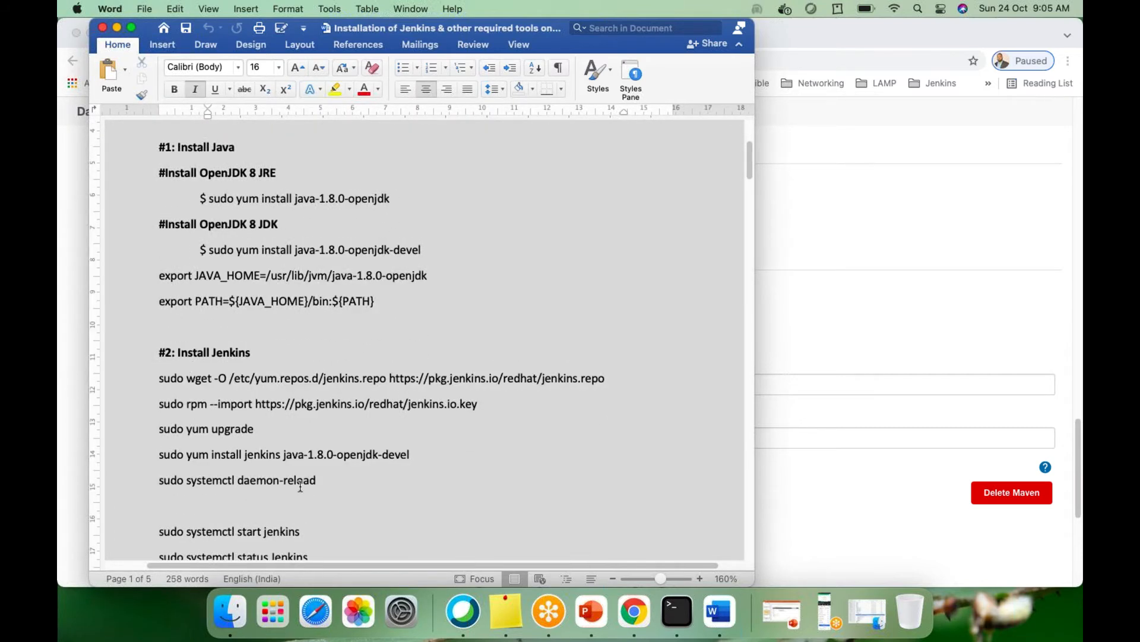
{"action": "scroll", "coordinate": [300, 486], "scroll_direction": "down", "scroll_amount": 3}
{"action": "scroll", "coordinate": [300, 486], "scroll_direction": "up", "scroll_amount": 3}
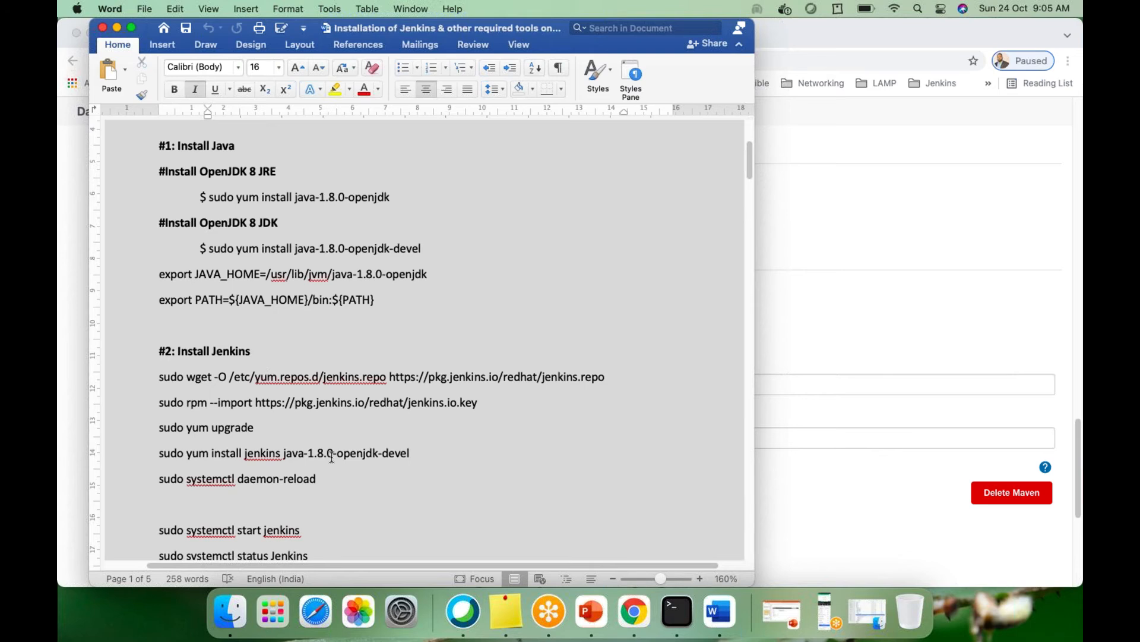
{"action": "scroll", "coordinate": [332, 455], "scroll_direction": "down", "scroll_amount": 3}
{"action": "scroll", "coordinate": [332, 455], "scroll_direction": "down", "scroll_amount": 15}
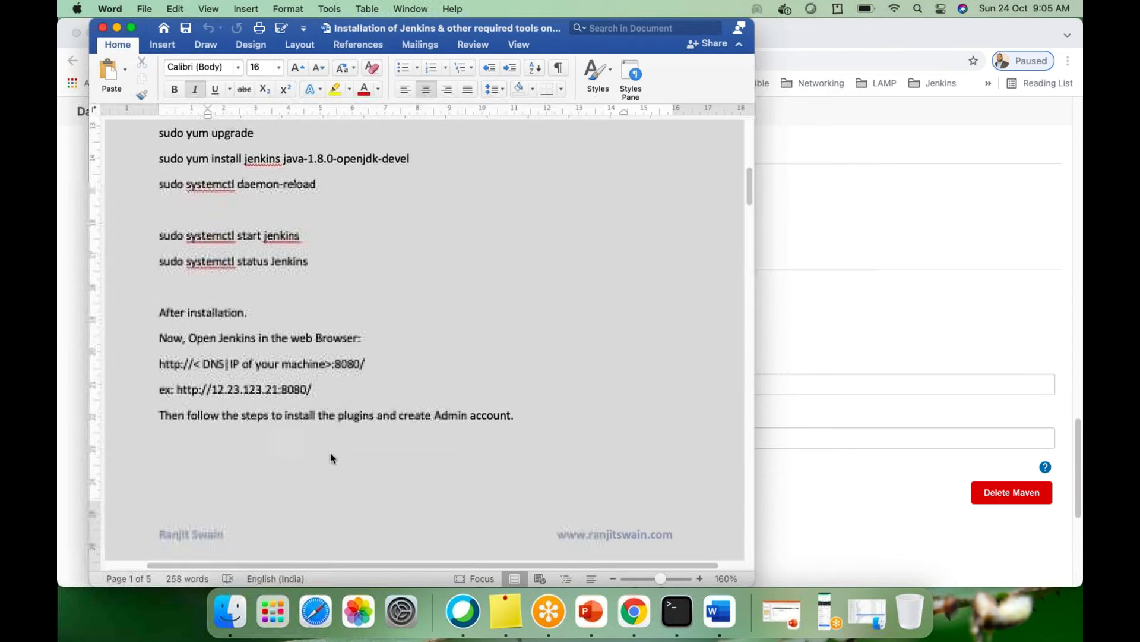
{"action": "scroll", "coordinate": [330, 454], "scroll_direction": "down", "scroll_amount": 20}
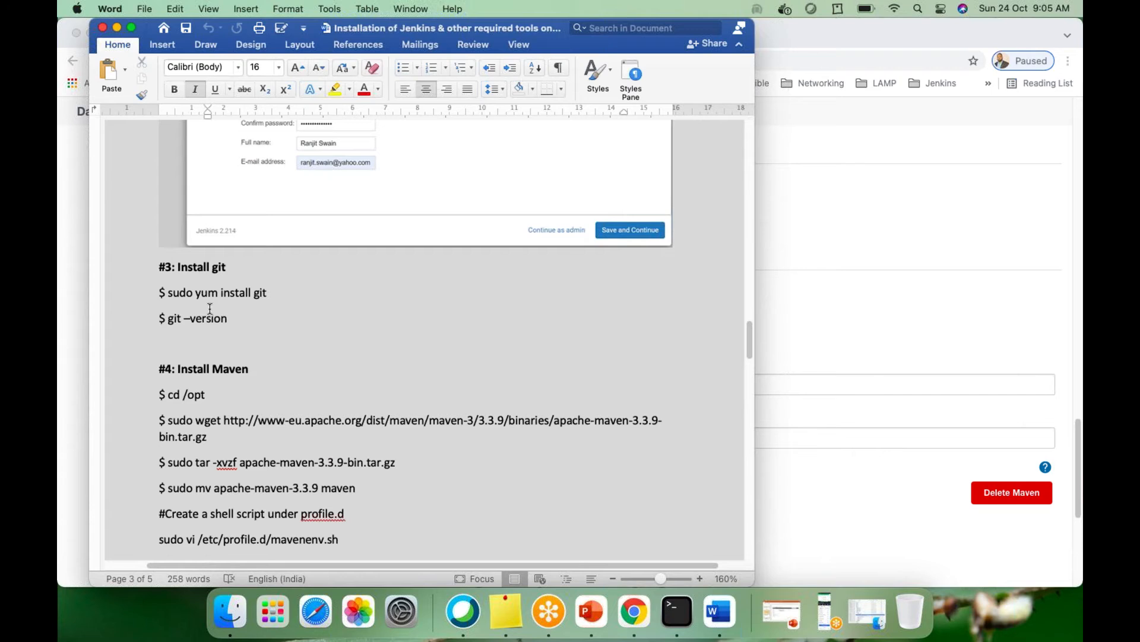
{"action": "scroll", "coordinate": [265, 395], "scroll_direction": "down", "scroll_amount": 1}
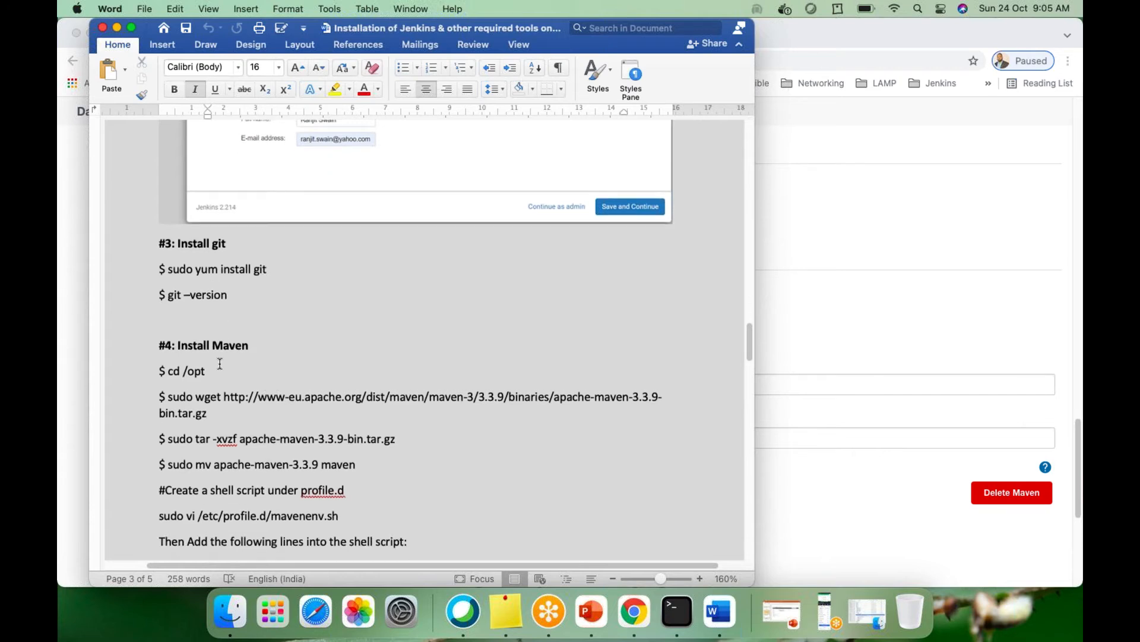
{"action": "scroll", "coordinate": [231, 392], "scroll_direction": "down", "scroll_amount": 1}
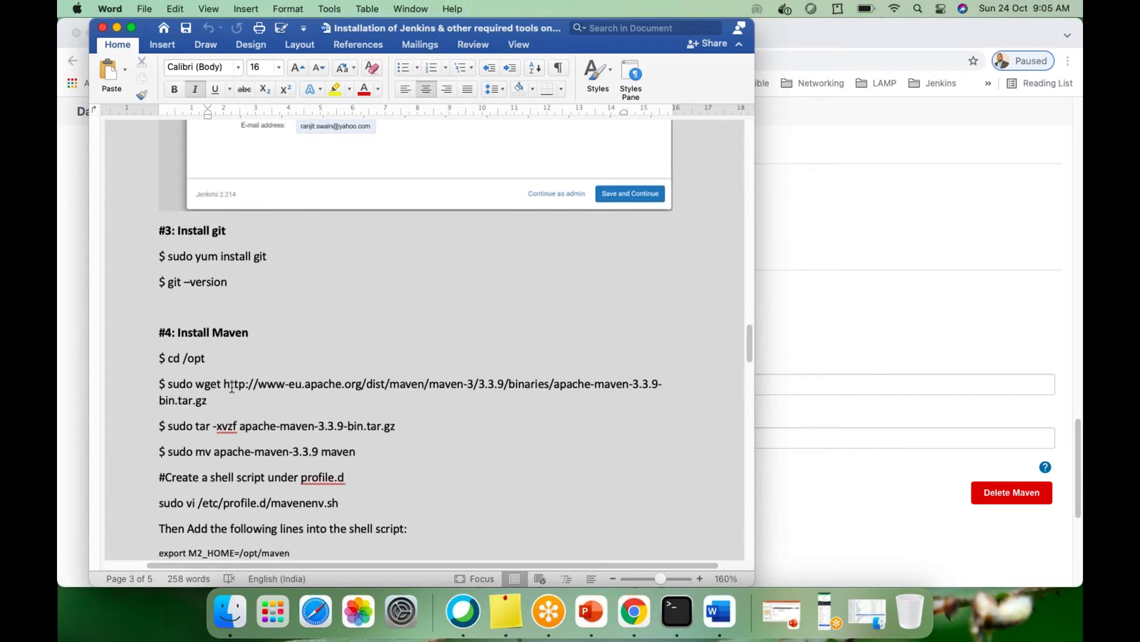
{"action": "scroll", "coordinate": [286, 442], "scroll_direction": "down", "scroll_amount": 2}
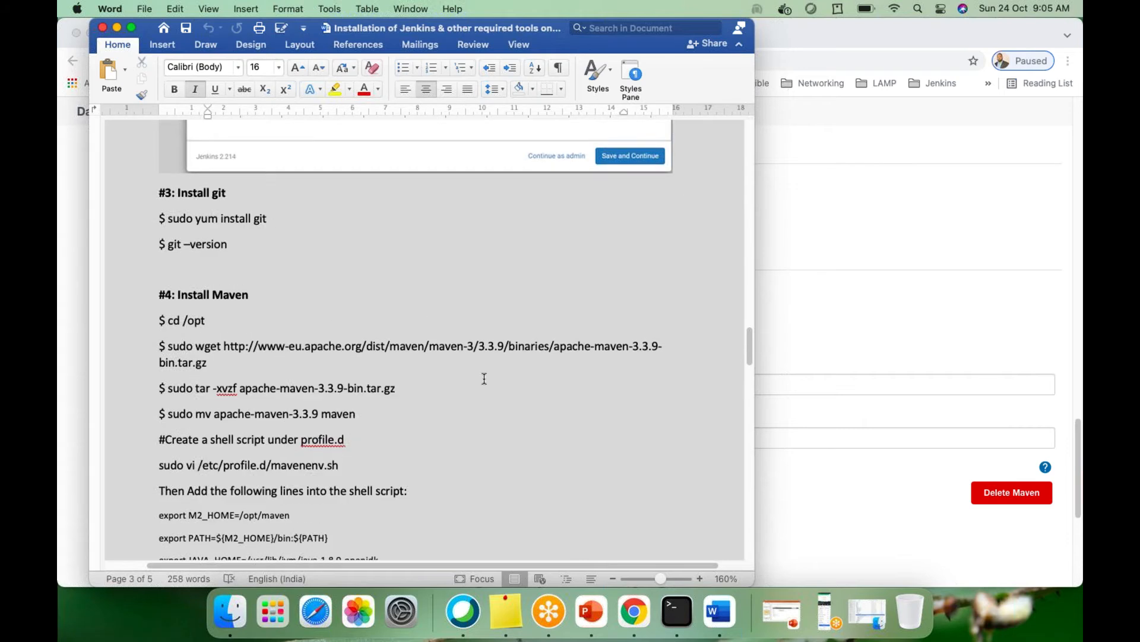
{"action": "scroll", "coordinate": [377, 415], "scroll_direction": "down", "scroll_amount": 5}
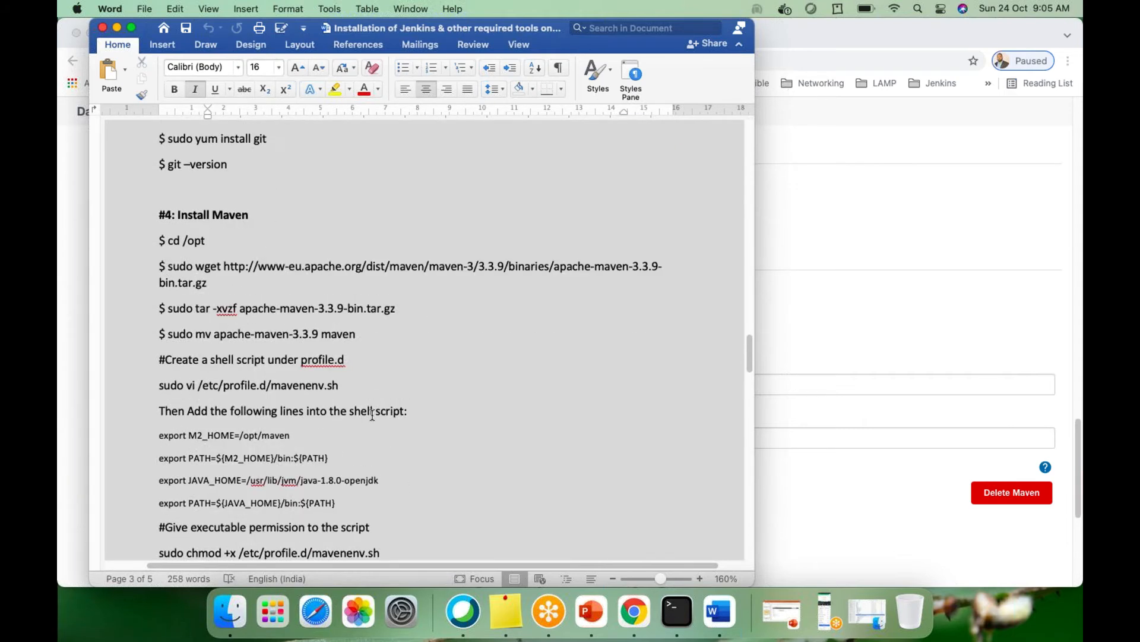
{"action": "scroll", "coordinate": [309, 368], "scroll_direction": "down", "scroll_amount": 15}
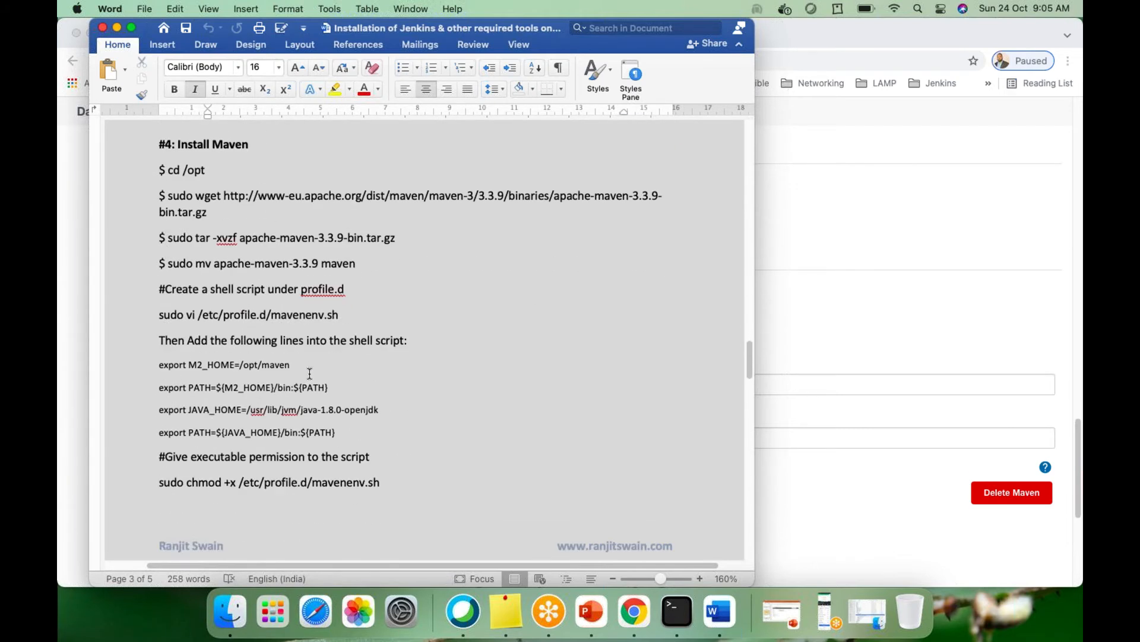
{"action": "scroll", "coordinate": [309, 373], "scroll_direction": "down", "scroll_amount": 12}
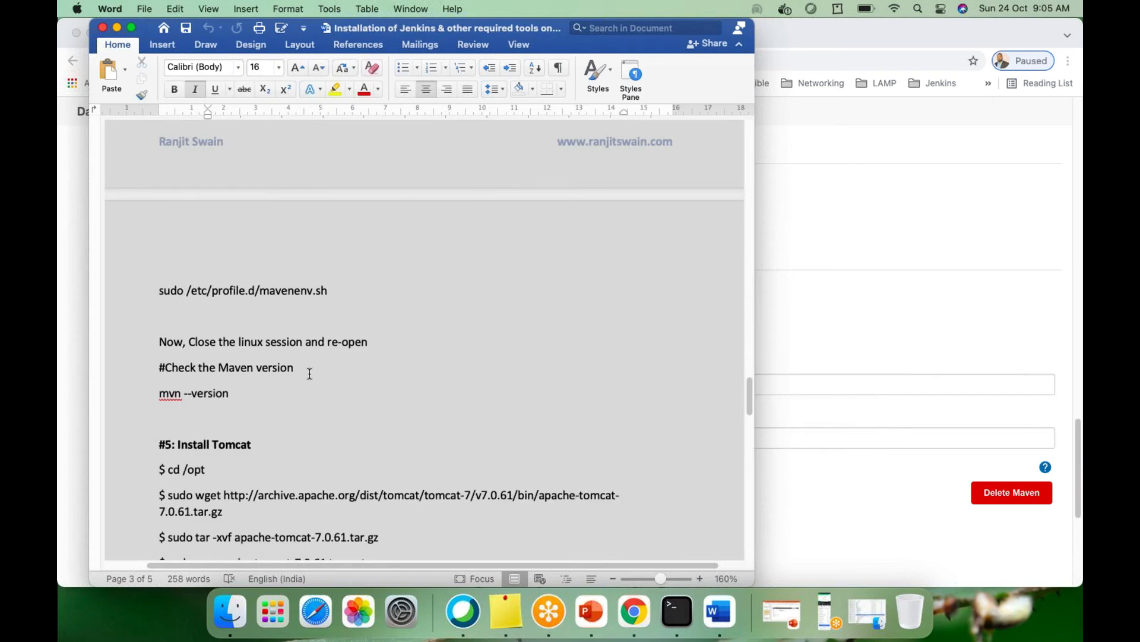
{"action": "scroll", "coordinate": [309, 372], "scroll_direction": "up", "scroll_amount": 14}
{"action": "scroll", "coordinate": [294, 361], "scroll_direction": "down", "scroll_amount": 14}
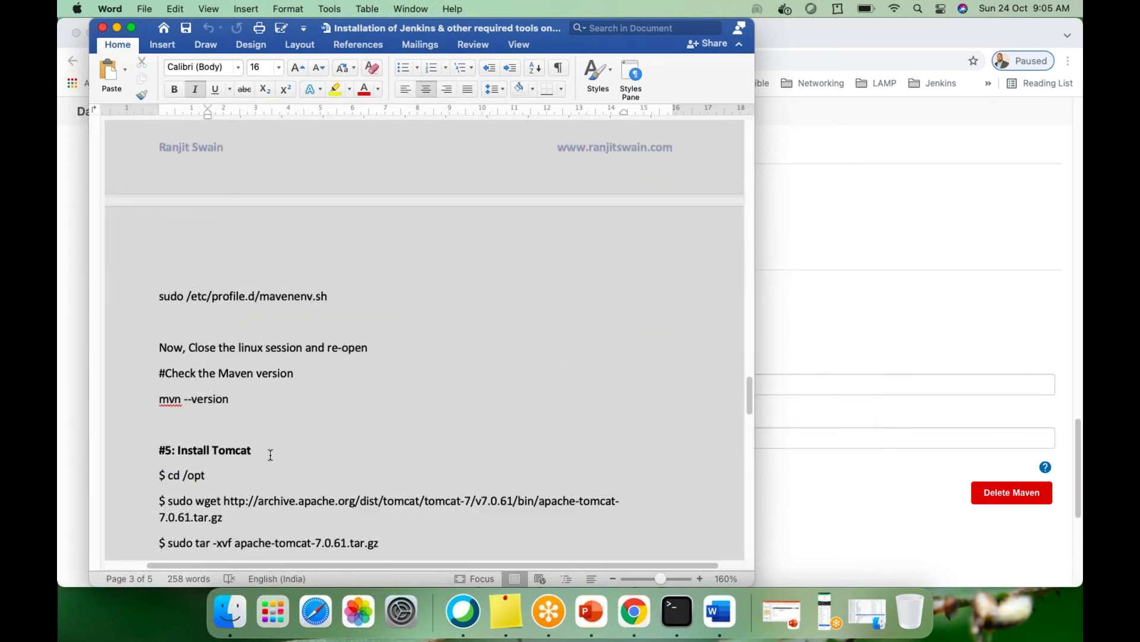
{"action": "scroll", "coordinate": [271, 454], "scroll_direction": "down", "scroll_amount": 5}
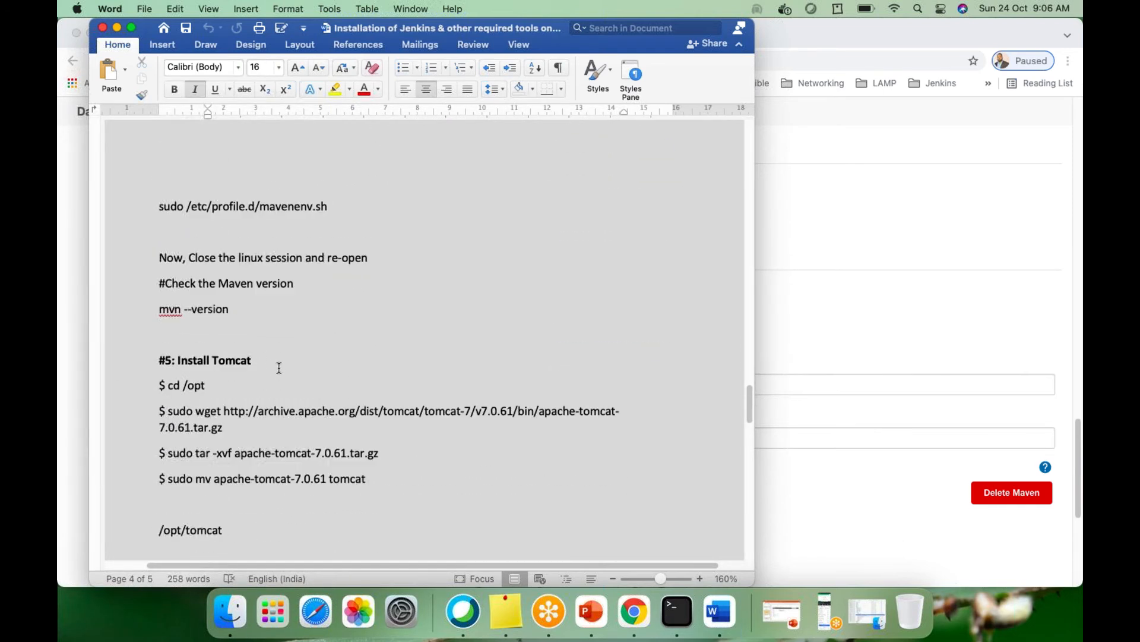
{"action": "scroll", "coordinate": [279, 368], "scroll_direction": "down", "scroll_amount": 7}
{"action": "scroll", "coordinate": [279, 368], "scroll_direction": "down", "scroll_amount": 3}
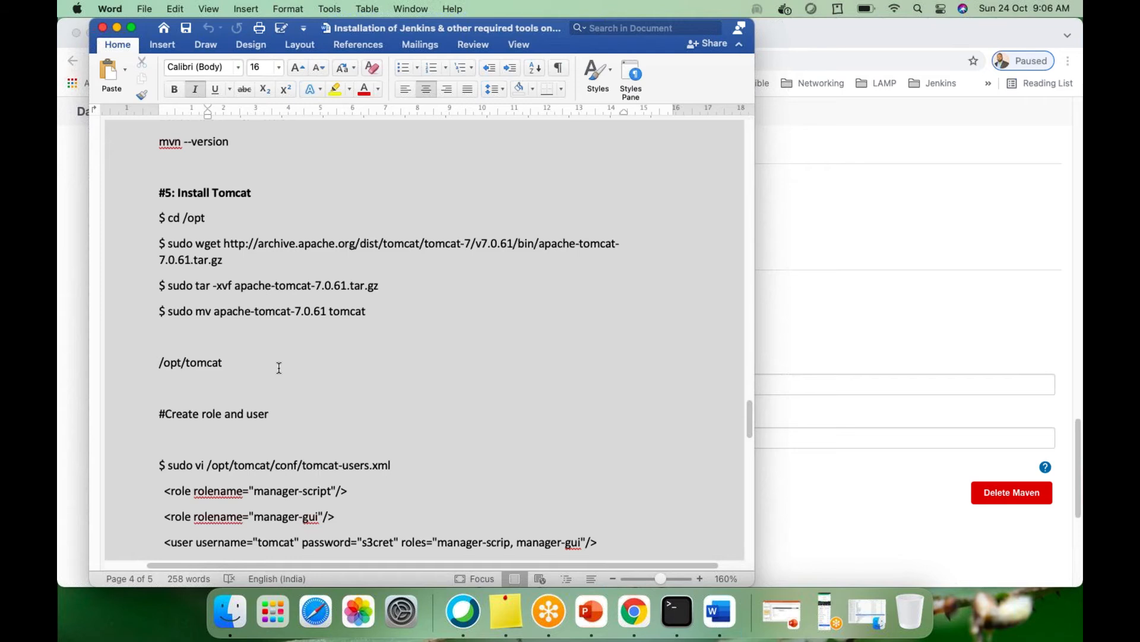
{"action": "scroll", "coordinate": [279, 368], "scroll_direction": "down", "scroll_amount": 20}
{"action": "scroll", "coordinate": [277, 368], "scroll_direction": "down", "scroll_amount": 20}
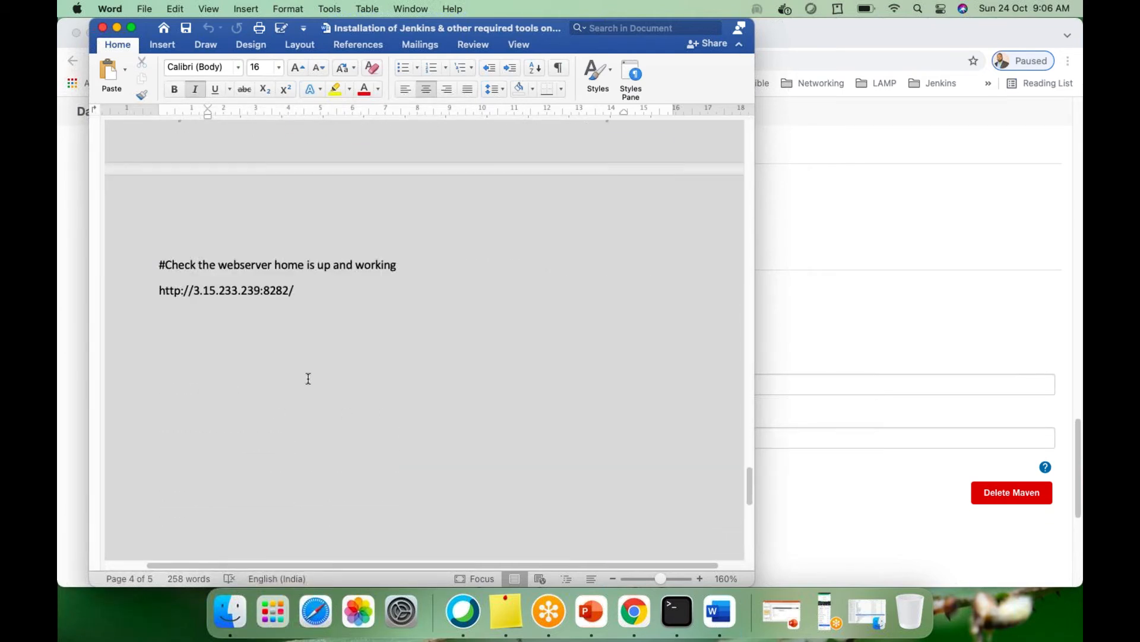
{"action": "scroll", "coordinate": [309, 379], "scroll_direction": "up", "scroll_amount": 10}
{"action": "scroll", "coordinate": [319, 370], "scroll_direction": "up", "scroll_amount": 20}
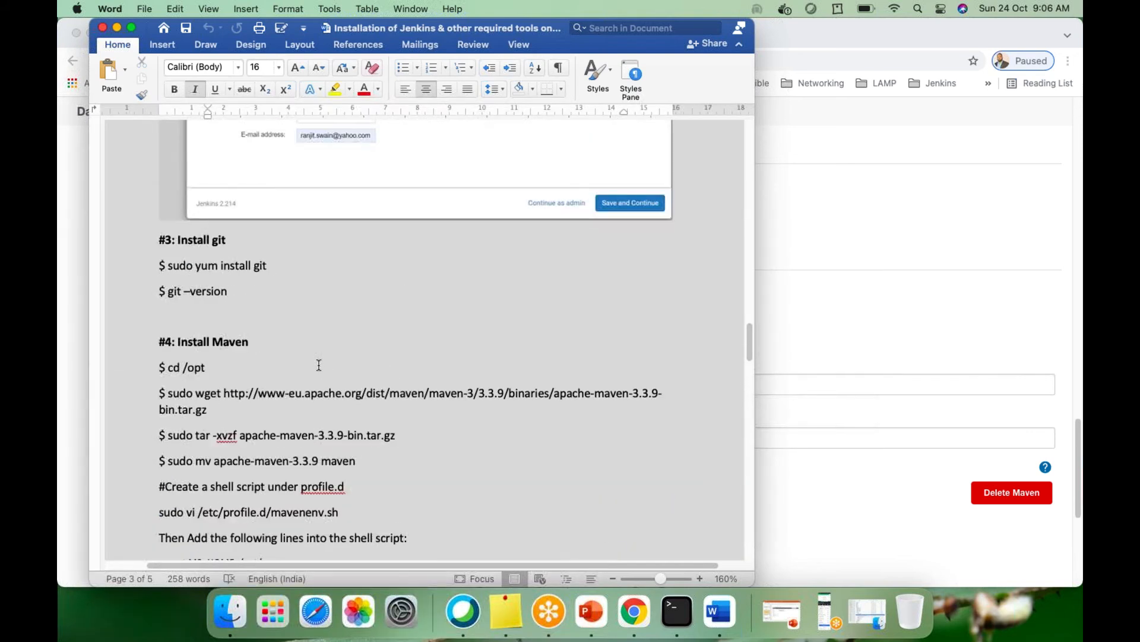
{"action": "left_click", "coordinate": [116, 28]}
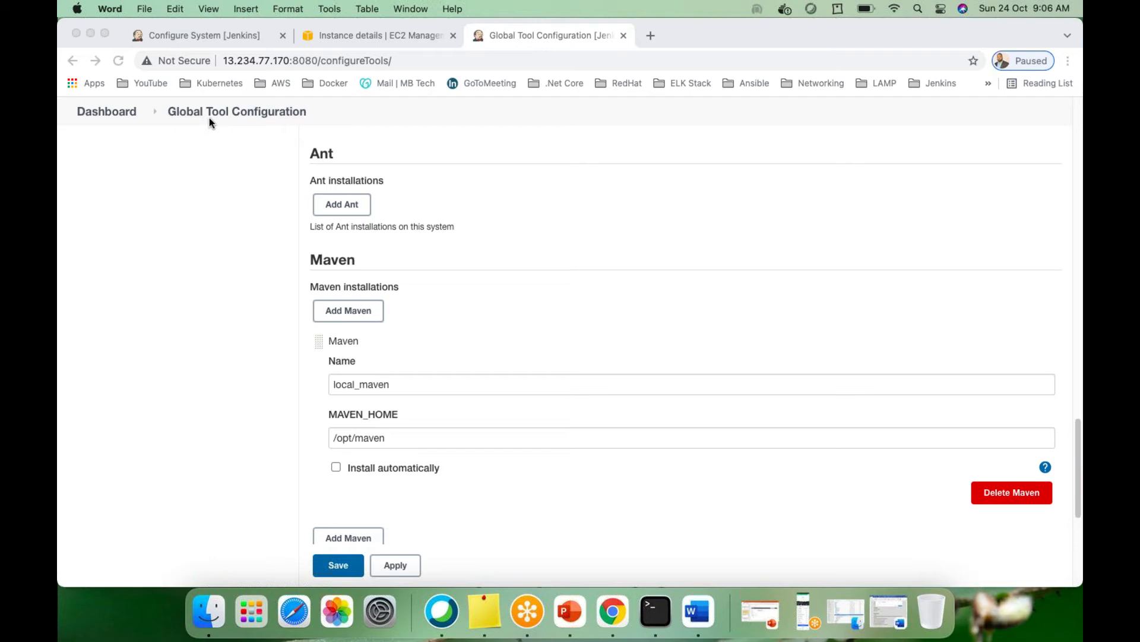
Look over the local_maven installation in Global Tool Configuration and bring the browser forward
{"action": "scroll", "coordinate": [604, 327], "scroll_direction": "down", "scroll_amount": 5}
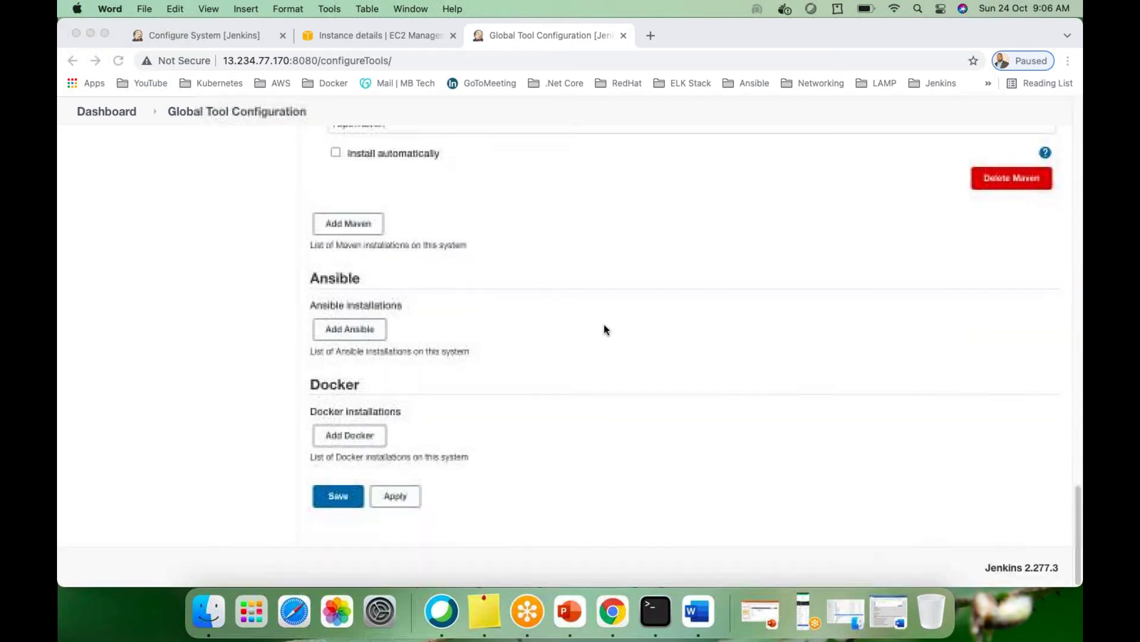
{"action": "scroll", "coordinate": [605, 328], "scroll_direction": "up", "scroll_amount": 4}
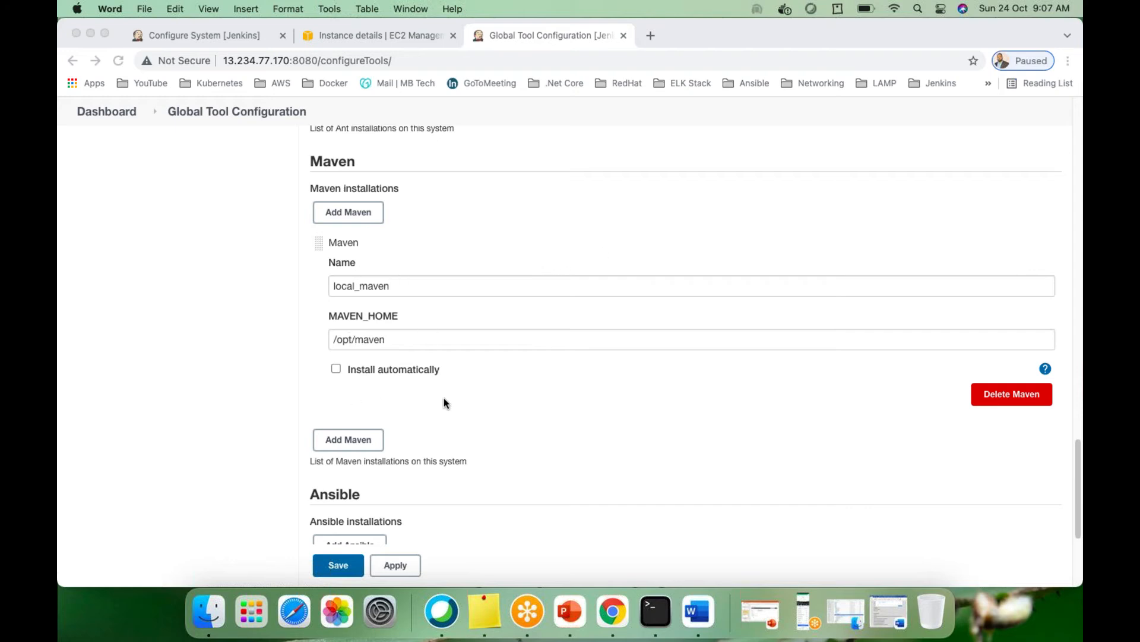
{"action": "scroll", "coordinate": [449, 394], "scroll_direction": "down", "scroll_amount": 4}
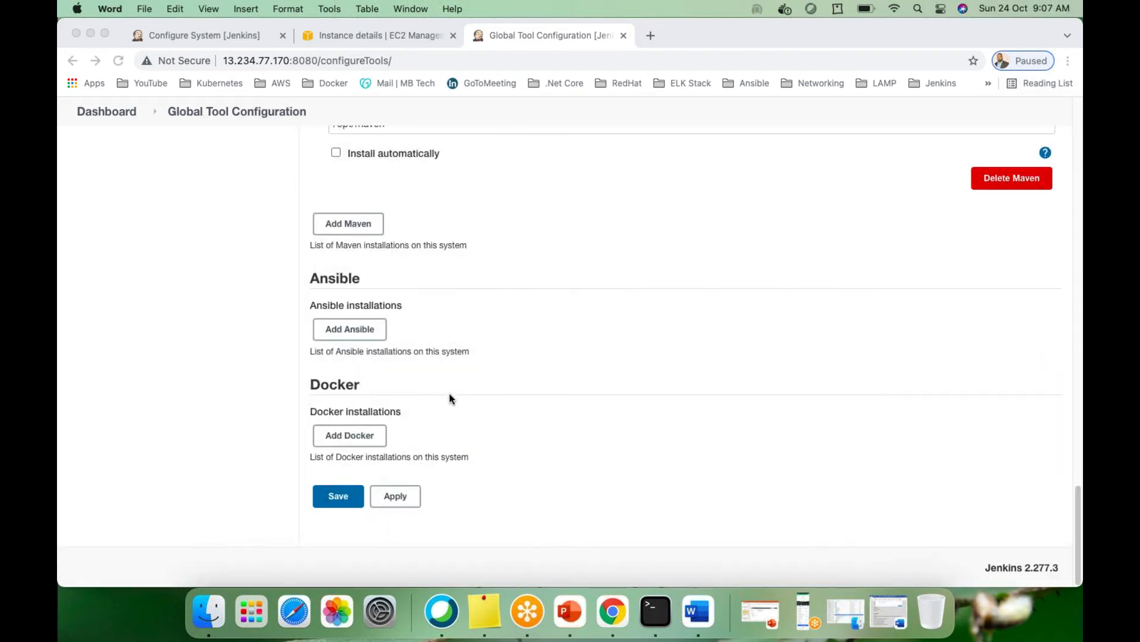
{"action": "scroll", "coordinate": [449, 394], "scroll_direction": "up", "scroll_amount": 8}
{"action": "scroll", "coordinate": [587, 348], "scroll_direction": "down", "scroll_amount": 5}
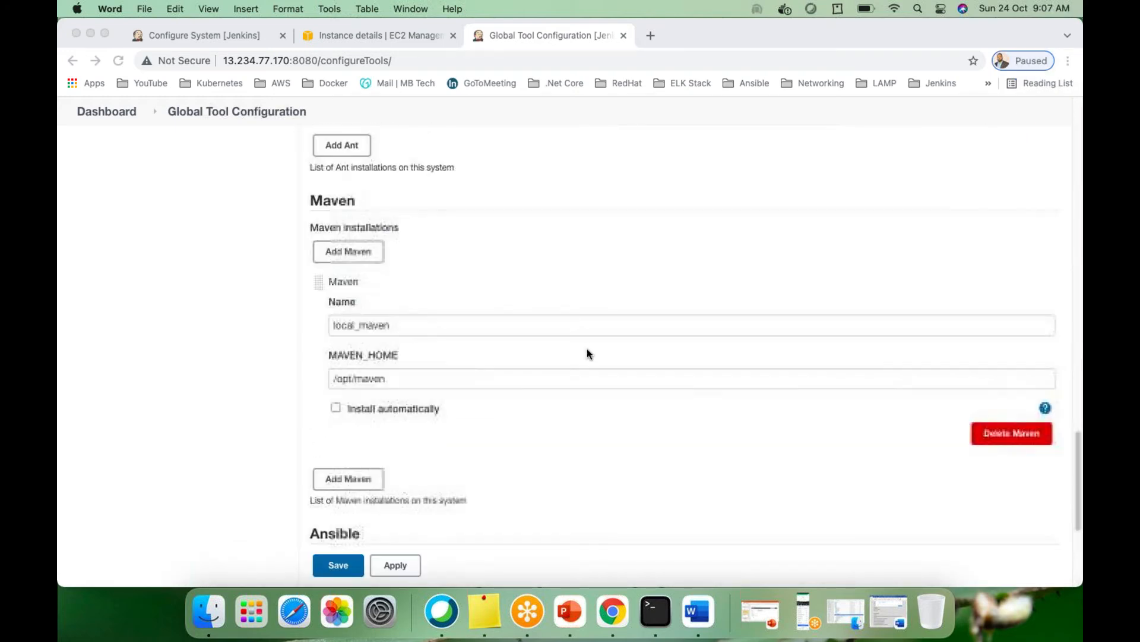
{"action": "scroll", "coordinate": [587, 354], "scroll_direction": "down", "scroll_amount": 4}
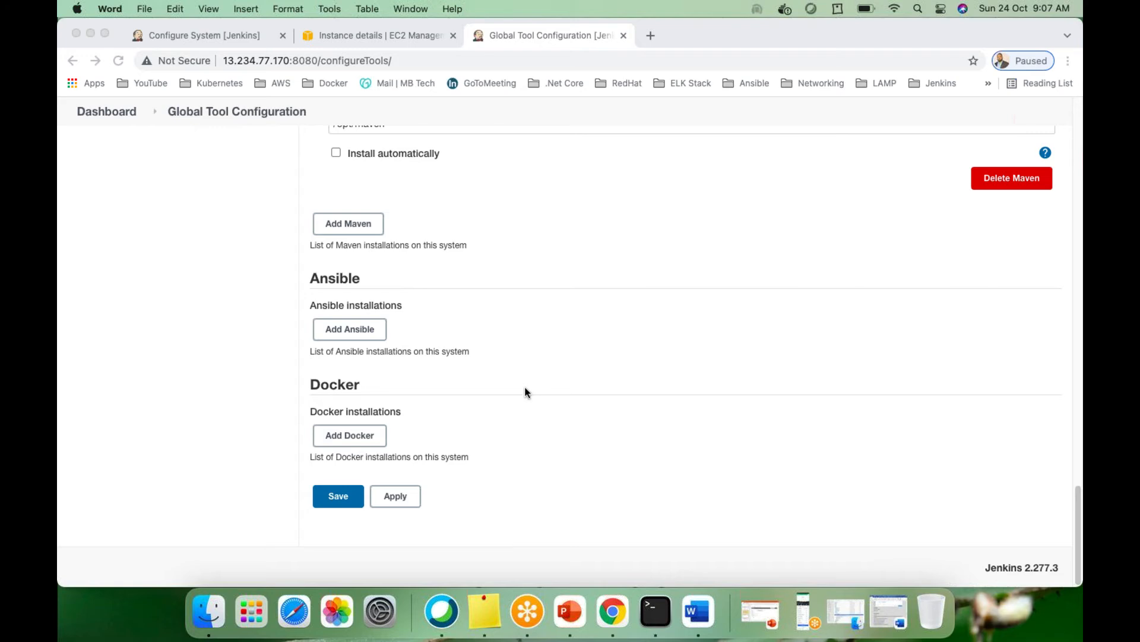
{"action": "scroll", "coordinate": [489, 354], "scroll_direction": "up", "scroll_amount": 7}
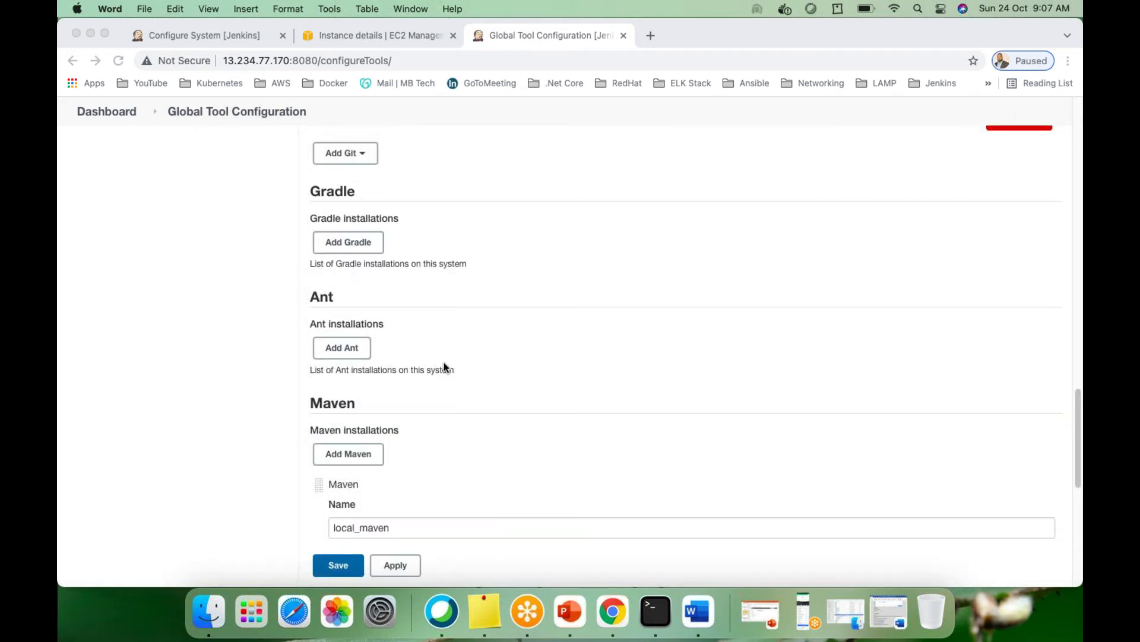
{"action": "scroll", "coordinate": [446, 366], "scroll_direction": "down", "scroll_amount": 7}
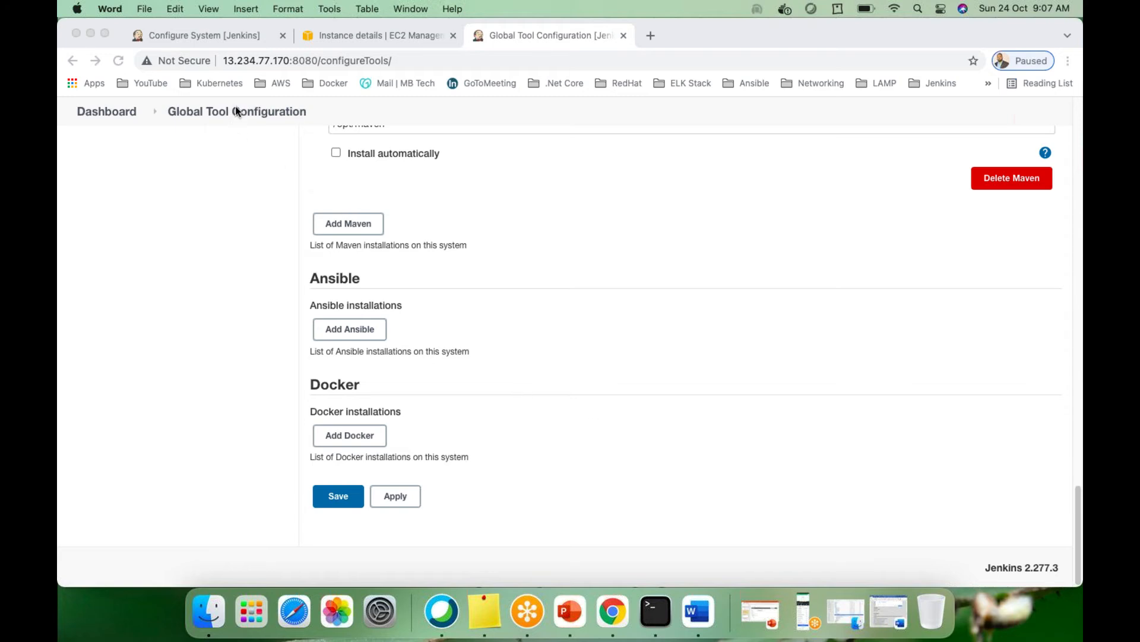
{"action": "left_click", "coordinate": [211, 112]}
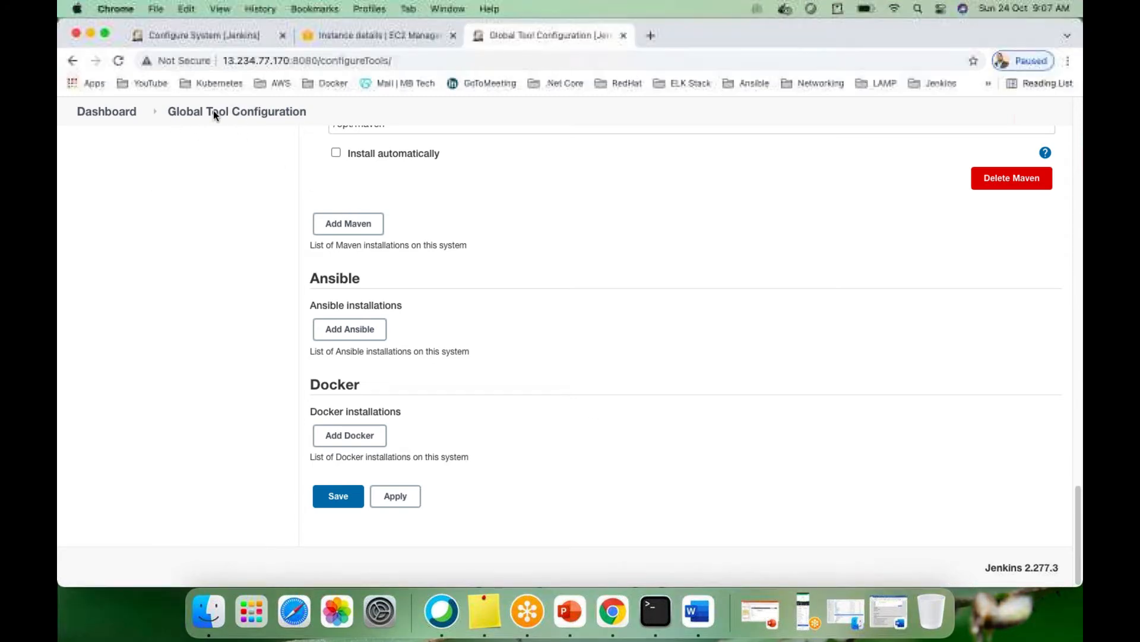
Reload Global Tool Configuration, go to Manage Jenkins and open Manage Plugins
{"action": "left_click", "coordinate": [217, 115]}
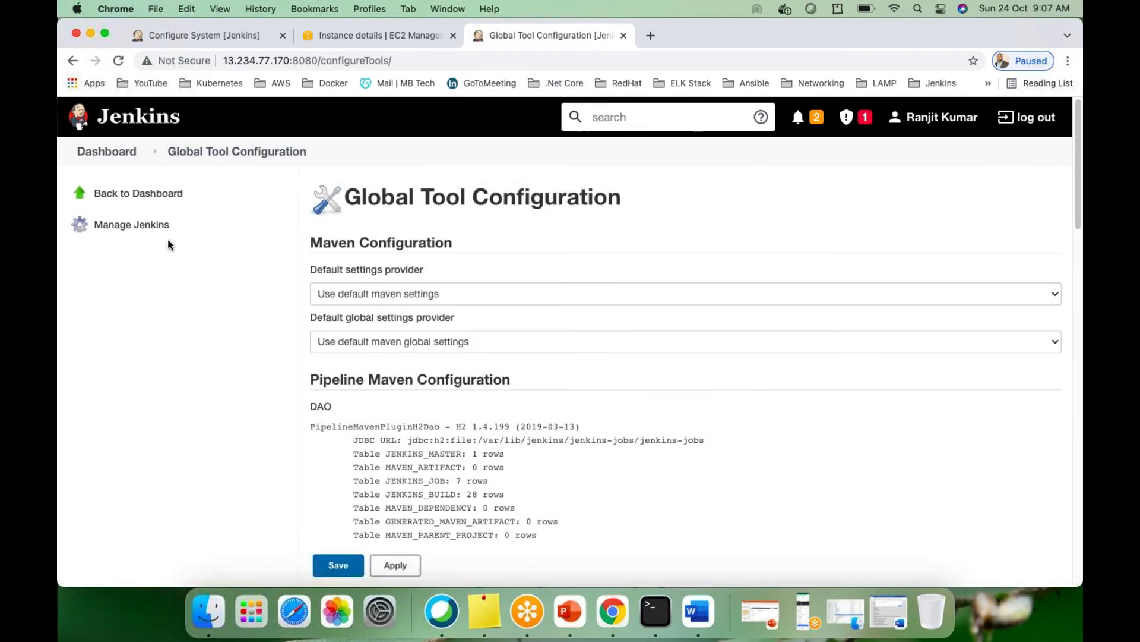
{"action": "left_click", "coordinate": [121, 226]}
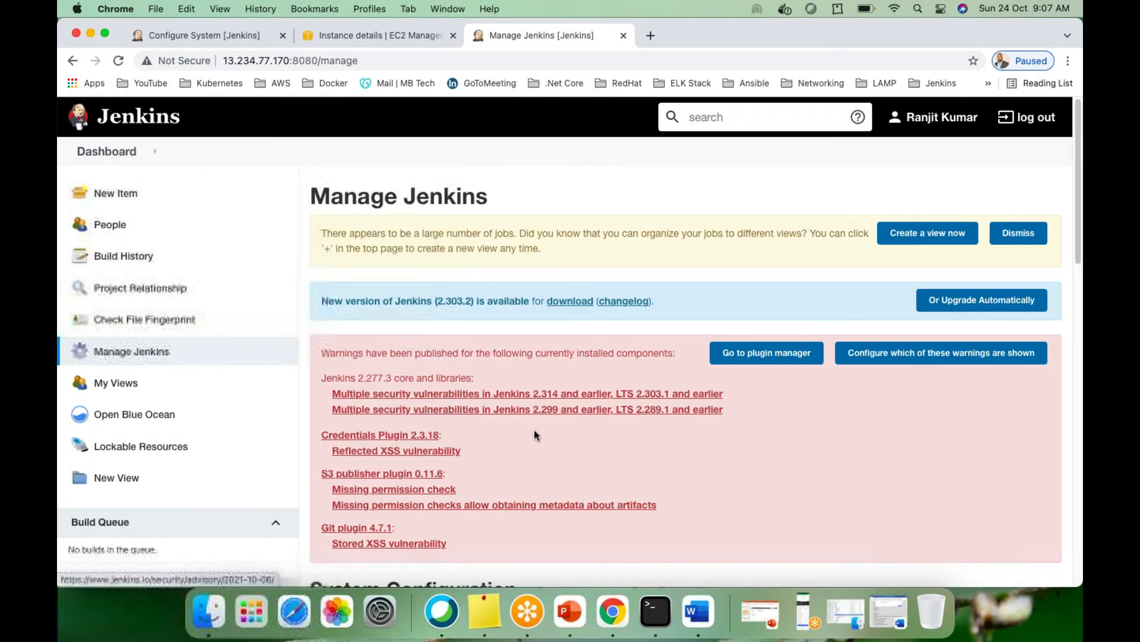
{"action": "scroll", "coordinate": [534, 433], "scroll_direction": "down", "scroll_amount": 10}
{"action": "scroll", "coordinate": [544, 404], "scroll_direction": "up", "scroll_amount": 5}
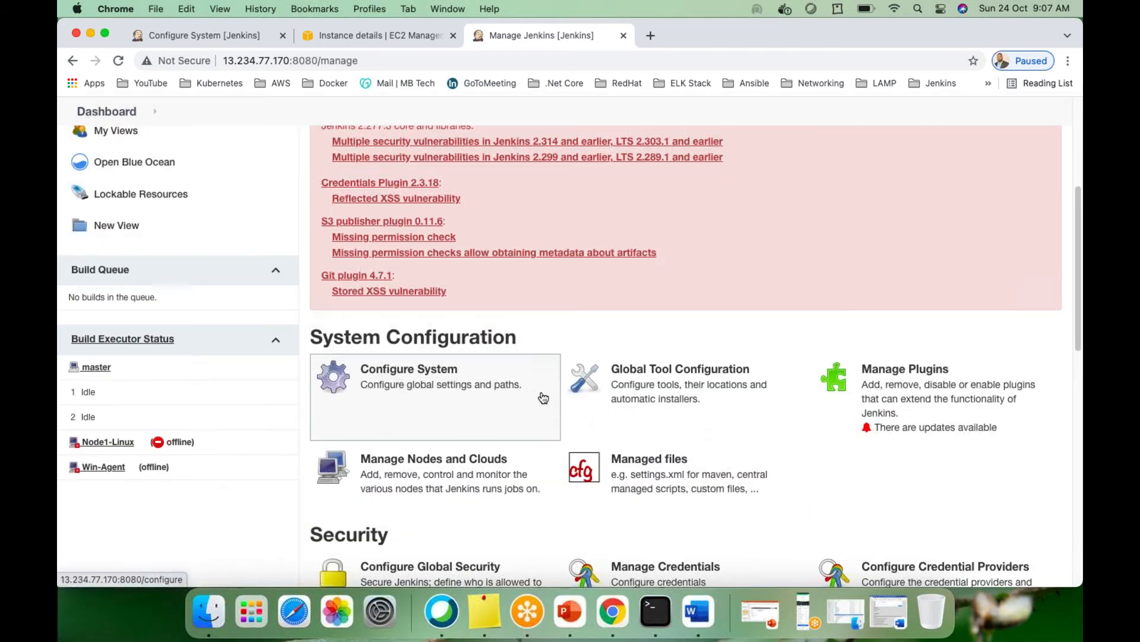
{"action": "scroll", "coordinate": [675, 403], "scroll_direction": "down", "scroll_amount": 1}
{"action": "scroll", "coordinate": [676, 404], "scroll_direction": "down", "scroll_amount": 1}
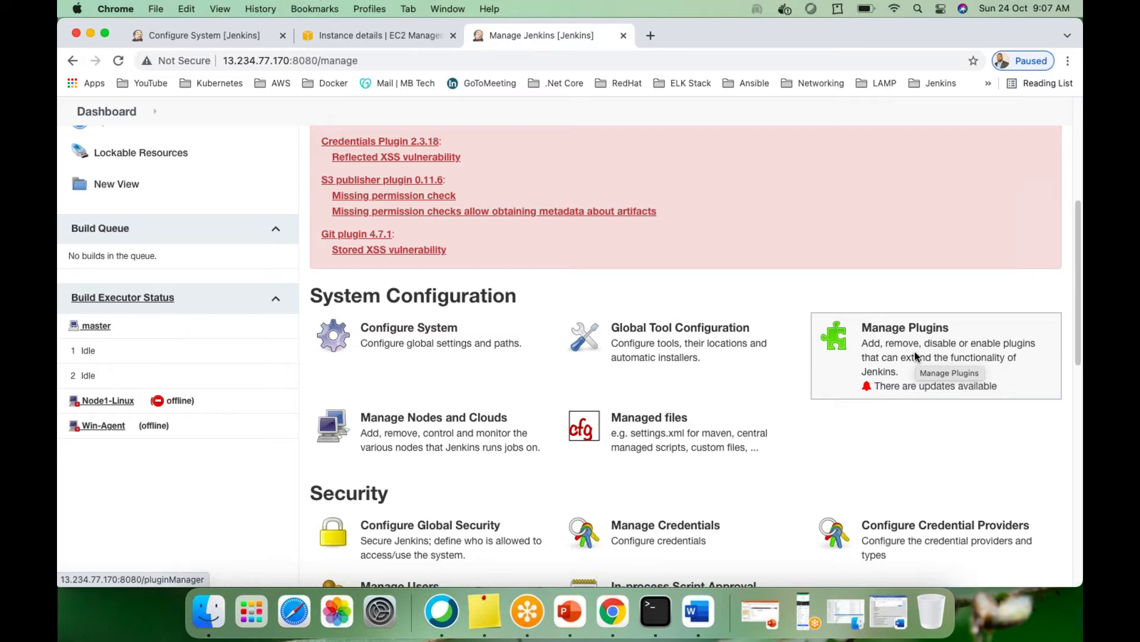
{"action": "left_click", "coordinate": [899, 341]}
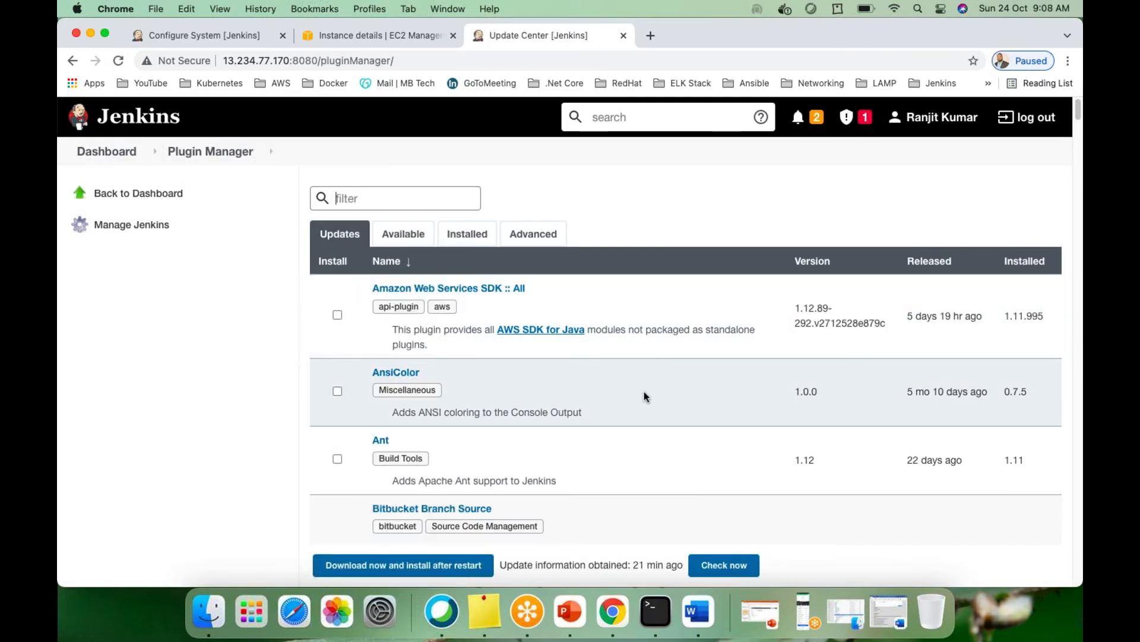
Scroll through plugin updates such as Amazon Web Services SDK, AnsiColor and Ant, then view Installed
{"action": "scroll", "coordinate": [648, 389], "scroll_direction": "down", "scroll_amount": 5}
{"action": "scroll", "coordinate": [641, 410], "scroll_direction": "up", "scroll_amount": 5}
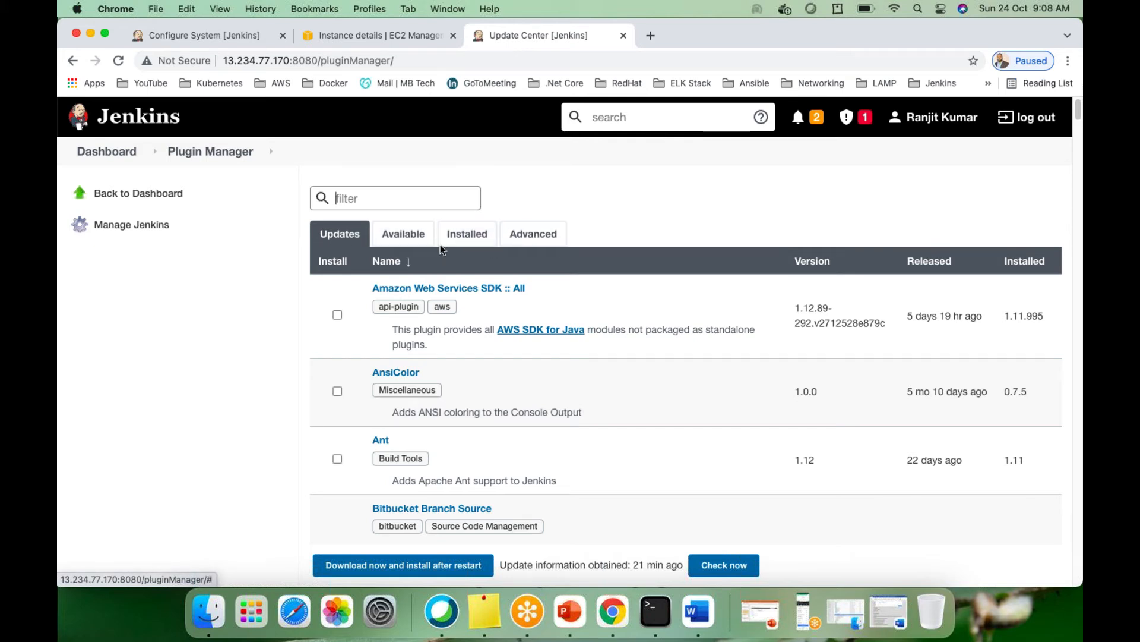
{"action": "scroll", "coordinate": [487, 404], "scroll_direction": "down", "scroll_amount": 15}
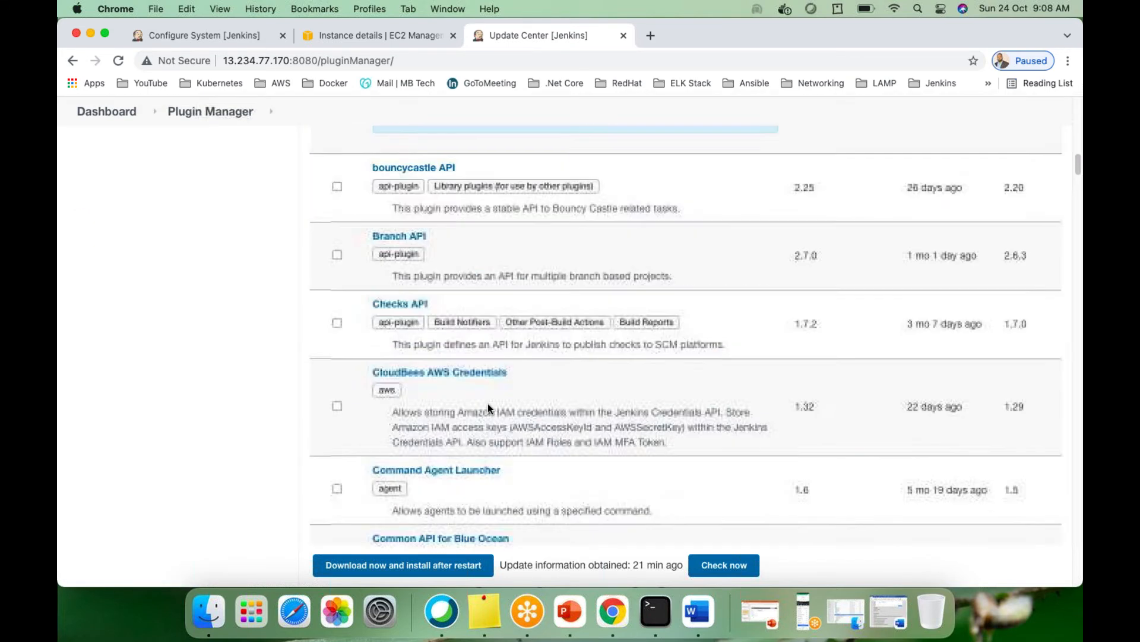
{"action": "scroll", "coordinate": [487, 404], "scroll_direction": "down", "scroll_amount": 20}
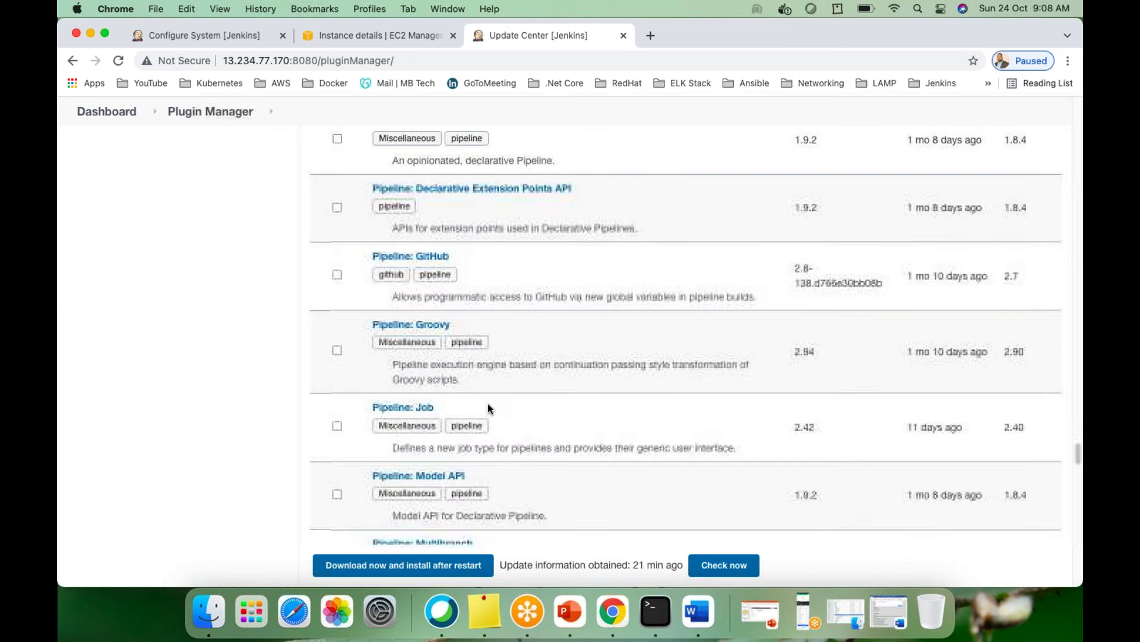
{"action": "scroll", "coordinate": [491, 404], "scroll_direction": "down", "scroll_amount": 5}
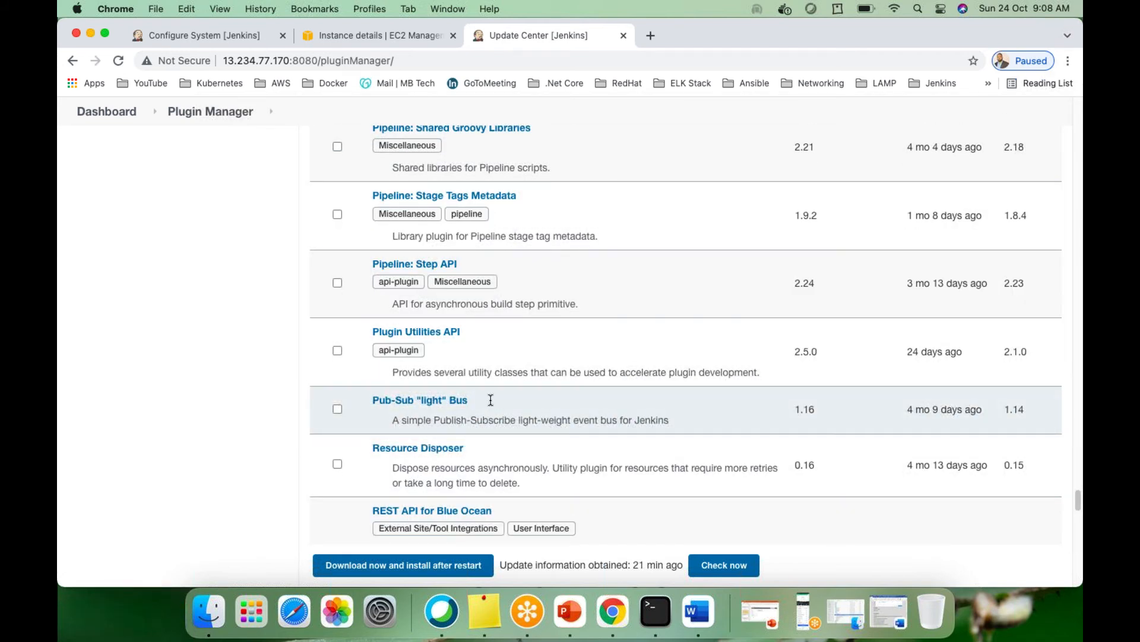
{"action": "scroll", "coordinate": [491, 400], "scroll_direction": "up", "scroll_amount": 20}
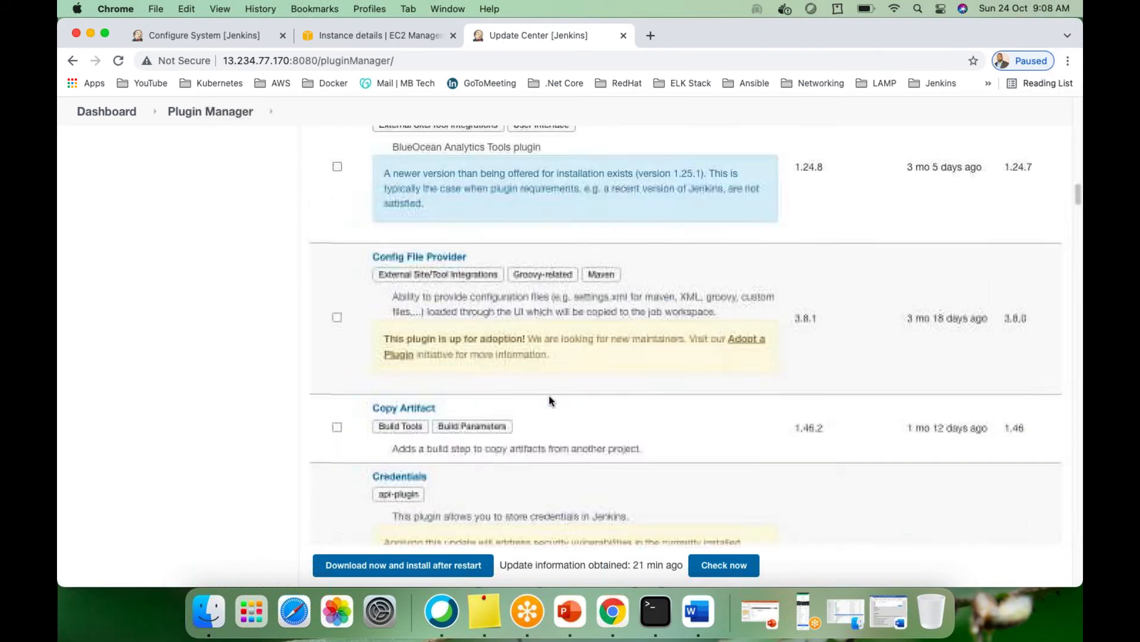
{"action": "scroll", "coordinate": [549, 404], "scroll_direction": "up", "scroll_amount": 15}
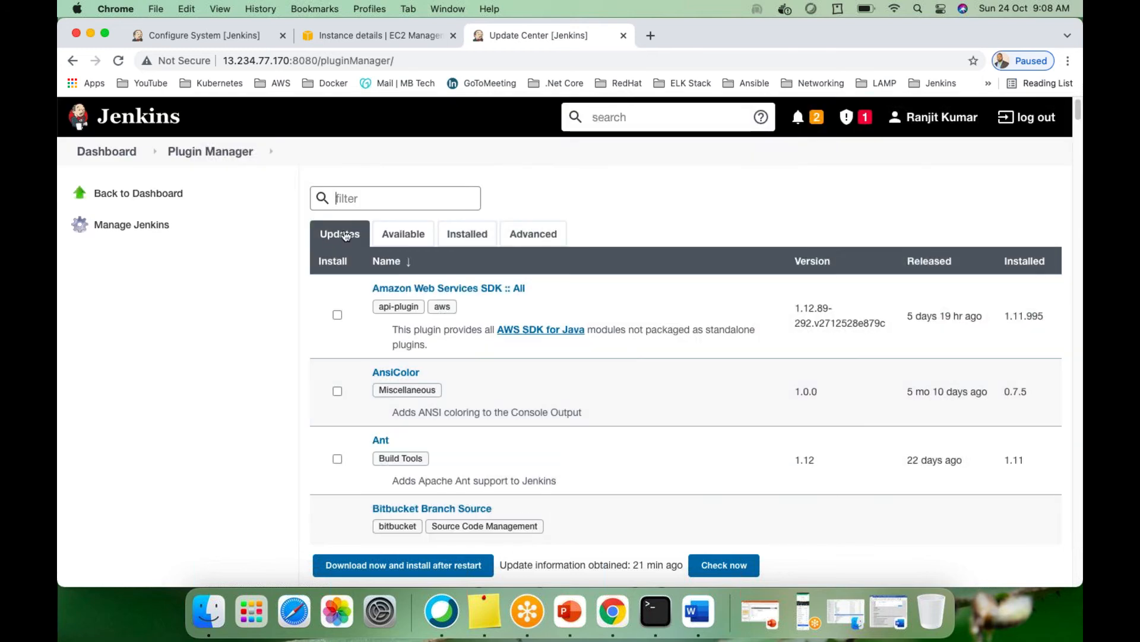
{"action": "left_click", "coordinate": [466, 240]}
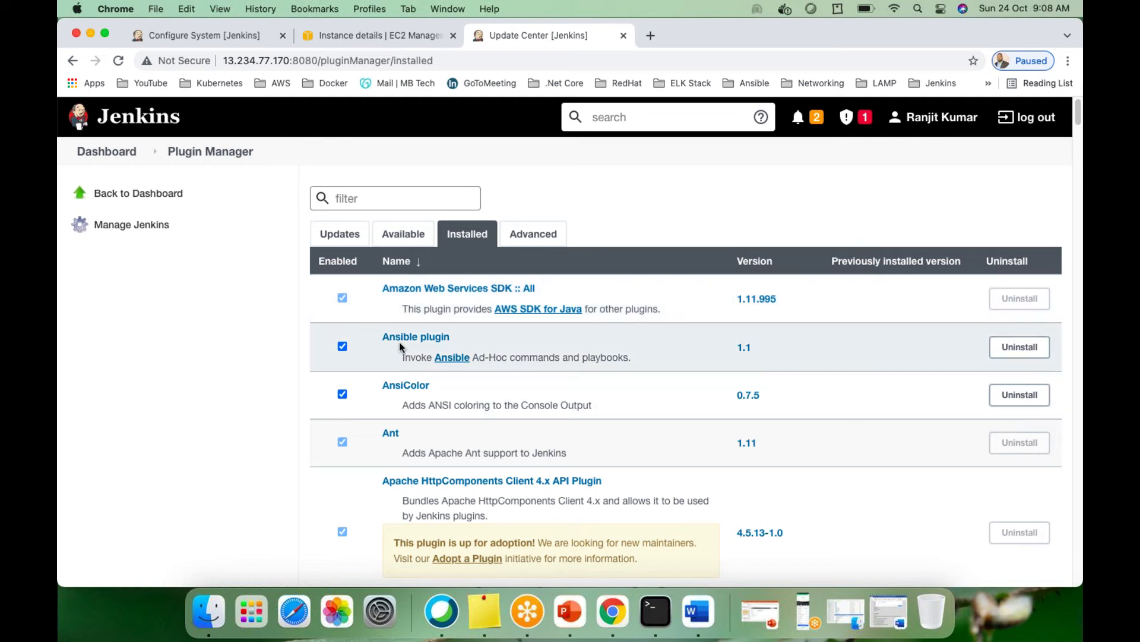
Scroll through installed plugins like Ansible plugin 1.1 and Ant 1.11, then view Available plugins
{"action": "scroll", "coordinate": [416, 346], "scroll_direction": "down", "scroll_amount": 2}
{"action": "scroll", "coordinate": [416, 349], "scroll_direction": "down", "scroll_amount": 10}
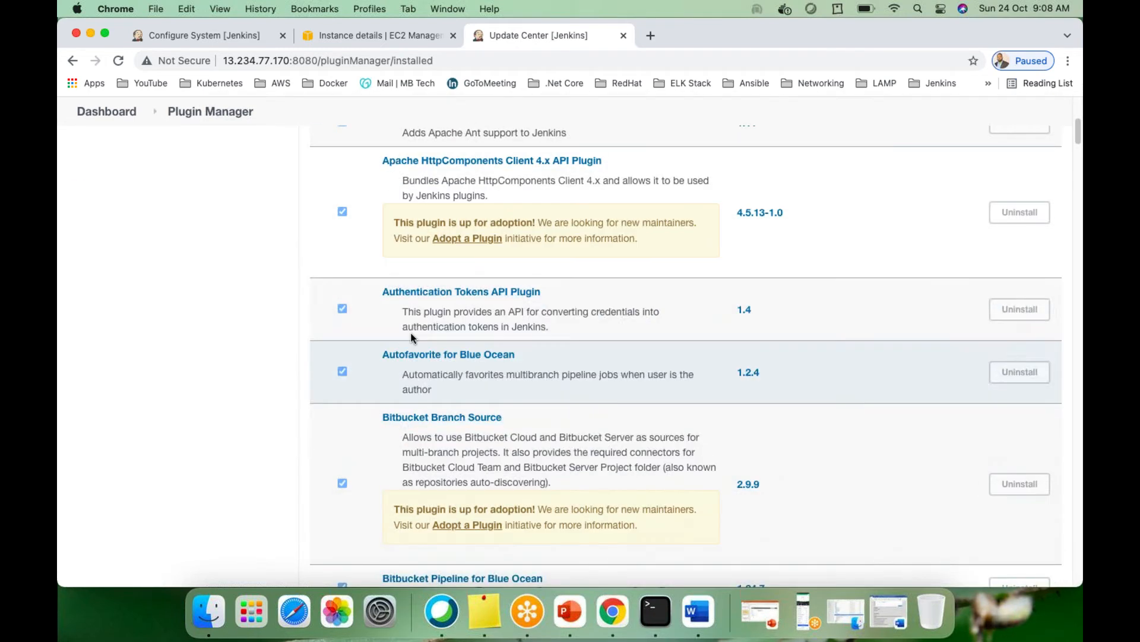
{"action": "scroll", "coordinate": [397, 319], "scroll_direction": "down", "scroll_amount": 2}
{"action": "scroll", "coordinate": [378, 349], "scroll_direction": "down", "scroll_amount": 14}
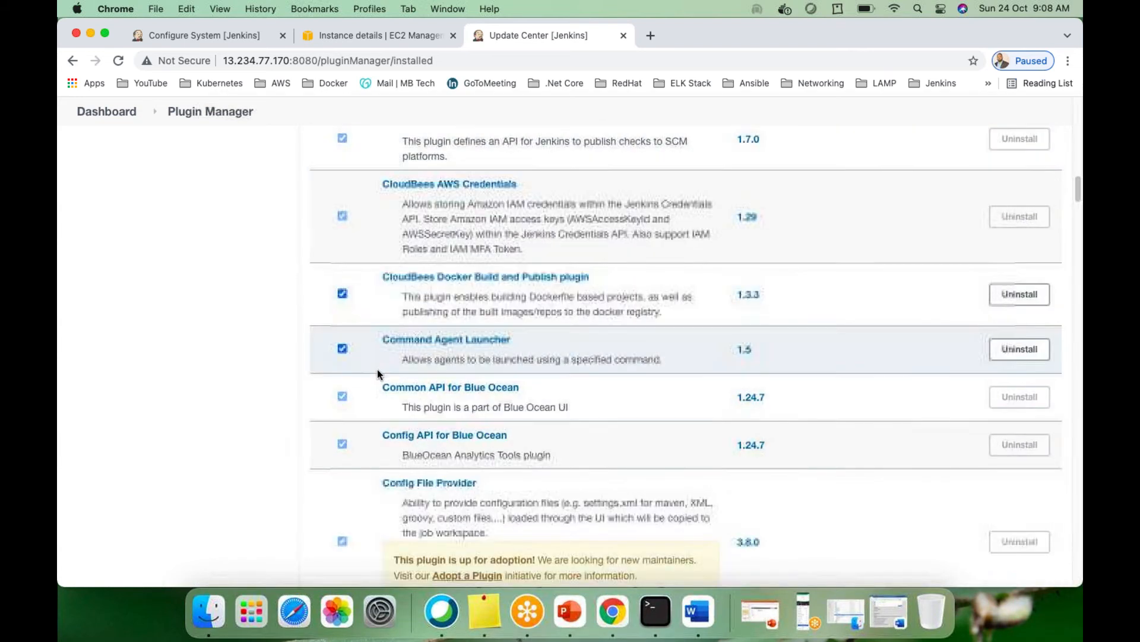
{"action": "scroll", "coordinate": [417, 328], "scroll_direction": "down", "scroll_amount": 20}
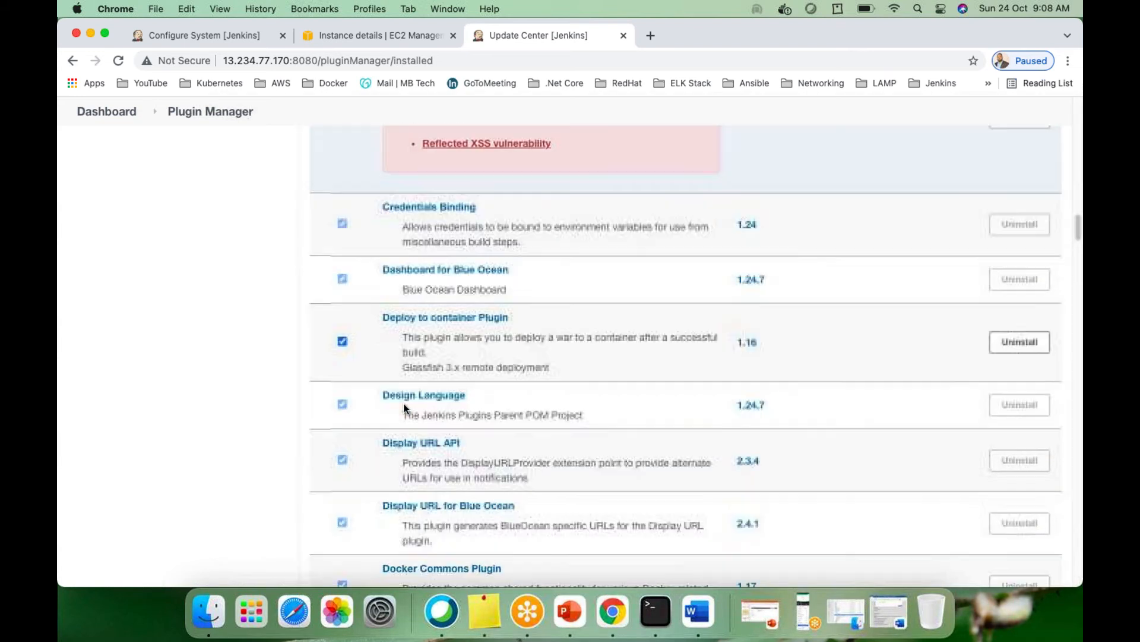
{"action": "scroll", "coordinate": [404, 407], "scroll_direction": "down", "scroll_amount": 20}
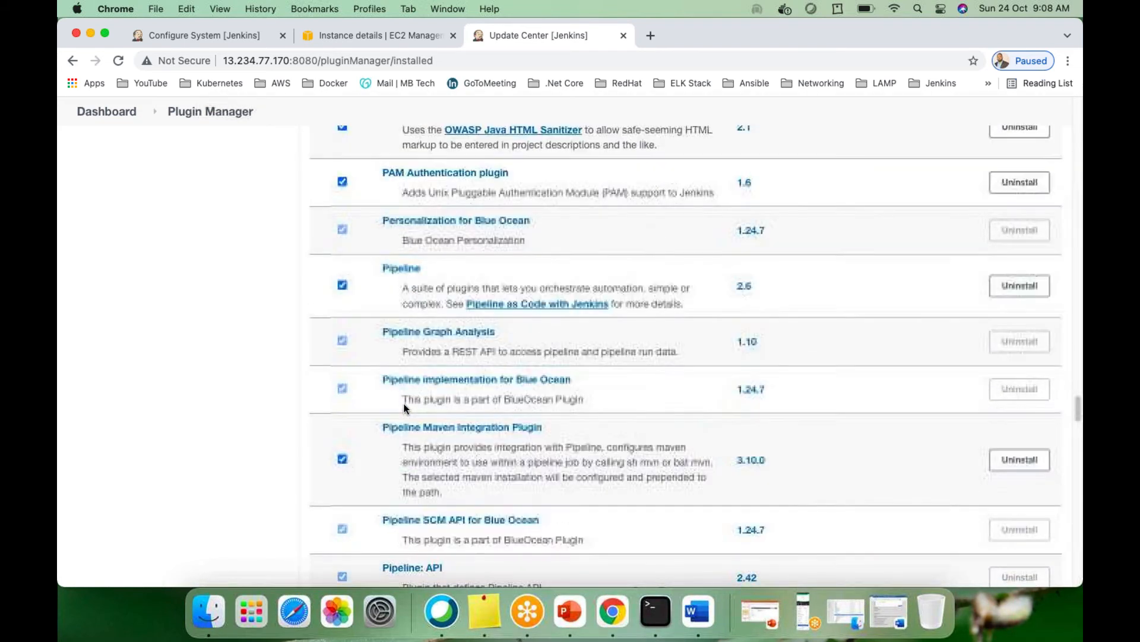
{"action": "scroll", "coordinate": [405, 404], "scroll_direction": "up", "scroll_amount": 20}
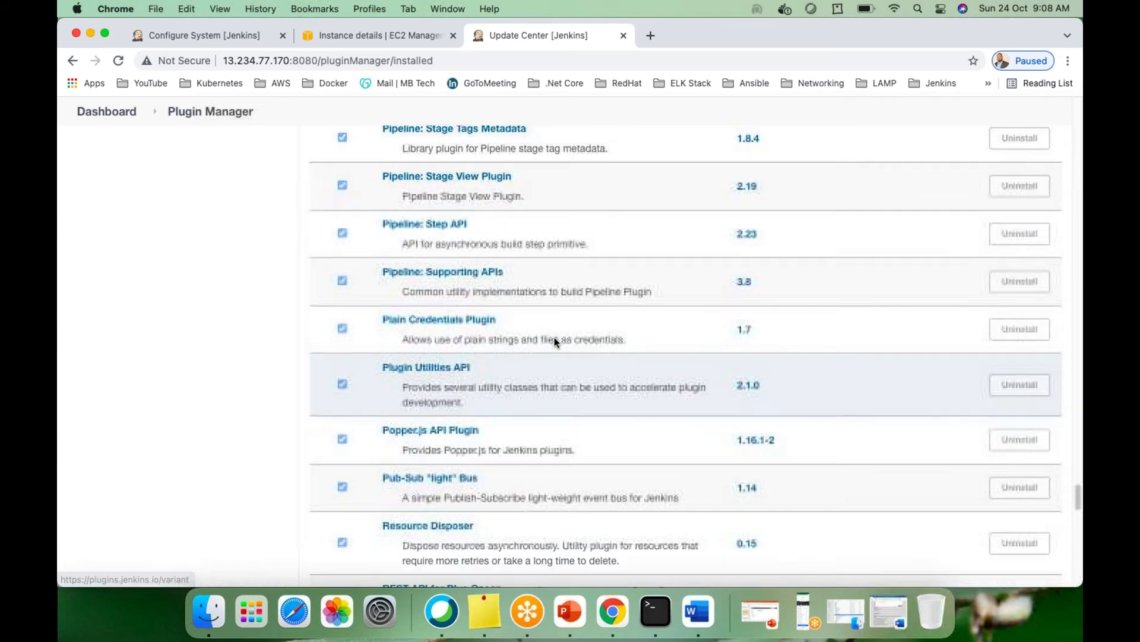
{"action": "scroll", "coordinate": [573, 337], "scroll_direction": "up", "scroll_amount": 20}
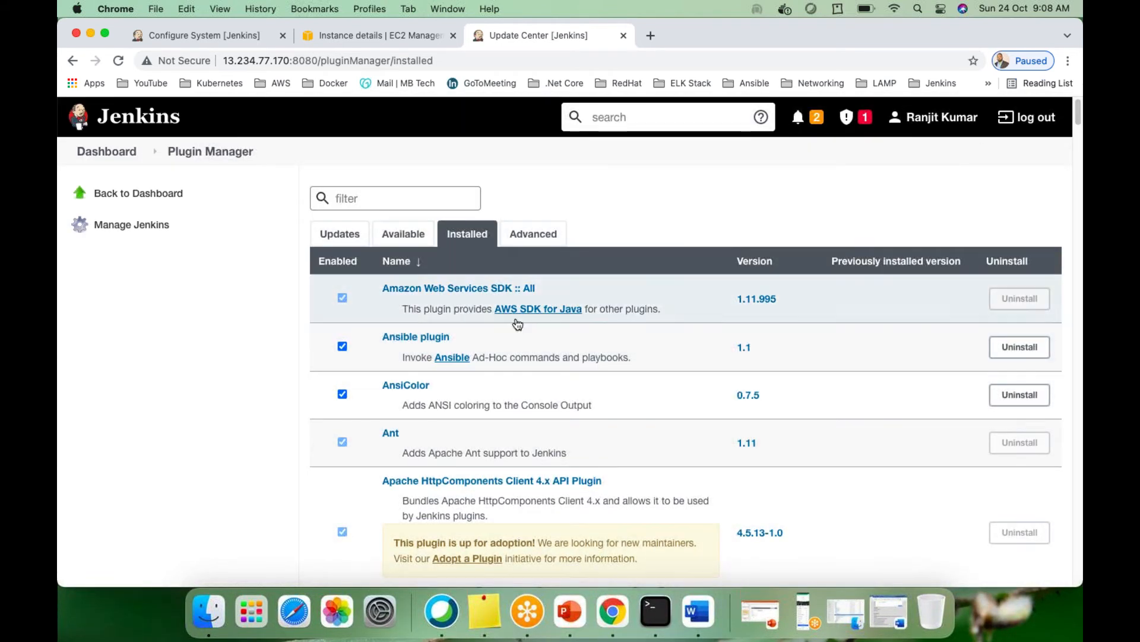
{"action": "left_click", "coordinate": [402, 236]}
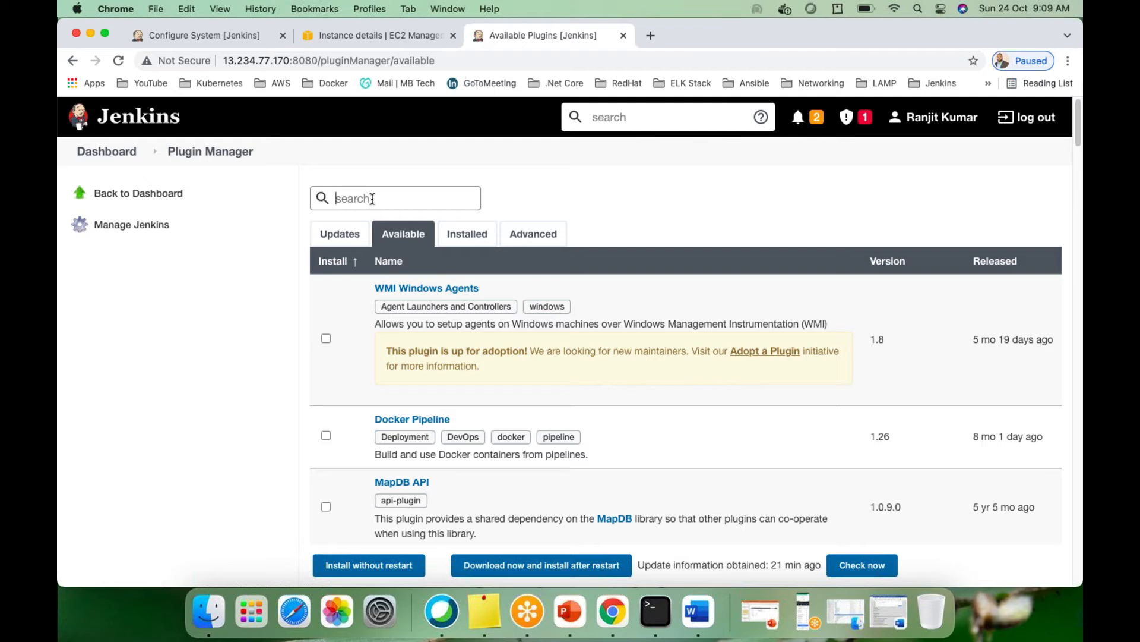
Search available plugins for msbuild and tick MSBuild 1.30 for installation
{"action": "type", "text": "msbuild"}
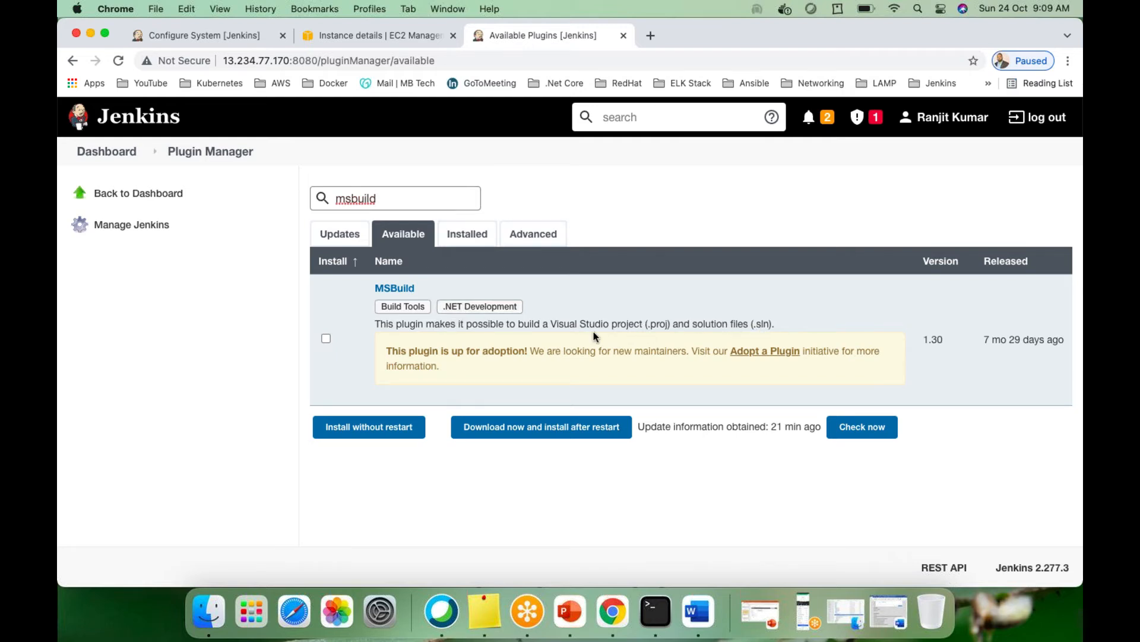
{"action": "left_click", "coordinate": [327, 339]}
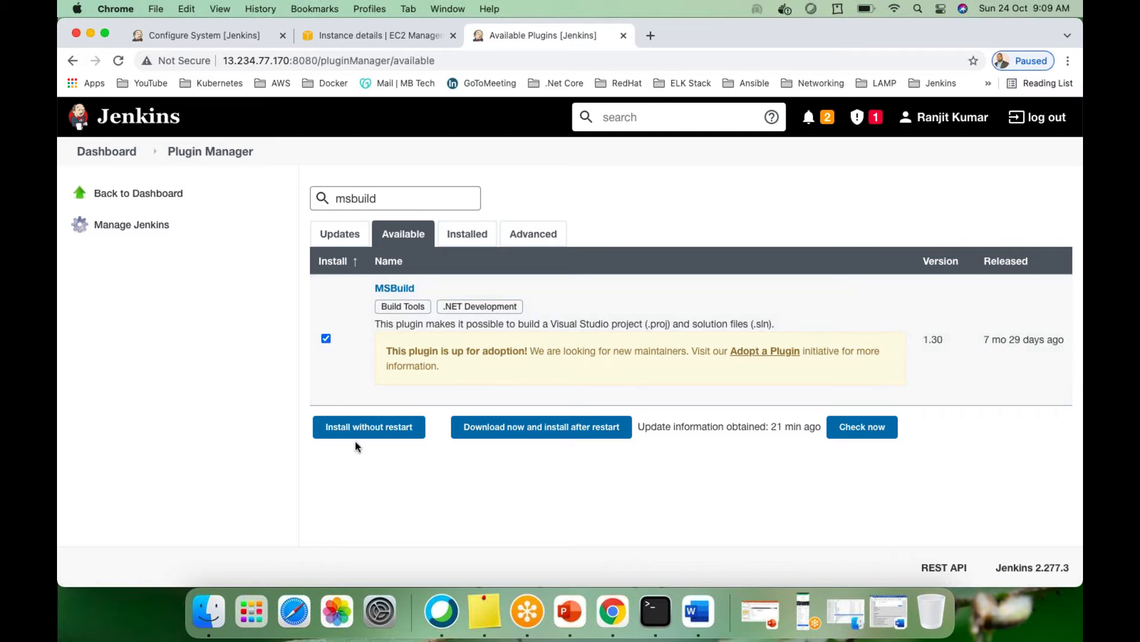
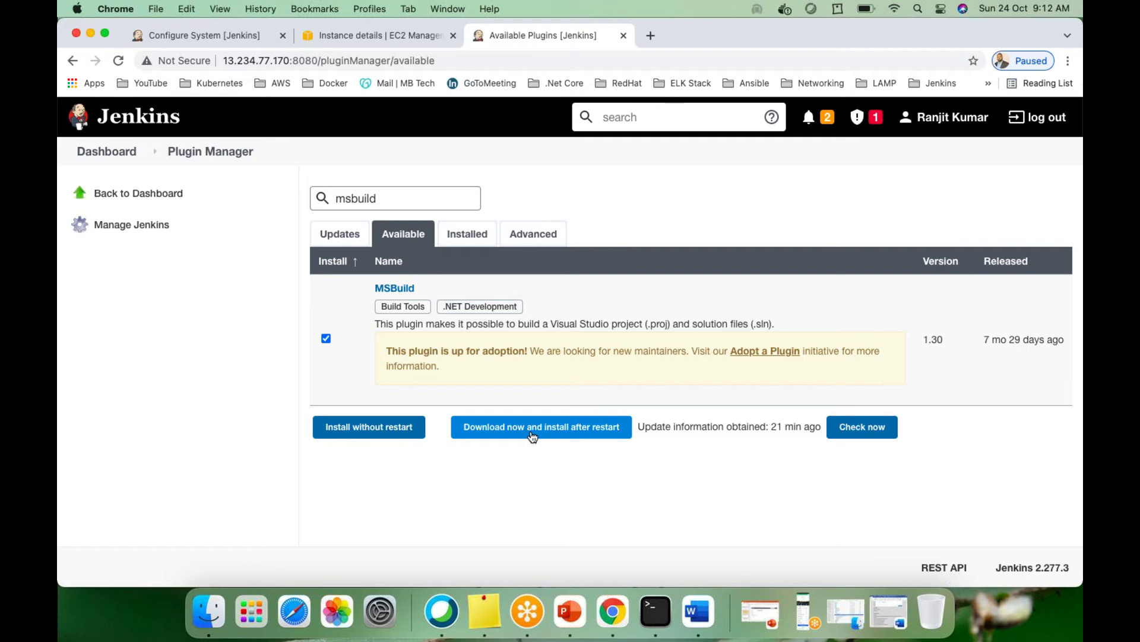
Install MSBuild 1.30 without restarting and watch the Update Center report Success
{"action": "left_click", "coordinate": [371, 431]}
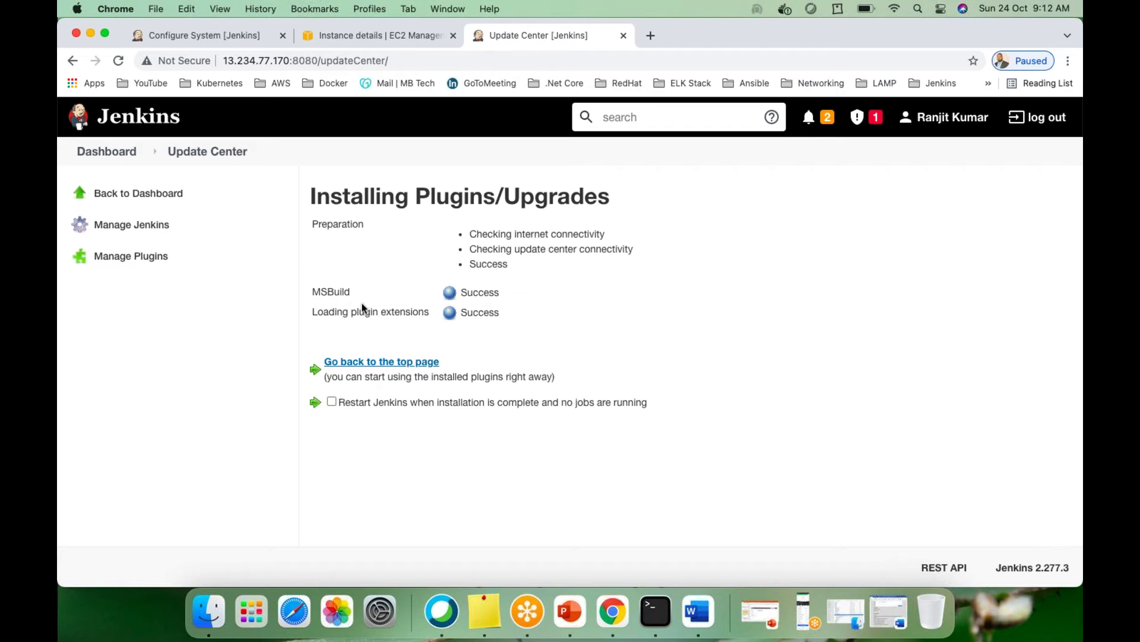
{"action": "left_click_drag", "start_coordinate": [331, 378], "coordinate": [549, 376]}
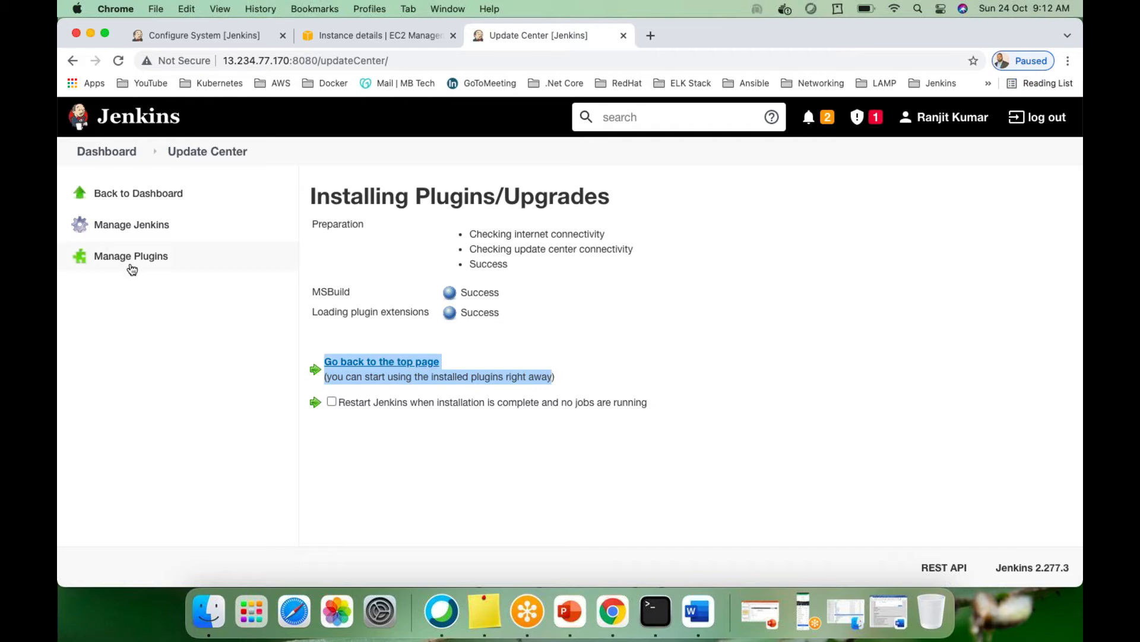
{"action": "left_click", "coordinate": [523, 300]}
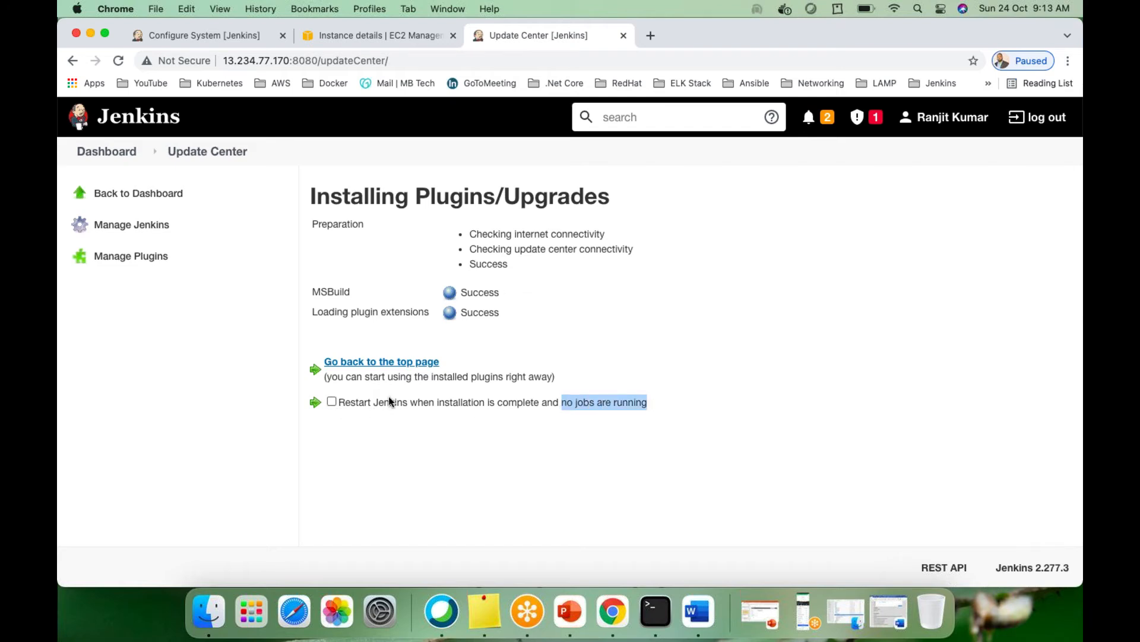
Enable restart after installation and reload until the Jenkins sign-in page returns
{"action": "left_click", "coordinate": [331, 403]}
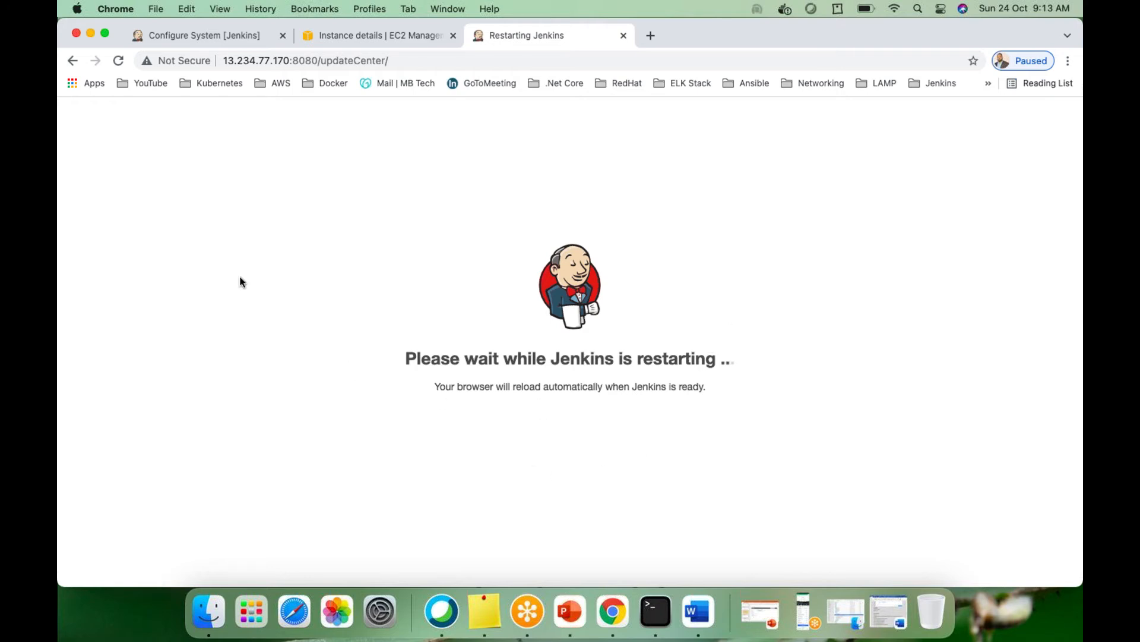
{"action": "left_click", "coordinate": [120, 61]}
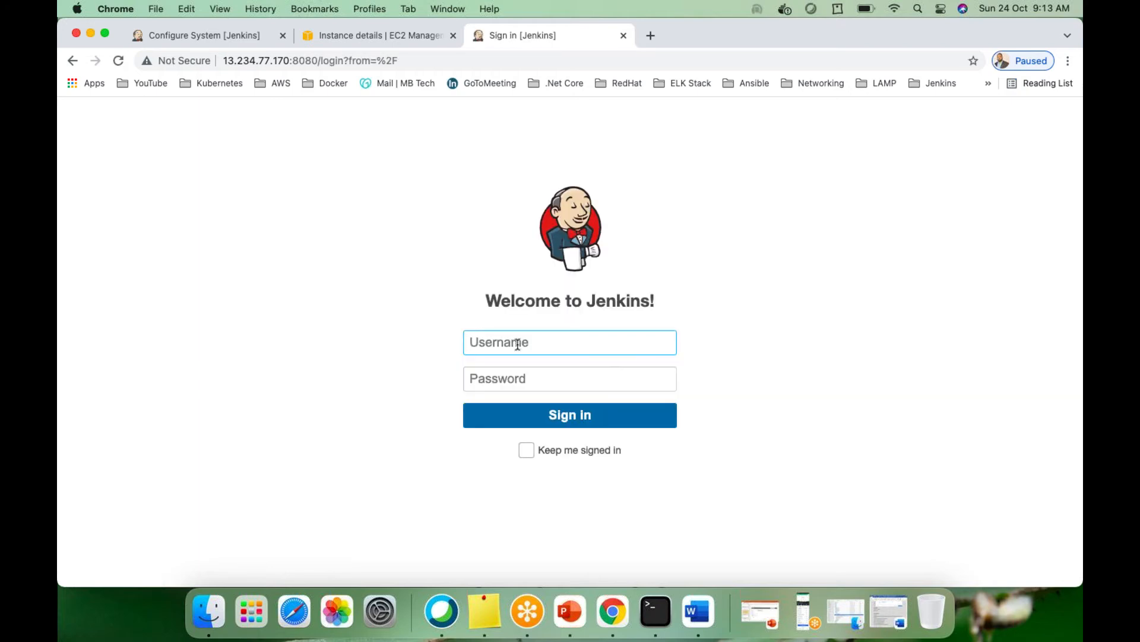
Sign in with the administrator username and password to reach the dashboard
{"action": "type", "text": "ranjit4jenkins"}
{"action": "key", "text": "Tab"}
{"action": "type", "text": "******"}
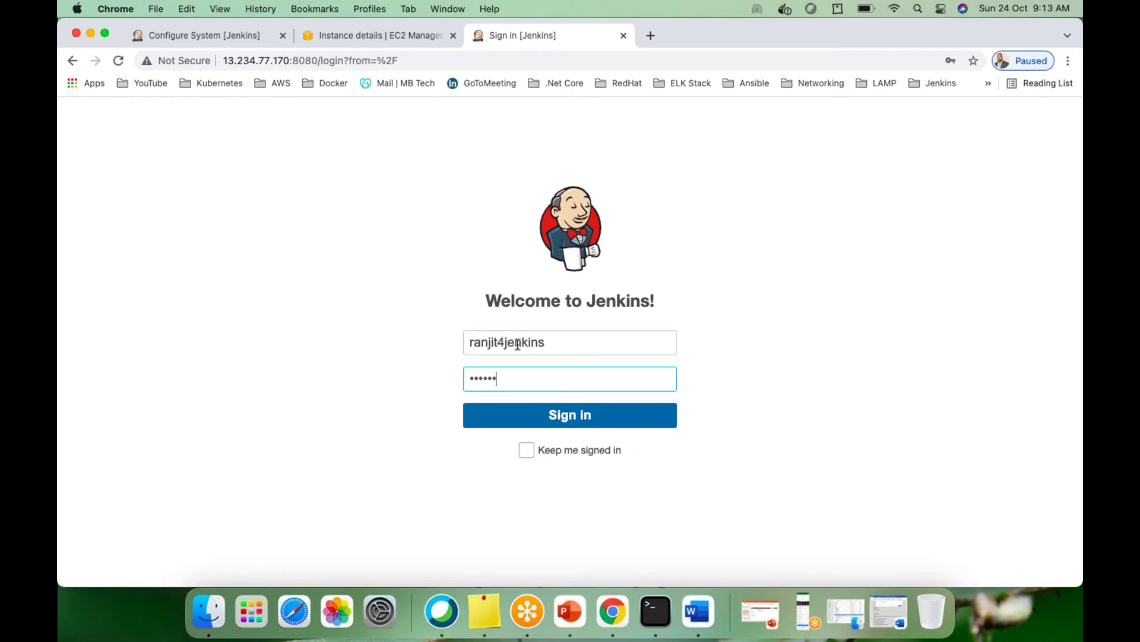
{"action": "type", "text": "********"}
{"action": "key", "text": "Return"}
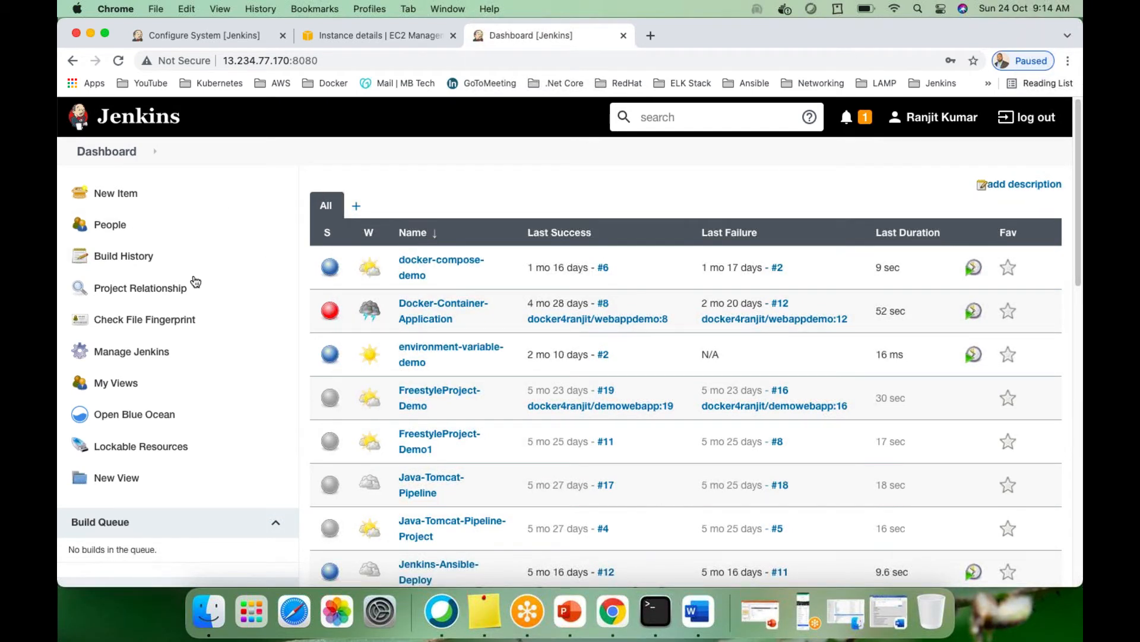
Filter installed plugins for msbui and confirm MSBuild Plugin 1.30 is enabled
{"action": "left_click", "coordinate": [132, 353]}
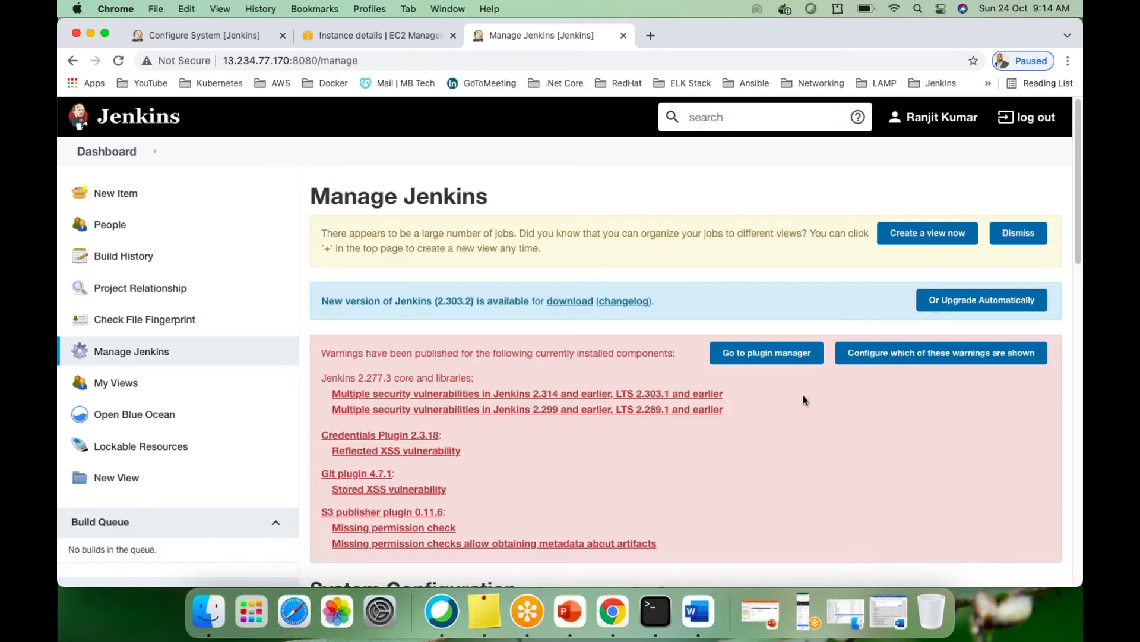
{"action": "scroll", "coordinate": [665, 358], "scroll_direction": "down", "scroll_amount": 8}
{"action": "left_click", "coordinate": [906, 205]}
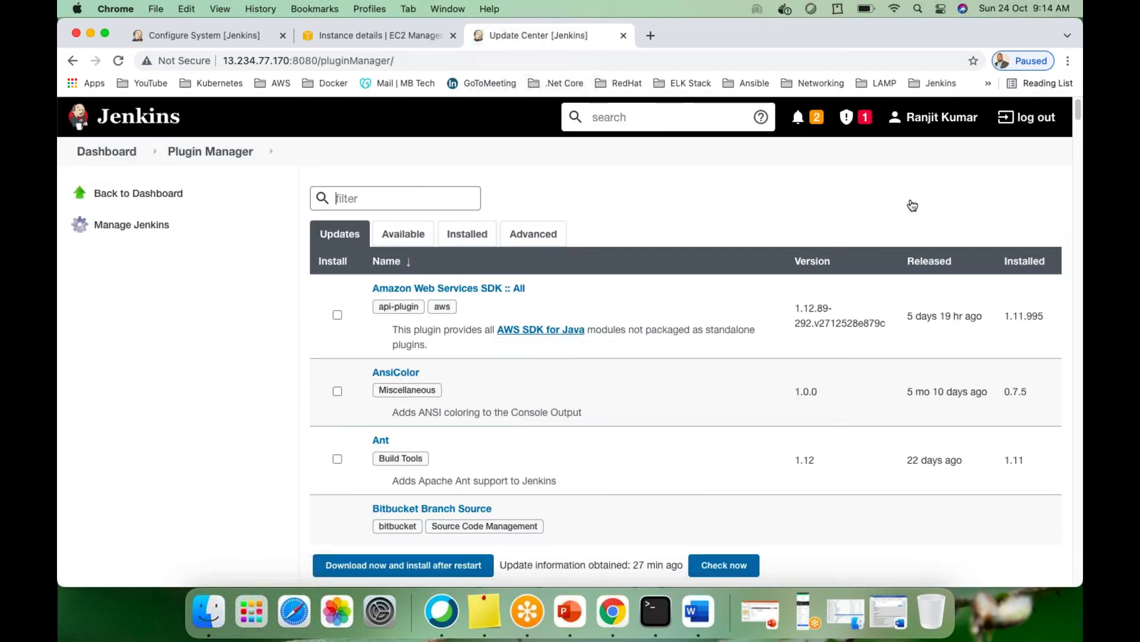
{"action": "left_click", "coordinate": [466, 235]}
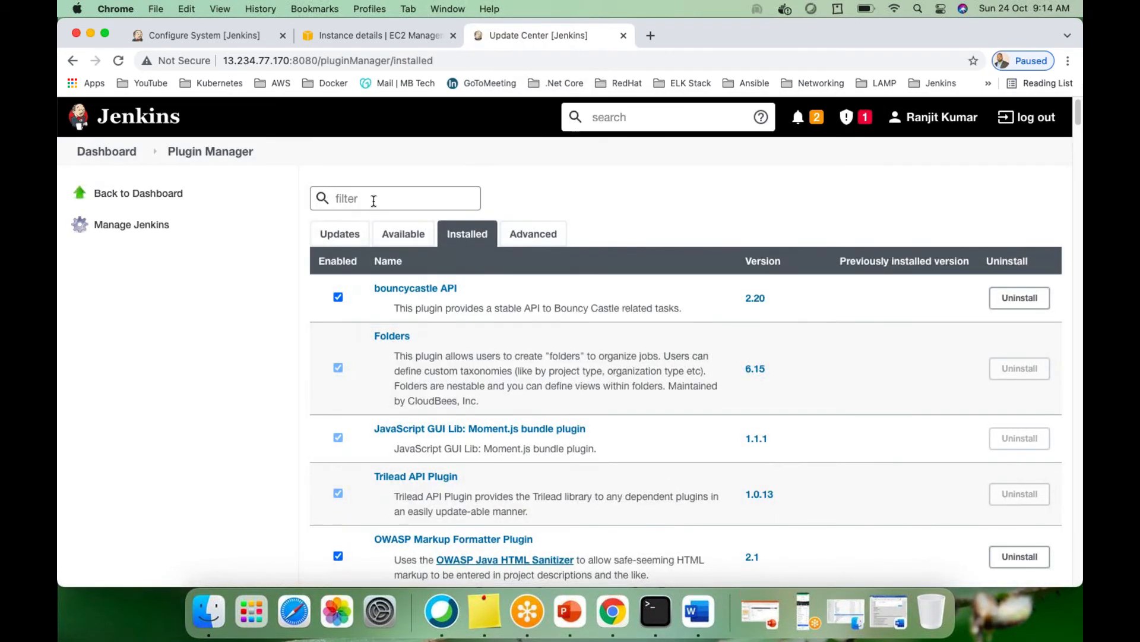
{"action": "type", "text": "msbui"}
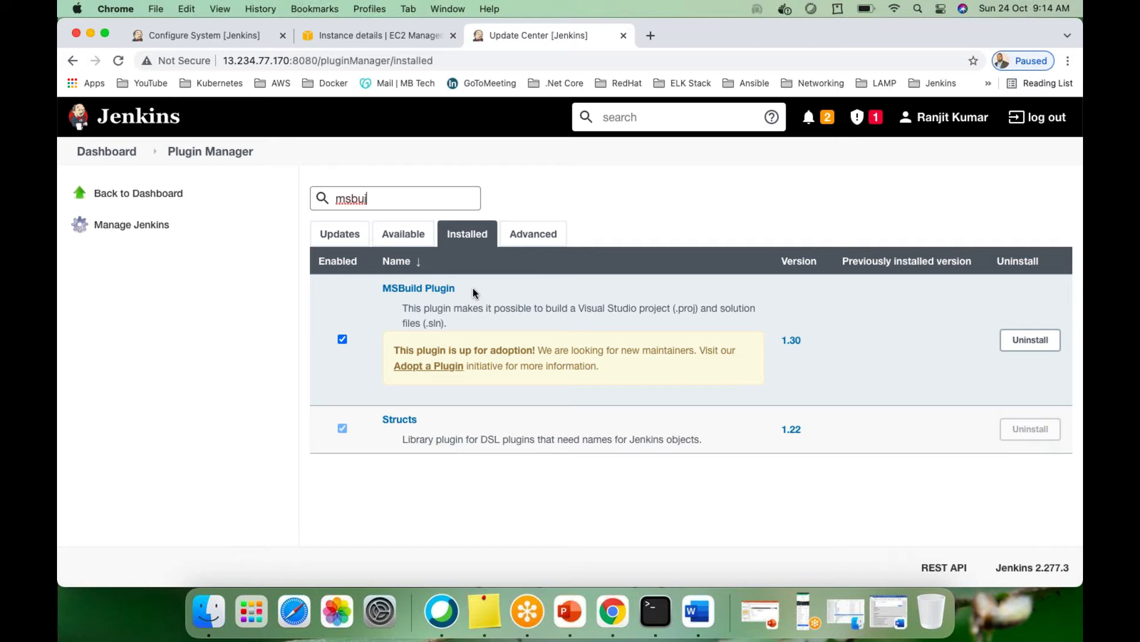
{"action": "left_click", "coordinate": [1026, 345]}
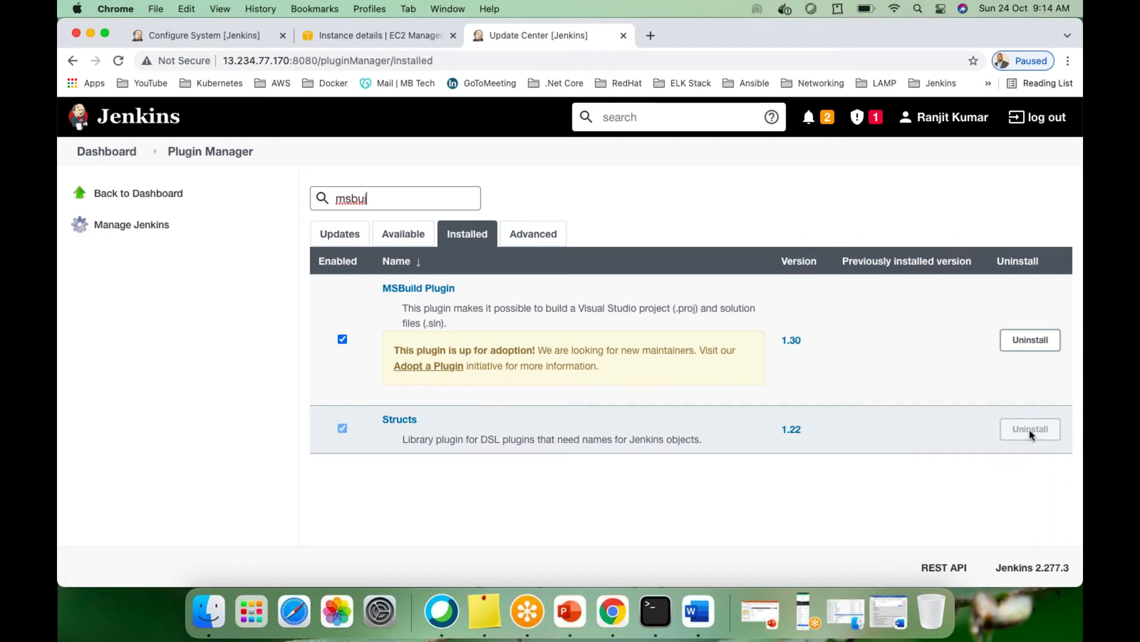
{"action": "mouse_move", "coordinate": [1029, 430]}
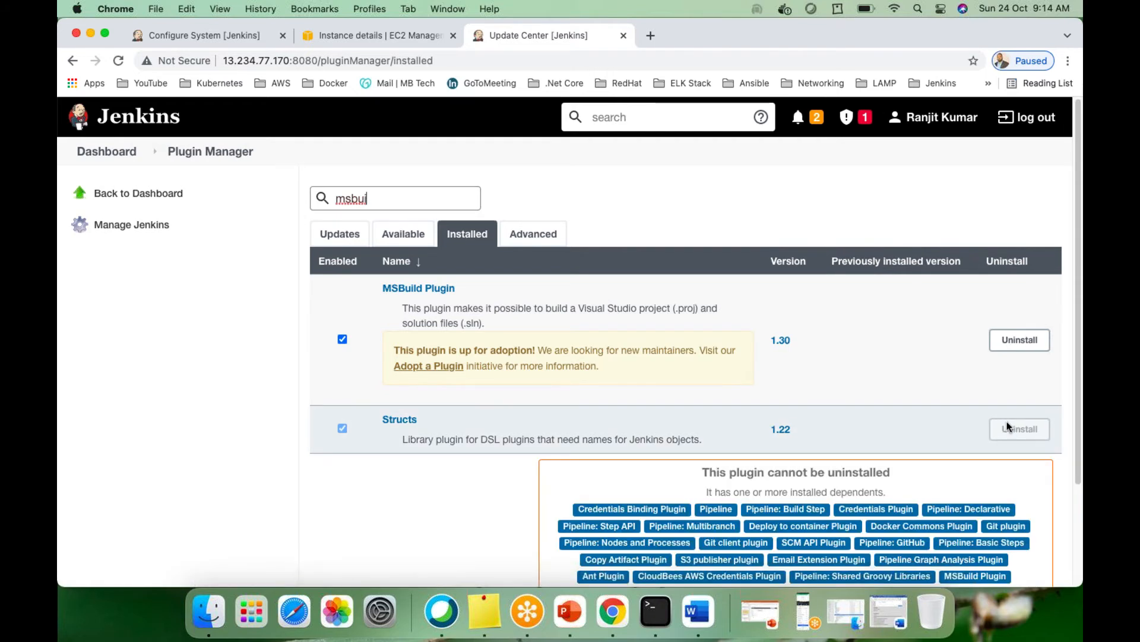
Switch the Plugin Manager to the Available plugins list
{"action": "left_click", "coordinate": [403, 239]}
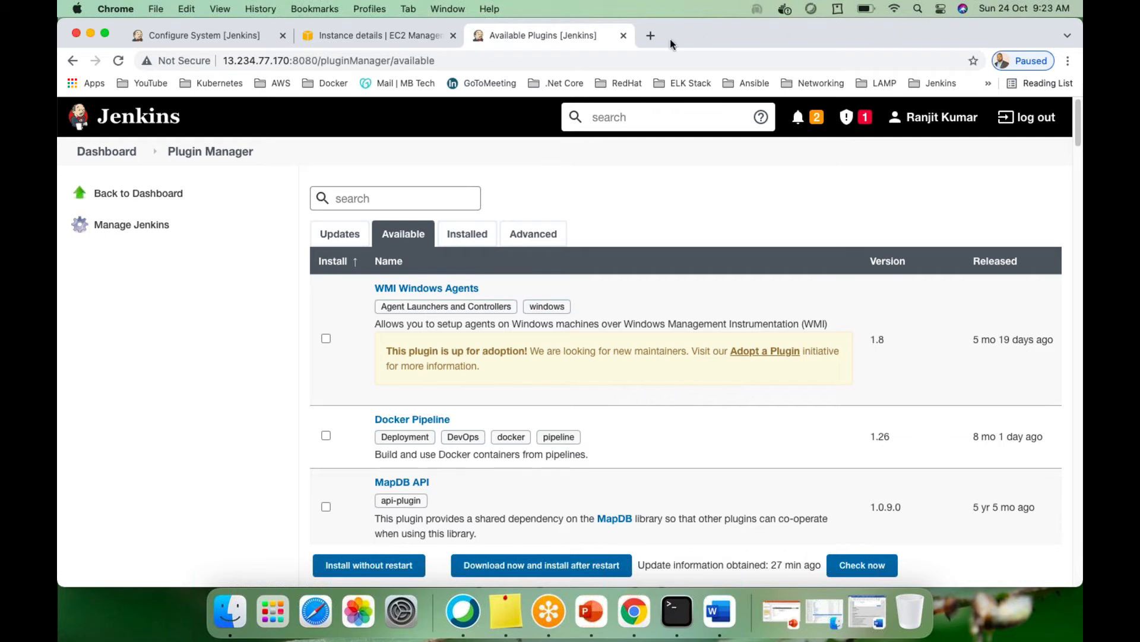
In a new Chrome tab, load the 'Jenkins plugin' bookmark from the Jenkins bookmarks folder
{"action": "left_click", "coordinate": [649, 37]}
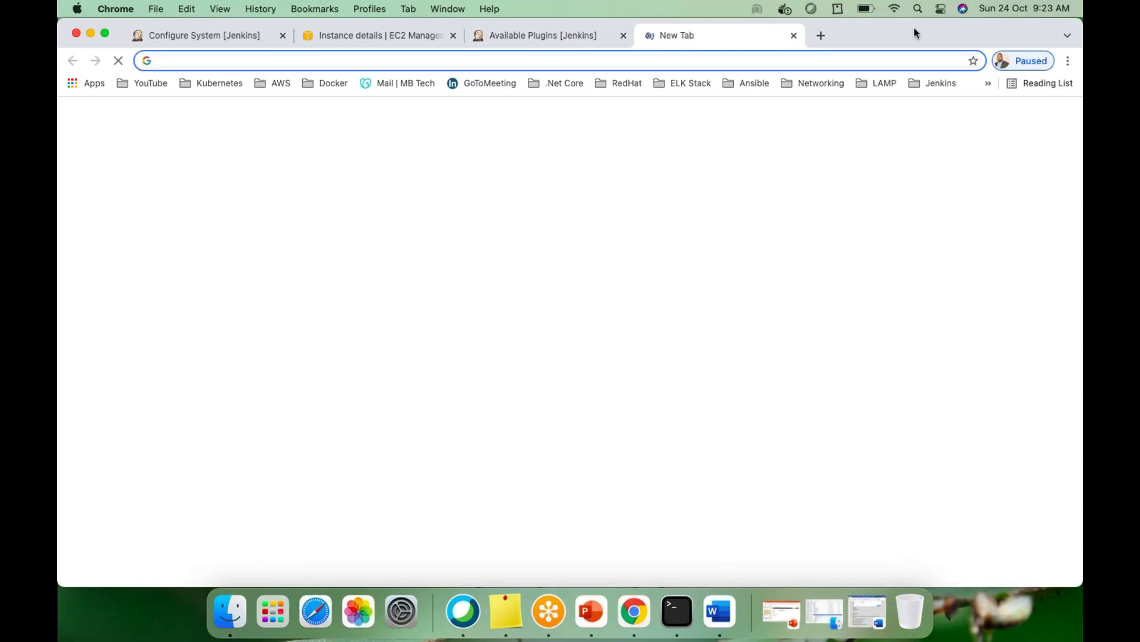
{"action": "left_click", "coordinate": [955, 239]}
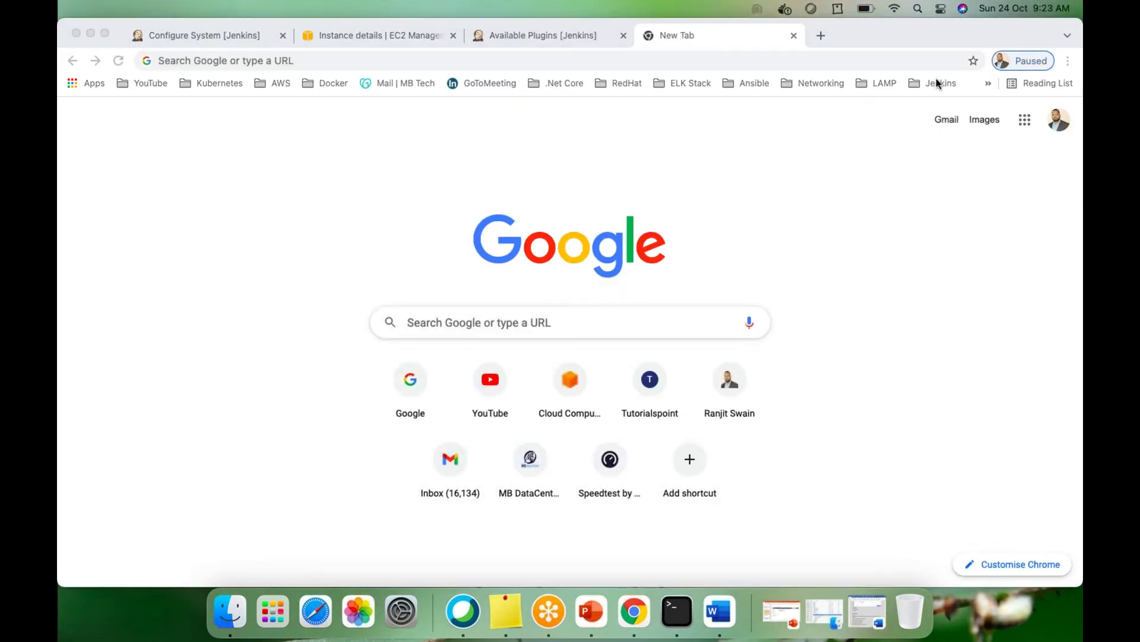
{"action": "left_click", "coordinate": [937, 83]}
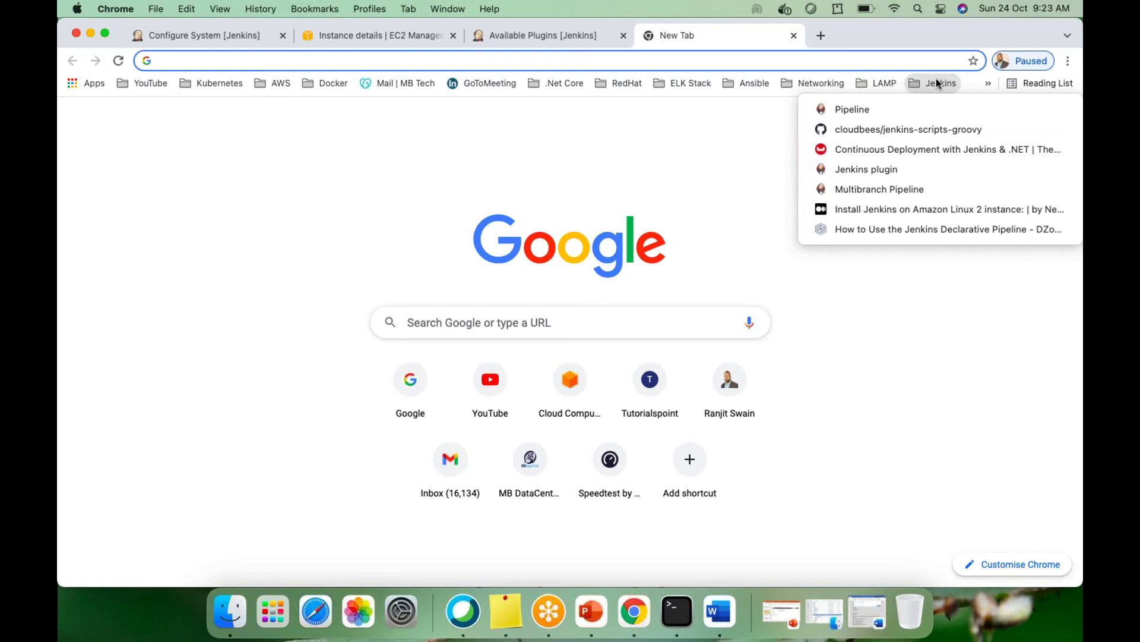
{"action": "left_click", "coordinate": [866, 168]}
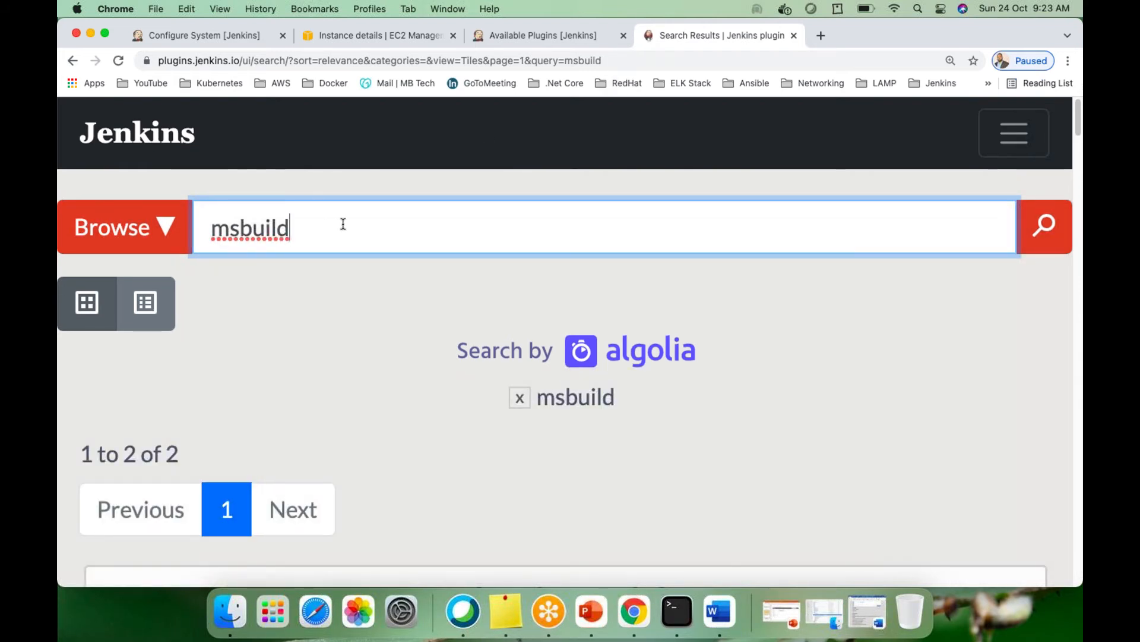
Review the MSBuild plugin card, then delete msbuild from the search box
{"action": "scroll", "coordinate": [344, 225], "scroll_direction": "down", "scroll_amount": 10}
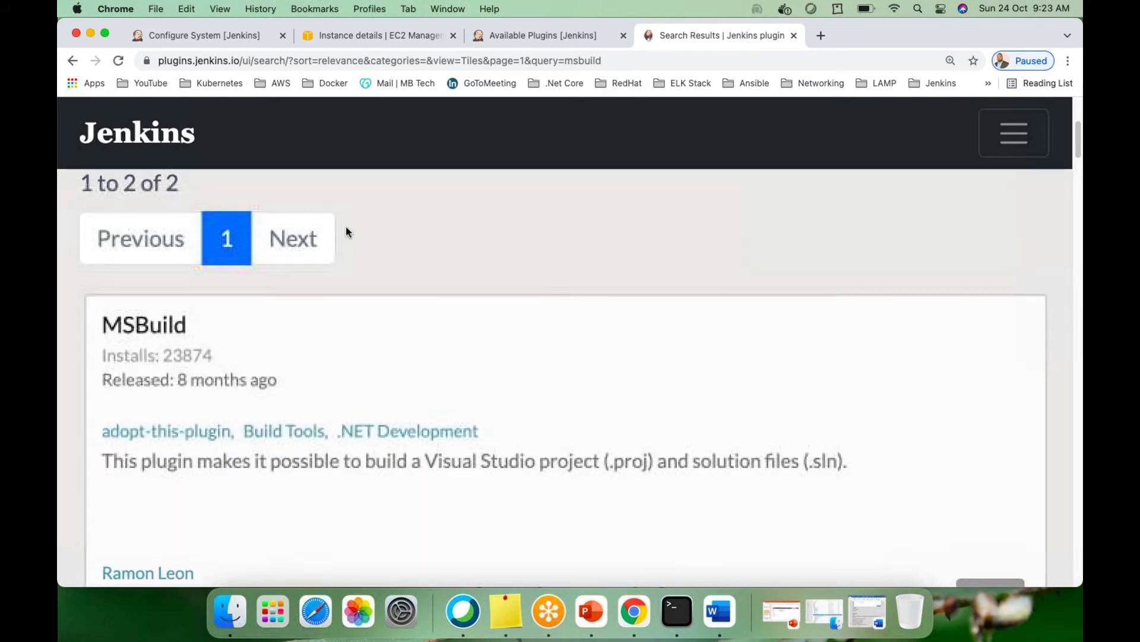
{"action": "scroll", "coordinate": [347, 227], "scroll_direction": "up", "scroll_amount": 10}
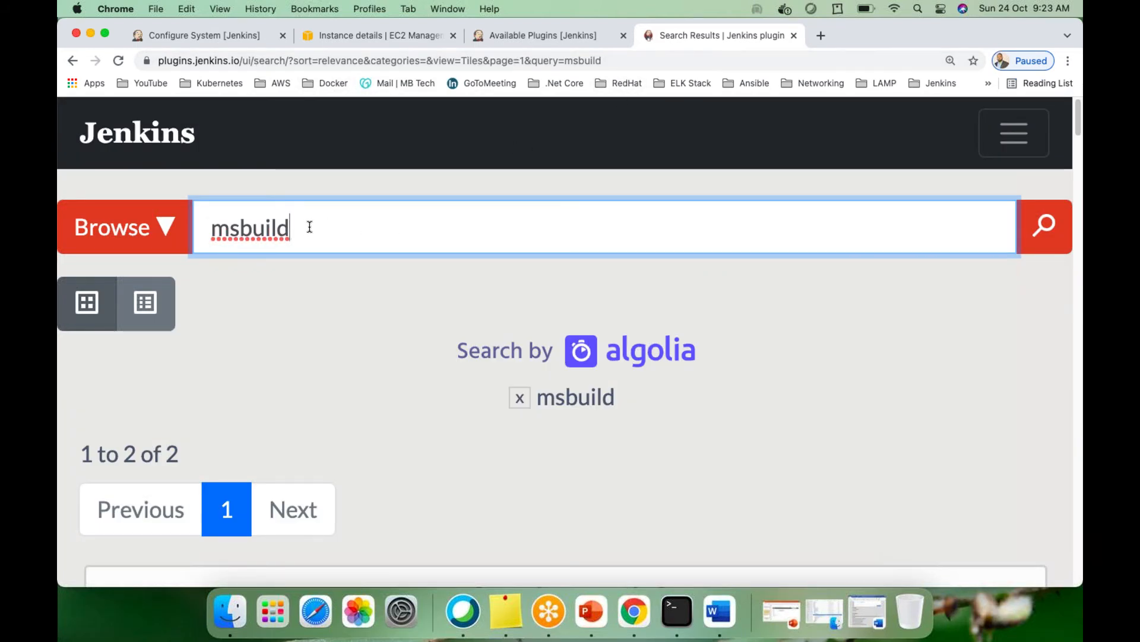
{"action": "left_click_drag", "start_coordinate": [308, 226], "coordinate": [211, 226]}
{"action": "key", "text": "BackSpace"}
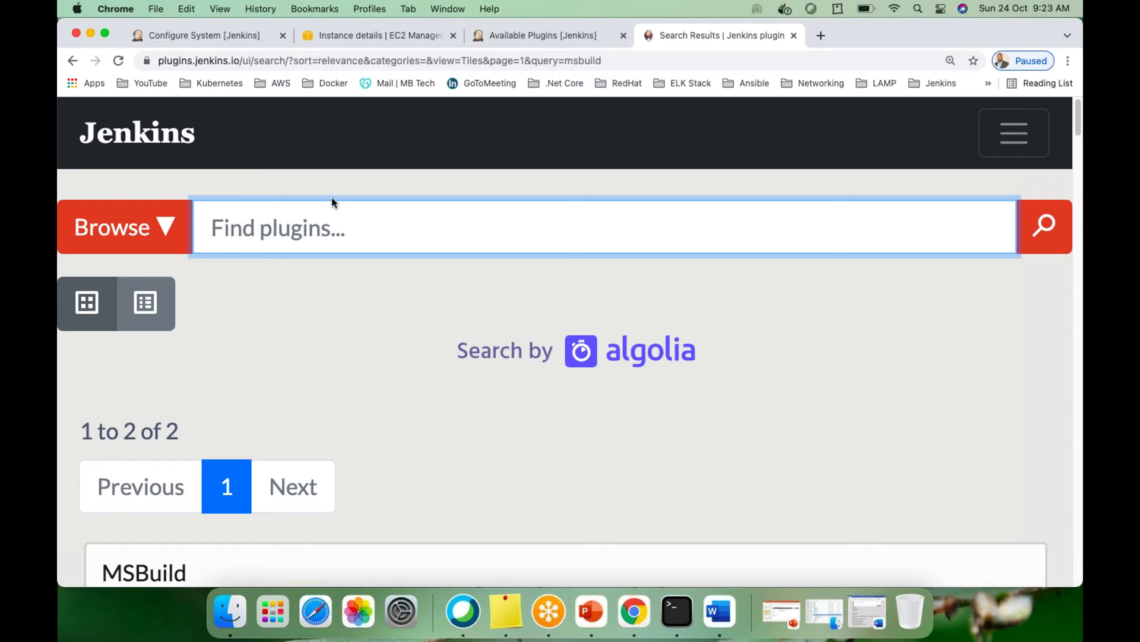
Zoom the Plugins Index page out to 110% so all 1862 plugins list fits
{"action": "scroll", "coordinate": [347, 339], "scroll_direction": "down", "scroll_amount": 7}
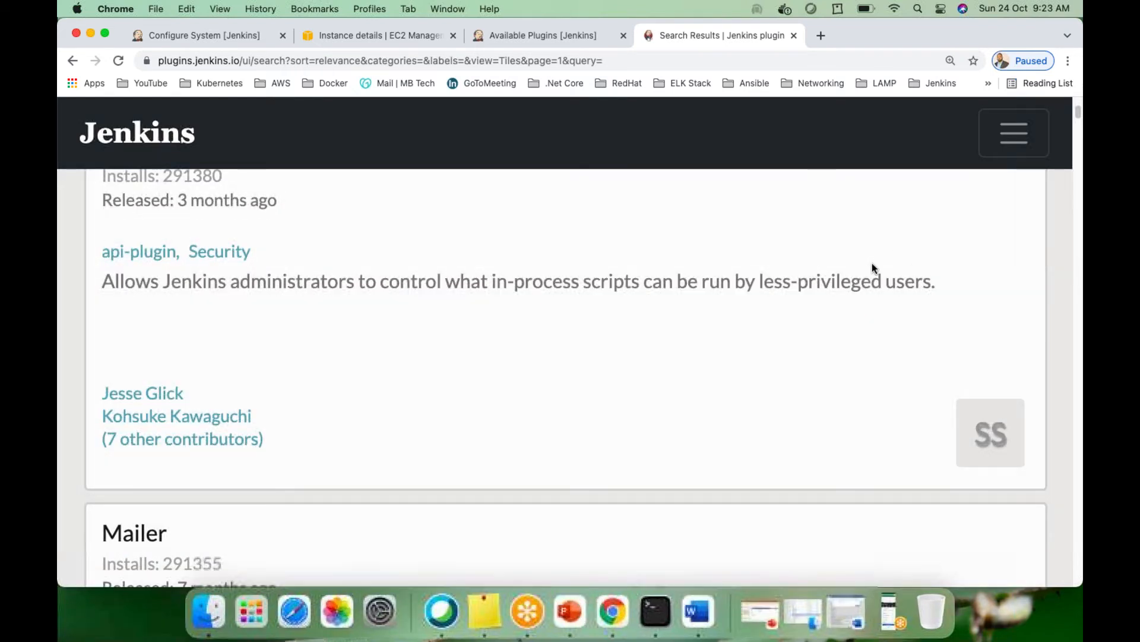
{"action": "scroll", "coordinate": [310, 308], "scroll_direction": "up", "scroll_amount": 6}
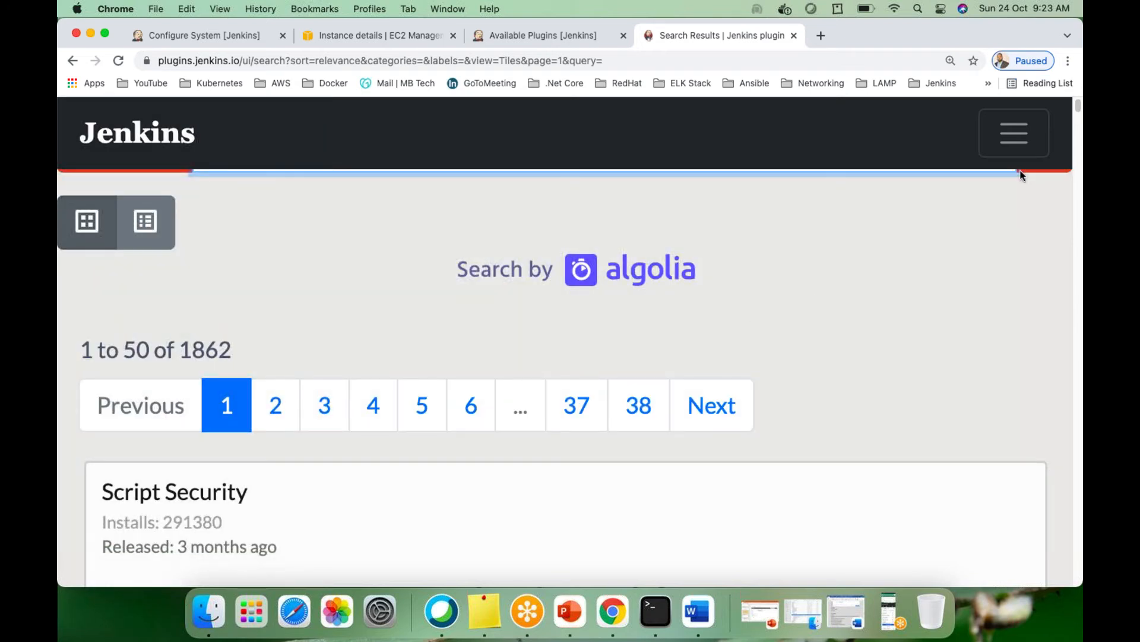
{"action": "left_click", "coordinate": [1068, 62]}
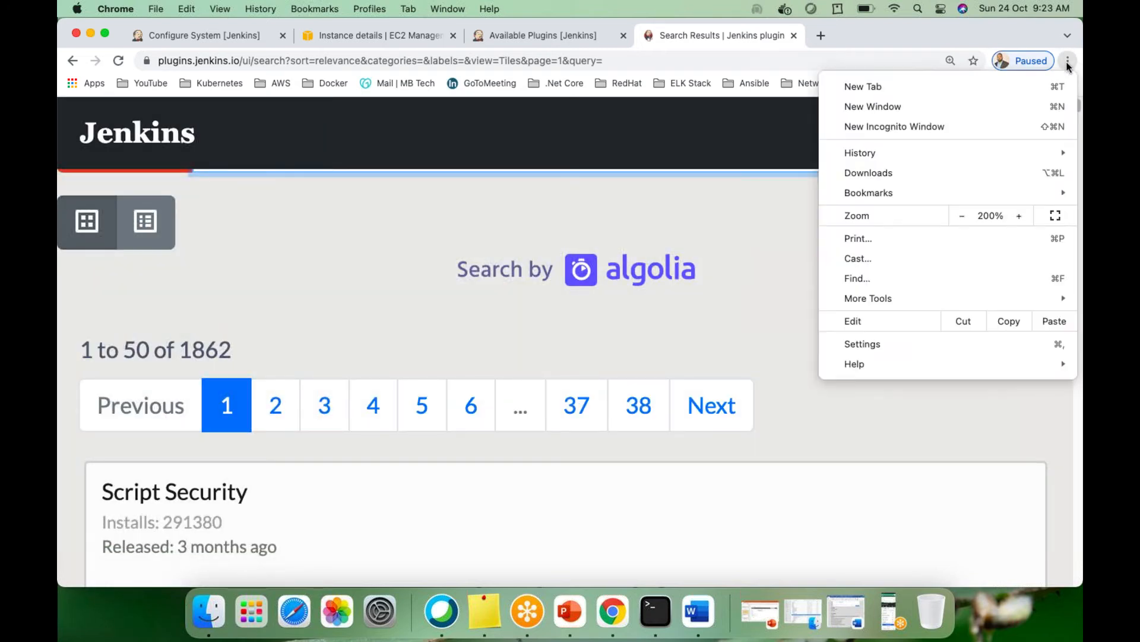
{"action": "left_click", "coordinate": [963, 216]}
{"action": "left_click", "coordinate": [963, 216]}
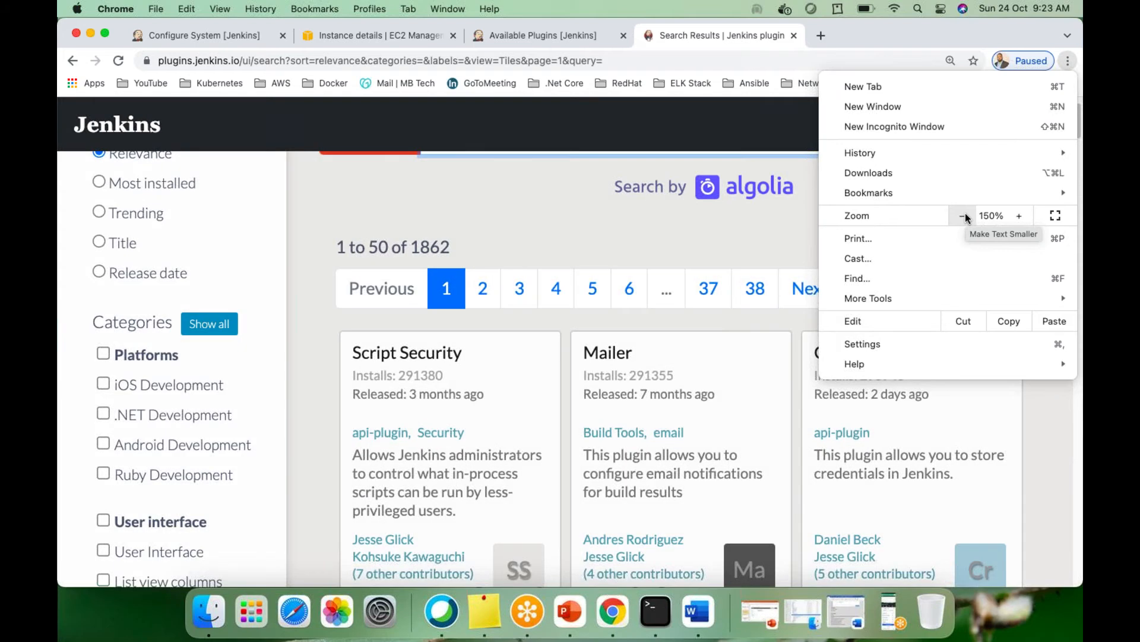
{"action": "left_click", "coordinate": [965, 216]}
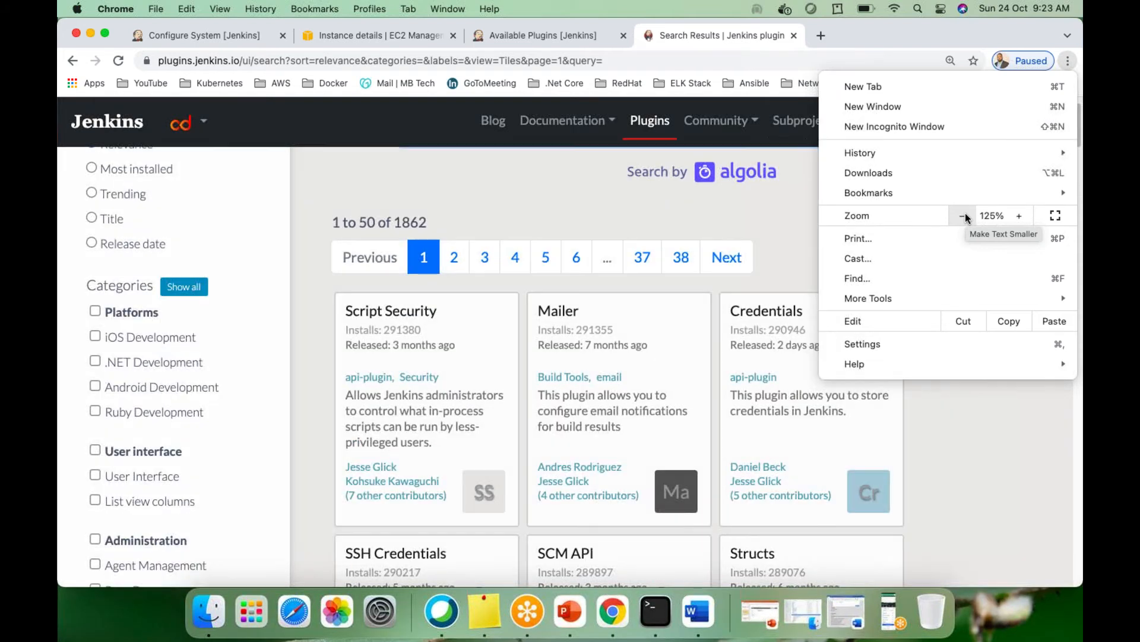
{"action": "left_click", "coordinate": [964, 215]}
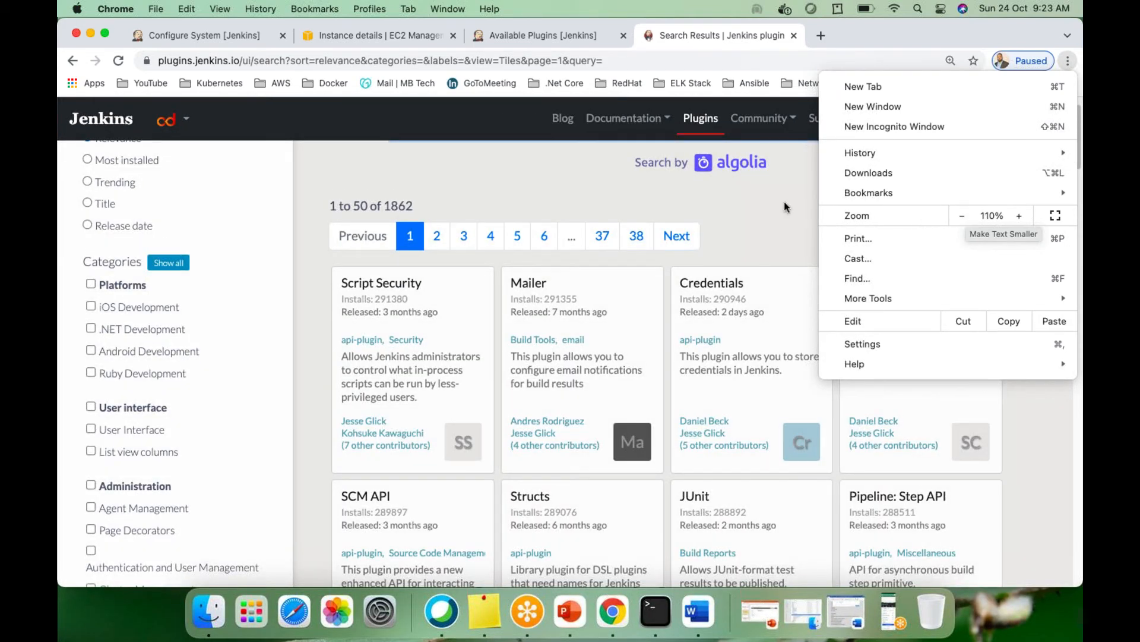
{"action": "left_click", "coordinate": [766, 201]}
{"action": "scroll", "coordinate": [713, 267], "scroll_direction": "down", "scroll_amount": 1}
{"action": "scroll", "coordinate": [692, 286], "scroll_direction": "up", "scroll_amount": 1}
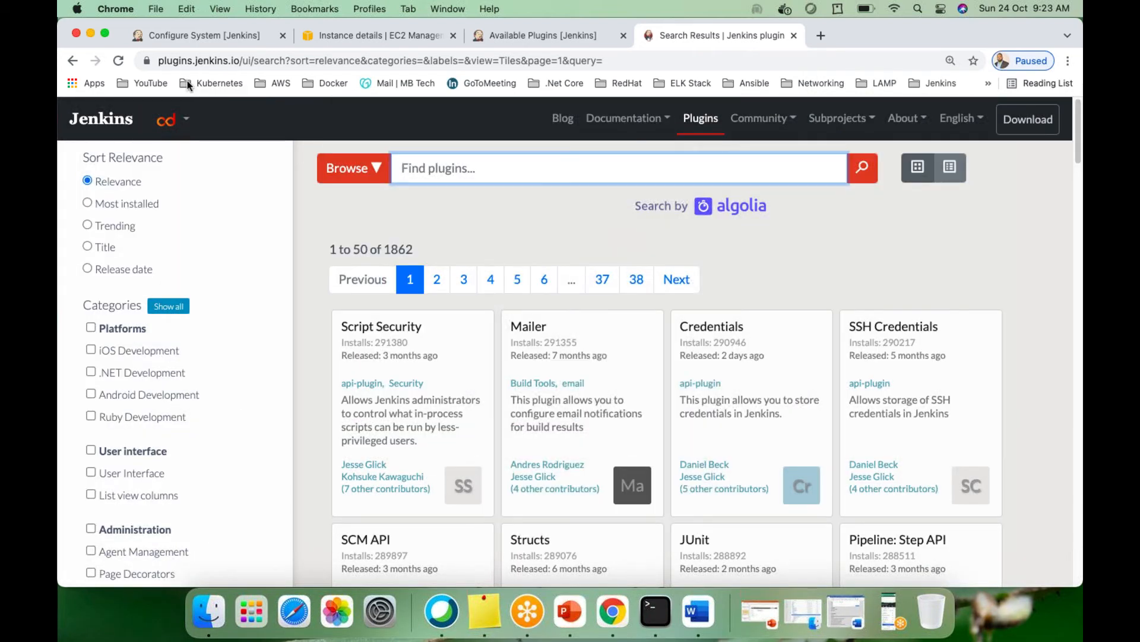
{"action": "left_click", "coordinate": [640, 59]}
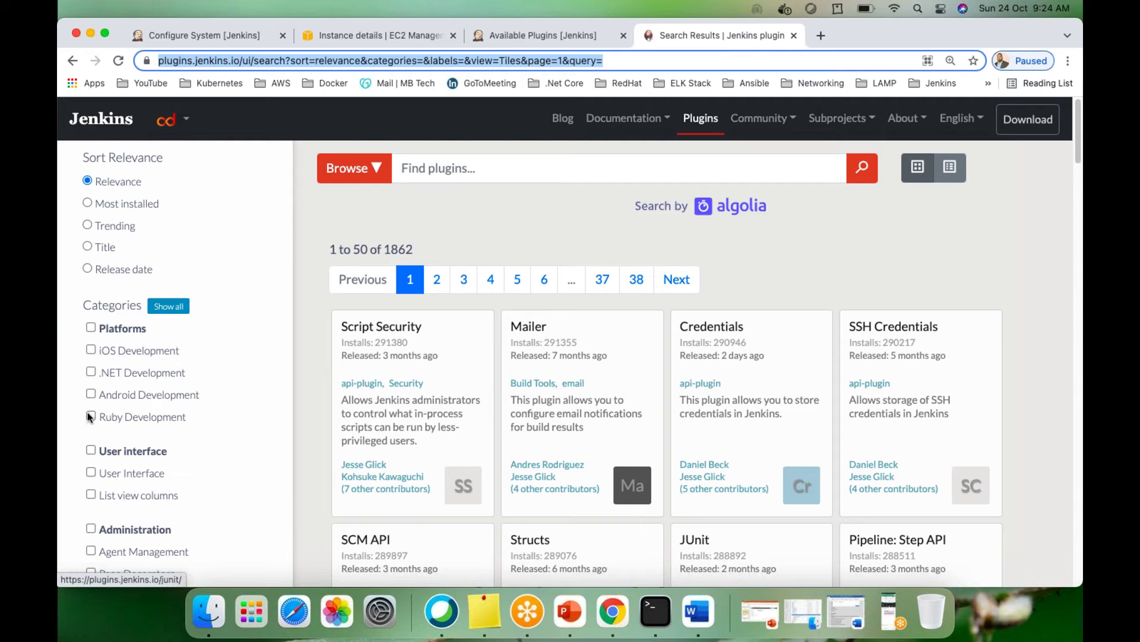
{"action": "scroll", "coordinate": [106, 408], "scroll_direction": "down", "scroll_amount": 5}
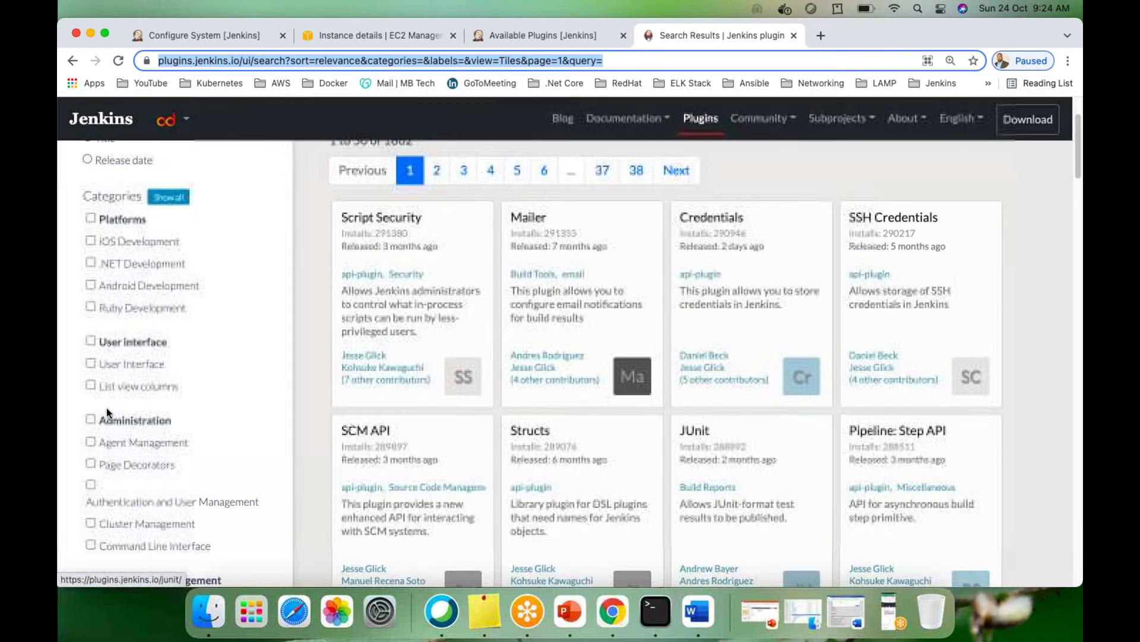
{"action": "scroll", "coordinate": [105, 408], "scroll_direction": "down", "scroll_amount": 5}
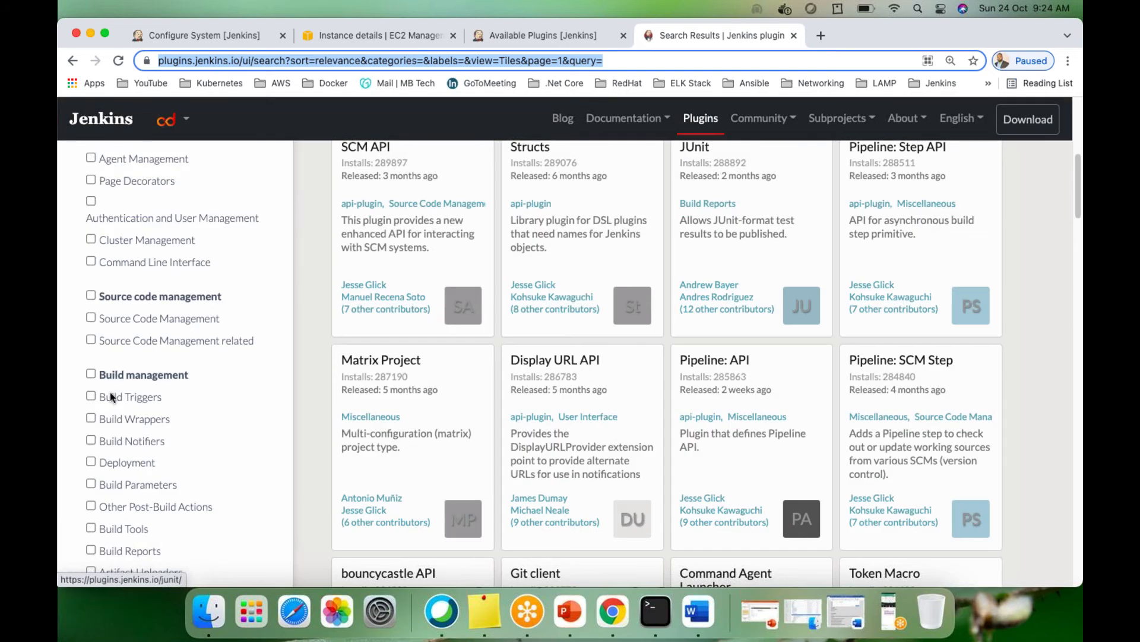
{"action": "scroll", "coordinate": [110, 395], "scroll_direction": "down", "scroll_amount": 3}
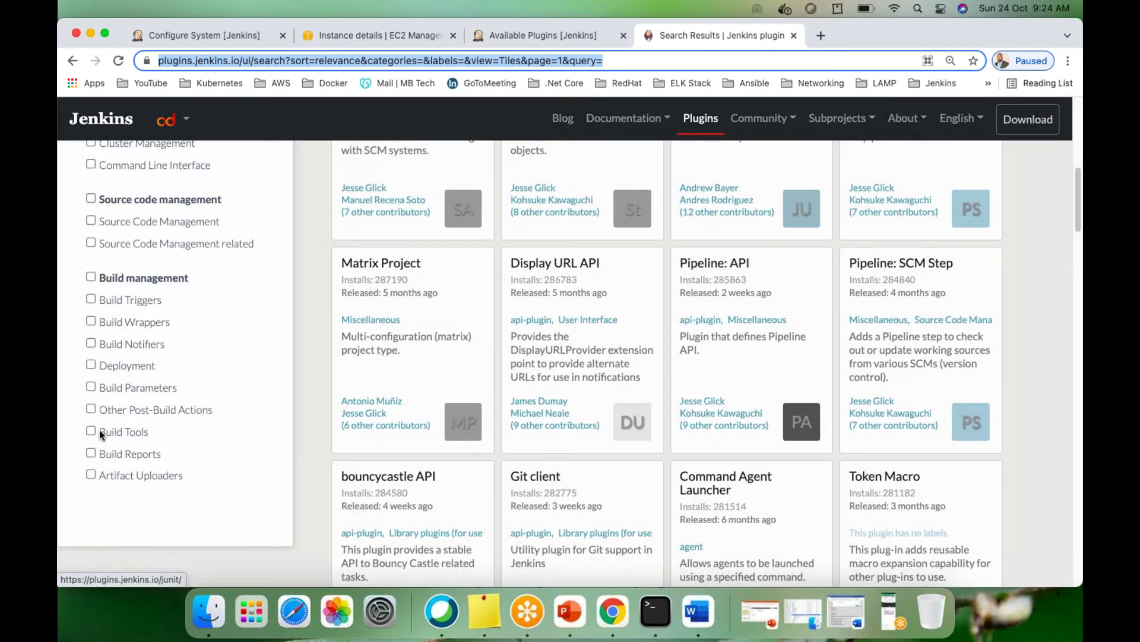
{"action": "scroll", "coordinate": [95, 429], "scroll_direction": "up", "scroll_amount": 8}
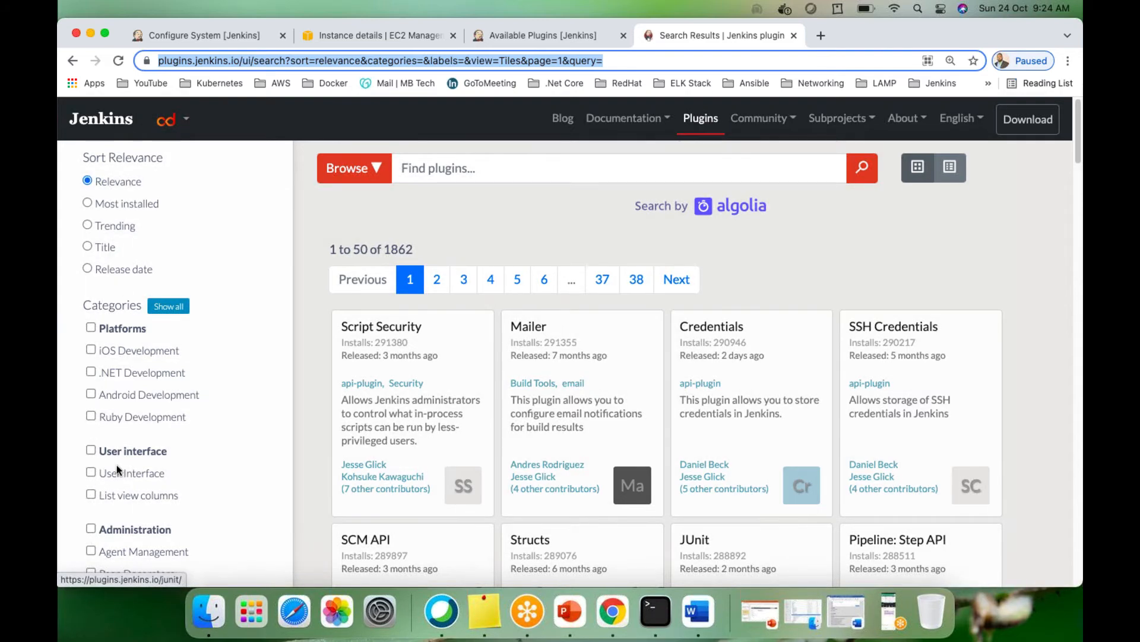
{"action": "scroll", "coordinate": [117, 465], "scroll_direction": "down", "scroll_amount": 8}
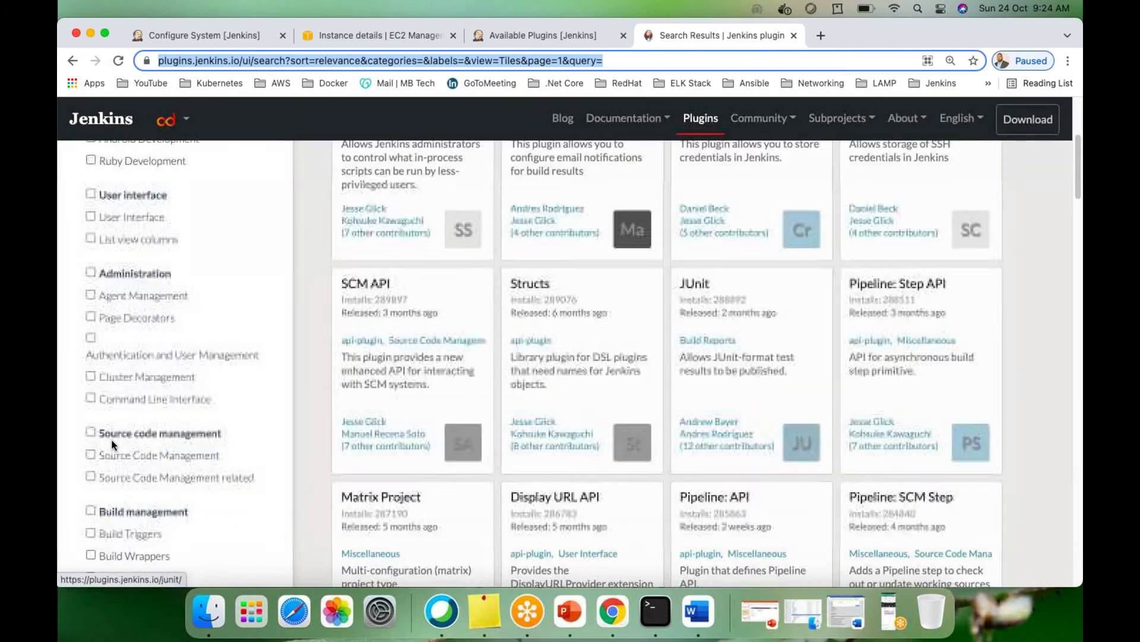
{"action": "scroll", "coordinate": [112, 443], "scroll_direction": "up", "scroll_amount": 8}
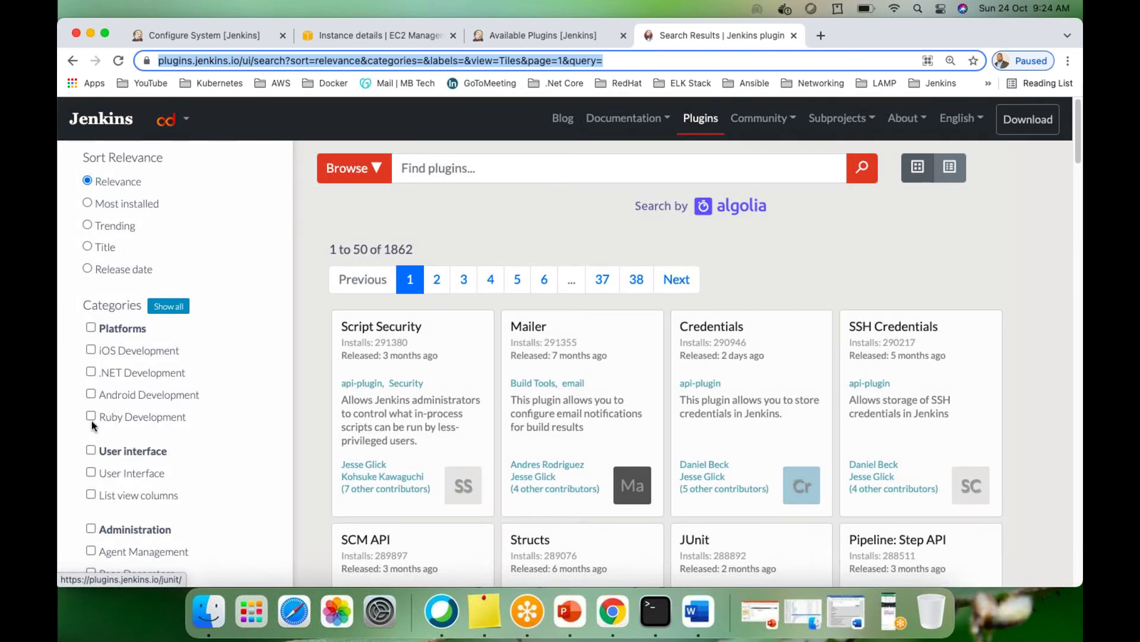
{"action": "left_click", "coordinate": [92, 349]}
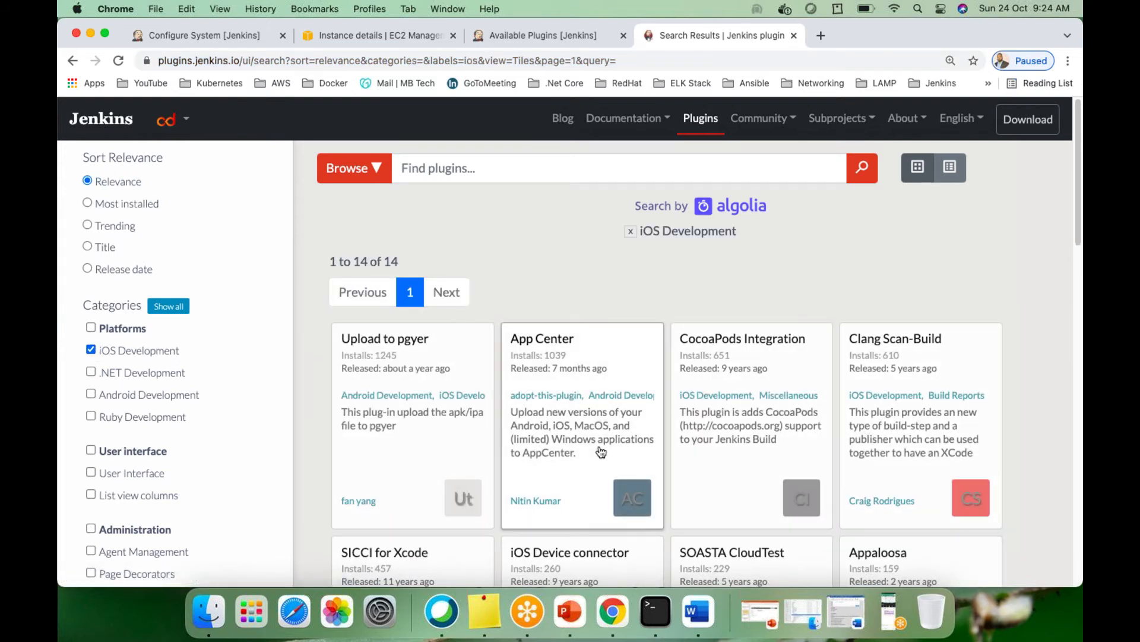
{"action": "scroll", "coordinate": [601, 416], "scroll_direction": "down", "scroll_amount": 6}
{"action": "scroll", "coordinate": [601, 415], "scroll_direction": "down", "scroll_amount": 7}
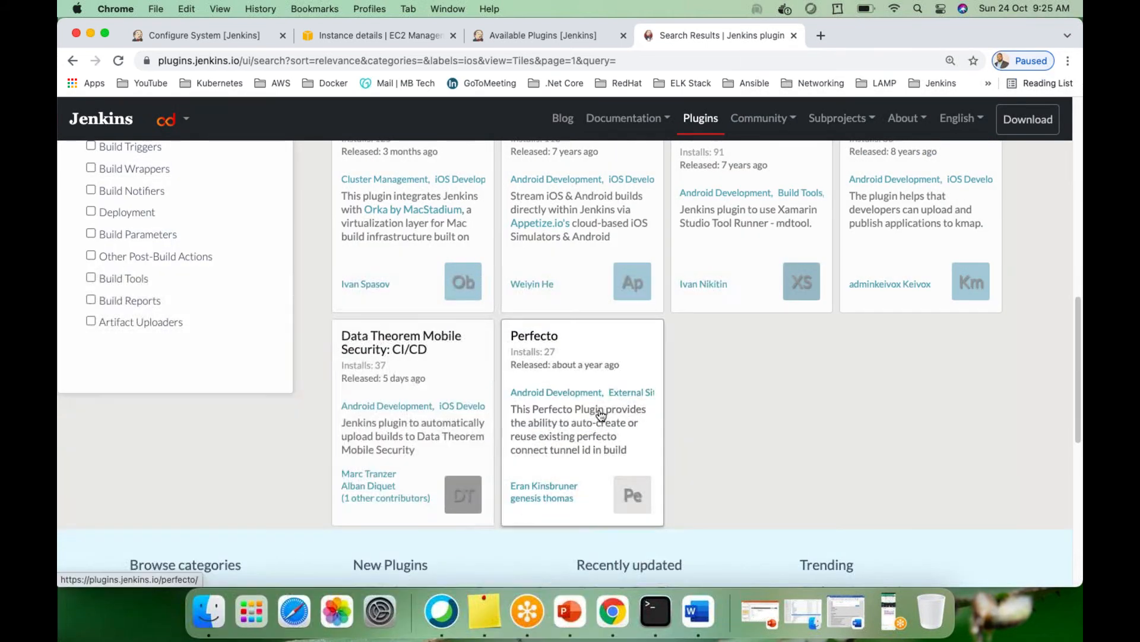
{"action": "scroll", "coordinate": [597, 407], "scroll_direction": "up", "scroll_amount": 4}
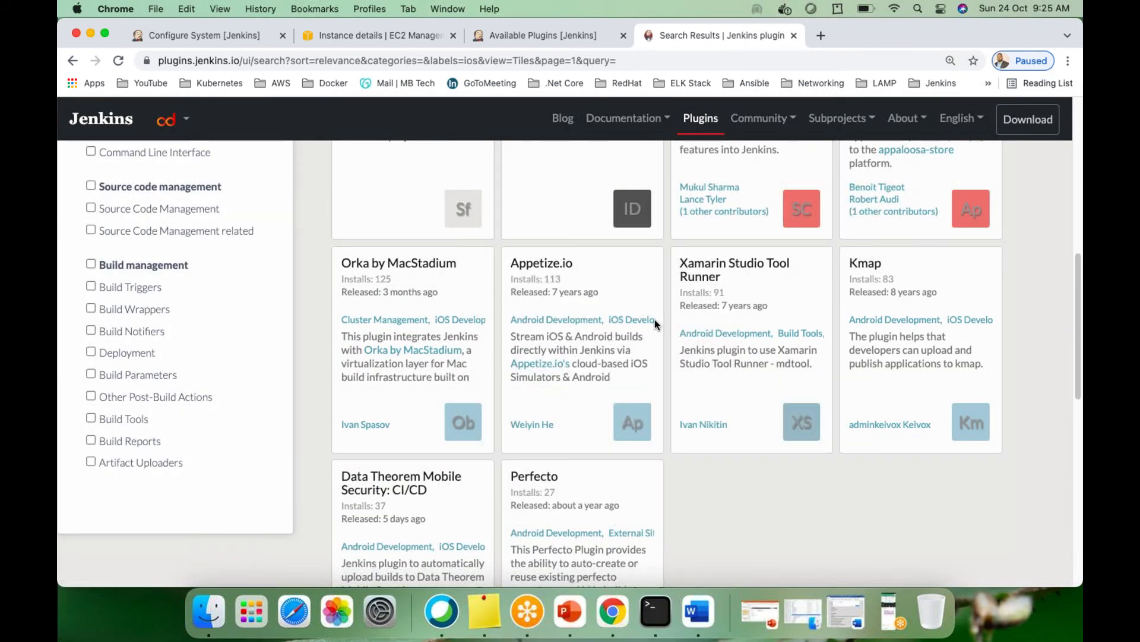
{"action": "scroll", "coordinate": [654, 321], "scroll_direction": "up", "scroll_amount": 4}
{"action": "scroll", "coordinate": [591, 394], "scroll_direction": "up", "scroll_amount": 4}
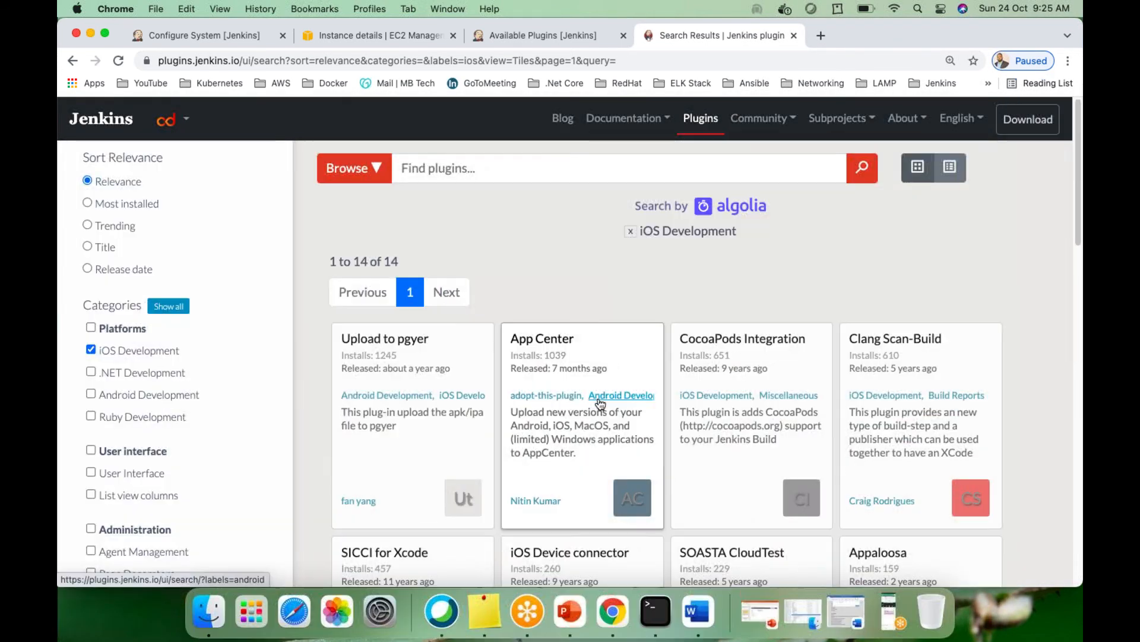
{"action": "left_click", "coordinate": [91, 349]}
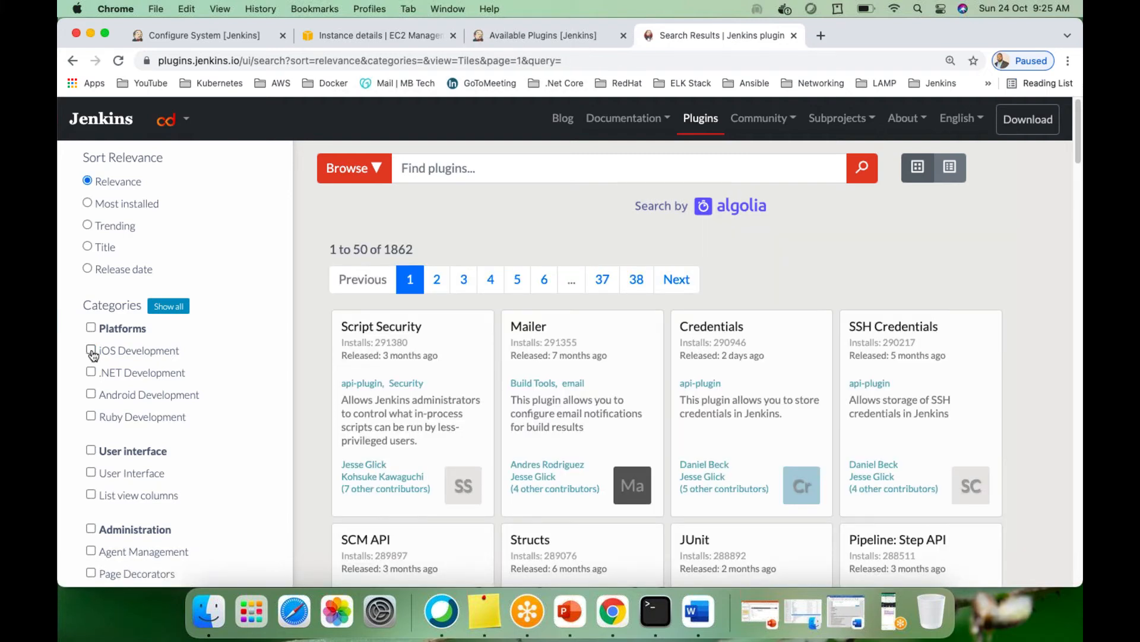
{"action": "scroll", "coordinate": [158, 356], "scroll_direction": "down", "scroll_amount": 4}
{"action": "scroll", "coordinate": [159, 357], "scroll_direction": "up", "scroll_amount": 4}
Search plugins.jenkins.io for java, browse the 89 results, and select the query text
{"action": "left_click", "coordinate": [440, 170]}
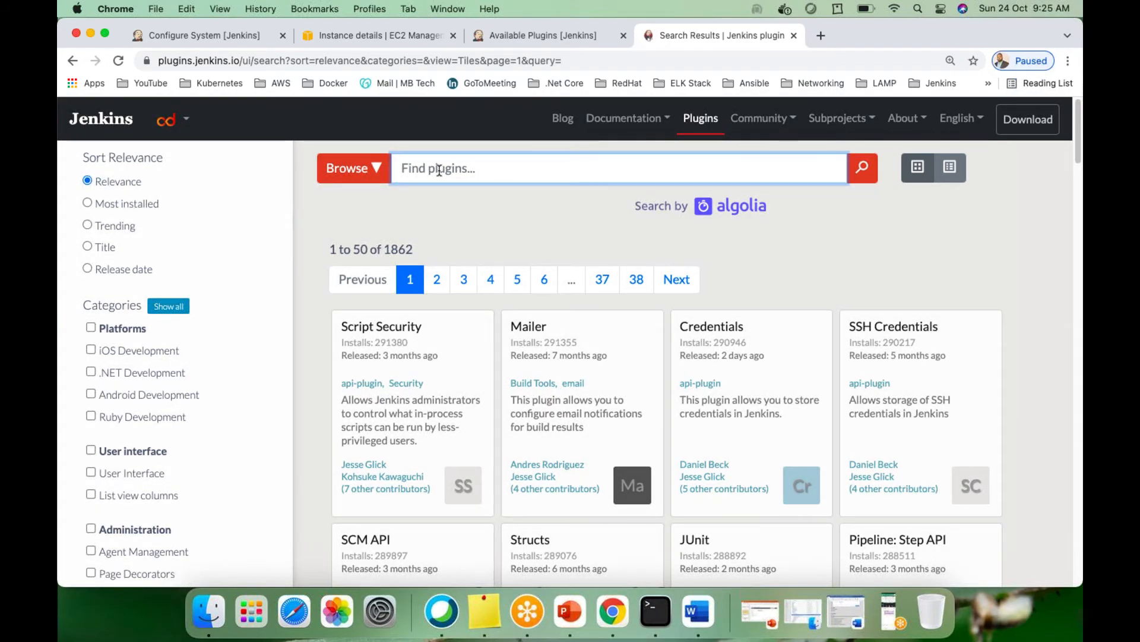
{"action": "type", "text": "java"}
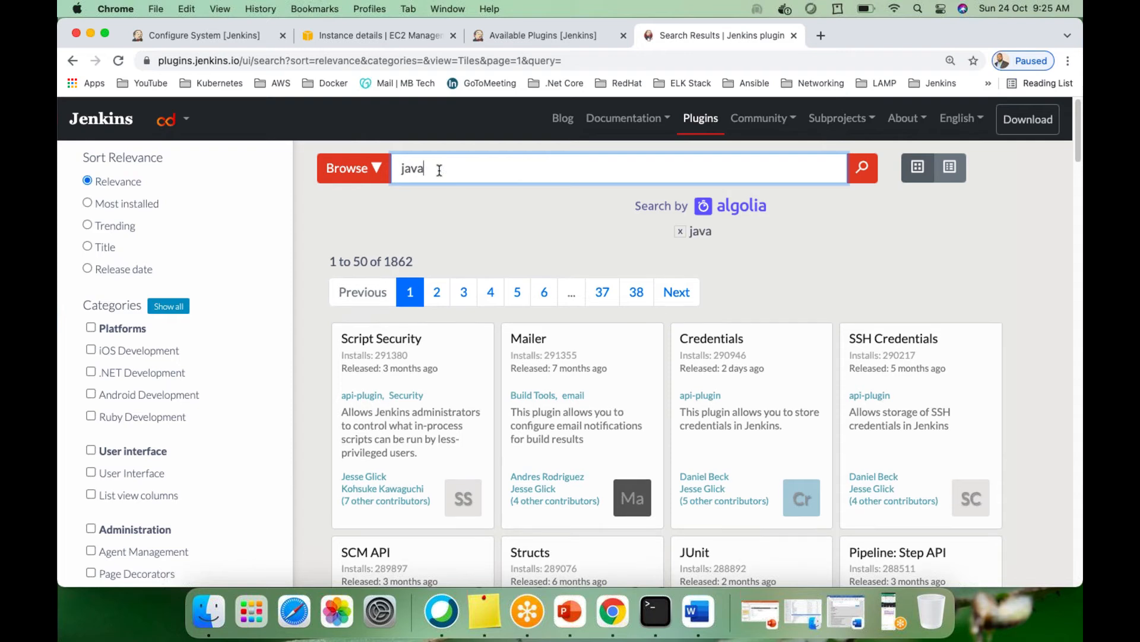
{"action": "left_click", "coordinate": [865, 173]}
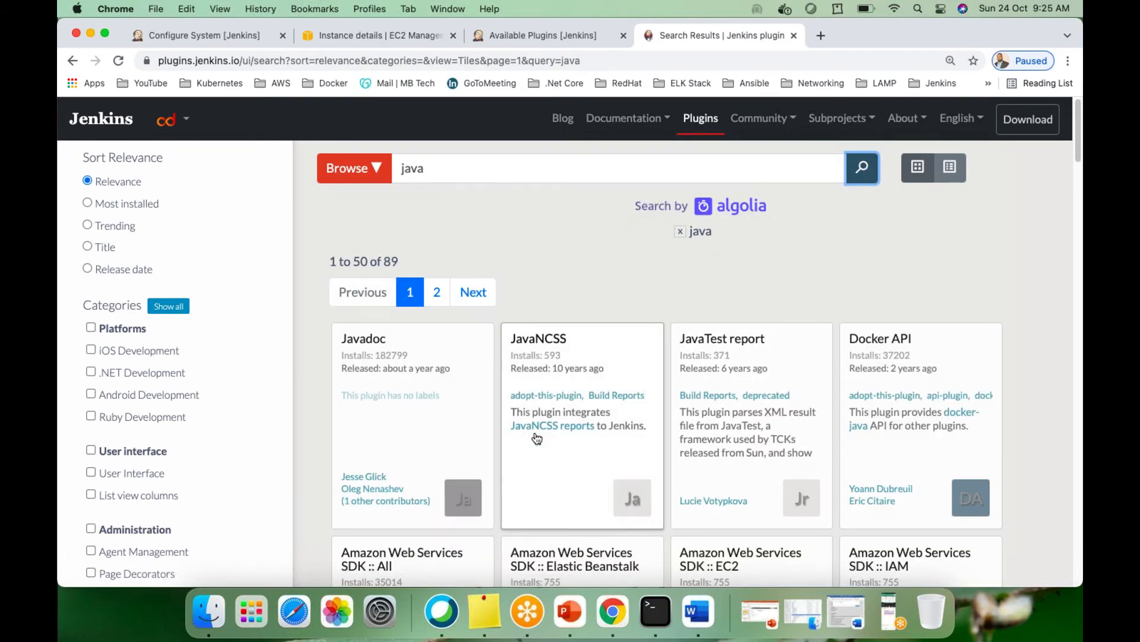
{"action": "scroll", "coordinate": [400, 410], "scroll_direction": "down", "scroll_amount": 8}
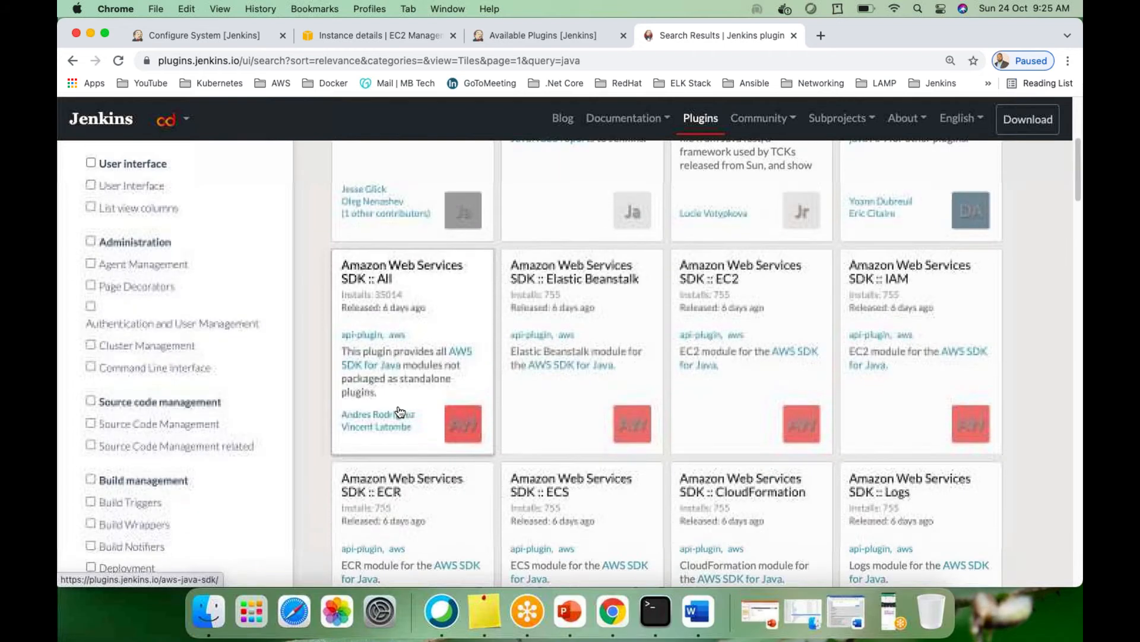
{"action": "scroll", "coordinate": [401, 412], "scroll_direction": "up", "scroll_amount": 8}
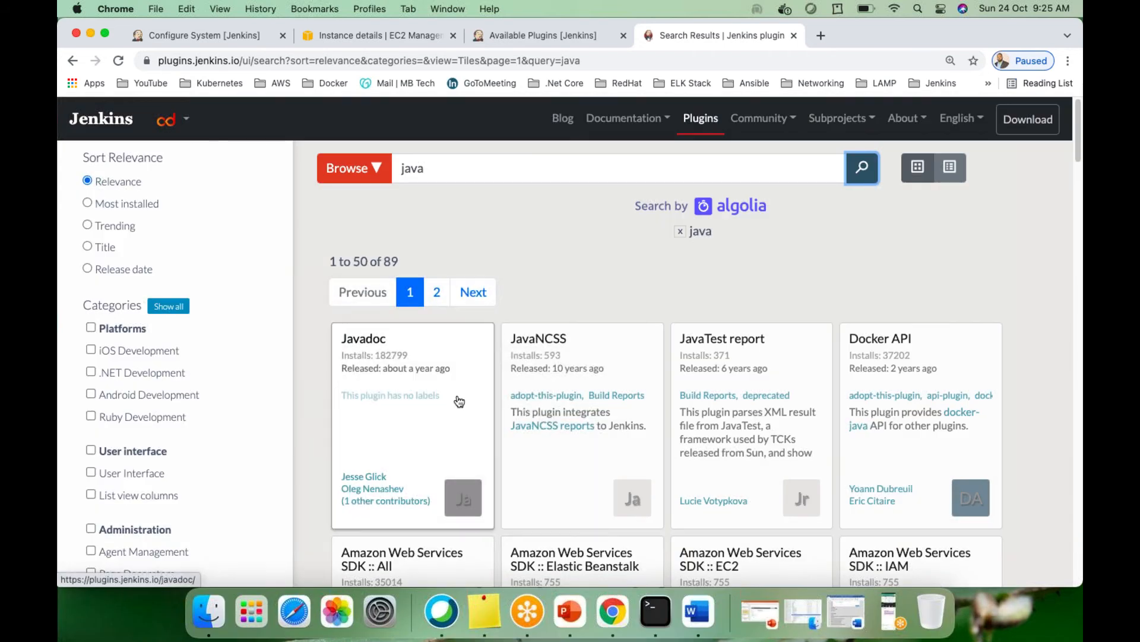
{"action": "scroll", "coordinate": [458, 400], "scroll_direction": "down", "scroll_amount": 10}
{"action": "scroll", "coordinate": [458, 400], "scroll_direction": "down", "scroll_amount": 10}
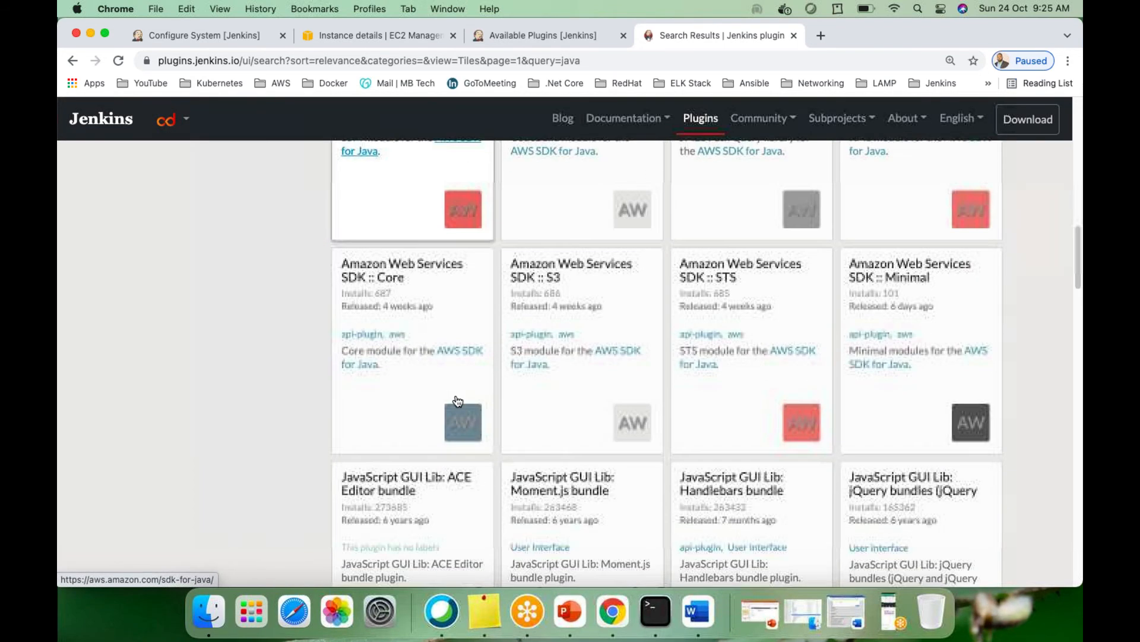
{"action": "scroll", "coordinate": [458, 400], "scroll_direction": "down", "scroll_amount": 12}
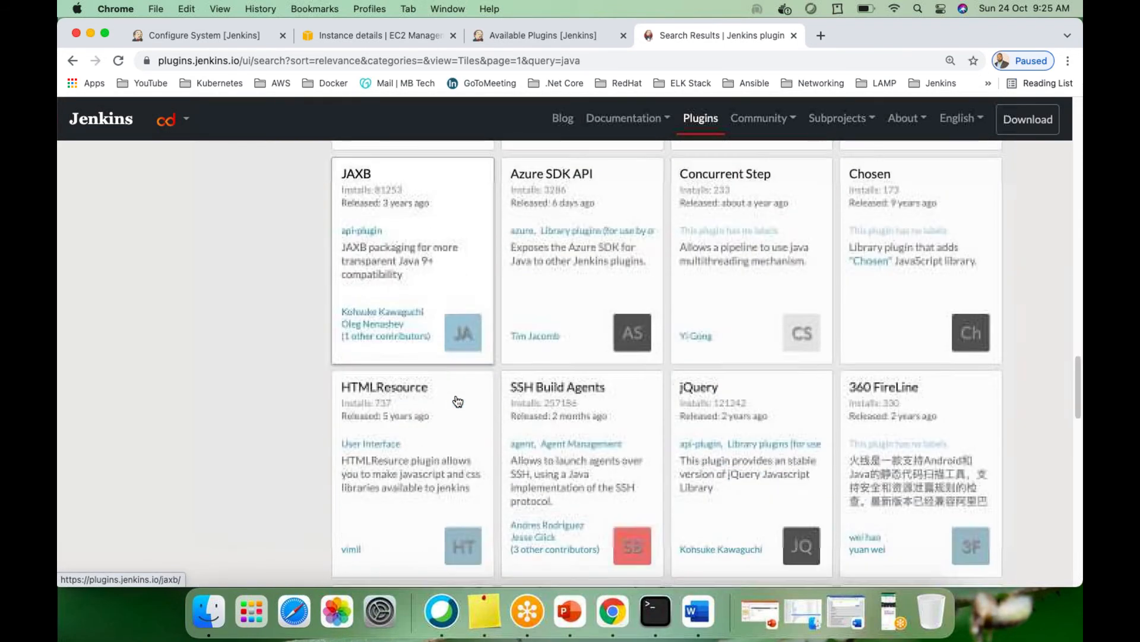
{"action": "scroll", "coordinate": [676, 423], "scroll_direction": "down", "scroll_amount": 5}
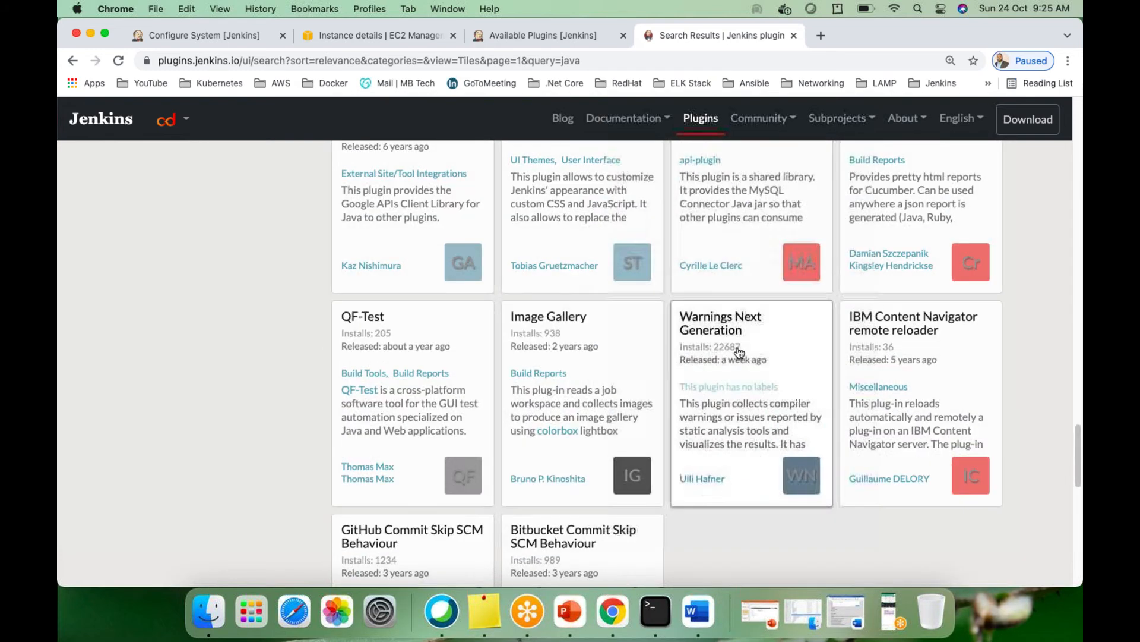
{"action": "scroll", "coordinate": [580, 394], "scroll_direction": "down", "scroll_amount": 5}
{"action": "scroll", "coordinate": [558, 408], "scroll_direction": "up", "scroll_amount": 20}
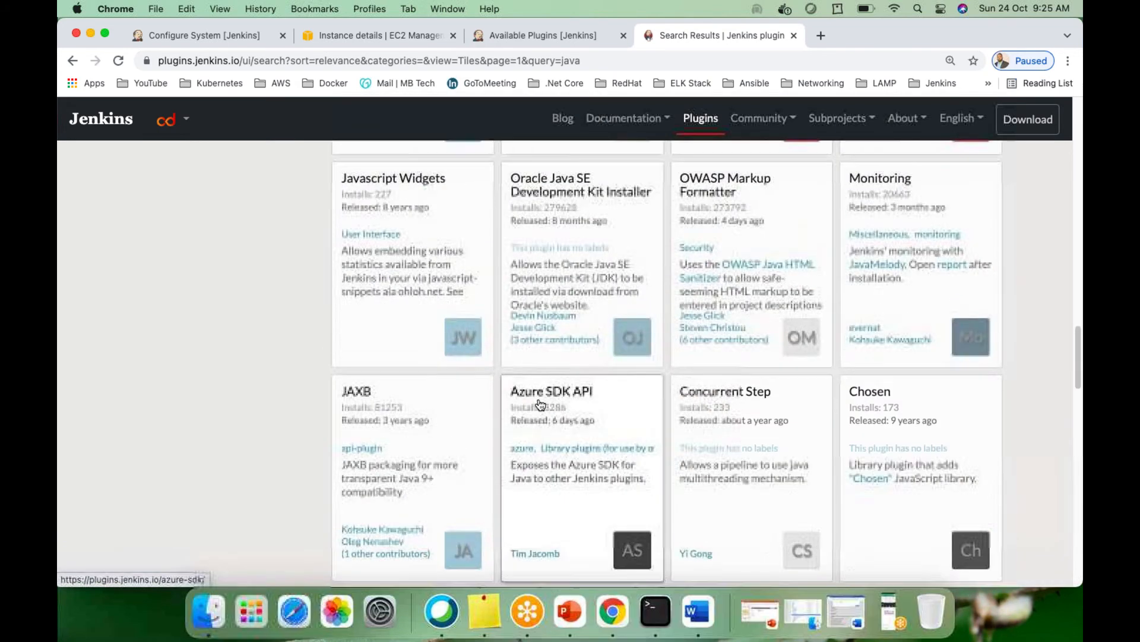
{"action": "left_click_drag", "start_coordinate": [444, 168], "coordinate": [394, 171]}
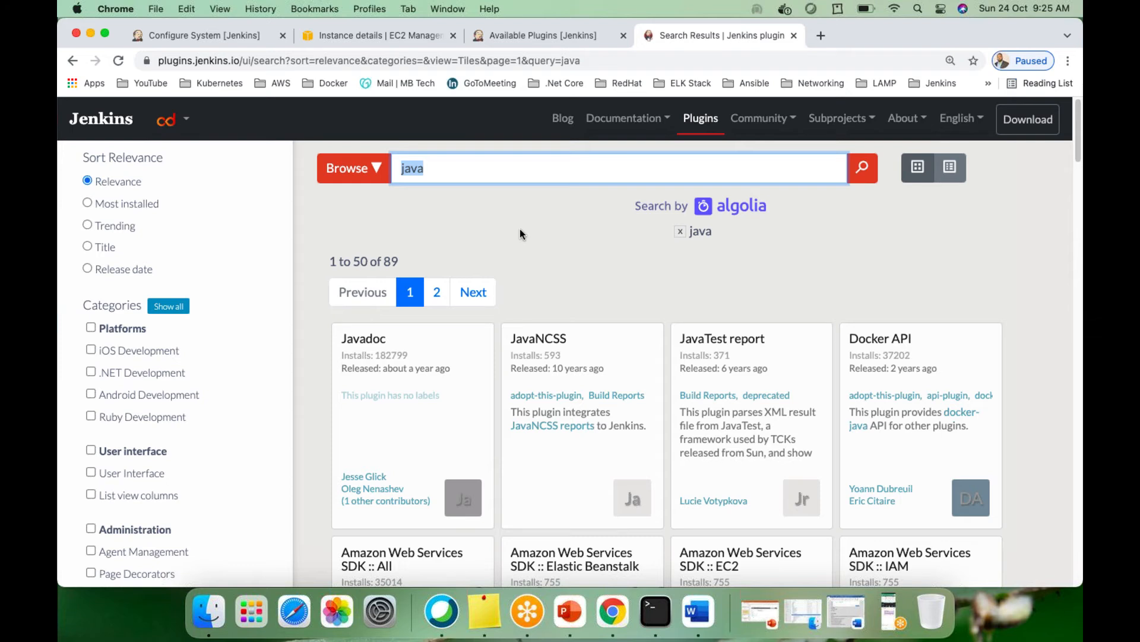
{"action": "type", "text": "maven"}
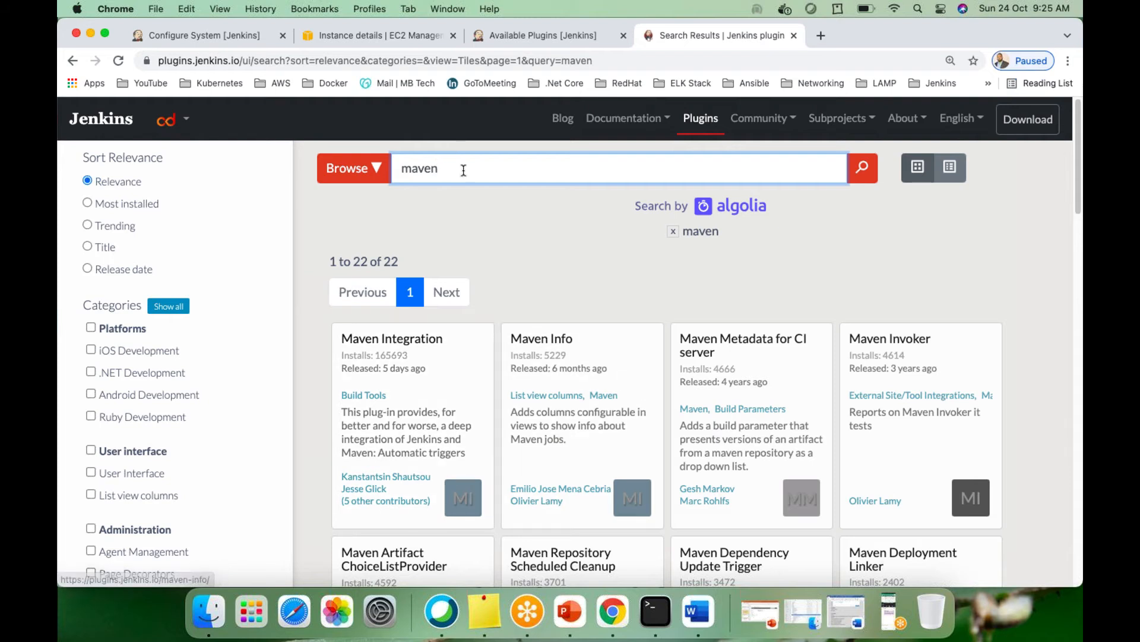
{"action": "left_click_drag", "start_coordinate": [461, 170], "coordinate": [367, 169]}
{"action": "type", "text": "msbuild"}
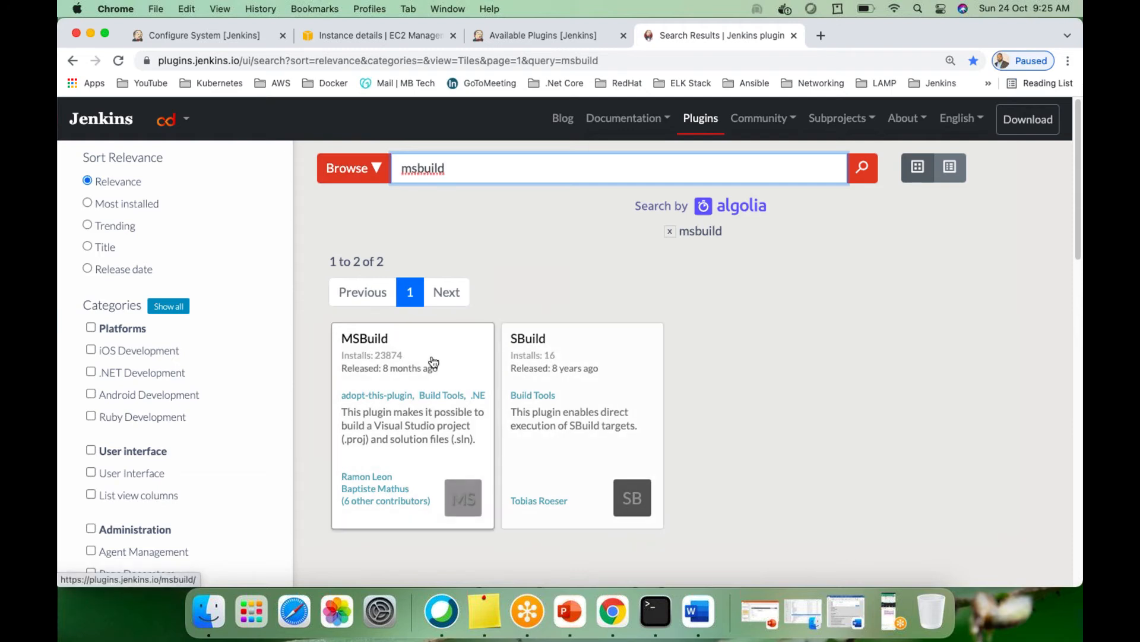
{"action": "left_click_drag", "start_coordinate": [447, 168], "coordinate": [400, 168]}
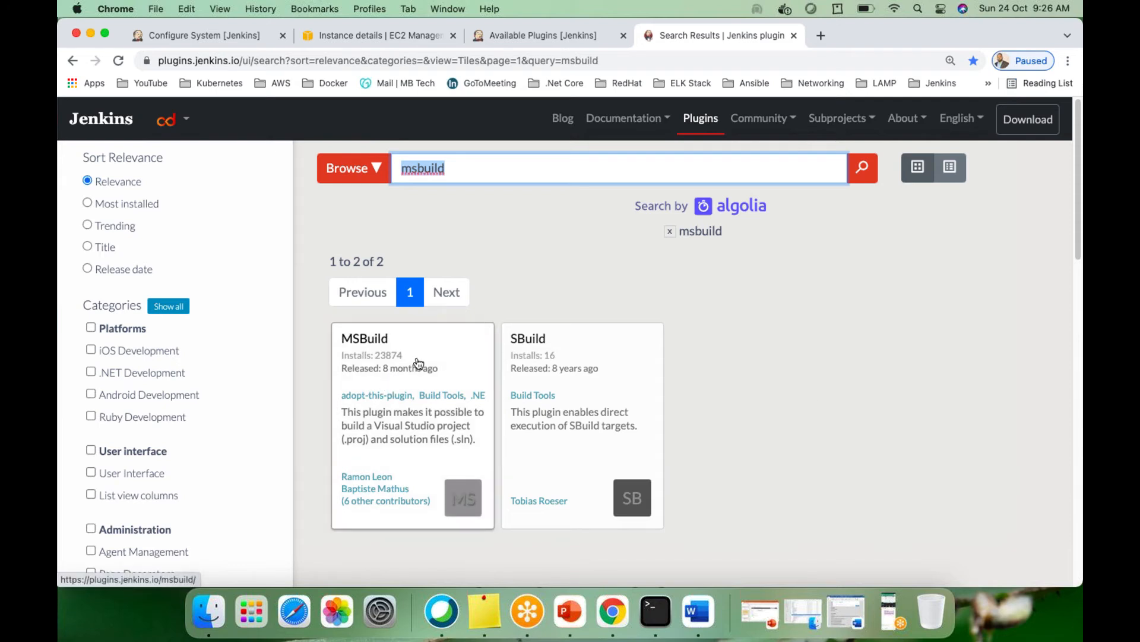
Open the MSBuild 1.30 plugin page and highlight its Usage paragraph on MSBuild.exe location
{"action": "left_click", "coordinate": [384, 364]}
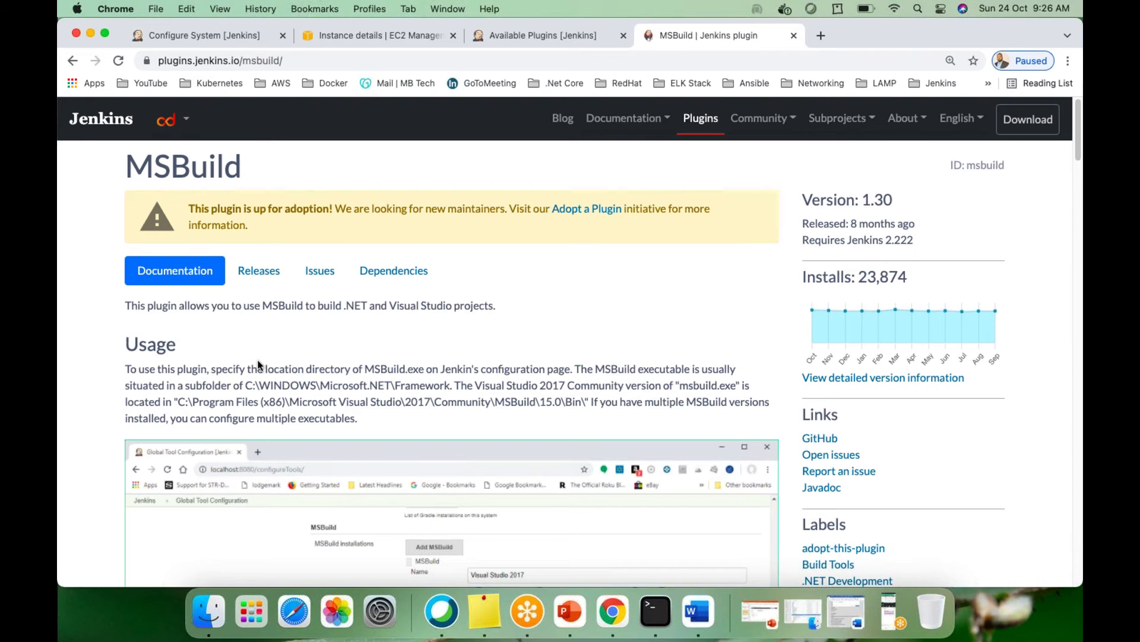
{"action": "scroll", "coordinate": [259, 364], "scroll_direction": "down", "scroll_amount": 3}
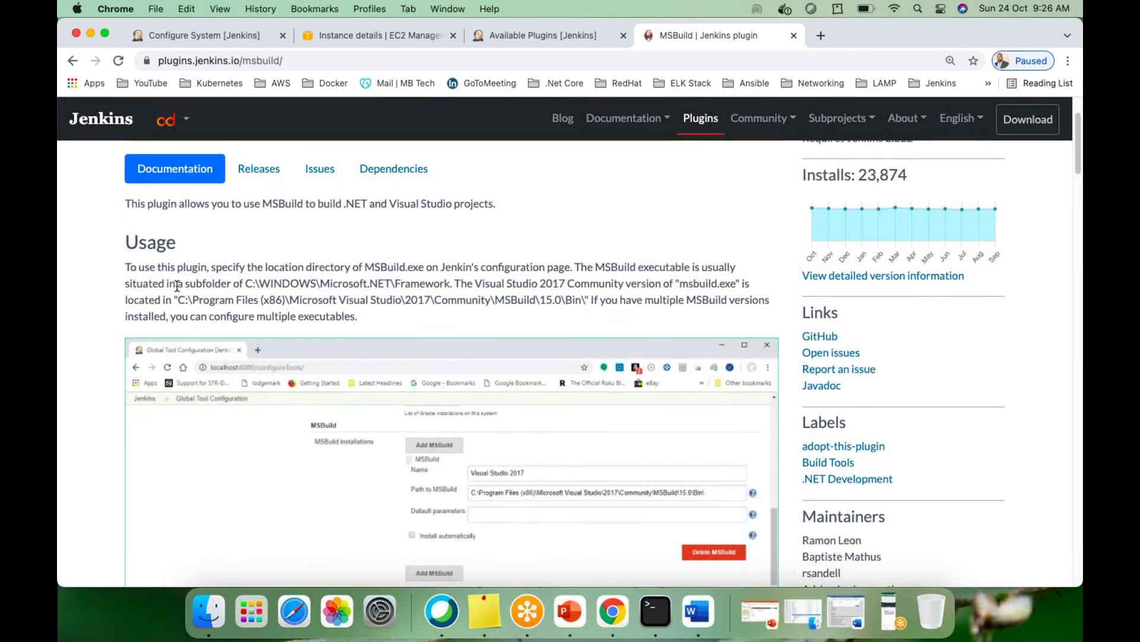
{"action": "left_click_drag", "start_coordinate": [123, 269], "coordinate": [325, 330]}
{"action": "scroll", "coordinate": [325, 330], "scroll_direction": "down", "scroll_amount": 5}
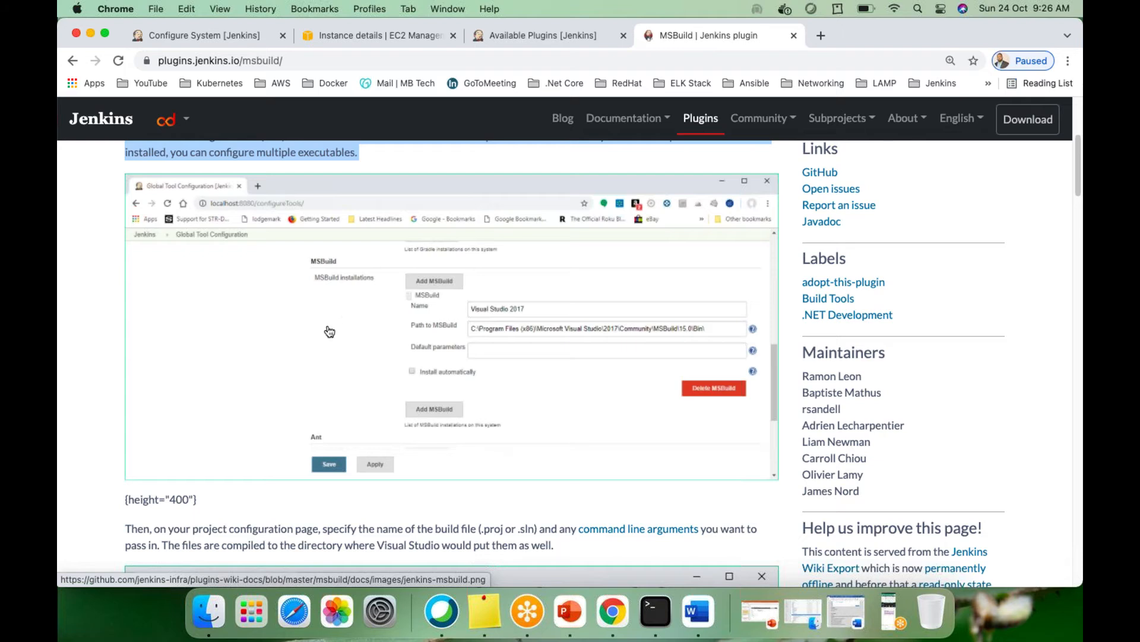
Go from the plugin manager back to the dashboard and open Manage Jenkins
{"action": "left_click", "coordinate": [546, 28]}
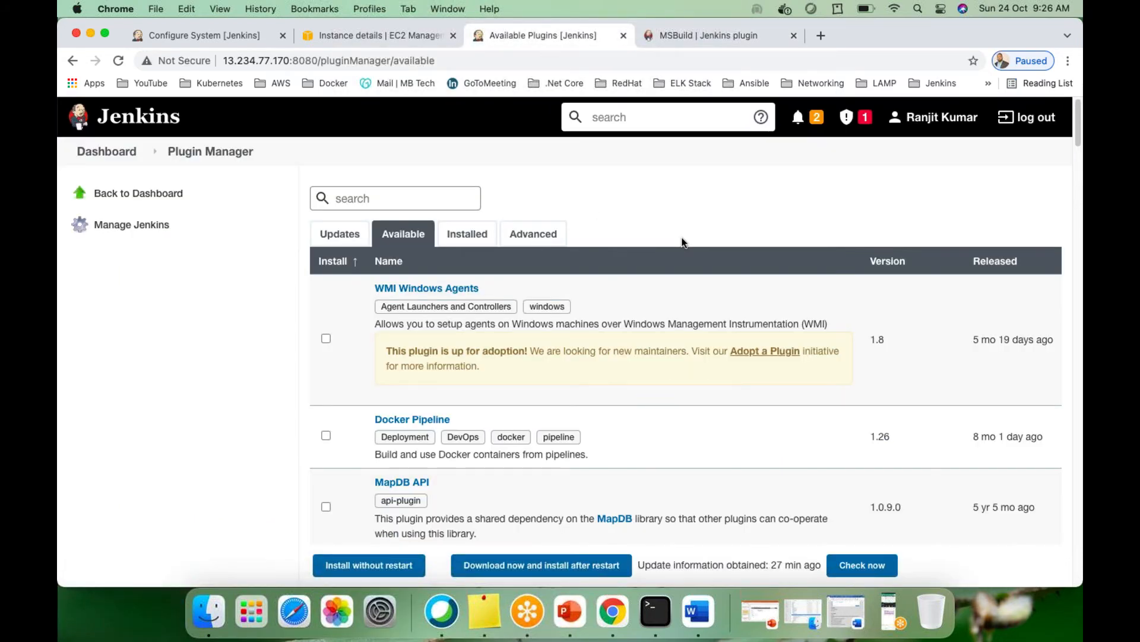
{"action": "left_click", "coordinate": [98, 153]}
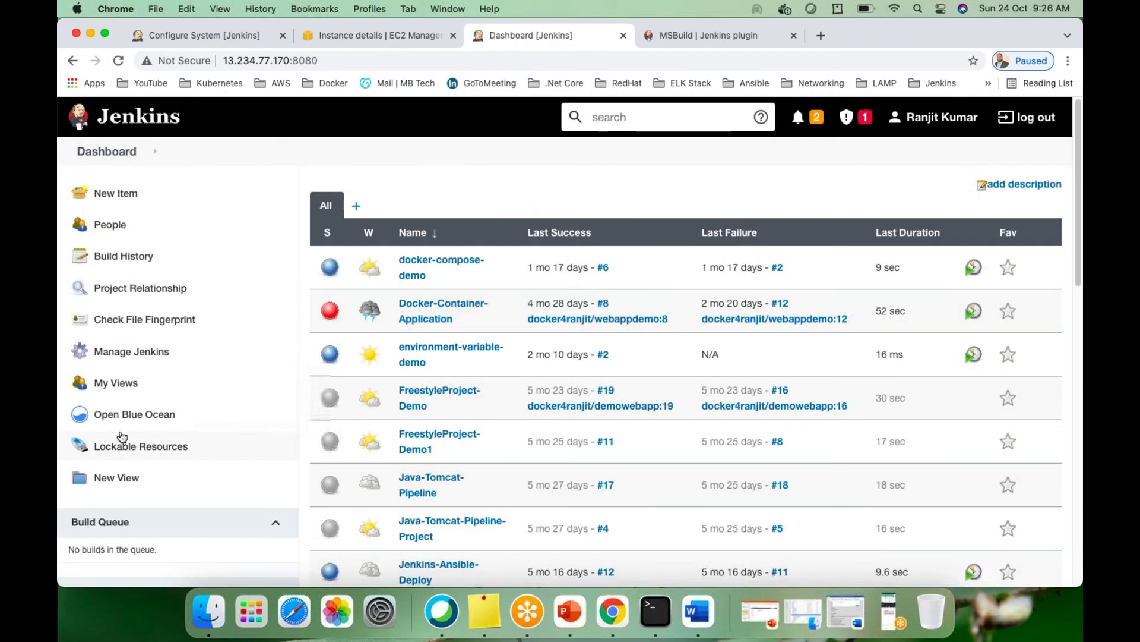
{"action": "left_click", "coordinate": [113, 351]}
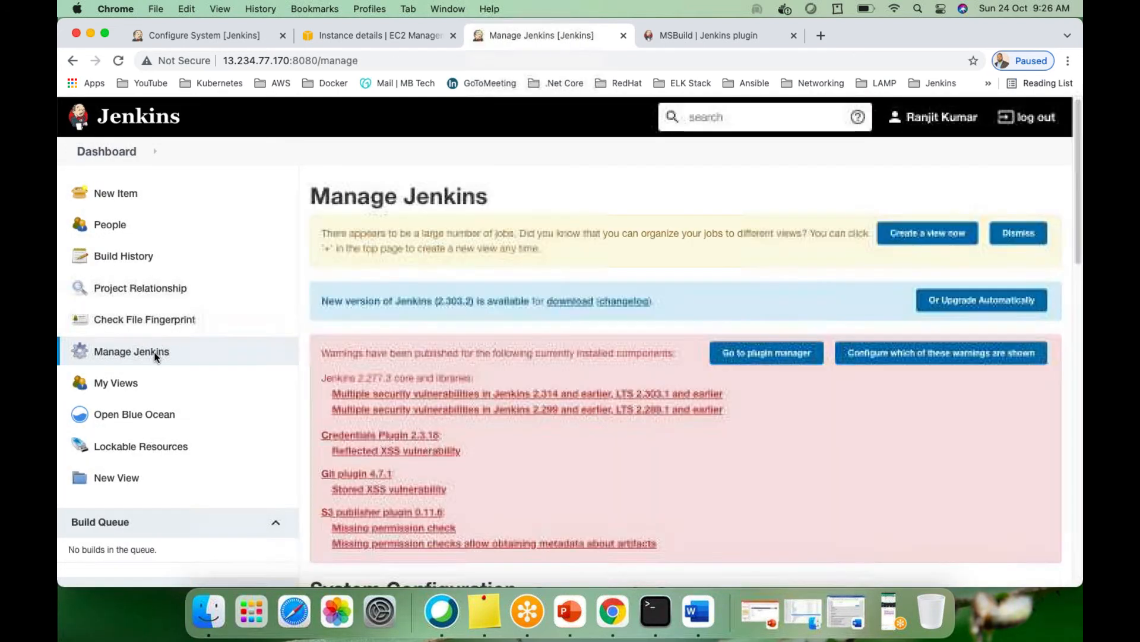
{"action": "scroll", "coordinate": [588, 433], "scroll_direction": "down", "scroll_amount": 10}
Open Global Tool Configuration and scroll past Maven, JDK and Git to the MSBuild section
{"action": "left_click", "coordinate": [650, 171]}
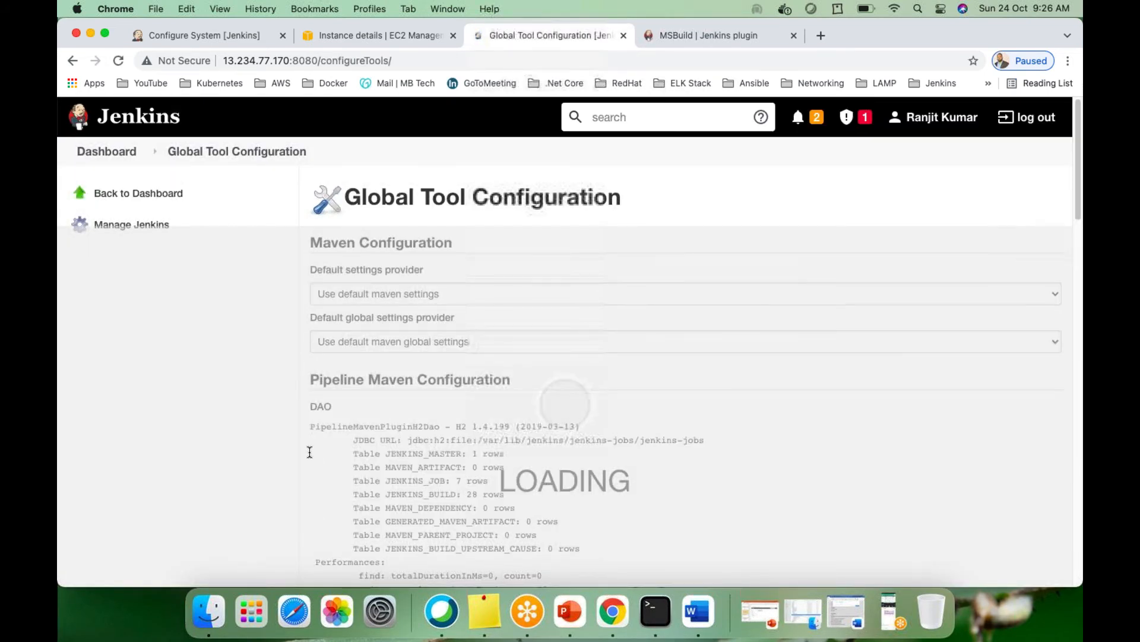
{"action": "scroll", "coordinate": [441, 398], "scroll_direction": "down", "scroll_amount": 5}
{"action": "scroll", "coordinate": [442, 398], "scroll_direction": "down", "scroll_amount": 15}
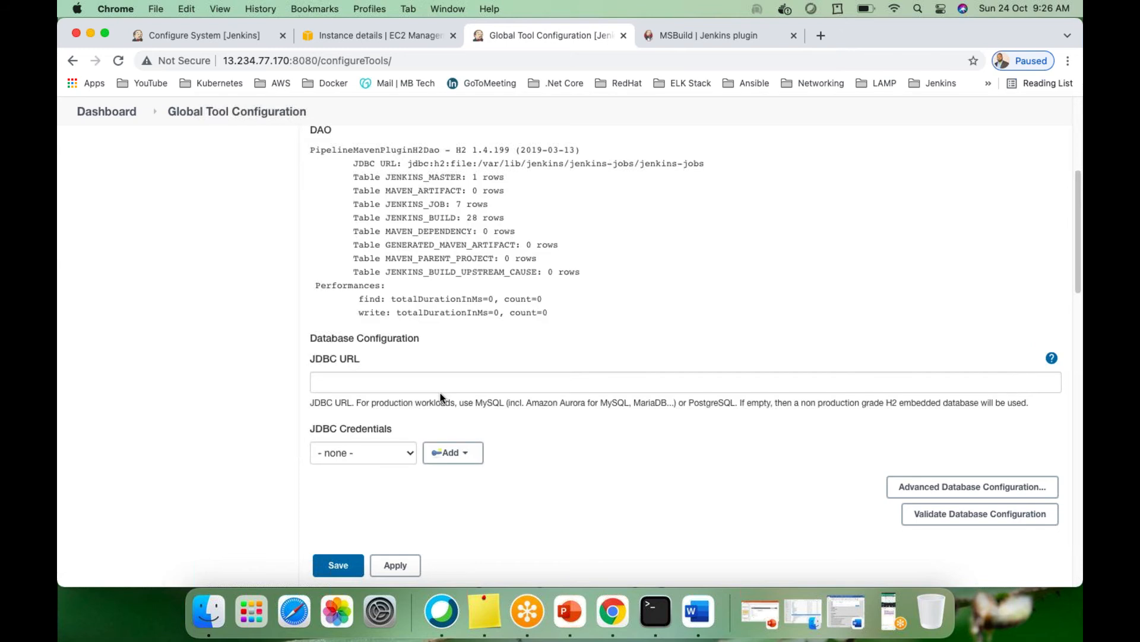
{"action": "scroll", "coordinate": [333, 254], "scroll_direction": "down", "scroll_amount": 6}
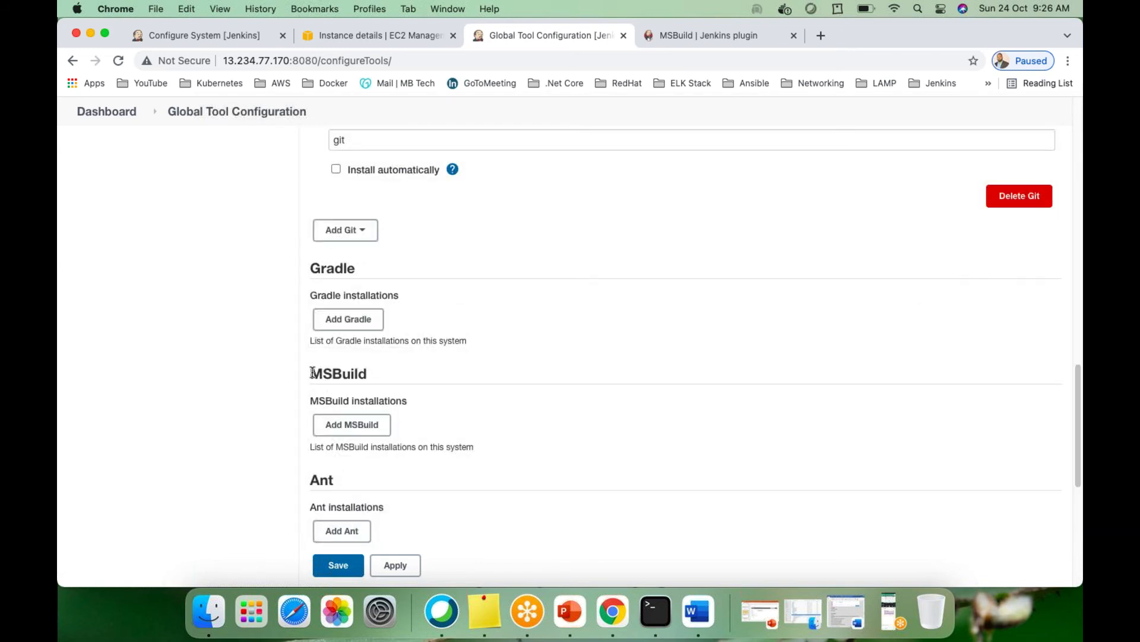
Add a blank MSBuild installation entry, then return to the MSBuild plugin documentation
{"action": "left_click_drag", "start_coordinate": [311, 373], "coordinate": [378, 374]}
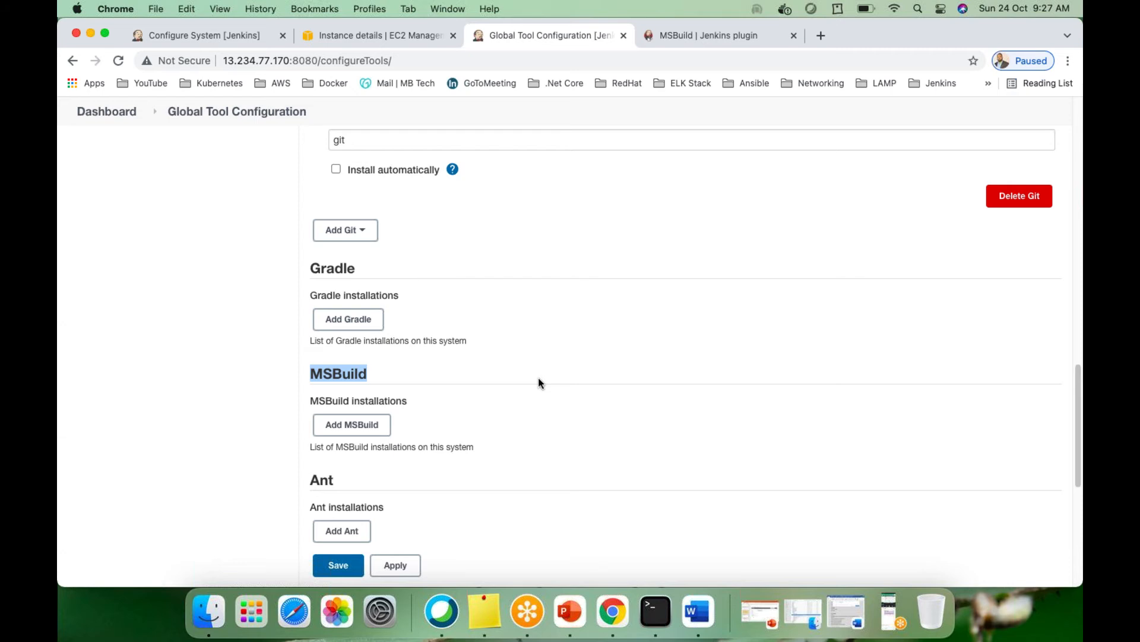
{"action": "left_click", "coordinate": [355, 429]}
{"action": "scroll", "coordinate": [458, 448], "scroll_direction": "down", "scroll_amount": 5}
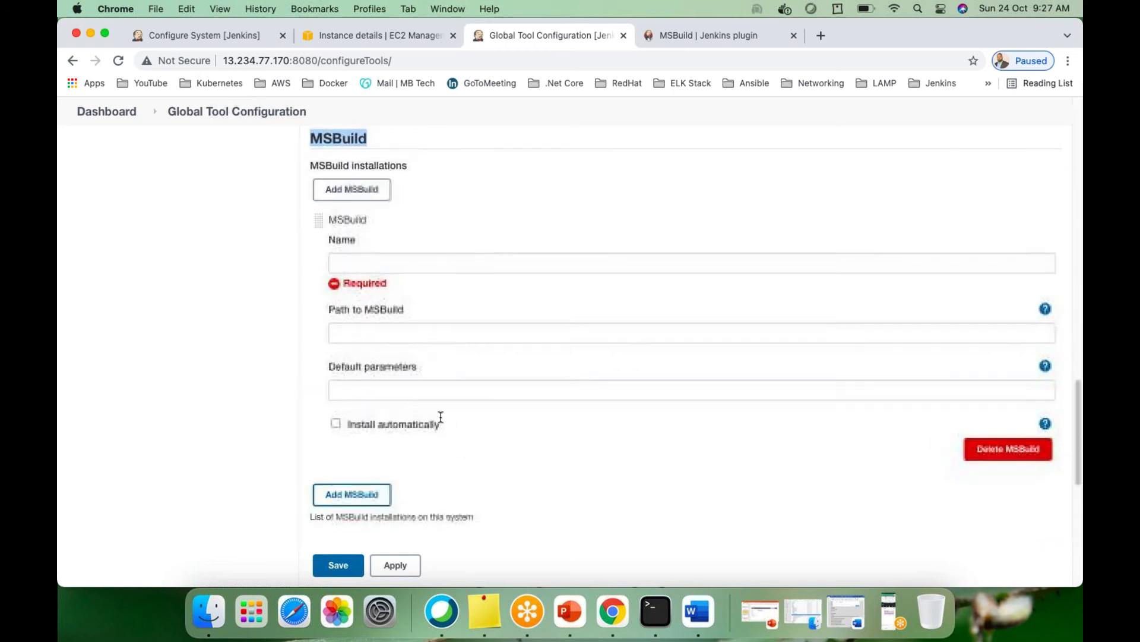
{"action": "left_click", "coordinate": [395, 262]}
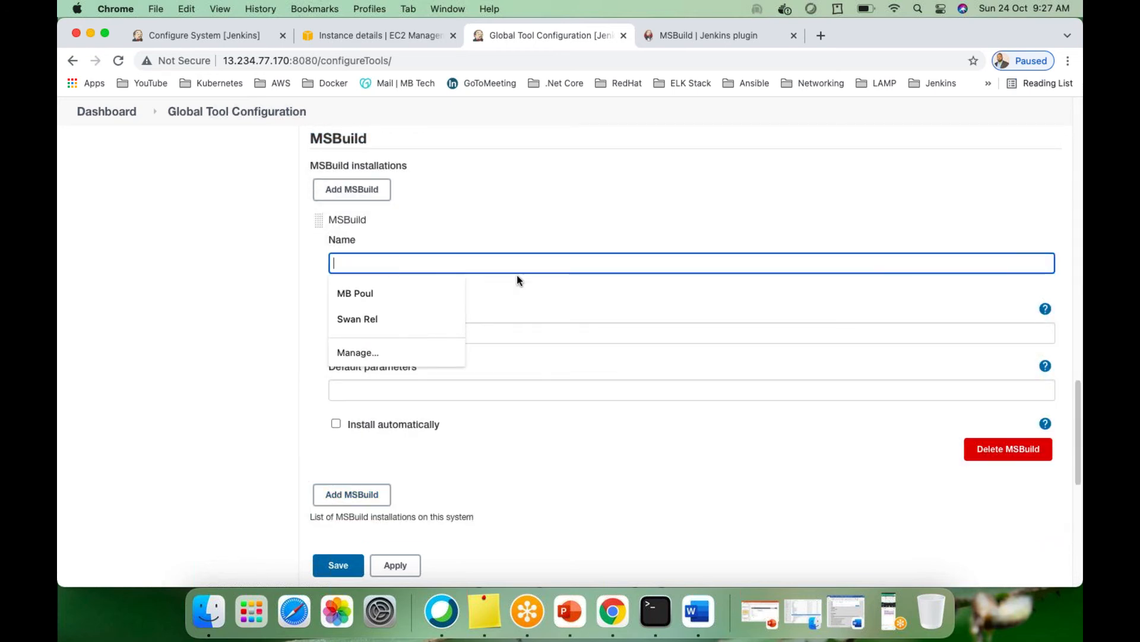
{"action": "left_click", "coordinate": [534, 294]}
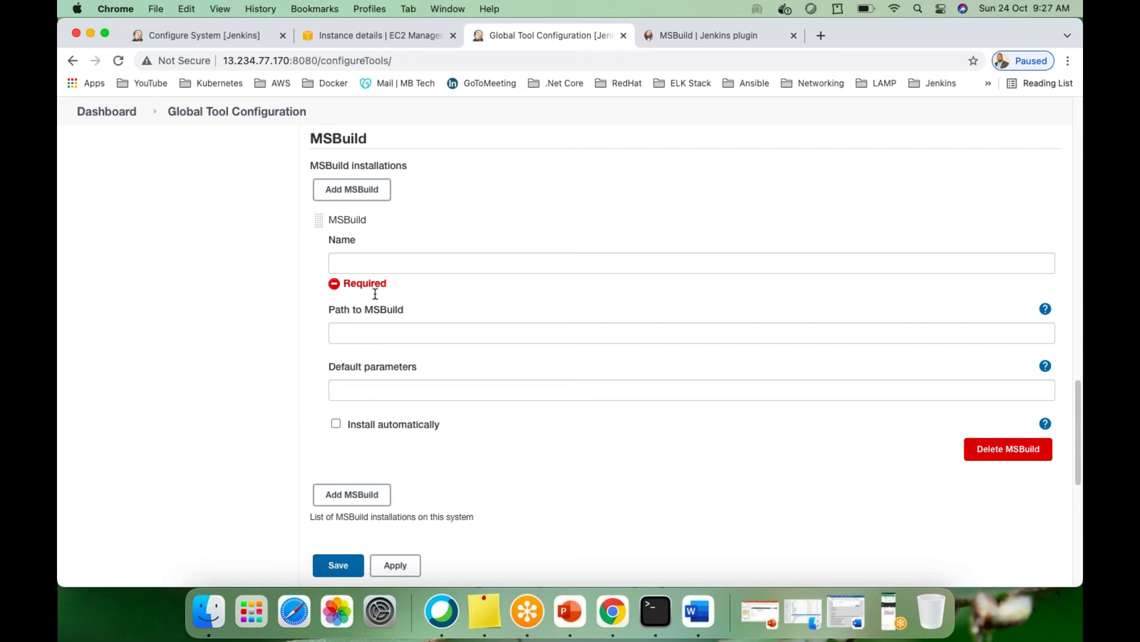
{"action": "left_click", "coordinate": [688, 39]}
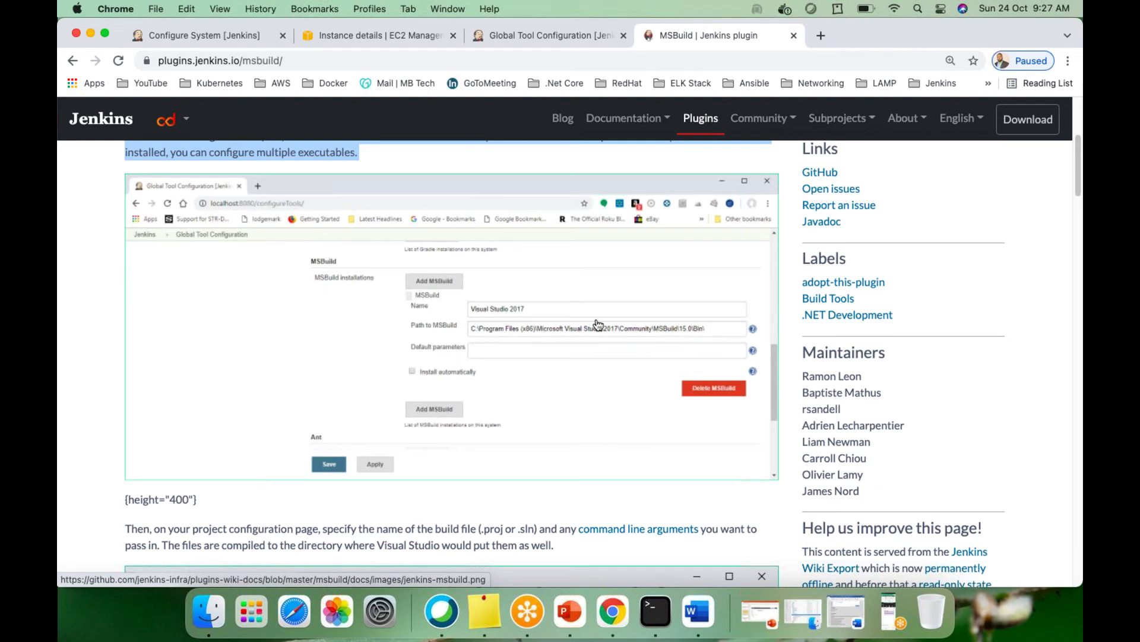
{"action": "scroll", "coordinate": [420, 371], "scroll_direction": "down", "scroll_amount": 5}
{"action": "scroll", "coordinate": [419, 368], "scroll_direction": "up", "scroll_amount": 6}
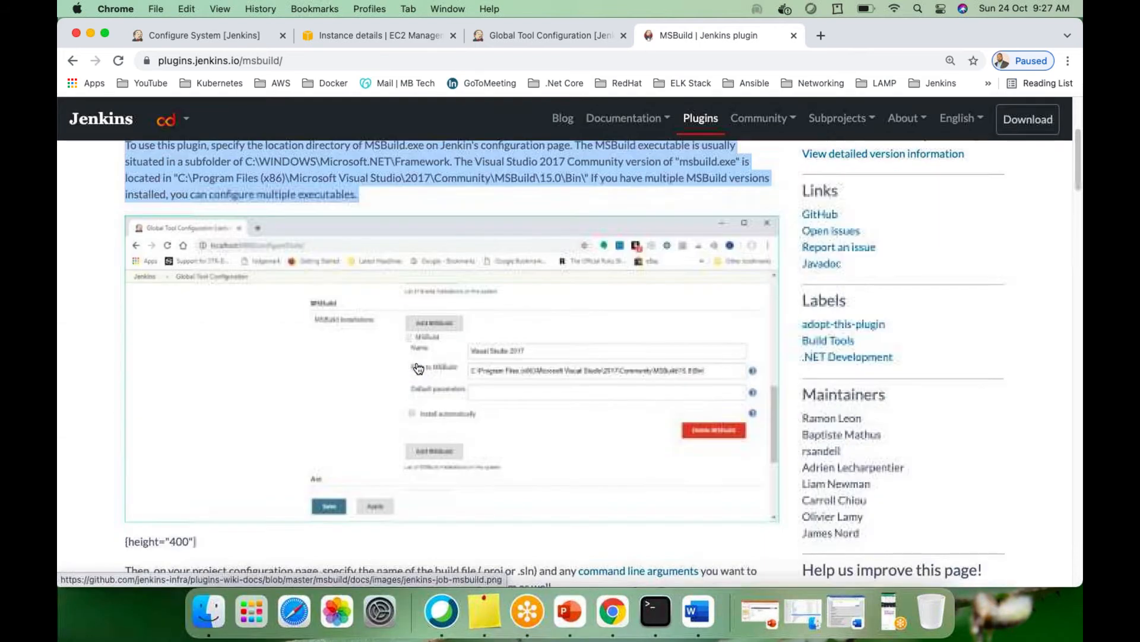
{"action": "scroll", "coordinate": [418, 368], "scroll_direction": "down", "scroll_amount": 5}
{"action": "scroll", "coordinate": [313, 363], "scroll_direction": "up", "scroll_amount": 1}
{"action": "scroll", "coordinate": [313, 364], "scroll_direction": "up", "scroll_amount": 1}
{"action": "scroll", "coordinate": [298, 382], "scroll_direction": "down", "scroll_amount": 5}
{"action": "scroll", "coordinate": [295, 374], "scroll_direction": "up", "scroll_amount": 2}
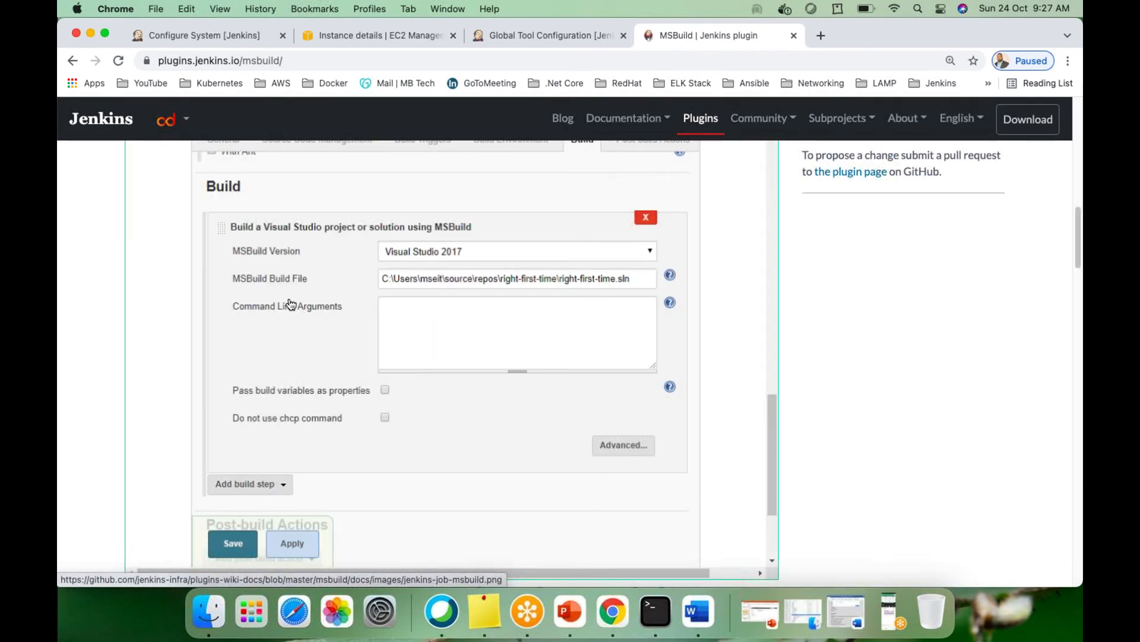
{"action": "scroll", "coordinate": [331, 364], "scroll_direction": "down", "scroll_amount": 3}
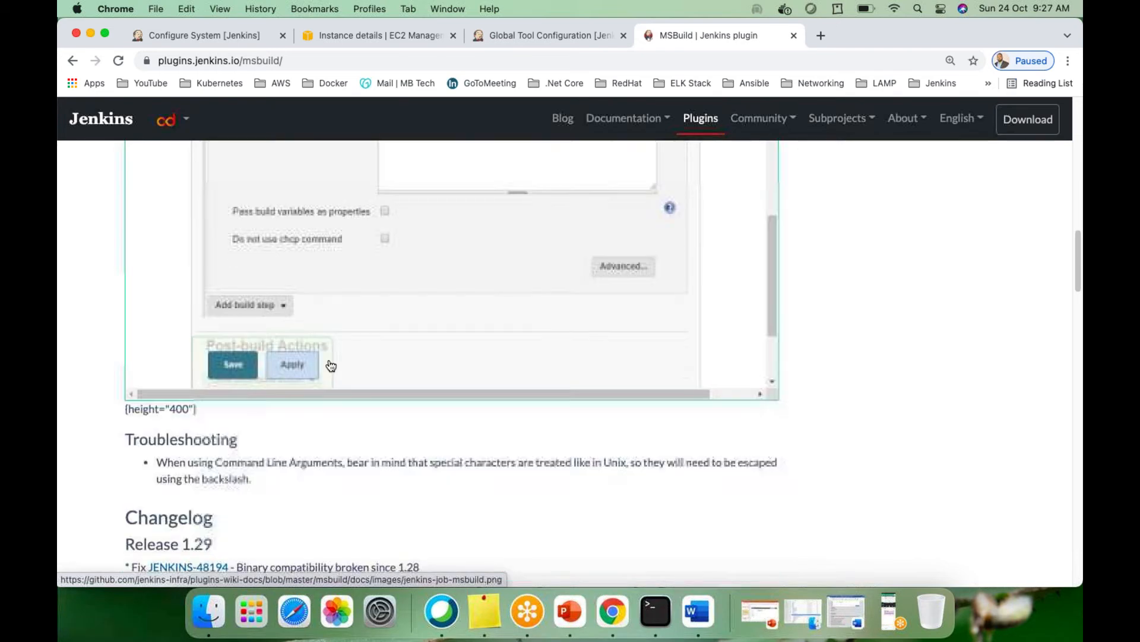
{"action": "scroll", "coordinate": [331, 364], "scroll_direction": "up", "scroll_amount": 15}
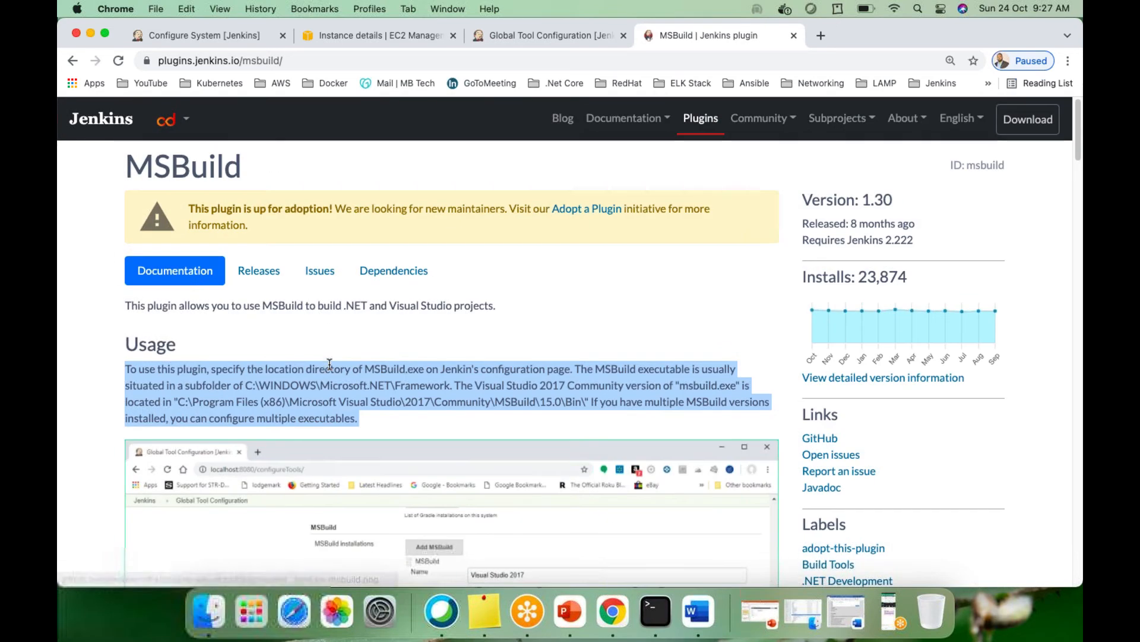
Replace the msbuild plugin search with 'mysql' and open the MySQL Database plugin page
{"action": "left_click", "coordinate": [70, 63]}
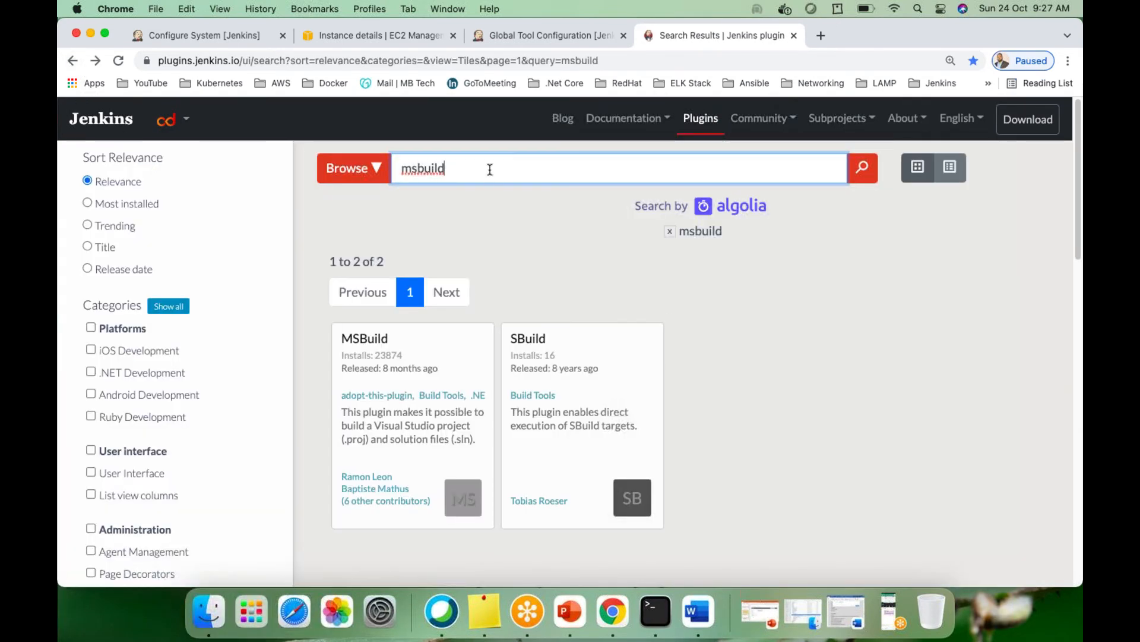
{"action": "left_click_drag", "start_coordinate": [489, 169], "coordinate": [341, 172]}
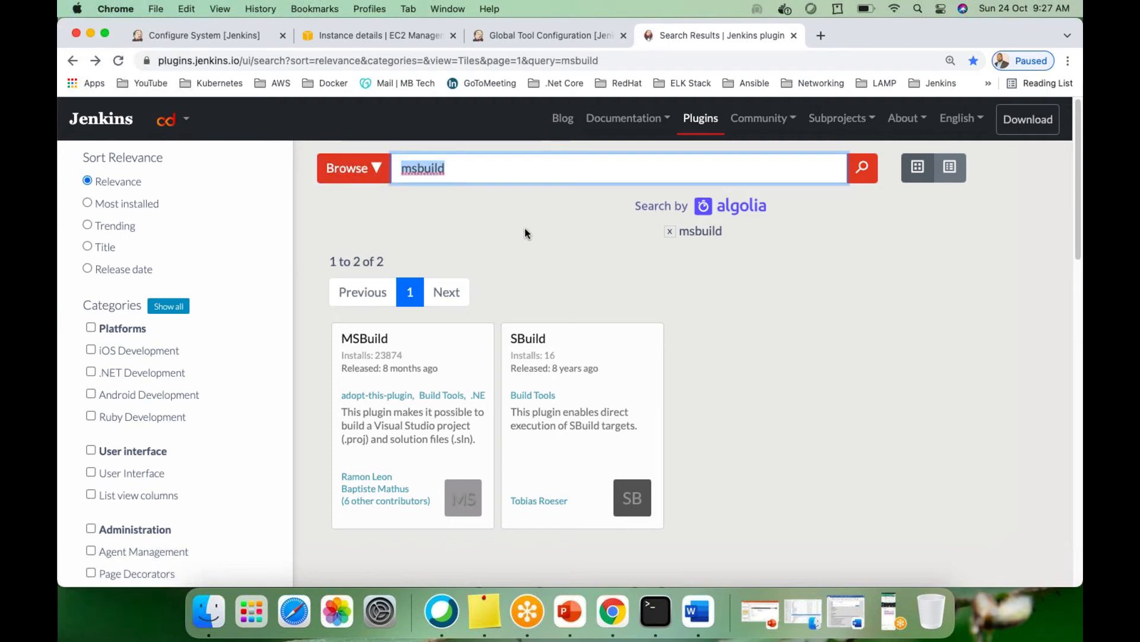
{"action": "type", "text": "mysql"}
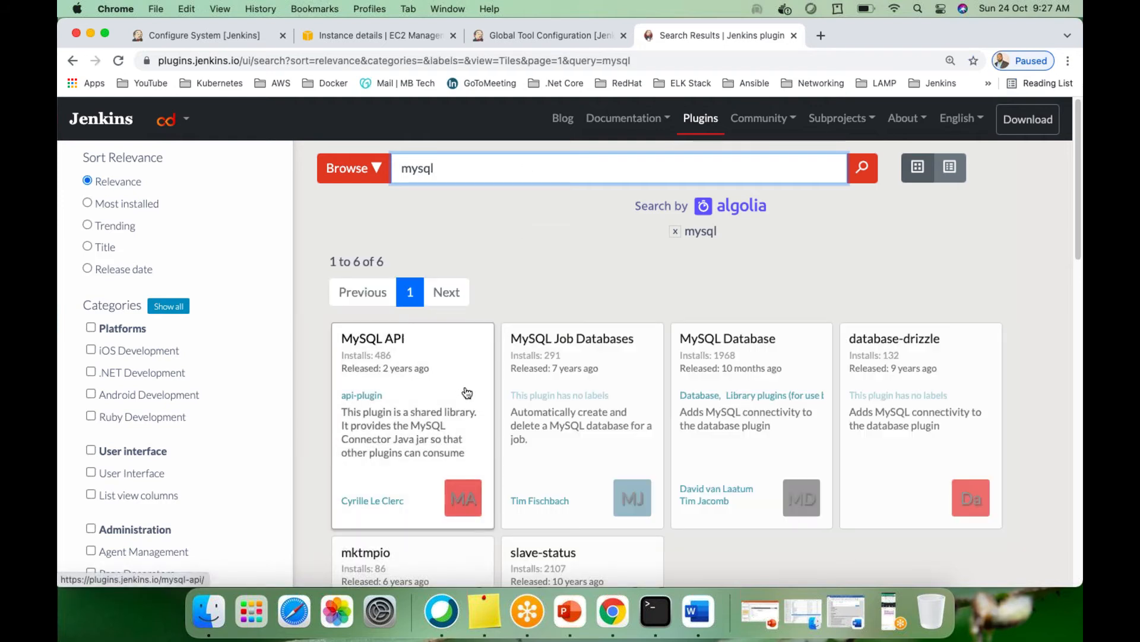
{"action": "left_click", "coordinate": [765, 369]}
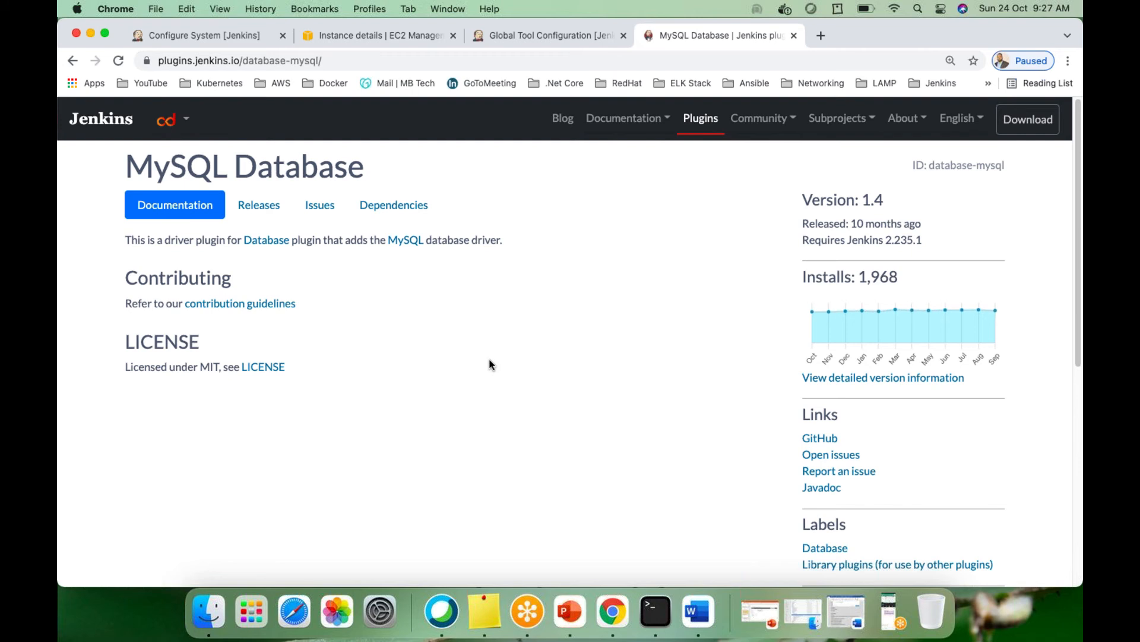
{"action": "scroll", "coordinate": [491, 362], "scroll_direction": "down", "scroll_amount": 6}
{"action": "scroll", "coordinate": [490, 366], "scroll_direction": "up", "scroll_amount": 6}
Visit the linked MySQL website, back out, and return to Global Tool Configuration
{"action": "left_click", "coordinate": [406, 242]}
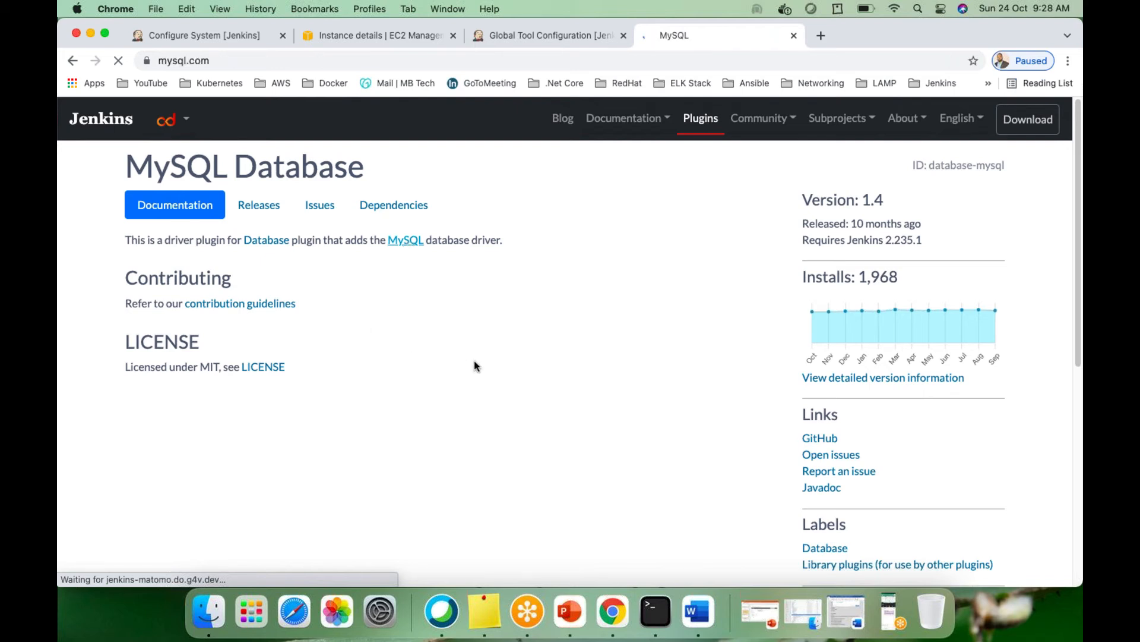
{"action": "left_click", "coordinate": [71, 62]}
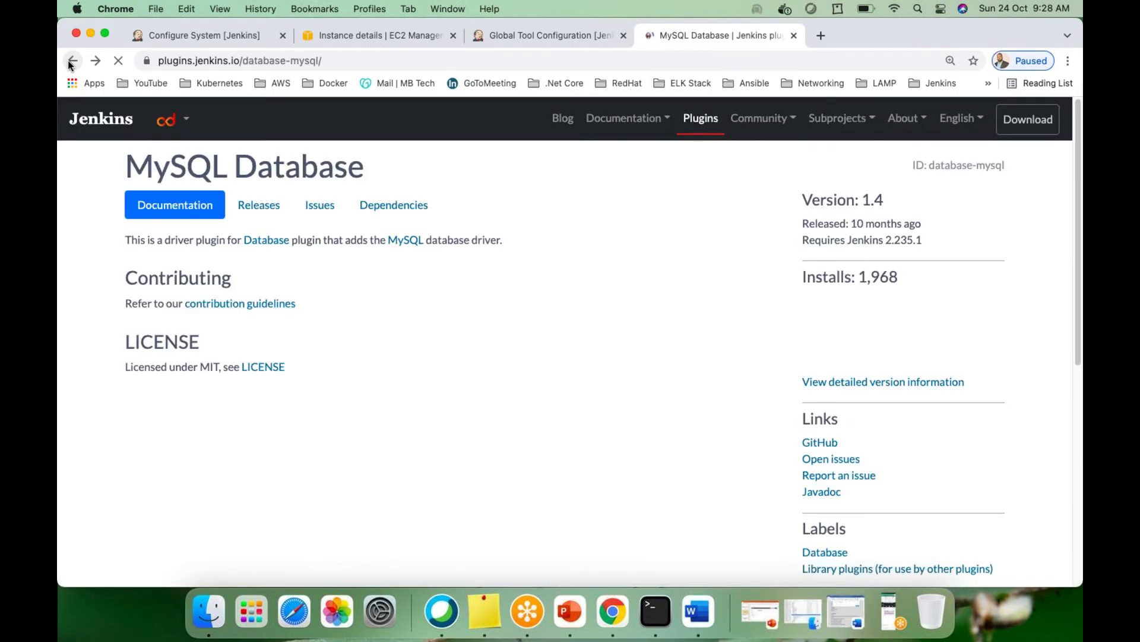
{"action": "left_click", "coordinate": [70, 62]}
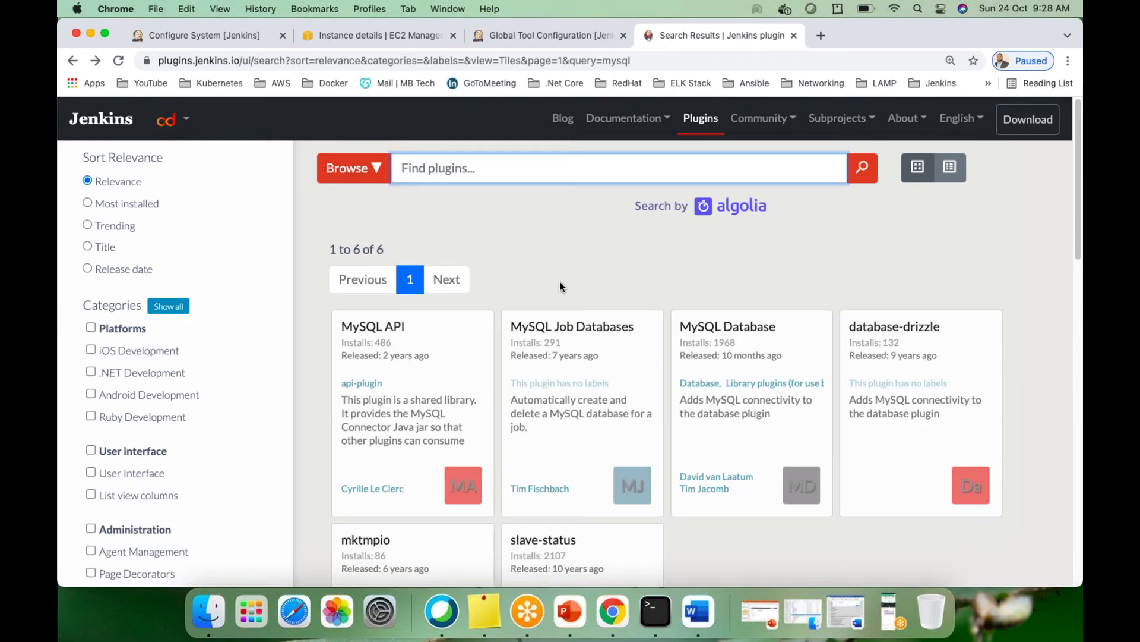
{"action": "left_click", "coordinate": [516, 35]}
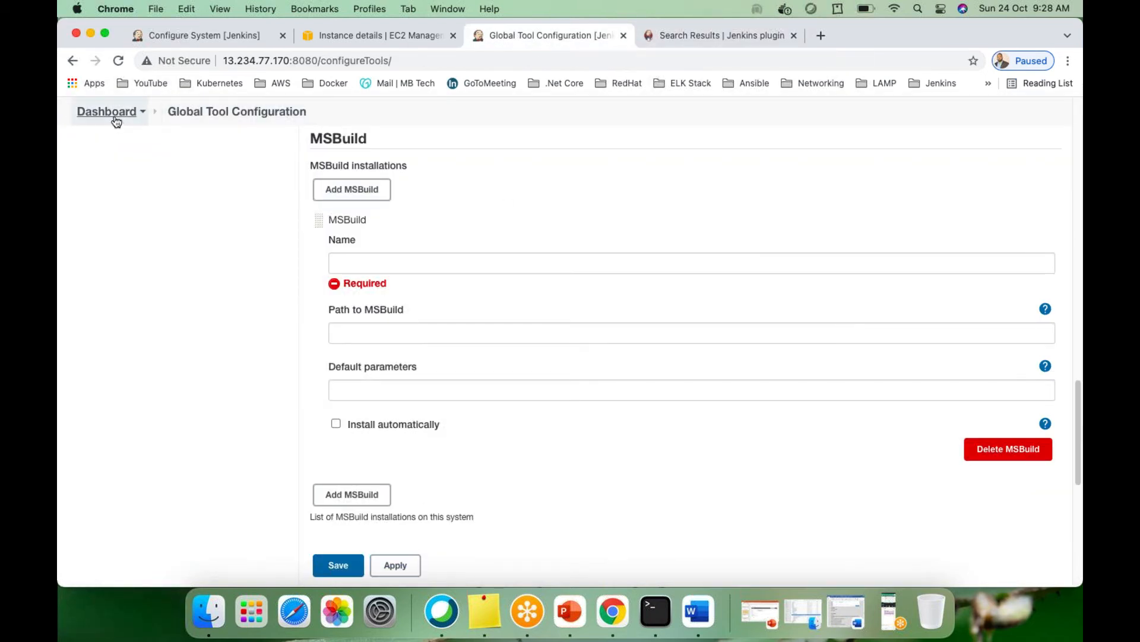
Reload Global Tool Configuration, choosing Leave to drop the unnamed MSBuild entry
{"action": "left_click", "coordinate": [216, 115]}
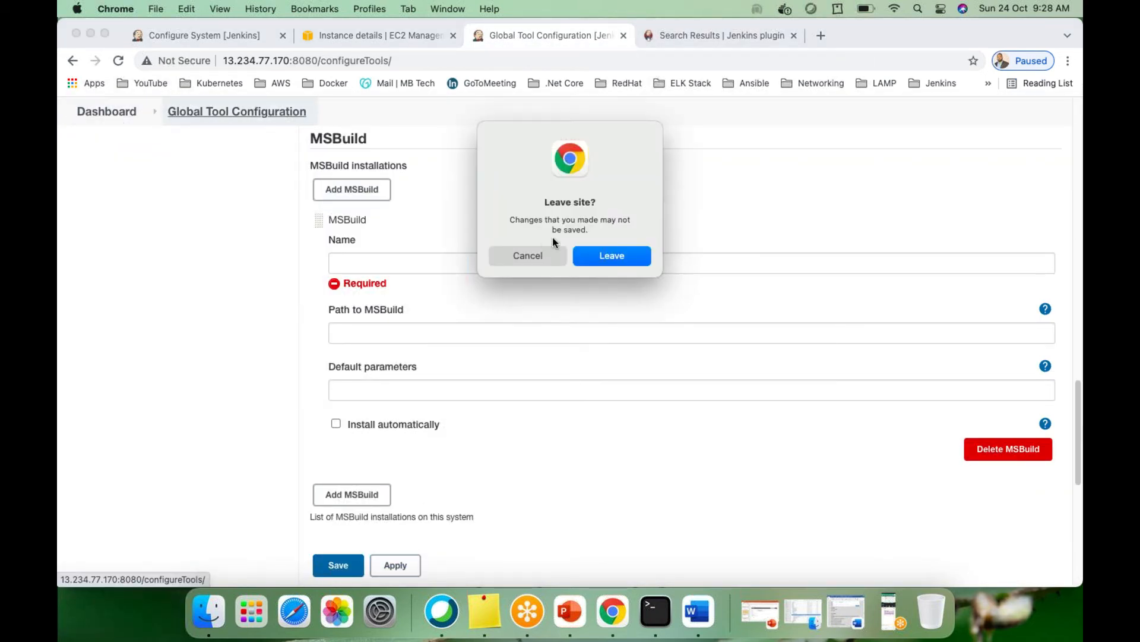
{"action": "left_click", "coordinate": [618, 259]}
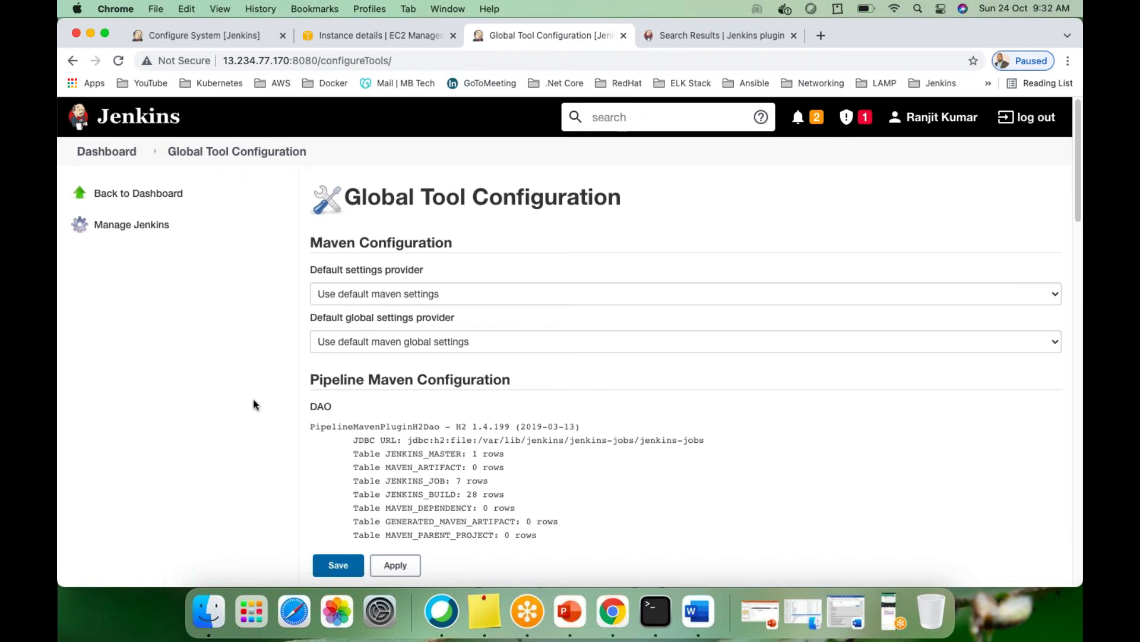
Reload the Global Tool Configuration page
{"action": "scroll", "coordinate": [252, 404], "scroll_direction": "down", "scroll_amount": 10}
{"action": "scroll", "coordinate": [253, 403], "scroll_direction": "up", "scroll_amount": 10}
{"action": "left_click", "coordinate": [210, 152]}
Confirm Git is local_git and MSBuild, Ant, Ansible, Docker have no installations, then open Manage Jenkins
{"action": "scroll", "coordinate": [648, 247], "scroll_direction": "down", "scroll_amount": 15}
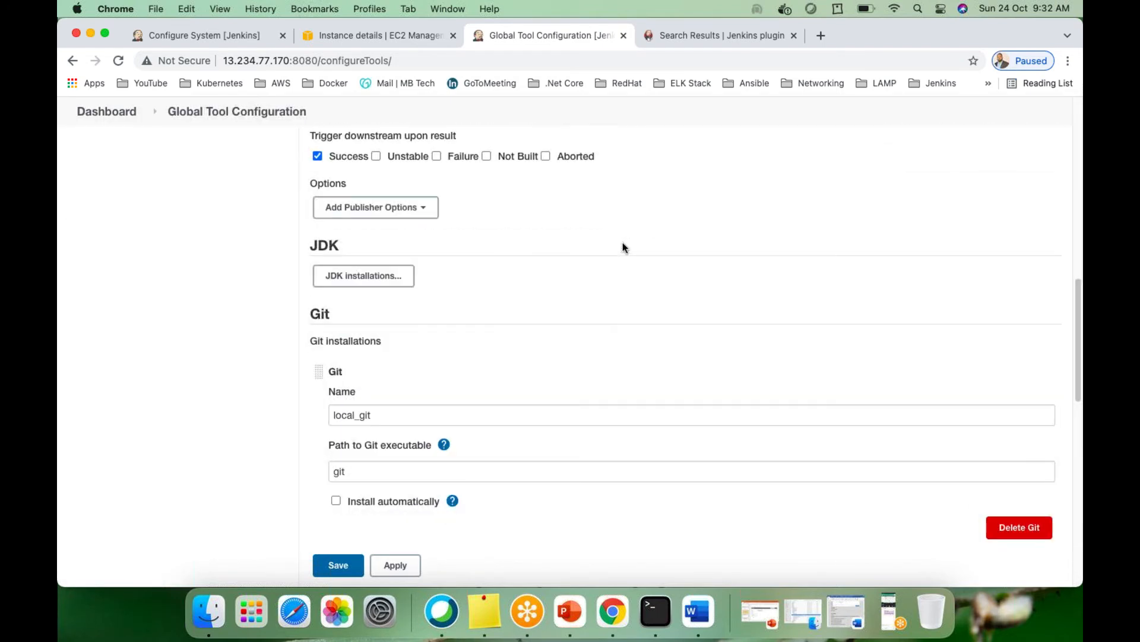
{"action": "scroll", "coordinate": [469, 260], "scroll_direction": "down", "scroll_amount": 3}
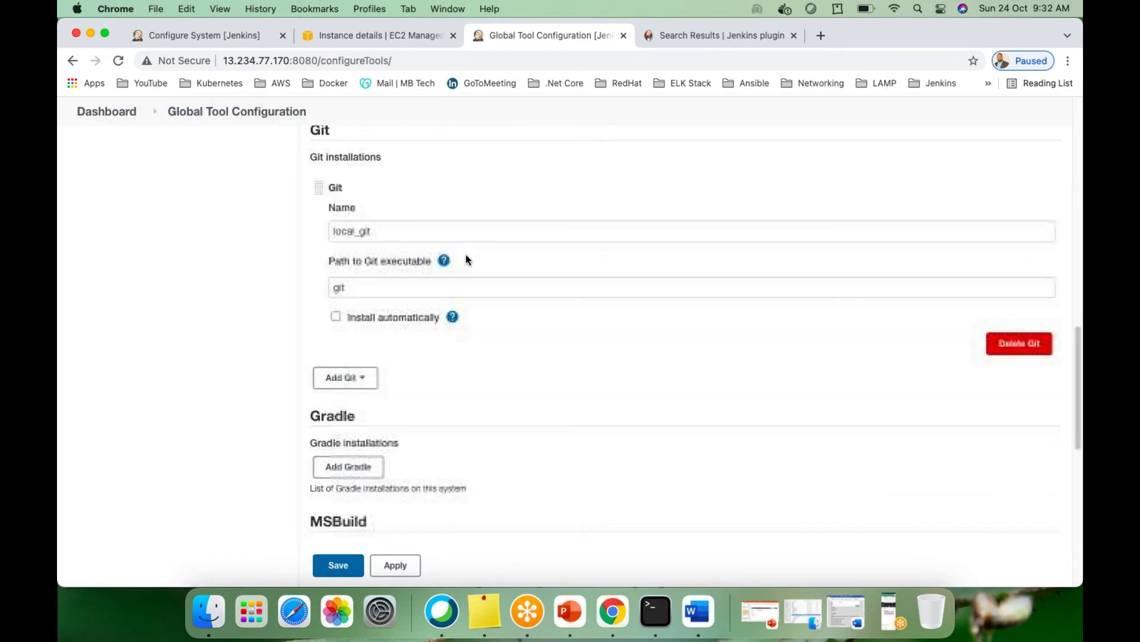
{"action": "scroll", "coordinate": [326, 188], "scroll_direction": "up", "scroll_amount": 2}
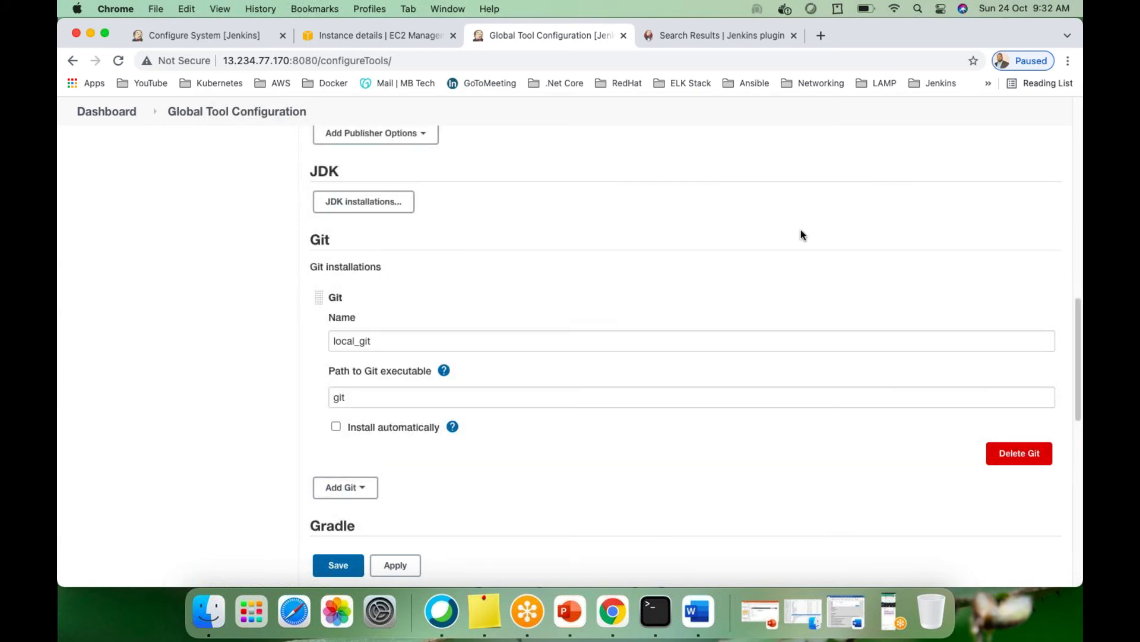
{"action": "scroll", "coordinate": [535, 331], "scroll_direction": "down", "scroll_amount": 3}
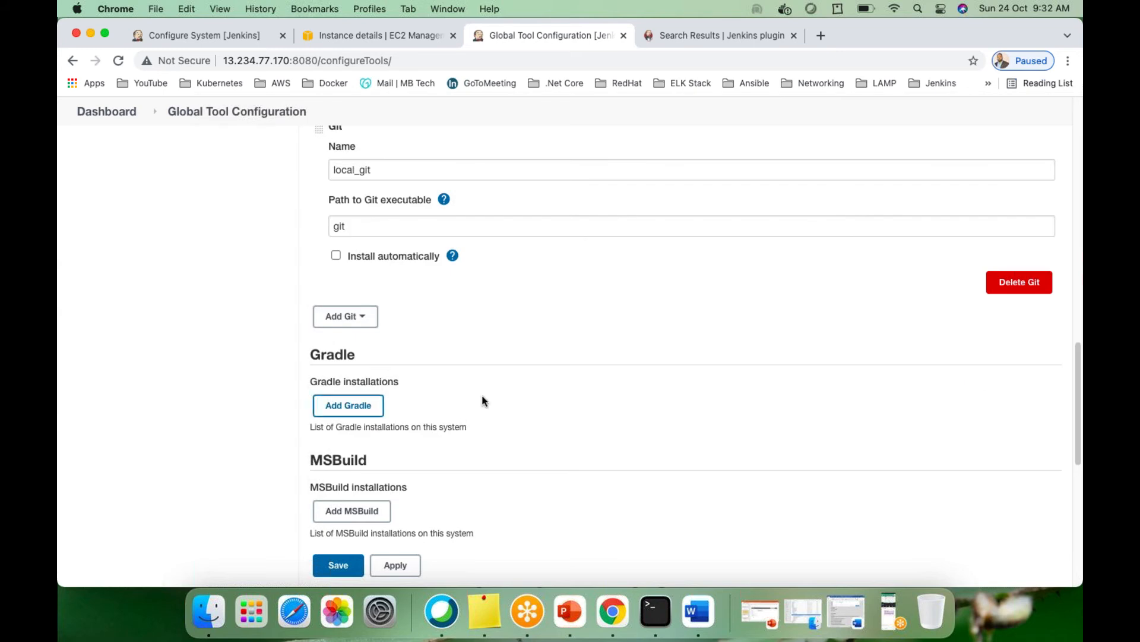
{"action": "scroll", "coordinate": [482, 396], "scroll_direction": "down", "scroll_amount": 1}
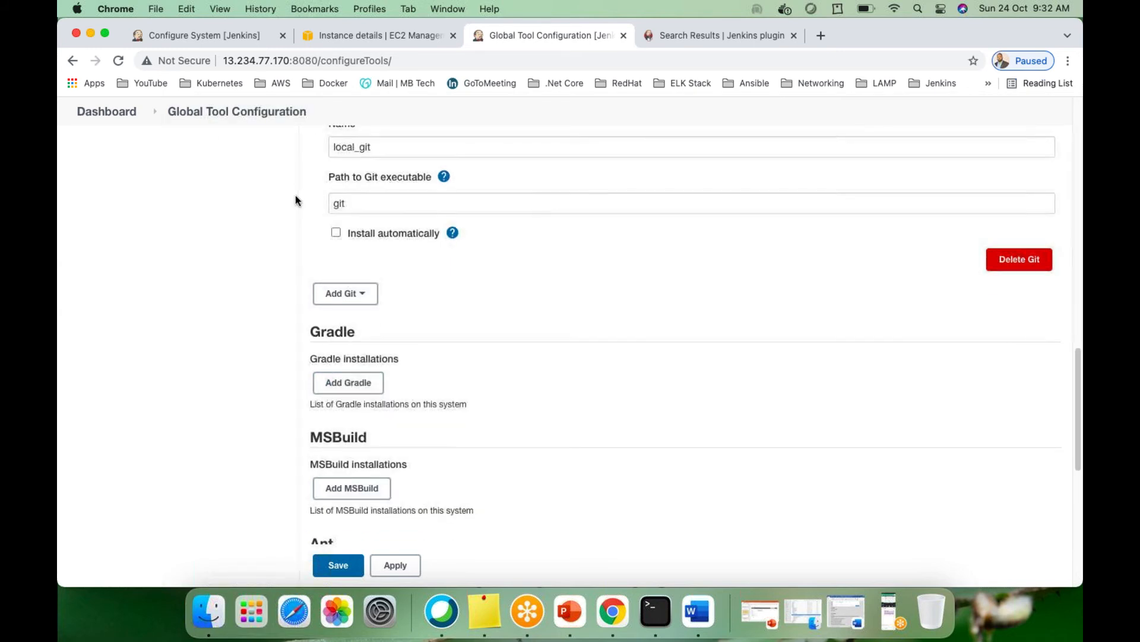
{"action": "scroll", "coordinate": [380, 333], "scroll_direction": "down", "scroll_amount": 3}
{"action": "scroll", "coordinate": [422, 315], "scroll_direction": "down", "scroll_amount": 2}
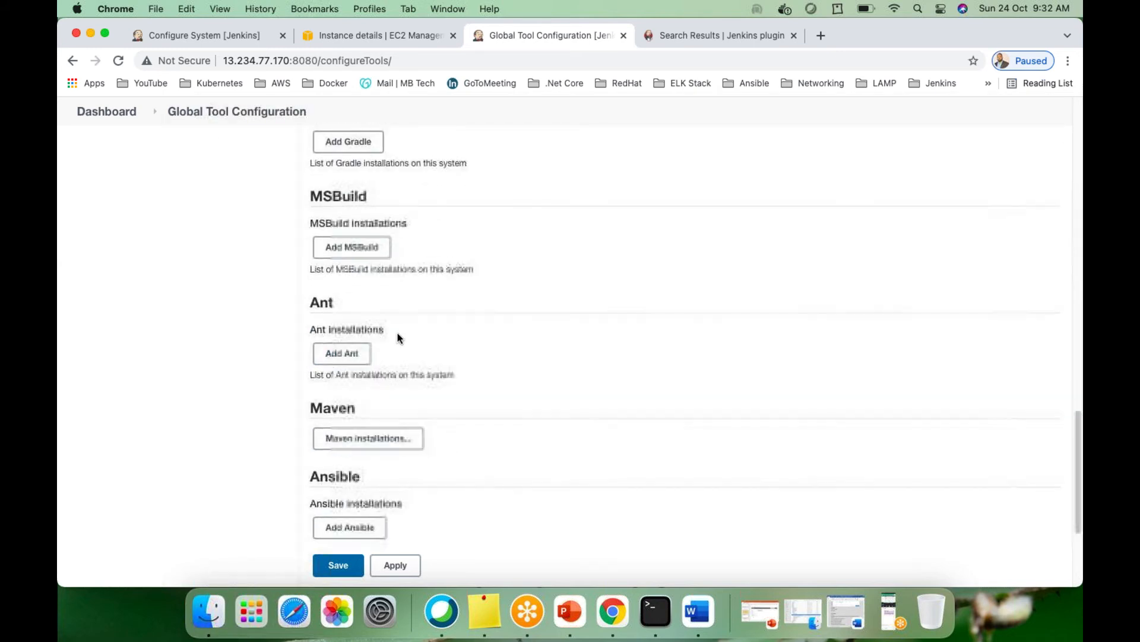
{"action": "scroll", "coordinate": [416, 363], "scroll_direction": "down", "scroll_amount": 4}
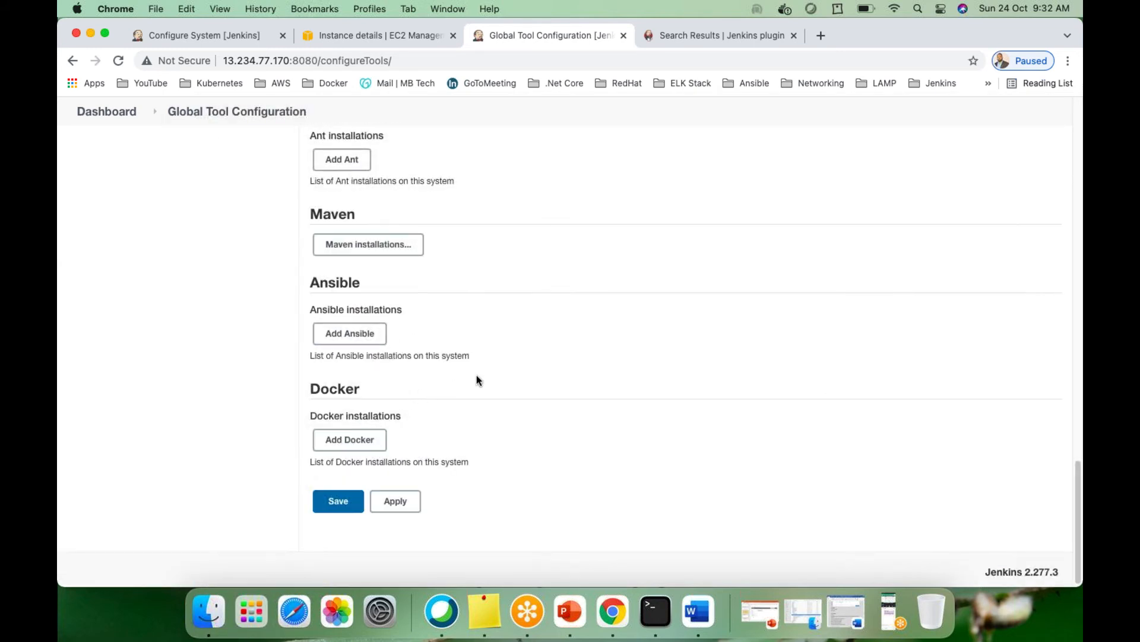
{"action": "scroll", "coordinate": [458, 362], "scroll_direction": "up", "scroll_amount": 8}
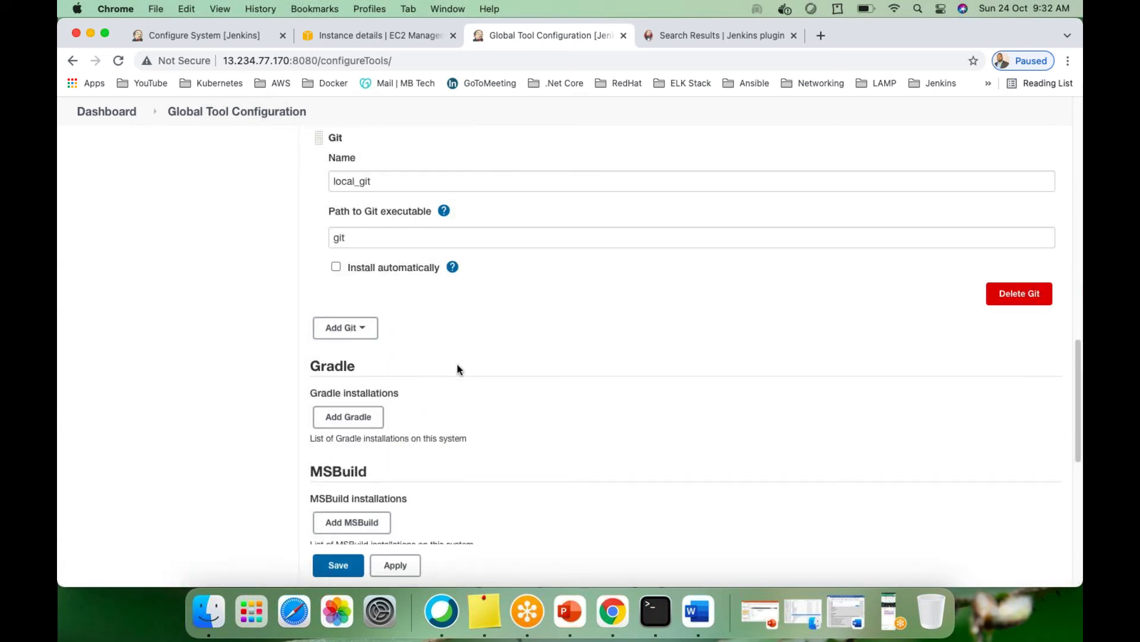
{"action": "scroll", "coordinate": [376, 387], "scroll_direction": "down", "scroll_amount": 2}
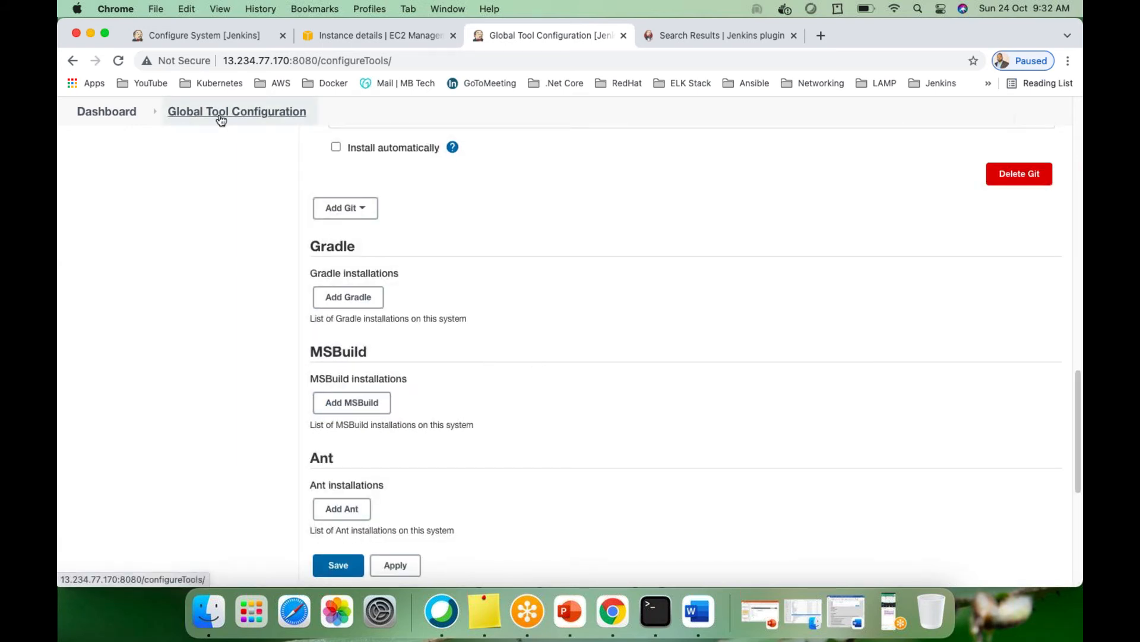
{"action": "left_click", "coordinate": [83, 113]}
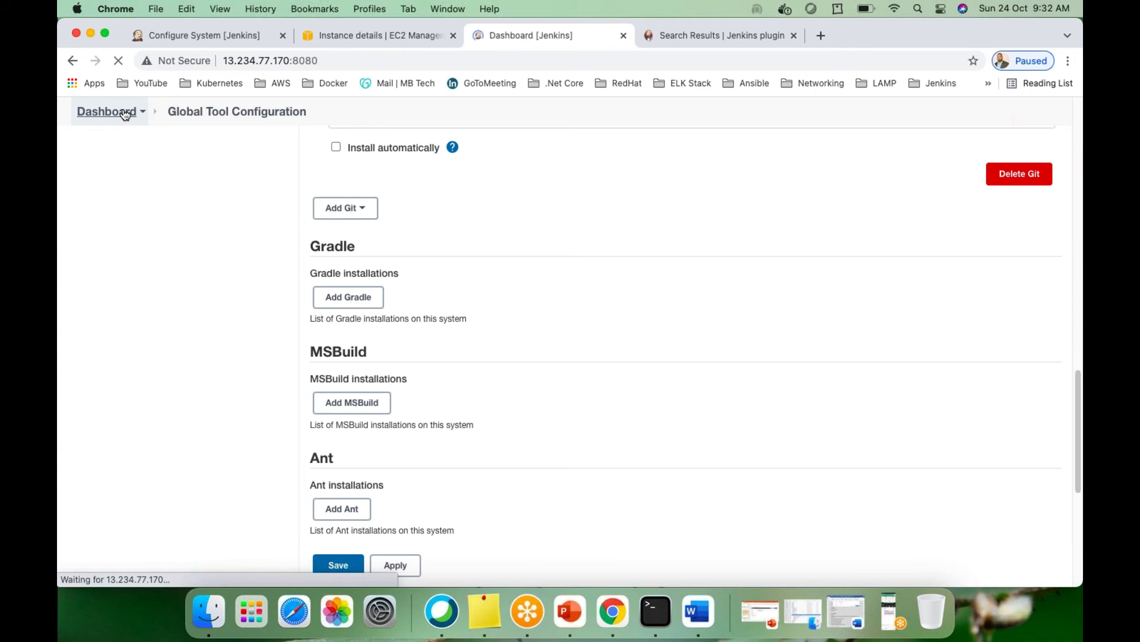
{"action": "left_click", "coordinate": [101, 351]}
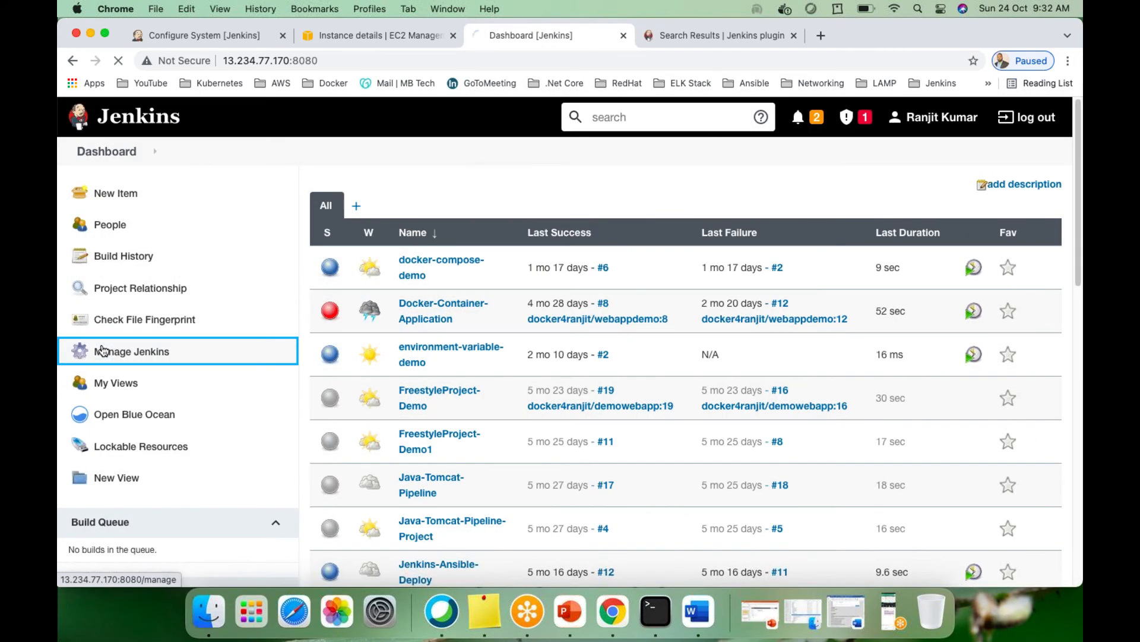
Filter installed plugins for 'msbuil' and uninstall the MSBuild Plugin, confirming with Yes
{"action": "scroll", "coordinate": [854, 428], "scroll_direction": "down", "scroll_amount": 8}
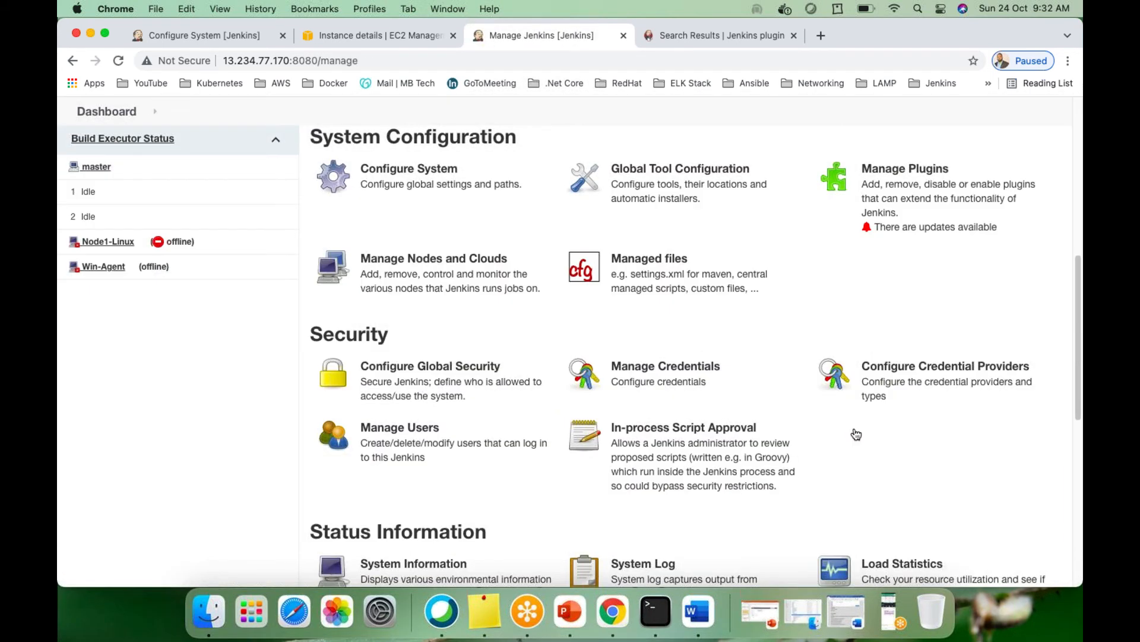
{"action": "left_click", "coordinate": [927, 204]}
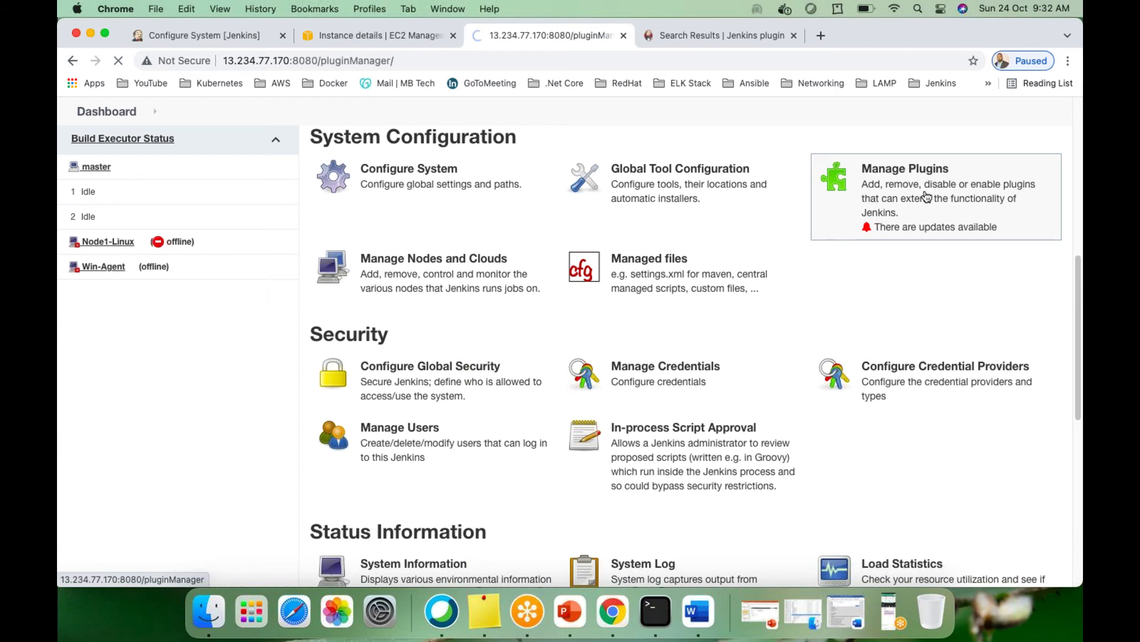
{"action": "left_click", "coordinate": [456, 237]}
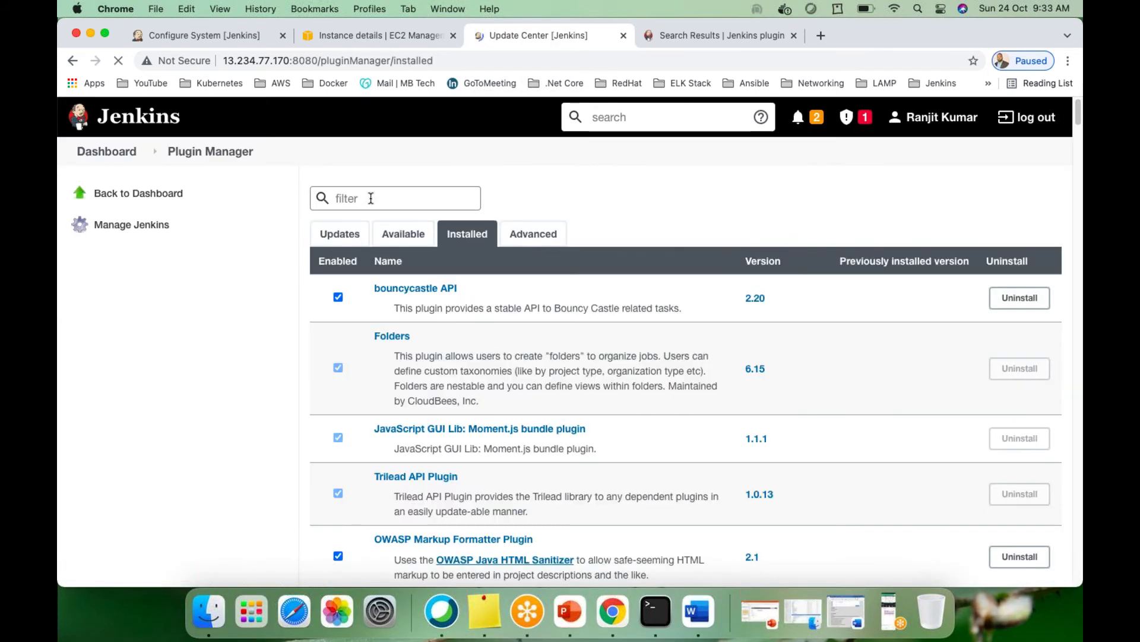
{"action": "type", "text": "msbuil"}
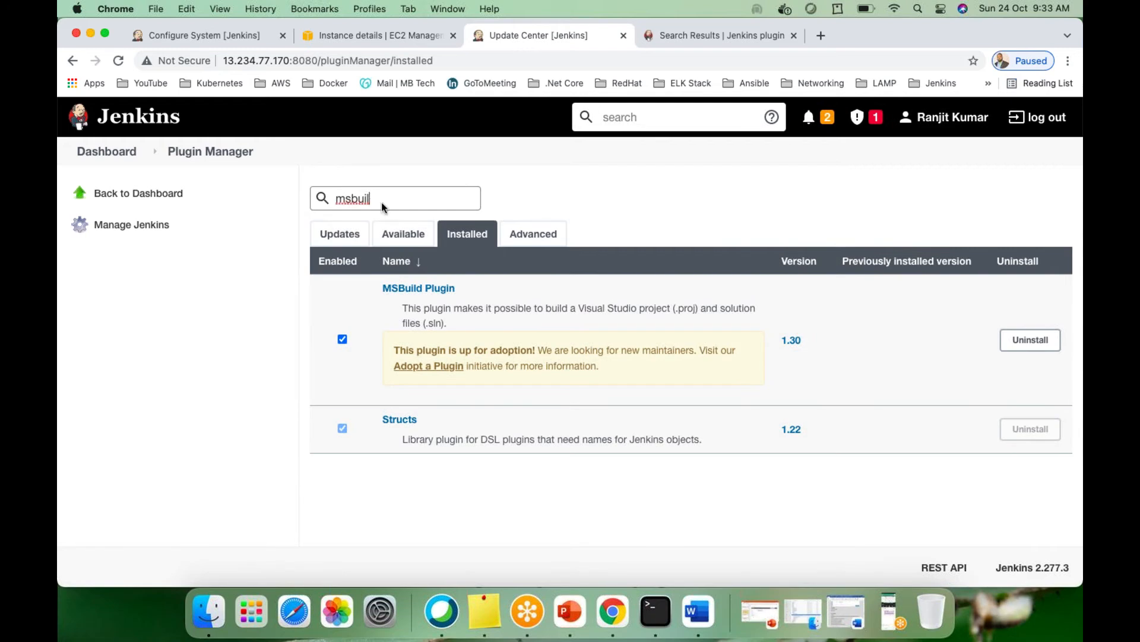
{"action": "left_click", "coordinate": [1026, 343]}
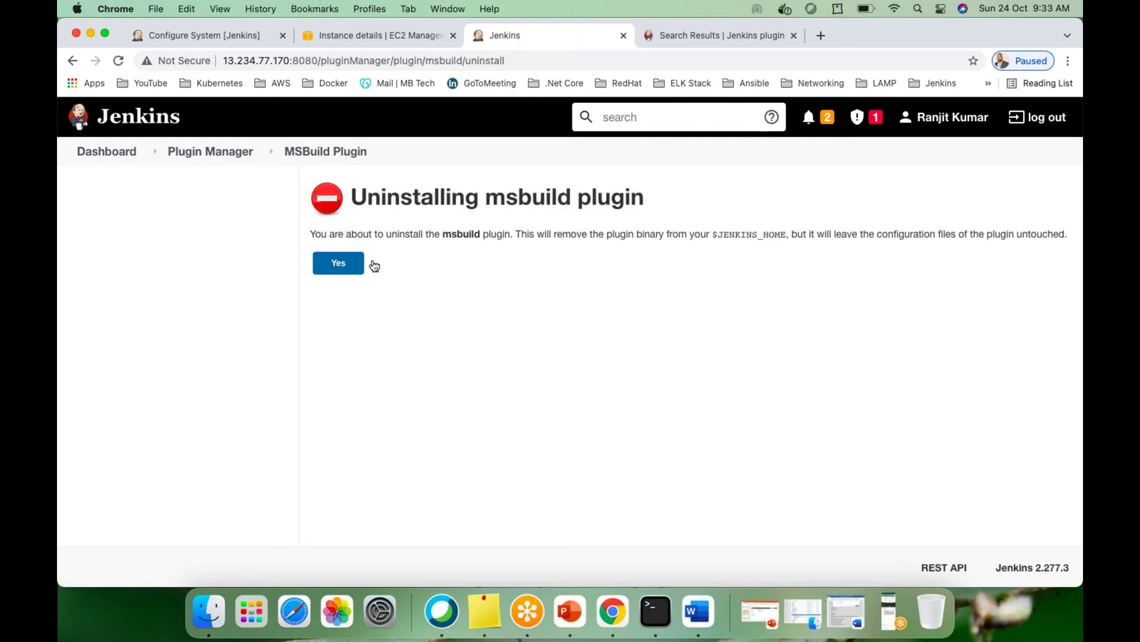
{"action": "left_click", "coordinate": [331, 266]}
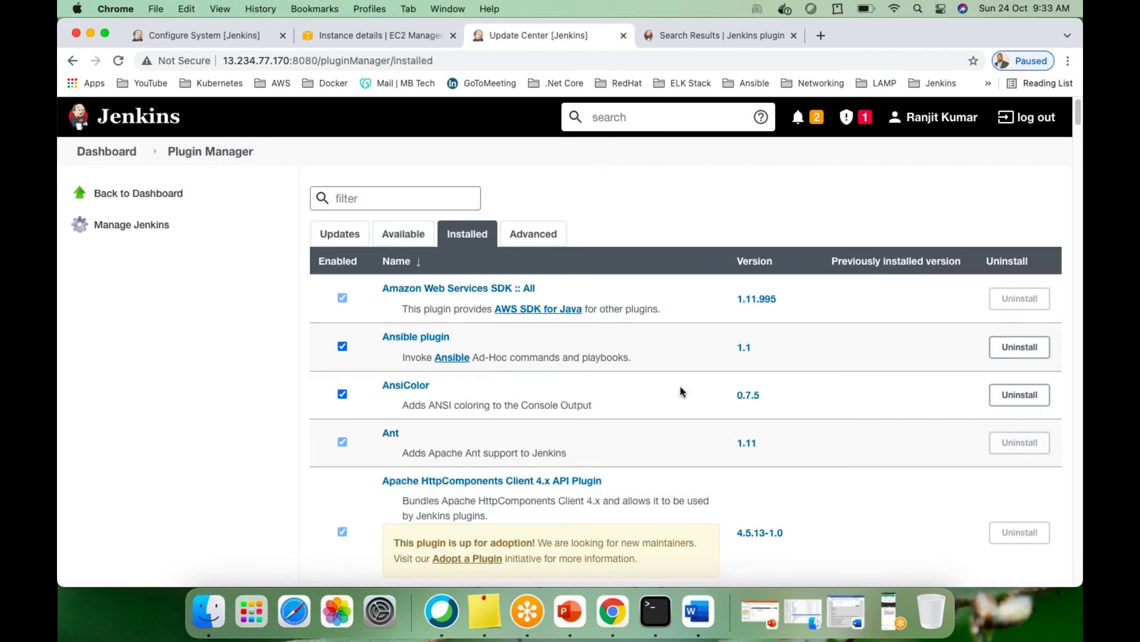
Return to the dashboard and open Manage Jenkins
{"action": "left_click", "coordinate": [124, 153]}
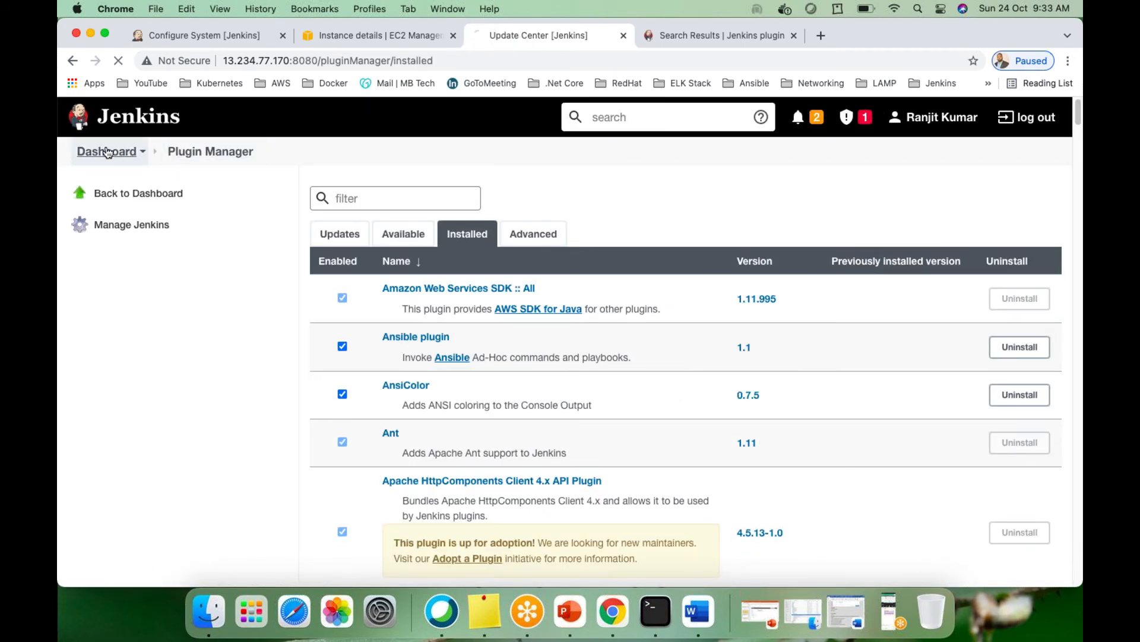
{"action": "left_click", "coordinate": [118, 363]}
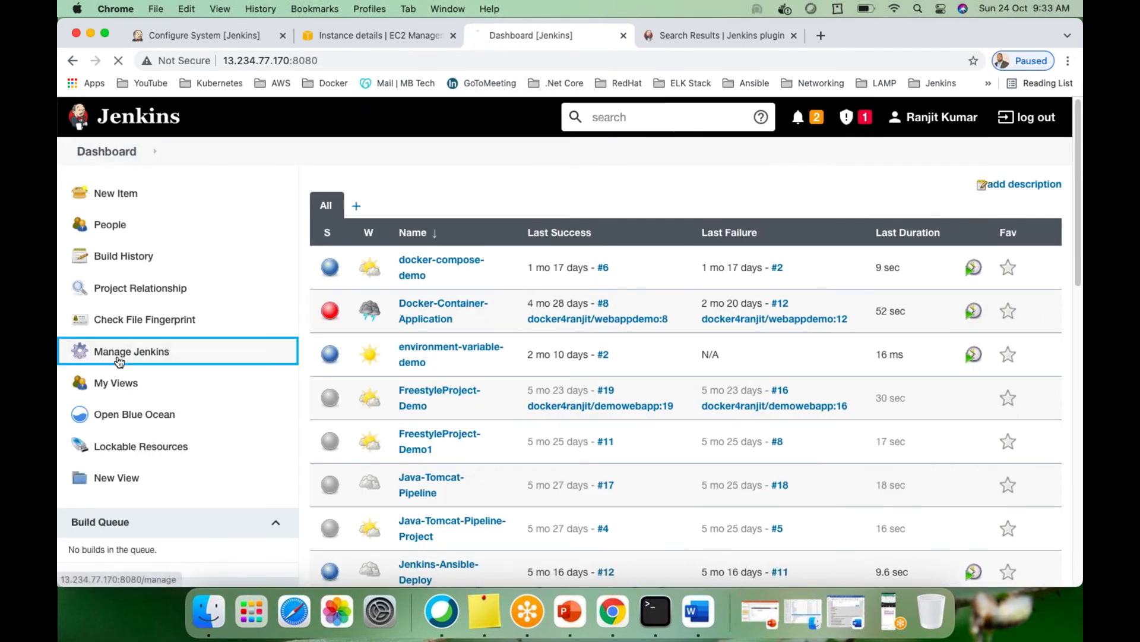
{"action": "scroll", "coordinate": [689, 402], "scroll_direction": "down", "scroll_amount": 10}
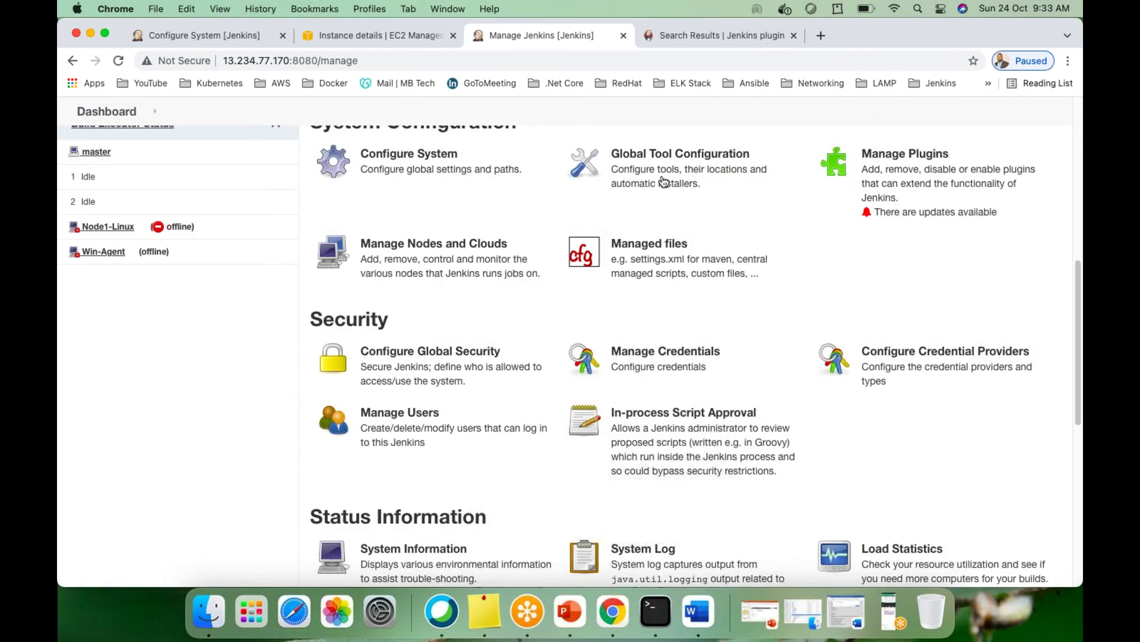
Check the local_git Git entry in Global Tool Configuration, then log out
{"action": "left_click", "coordinate": [649, 156]}
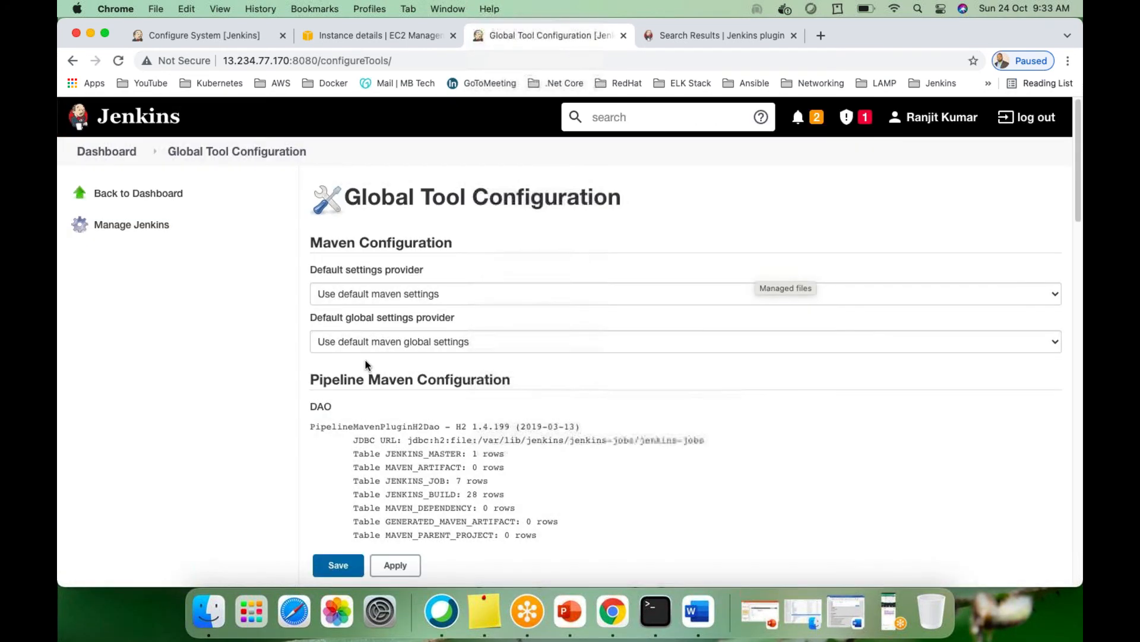
{"action": "scroll", "coordinate": [394, 383], "scroll_direction": "down", "scroll_amount": 15}
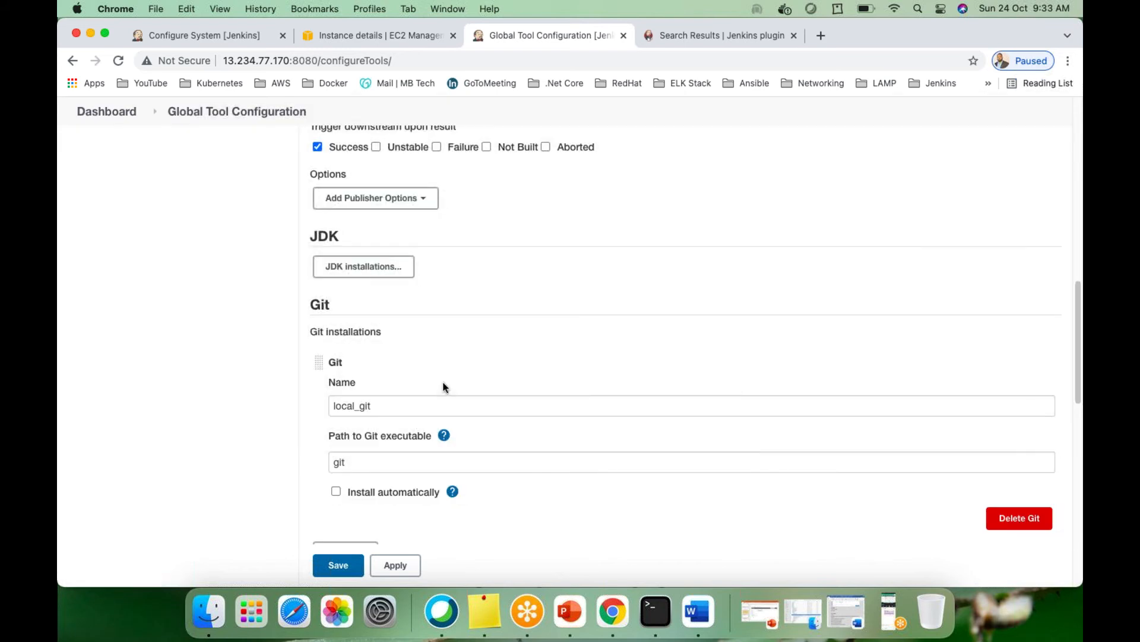
{"action": "scroll", "coordinate": [403, 316], "scroll_direction": "down", "scroll_amount": 5}
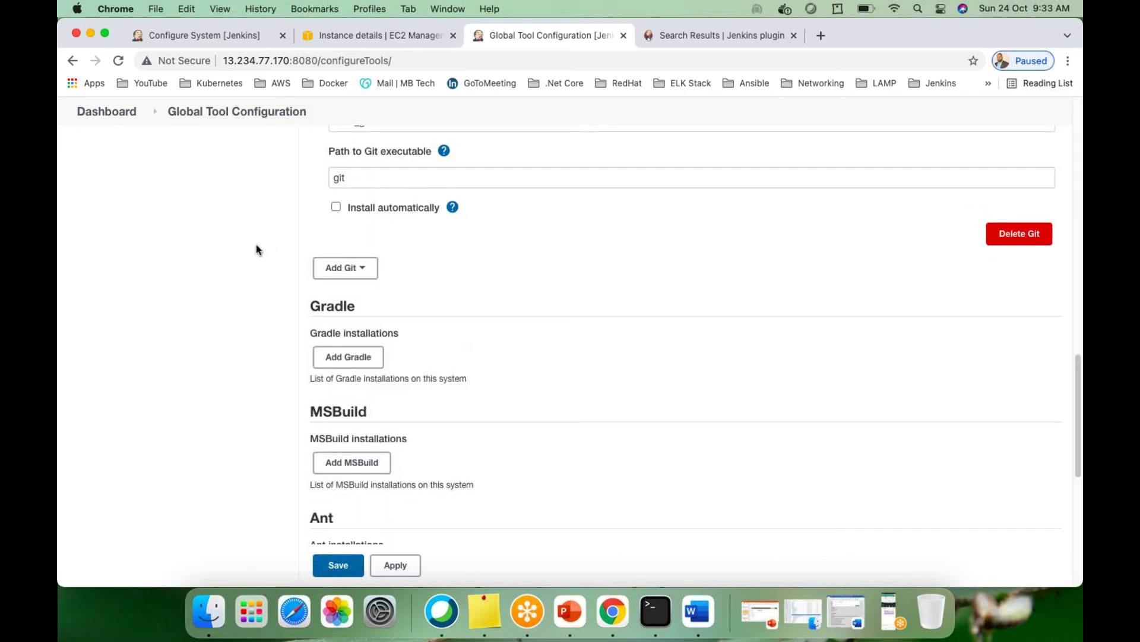
{"action": "scroll", "coordinate": [822, 296], "scroll_direction": "up", "scroll_amount": 20}
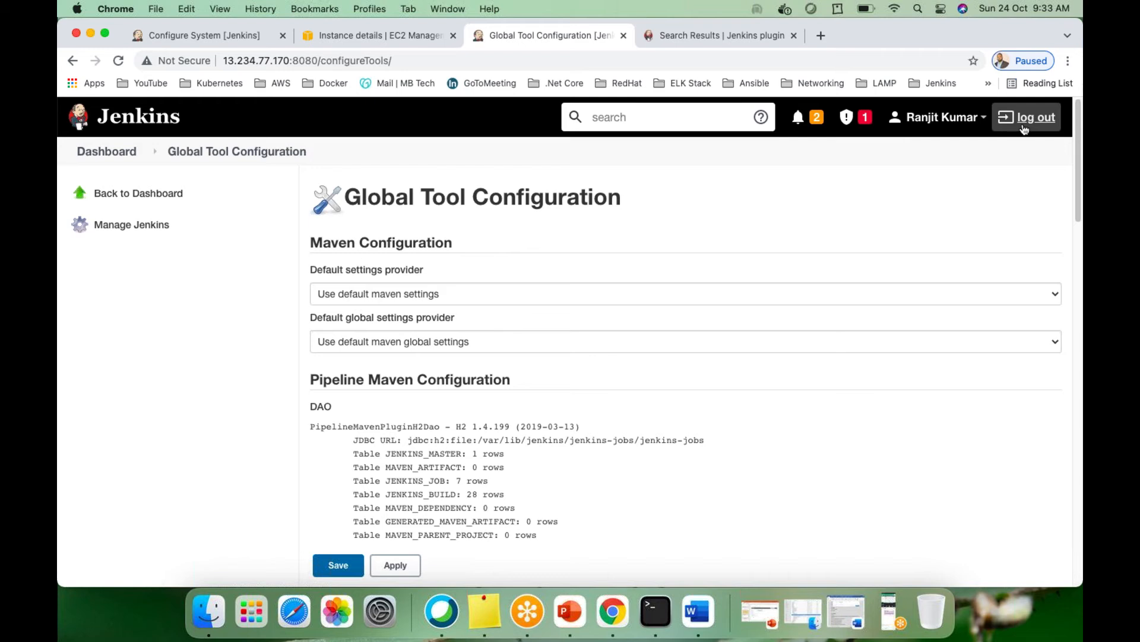
{"action": "scroll", "coordinate": [359, 478], "scroll_direction": "down", "scroll_amount": 10}
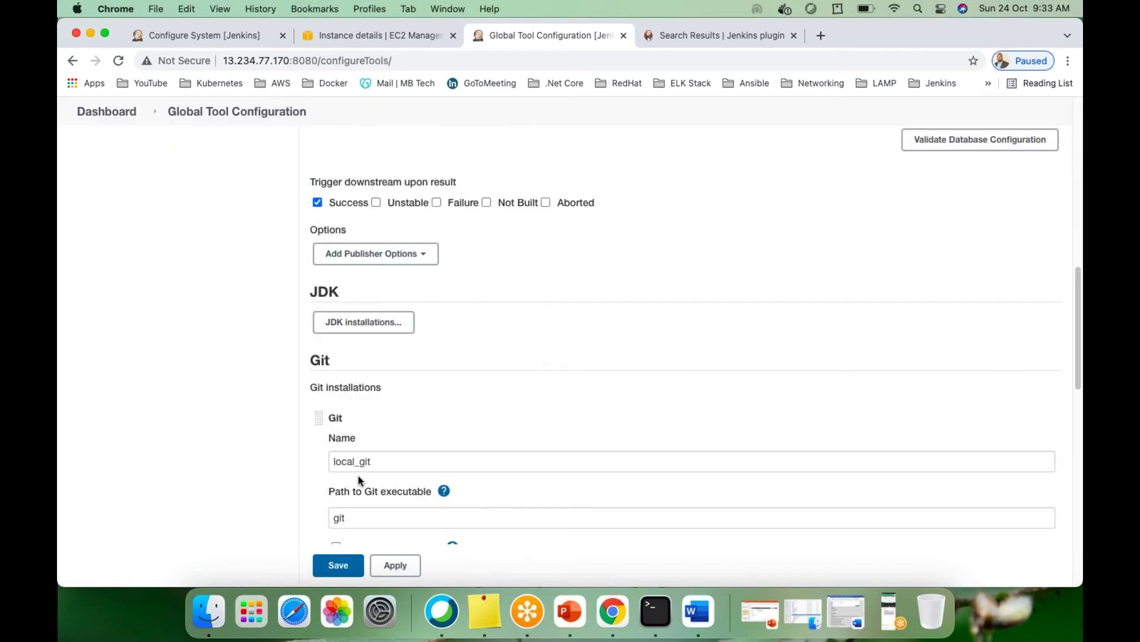
{"action": "scroll", "coordinate": [563, 390], "scroll_direction": "up", "scroll_amount": 10}
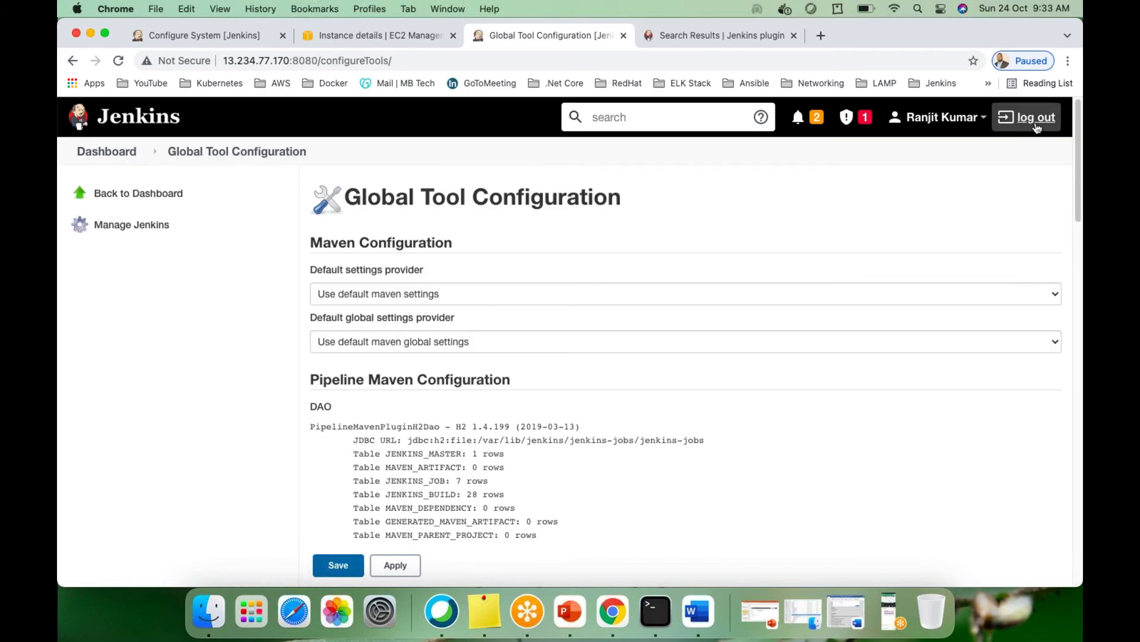
{"action": "left_click", "coordinate": [1006, 123]}
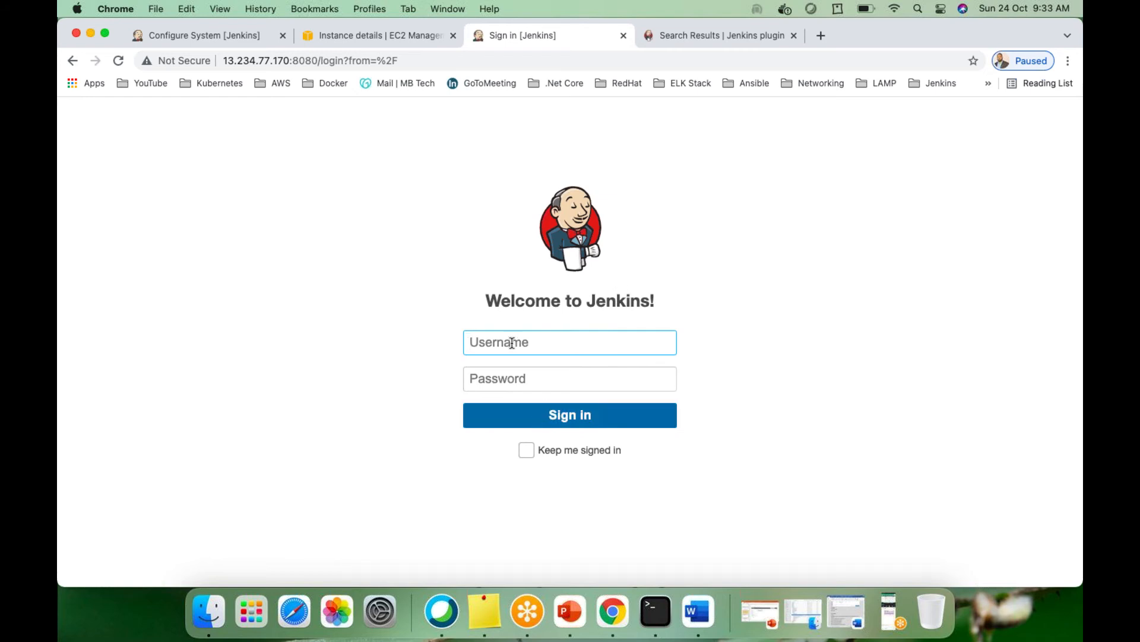
Sign in to Jenkins with the admin username and password
{"action": "type", "text": "ranjit4jenkins"}
{"action": "key", "text": "Tab"}
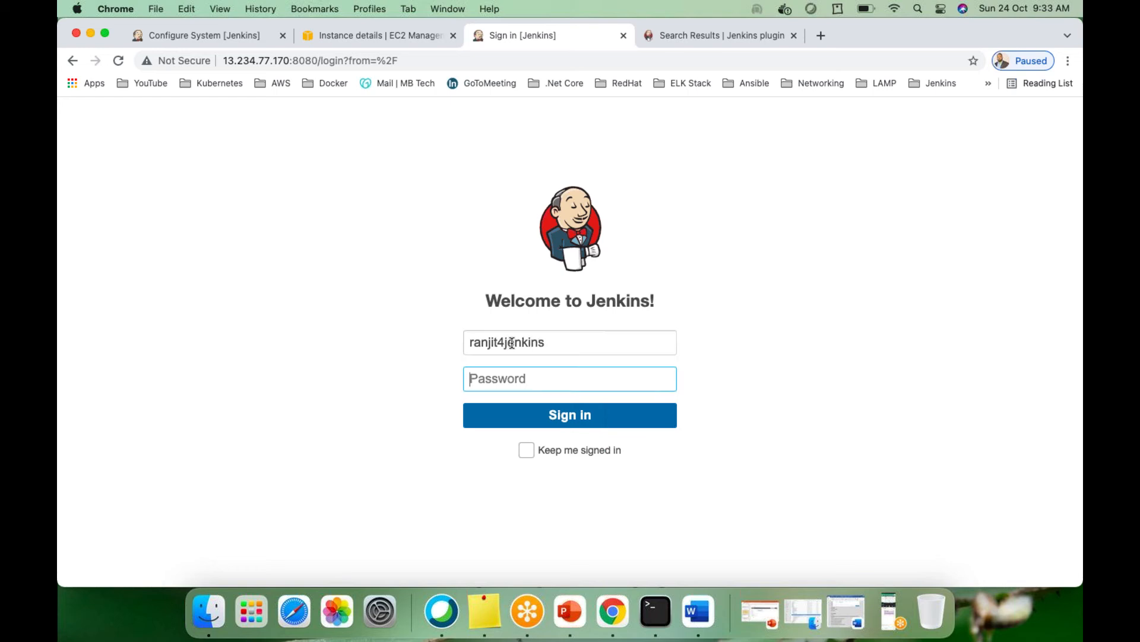
{"action": "type", "text": "**************"}
{"action": "key", "text": "Return"}
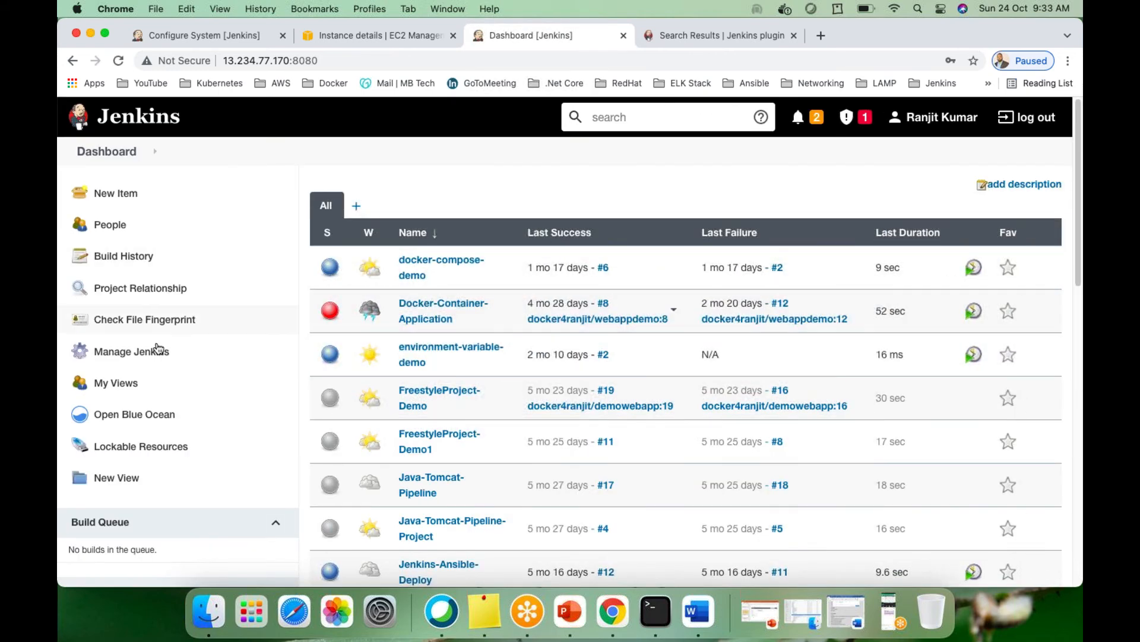
Recheck Global Tool Configuration, then return to the Jenkins dashboard
{"action": "left_click", "coordinate": [134, 353]}
{"action": "scroll", "coordinate": [674, 374], "scroll_direction": "down", "scroll_amount": 8}
{"action": "left_click", "coordinate": [671, 178]}
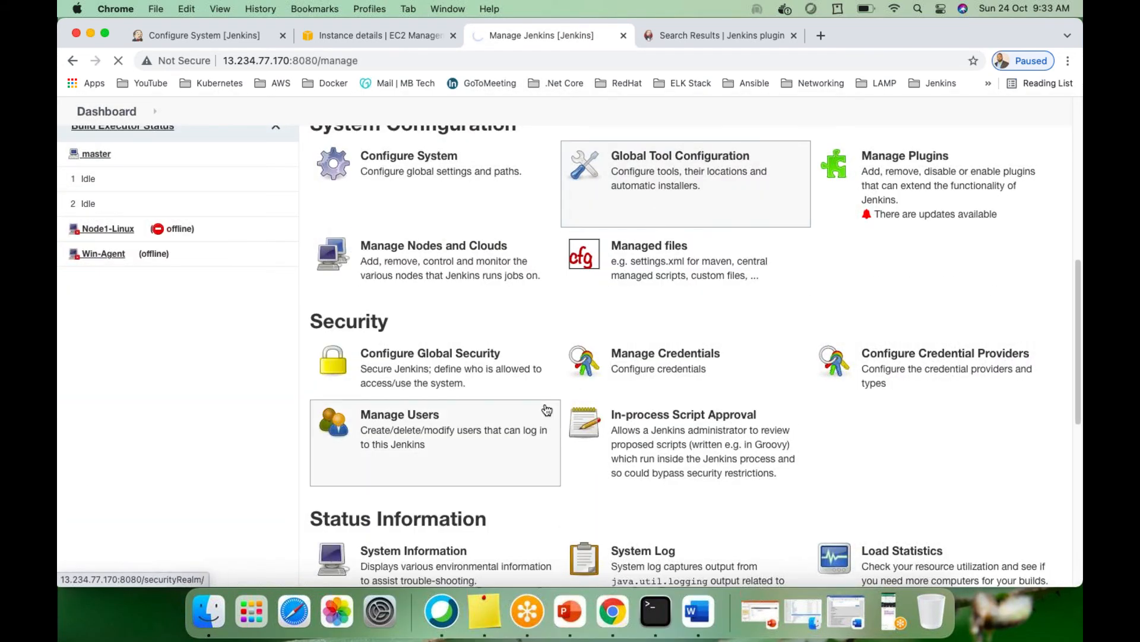
{"action": "scroll", "coordinate": [585, 414], "scroll_direction": "down", "scroll_amount": 15}
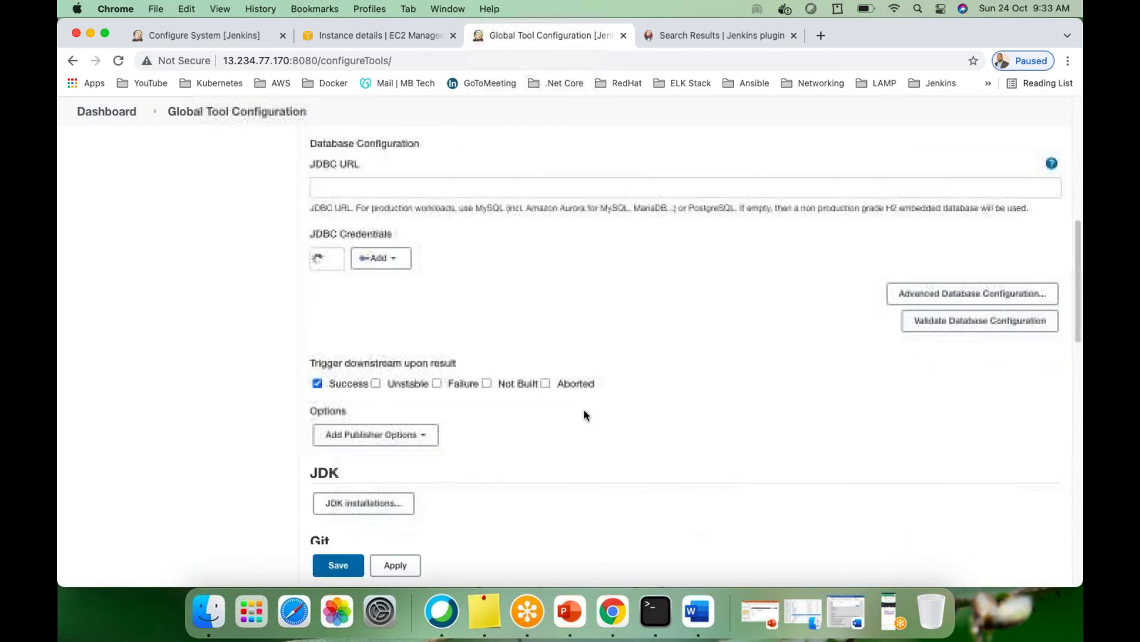
{"action": "scroll", "coordinate": [584, 415], "scroll_direction": "down", "scroll_amount": 5}
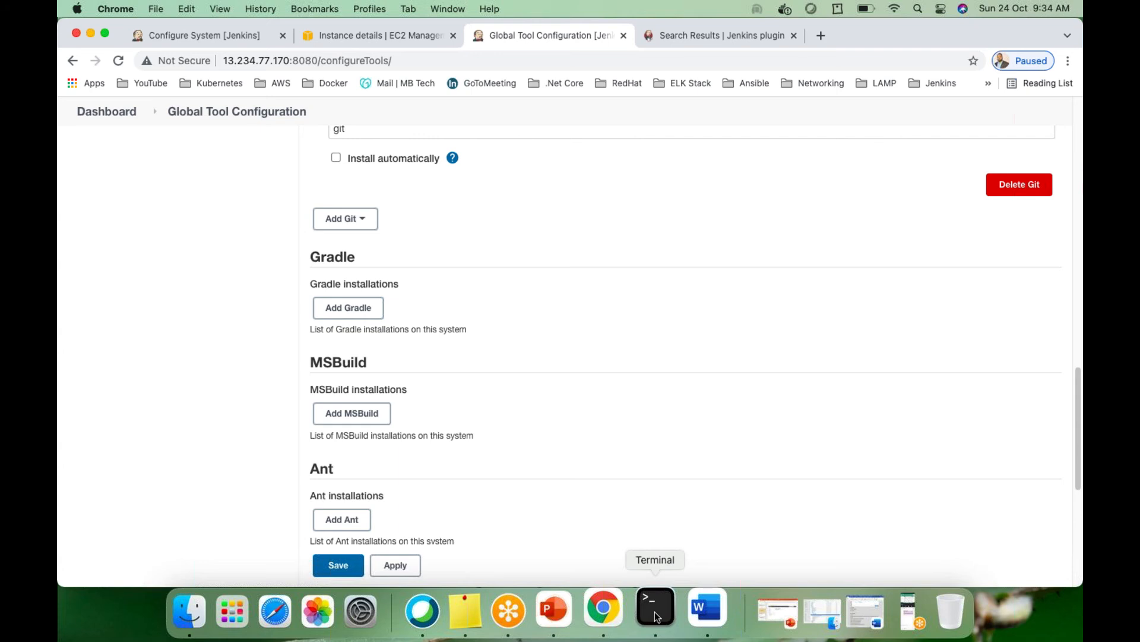
{"action": "scroll", "coordinate": [788, 415], "scroll_direction": "up", "scroll_amount": 20}
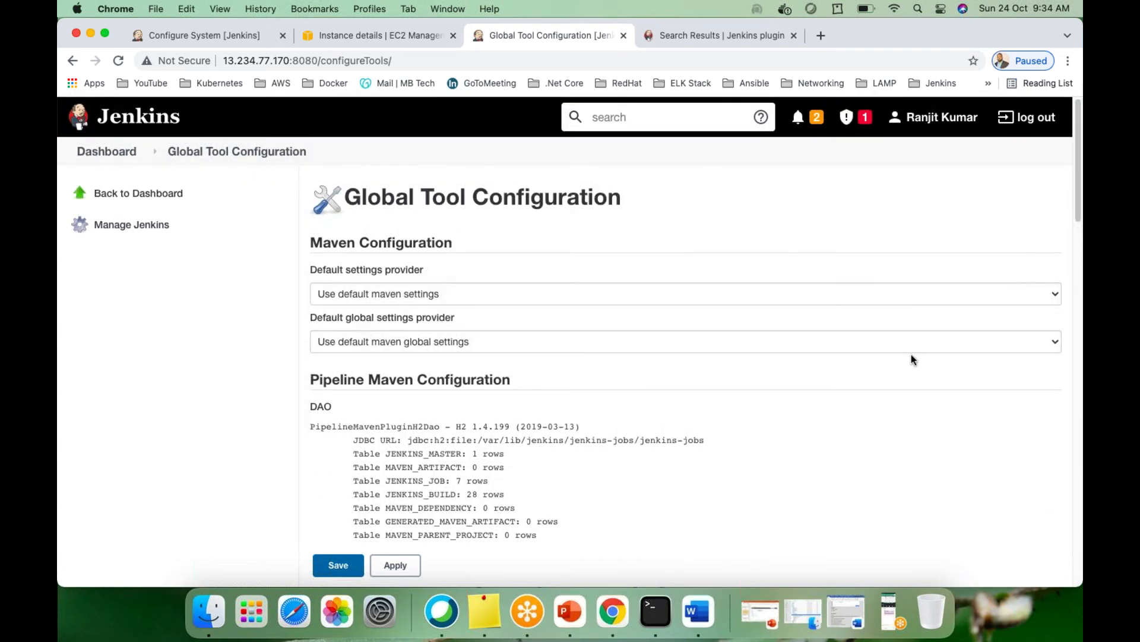
{"action": "left_click", "coordinate": [984, 121]}
{"action": "left_click", "coordinate": [114, 122]}
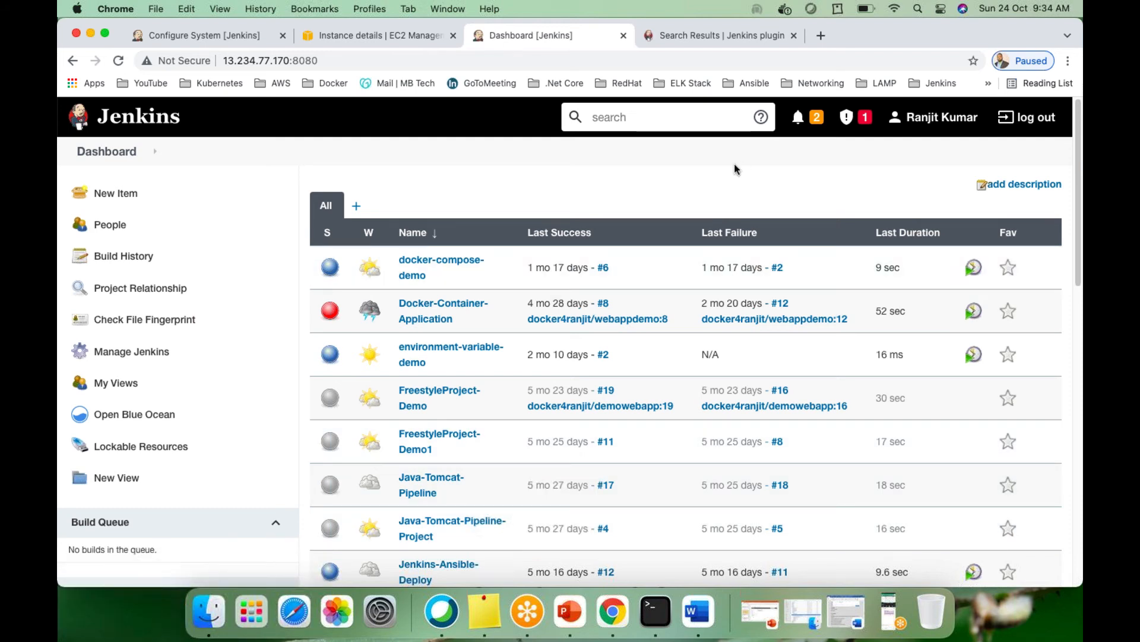
Bring up the server's Terminal session showing Java 1.8.0_292 and git at /usr/bin/git
{"action": "left_click", "coordinate": [656, 610]}
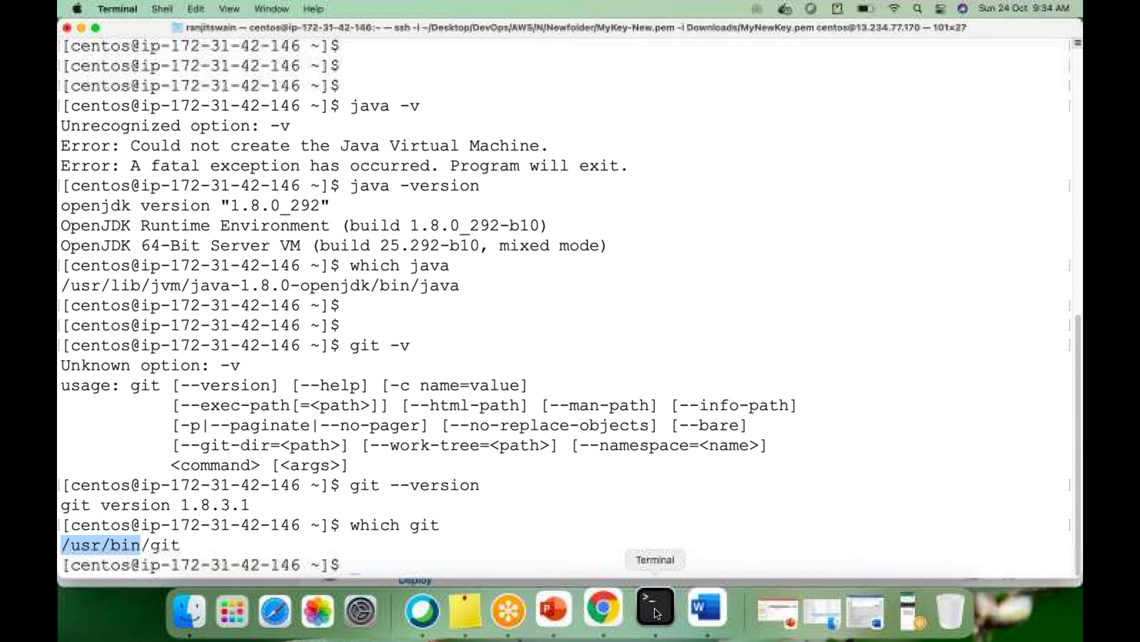
{"action": "left_click", "coordinate": [724, 382]}
{"action": "key", "text": "Return"}
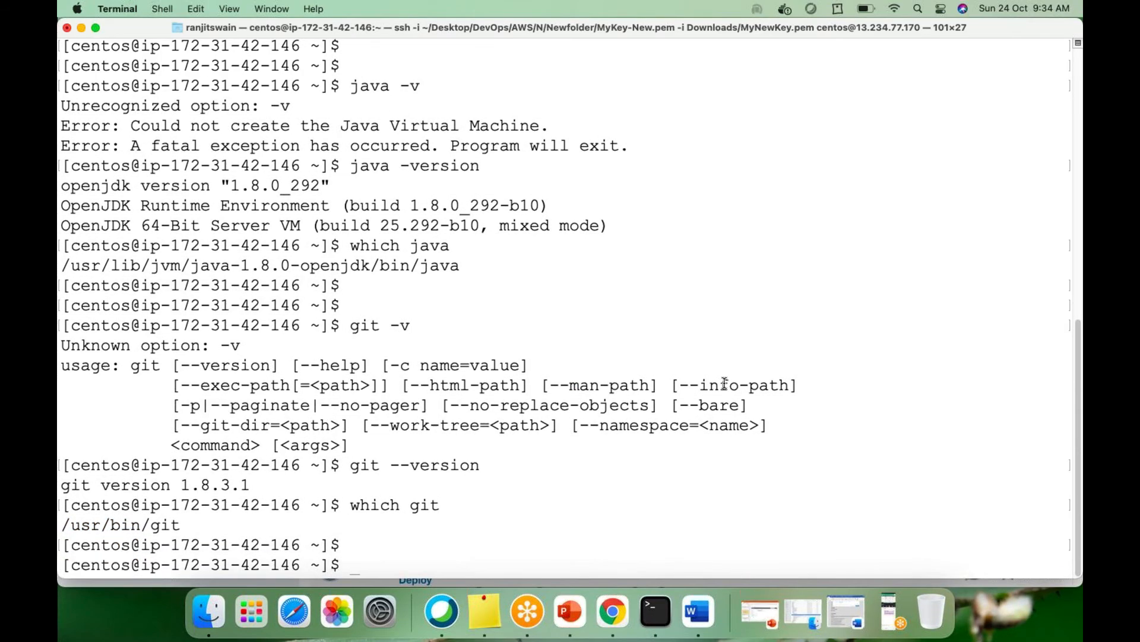
{"action": "key", "text": "Return"}
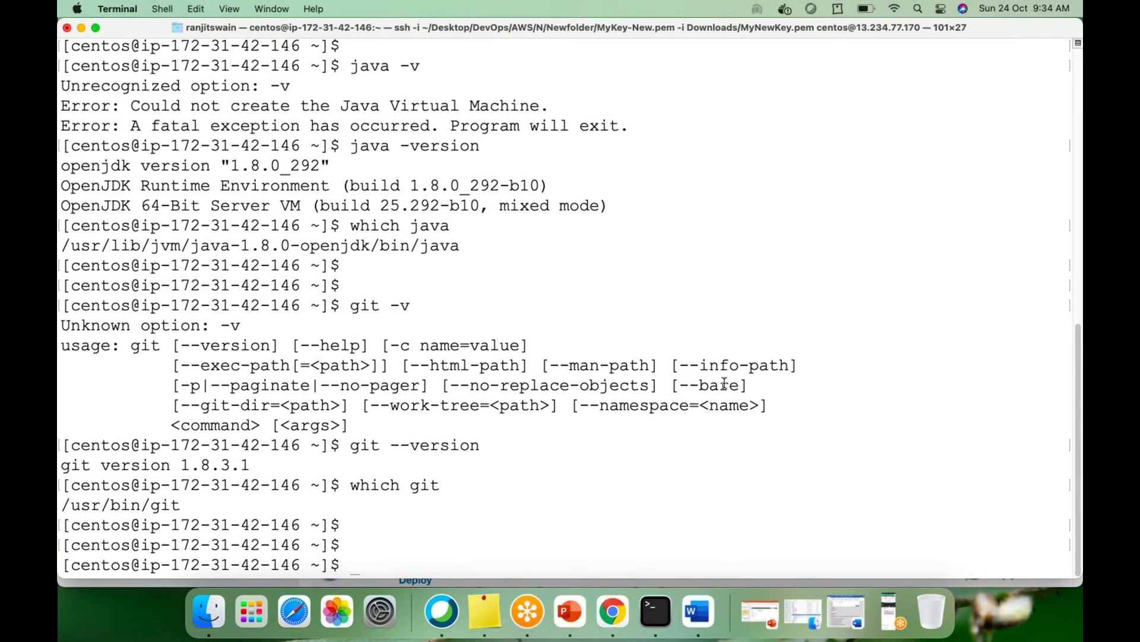
Restore the Word installation guide and select the 'systemctl start jenkins' command on page 1
{"action": "left_click", "coordinate": [843, 604]}
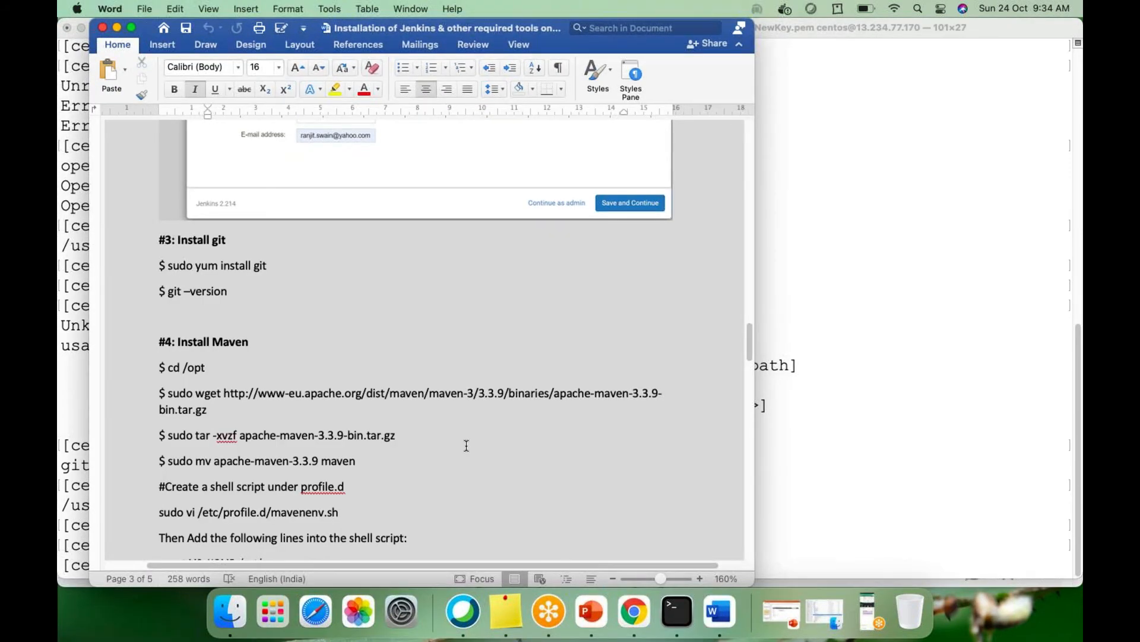
{"action": "scroll", "coordinate": [466, 446], "scroll_direction": "up", "scroll_amount": 3}
{"action": "scroll", "coordinate": [466, 446], "scroll_direction": "down", "scroll_amount": 5}
{"action": "scroll", "coordinate": [465, 445], "scroll_direction": "up", "scroll_amount": 10}
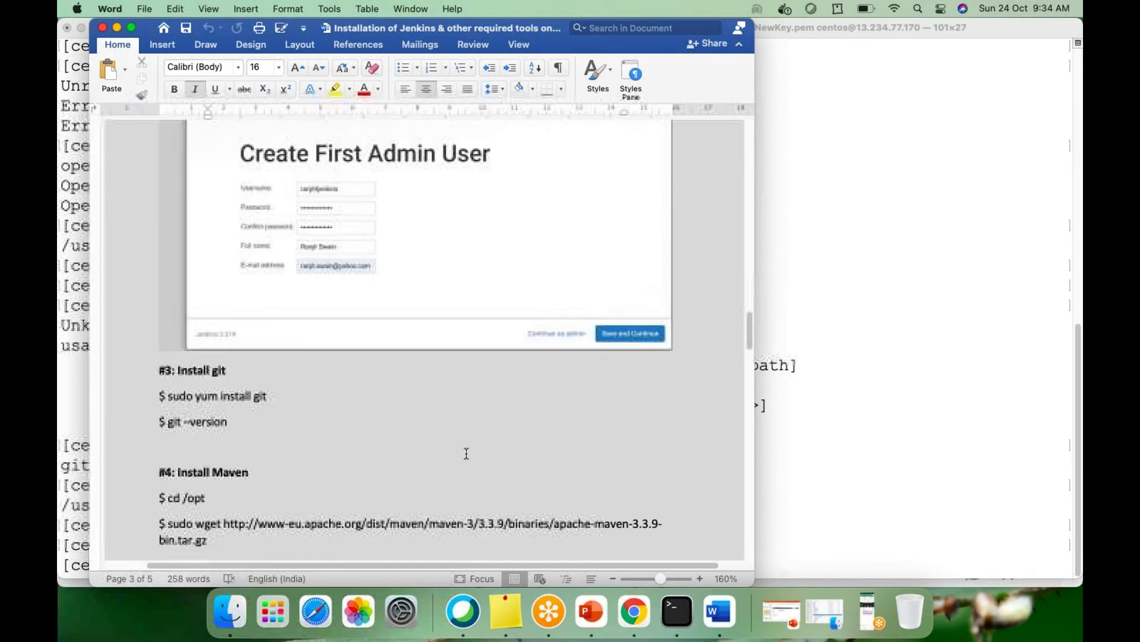
{"action": "scroll", "coordinate": [467, 455], "scroll_direction": "up", "scroll_amount": 15}
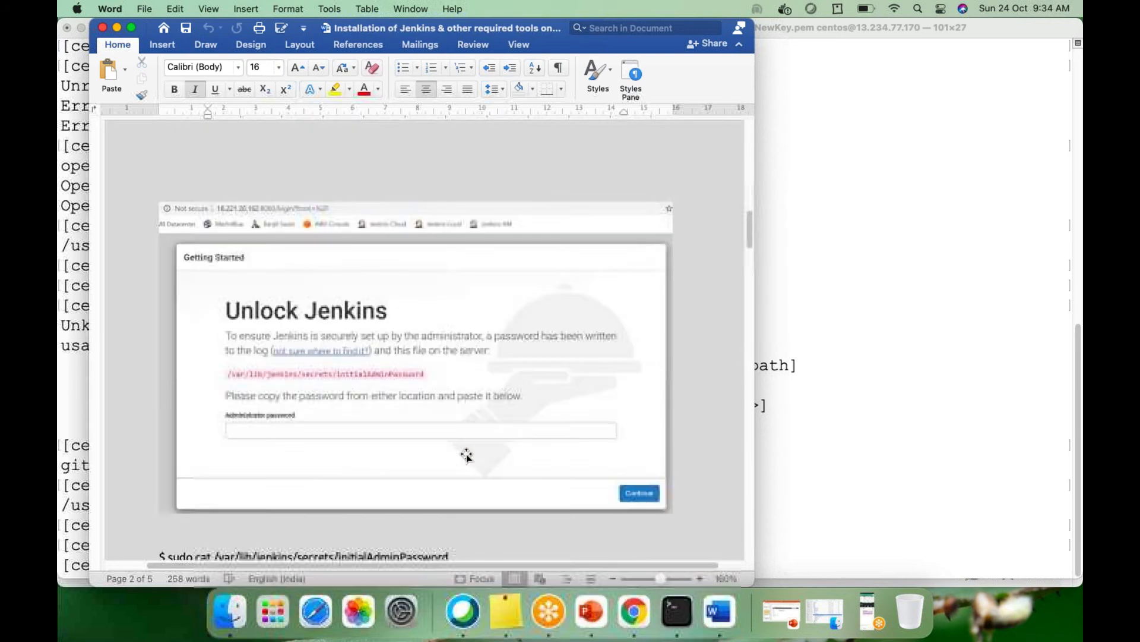
{"action": "scroll", "coordinate": [467, 455], "scroll_direction": "up", "scroll_amount": 8}
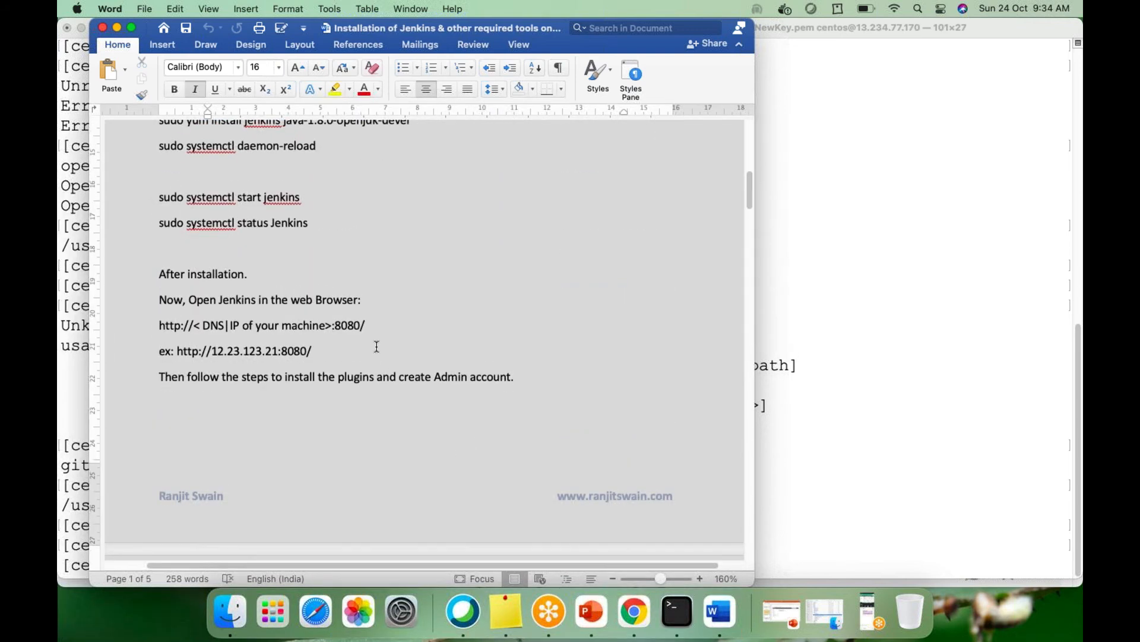
{"action": "left_click_drag", "start_coordinate": [204, 222], "coordinate": [298, 224]}
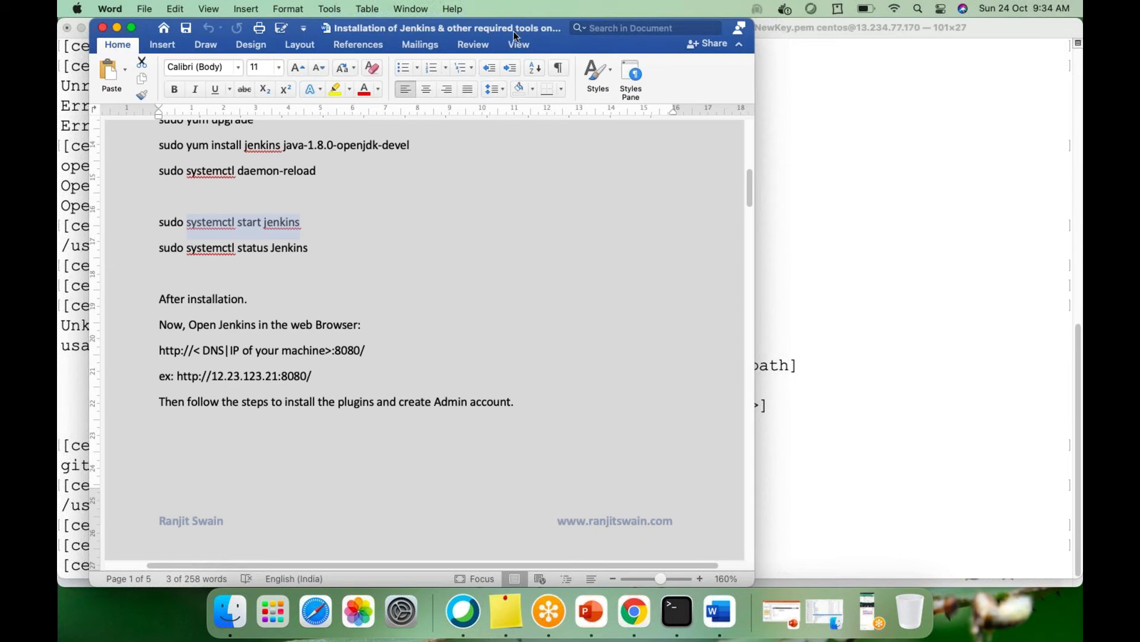
Minimize Word and run 'sudo systemctl stop jenkins' in Terminal
{"action": "left_click", "coordinate": [116, 28]}
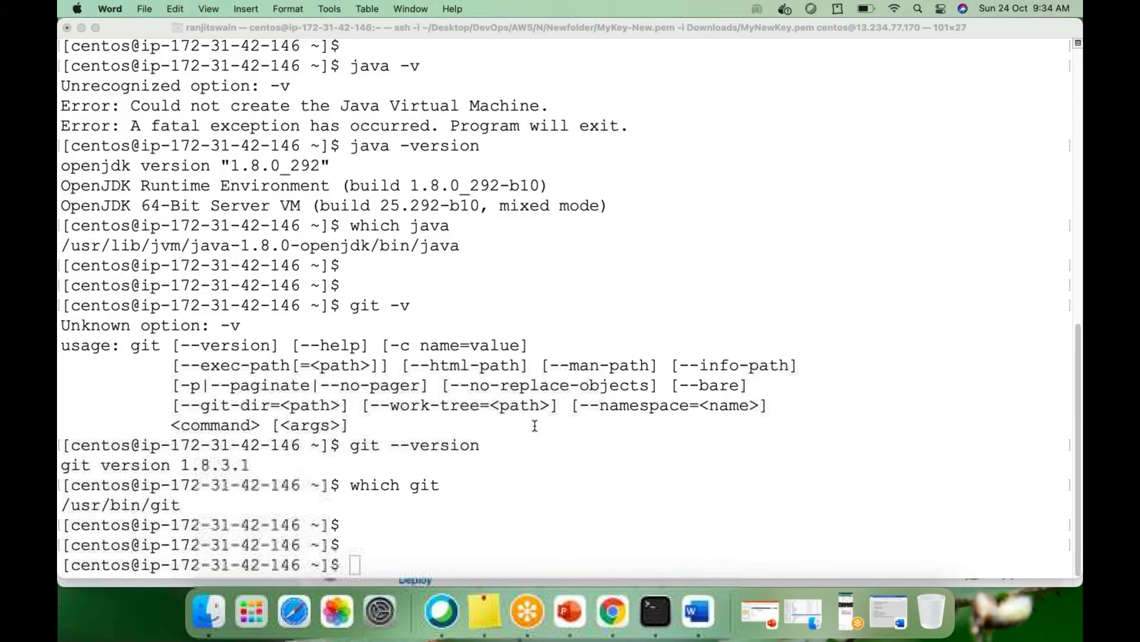
{"action": "type", "text": "sudo"}
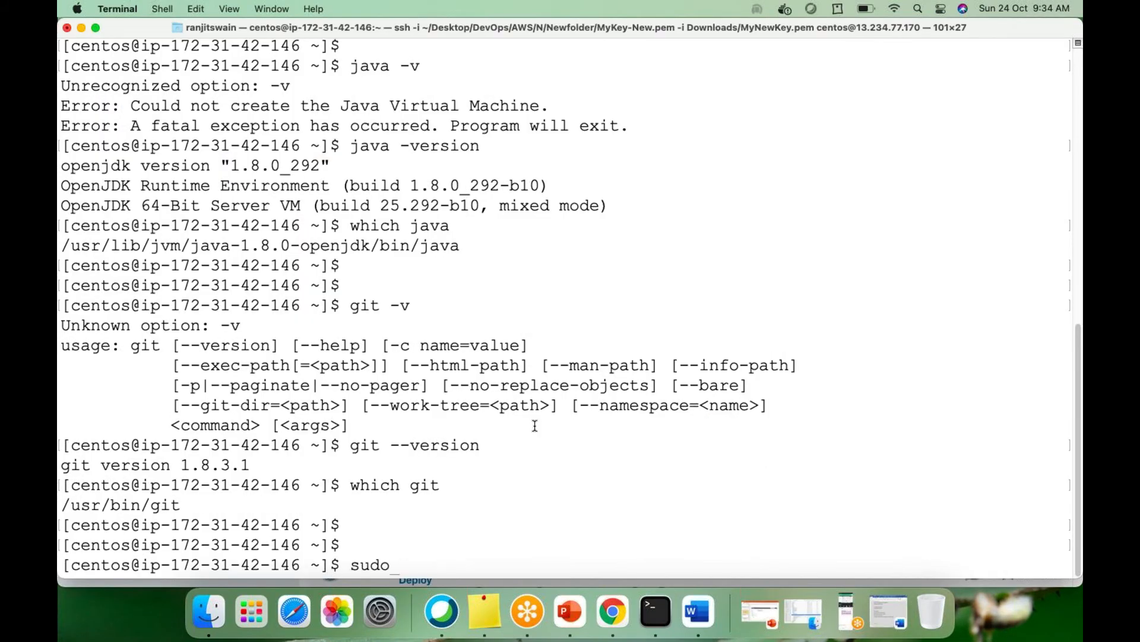
{"action": "type", "text": " systemctl stop"}
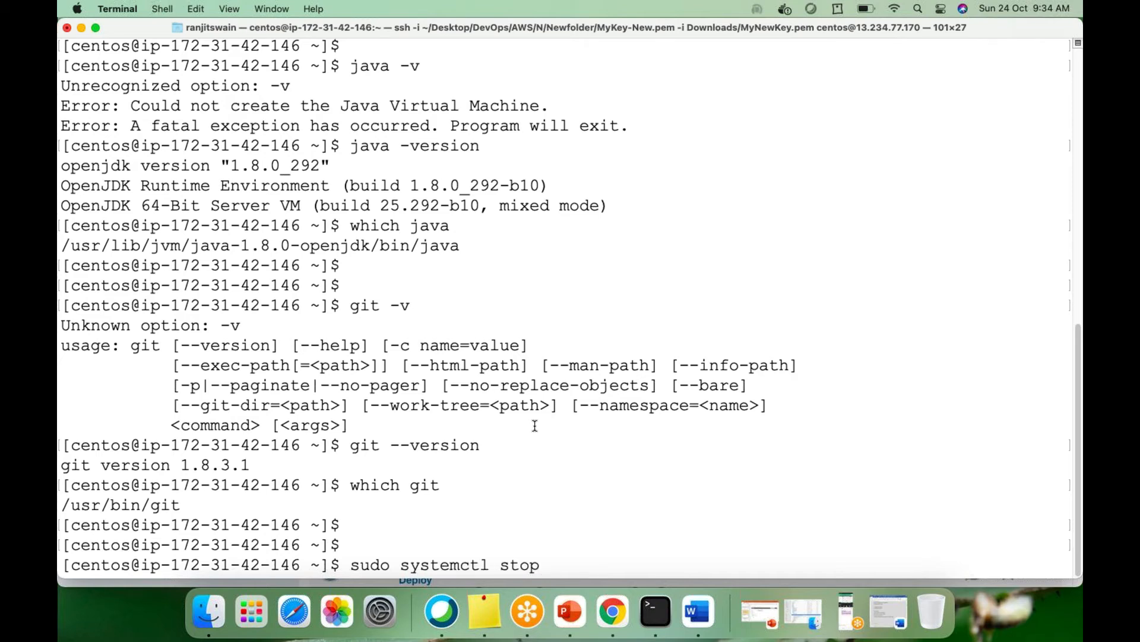
{"action": "type", "text": " jenkins"}
{"action": "key", "text": "Return"}
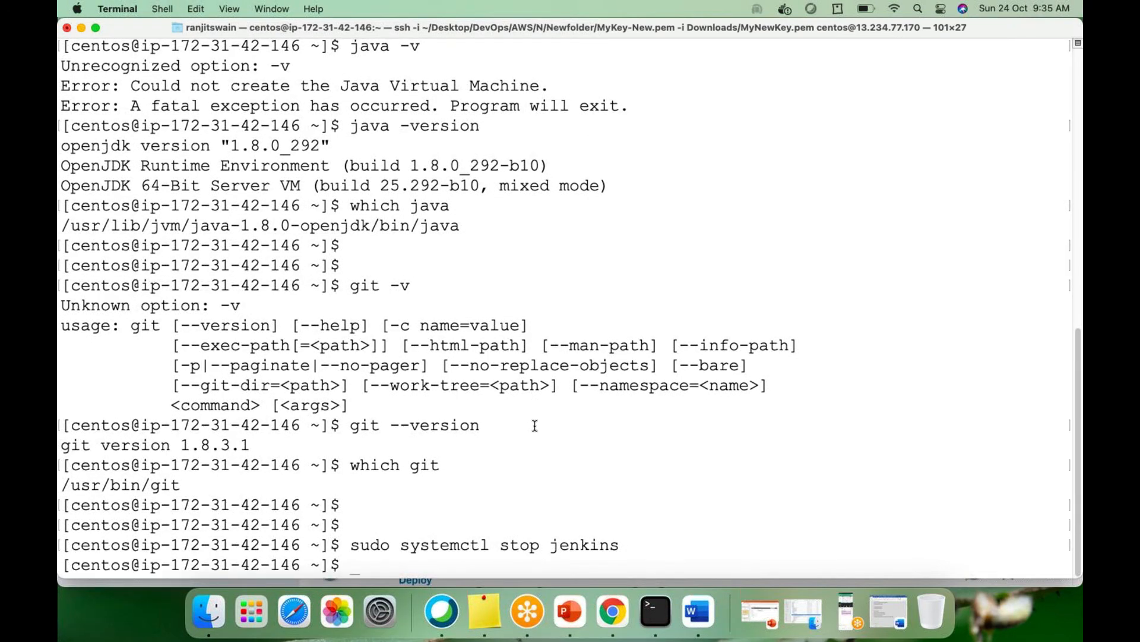
Reload the Jenkins dashboard in Chrome to confirm the connection is refused
{"action": "left_click", "coordinate": [612, 611]}
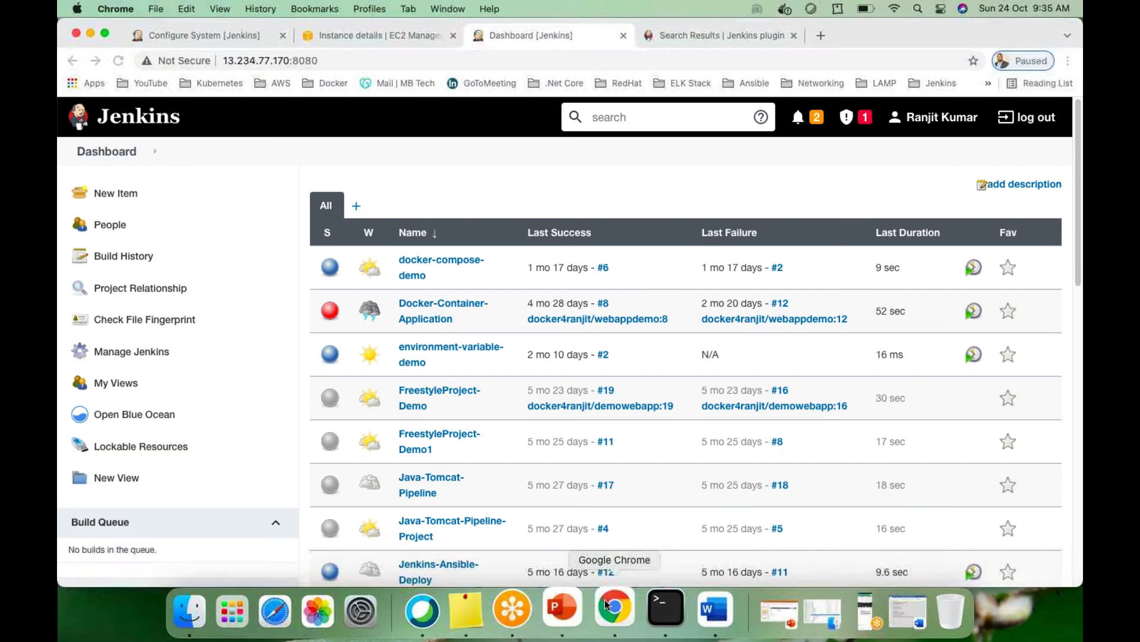
{"action": "left_click", "coordinate": [119, 61]}
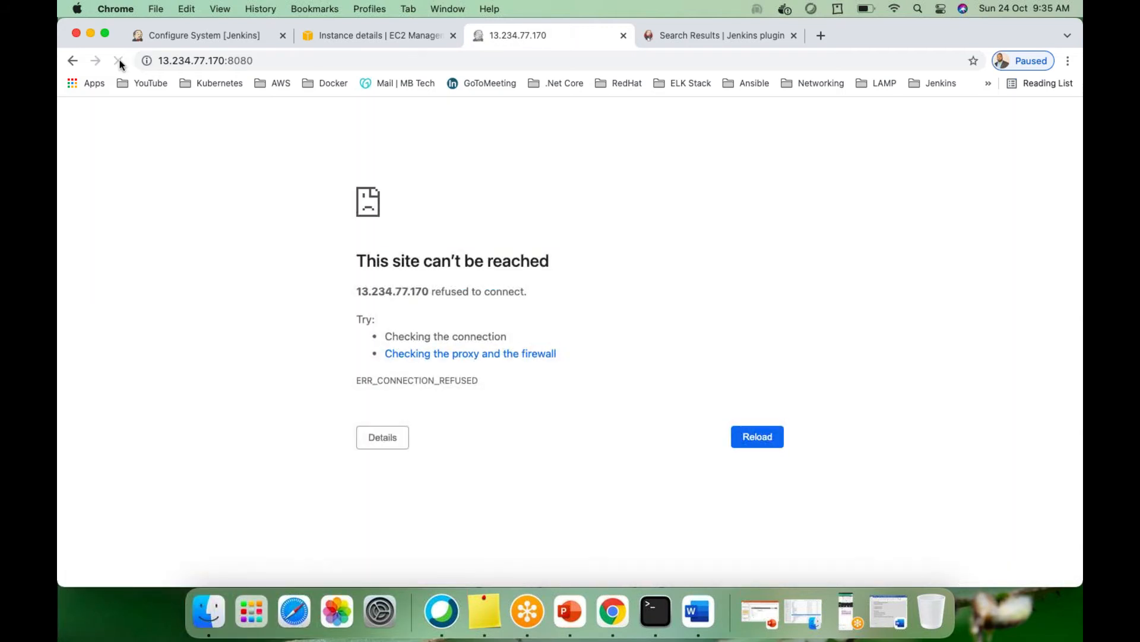
{"action": "key", "text": "super+Tab"}
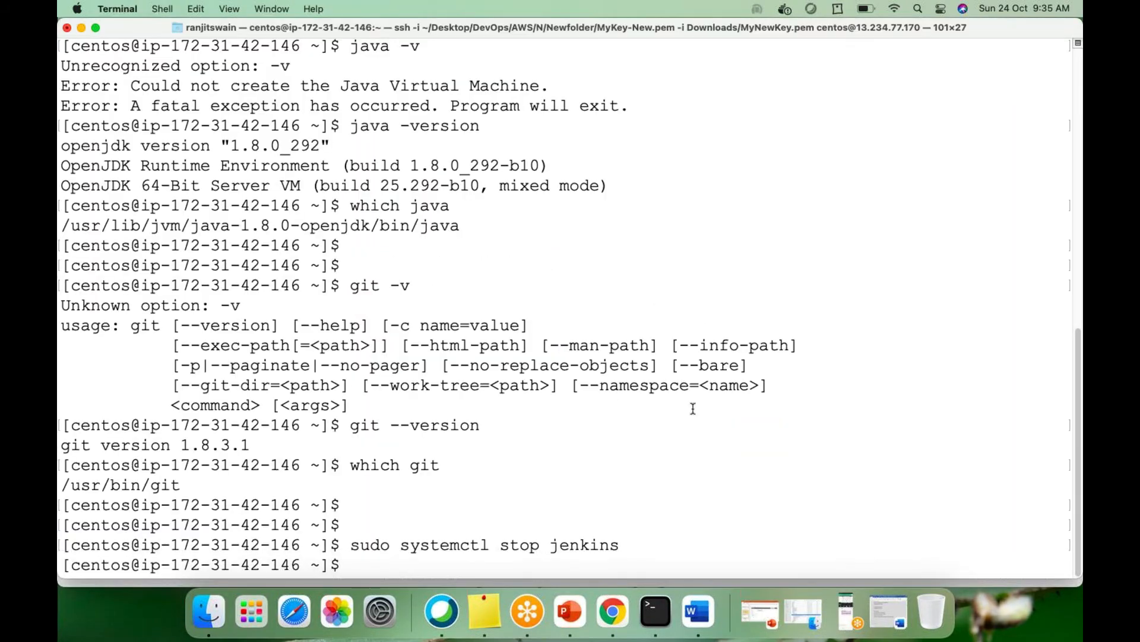
Edit the recalled stop command into 'sudo systemctl start jenkins' and run it
{"action": "key", "text": "Up"}
{"action": "key", "text": "Left"}
{"action": "key", "text": "Left"}
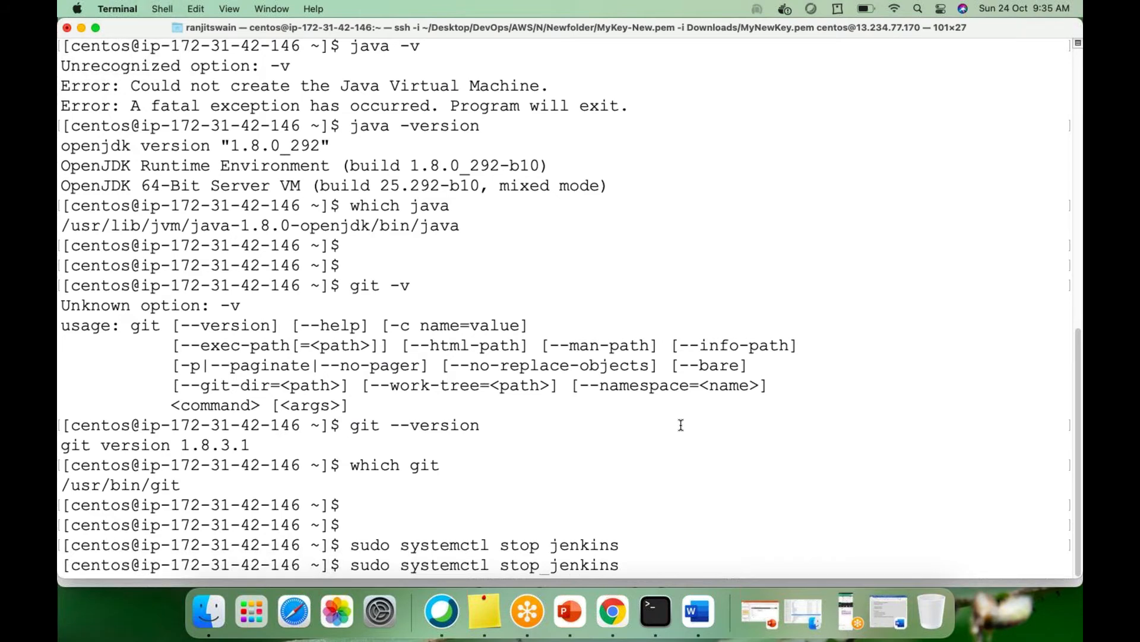
{"action": "key", "text": "BackSpace"}
{"action": "key", "text": "BackSpace"}
{"action": "type", "text": "art"}
{"action": "key", "text": "Return"}
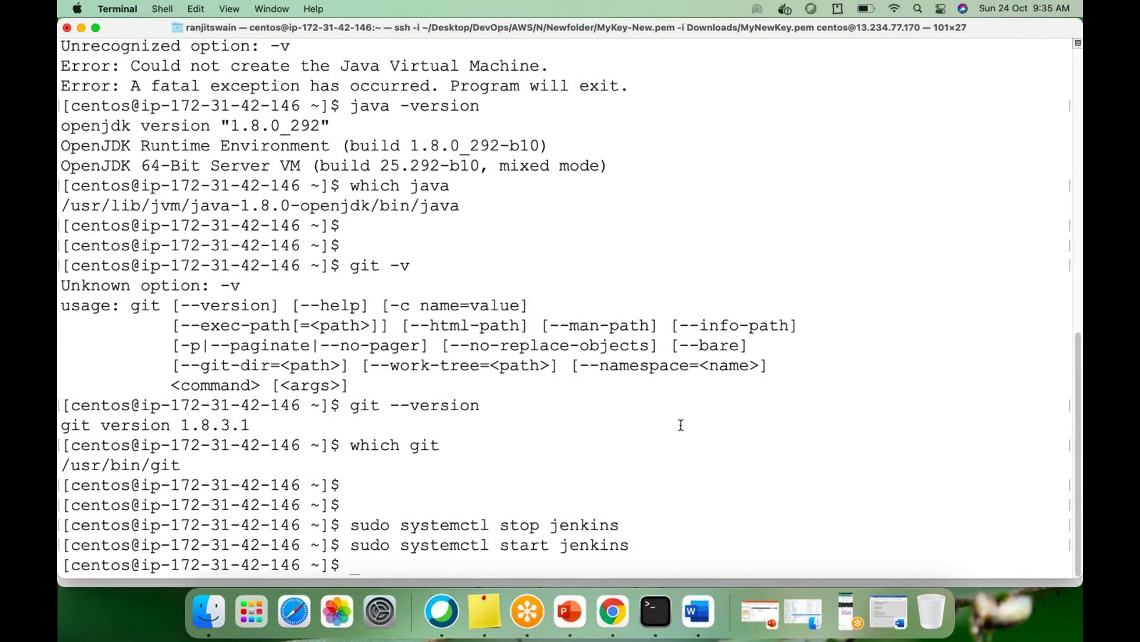
Reload the Jenkins address on port 8080 in Chrome until the sign-in page returns
{"action": "left_click", "coordinate": [615, 607]}
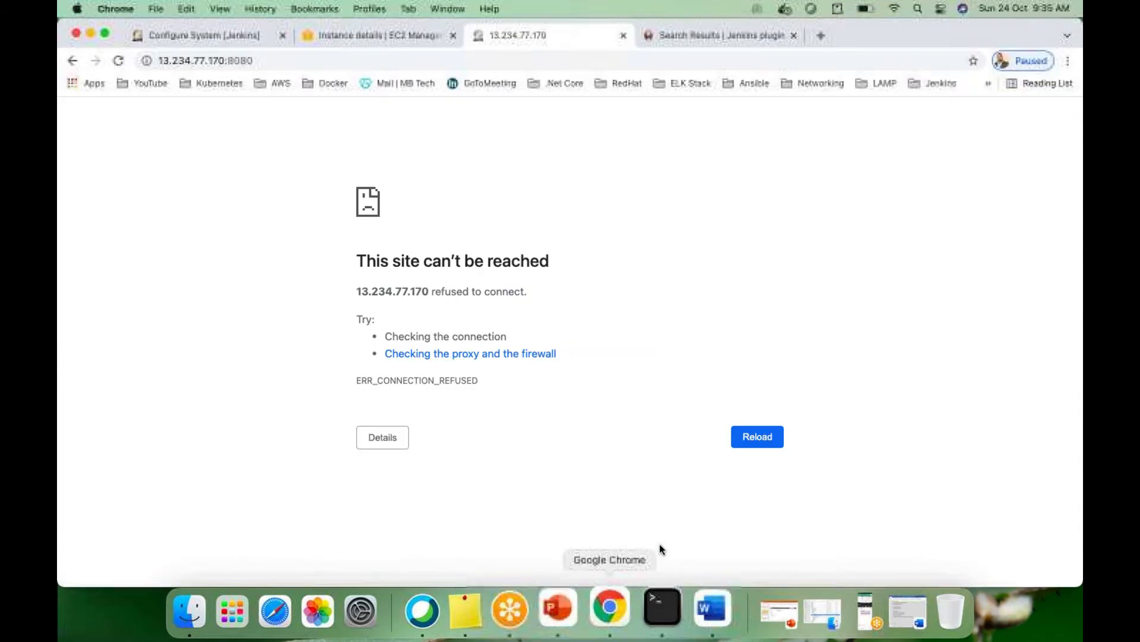
{"action": "left_click", "coordinate": [117, 63]}
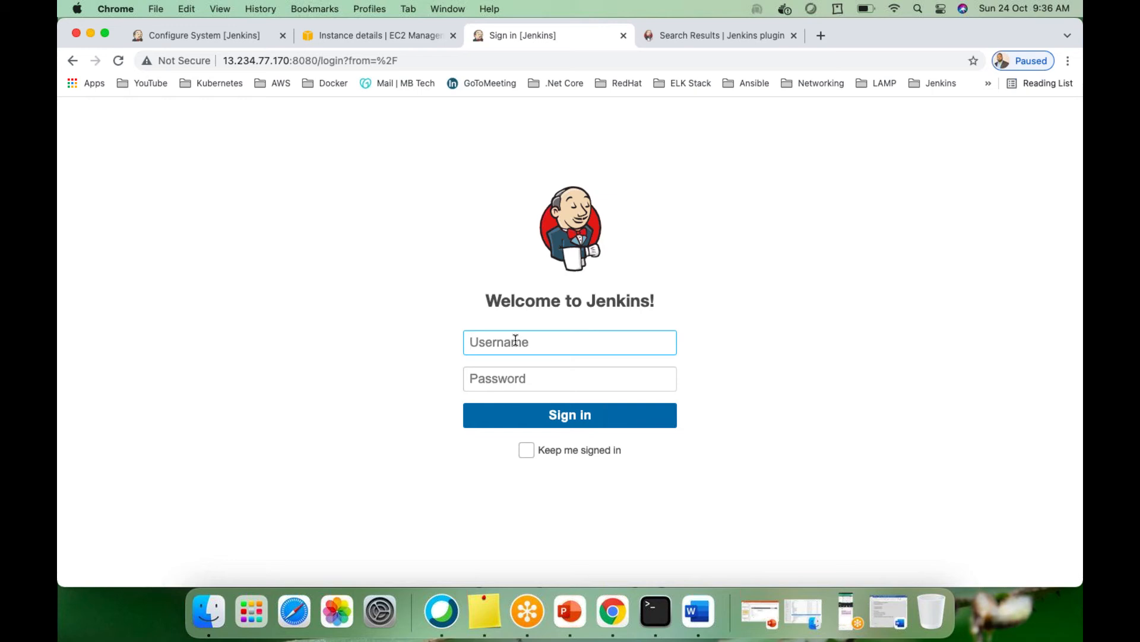
Sign in to Jenkins with the administrator username and password
{"action": "type", "text": "ranjit4jenkins"}
{"action": "key", "text": "Tab"}
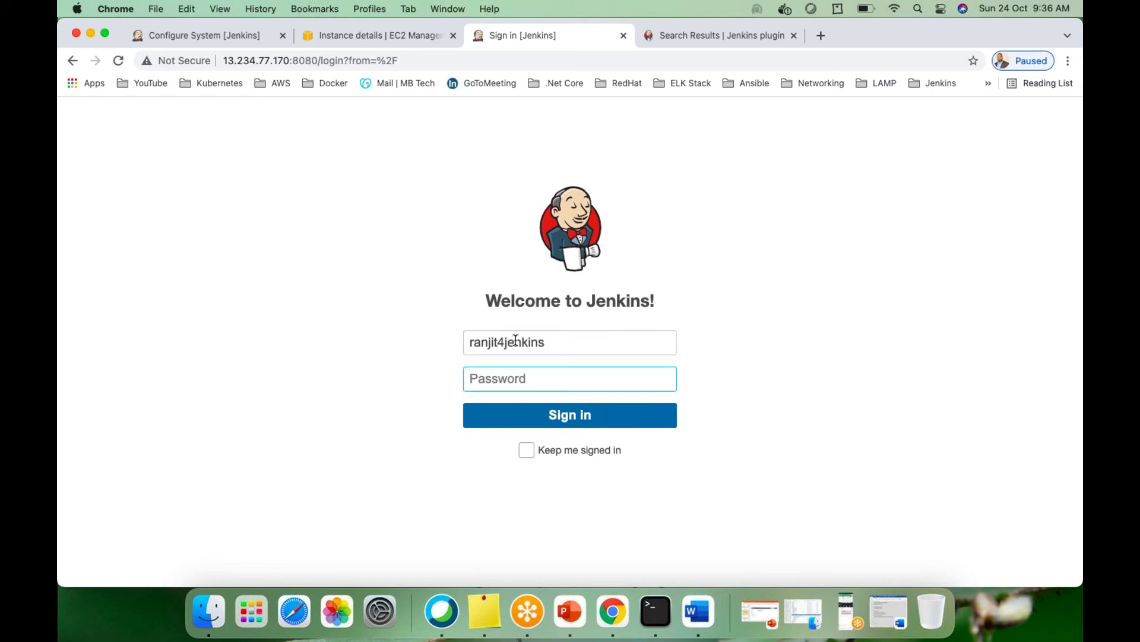
{"action": "type", "text": "**************"}
{"action": "key", "text": "Return"}
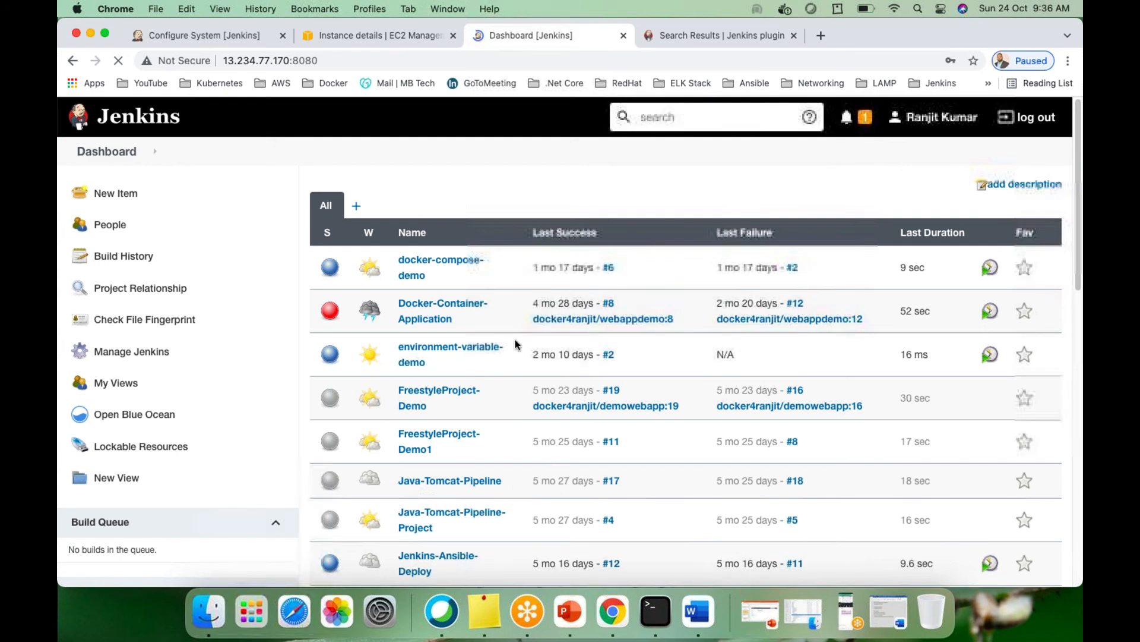
Open Global Tool Configuration and review the JDK, Git (local_git, path git), Gradle, Ant and Maven sections
{"action": "left_click", "coordinate": [134, 360]}
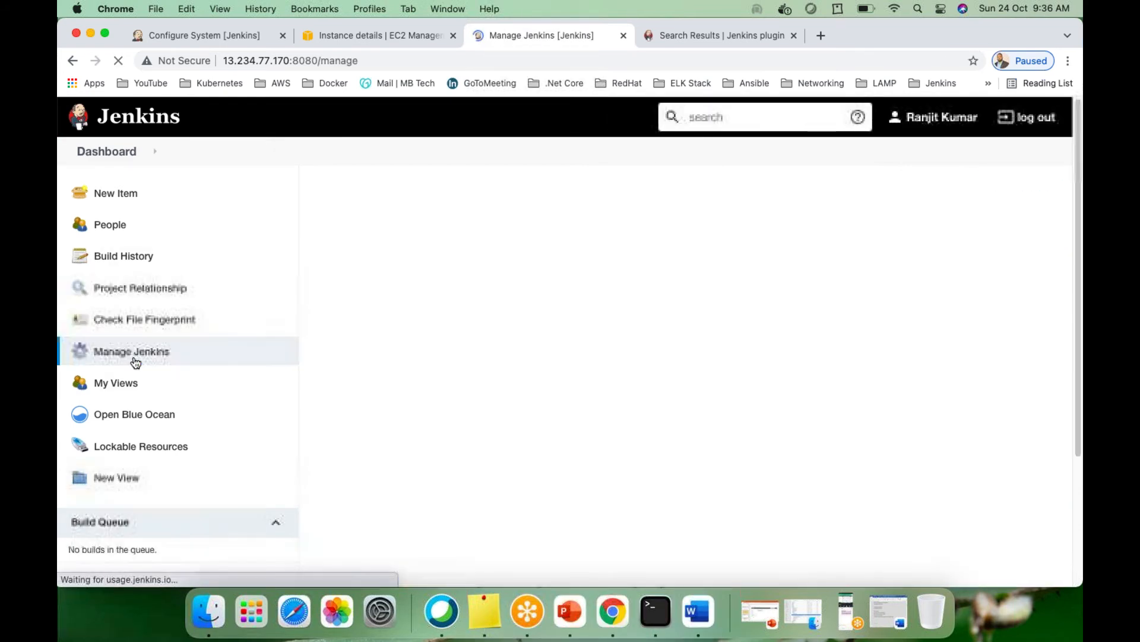
{"action": "scroll", "coordinate": [610, 419], "scroll_direction": "down", "scroll_amount": 8}
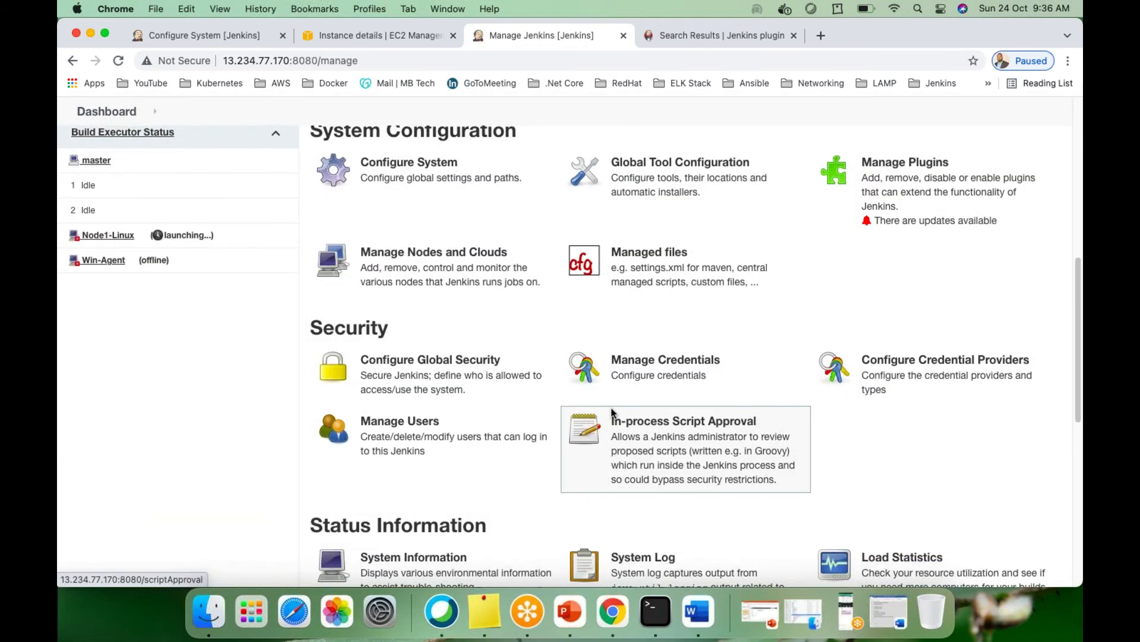
{"action": "scroll", "coordinate": [611, 408], "scroll_direction": "up", "scroll_amount": 4}
{"action": "left_click", "coordinate": [631, 286]}
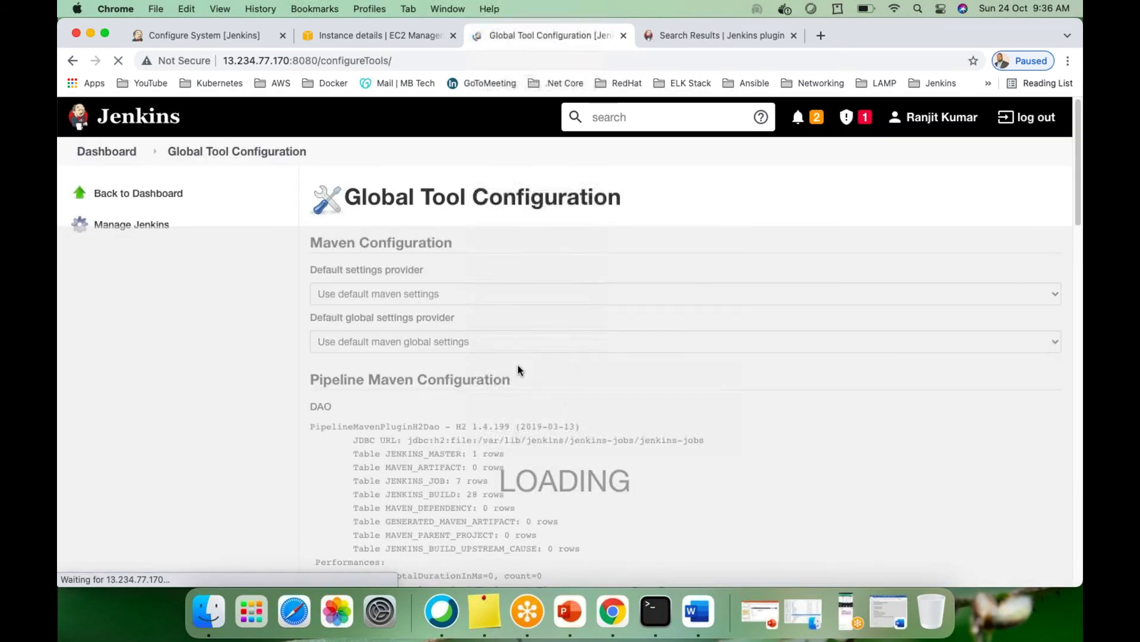
{"action": "scroll", "coordinate": [541, 390], "scroll_direction": "down", "scroll_amount": 15}
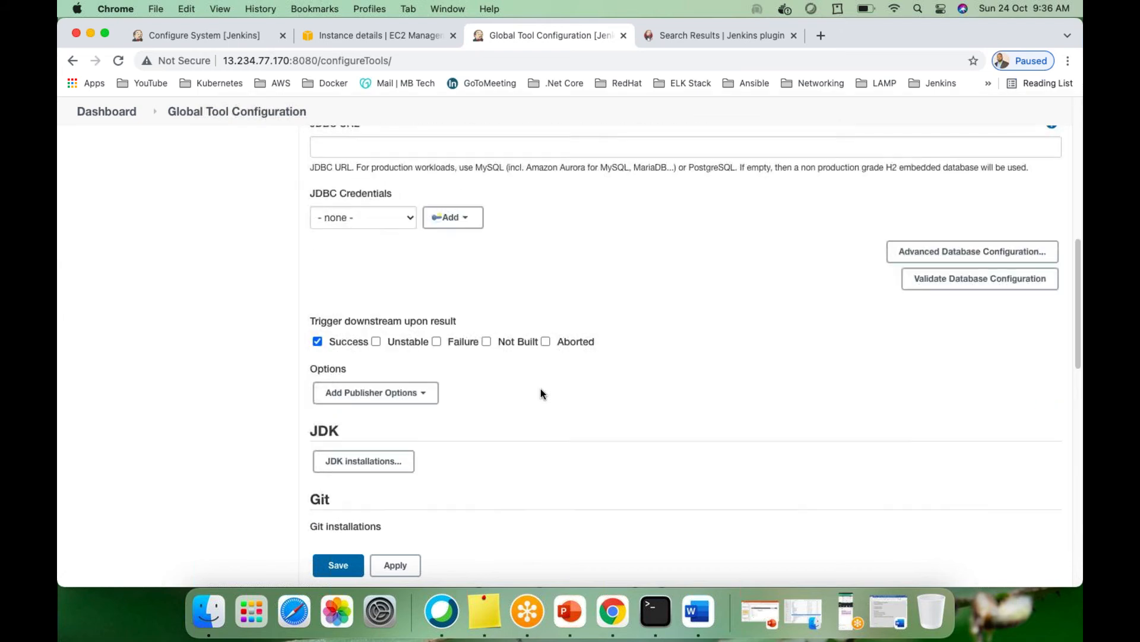
{"action": "scroll", "coordinate": [463, 368], "scroll_direction": "up", "scroll_amount": 5}
{"action": "scroll", "coordinate": [469, 344], "scroll_direction": "down", "scroll_amount": 10}
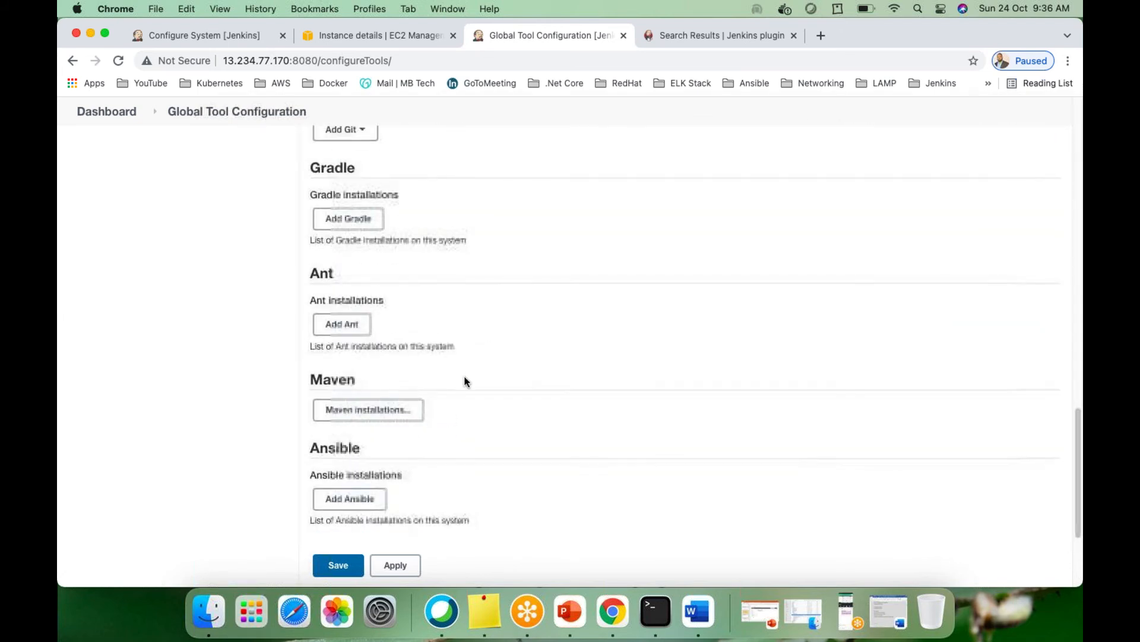
{"action": "scroll", "coordinate": [506, 376], "scroll_direction": "up", "scroll_amount": 6}
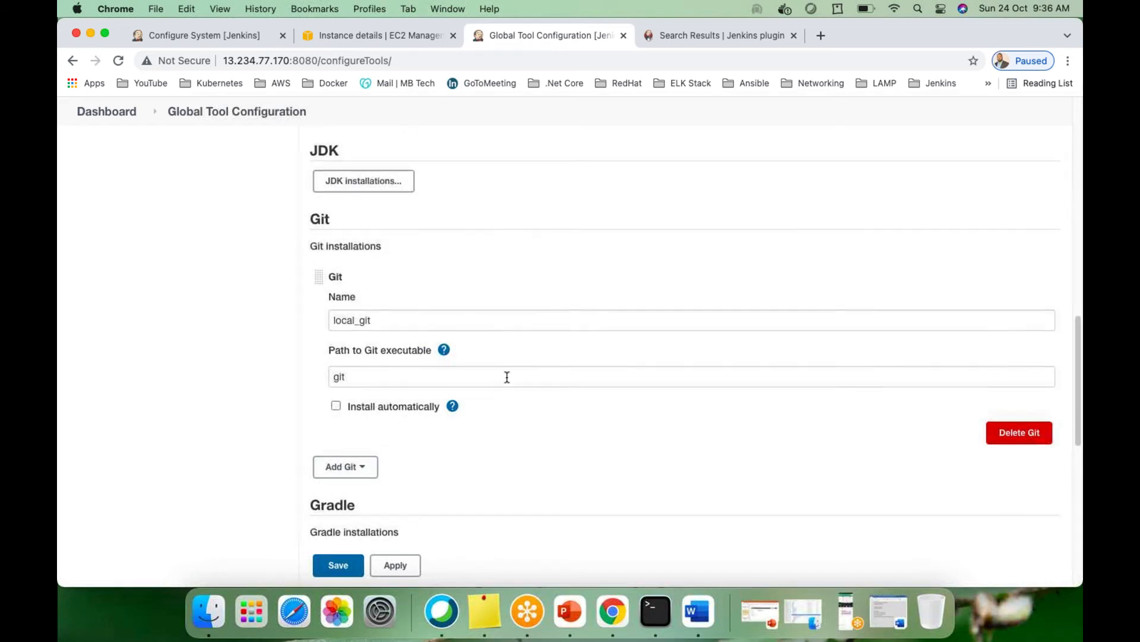
{"action": "scroll", "coordinate": [507, 377], "scroll_direction": "down", "scroll_amount": 4}
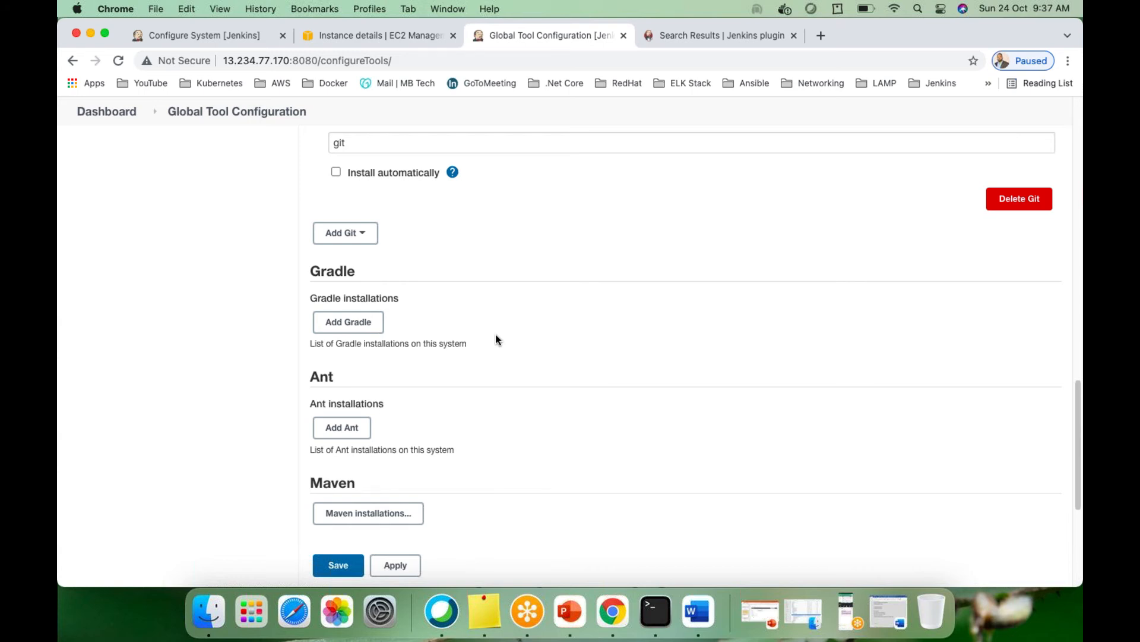
{"action": "scroll", "coordinate": [452, 313], "scroll_direction": "down", "scroll_amount": 1}
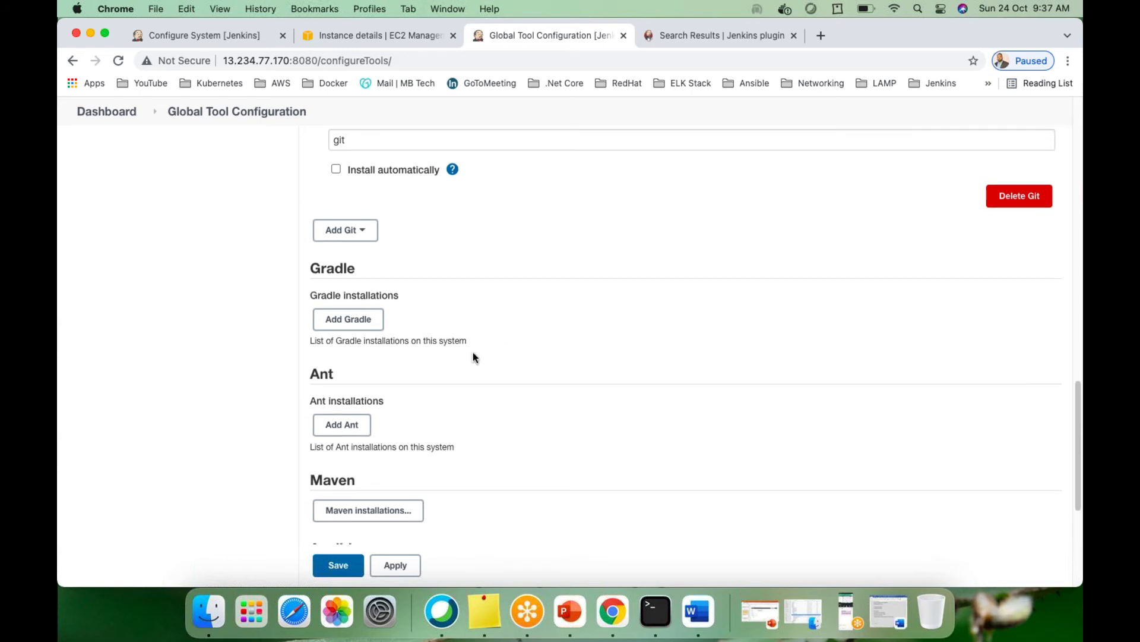
{"action": "scroll", "coordinate": [466, 358], "scroll_direction": "up", "scroll_amount": 15}
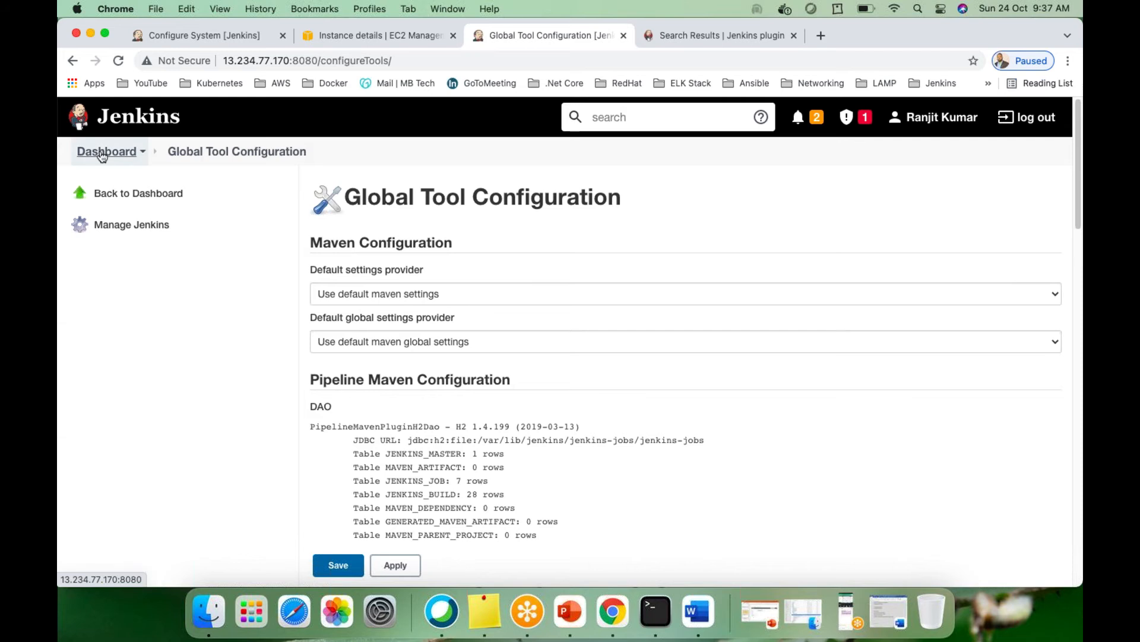
Go back through the Dashboard to Manage Jenkins and view System Configuration and Security
{"action": "left_click", "coordinate": [102, 153]}
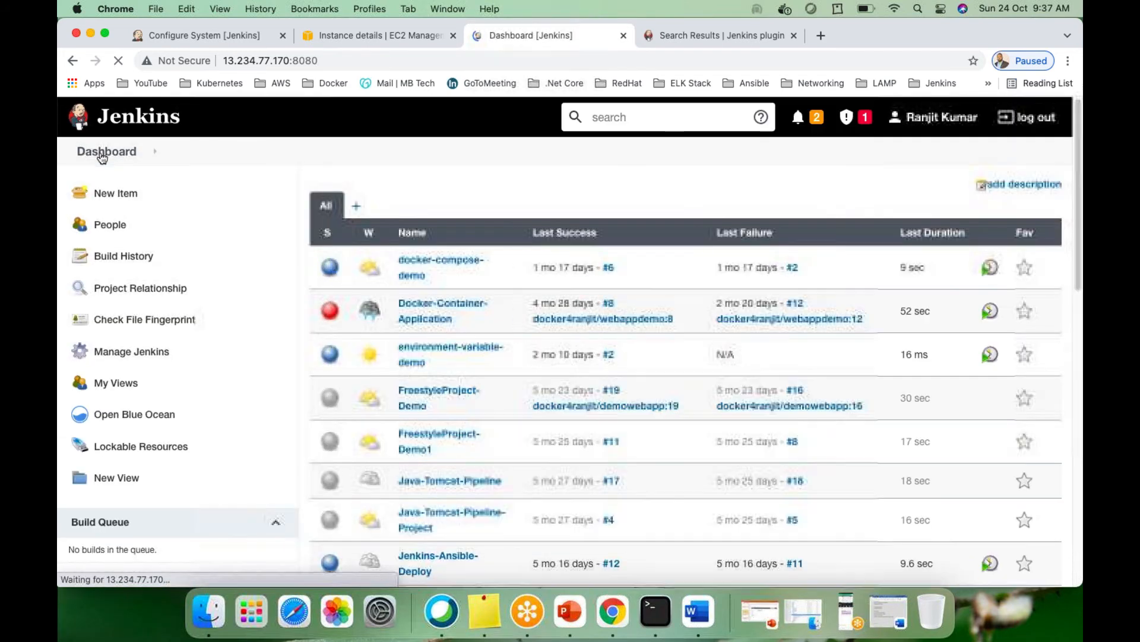
{"action": "left_click", "coordinate": [122, 351]}
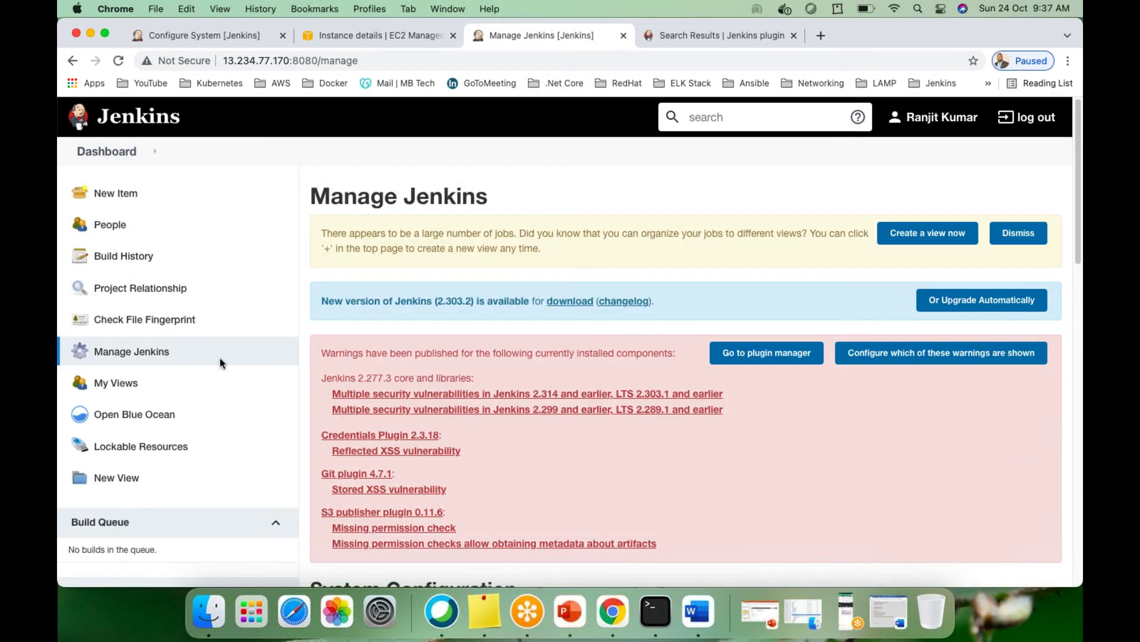
{"action": "scroll", "coordinate": [713, 443], "scroll_direction": "down", "scroll_amount": 10}
{"action": "scroll", "coordinate": [636, 432], "scroll_direction": "up", "scroll_amount": 5}
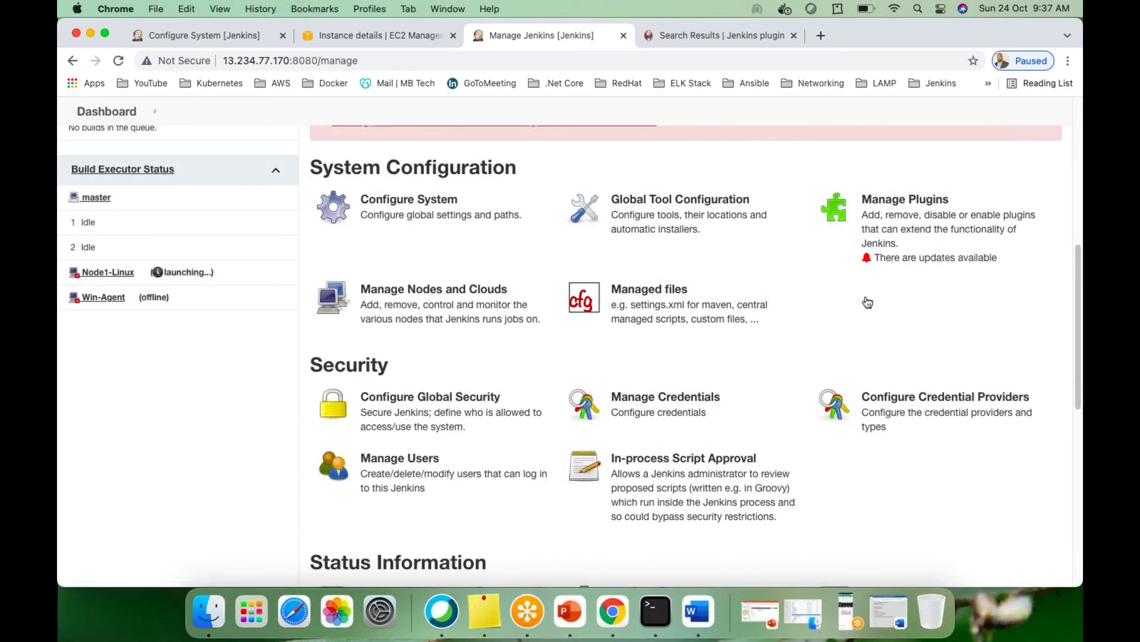
Open Manage Nodes and Clouds to list master, Node1-Linux and Win-Agent with their status
{"action": "left_click", "coordinate": [419, 309]}
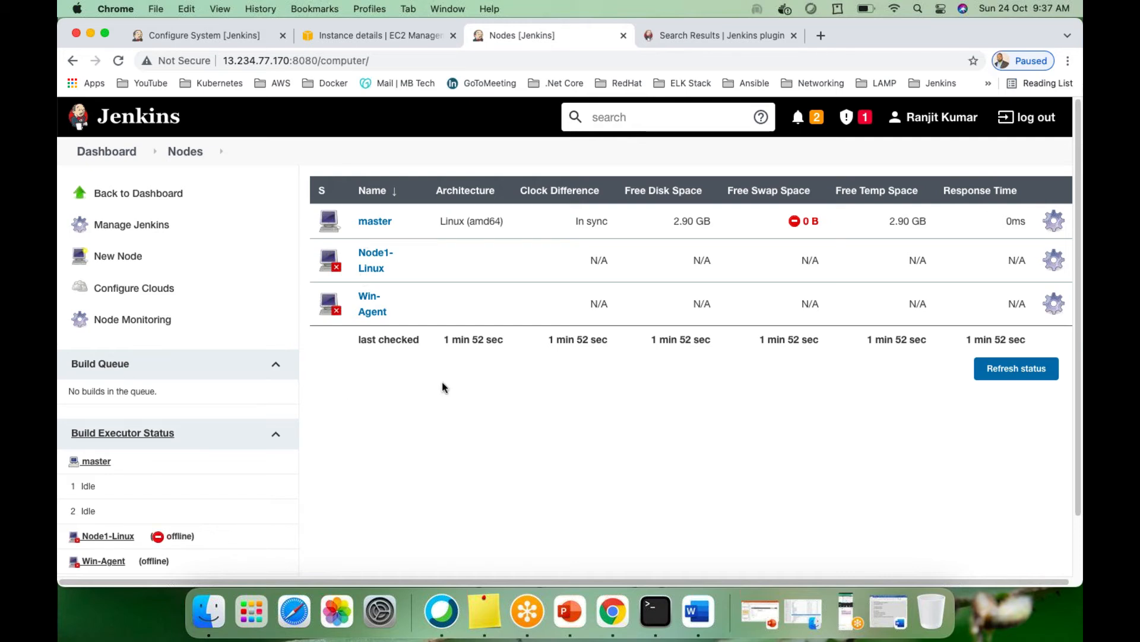
{"action": "scroll", "coordinate": [227, 439], "scroll_direction": "down", "scroll_amount": 2}
{"action": "scroll", "coordinate": [374, 364], "scroll_direction": "up", "scroll_amount": 2}
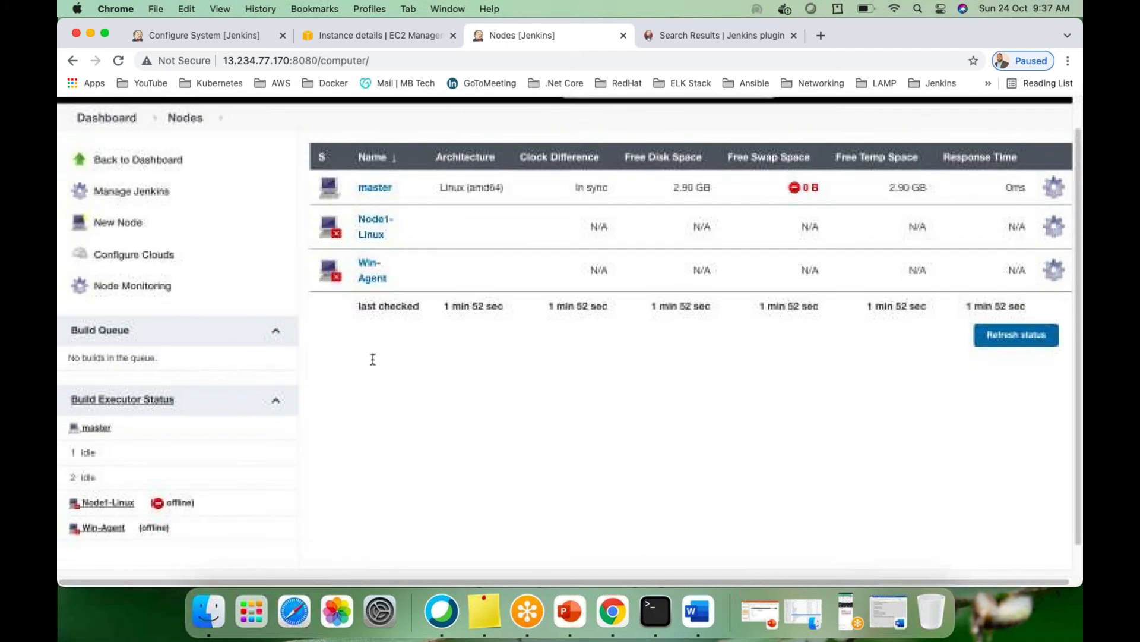
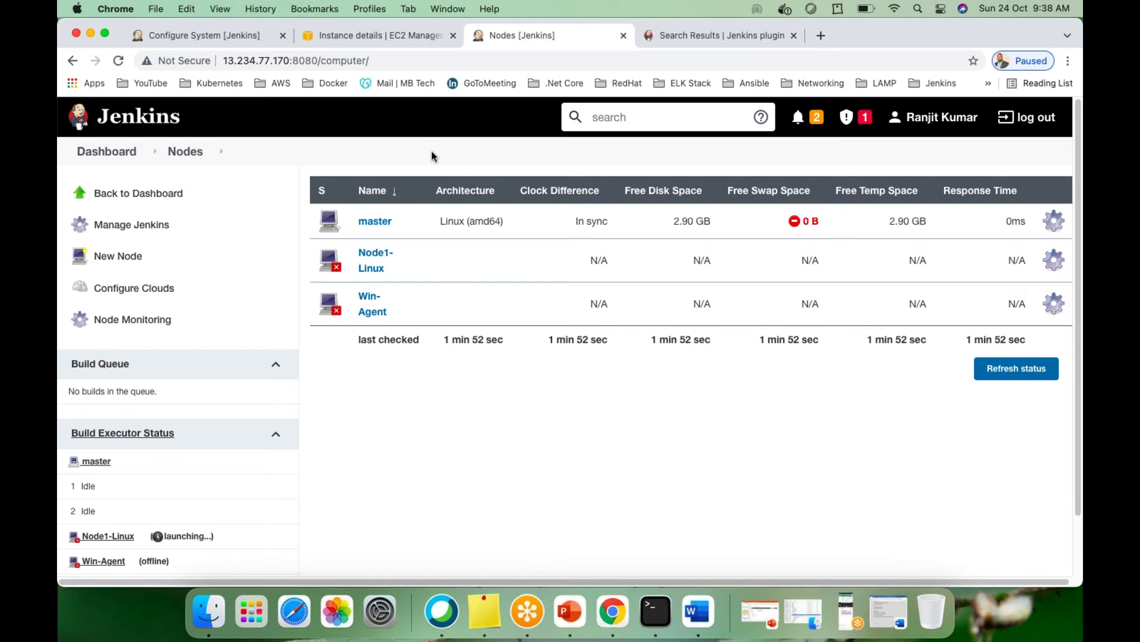
Return to the Dashboard, open Manage Jenkins and scroll down to its Security section
{"action": "left_click", "coordinate": [109, 158]}
{"action": "left_click", "coordinate": [113, 351]}
{"action": "scroll", "coordinate": [743, 448], "scroll_direction": "down", "scroll_amount": 10}
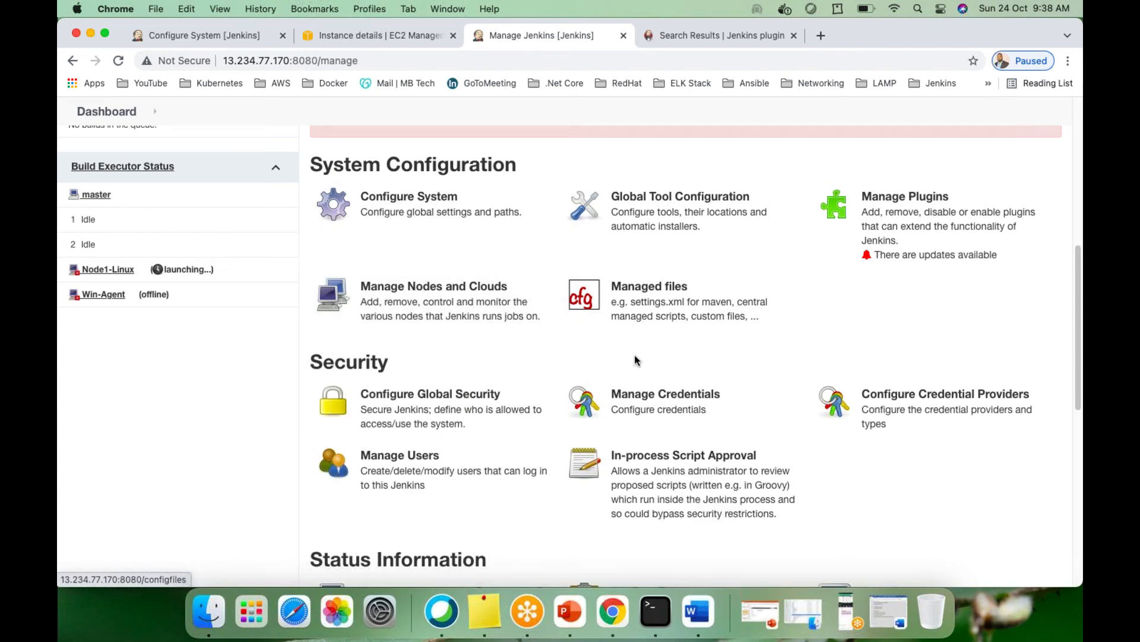
{"action": "scroll", "coordinate": [634, 354], "scroll_direction": "down", "scroll_amount": 1}
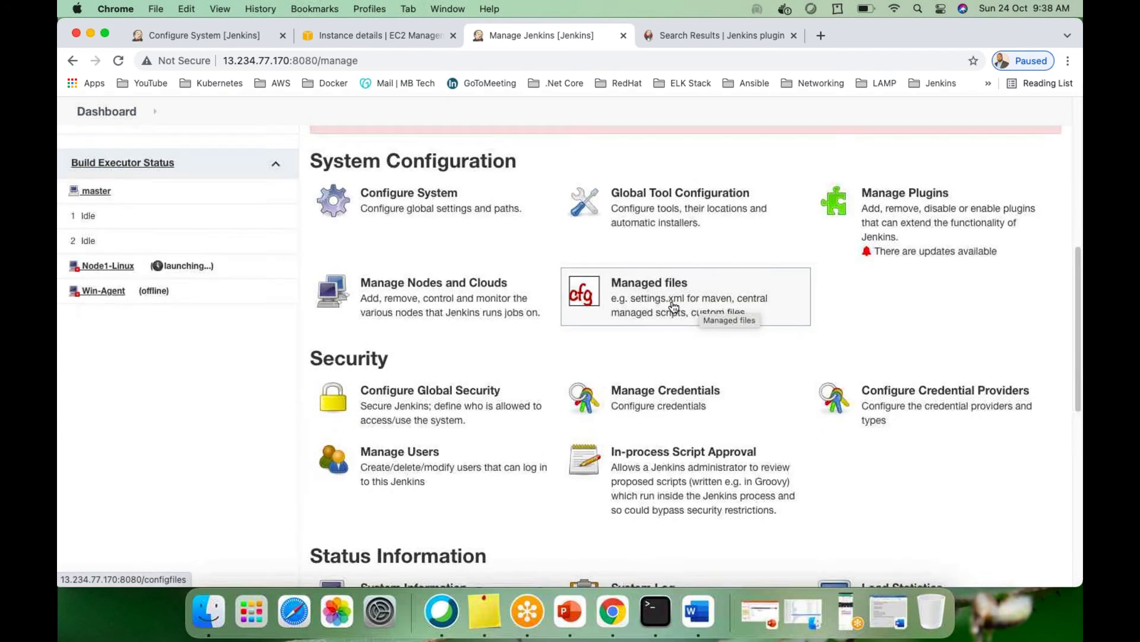
{"action": "scroll", "coordinate": [674, 308], "scroll_direction": "down", "scroll_amount": 1}
{"action": "scroll", "coordinate": [500, 353], "scroll_direction": "down", "scroll_amount": 3}
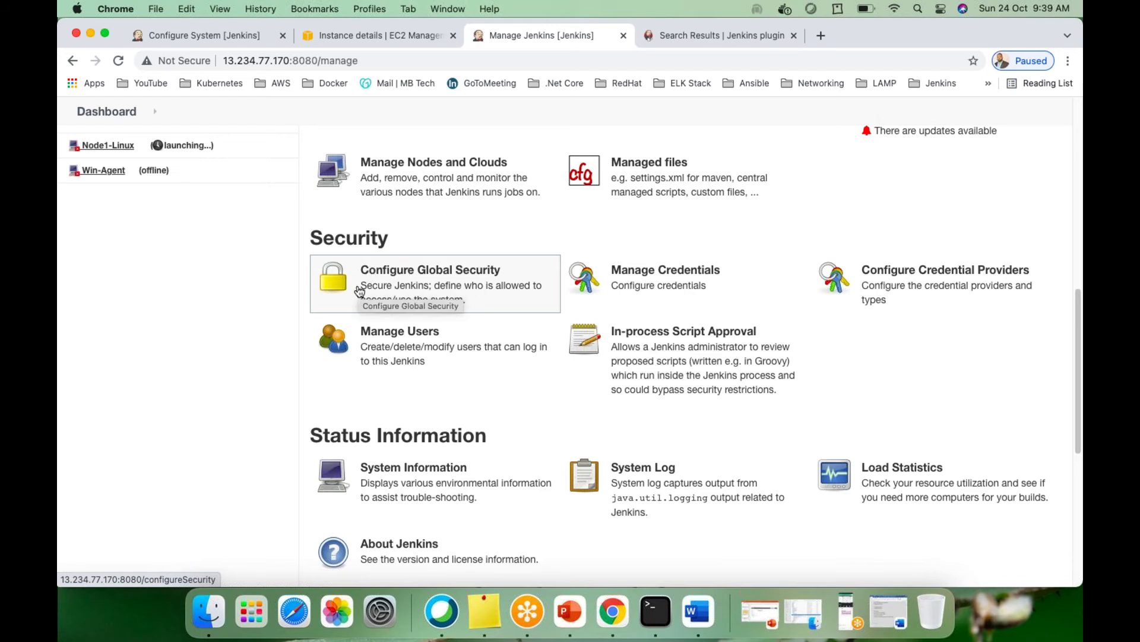
Review Configure Global Security from authentication down to SSH Server, then reload the page
{"action": "left_click", "coordinate": [437, 289]}
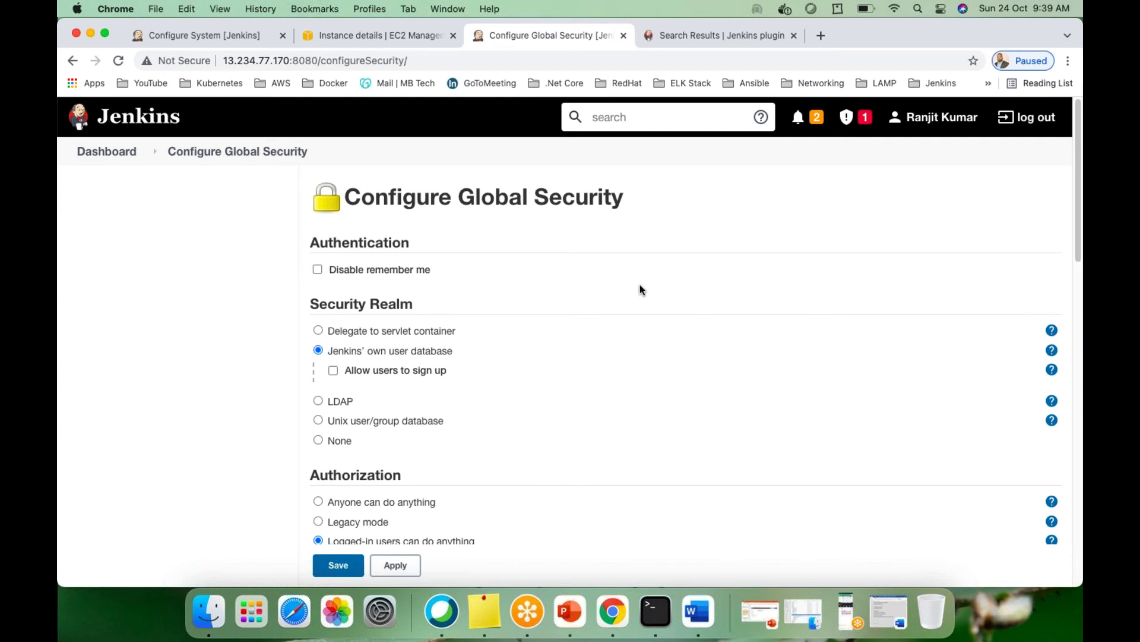
{"action": "scroll", "coordinate": [573, 290], "scroll_direction": "down", "scroll_amount": 1}
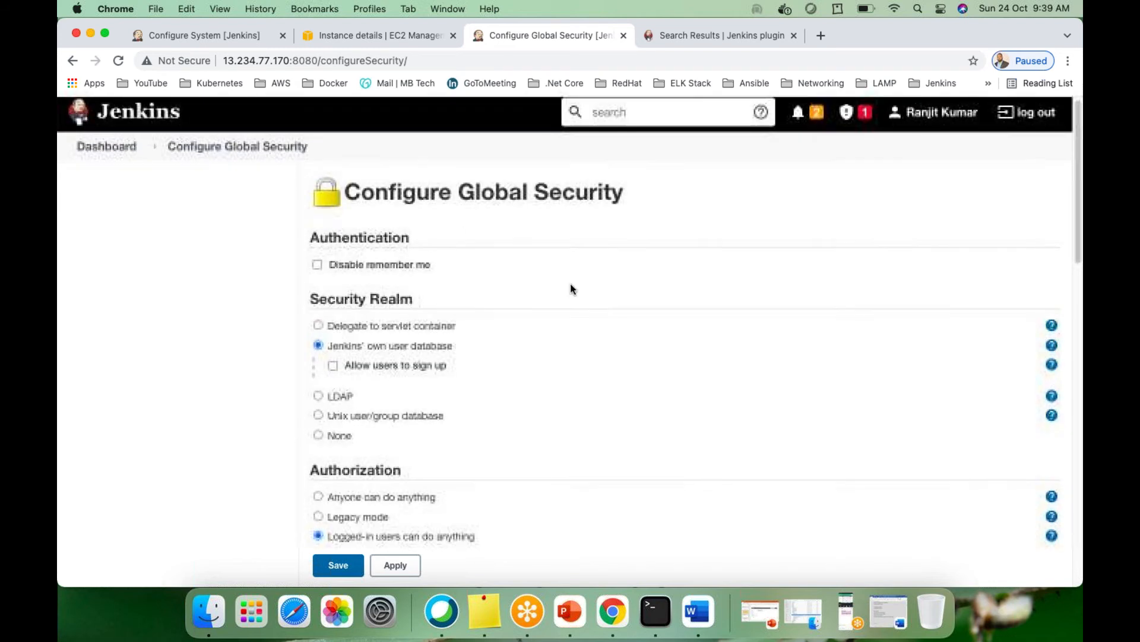
{"action": "scroll", "coordinate": [572, 289], "scroll_direction": "down", "scroll_amount": 2}
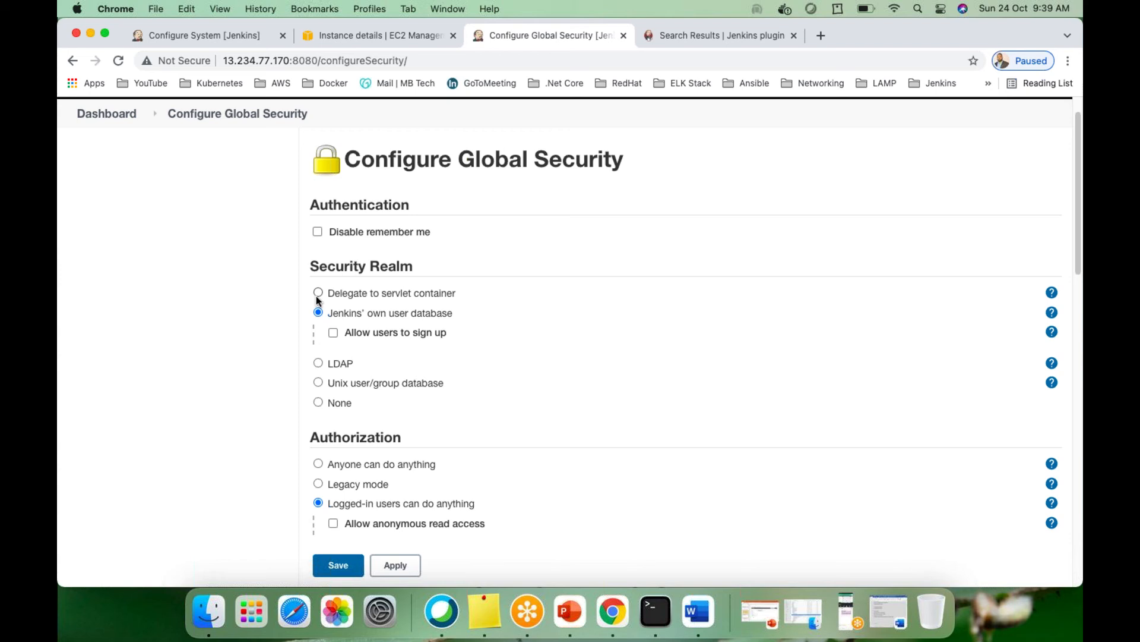
{"action": "scroll", "coordinate": [316, 295], "scroll_direction": "down", "scroll_amount": 1}
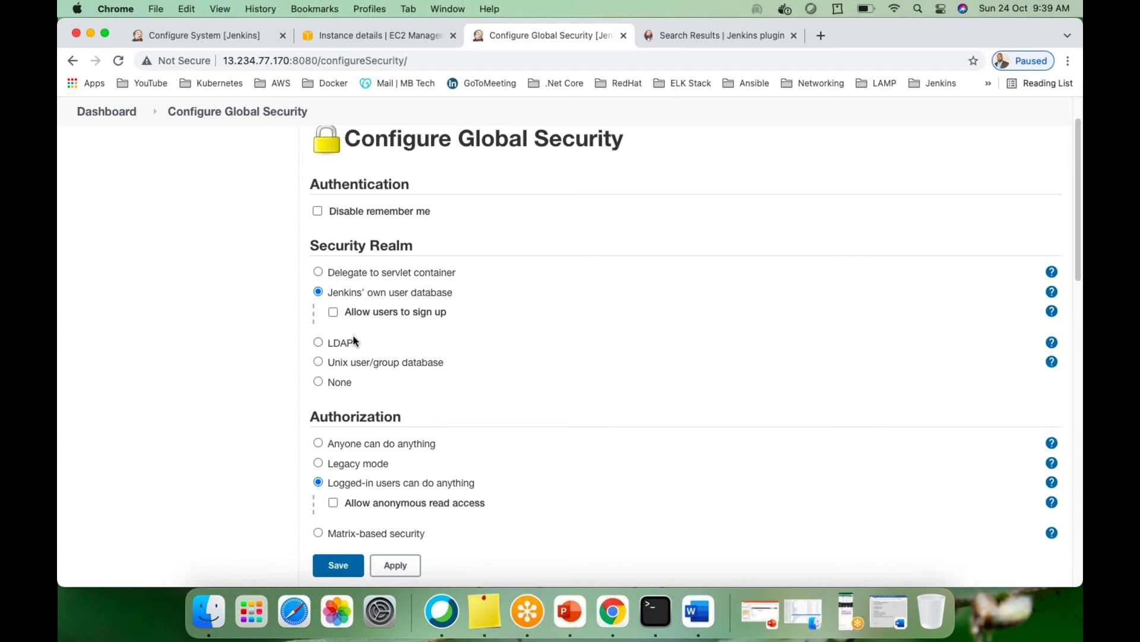
{"action": "scroll", "coordinate": [353, 336], "scroll_direction": "down", "scroll_amount": 3}
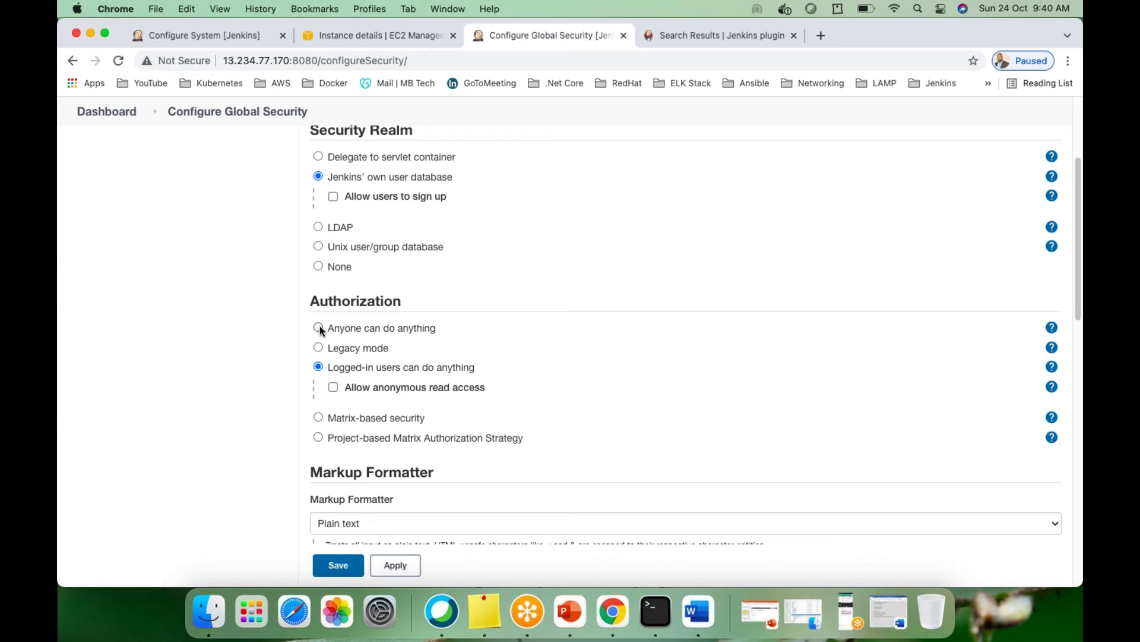
{"action": "scroll", "coordinate": [369, 374], "scroll_direction": "down", "scroll_amount": 3}
{"action": "scroll", "coordinate": [370, 373], "scroll_direction": "down", "scroll_amount": 10}
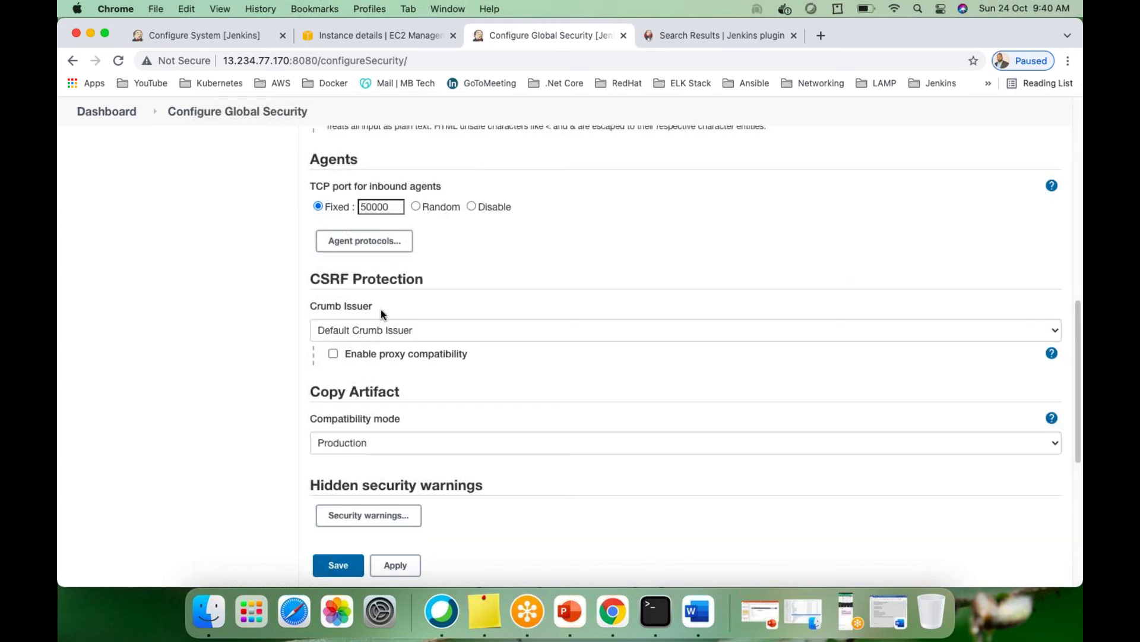
{"action": "scroll", "coordinate": [380, 311], "scroll_direction": "down", "scroll_amount": 10}
{"action": "scroll", "coordinate": [411, 344], "scroll_direction": "up", "scroll_amount": 10}
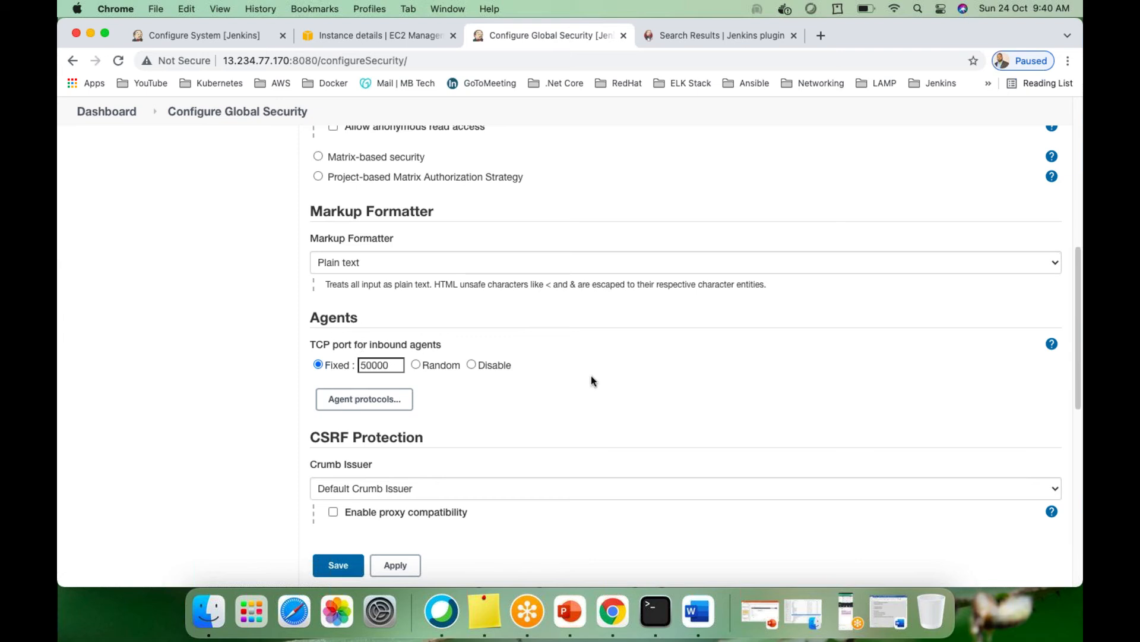
{"action": "scroll", "coordinate": [591, 376], "scroll_direction": "down", "scroll_amount": 5}
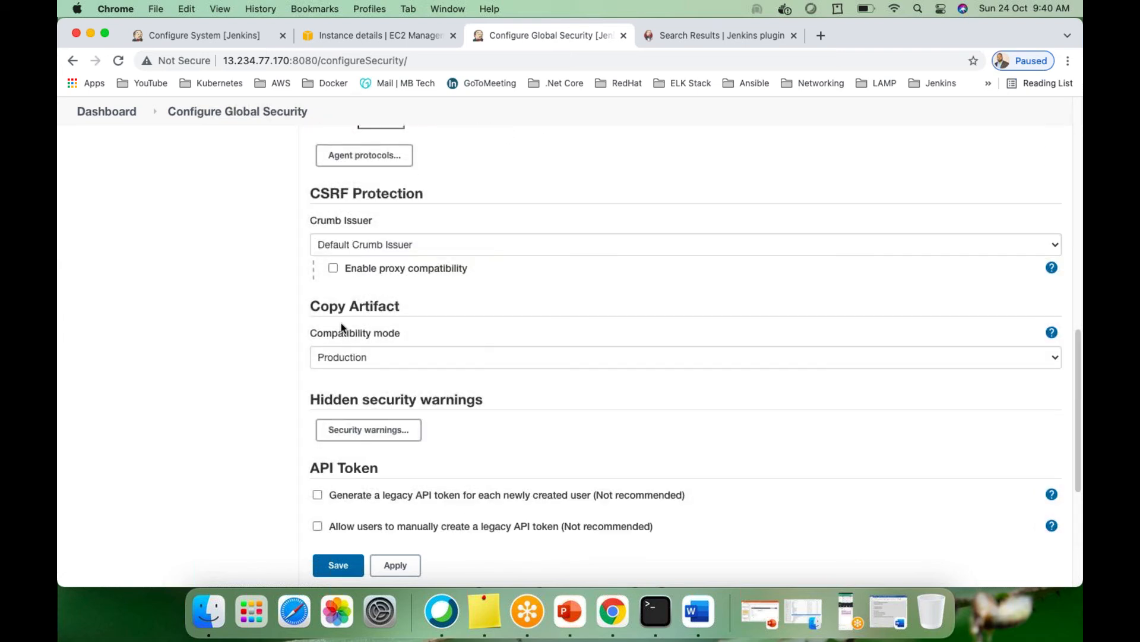
{"action": "scroll", "coordinate": [460, 372], "scroll_direction": "down", "scroll_amount": 5}
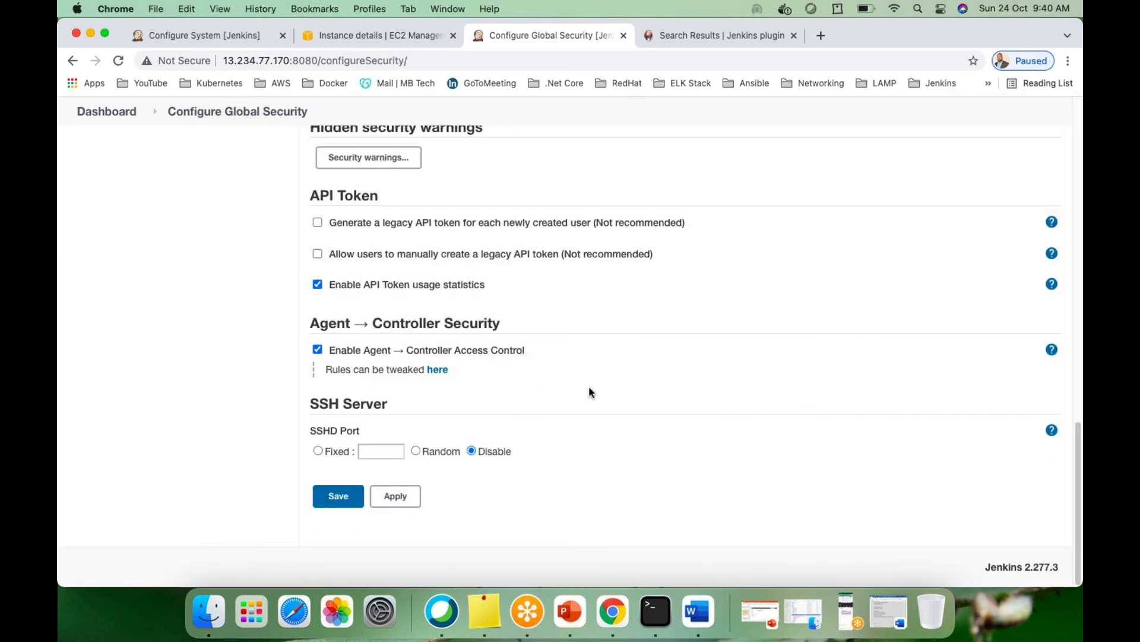
{"action": "scroll", "coordinate": [588, 386], "scroll_direction": "up", "scroll_amount": 4}
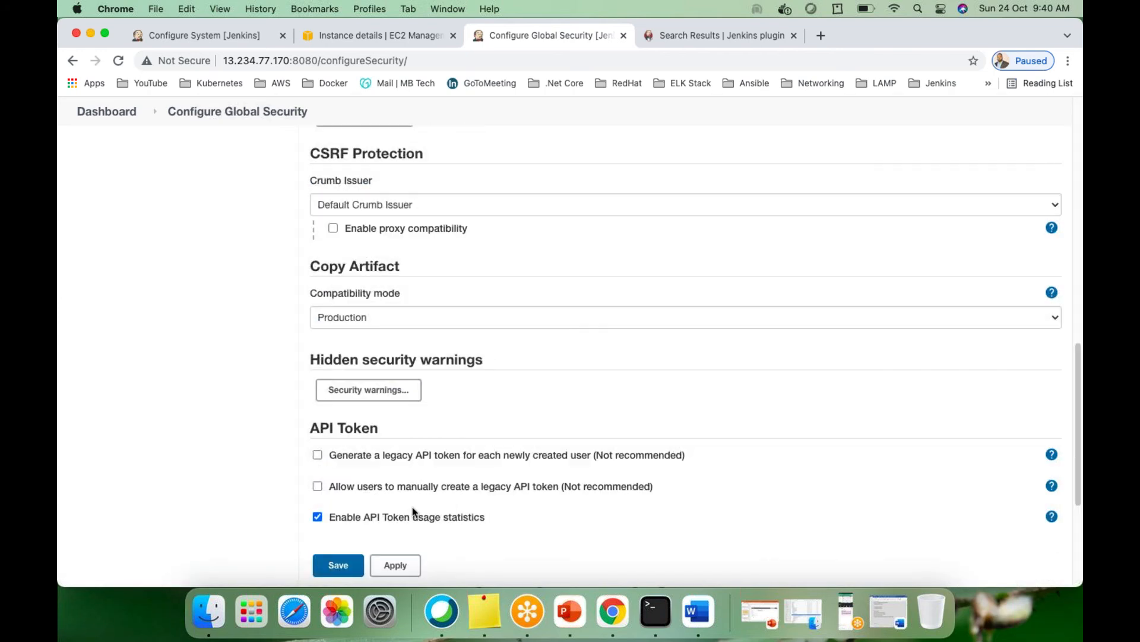
{"action": "scroll", "coordinate": [611, 383], "scroll_direction": "up", "scroll_amount": 5}
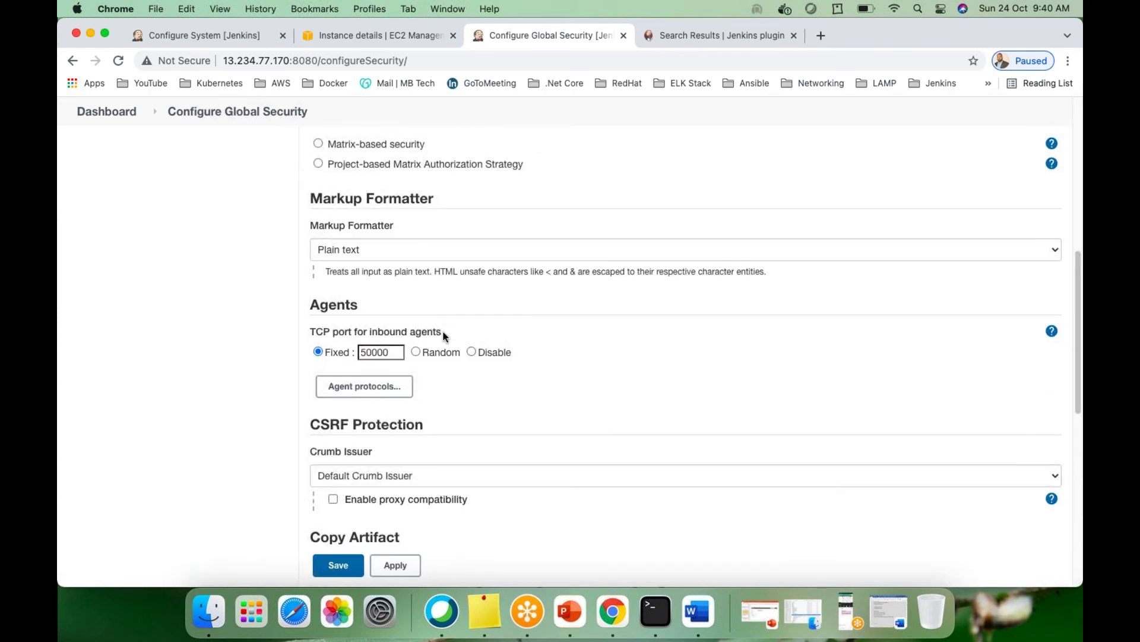
{"action": "scroll", "coordinate": [458, 352], "scroll_direction": "up", "scroll_amount": 2}
{"action": "scroll", "coordinate": [563, 369], "scroll_direction": "down", "scroll_amount": 6}
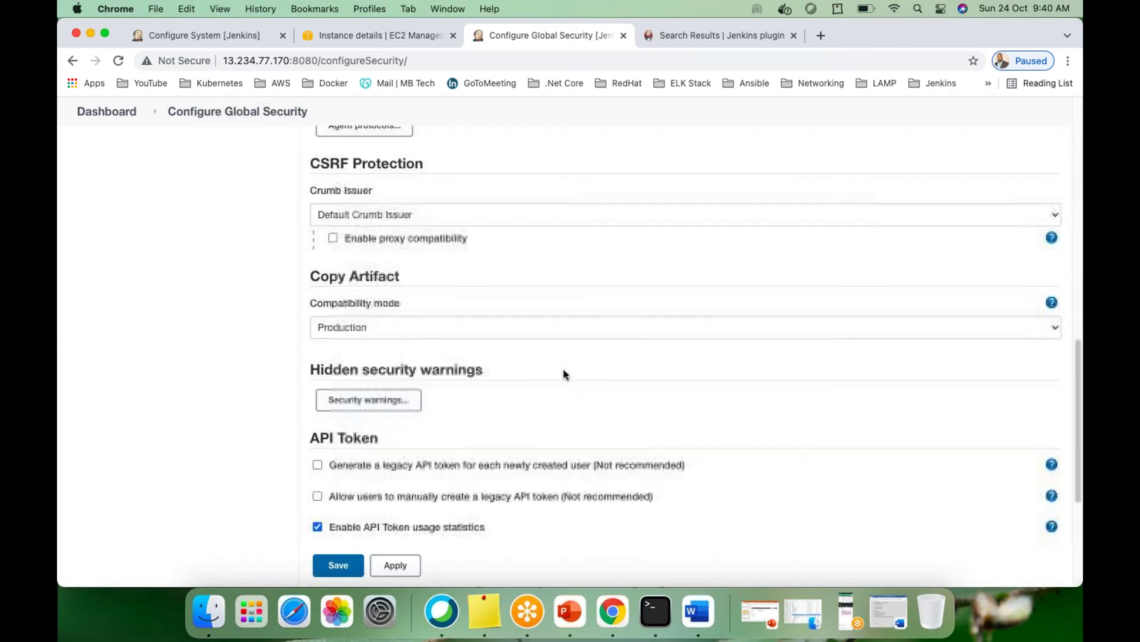
{"action": "scroll", "coordinate": [607, 359], "scroll_direction": "up", "scroll_amount": 15}
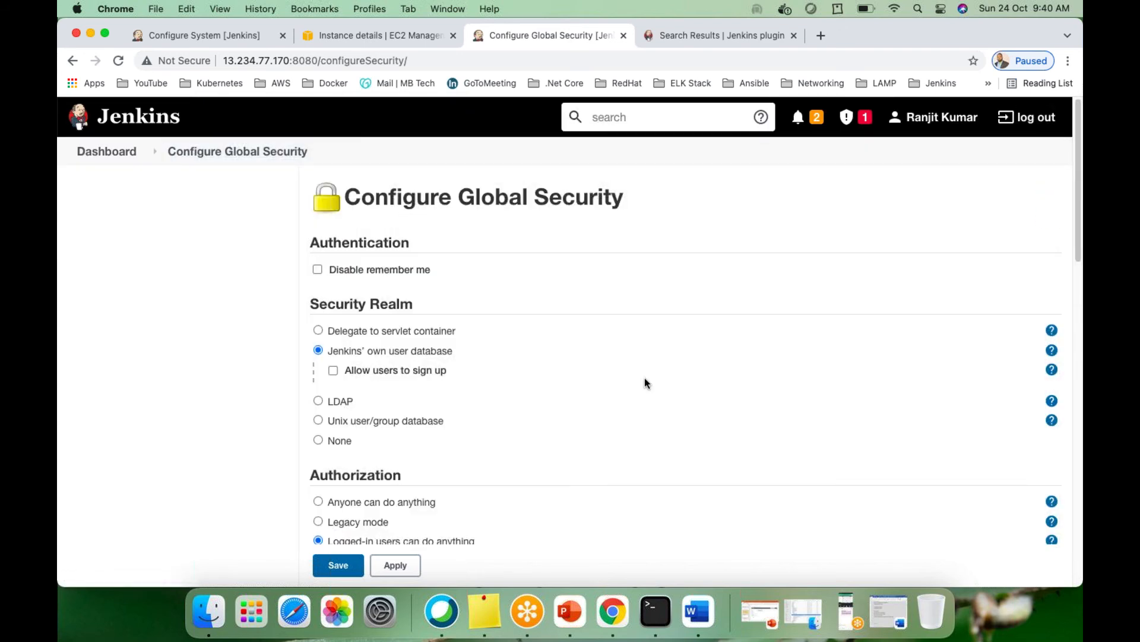
{"action": "scroll", "coordinate": [647, 382], "scroll_direction": "down", "scroll_amount": 6}
{"action": "scroll", "coordinate": [647, 382], "scroll_direction": "down", "scroll_amount": 7}
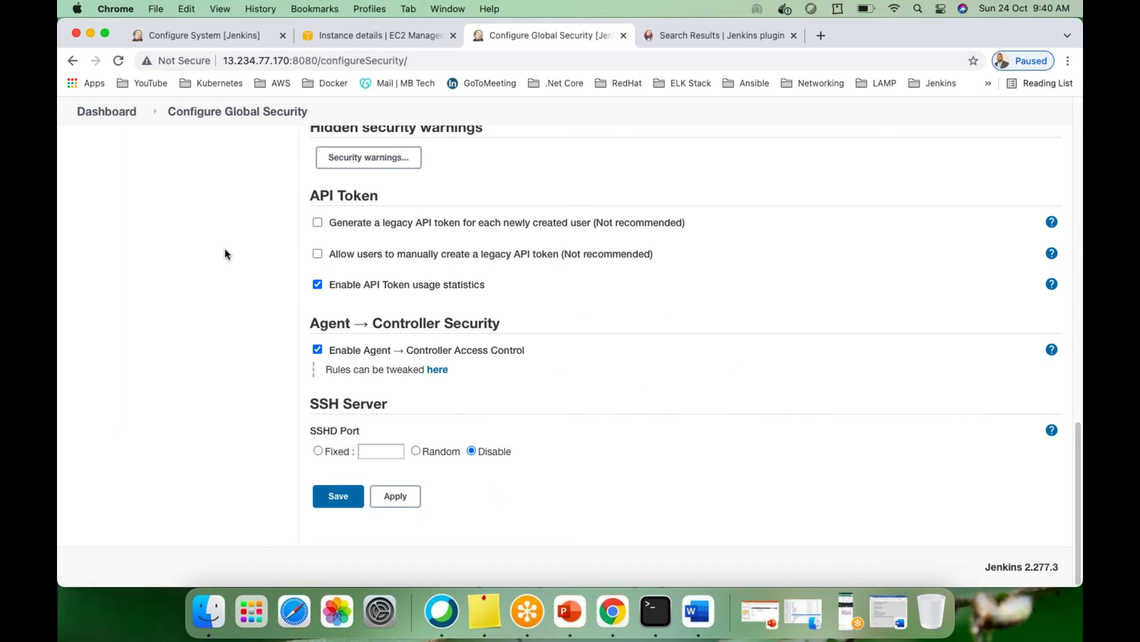
{"action": "left_click", "coordinate": [235, 113]}
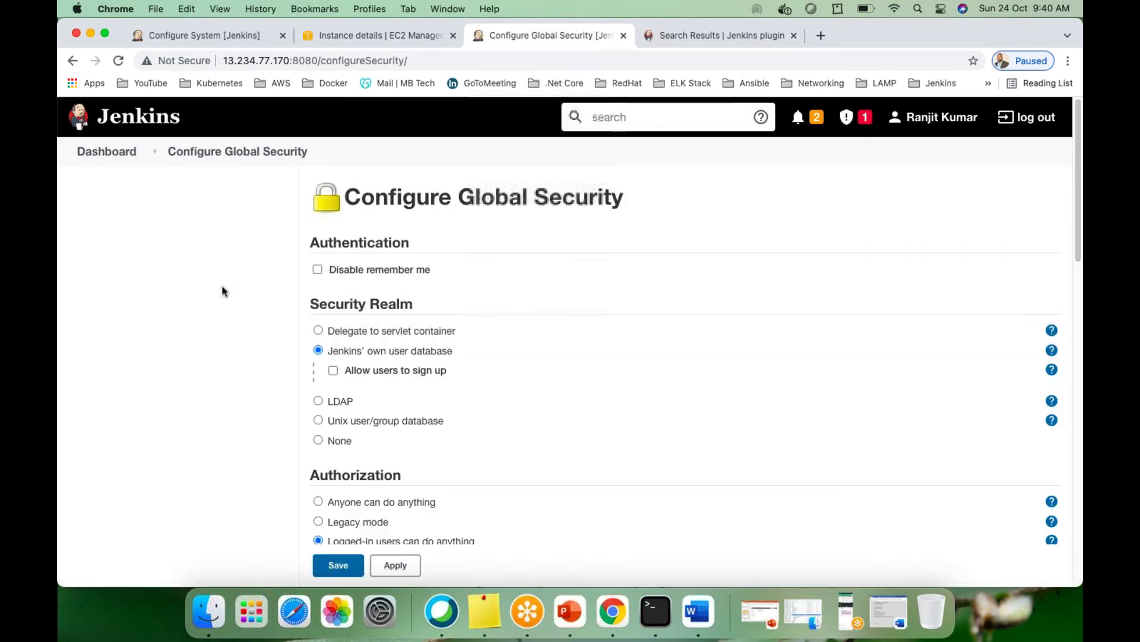
Go via Dashboard and Manage Jenkins to Manage Credentials, showing the three global credentials
{"action": "left_click", "coordinate": [107, 152]}
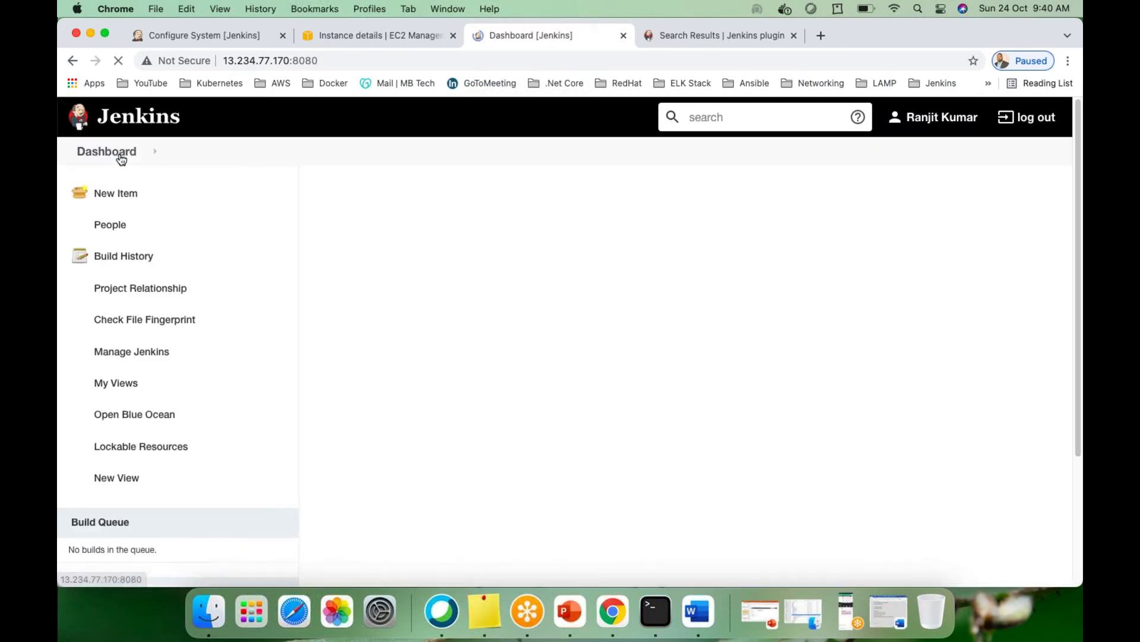
{"action": "left_click", "coordinate": [131, 345]}
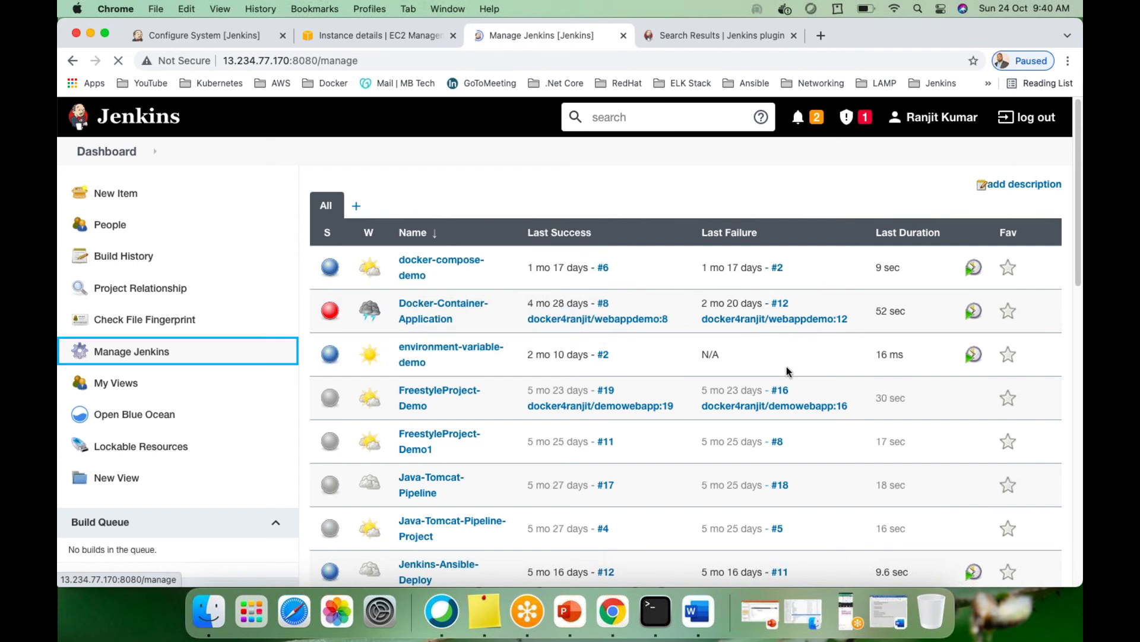
{"action": "scroll", "coordinate": [640, 379], "scroll_direction": "down", "scroll_amount": 10}
{"action": "scroll", "coordinate": [640, 379], "scroll_direction": "down", "scroll_amount": 5}
{"action": "scroll", "coordinate": [639, 377], "scroll_direction": "up", "scroll_amount": 5}
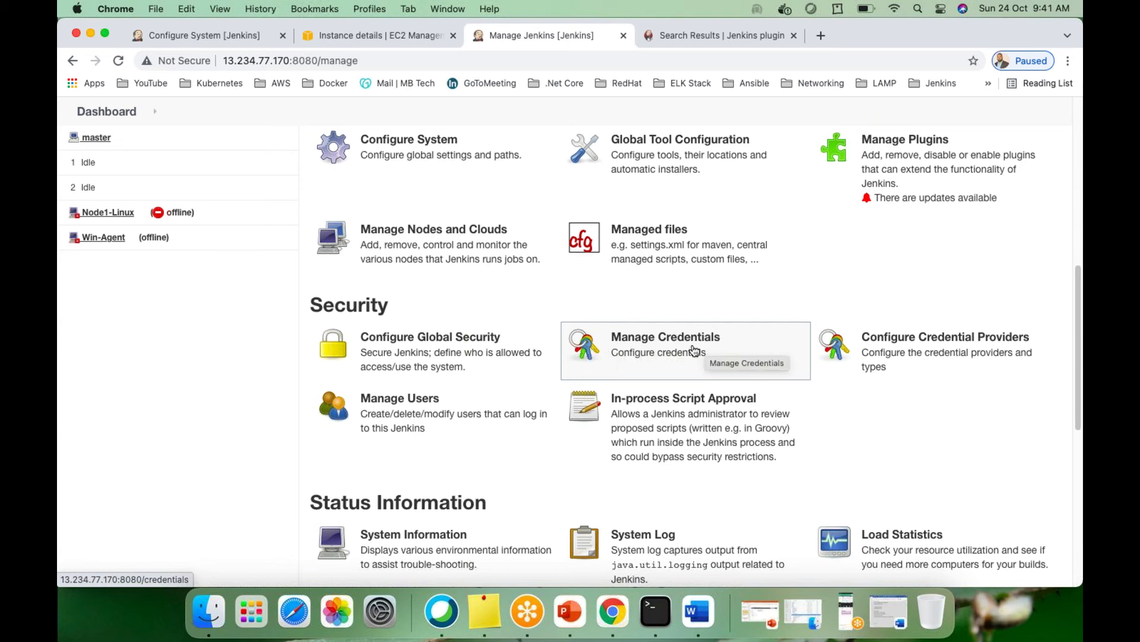
{"action": "left_click", "coordinate": [654, 347]}
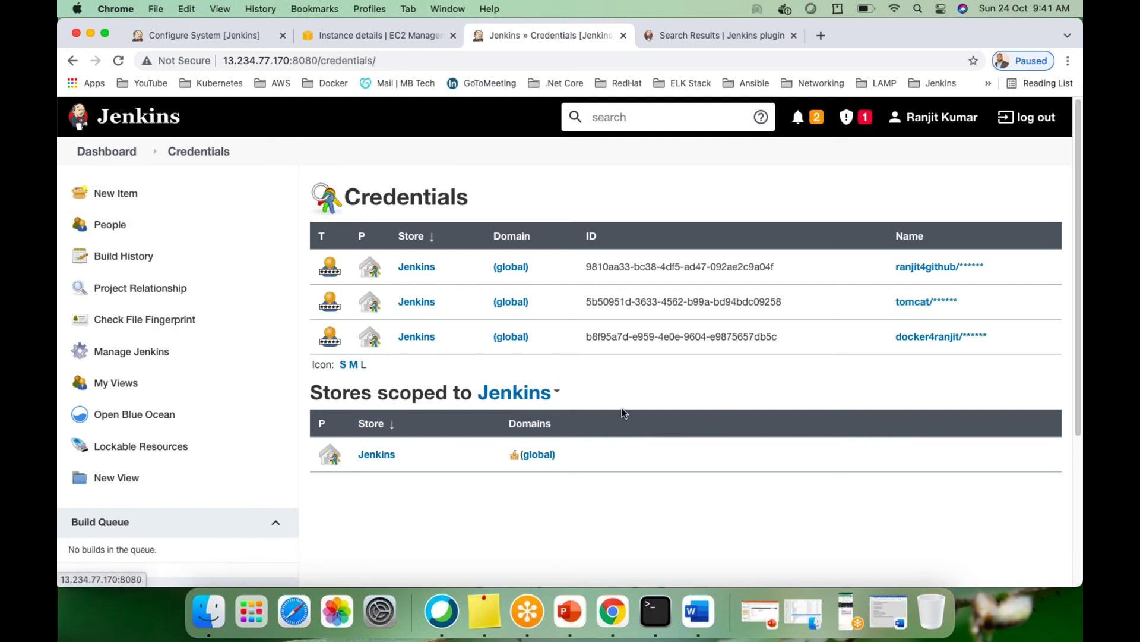
Inspect the Jenkins store menu and the first credential's actions, then go back to Manage Jenkins
{"action": "left_click", "coordinate": [559, 394]}
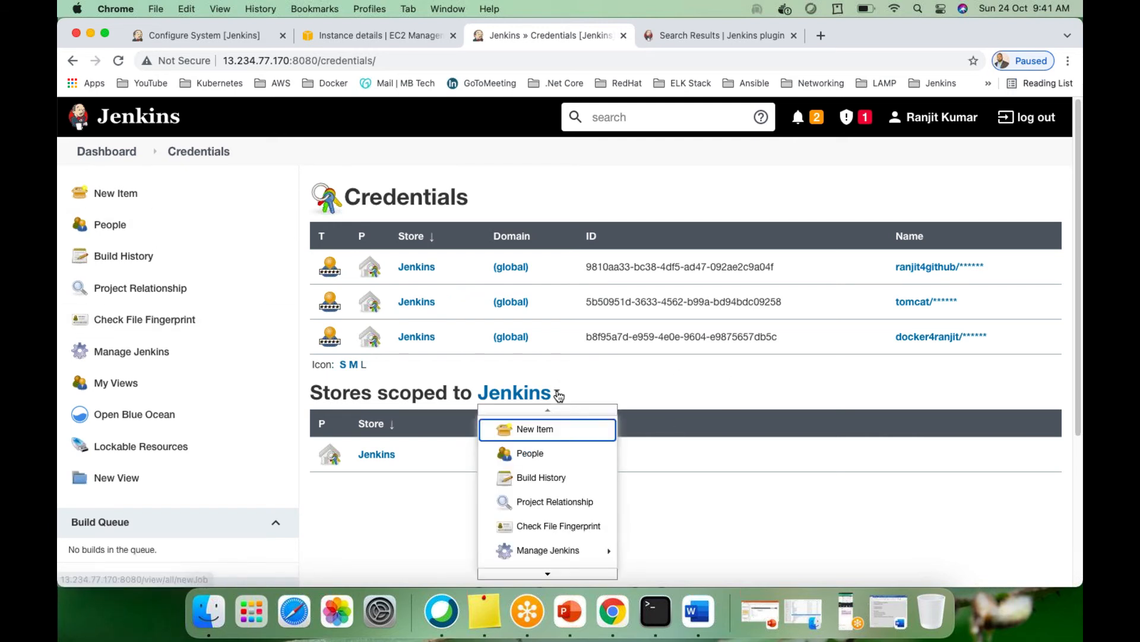
{"action": "left_click", "coordinate": [673, 387]}
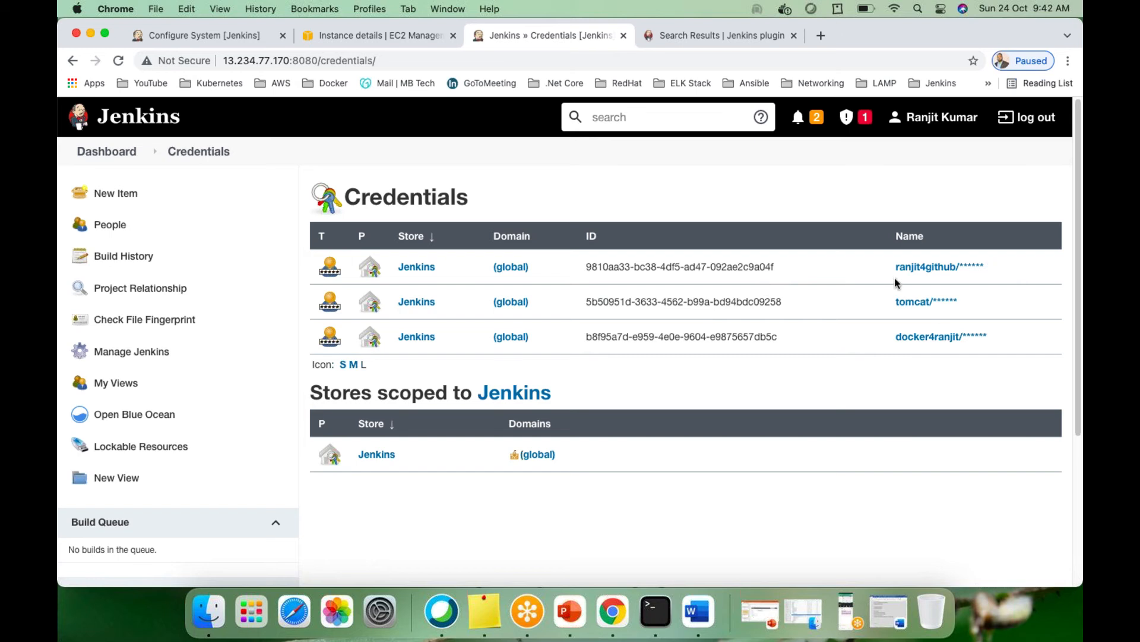
{"action": "left_click", "coordinate": [992, 270]}
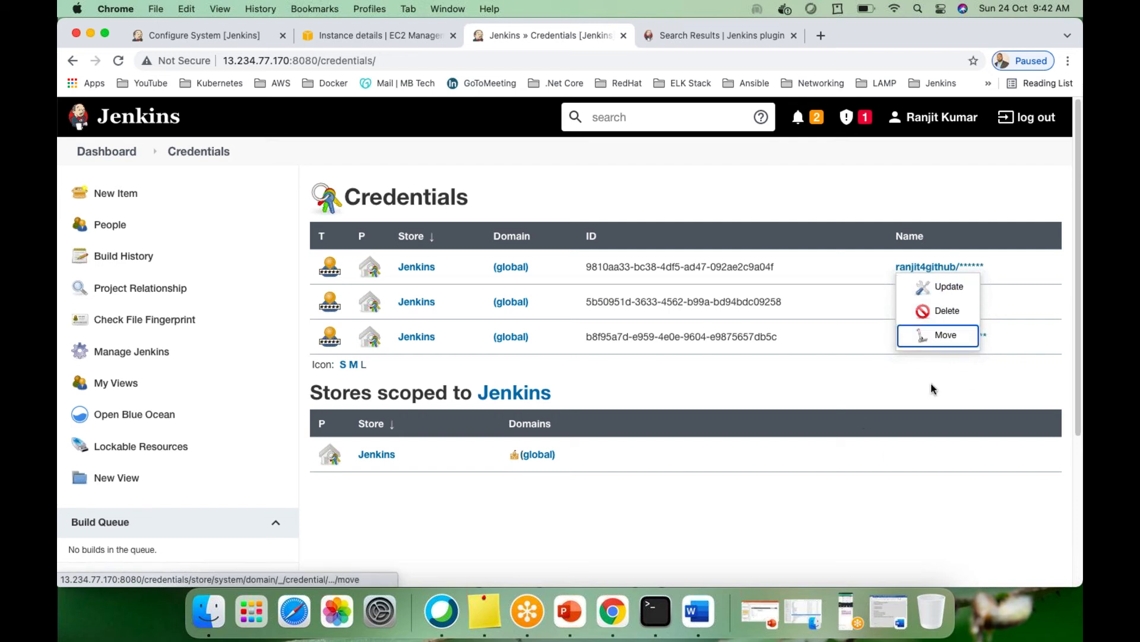
{"action": "left_click", "coordinate": [992, 270]}
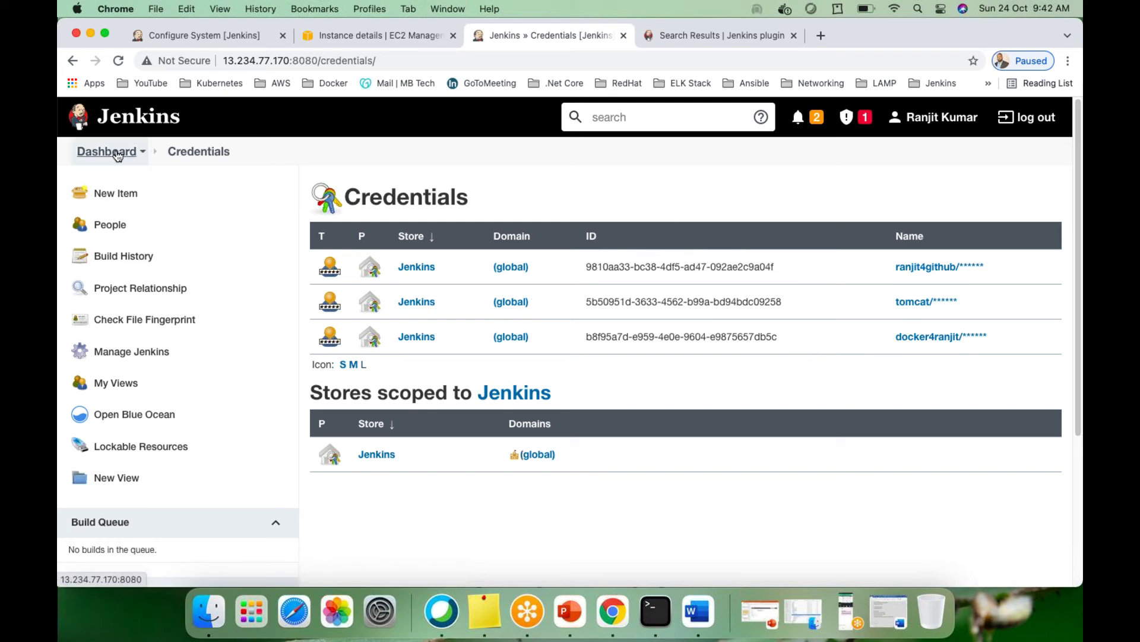
{"action": "left_click", "coordinate": [73, 60]}
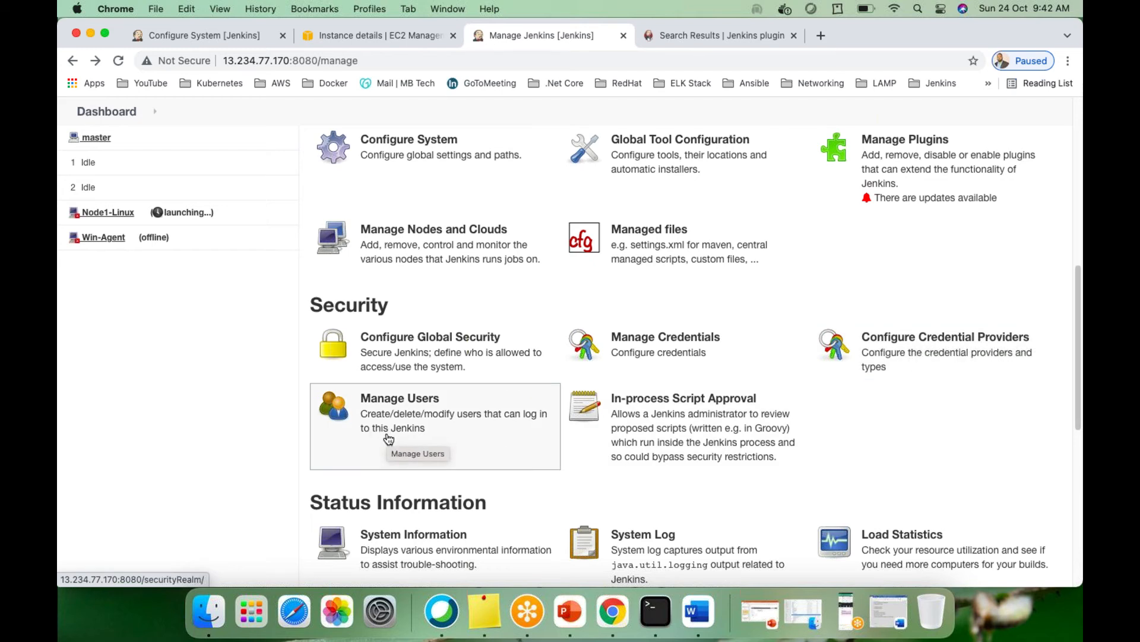
Open Manage Users from the Security section to list the single existing user account
{"action": "left_click", "coordinate": [382, 410]}
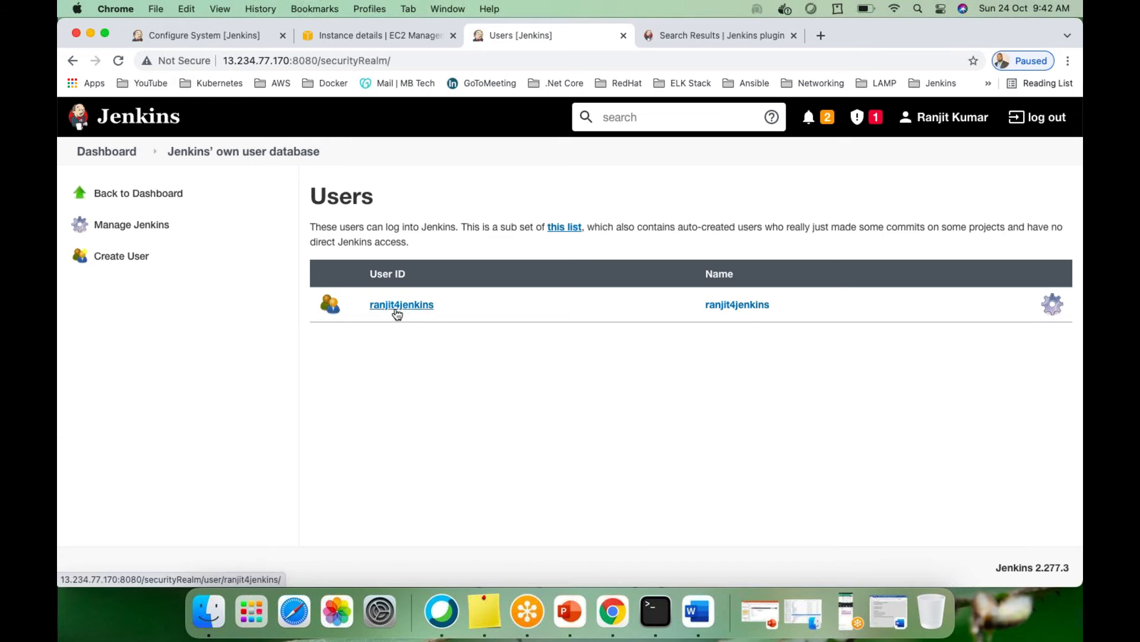
Enter the new user's password, confirmation, full name and e-mail, then create the account
{"action": "left_click", "coordinate": [123, 260]}
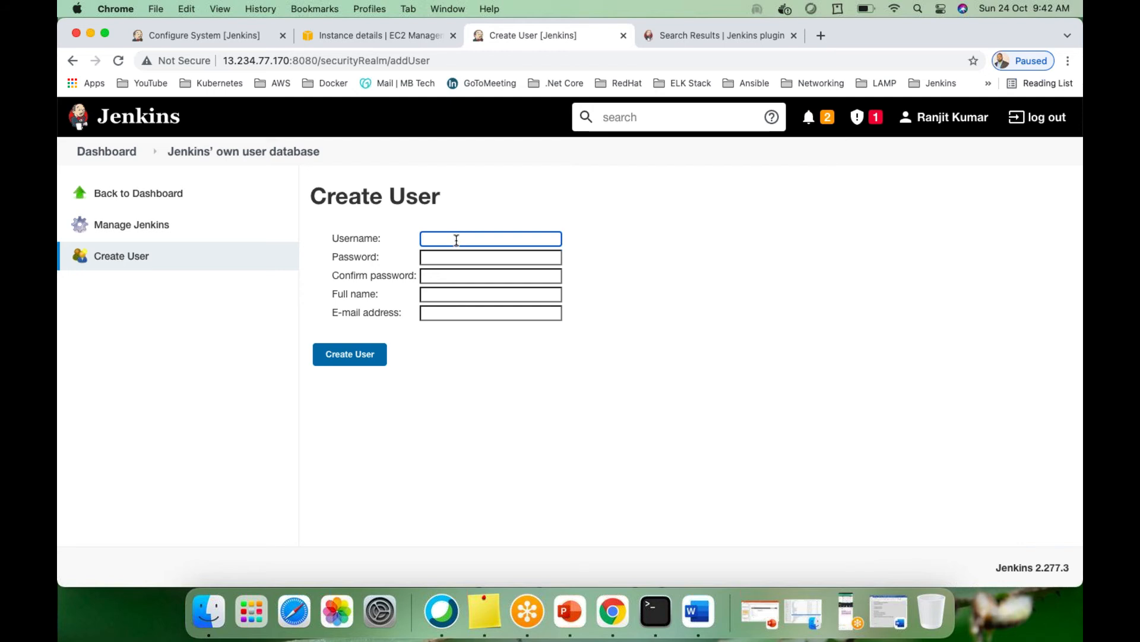
{"action": "key", "text": "Tab"}
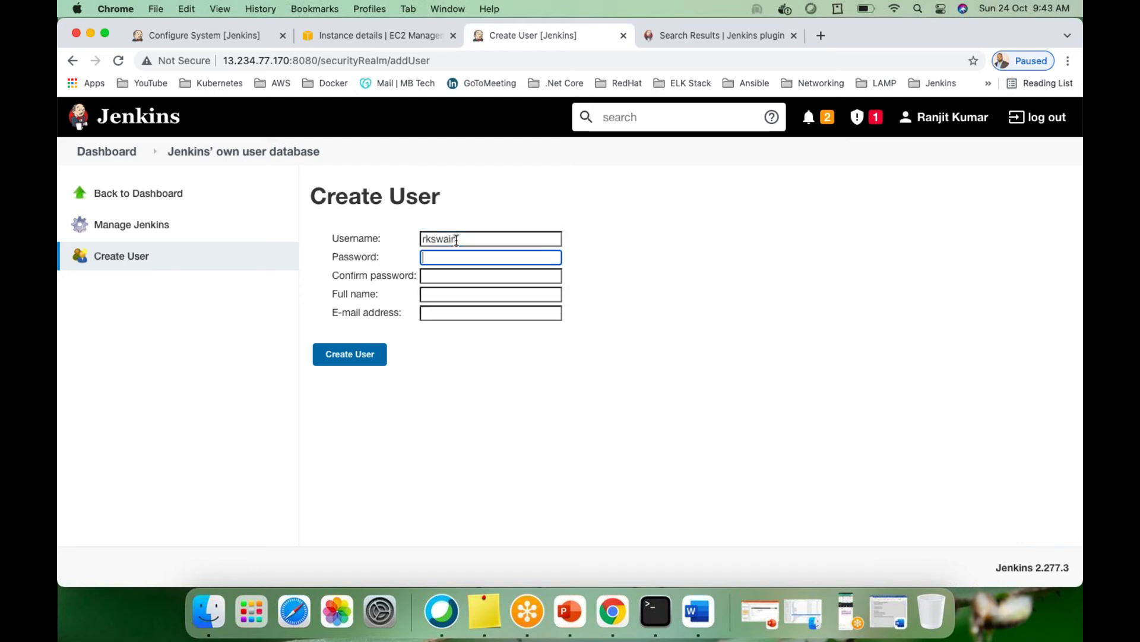
{"action": "key", "text": "Tab"}
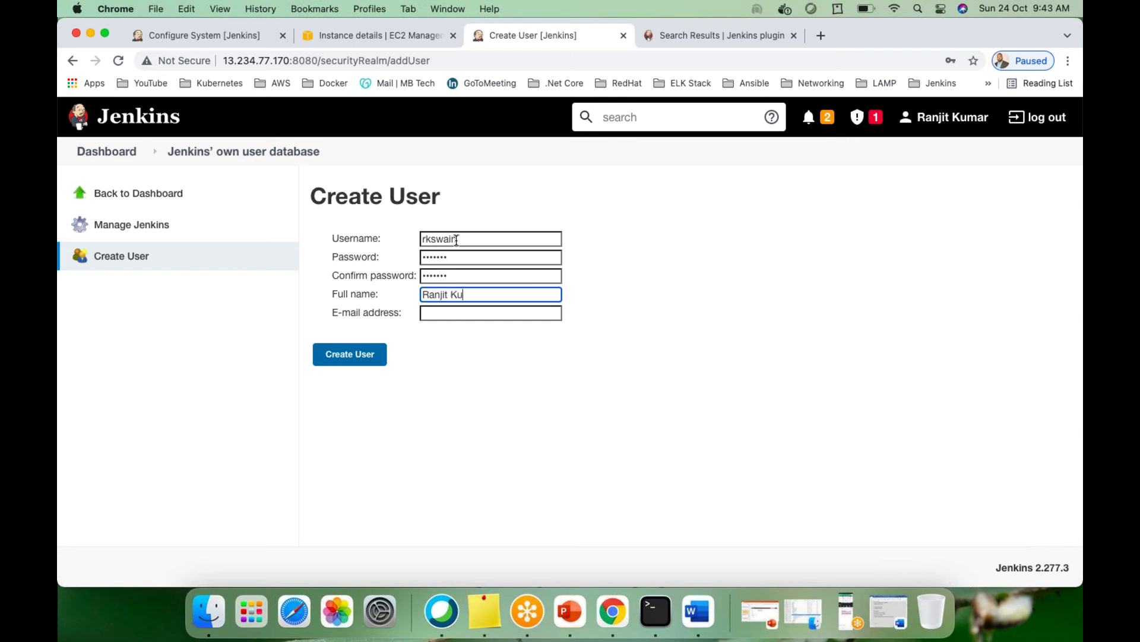
{"action": "key", "text": "Tab"}
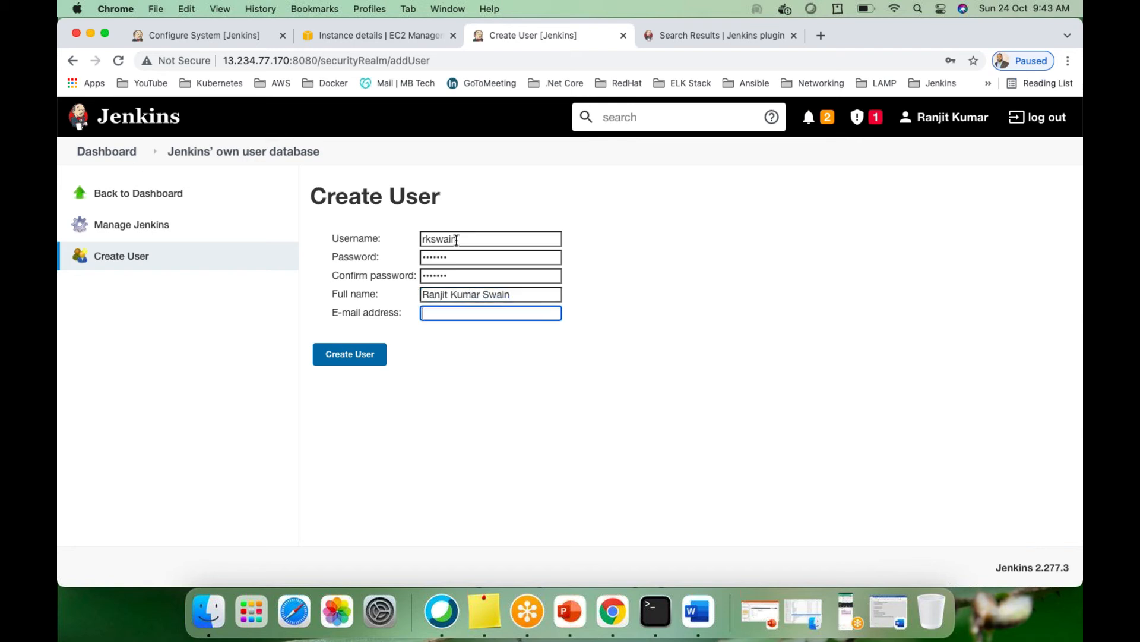
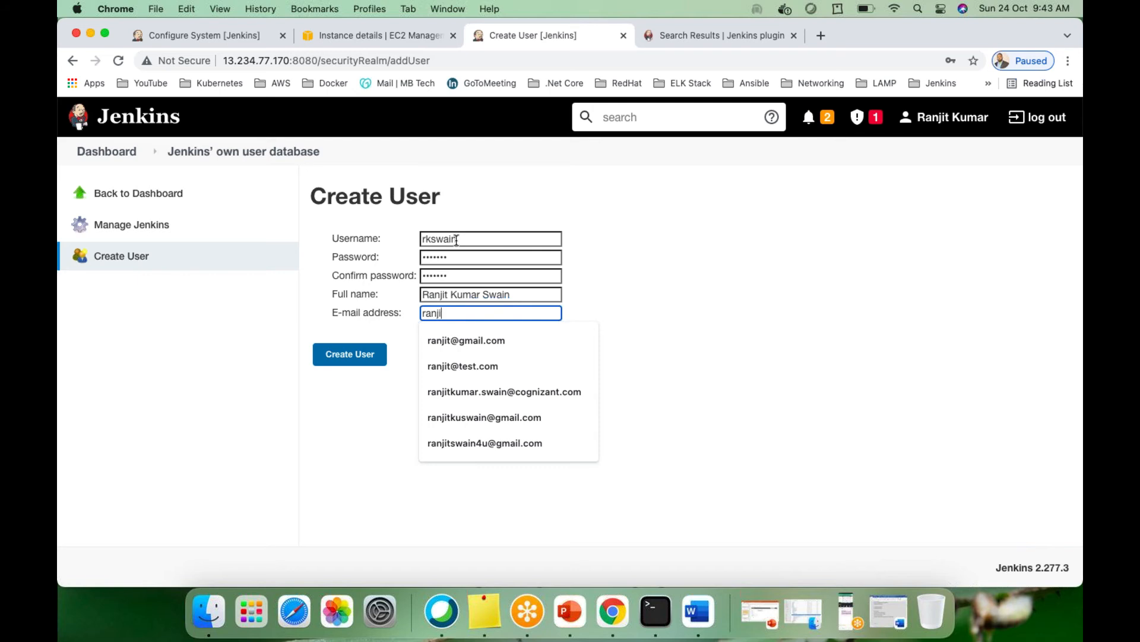
{"action": "left_click", "coordinate": [469, 340]}
{"action": "left_click", "coordinate": [358, 358]}
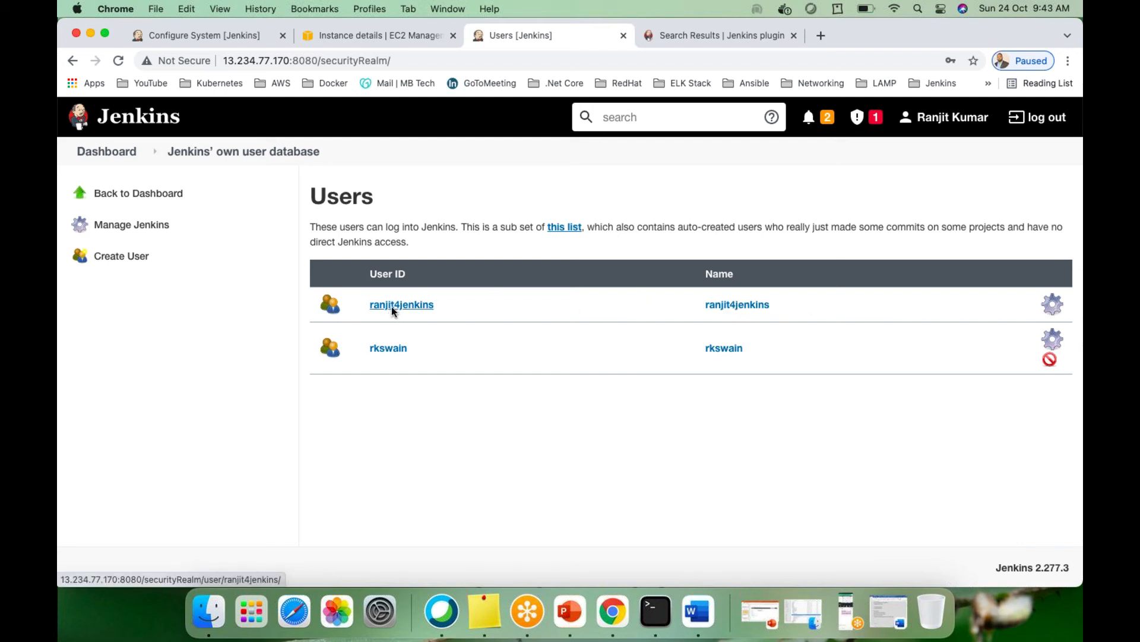
Open the new user's Configure page and review full name, e-mail, password and time zone
{"action": "left_click", "coordinate": [1062, 348]}
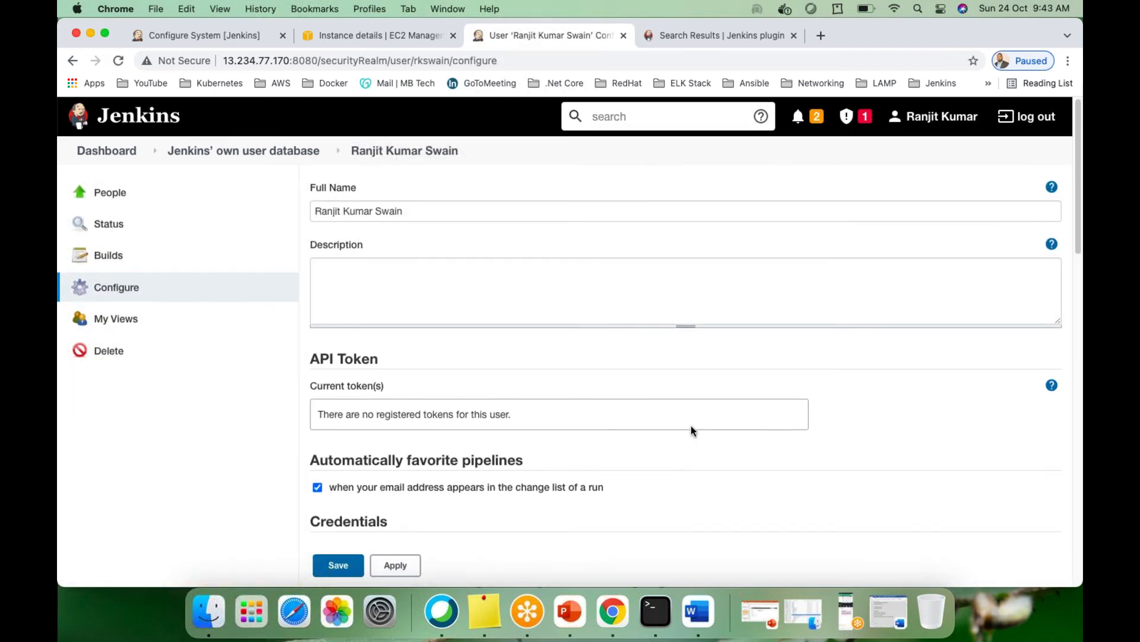
{"action": "scroll", "coordinate": [771, 440], "scroll_direction": "down", "scroll_amount": 15}
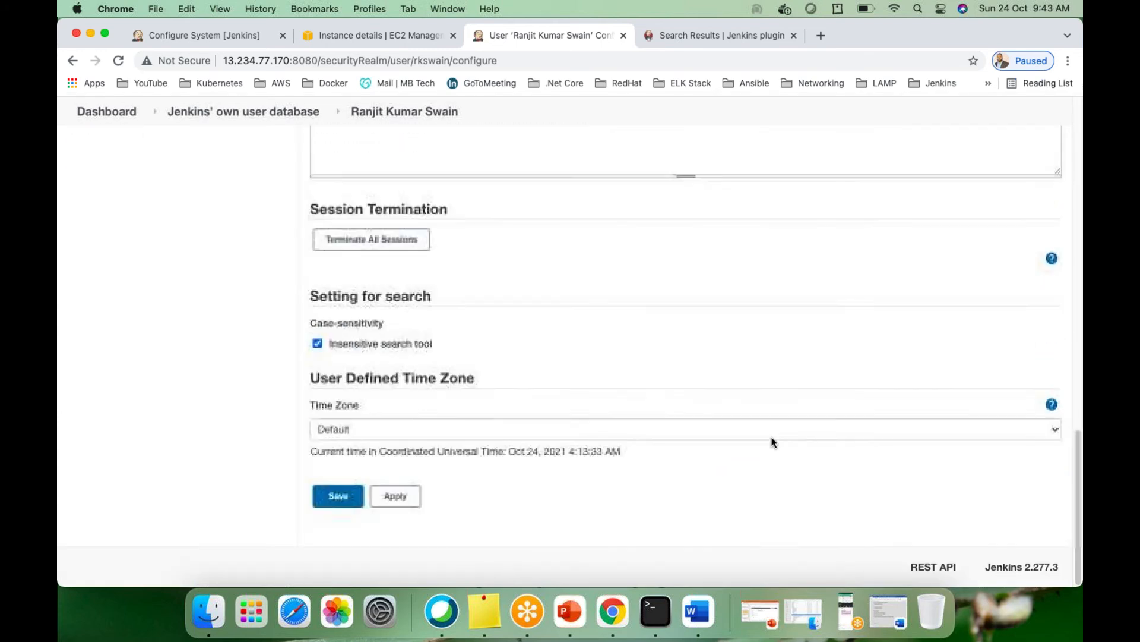
{"action": "scroll", "coordinate": [769, 437], "scroll_direction": "up", "scroll_amount": 15}
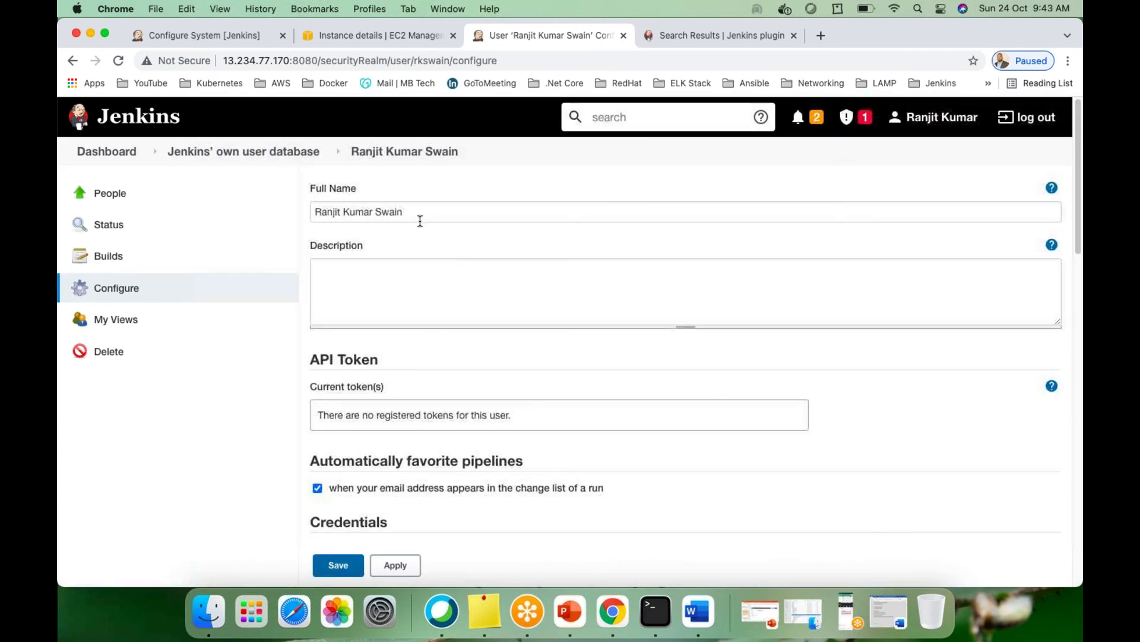
{"action": "scroll", "coordinate": [466, 370], "scroll_direction": "down", "scroll_amount": 1}
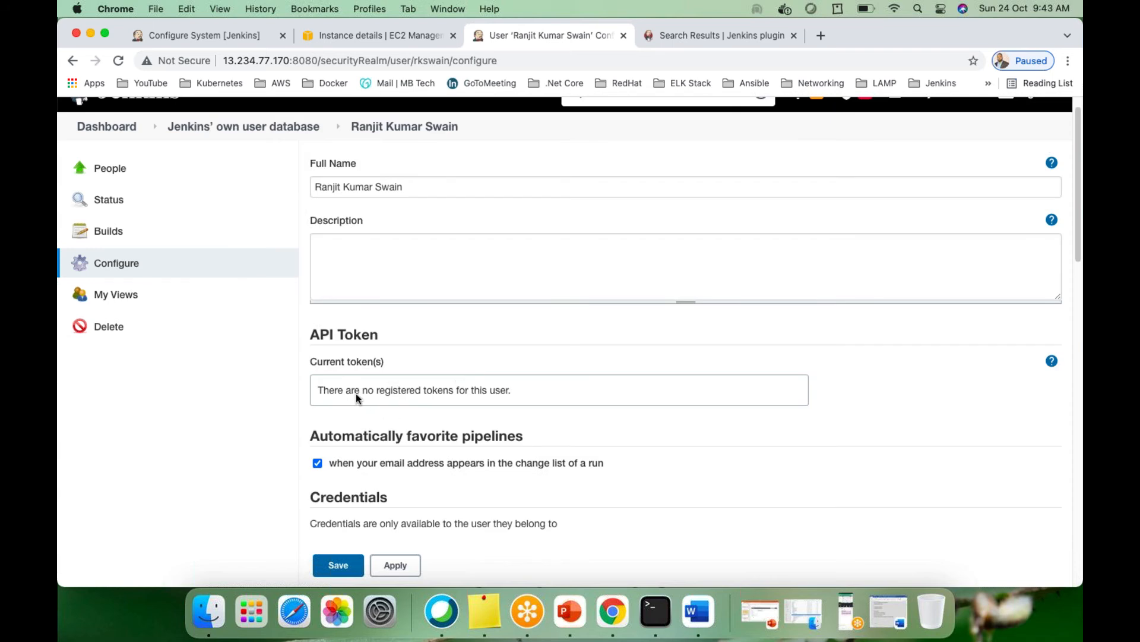
{"action": "scroll", "coordinate": [380, 384], "scroll_direction": "down", "scroll_amount": 5}
{"action": "scroll", "coordinate": [431, 386], "scroll_direction": "down", "scroll_amount": 6}
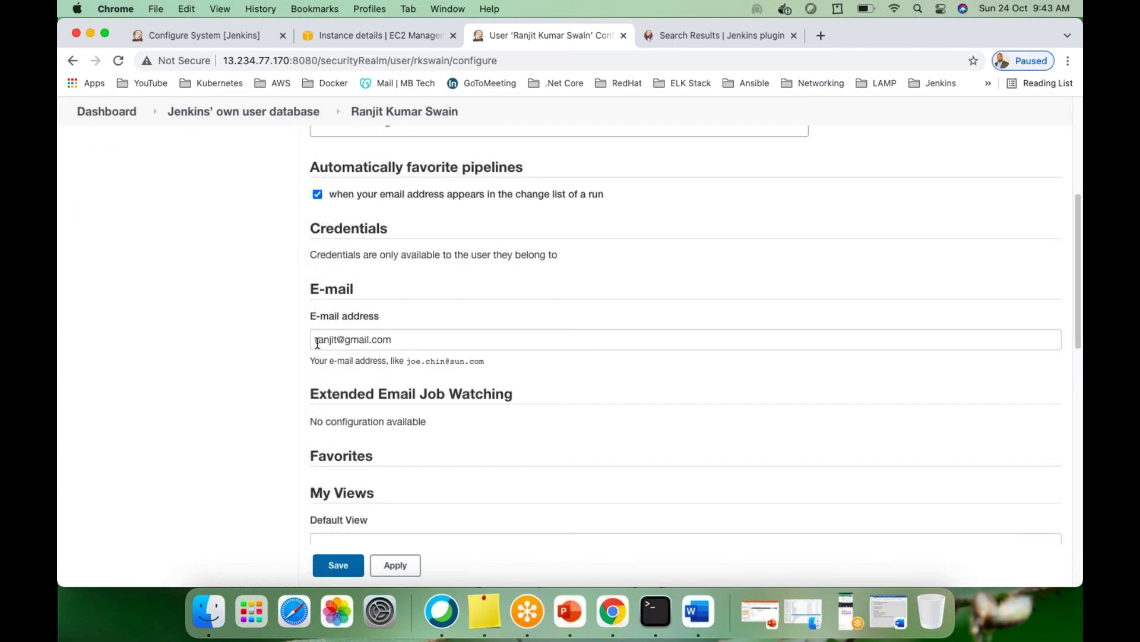
{"action": "scroll", "coordinate": [297, 406], "scroll_direction": "down", "scroll_amount": 10}
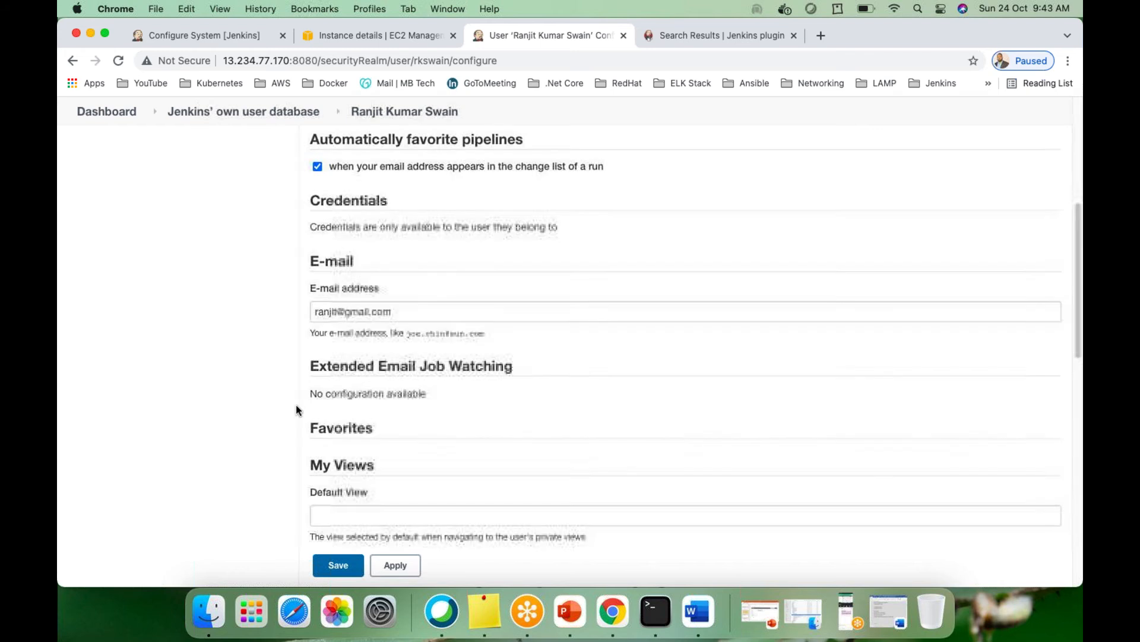
{"action": "scroll", "coordinate": [296, 405], "scroll_direction": "down", "scroll_amount": 6}
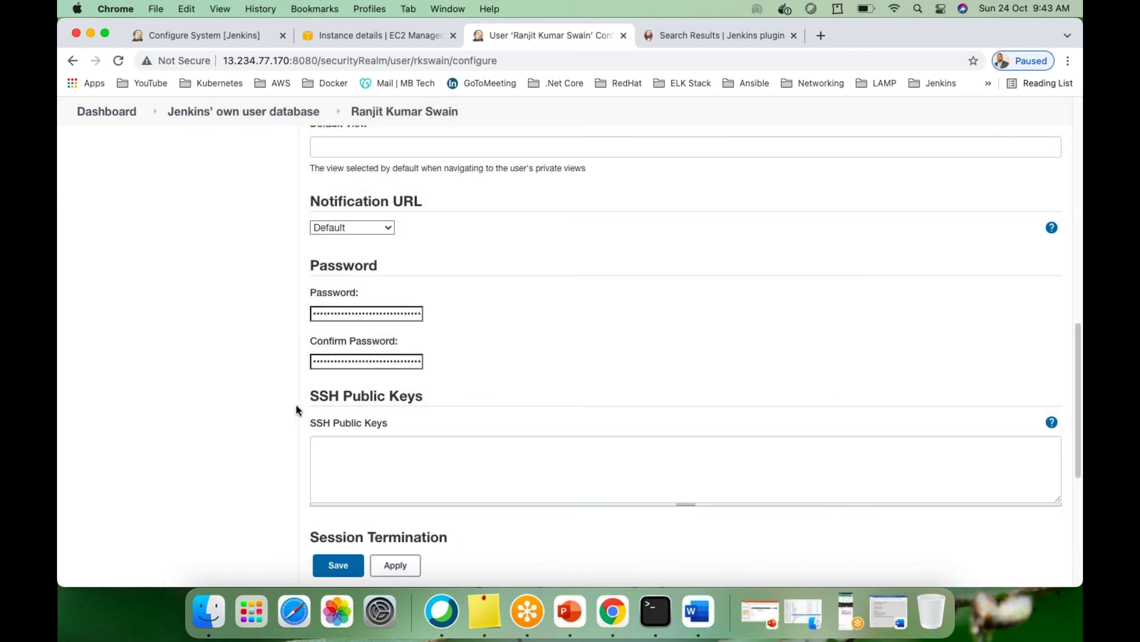
{"action": "scroll", "coordinate": [400, 520], "scroll_direction": "down", "scroll_amount": 13}
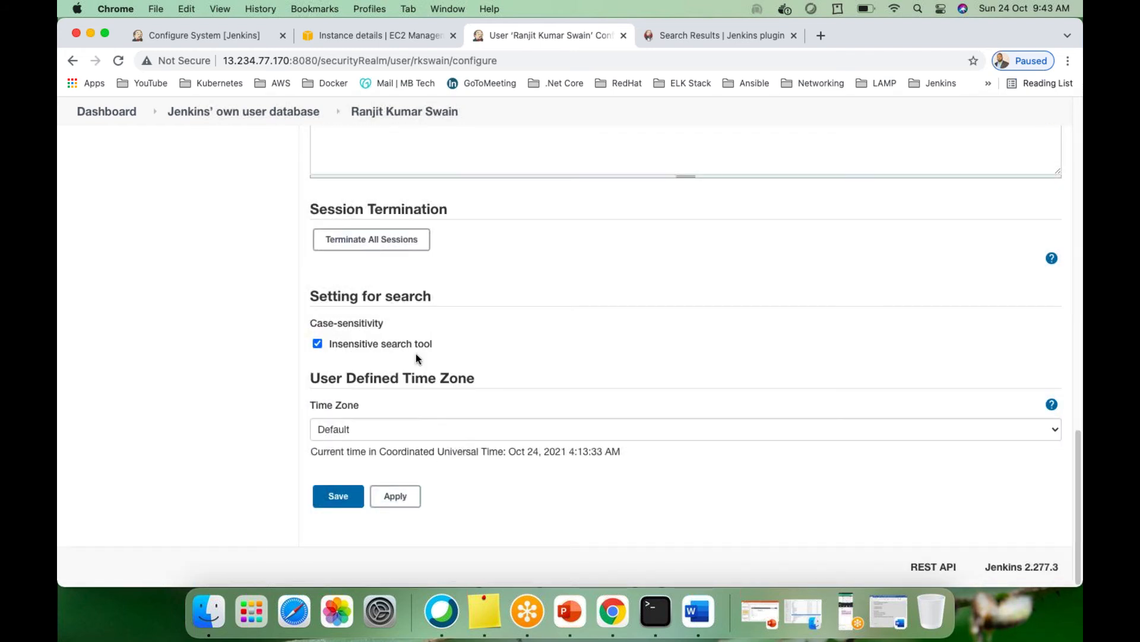
{"action": "scroll", "coordinate": [415, 354], "scroll_direction": "up", "scroll_amount": 20}
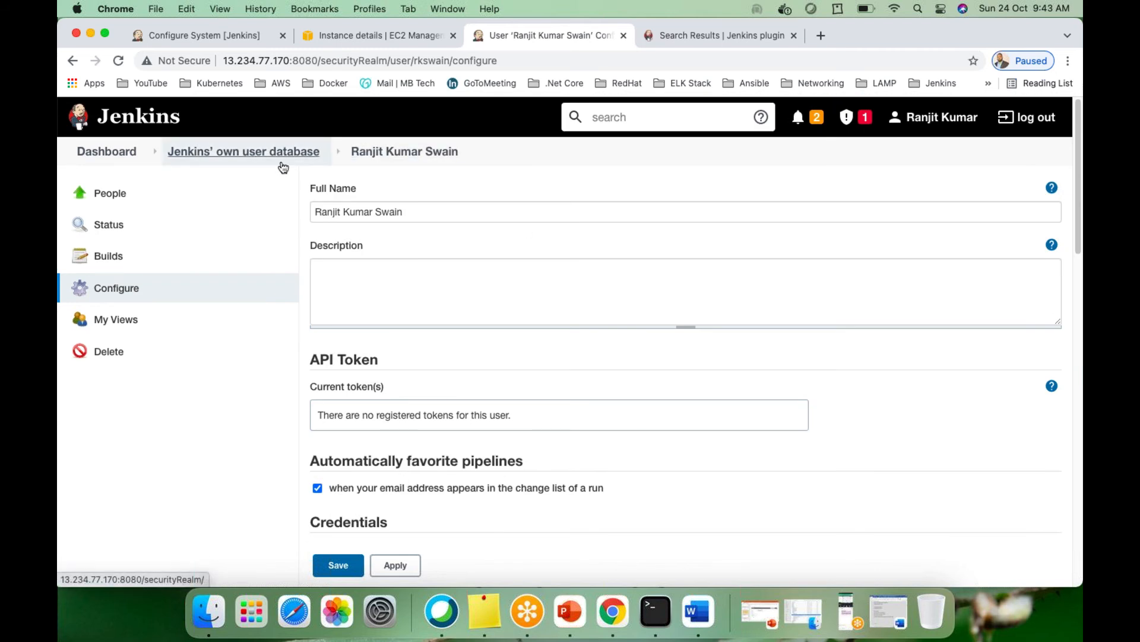
Log out and sign back in with the new user's username and password
{"action": "left_click", "coordinate": [1032, 119]}
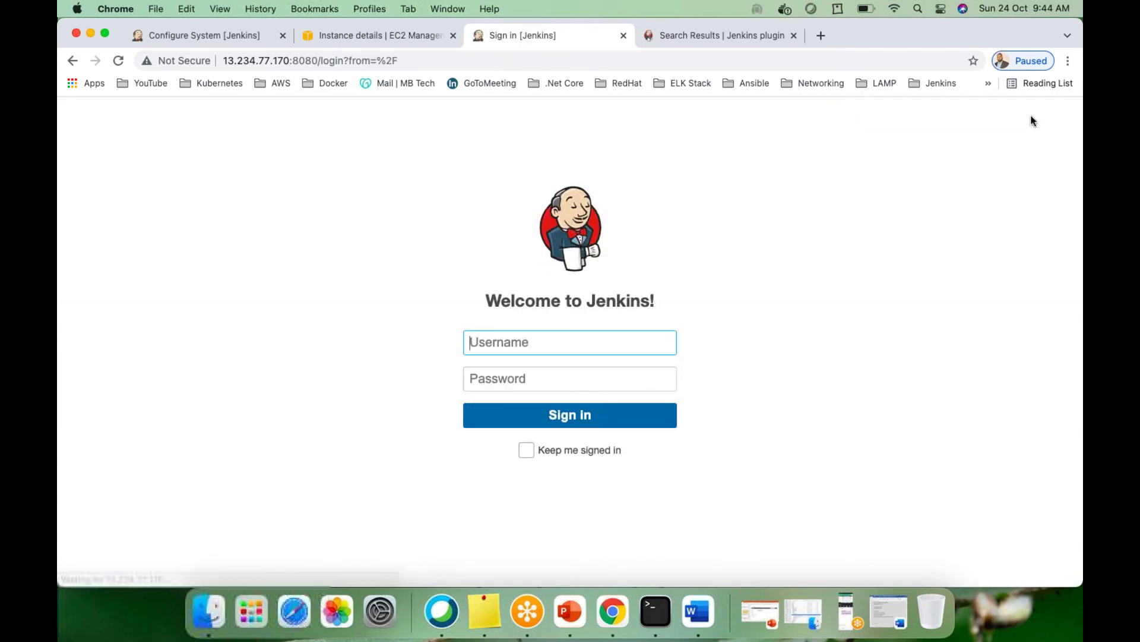
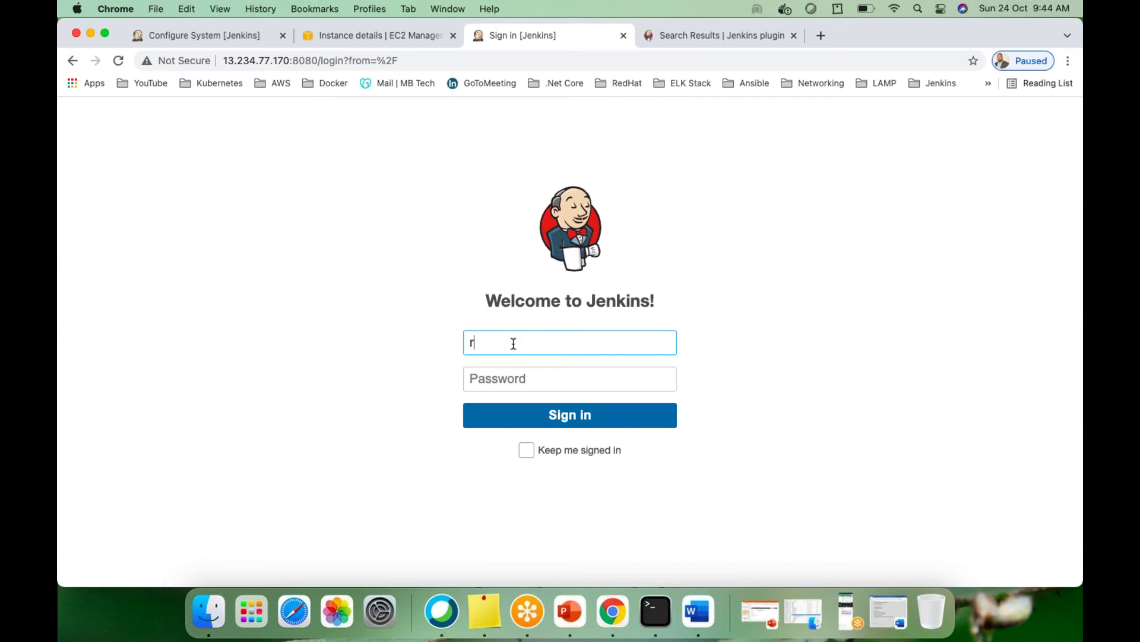
{"action": "key", "text": "Tab"}
{"action": "type", "text": "••"}
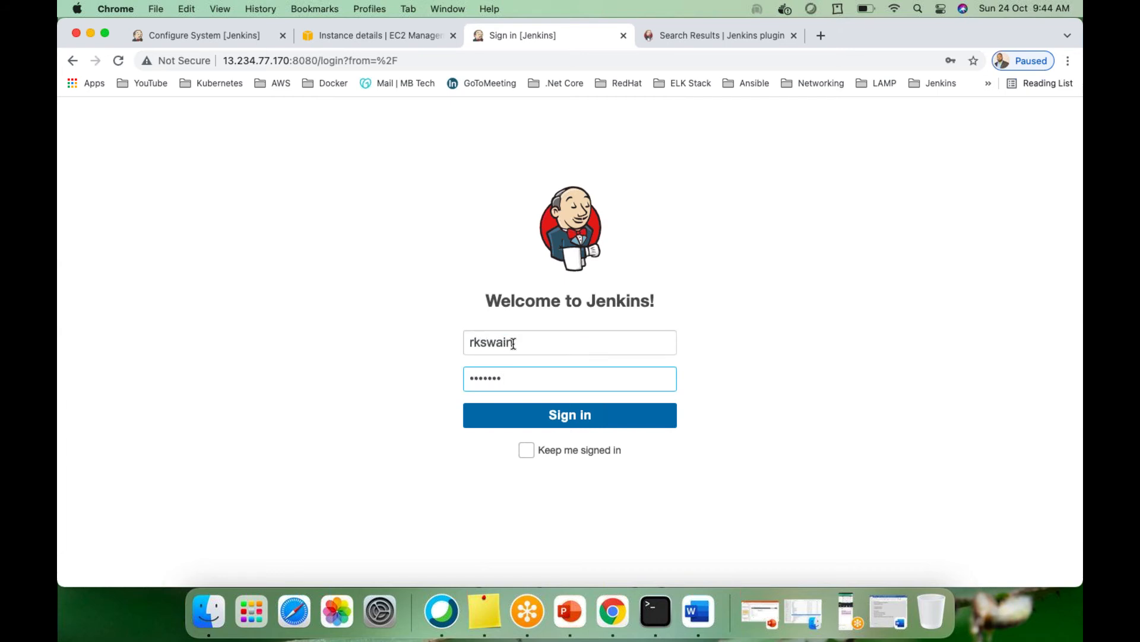
{"action": "type", "text": "•••••"}
{"action": "key", "text": "Return"}
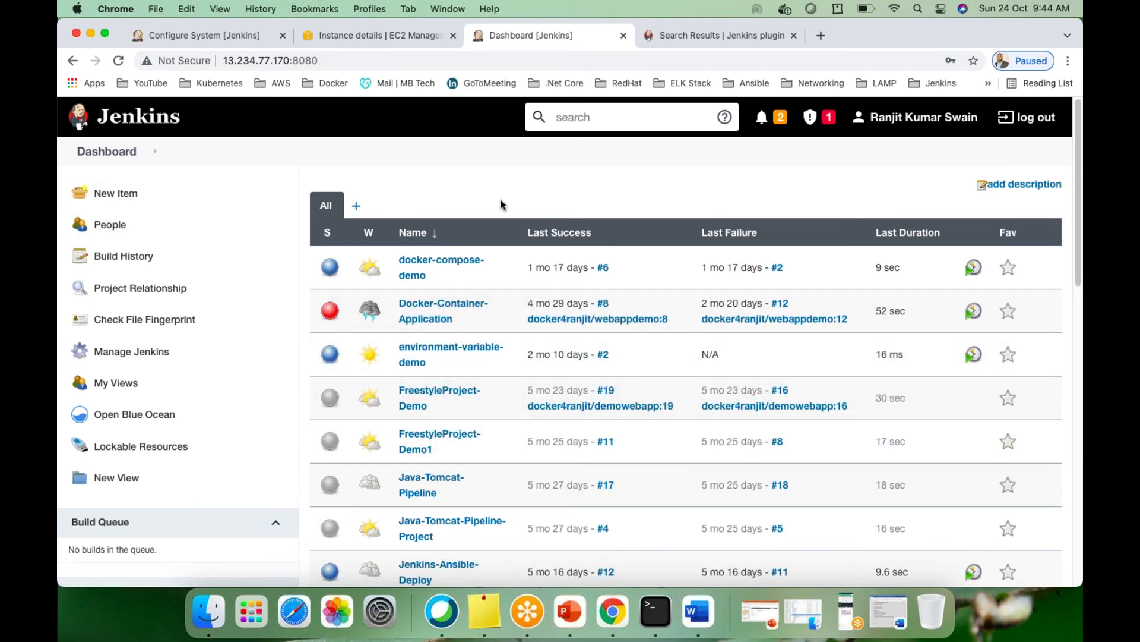
Open Configure Global Security from Manage Jenkins and scroll to the Authorization options
{"action": "left_click", "coordinate": [121, 355]}
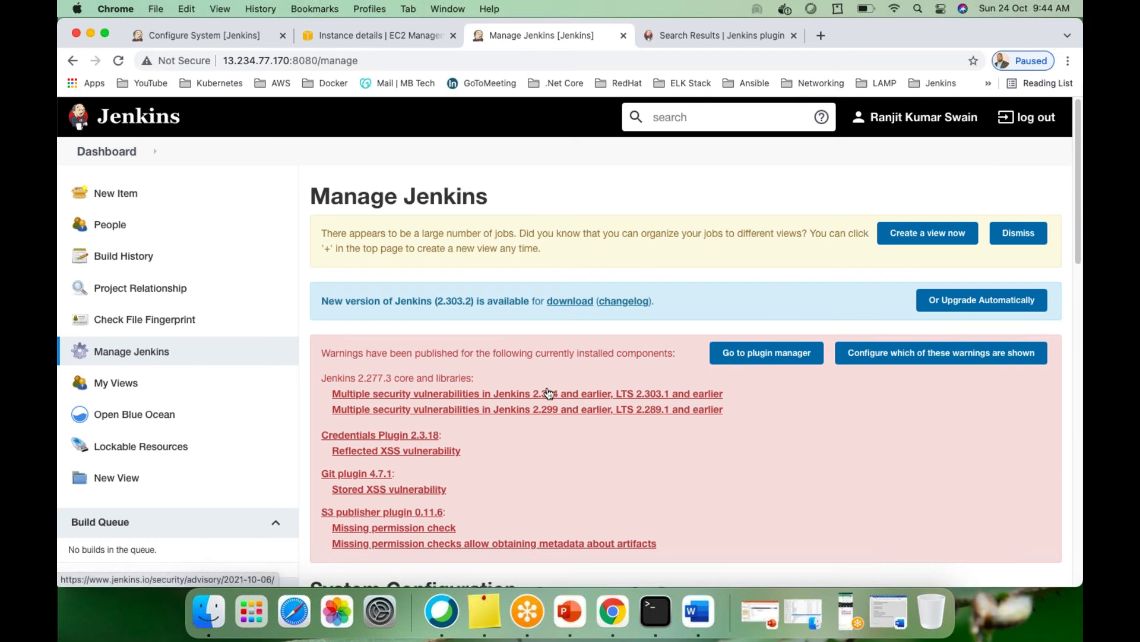
{"action": "scroll", "coordinate": [548, 392], "scroll_direction": "down", "scroll_amount": 10}
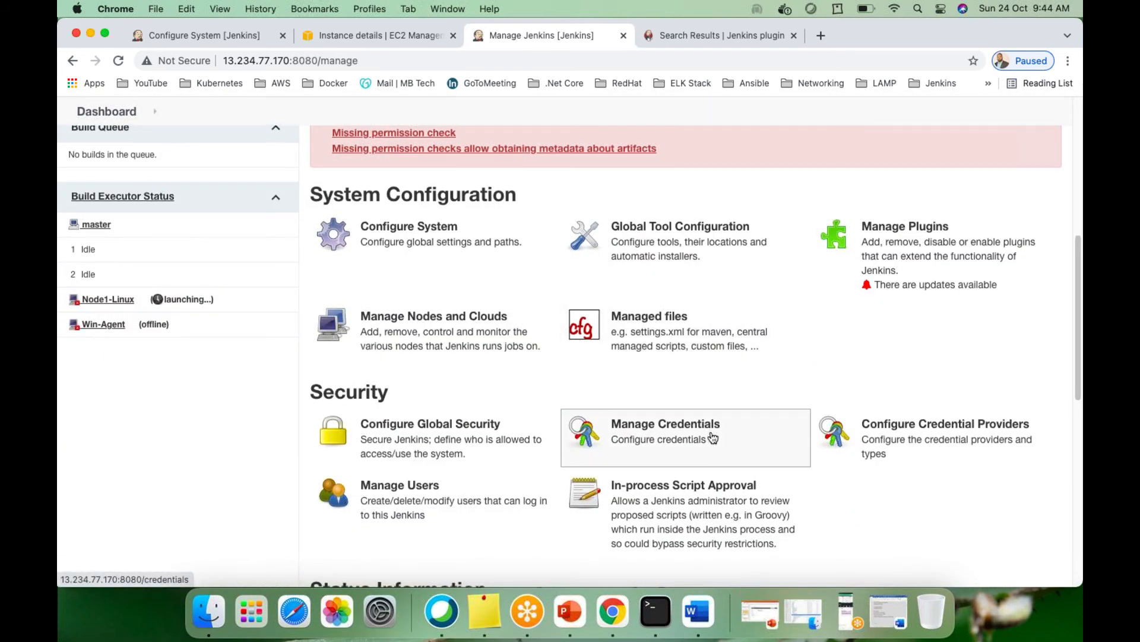
{"action": "scroll", "coordinate": [796, 436], "scroll_direction": "down", "scroll_amount": 1}
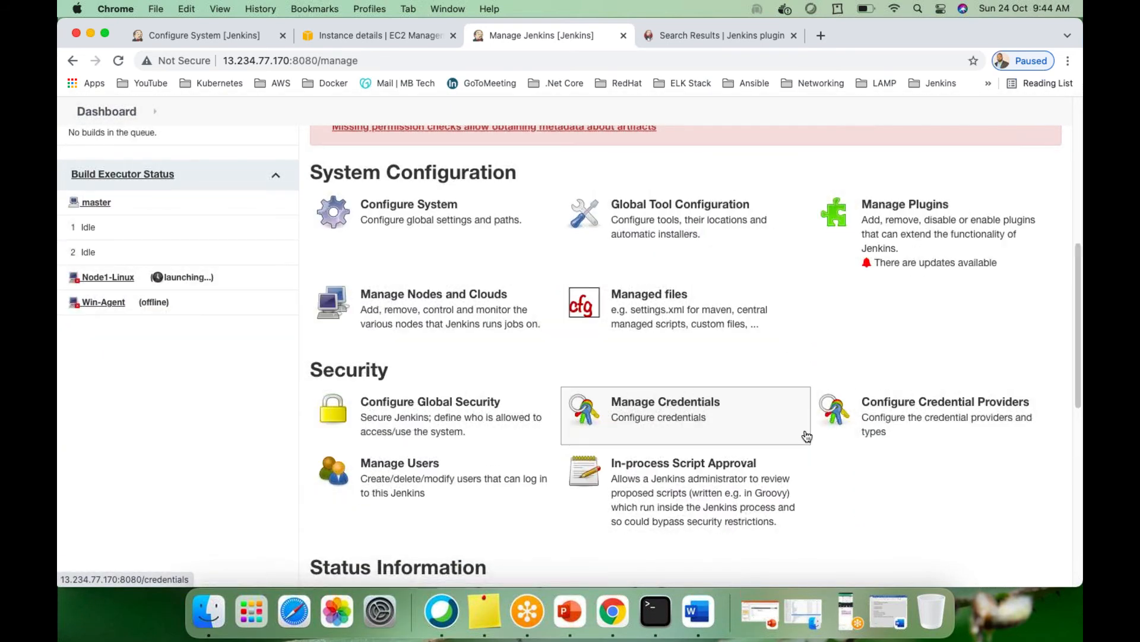
{"action": "left_click", "coordinate": [447, 419]}
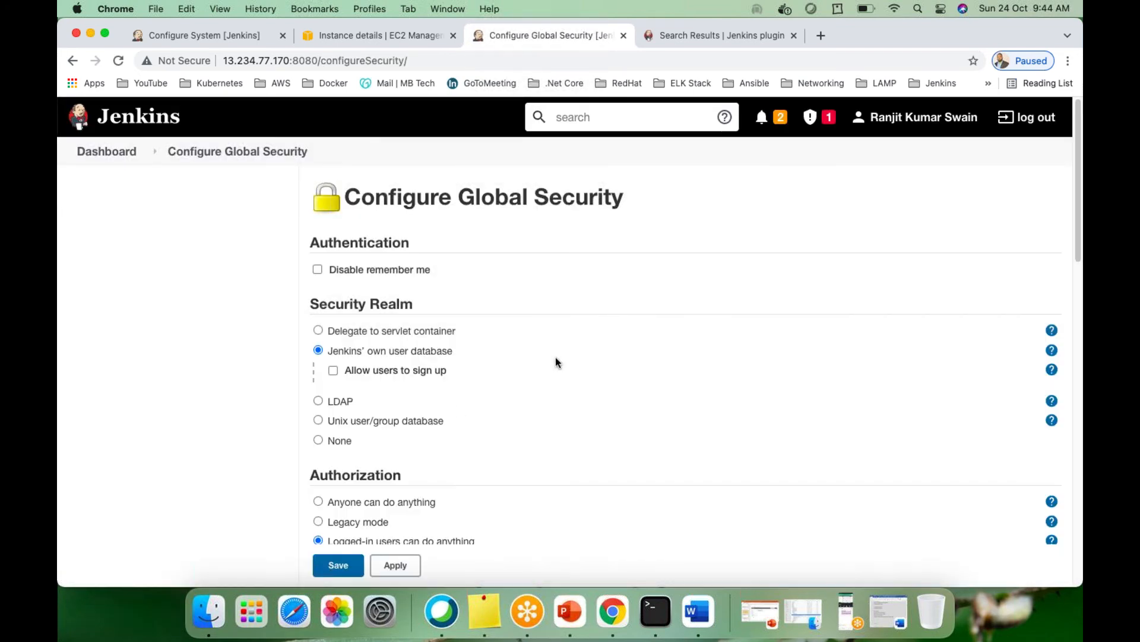
{"action": "scroll", "coordinate": [457, 355], "scroll_direction": "down", "scroll_amount": 1}
{"action": "scroll", "coordinate": [456, 355], "scroll_direction": "down", "scroll_amount": 3}
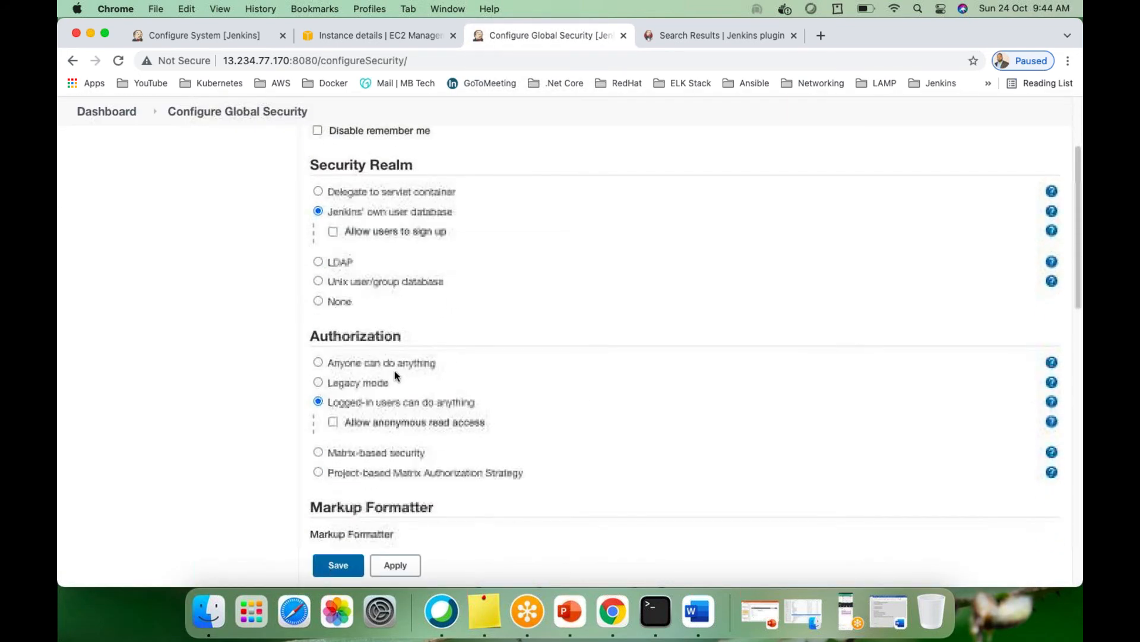
{"action": "scroll", "coordinate": [334, 356], "scroll_direction": "down", "scroll_amount": 1}
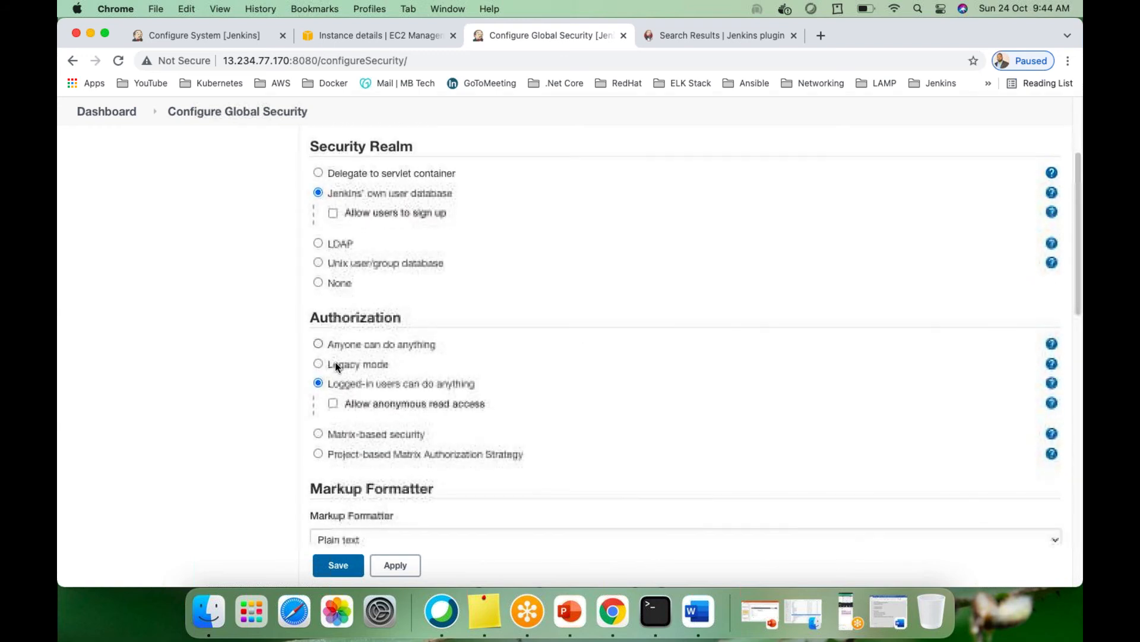
Select Project-based Matrix Authorization Strategy, cancel adding a user, and navigate back unsaved
{"action": "left_click", "coordinate": [318, 454]}
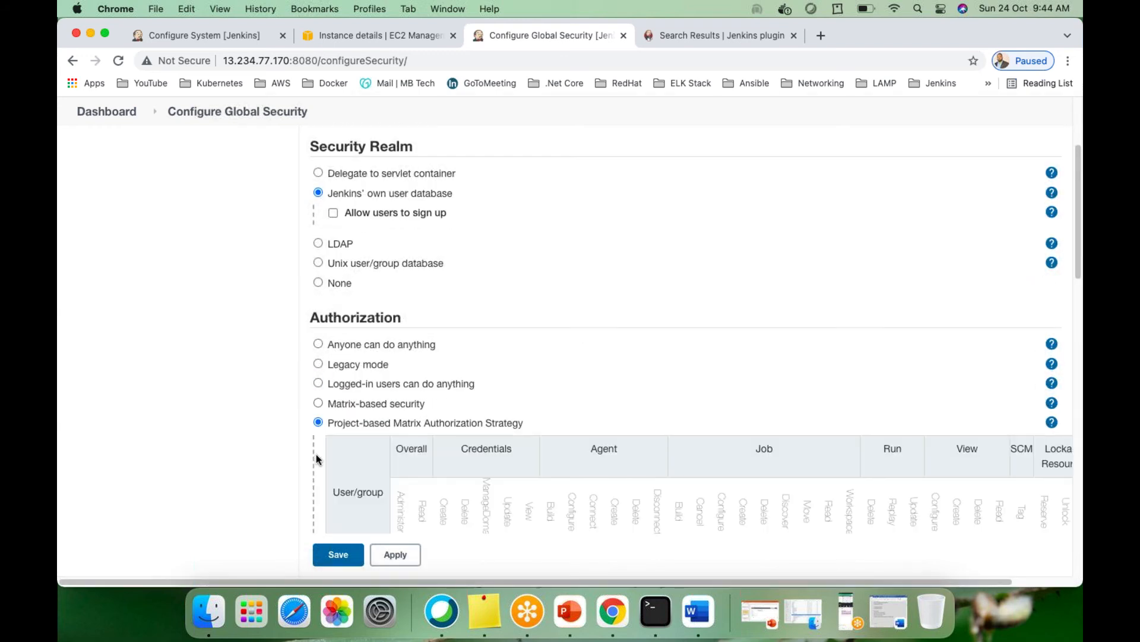
{"action": "scroll", "coordinate": [476, 426], "scroll_direction": "down", "scroll_amount": 3}
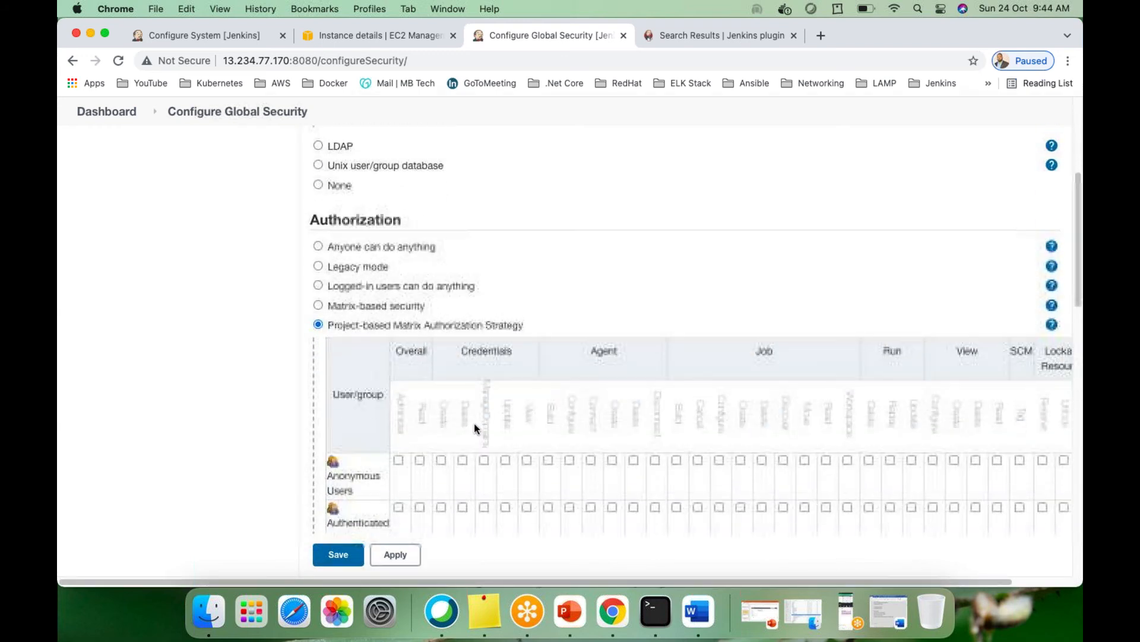
{"action": "scroll", "coordinate": [511, 419], "scroll_direction": "down", "scroll_amount": 2}
{"action": "scroll", "coordinate": [548, 410], "scroll_direction": "down", "scroll_amount": 2}
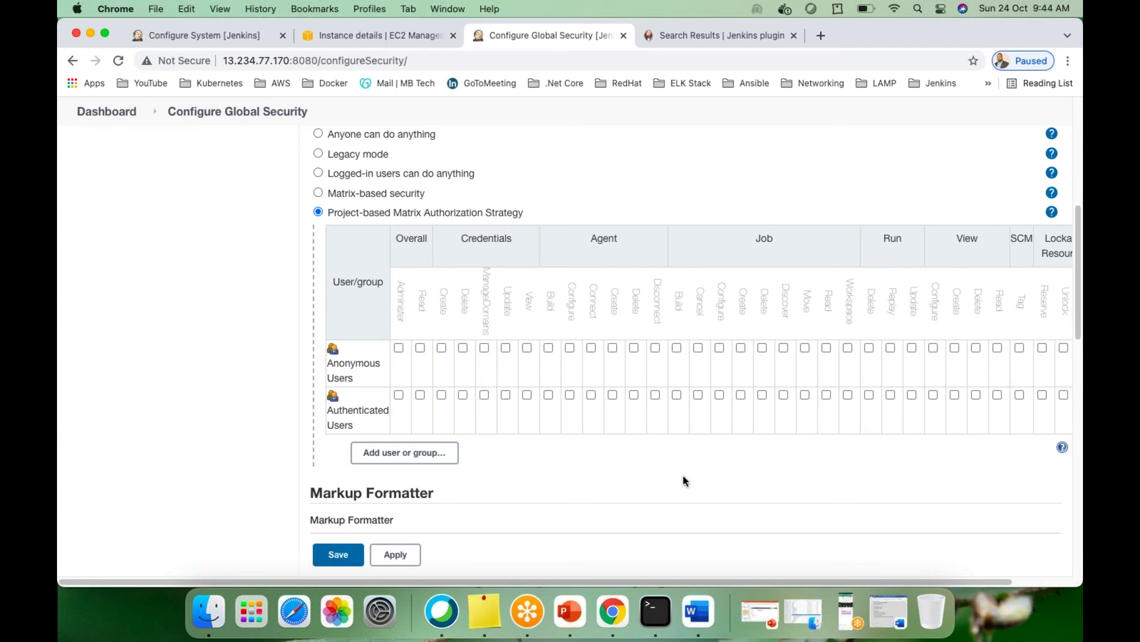
{"action": "left_click", "coordinate": [395, 451]}
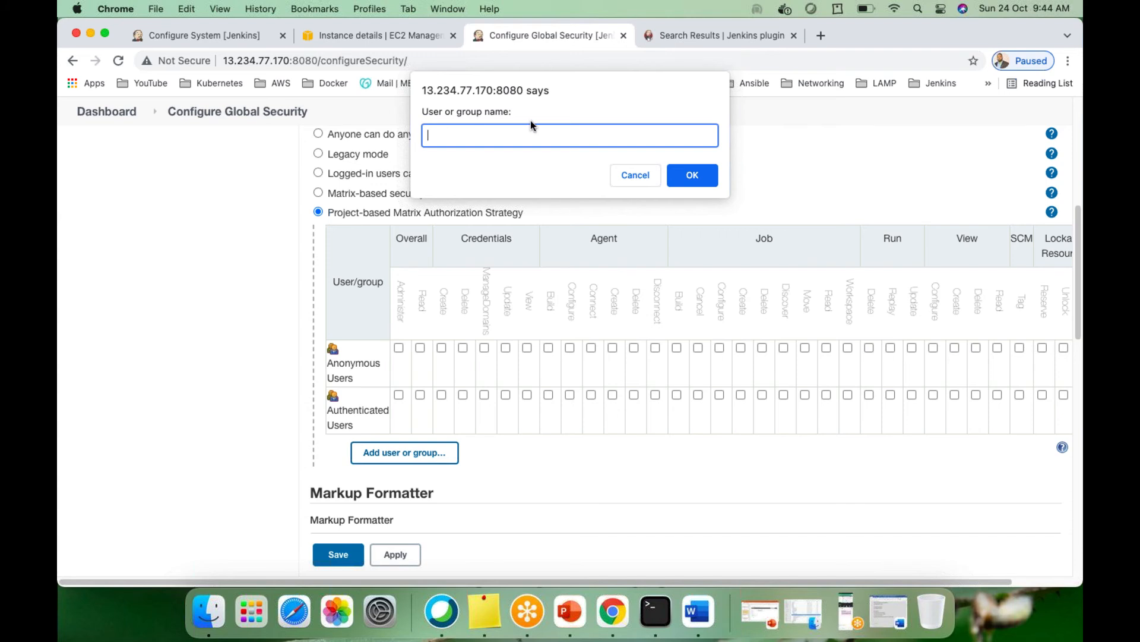
{"action": "left_click", "coordinate": [630, 175]}
{"action": "scroll", "coordinate": [731, 430], "scroll_direction": "down", "scroll_amount": 5}
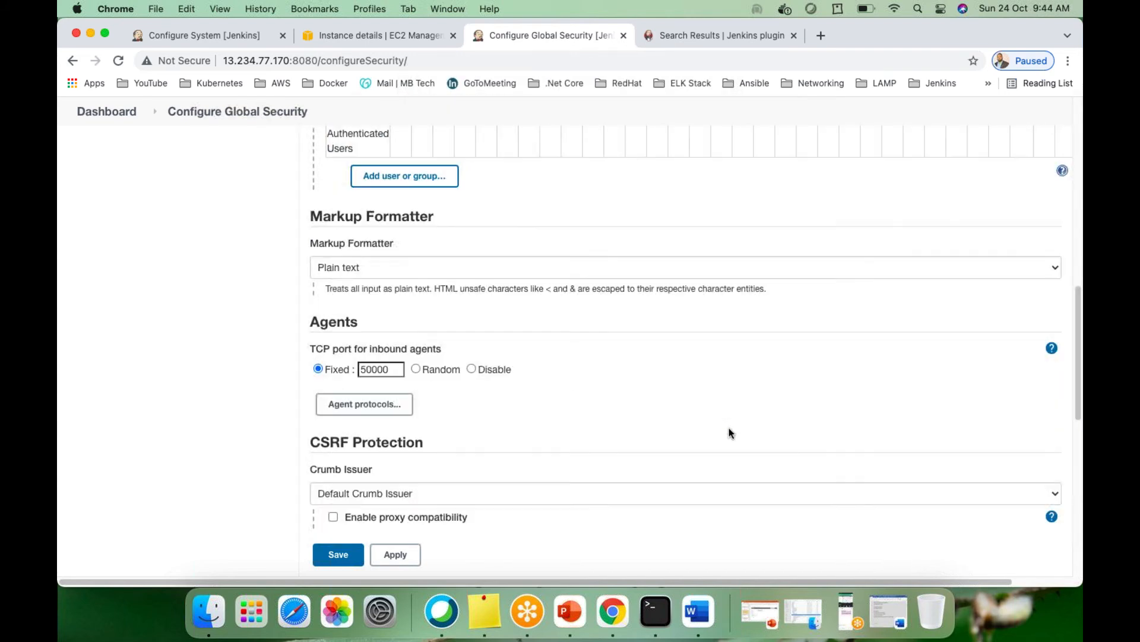
{"action": "scroll", "coordinate": [730, 429], "scroll_direction": "up", "scroll_amount": 10}
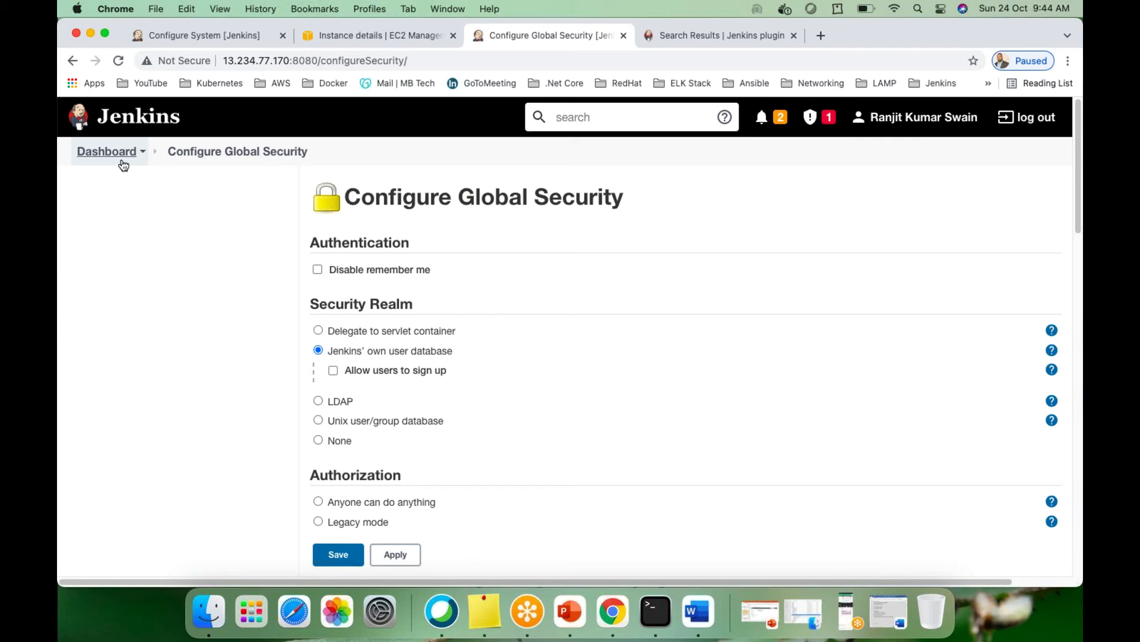
{"action": "left_click", "coordinate": [73, 64]}
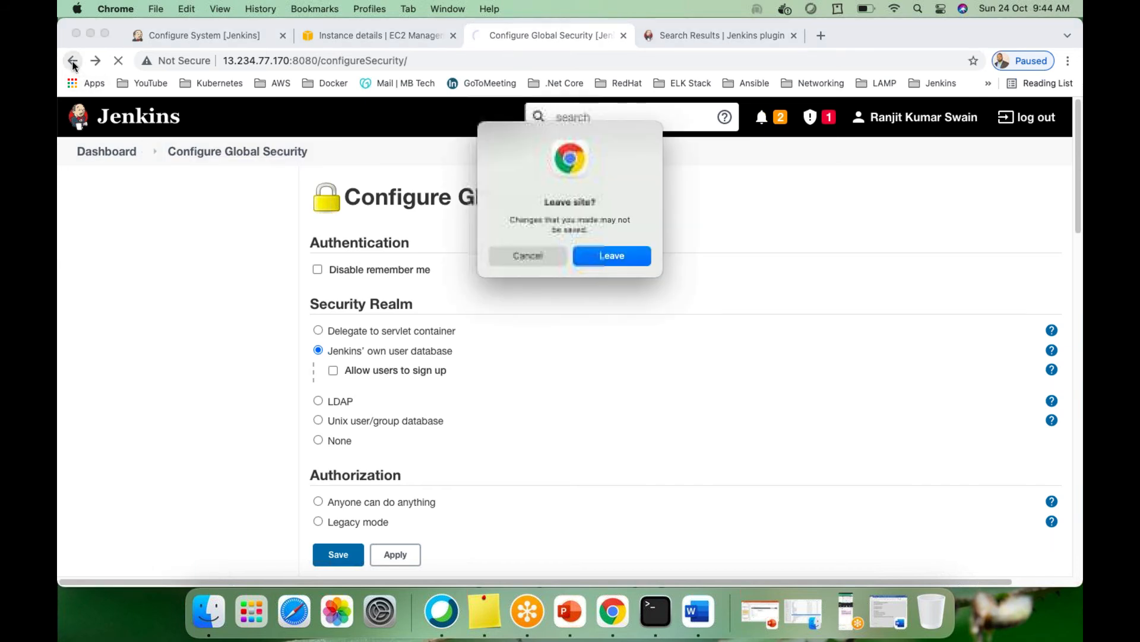
Discard the unsaved security changes, log out from Manage Users, and sign in as the administrator
{"action": "left_click", "coordinate": [615, 254]}
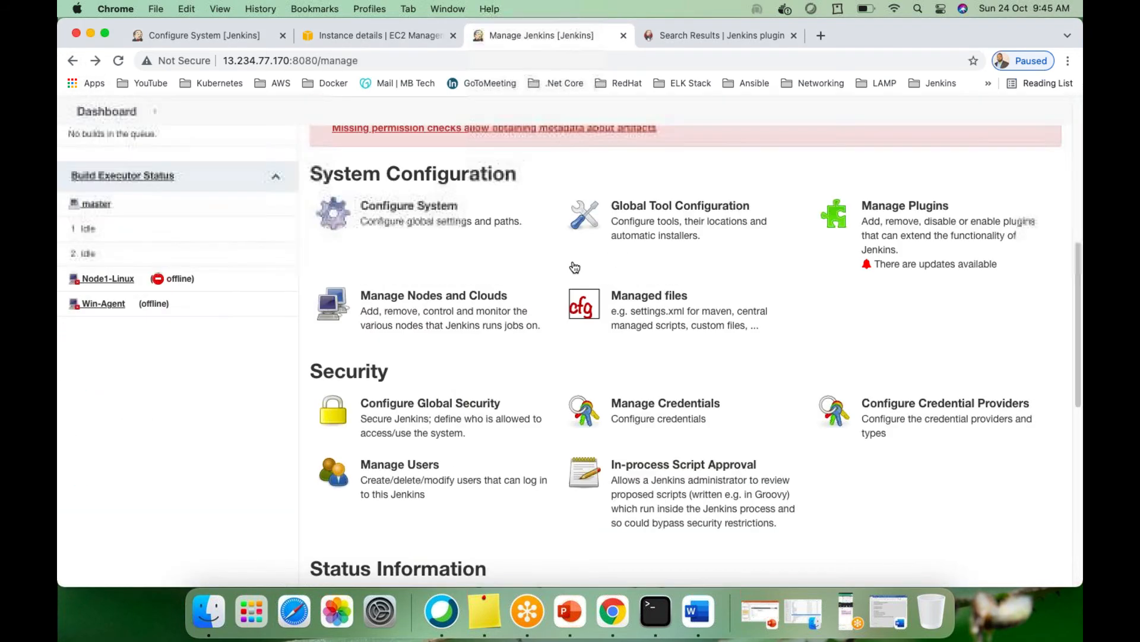
{"action": "left_click", "coordinate": [408, 485]}
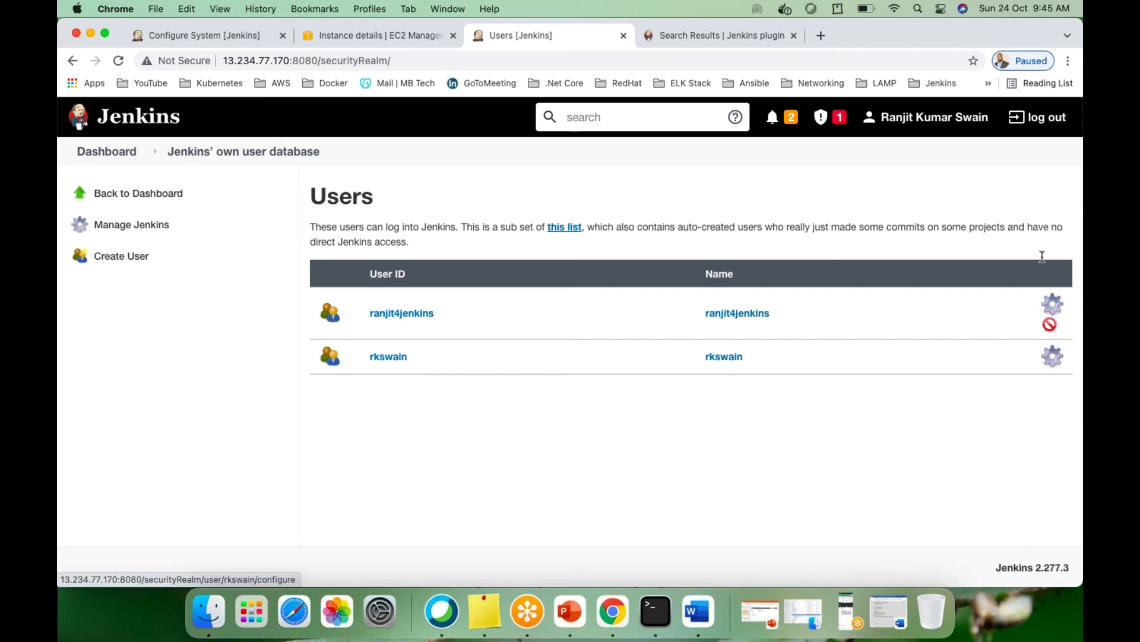
{"action": "left_click", "coordinate": [1044, 119]}
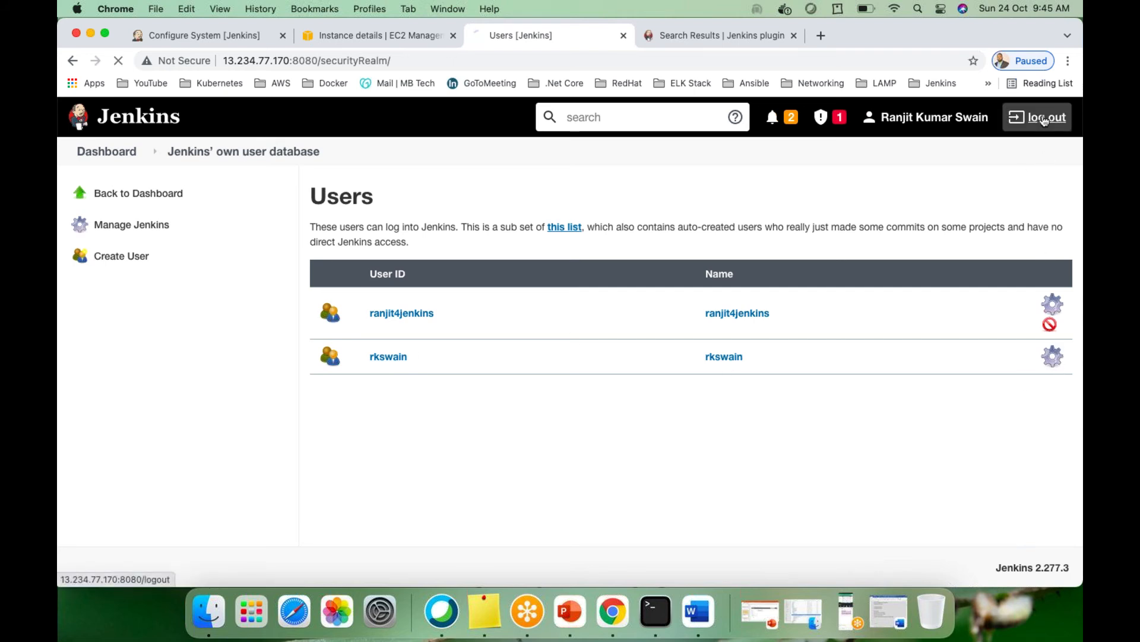
{"action": "type", "text": "ranjit4jenkins"}
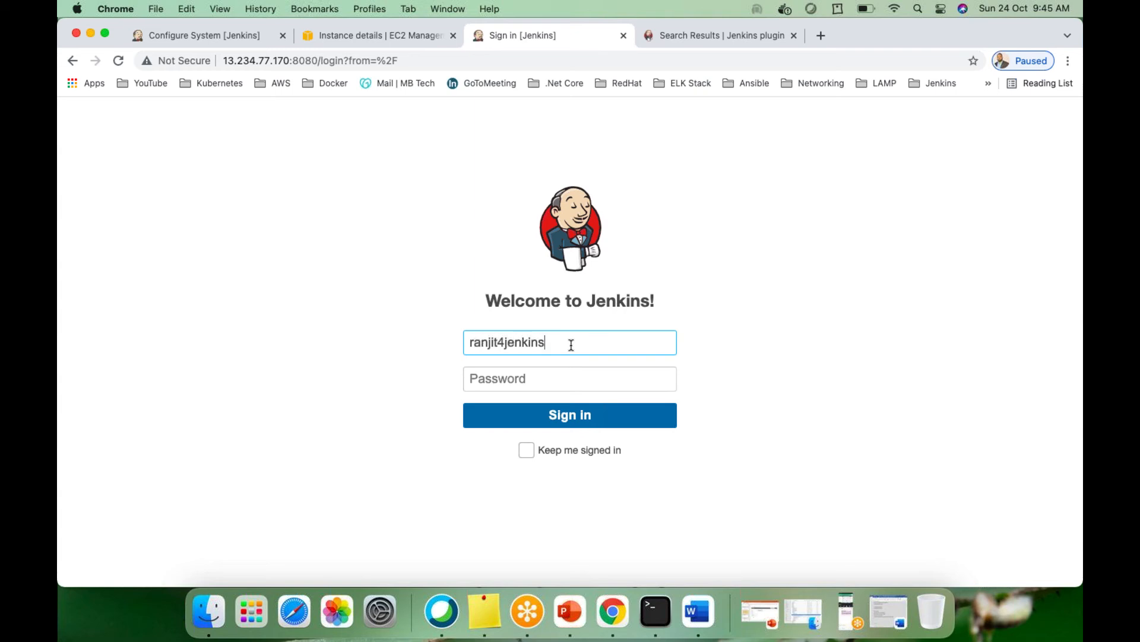
{"action": "key", "text": "Tab"}
{"action": "type", "text": "••"}
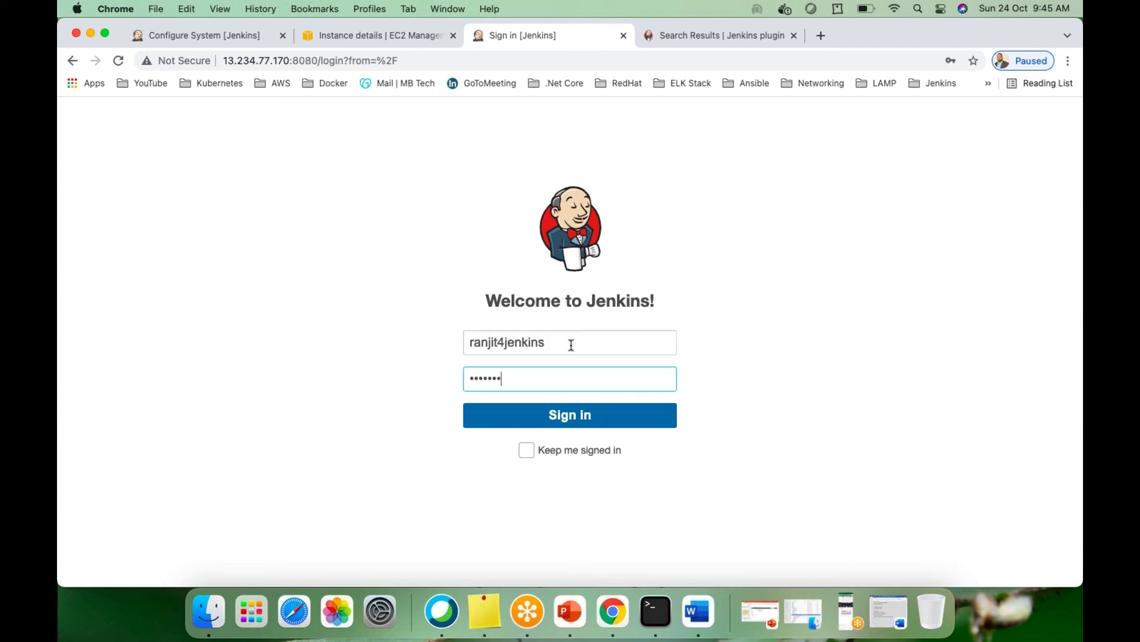
{"action": "type", "text": "•••••••••••"}
{"action": "key", "text": "Return"}
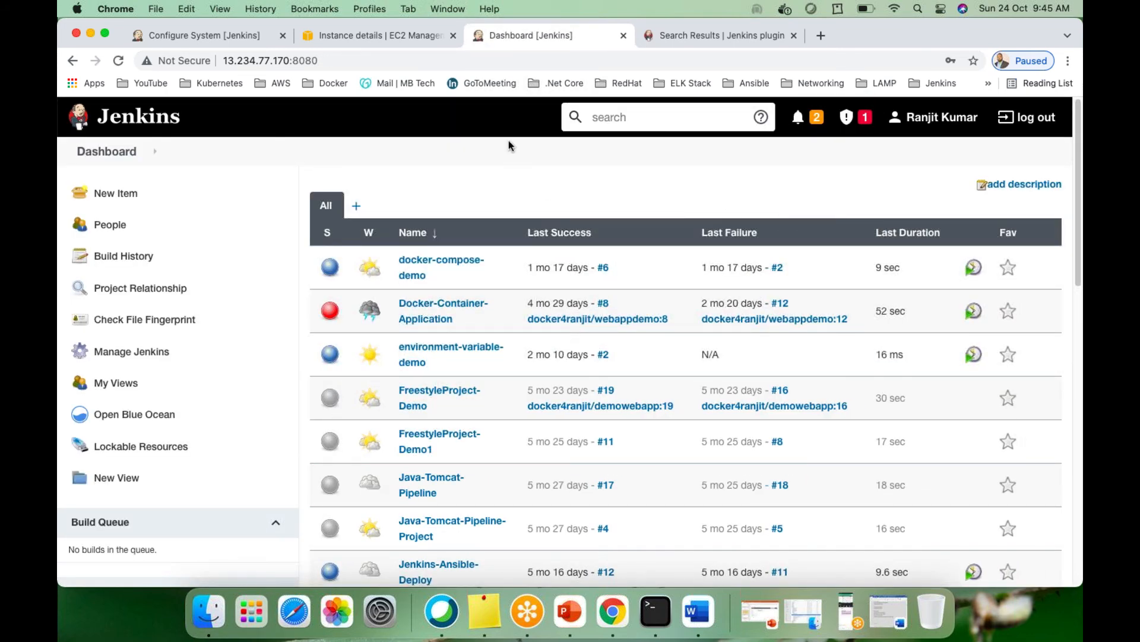
Open Manage Jenkins and scroll past System Configuration and Security to Tools and Actions
{"action": "left_click", "coordinate": [141, 352]}
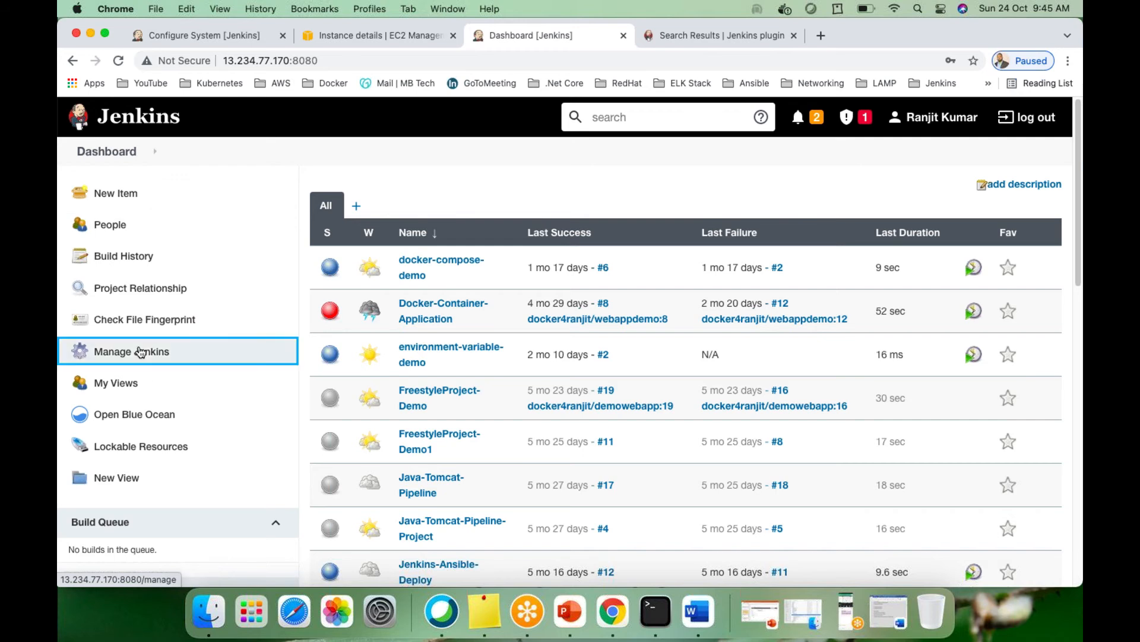
{"action": "scroll", "coordinate": [658, 455], "scroll_direction": "down", "scroll_amount": 5}
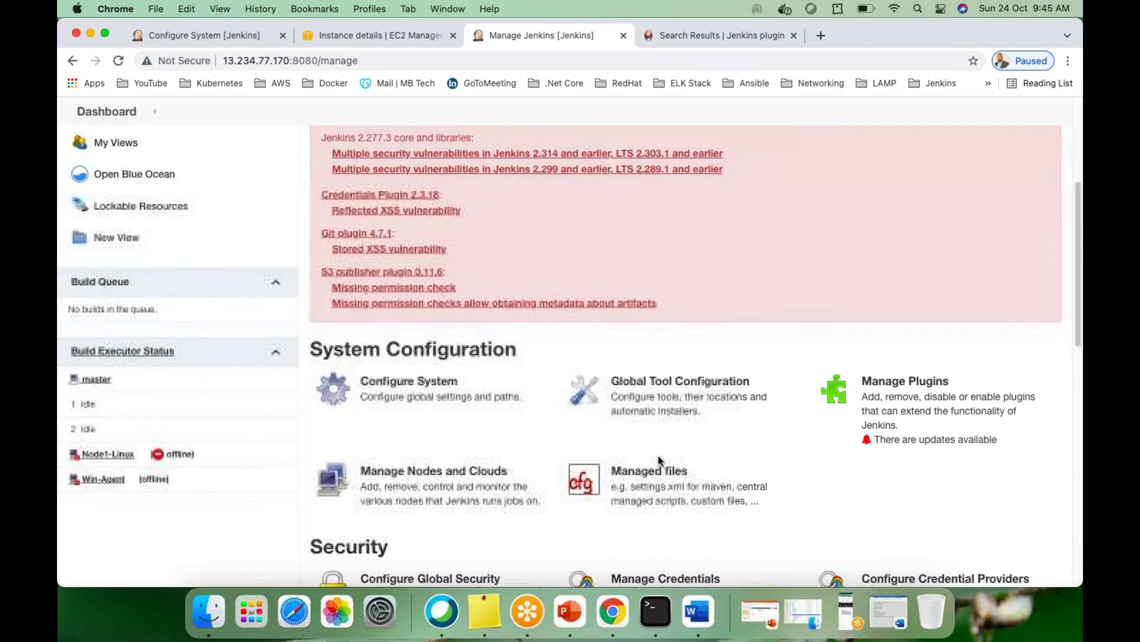
{"action": "scroll", "coordinate": [718, 363], "scroll_direction": "up", "scroll_amount": 2}
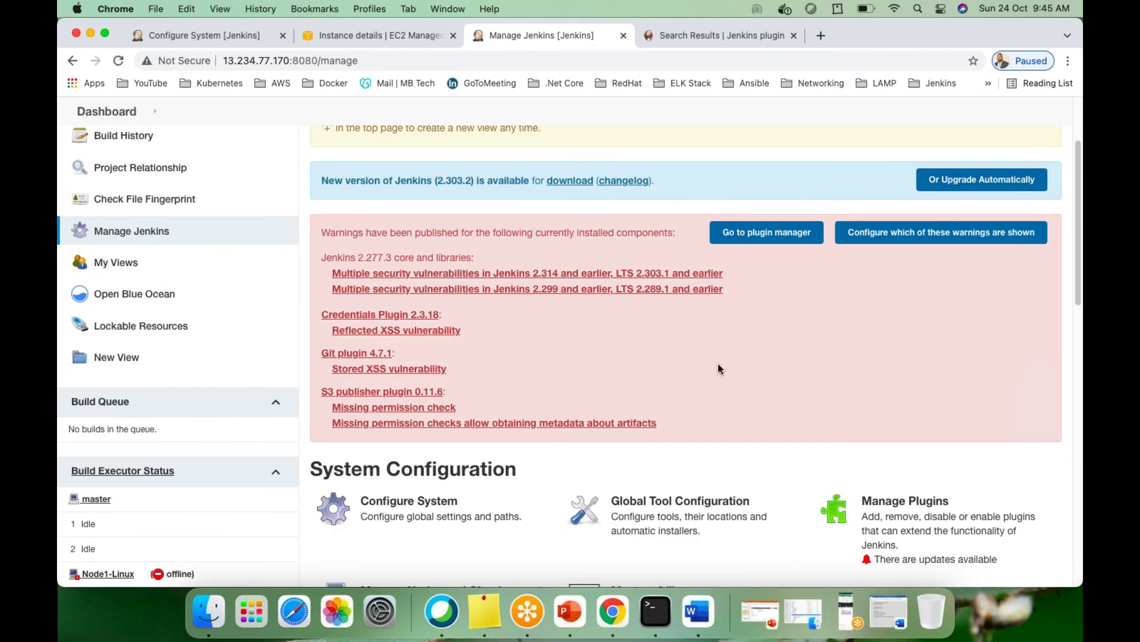
{"action": "scroll", "coordinate": [723, 370], "scroll_direction": "down", "scroll_amount": 8}
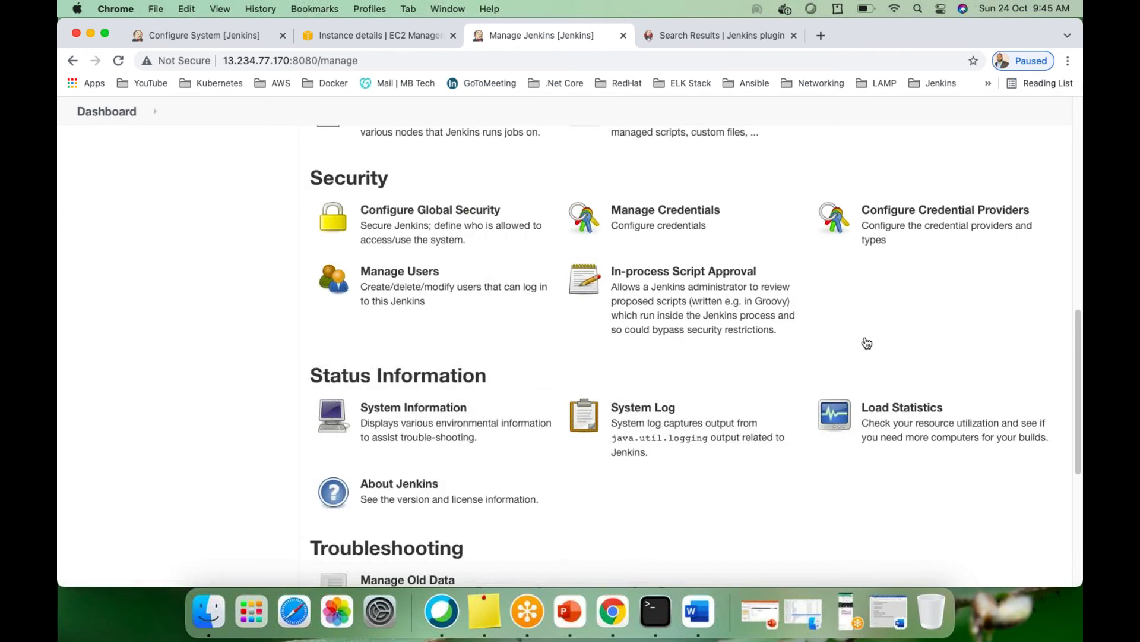
{"action": "scroll", "coordinate": [388, 193], "scroll_direction": "up", "scroll_amount": 4}
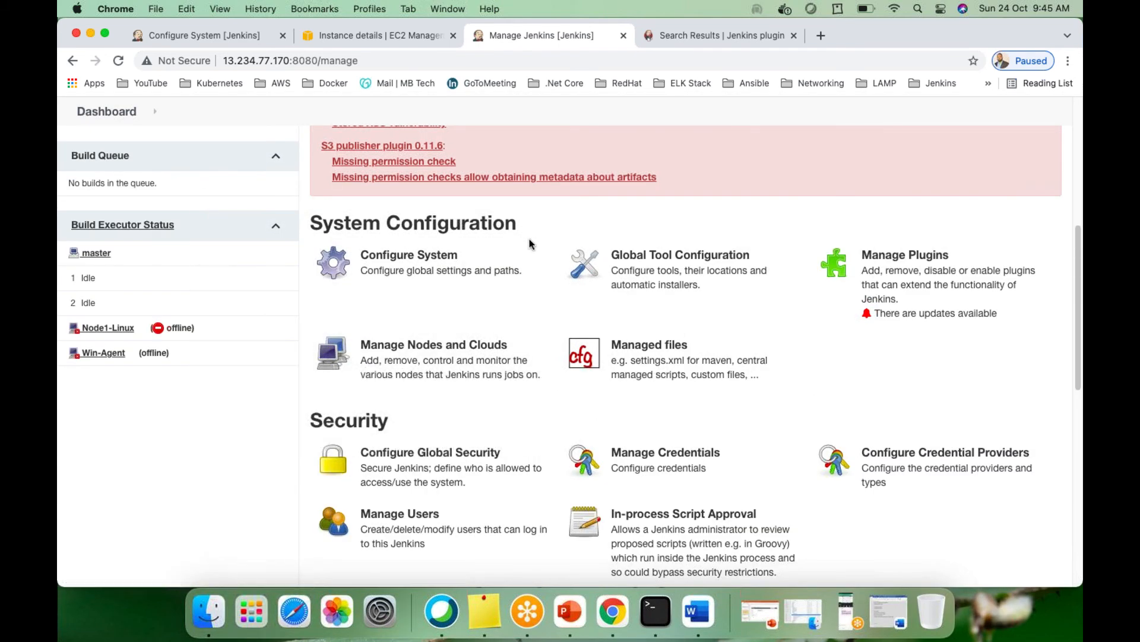
{"action": "scroll", "coordinate": [594, 356], "scroll_direction": "down", "scroll_amount": 4}
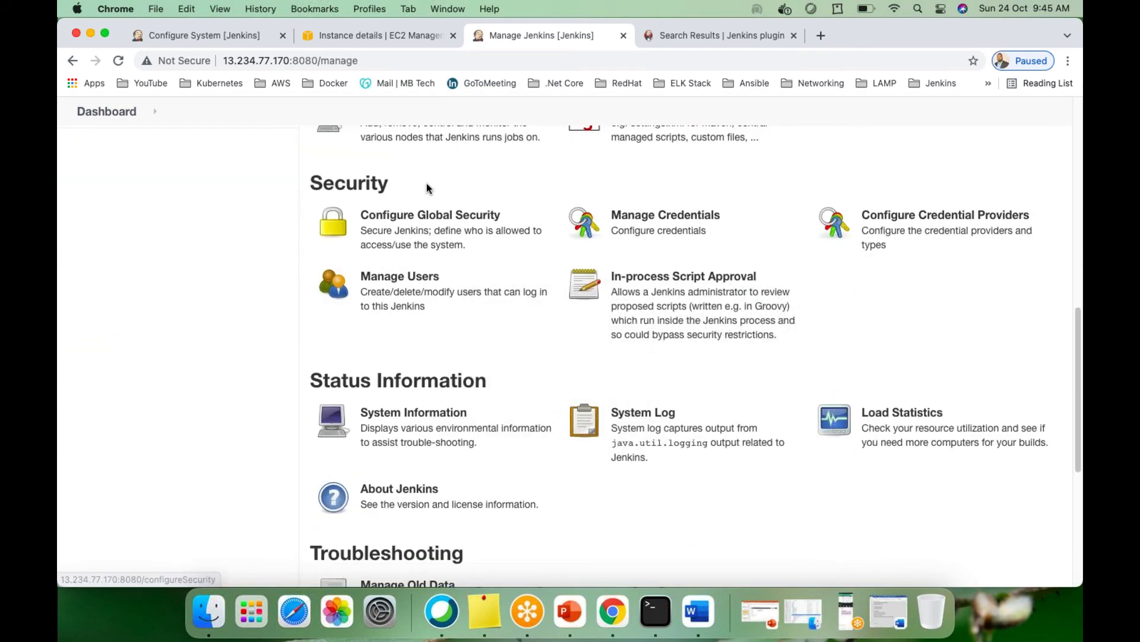
{"action": "scroll", "coordinate": [541, 373], "scroll_direction": "down", "scroll_amount": 2}
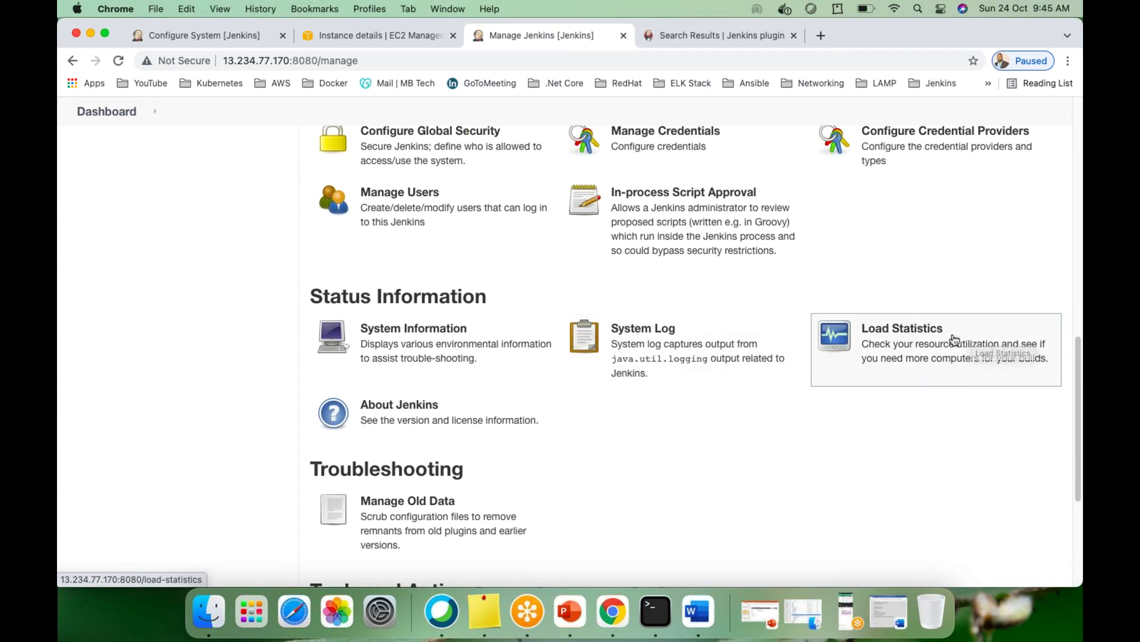
{"action": "scroll", "coordinate": [690, 387], "scroll_direction": "down", "scroll_amount": 3}
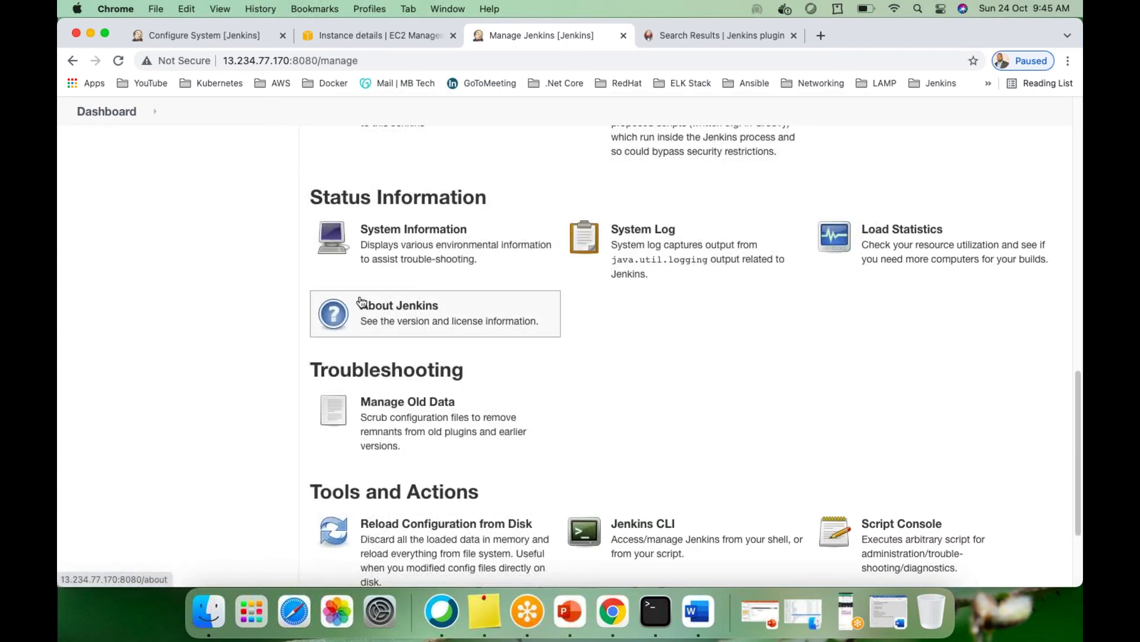
{"action": "scroll", "coordinate": [713, 380], "scroll_direction": "down", "scroll_amount": 4}
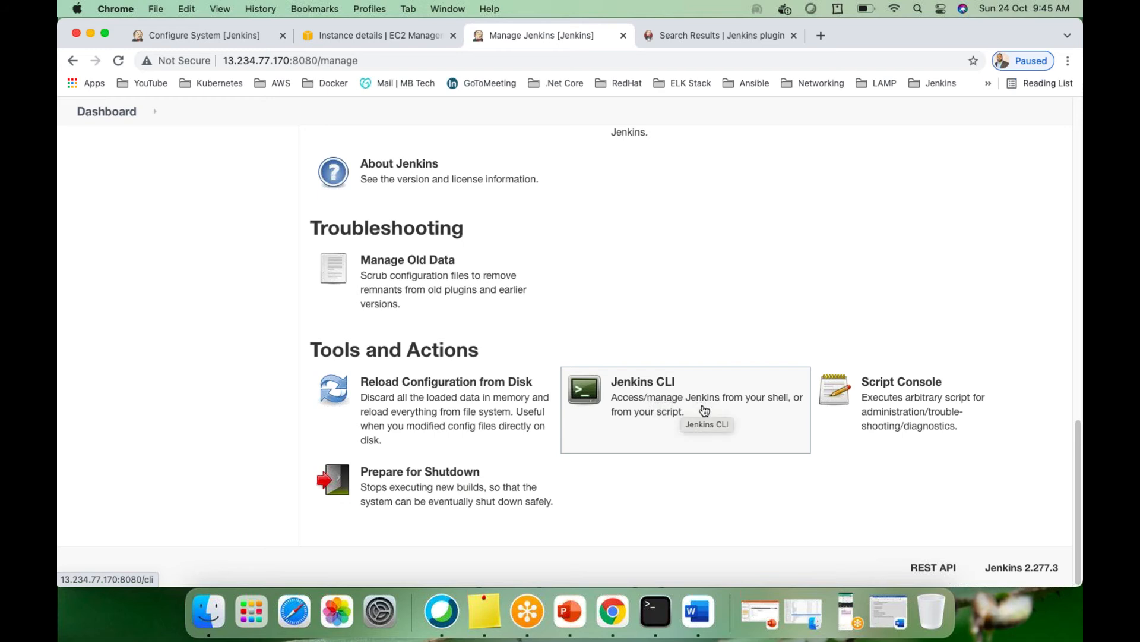
Open the Jenkins CLI page and scroll through its Available Commands list, back to the top
{"action": "left_click", "coordinate": [643, 400]}
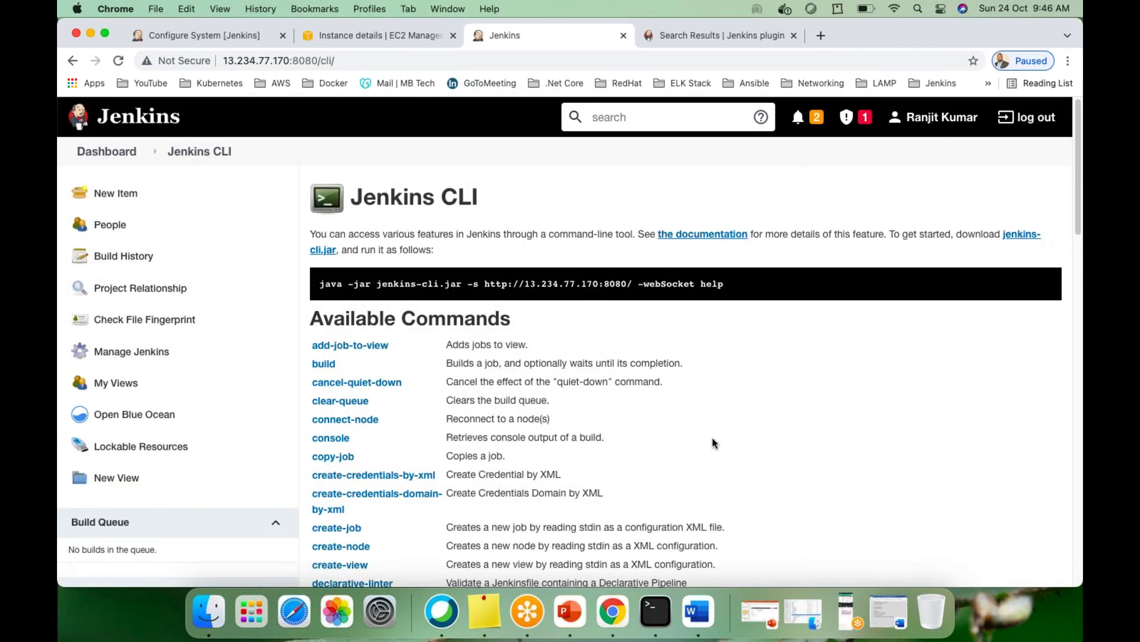
{"action": "scroll", "coordinate": [588, 426], "scroll_direction": "down", "scroll_amount": 15}
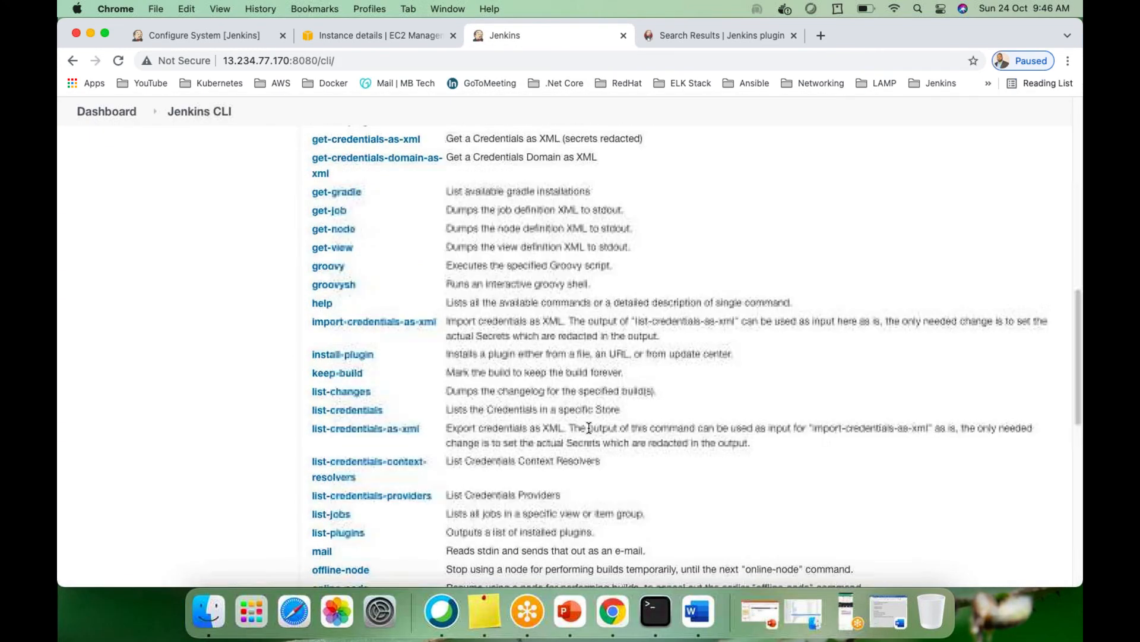
{"action": "scroll", "coordinate": [589, 427], "scroll_direction": "down", "scroll_amount": 5}
{"action": "scroll", "coordinate": [451, 400], "scroll_direction": "up", "scroll_amount": 15}
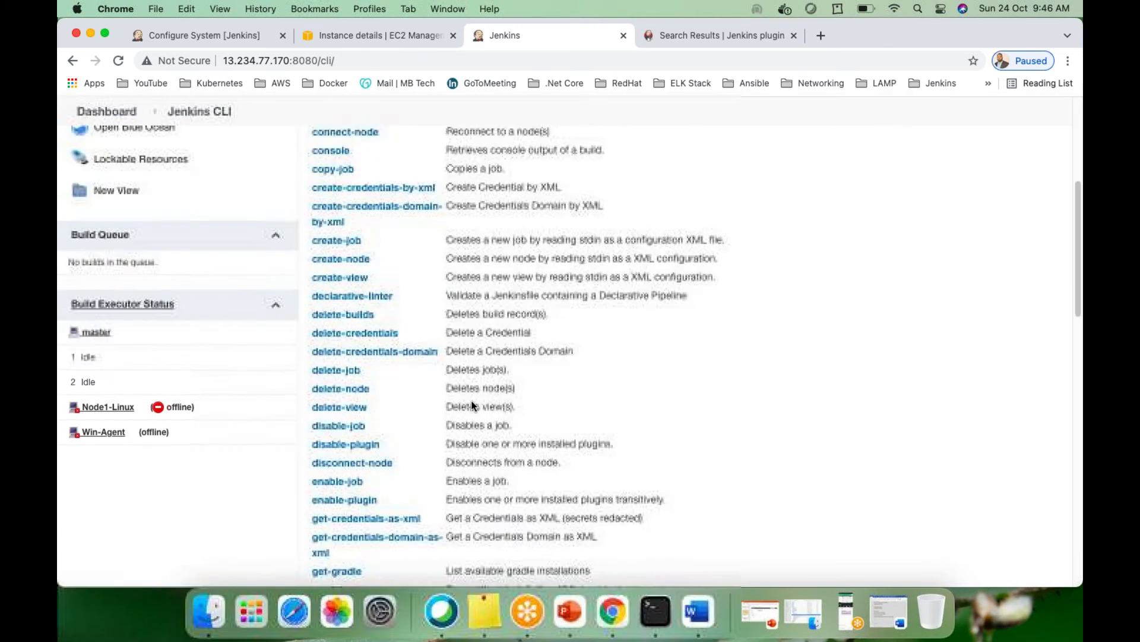
{"action": "scroll", "coordinate": [473, 402], "scroll_direction": "up", "scroll_amount": 3}
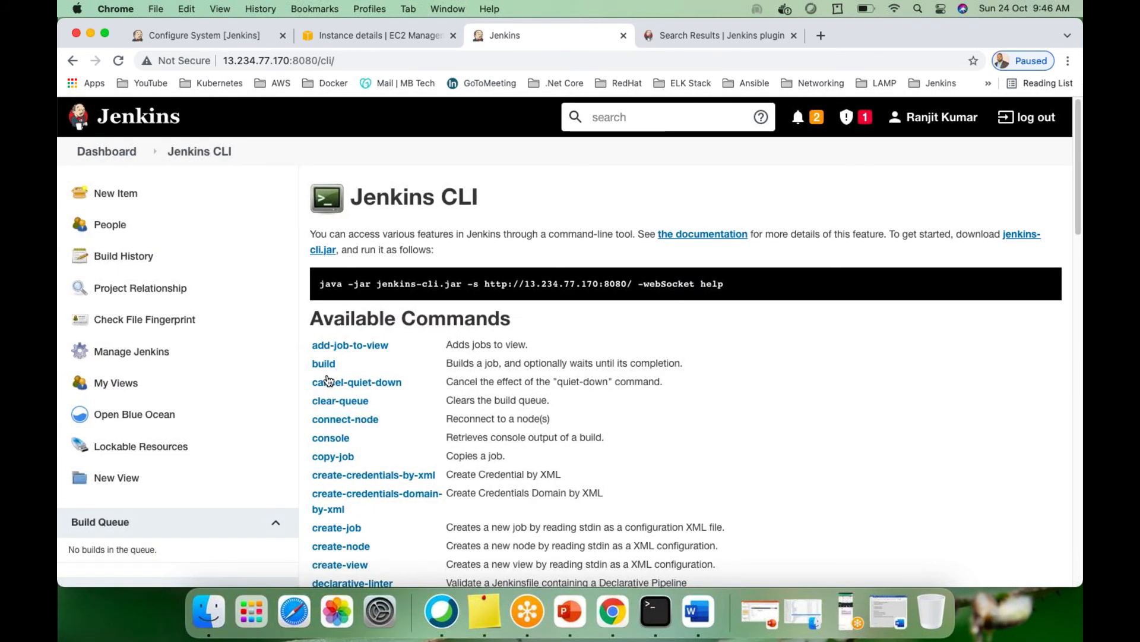
{"action": "scroll", "coordinate": [351, 413], "scroll_direction": "down", "scroll_amount": 1}
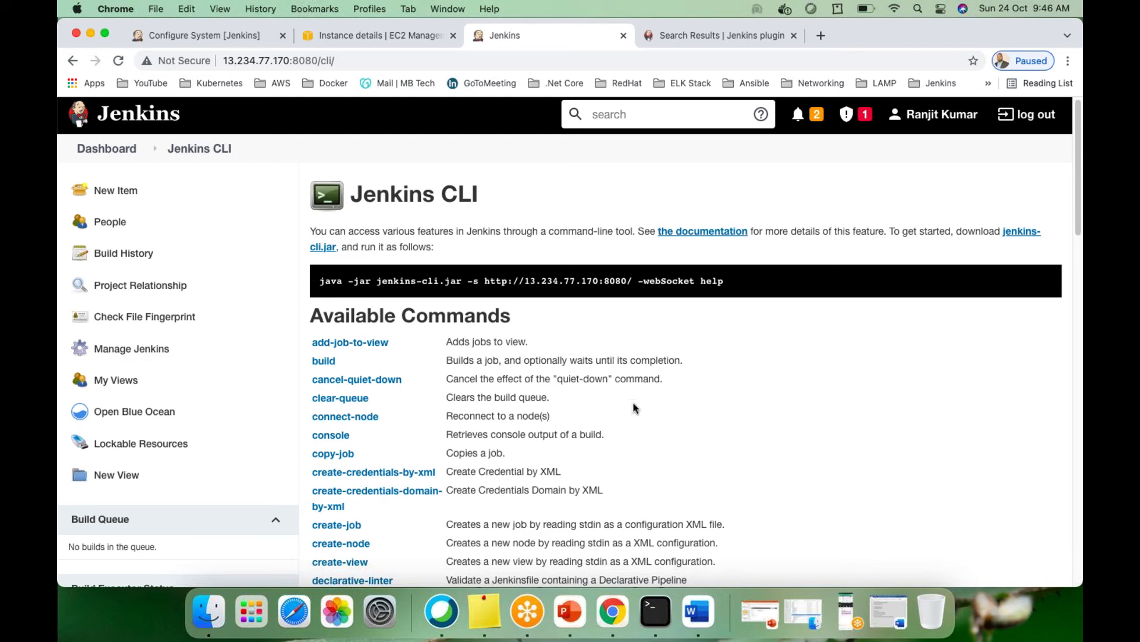
{"action": "scroll", "coordinate": [632, 408], "scroll_direction": "down", "scroll_amount": 10}
{"action": "scroll", "coordinate": [630, 401], "scroll_direction": "up", "scroll_amount": 10}
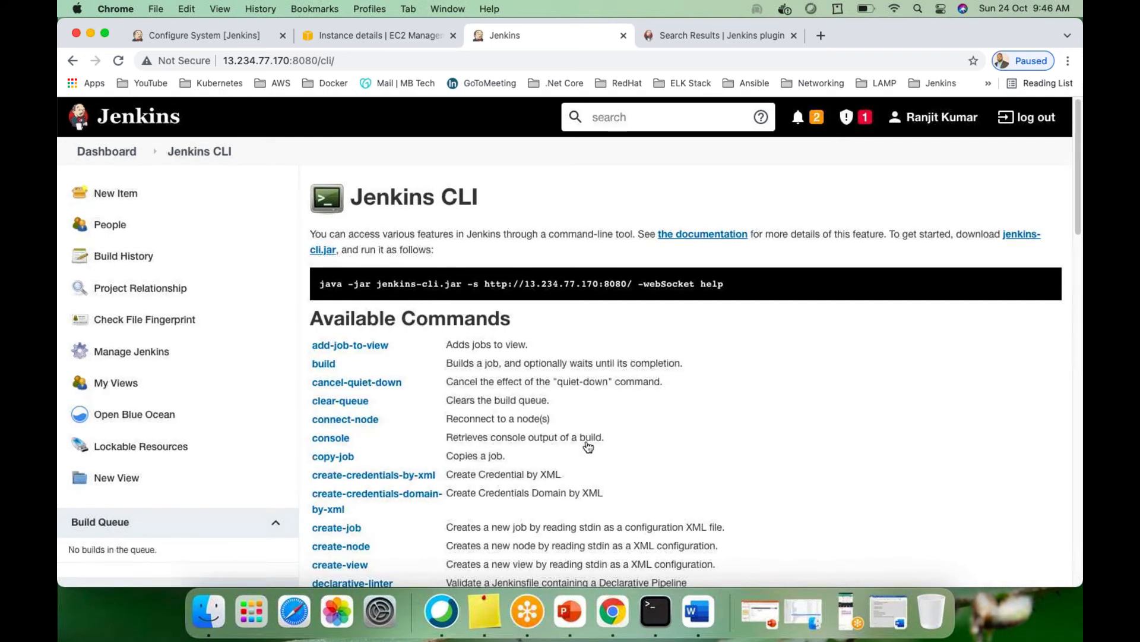
{"action": "left_click", "coordinate": [72, 61]}
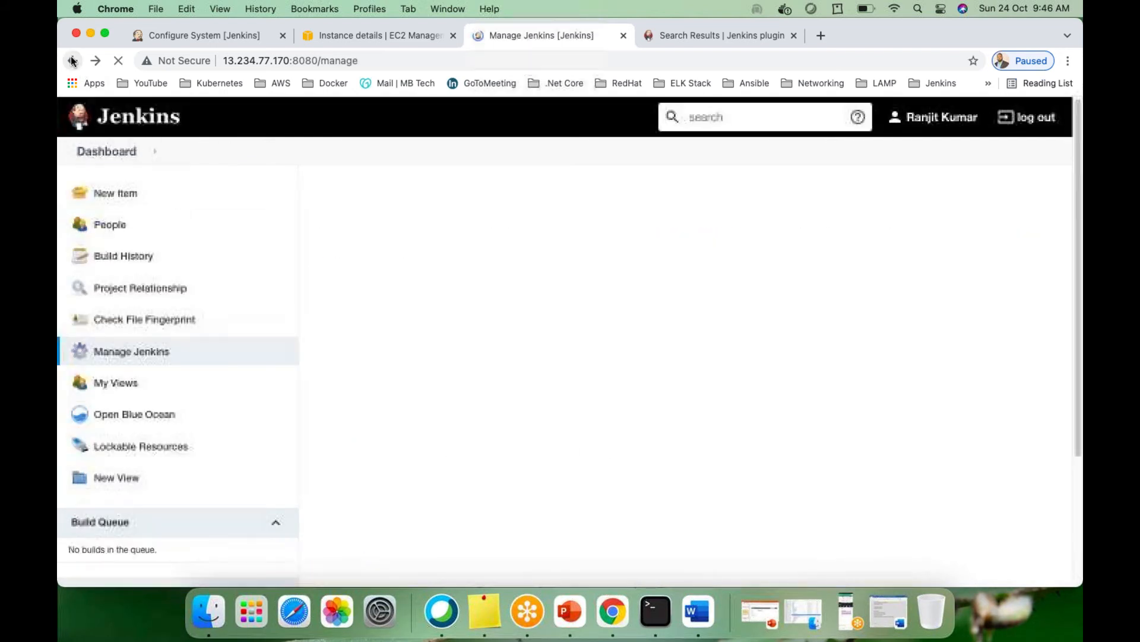
{"action": "scroll", "coordinate": [628, 297], "scroll_direction": "up", "scroll_amount": 4}
{"action": "scroll", "coordinate": [630, 352], "scroll_direction": "up", "scroll_amount": 10}
{"action": "scroll", "coordinate": [731, 390], "scroll_direction": "down", "scroll_amount": 5}
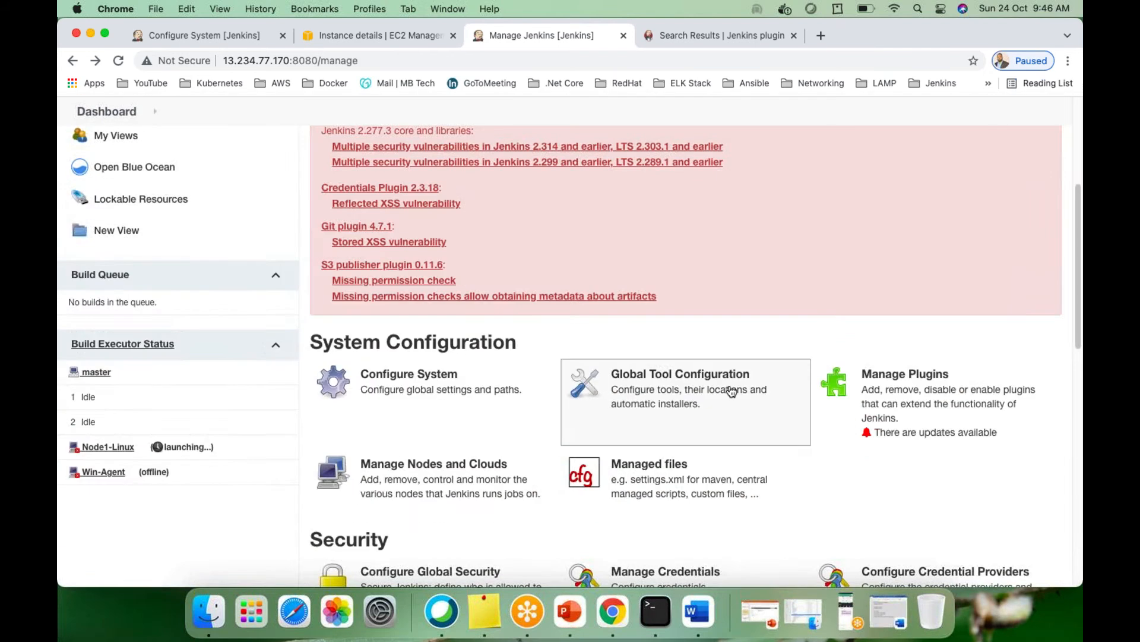
{"action": "scroll", "coordinate": [731, 390], "scroll_direction": "down", "scroll_amount": 4}
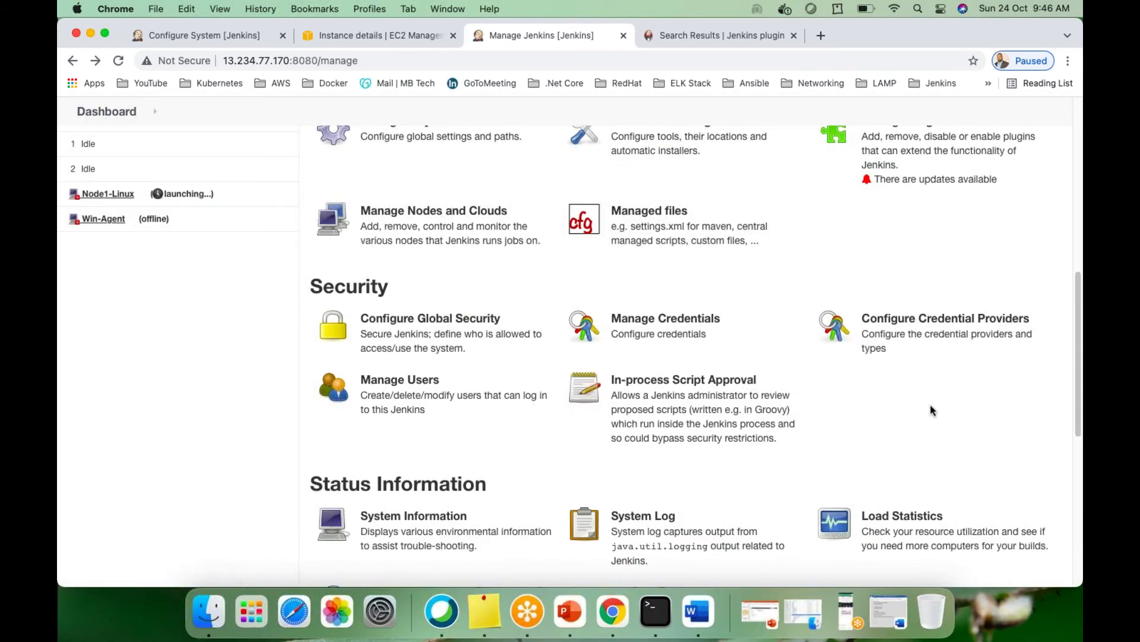
{"action": "scroll", "coordinate": [868, 391], "scroll_direction": "up", "scroll_amount": 2}
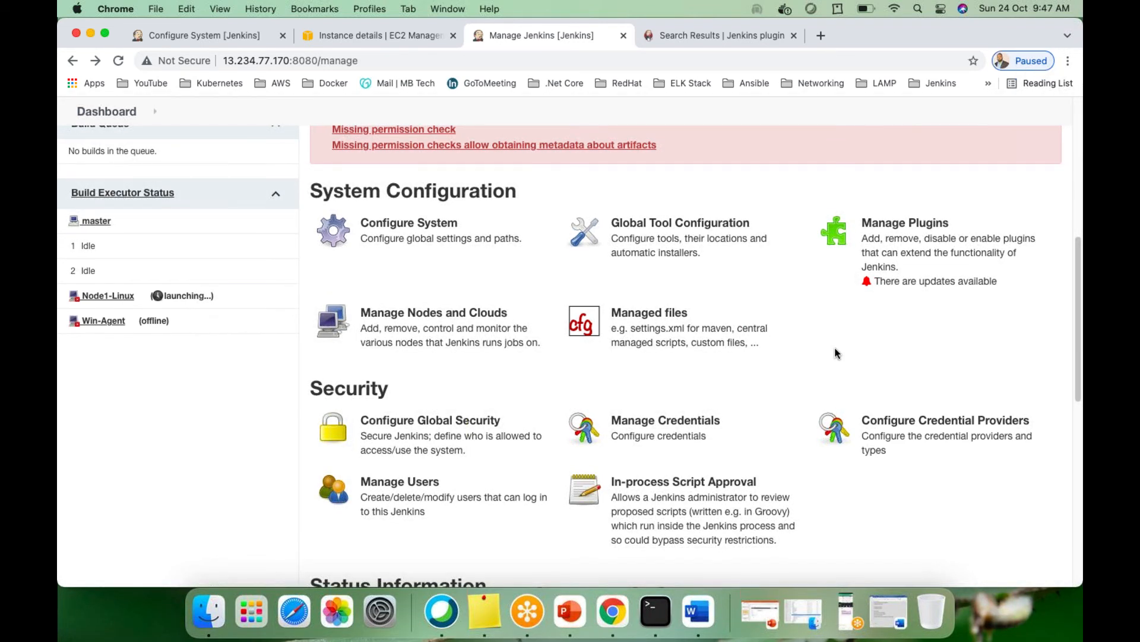
{"action": "scroll", "coordinate": [832, 352], "scroll_direction": "up", "scroll_amount": 3}
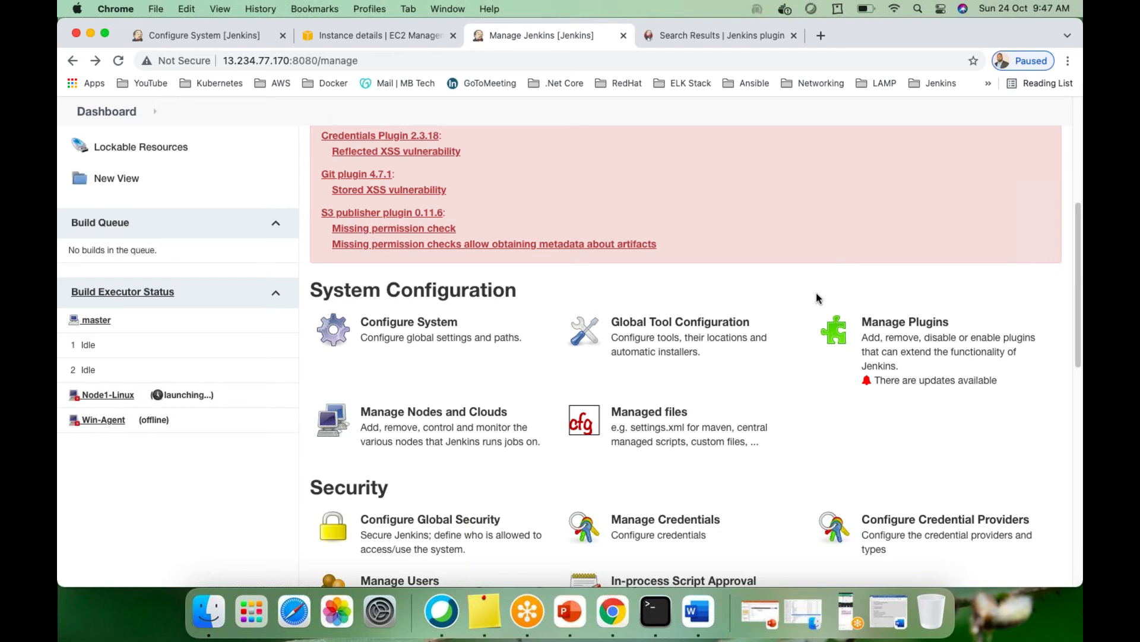
{"action": "scroll", "coordinate": [763, 297], "scroll_direction": "up", "scroll_amount": 10}
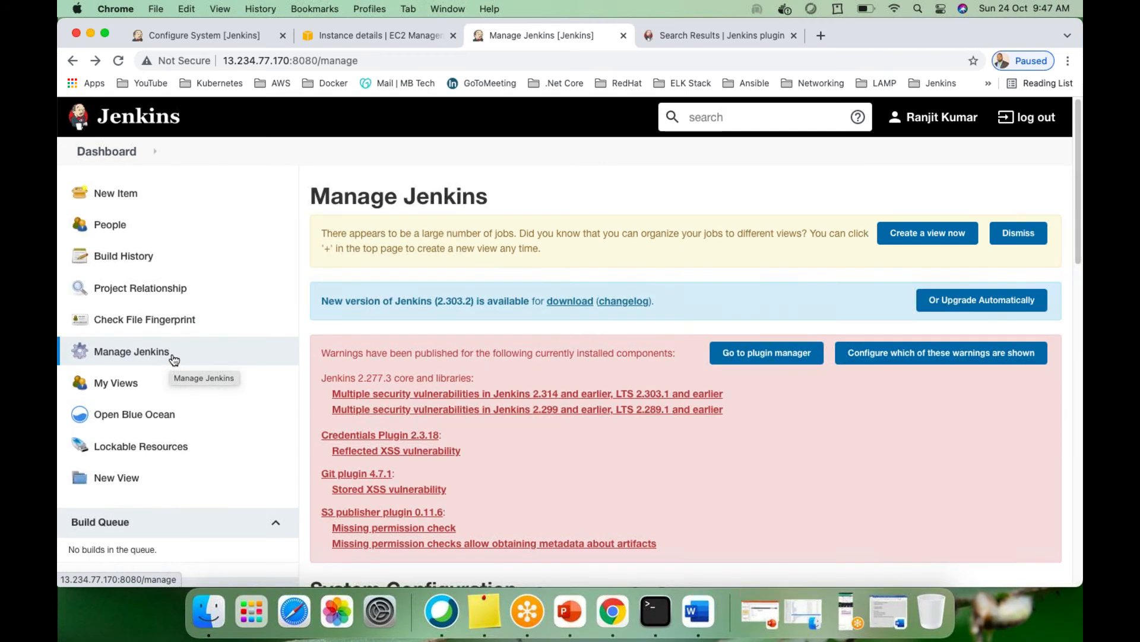
{"action": "scroll", "coordinate": [171, 363], "scroll_direction": "down", "scroll_amount": 7}
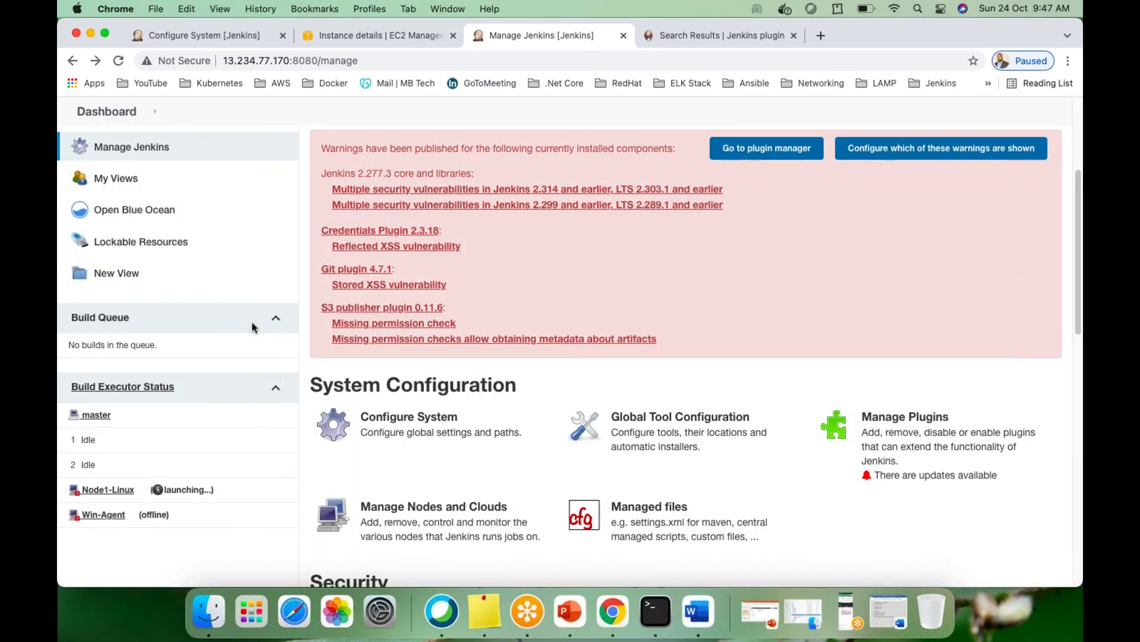
{"action": "scroll", "coordinate": [171, 298], "scroll_direction": "up", "scroll_amount": 7}
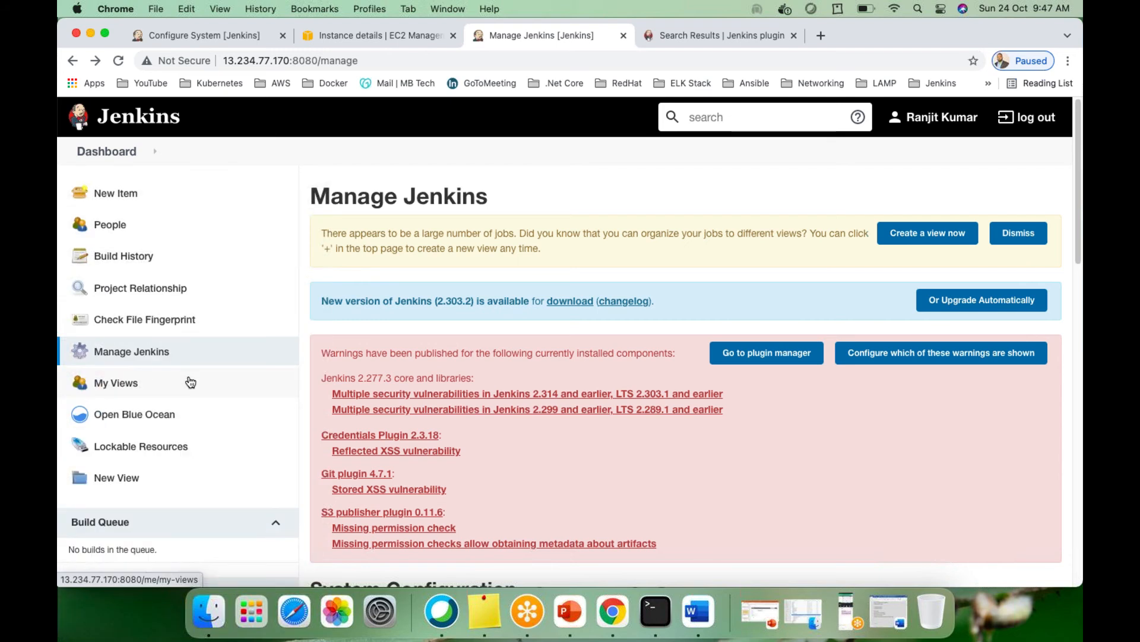
{"action": "scroll", "coordinate": [267, 394], "scroll_direction": "down", "scroll_amount": 8}
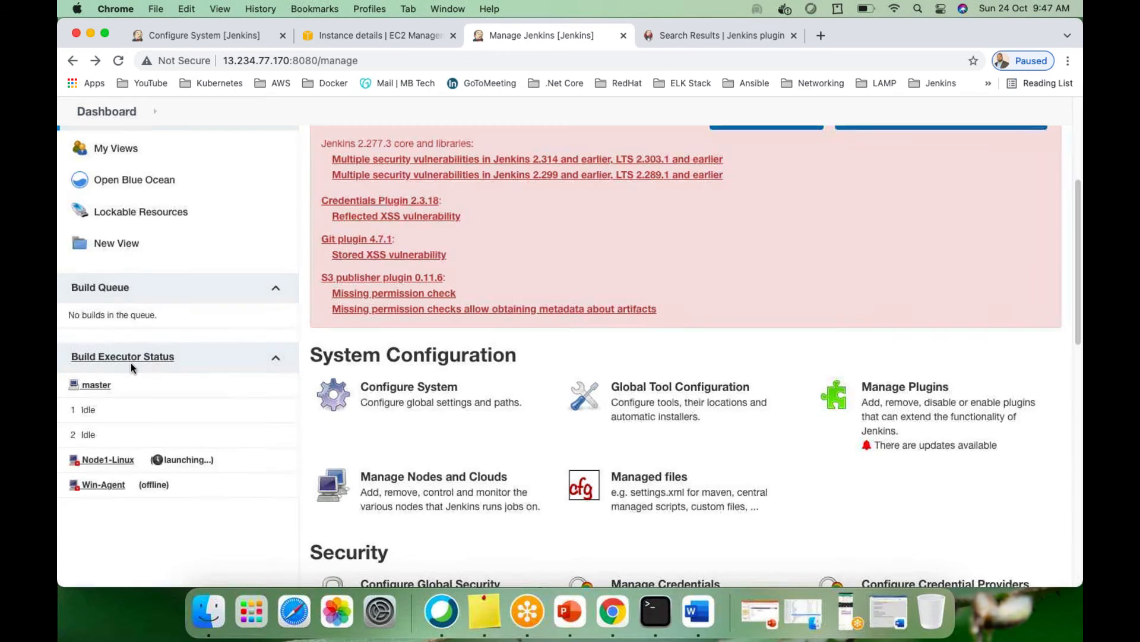
{"action": "left_click", "coordinate": [277, 359]}
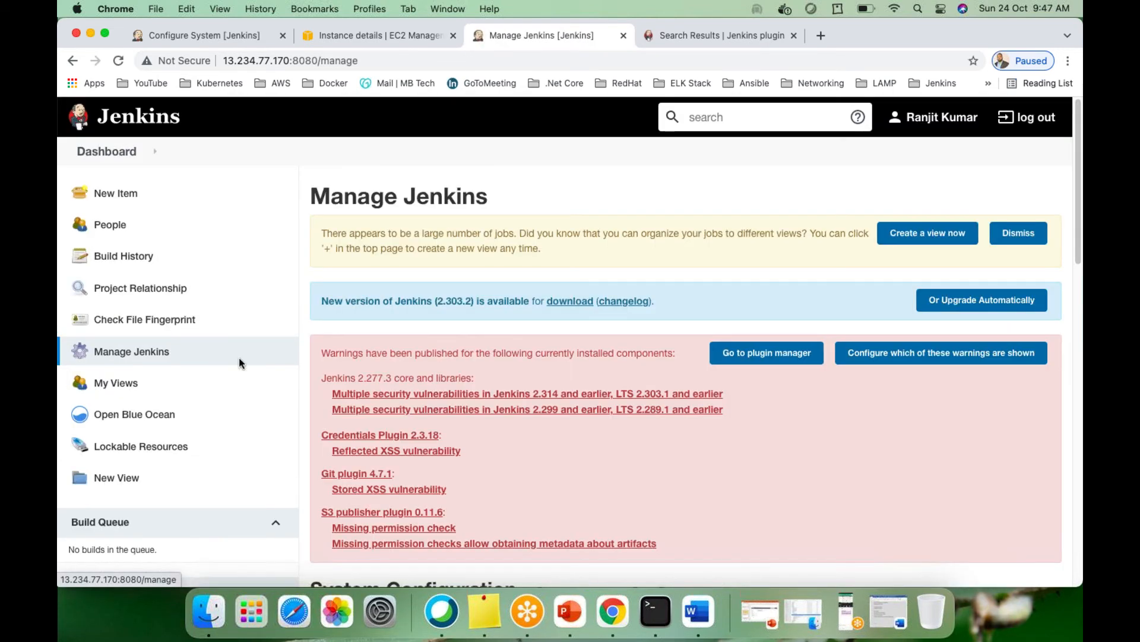
{"action": "scroll", "coordinate": [276, 365], "scroll_direction": "down", "scroll_amount": 11}
{"action": "scroll", "coordinate": [277, 365], "scroll_direction": "up", "scroll_amount": 8}
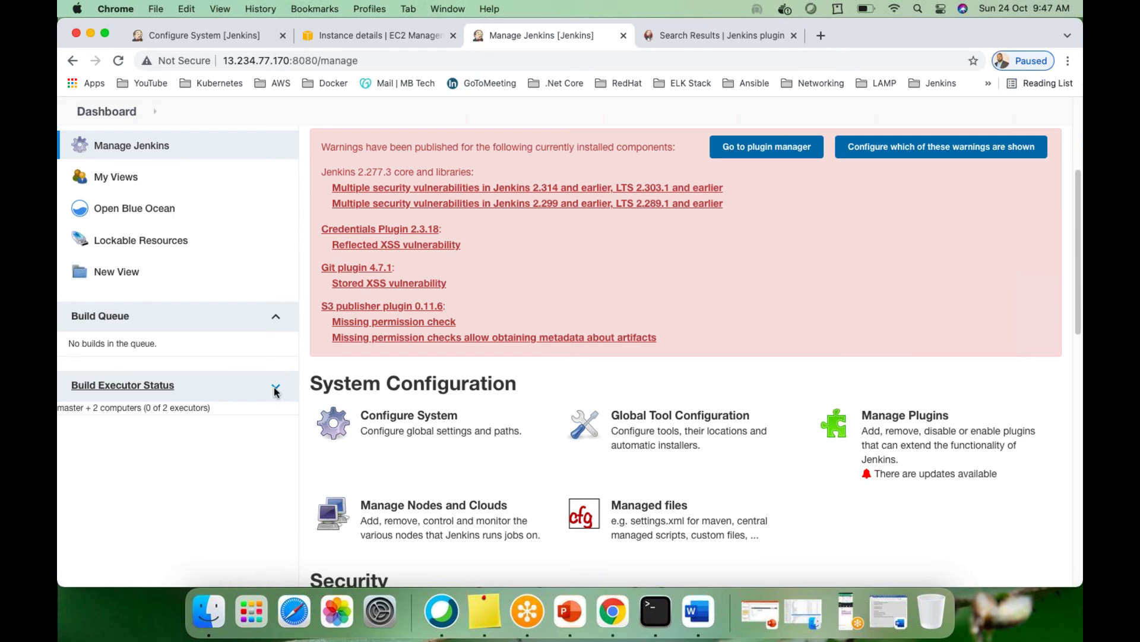
{"action": "left_click", "coordinate": [276, 387]}
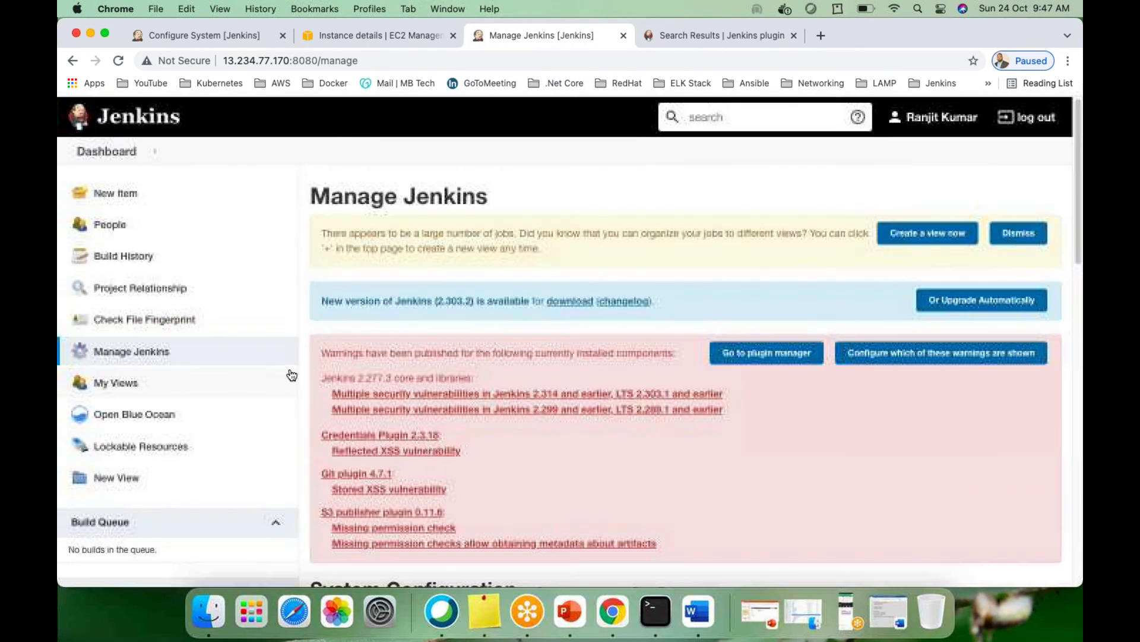
Return to the Dashboard and open the Node1-Linux menu under Build Executor Status
{"action": "left_click", "coordinate": [102, 151]}
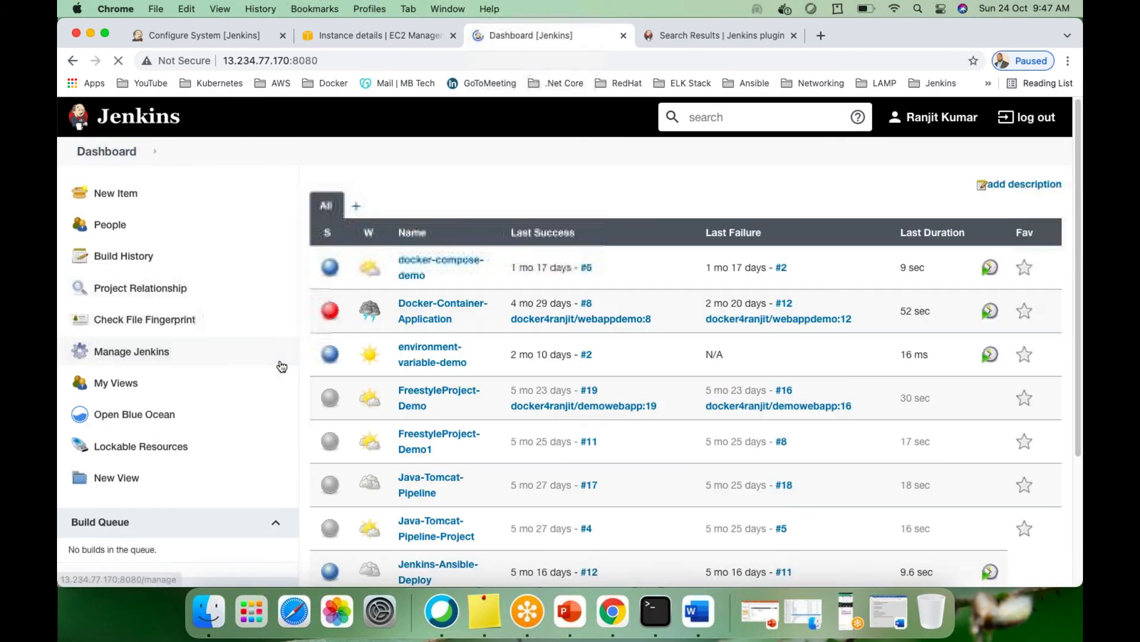
{"action": "scroll", "coordinate": [275, 380], "scroll_direction": "down", "scroll_amount": 5}
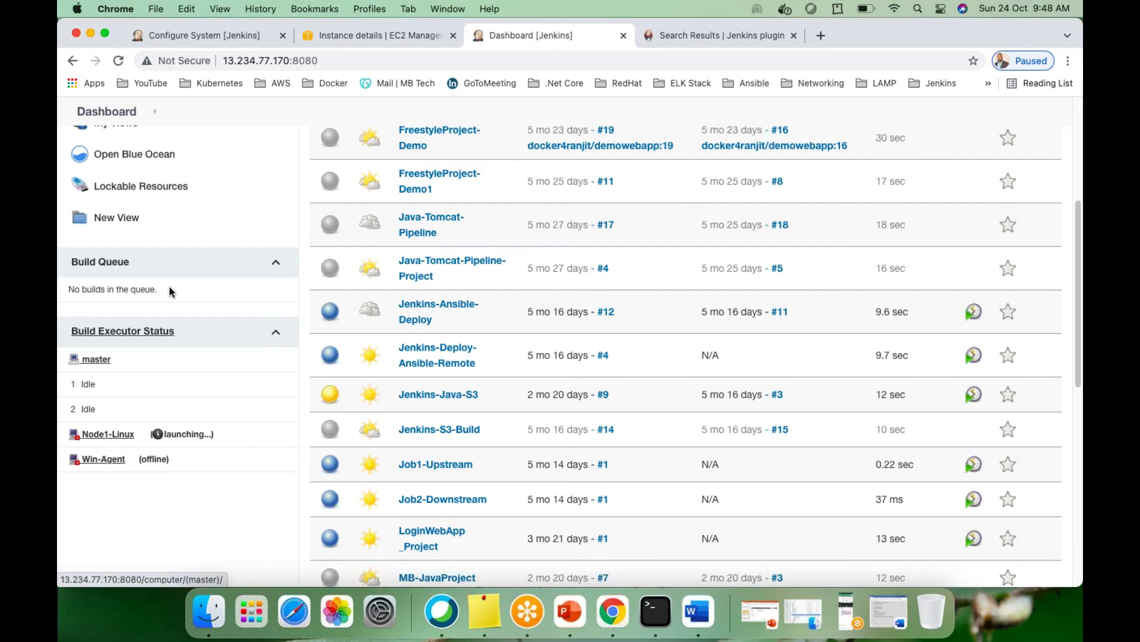
{"action": "left_click", "coordinate": [141, 435]}
{"action": "left_click", "coordinate": [107, 437]}
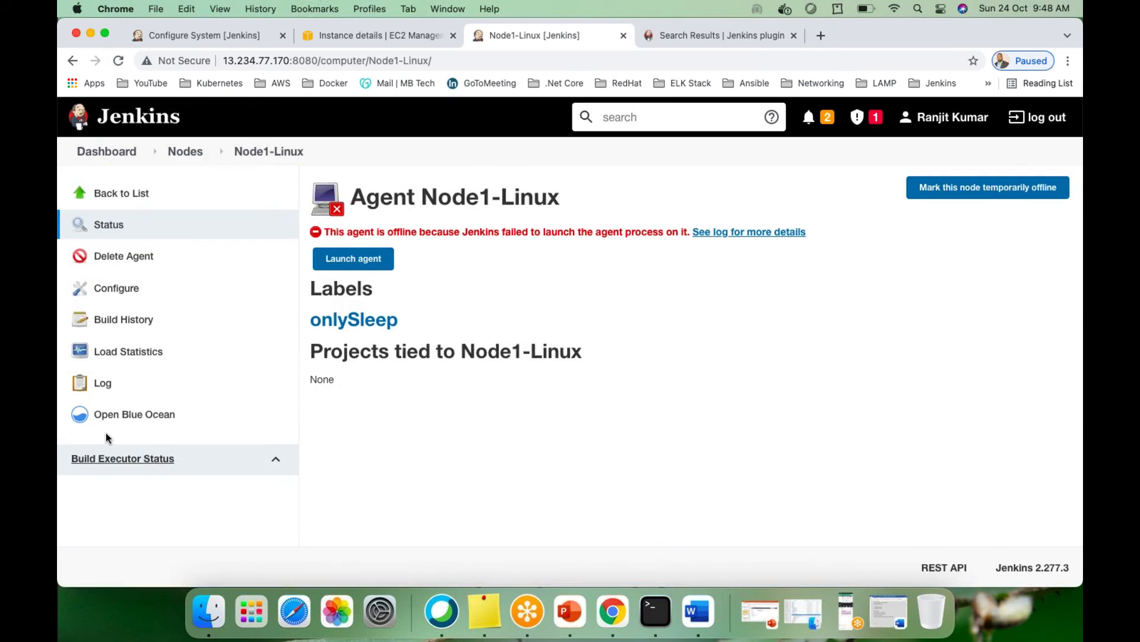
{"action": "left_click", "coordinate": [125, 289]}
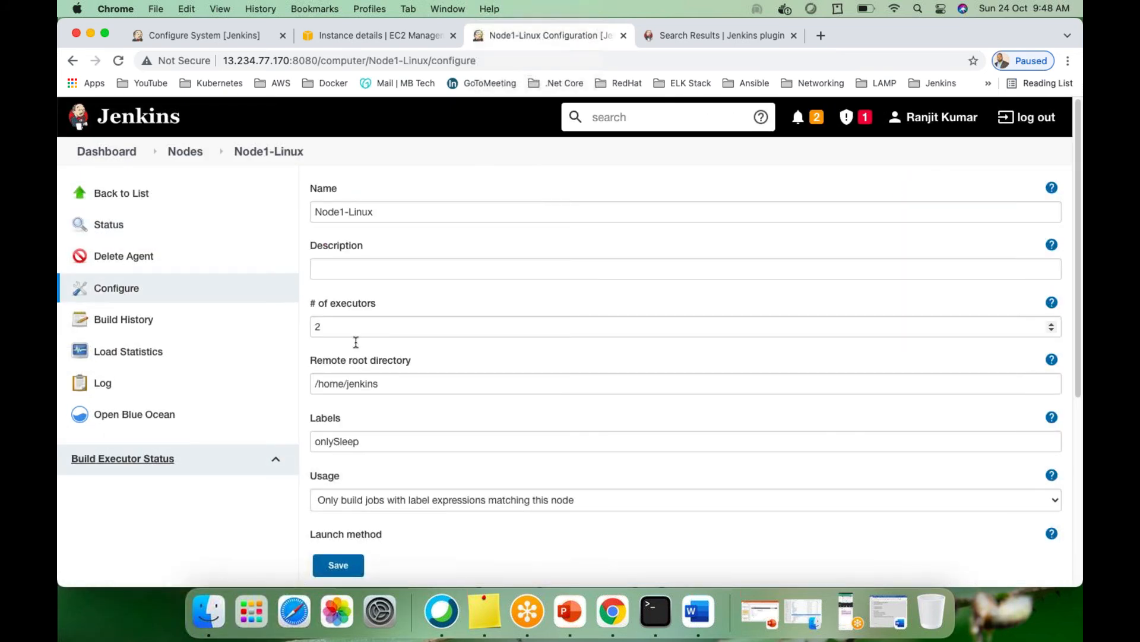
{"action": "left_click", "coordinate": [188, 152]}
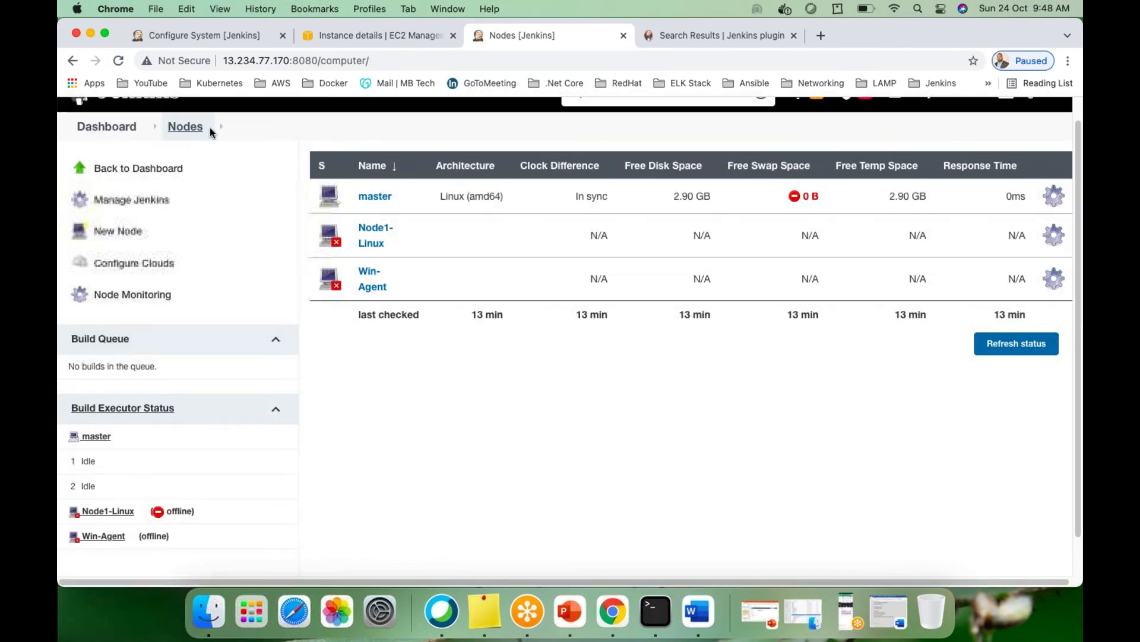
{"action": "left_click", "coordinate": [156, 195]}
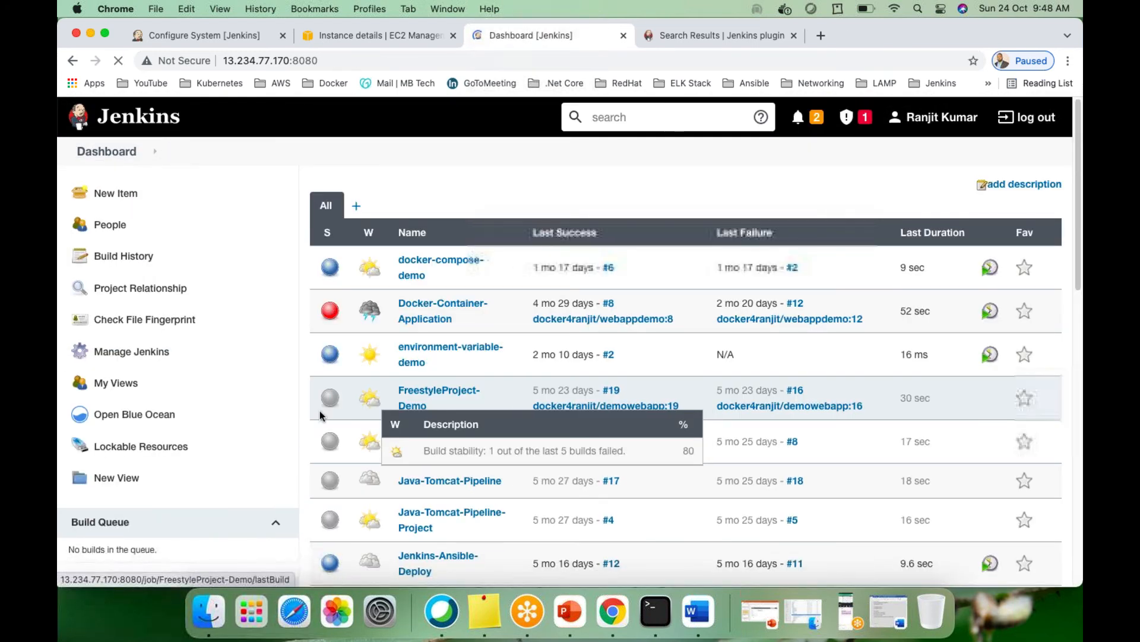
{"action": "scroll", "coordinate": [311, 414], "scroll_direction": "down", "scroll_amount": 10}
{"action": "scroll", "coordinate": [311, 415], "scroll_direction": "up", "scroll_amount": 3}
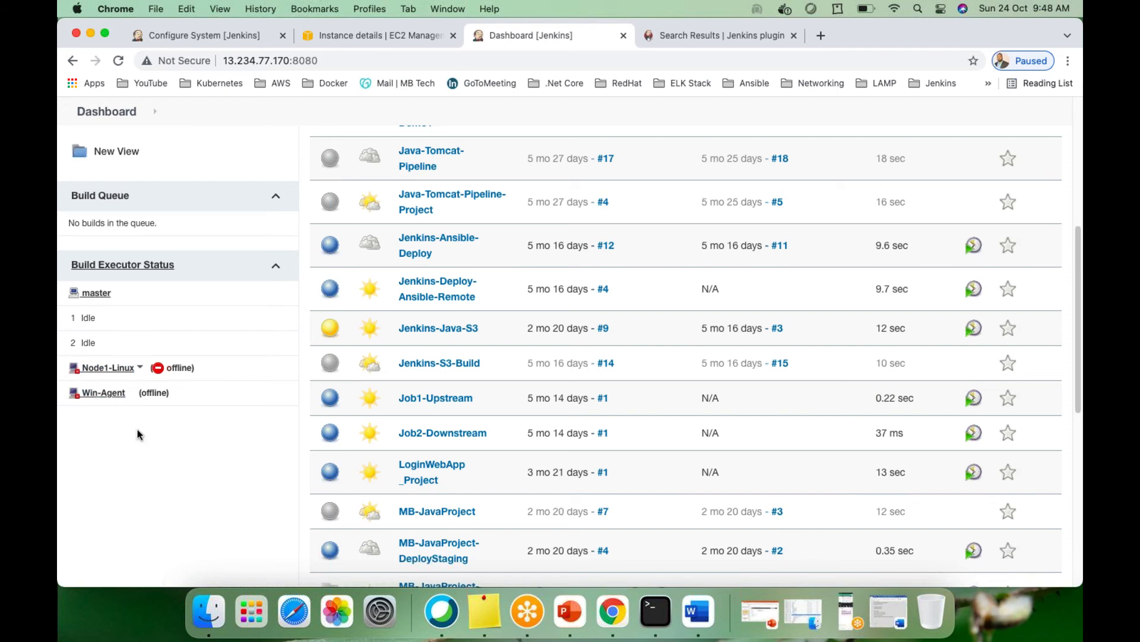
{"action": "scroll", "coordinate": [142, 437], "scroll_direction": "up", "scroll_amount": 2}
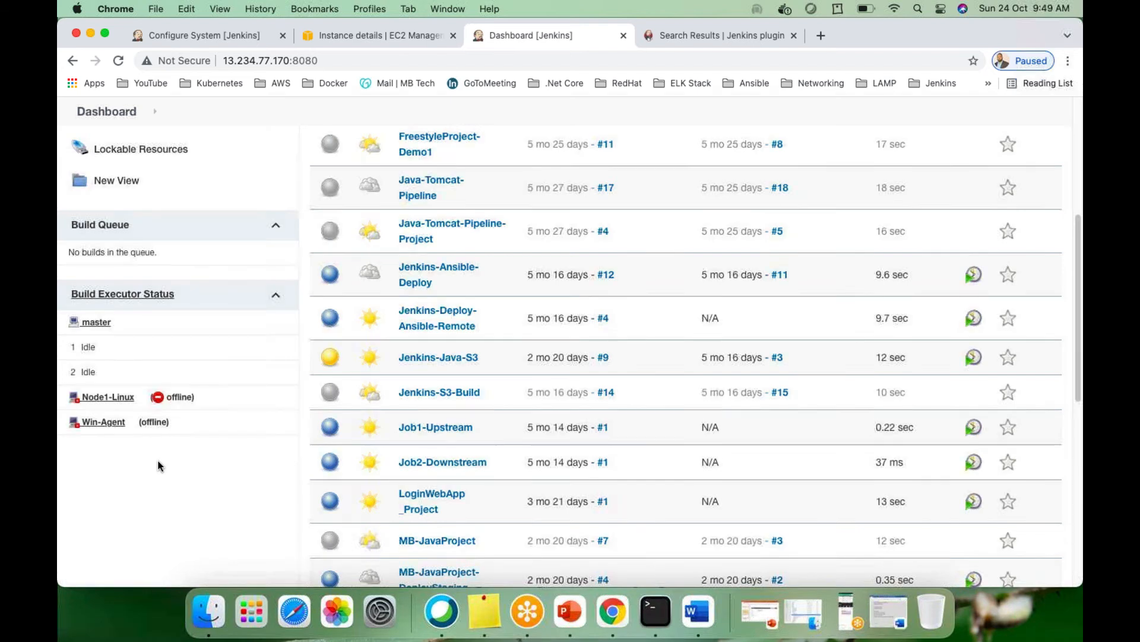
{"action": "triple_click", "coordinate": [173, 254]}
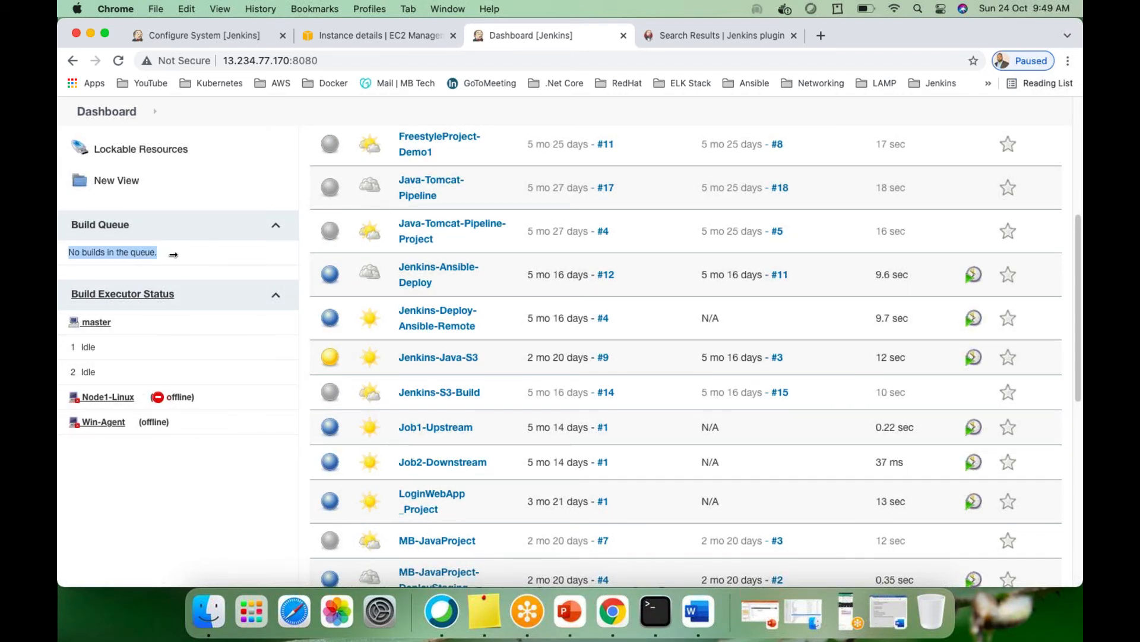
{"action": "left_click", "coordinate": [218, 257]}
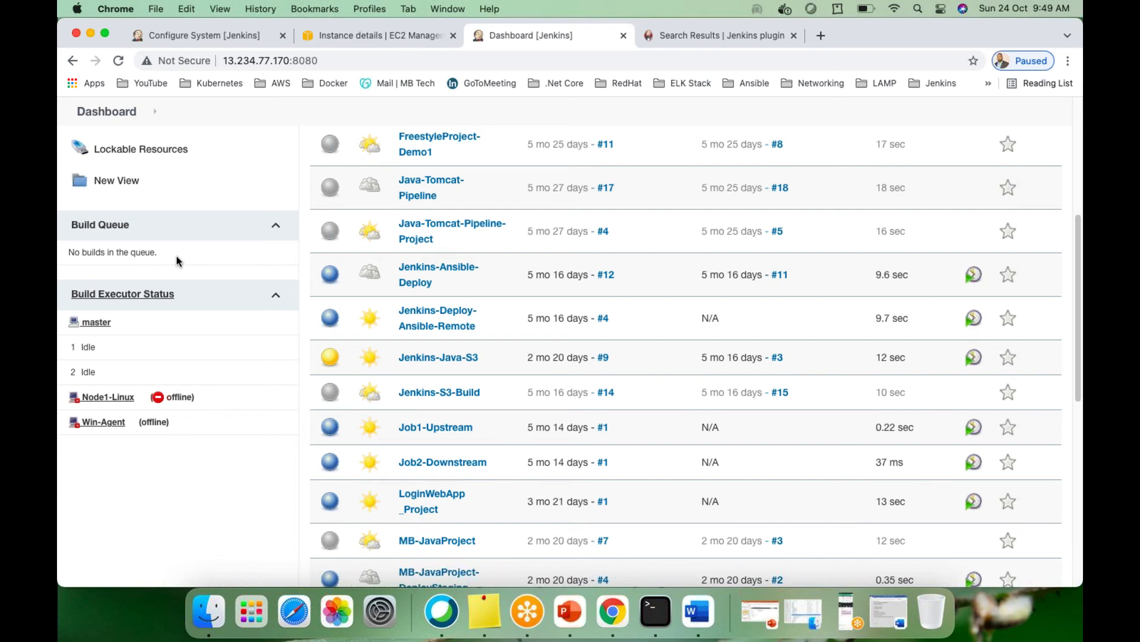
Configure the master node with 1 executor instead of 2 and save
{"action": "left_click", "coordinate": [118, 325]}
{"action": "left_click", "coordinate": [122, 343]}
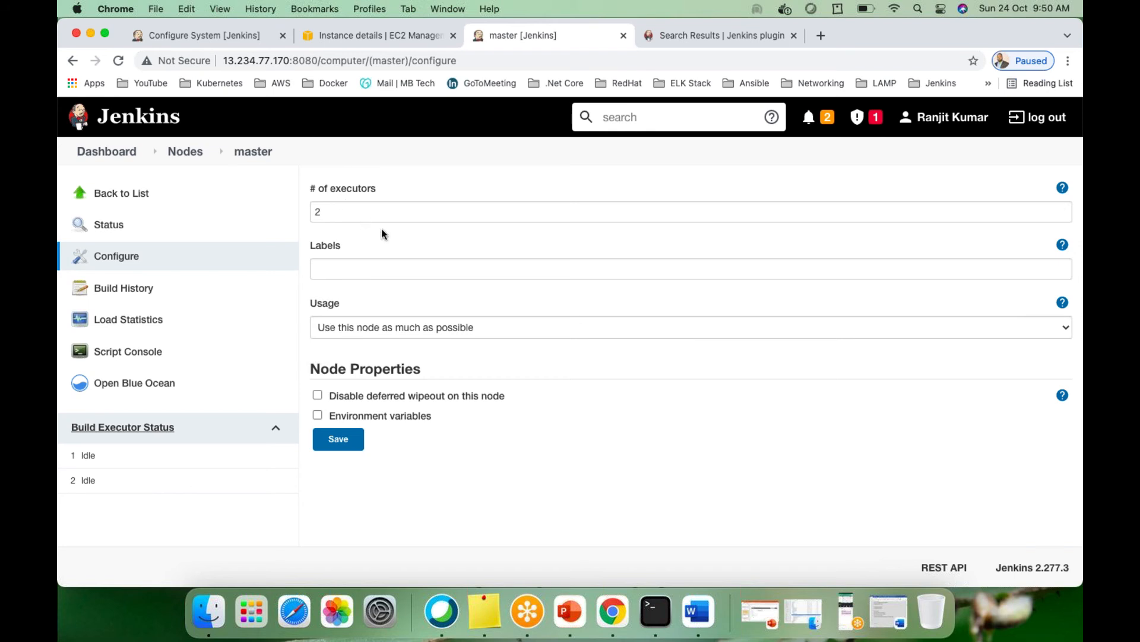
{"action": "double_click", "coordinate": [349, 212]}
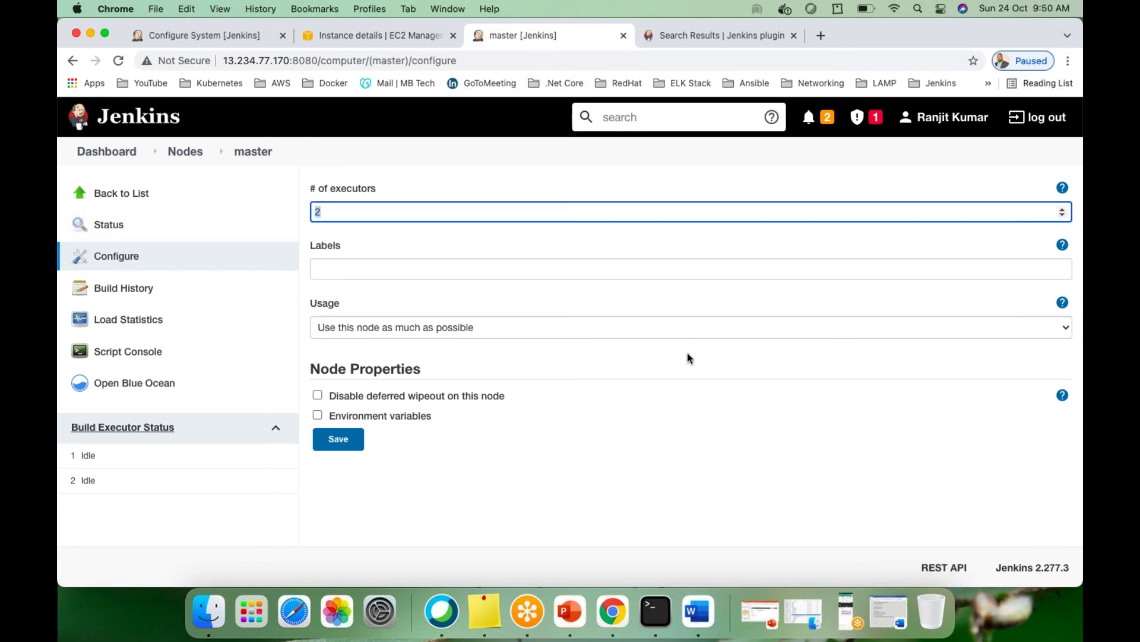
{"action": "type", "text": "1"}
{"action": "left_click", "coordinate": [344, 441]}
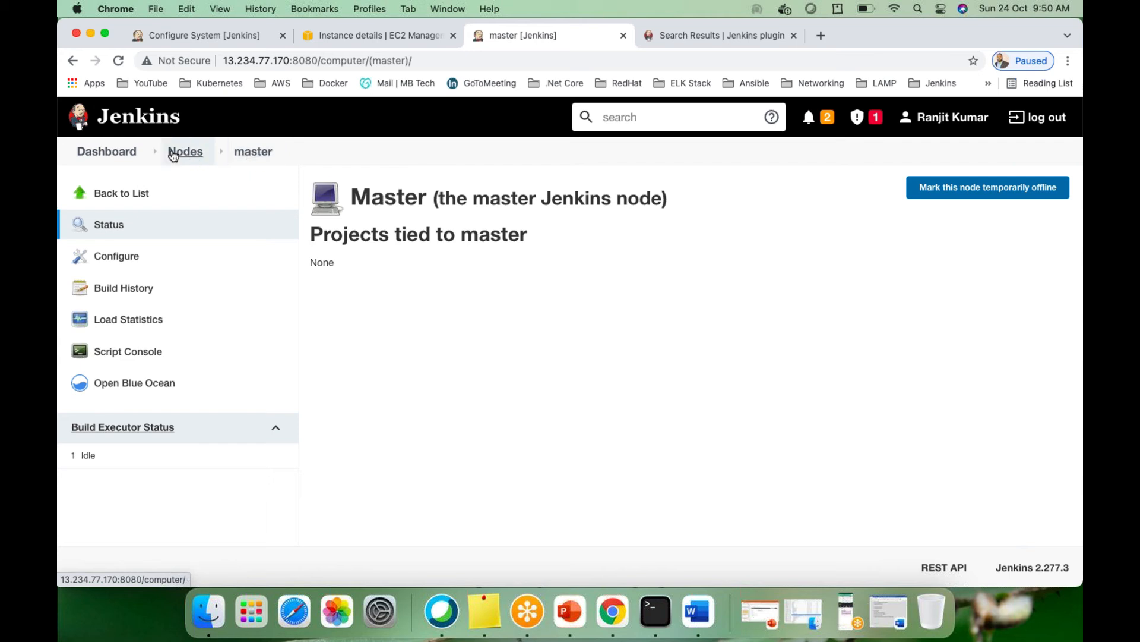
Go back to the Dashboard and look over the job list and empty build queue
{"action": "left_click", "coordinate": [123, 150]}
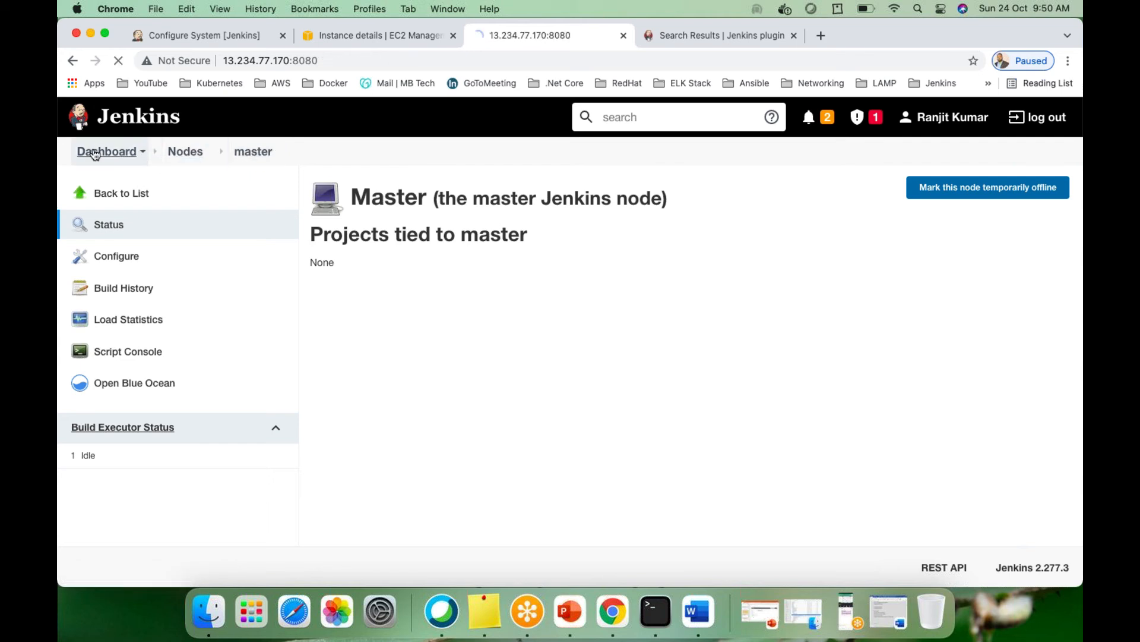
{"action": "scroll", "coordinate": [285, 387], "scroll_direction": "down", "scroll_amount": 7}
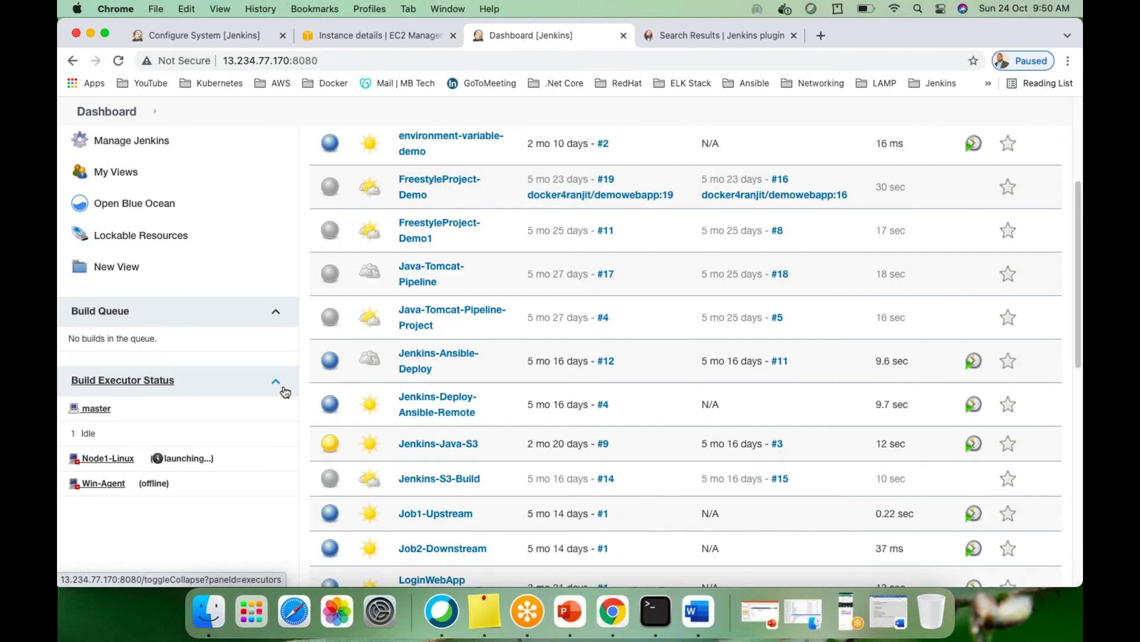
{"action": "scroll", "coordinate": [666, 358], "scroll_direction": "up", "scroll_amount": 6}
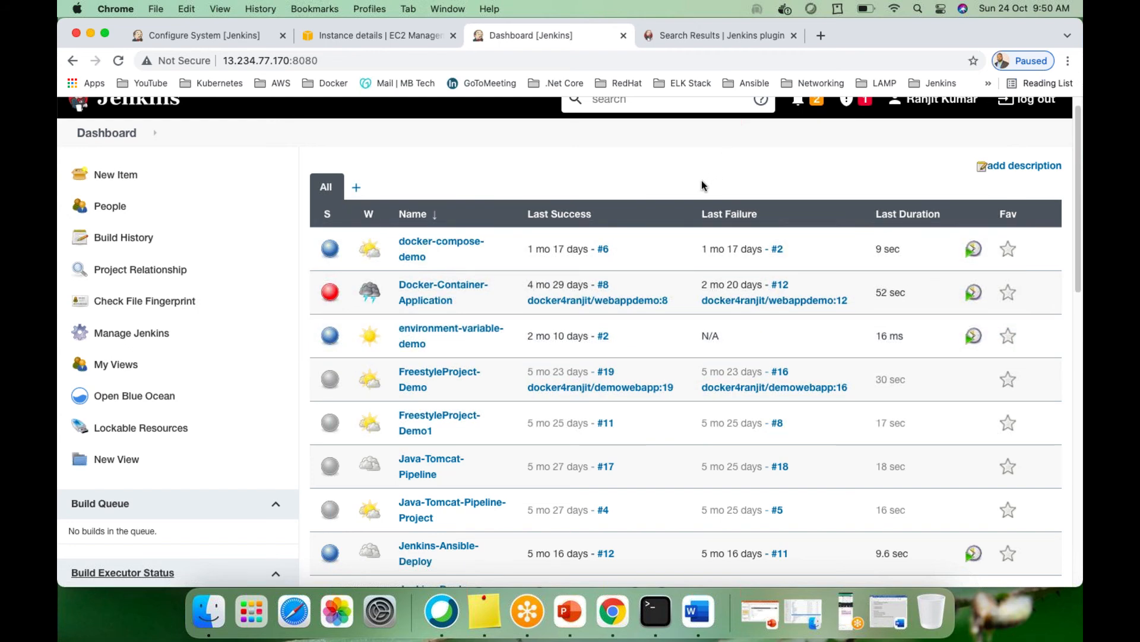
{"action": "scroll", "coordinate": [701, 186], "scroll_direction": "up", "scroll_amount": 1}
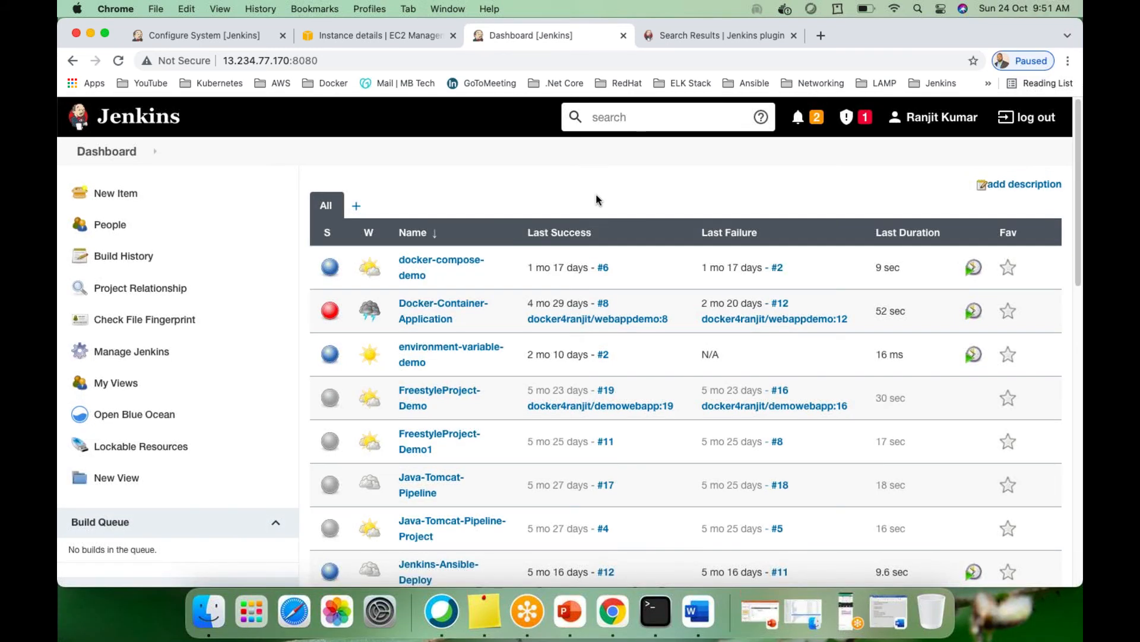
{"action": "scroll", "coordinate": [596, 193], "scroll_direction": "down", "scroll_amount": 2}
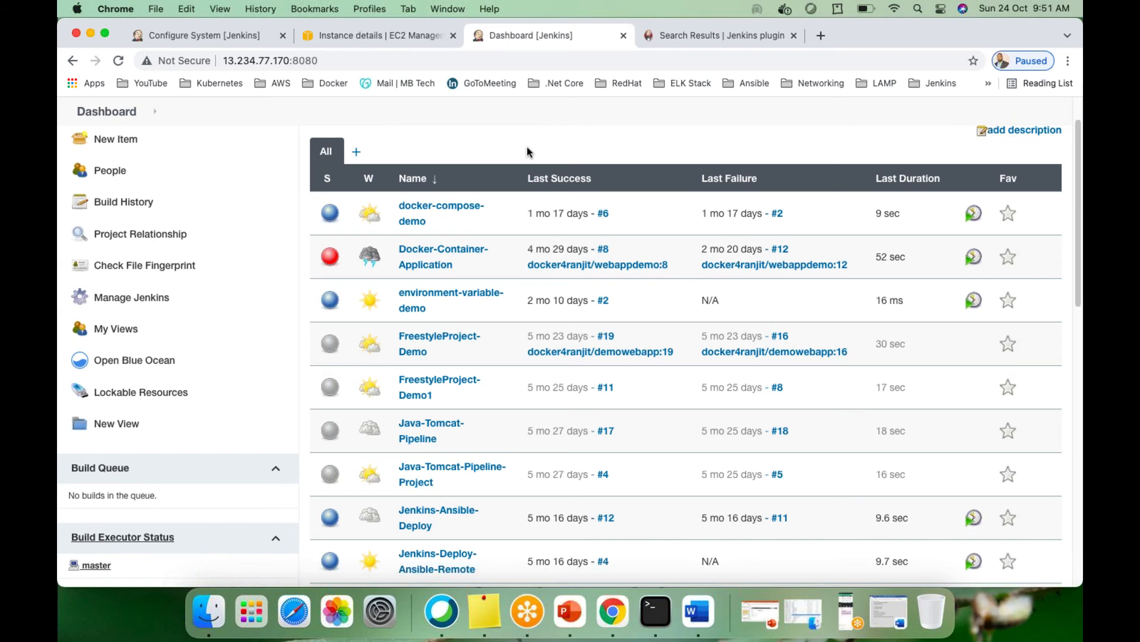
{"action": "scroll", "coordinate": [511, 197], "scroll_direction": "down", "scroll_amount": 4}
{"action": "scroll", "coordinate": [507, 210], "scroll_direction": "up", "scroll_amount": 5}
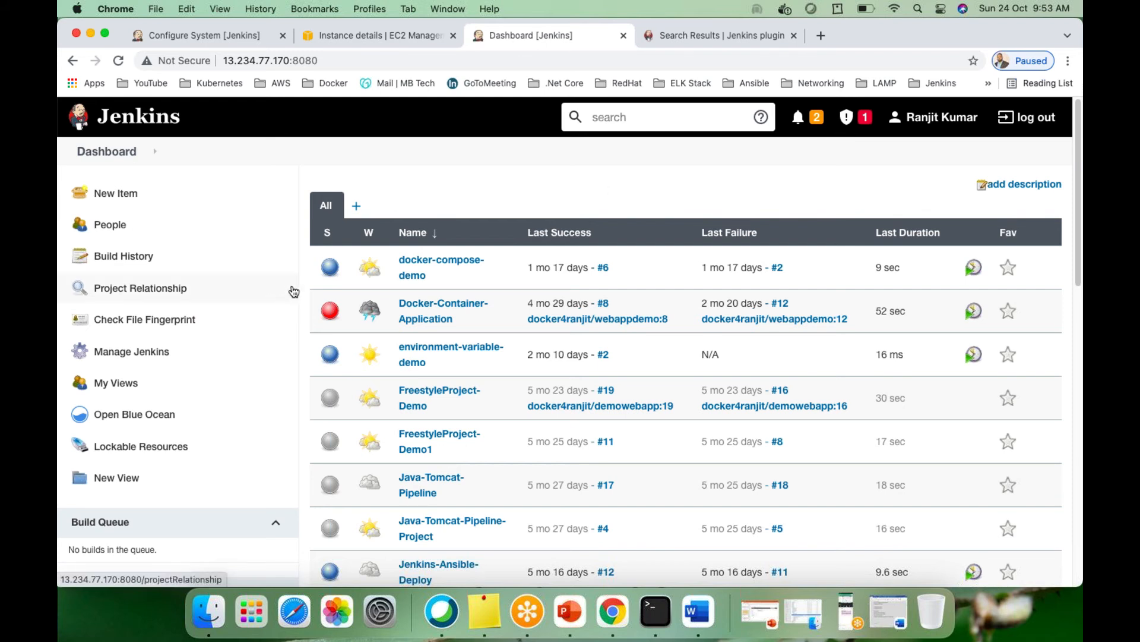
Open Manage Jenkins again and scroll down to its Troubleshooting and Tools and Actions options
{"action": "left_click", "coordinate": [116, 356]}
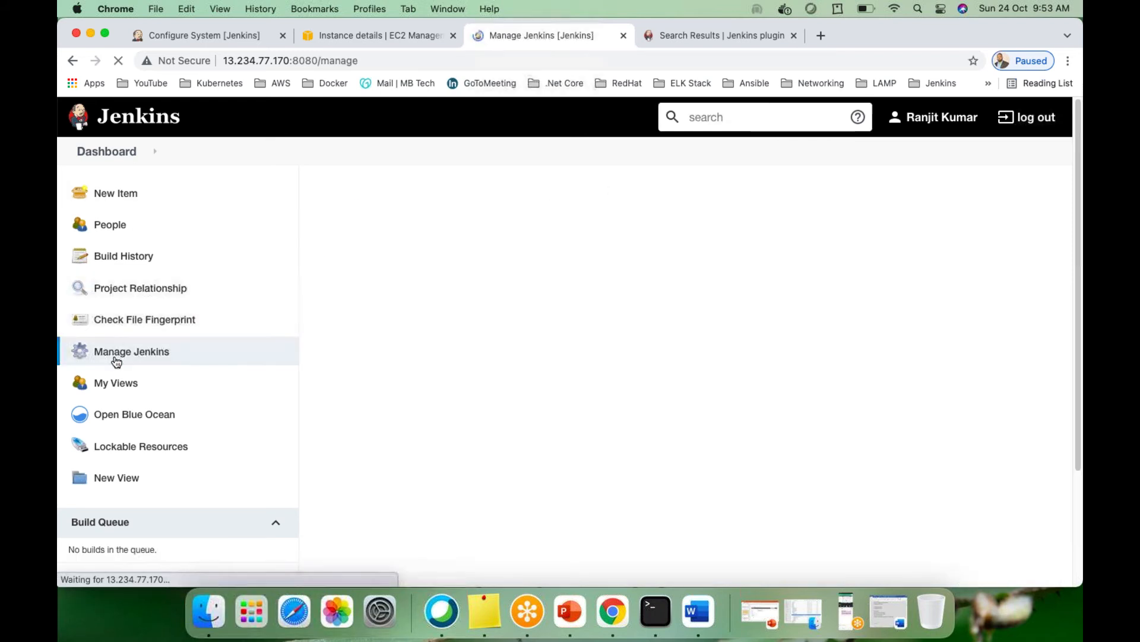
{"action": "scroll", "coordinate": [661, 453], "scroll_direction": "down", "scroll_amount": 1}
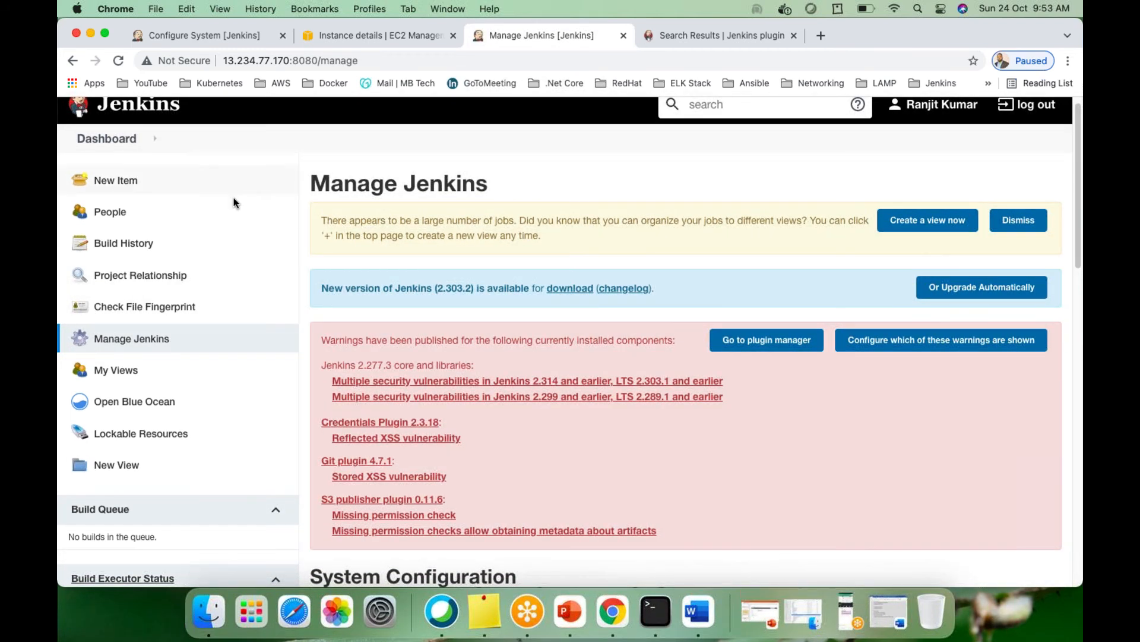
{"action": "scroll", "coordinate": [786, 476], "scroll_direction": "down", "scroll_amount": 6}
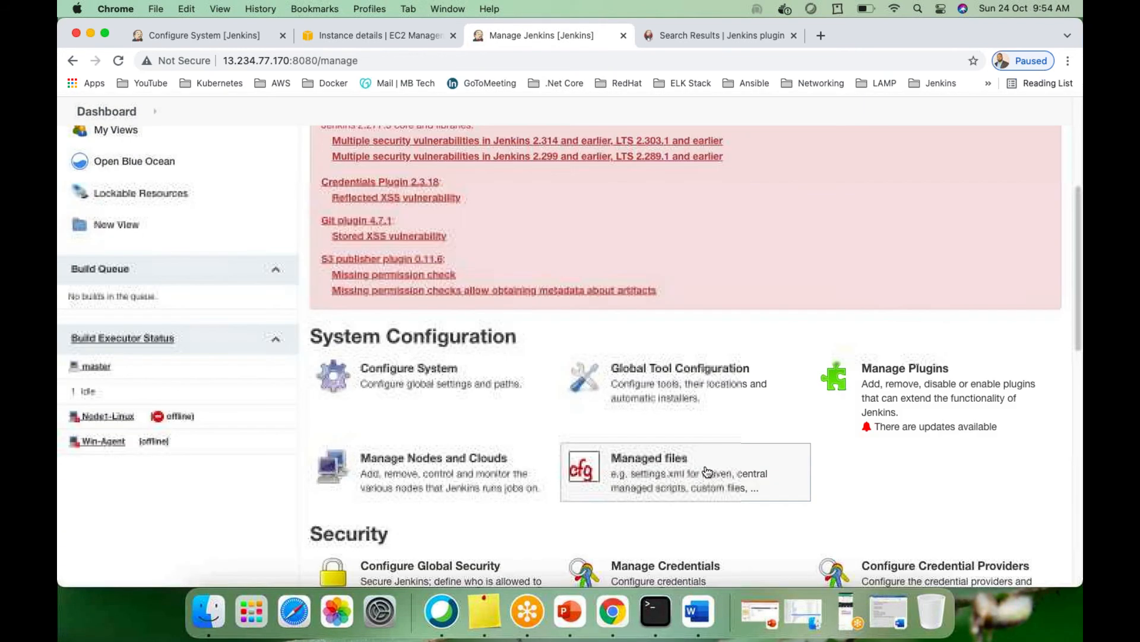
{"action": "scroll", "coordinate": [503, 465], "scroll_direction": "down", "scroll_amount": 2}
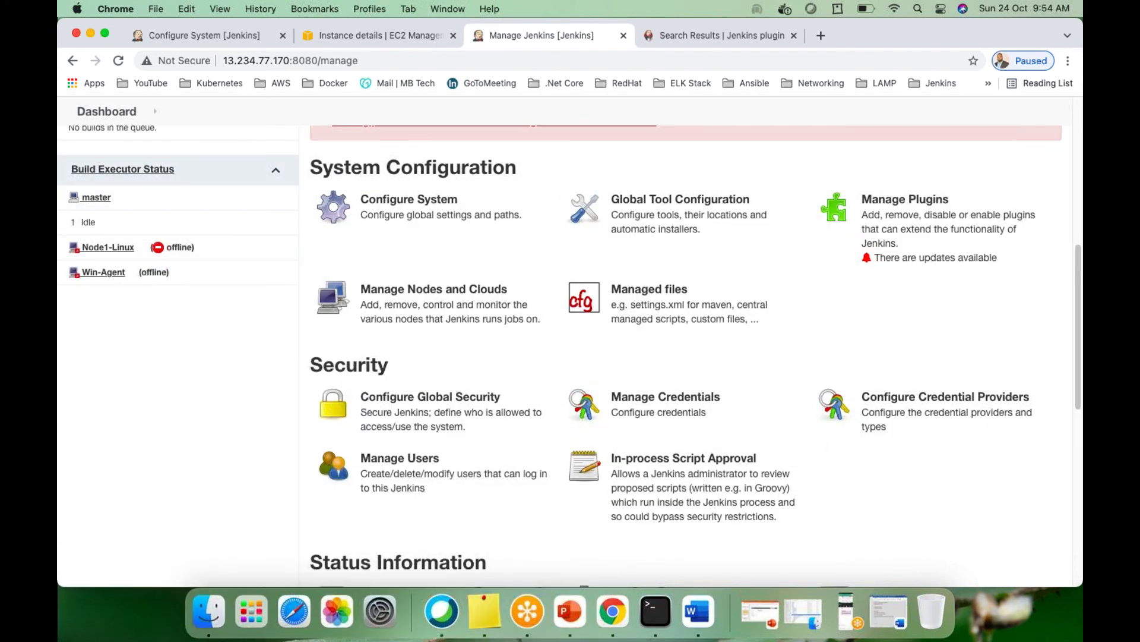
{"action": "scroll", "coordinate": [441, 377], "scroll_direction": "up", "scroll_amount": 2}
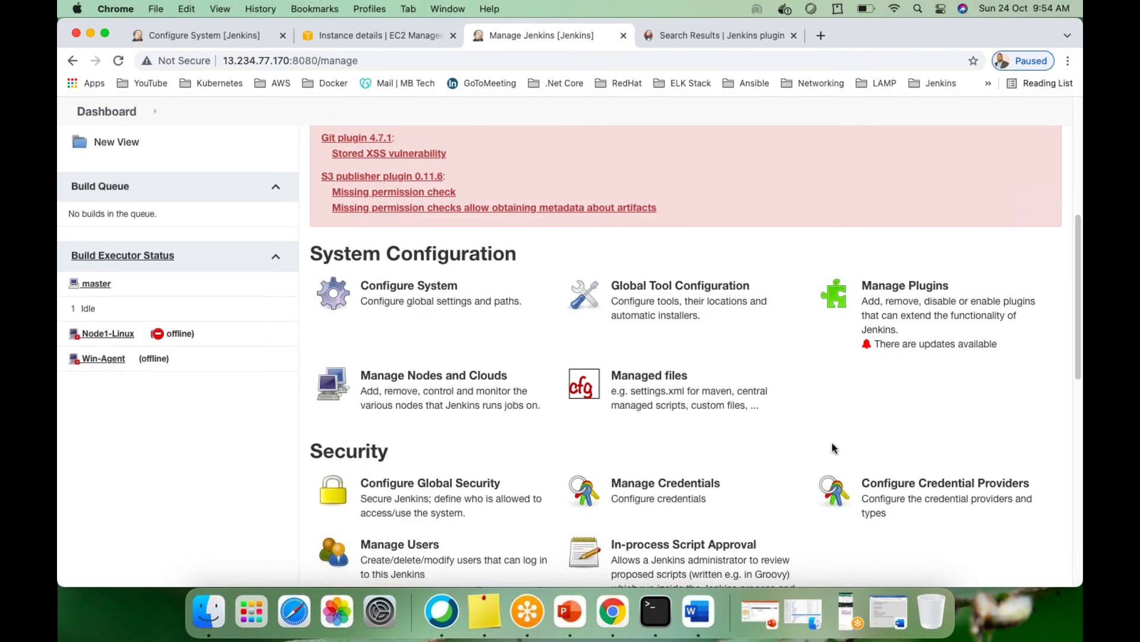
{"action": "scroll", "coordinate": [801, 444], "scroll_direction": "down", "scroll_amount": 3}
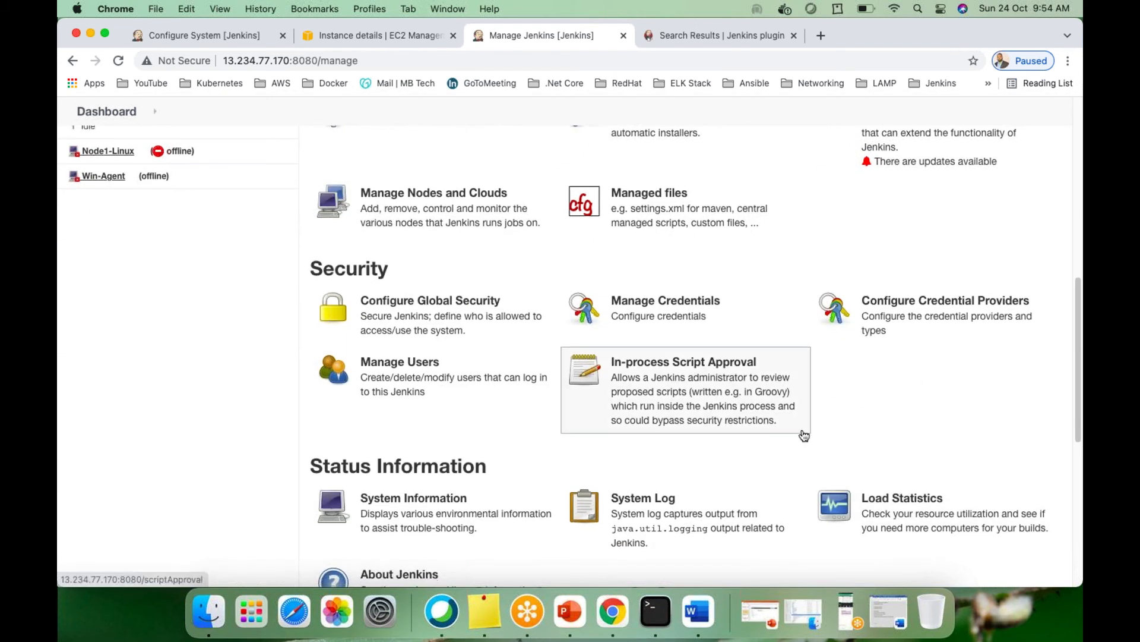
{"action": "scroll", "coordinate": [820, 481], "scroll_direction": "down", "scroll_amount": 1}
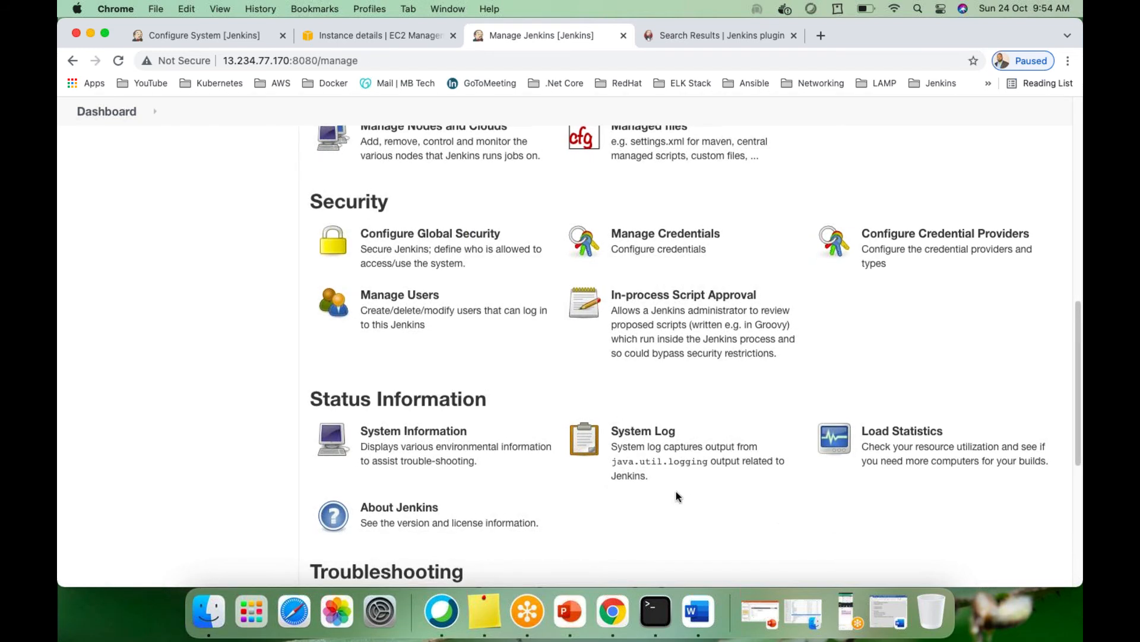
{"action": "scroll", "coordinate": [676, 490], "scroll_direction": "down", "scroll_amount": 4}
{"action": "scroll", "coordinate": [676, 490], "scroll_direction": "down", "scroll_amount": 2}
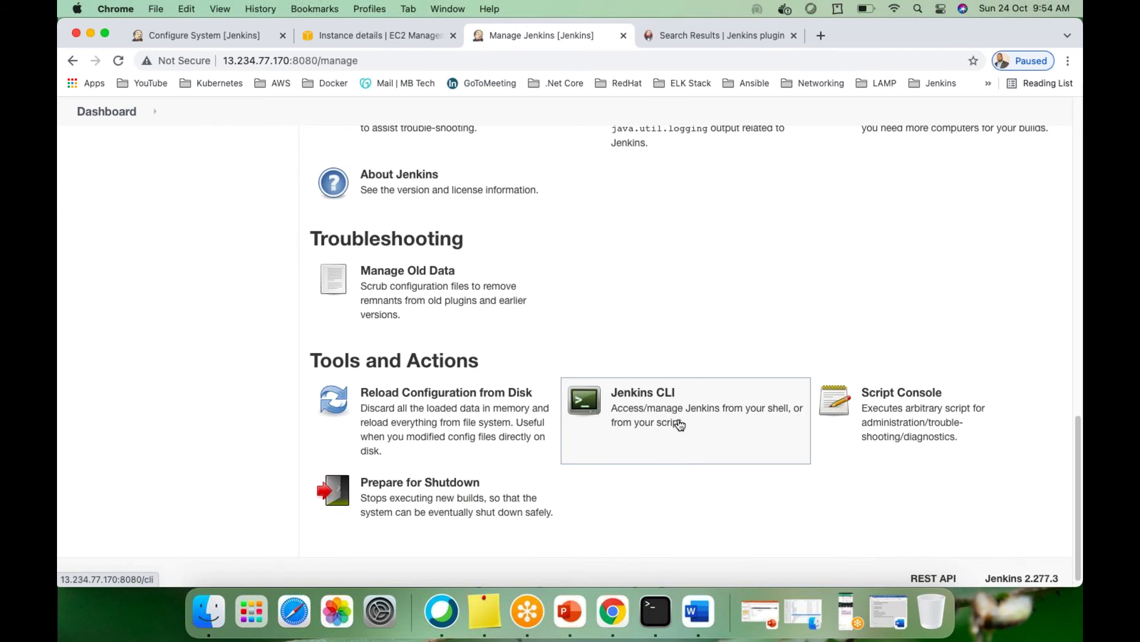
Open Jenkins CLI, scan the Available Commands list, and open the create-job command help
{"action": "left_click", "coordinate": [630, 424]}
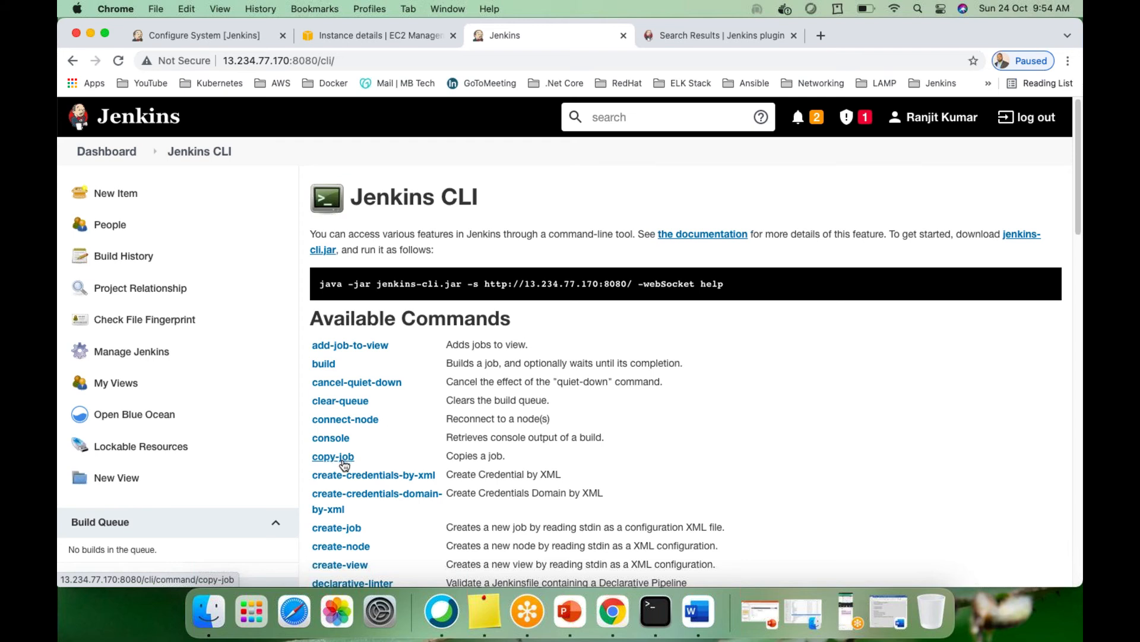
{"action": "scroll", "coordinate": [332, 462], "scroll_direction": "down", "scroll_amount": 5}
{"action": "scroll", "coordinate": [418, 483], "scroll_direction": "up", "scroll_amount": 2}
{"action": "scroll", "coordinate": [511, 430], "scroll_direction": "up", "scroll_amount": 3}
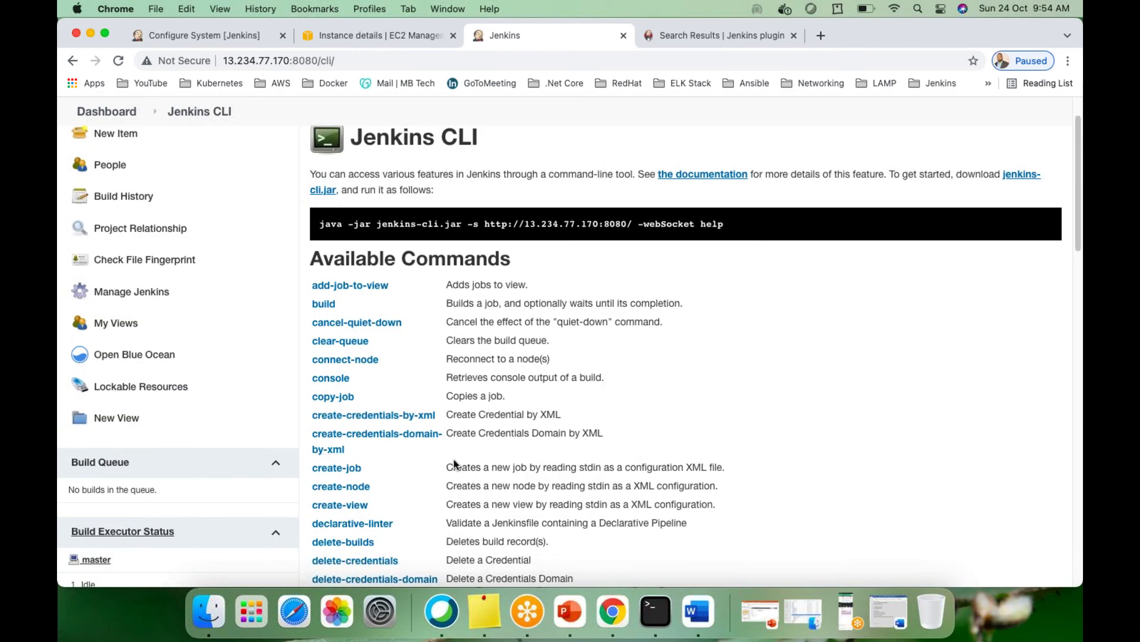
{"action": "left_click", "coordinate": [326, 468]}
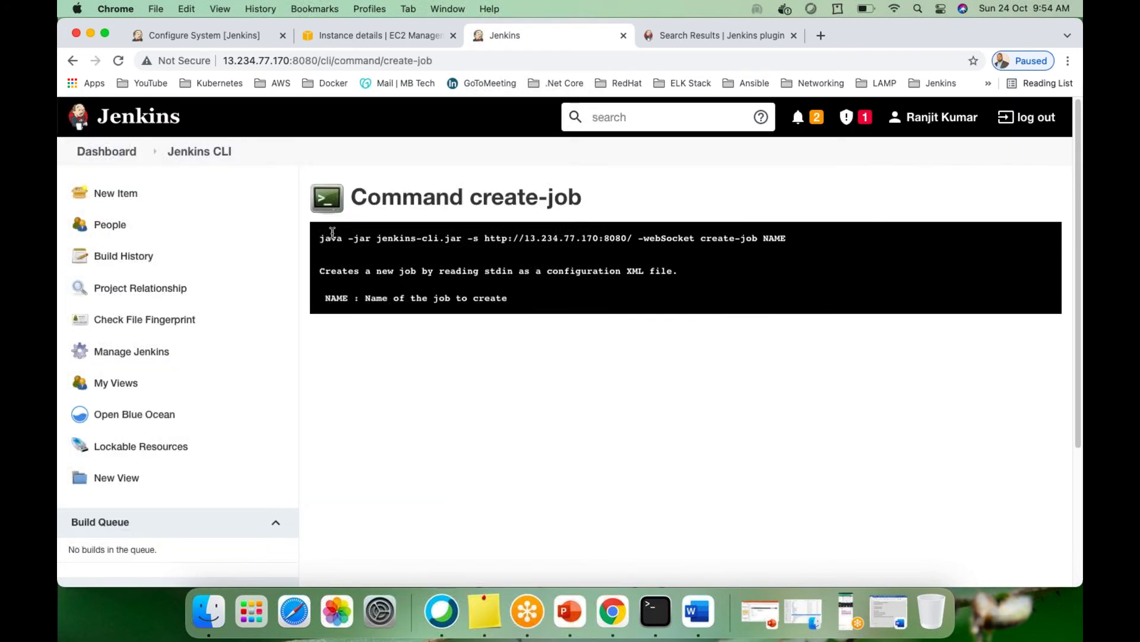
Highlight NAME and 'XML file' in the create-job usage, finishing with the whole usage block selected
{"action": "left_click_drag", "start_coordinate": [321, 237], "coordinate": [697, 282]}
{"action": "left_click", "coordinate": [742, 244]}
{"action": "double_click", "coordinate": [772, 238]}
{"action": "left_click_drag", "start_coordinate": [627, 271], "coordinate": [674, 271]}
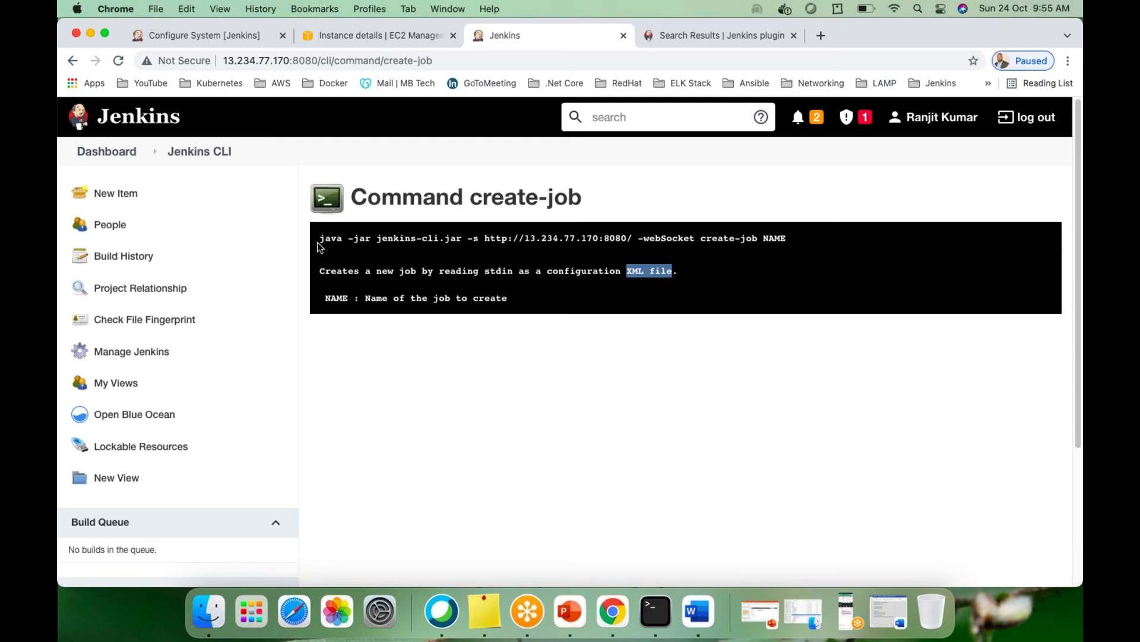
{"action": "left_click_drag", "start_coordinate": [319, 238], "coordinate": [789, 240]}
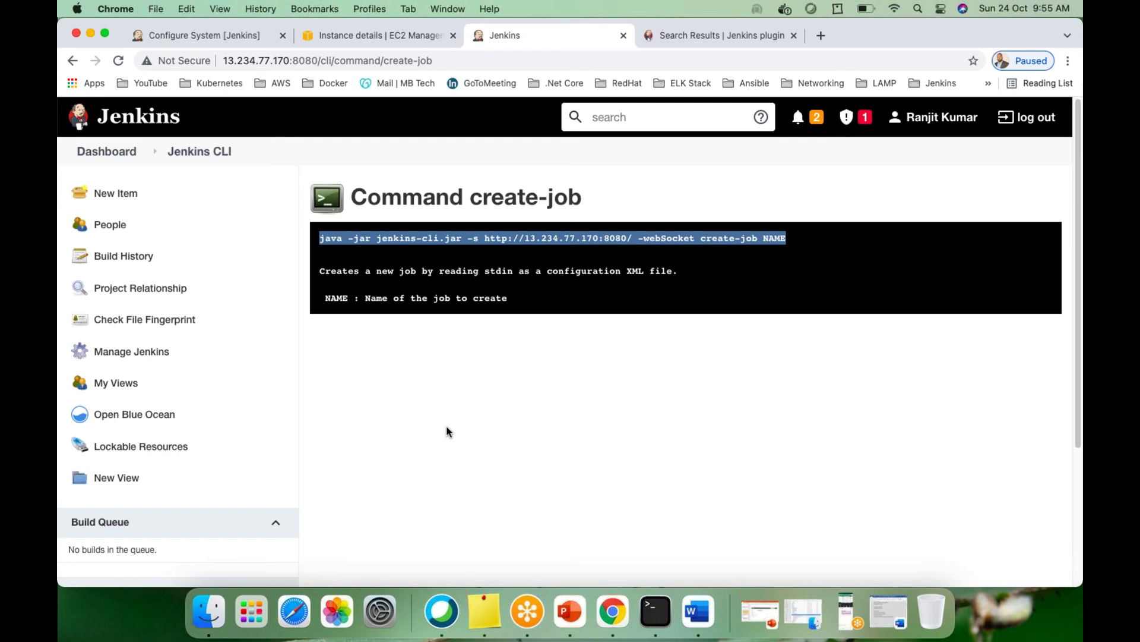
{"action": "left_click", "coordinate": [500, 300]}
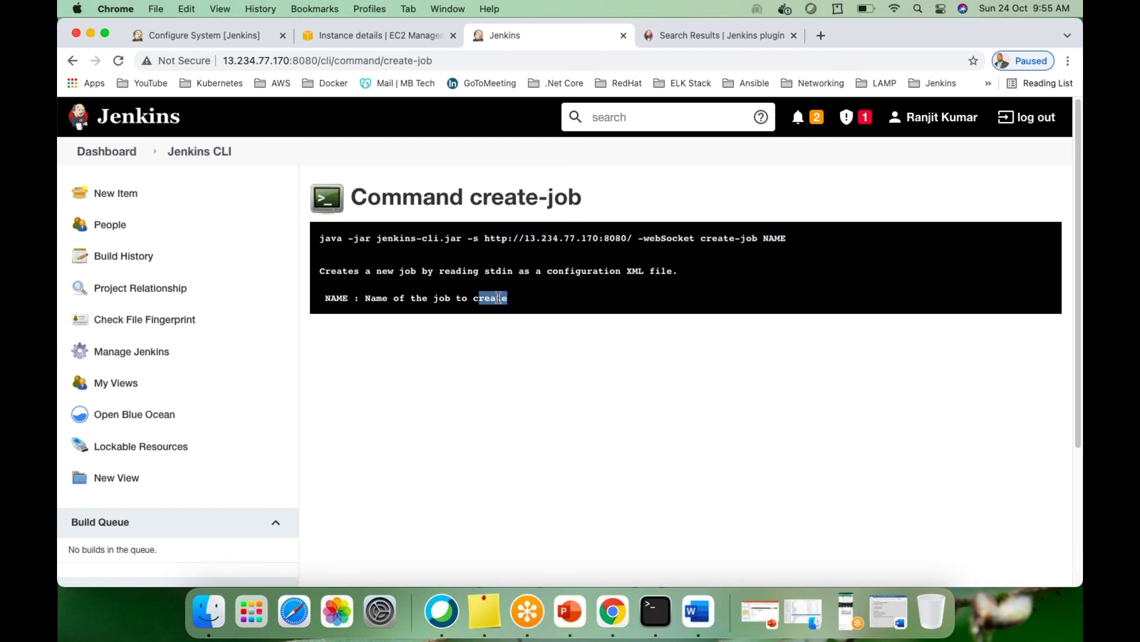
{"action": "left_click_drag", "start_coordinate": [500, 300], "coordinate": [319, 236]}
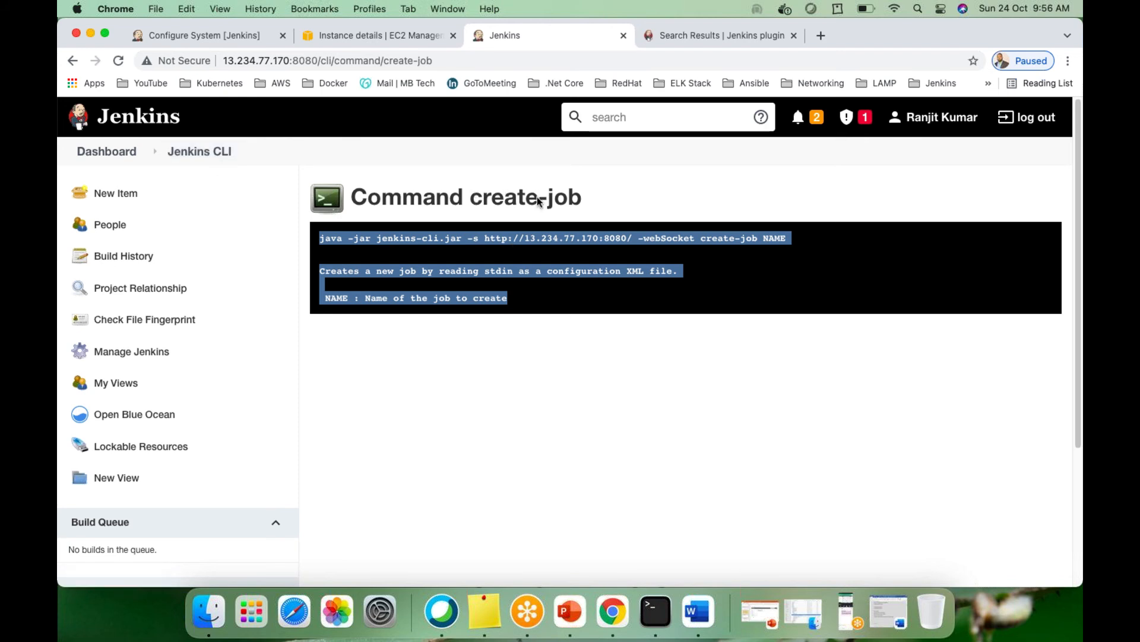
Go back to the Jenkins CLI command list and open the clear-queue command help
{"action": "left_click", "coordinate": [208, 153]}
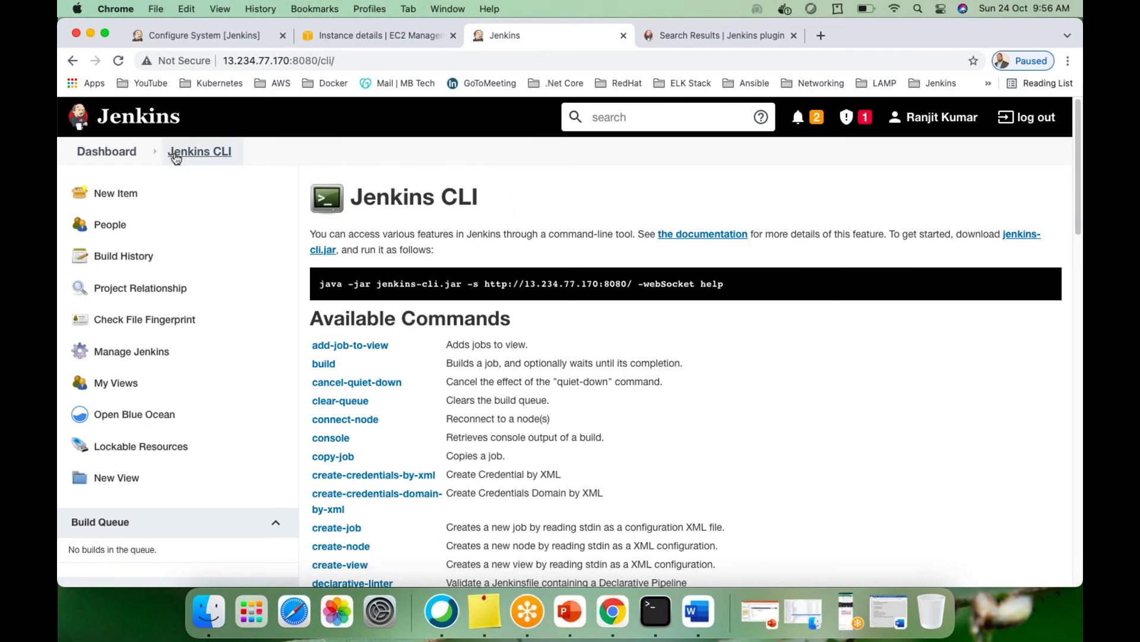
{"action": "scroll", "coordinate": [537, 405], "scroll_direction": "down", "scroll_amount": 3}
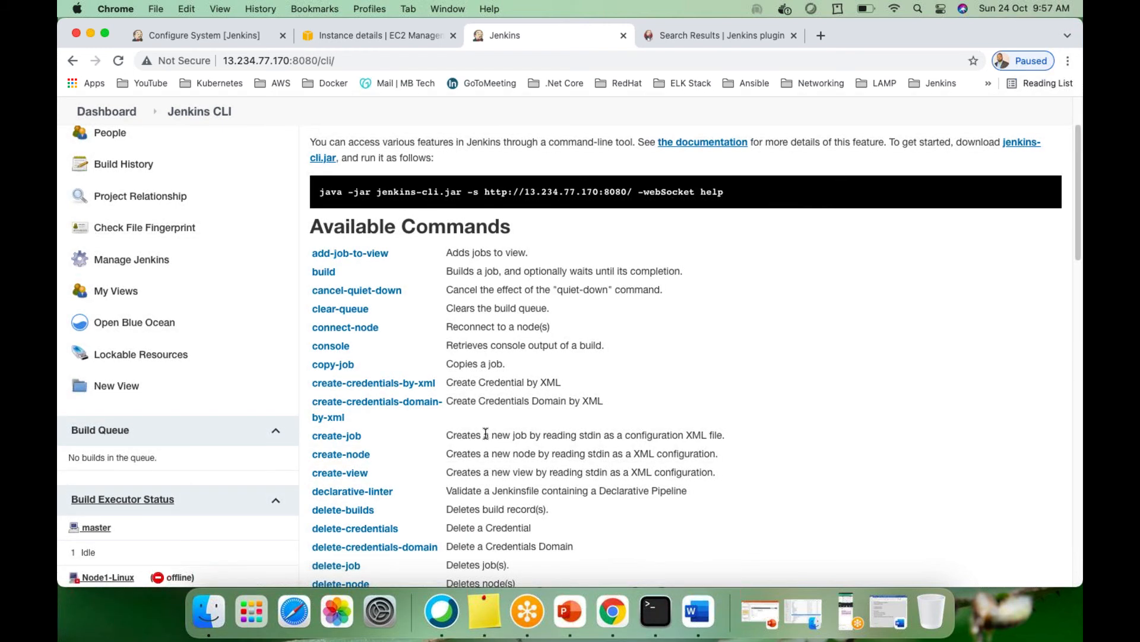
{"action": "scroll", "coordinate": [449, 445], "scroll_direction": "down", "scroll_amount": 1}
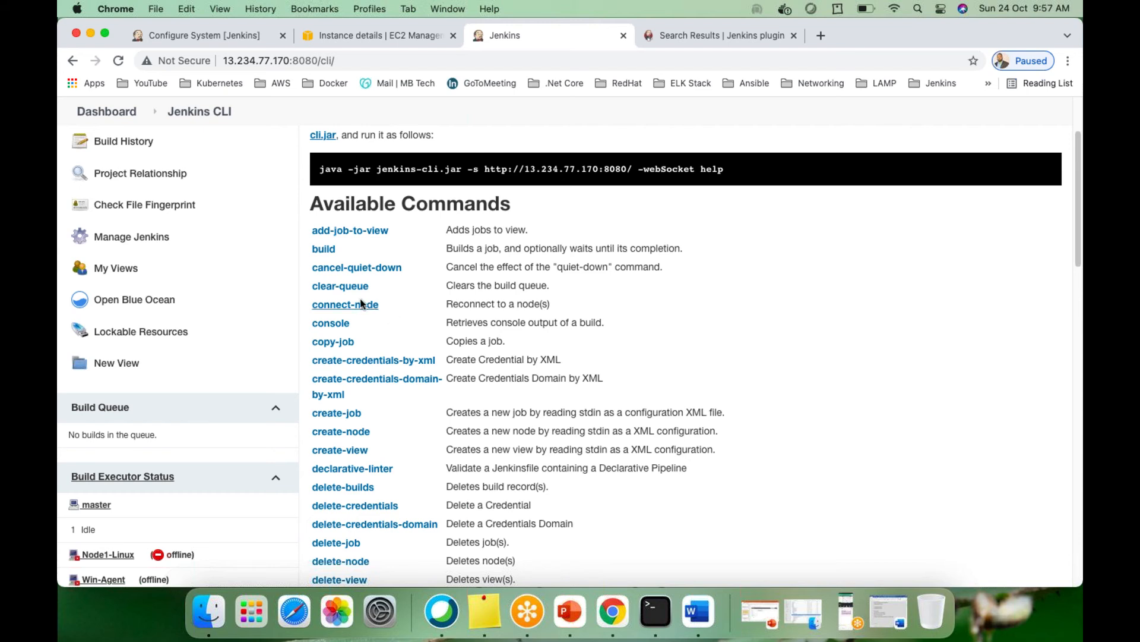
{"action": "left_click", "coordinate": [324, 290]}
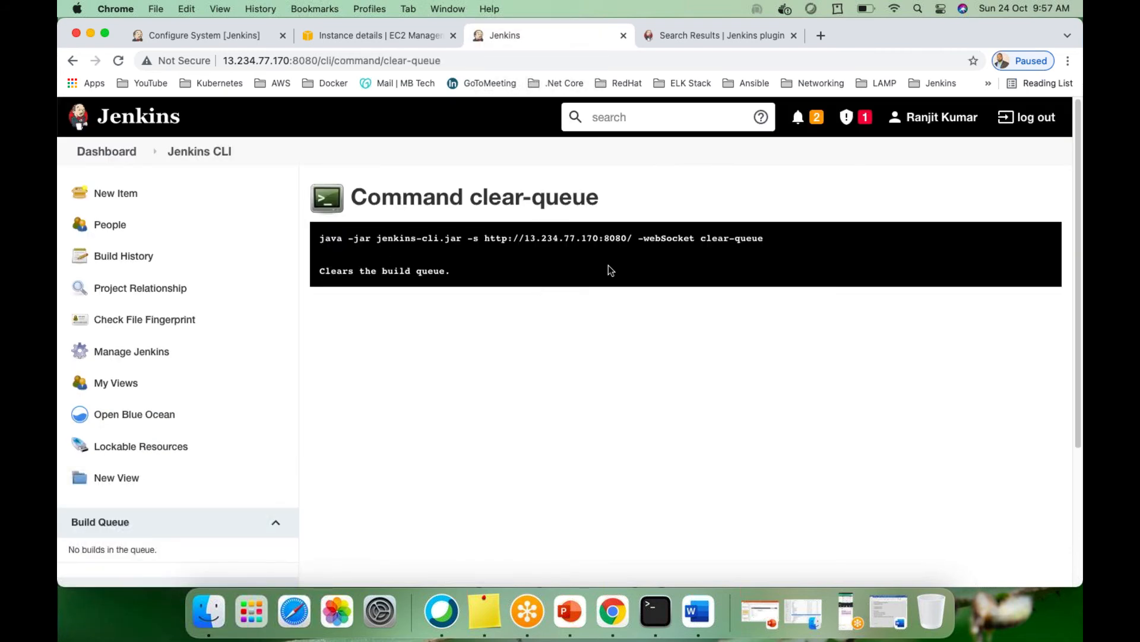
Select the clear-queue command line, then return to the Jenkins CLI command list
{"action": "left_click_drag", "start_coordinate": [764, 238], "coordinate": [319, 238]}
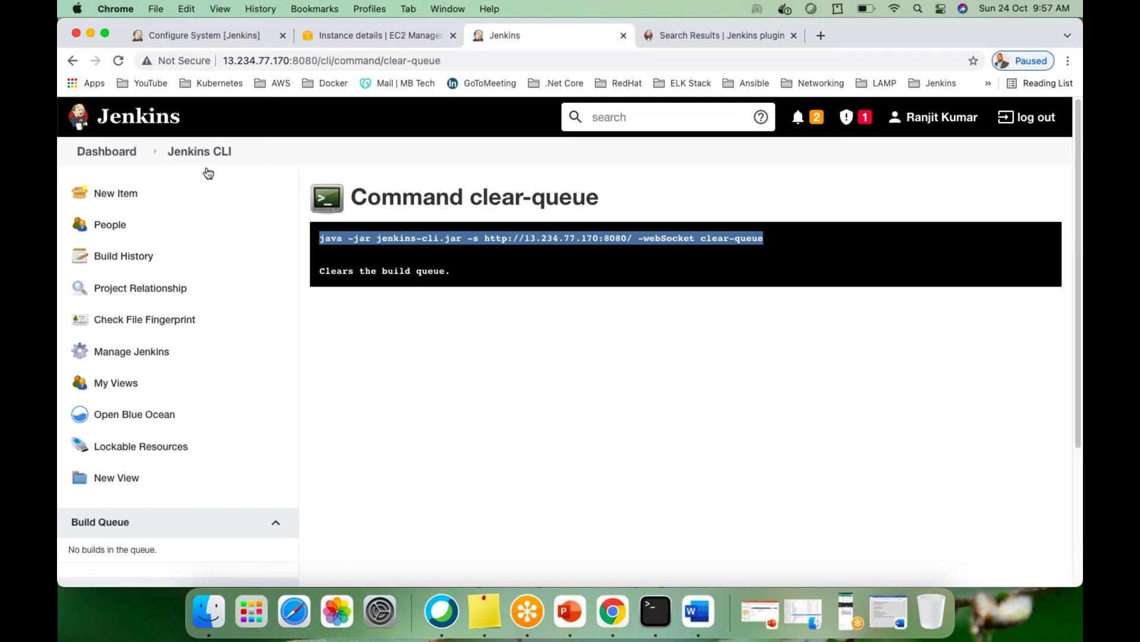
{"action": "left_click", "coordinate": [188, 152]}
{"action": "scroll", "coordinate": [333, 324], "scroll_direction": "down", "scroll_amount": 3}
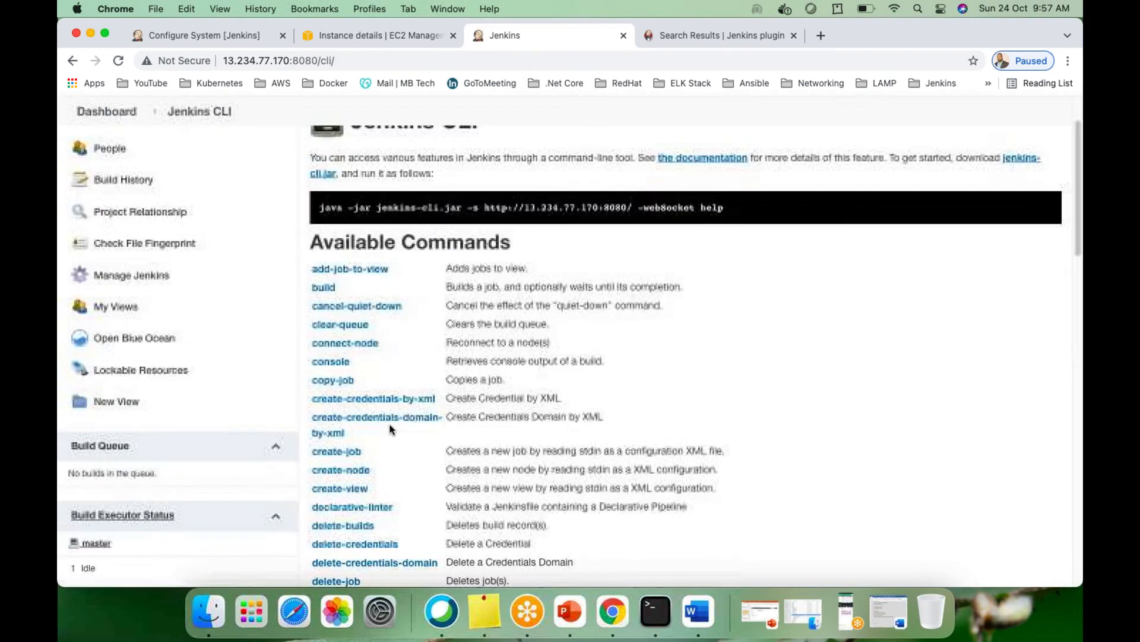
{"action": "scroll", "coordinate": [334, 348], "scroll_direction": "down", "scroll_amount": 1}
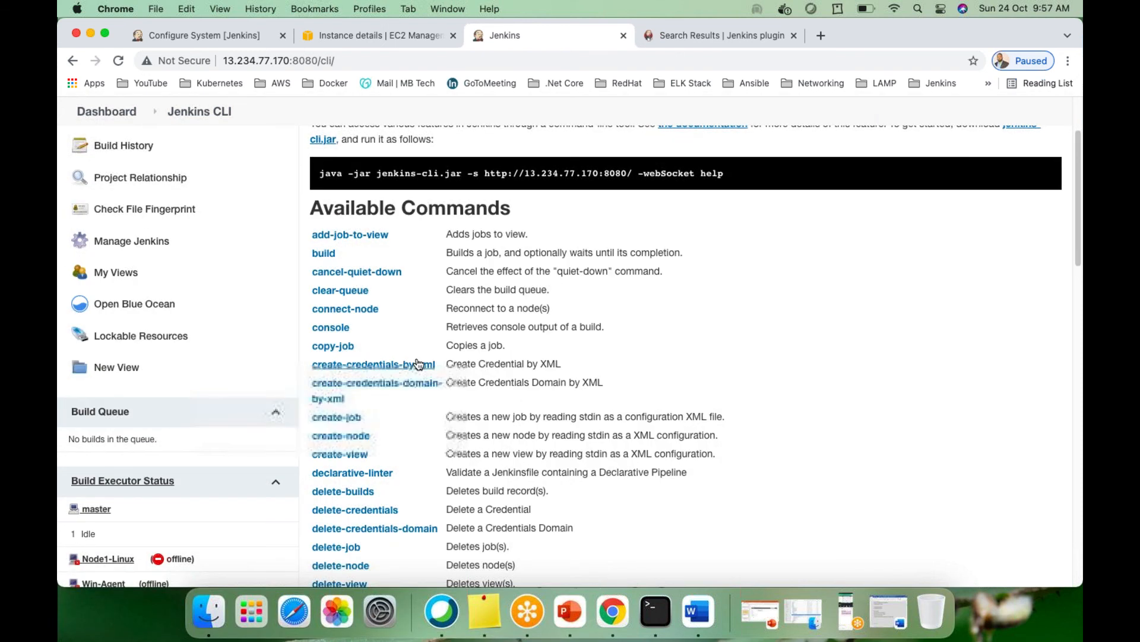
{"action": "scroll", "coordinate": [334, 347], "scroll_direction": "down", "scroll_amount": 5}
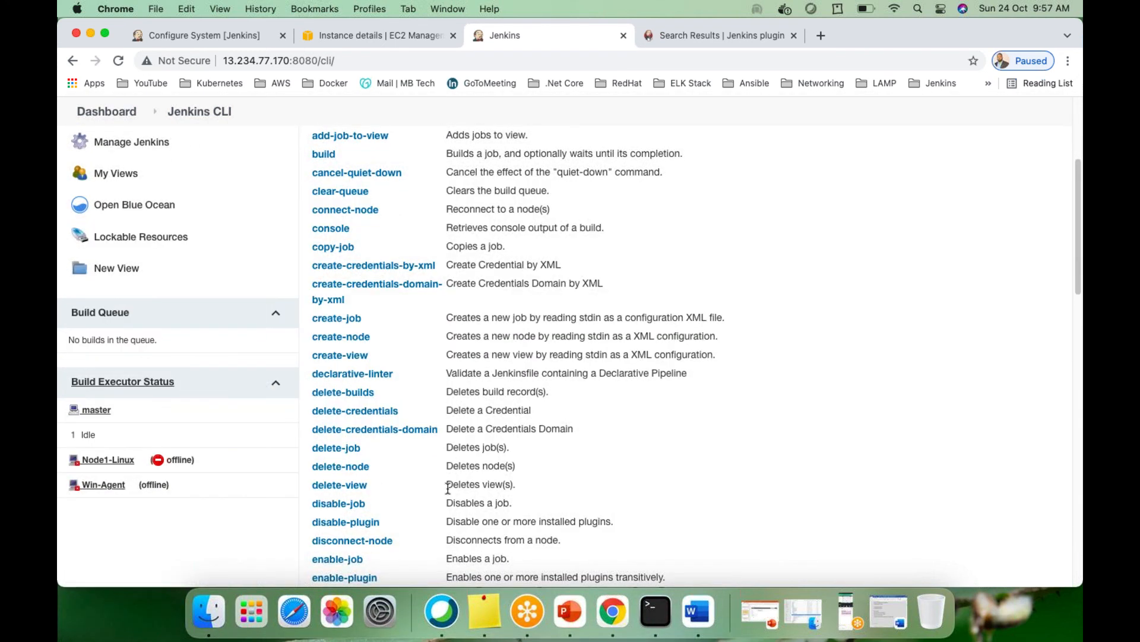
{"action": "scroll", "coordinate": [331, 416], "scroll_direction": "down", "scroll_amount": 1}
{"action": "scroll", "coordinate": [326, 449], "scroll_direction": "down", "scroll_amount": 4}
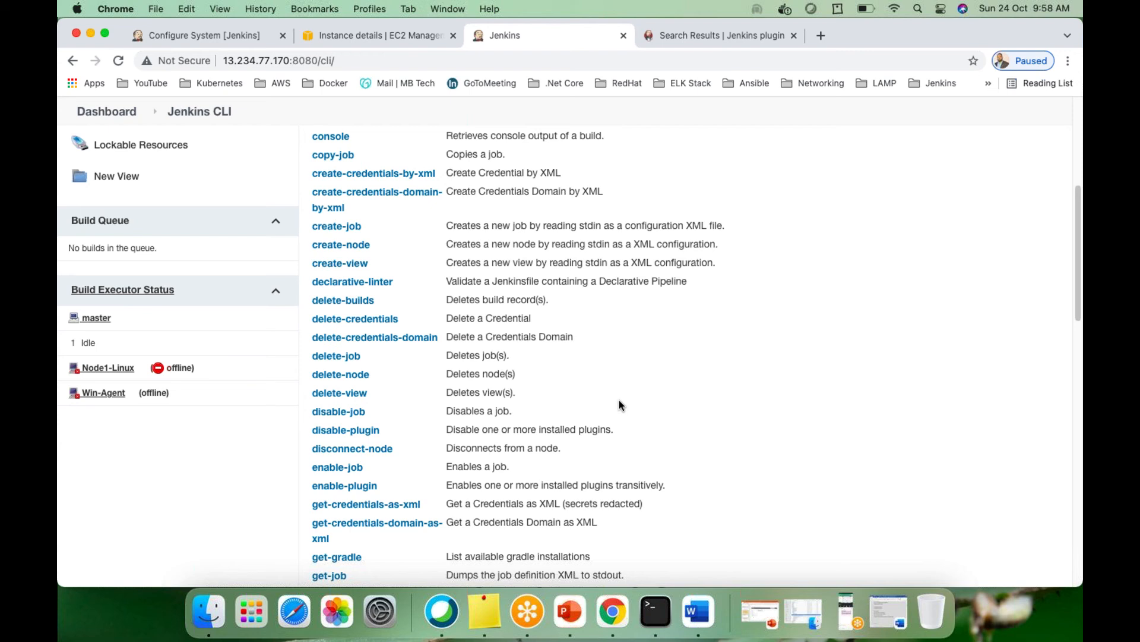
{"action": "scroll", "coordinate": [444, 437], "scroll_direction": "down", "scroll_amount": 5}
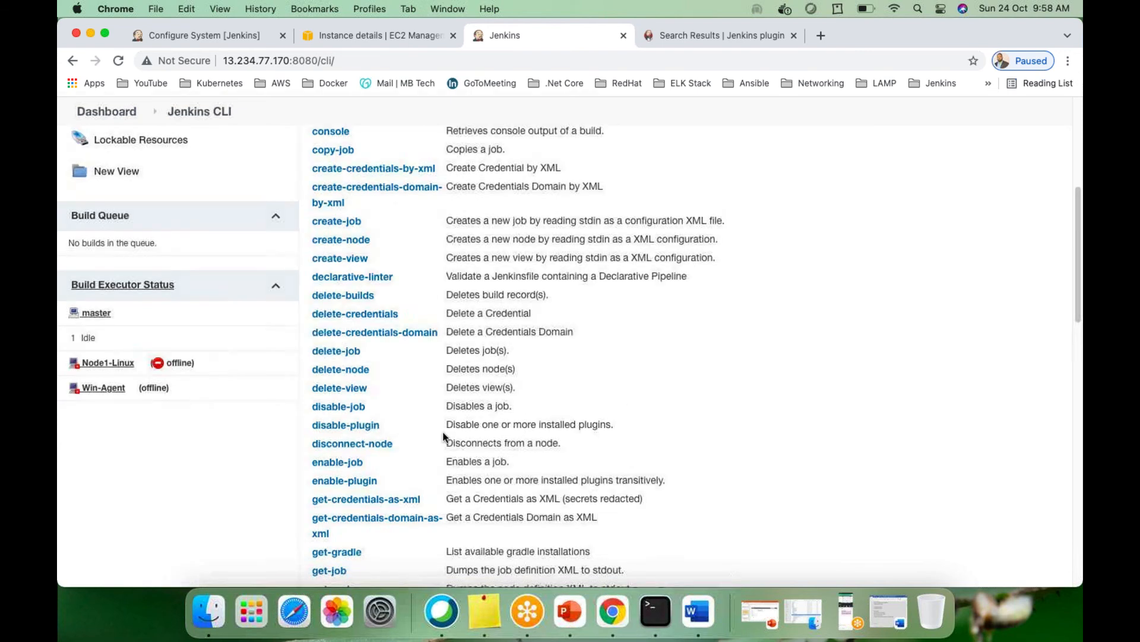
{"action": "scroll", "coordinate": [440, 461], "scroll_direction": "down", "scroll_amount": 10}
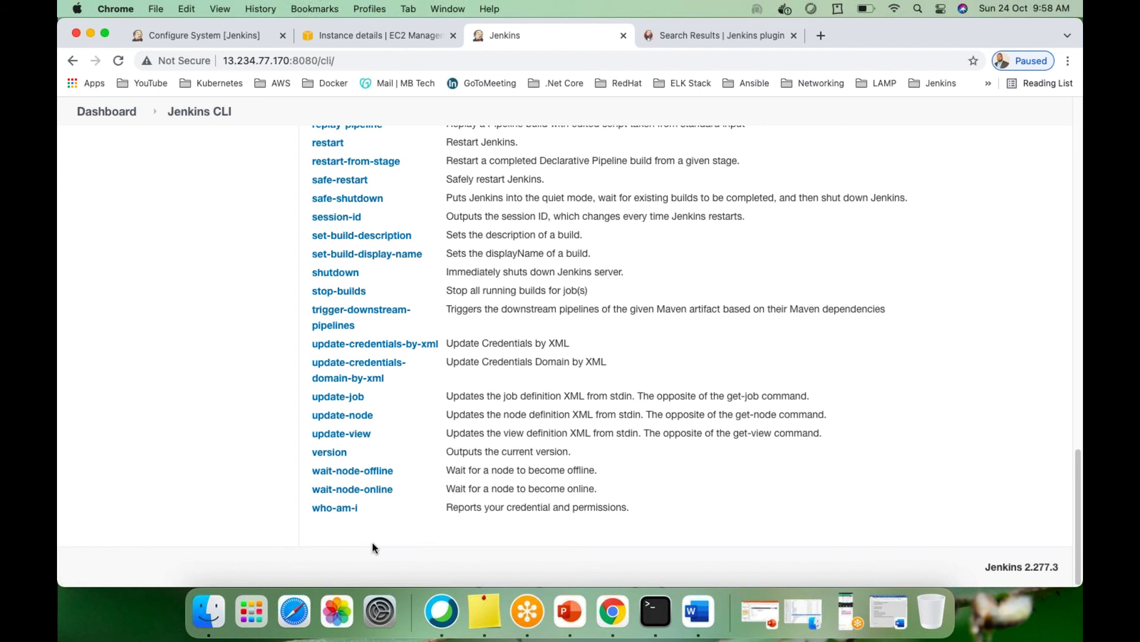
{"action": "scroll", "coordinate": [373, 542], "scroll_direction": "up", "scroll_amount": 15}
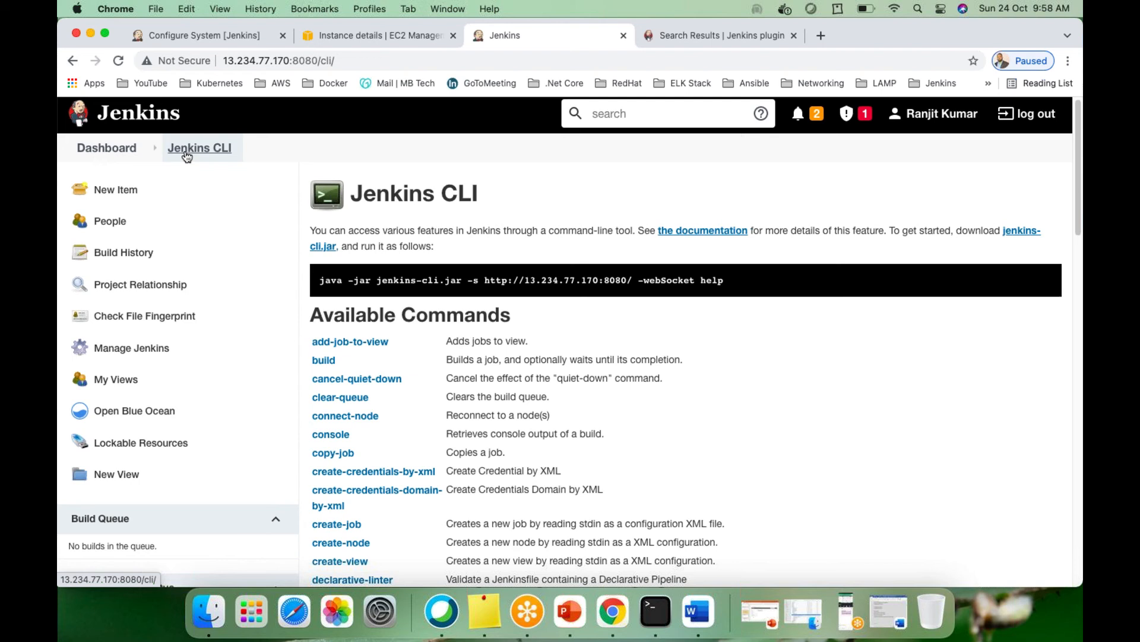
Scroll Manage Jenkins down to Tools and Actions, then return via the Dashboard breadcrumb to the job list
{"action": "left_click", "coordinate": [111, 151]}
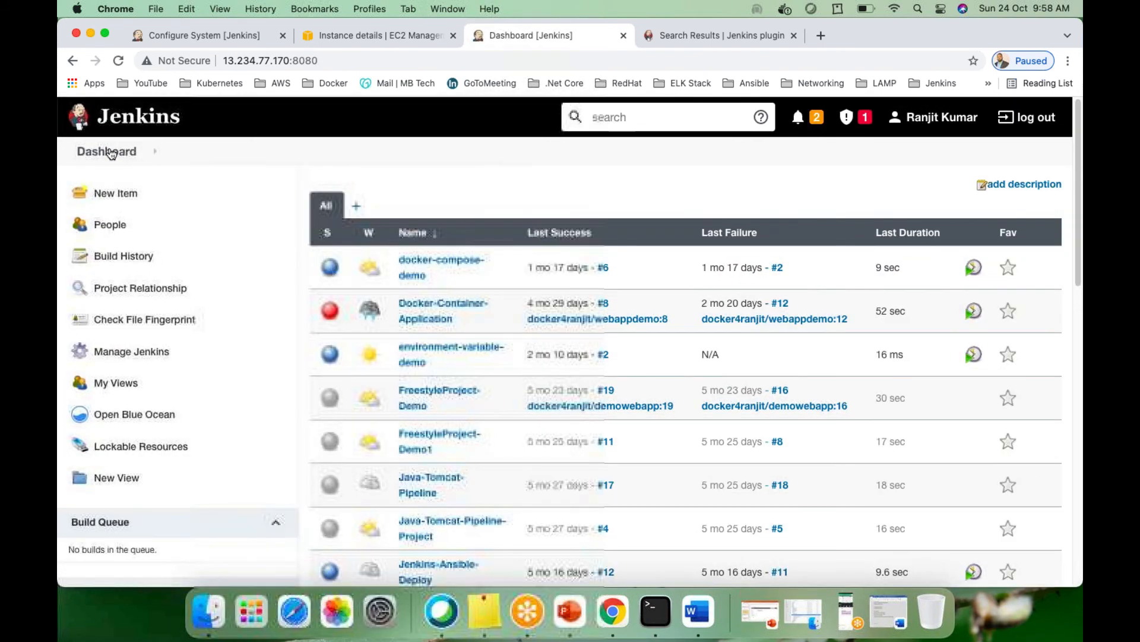
{"action": "left_click", "coordinate": [122, 356]}
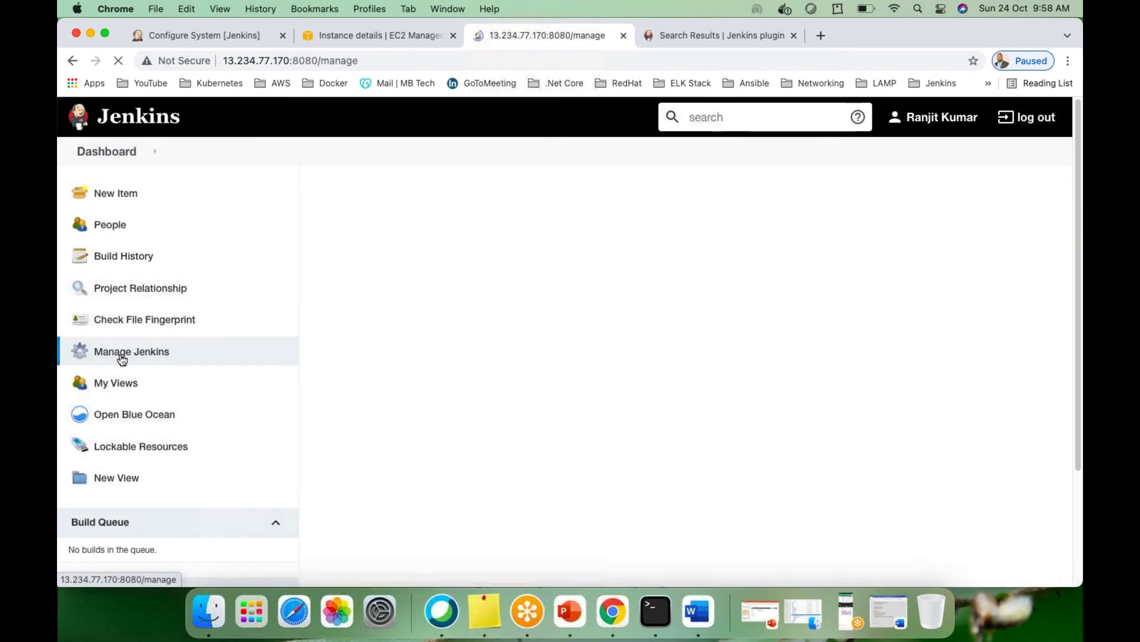
{"action": "scroll", "coordinate": [552, 490], "scroll_direction": "down", "scroll_amount": 10}
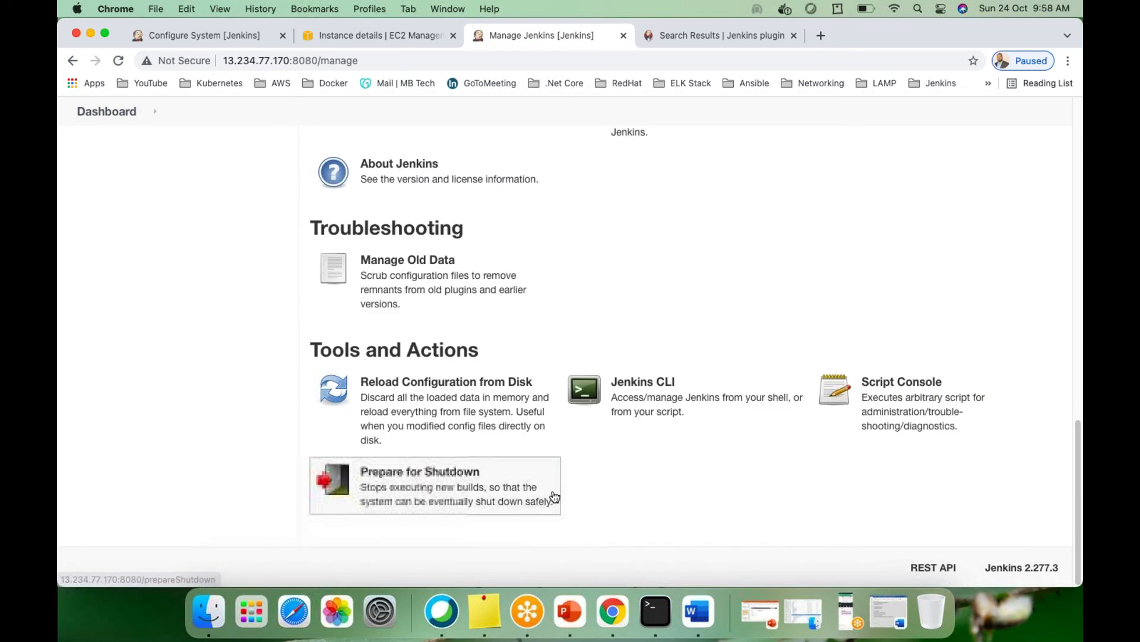
{"action": "scroll", "coordinate": [717, 493], "scroll_direction": "up", "scroll_amount": 3}
{"action": "scroll", "coordinate": [582, 418], "scroll_direction": "down", "scroll_amount": 3}
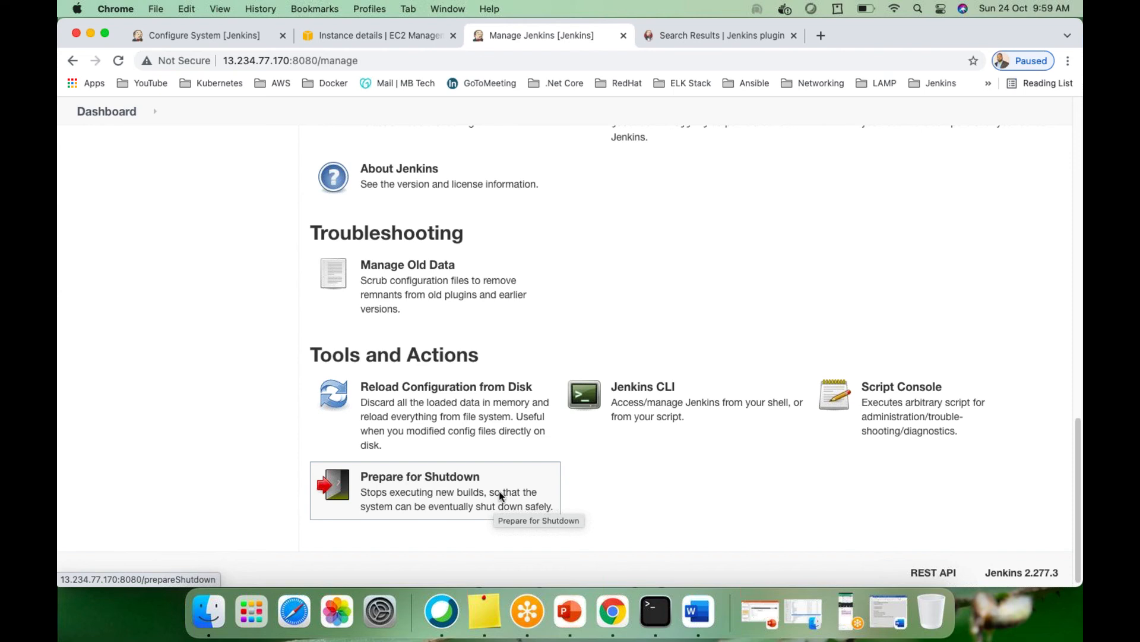
{"action": "scroll", "coordinate": [622, 466], "scroll_direction": "down", "scroll_amount": 1}
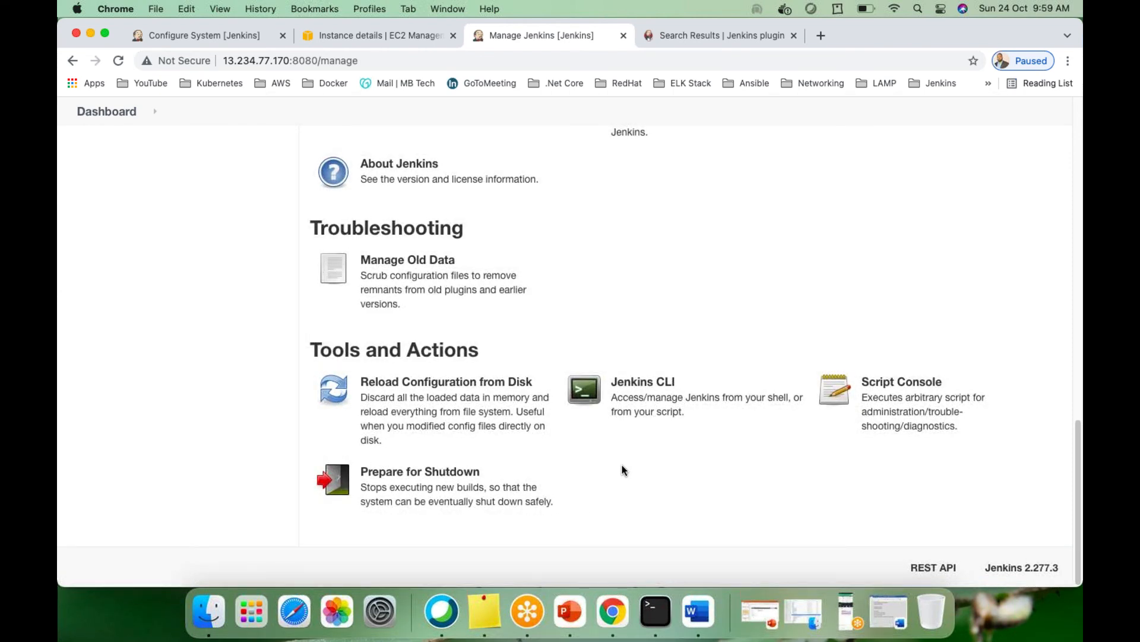
{"action": "scroll", "coordinate": [606, 467], "scroll_direction": "up", "scroll_amount": 15}
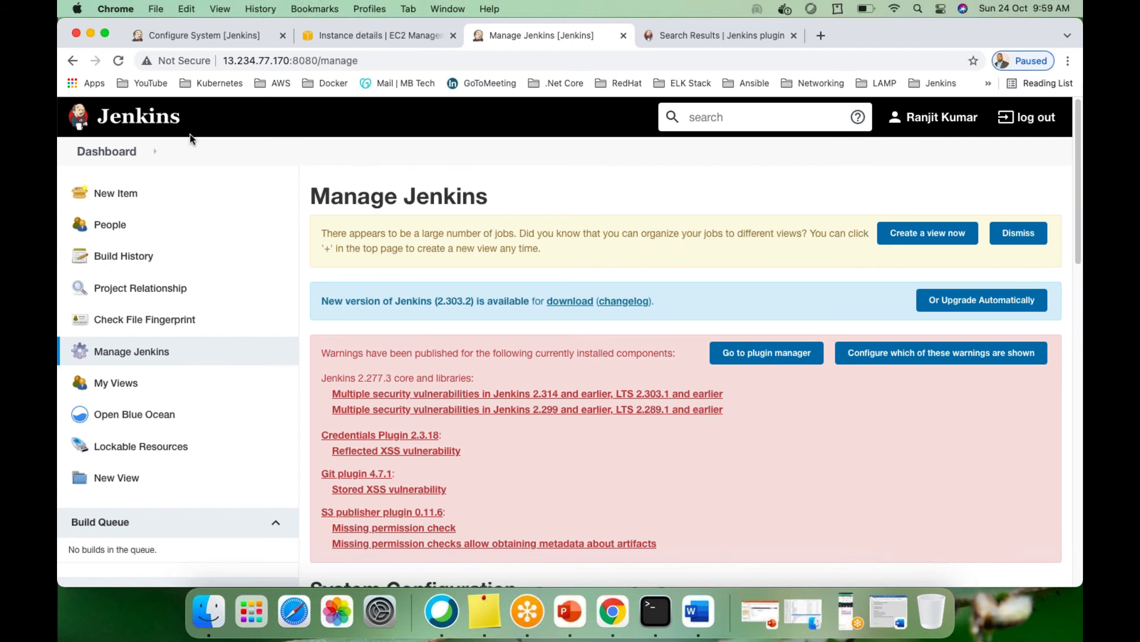
{"action": "left_click", "coordinate": [107, 156]}
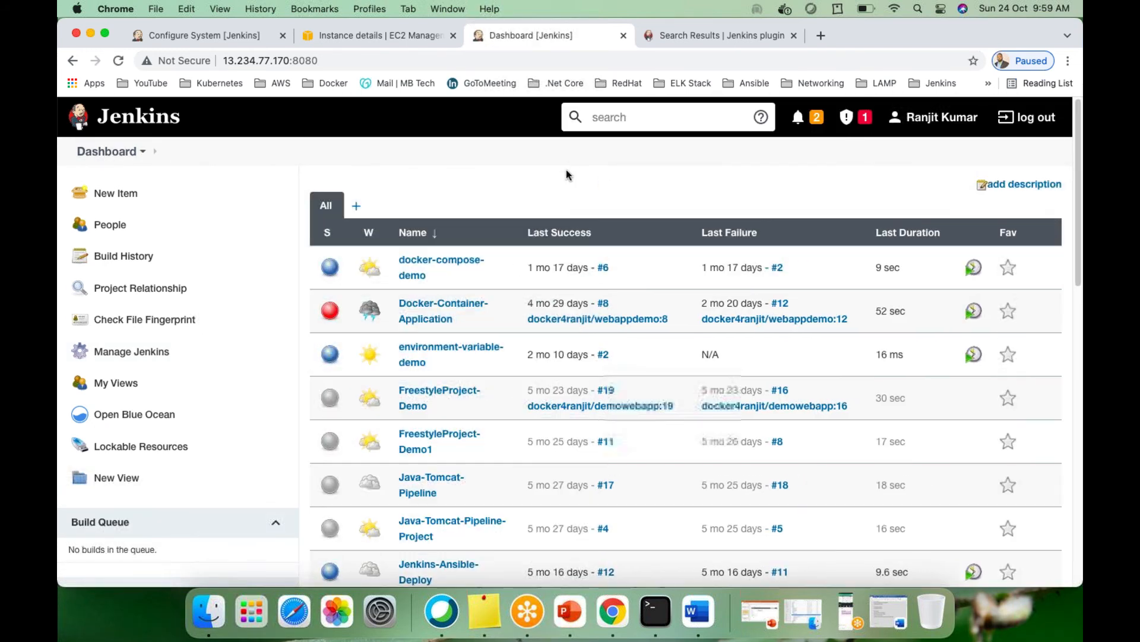
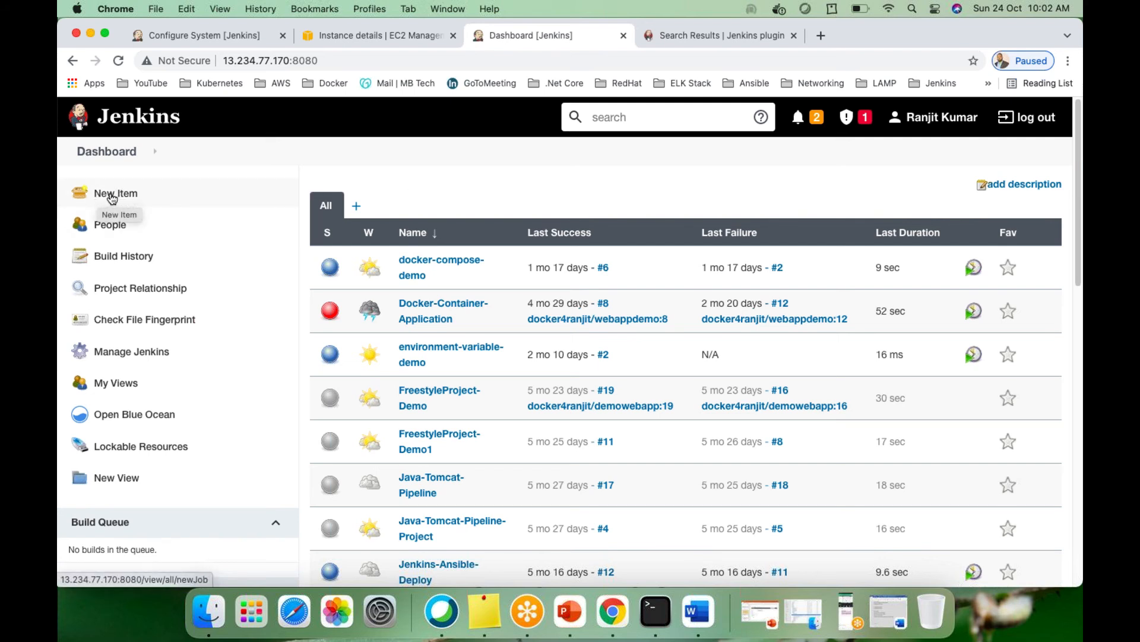
Start a New Item and browse the available project types such as Freestyle, Maven and Pipeline
{"action": "left_click", "coordinate": [111, 198]}
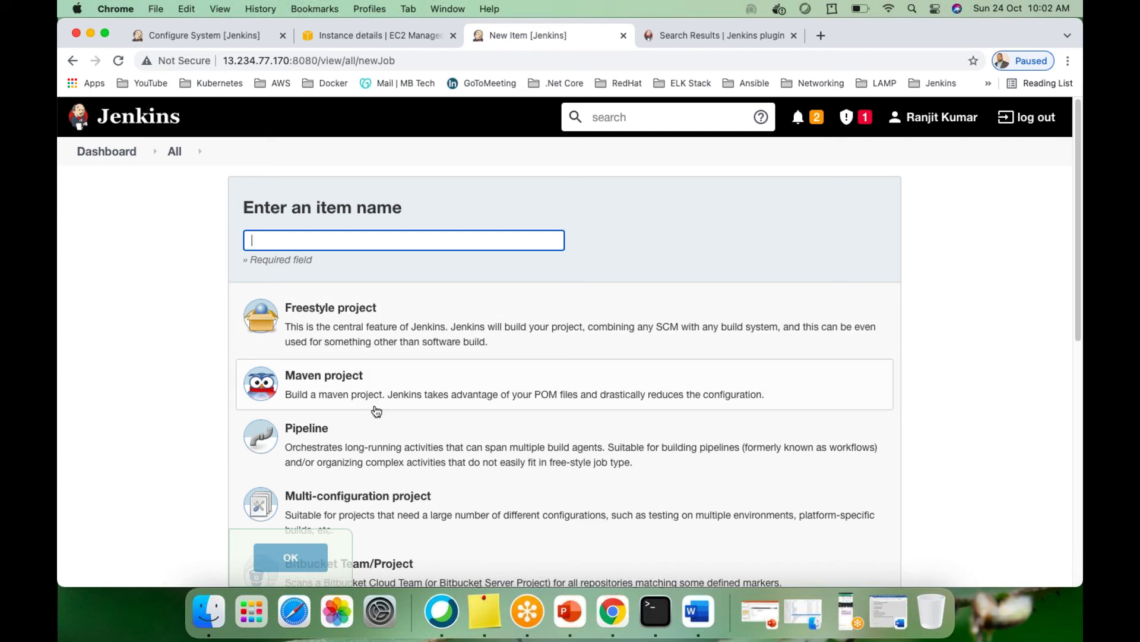
{"action": "scroll", "coordinate": [357, 416], "scroll_direction": "down", "scroll_amount": 1}
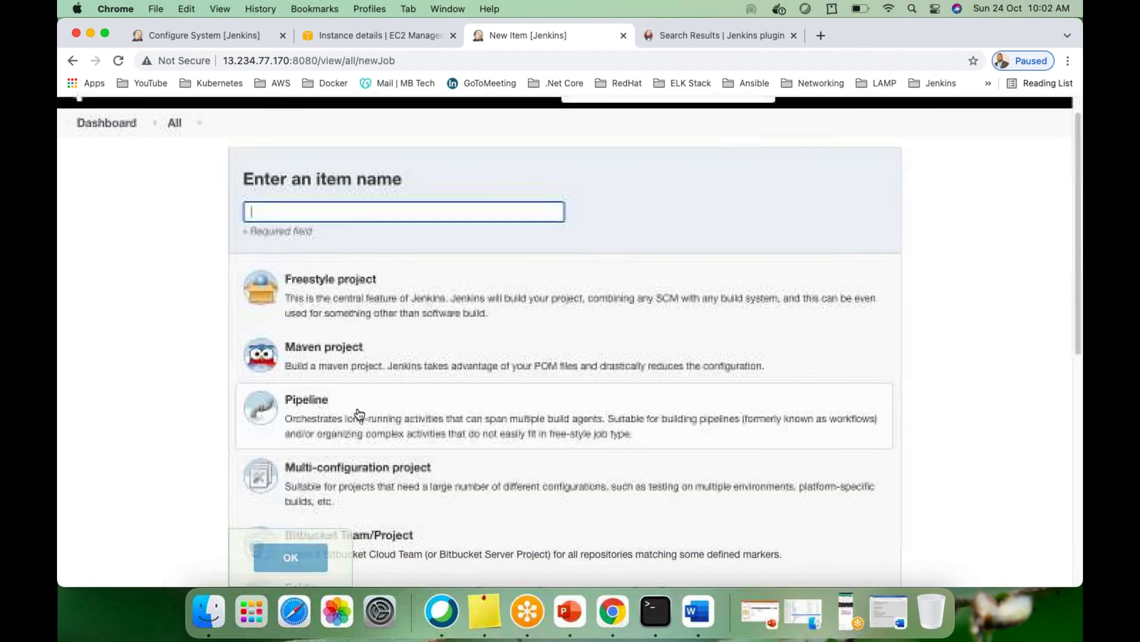
{"action": "scroll", "coordinate": [359, 413], "scroll_direction": "down", "scroll_amount": 10}
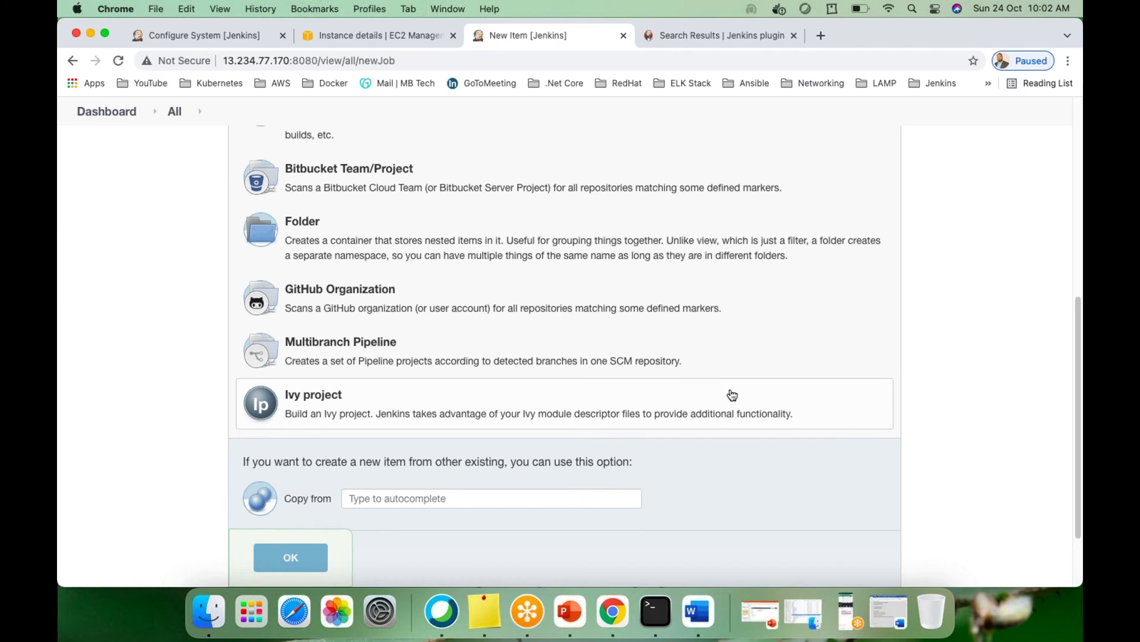
{"action": "scroll", "coordinate": [731, 395], "scroll_direction": "up", "scroll_amount": 10}
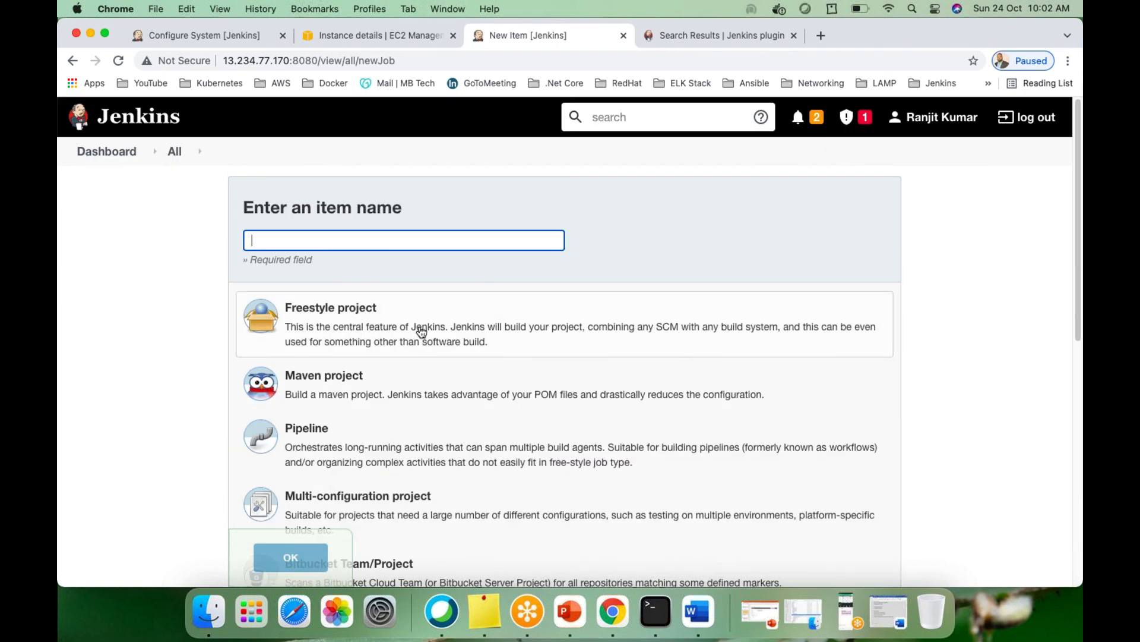
{"action": "scroll", "coordinate": [359, 457], "scroll_direction": "down", "scroll_amount": 8}
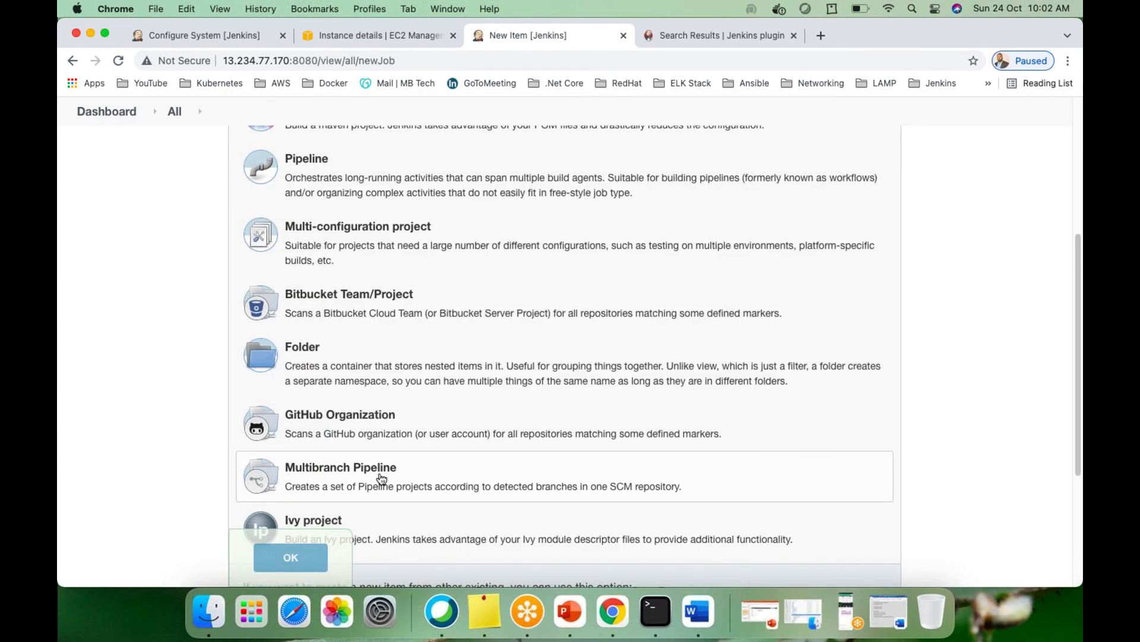
{"action": "scroll", "coordinate": [382, 479], "scroll_direction": "up", "scroll_amount": 9}
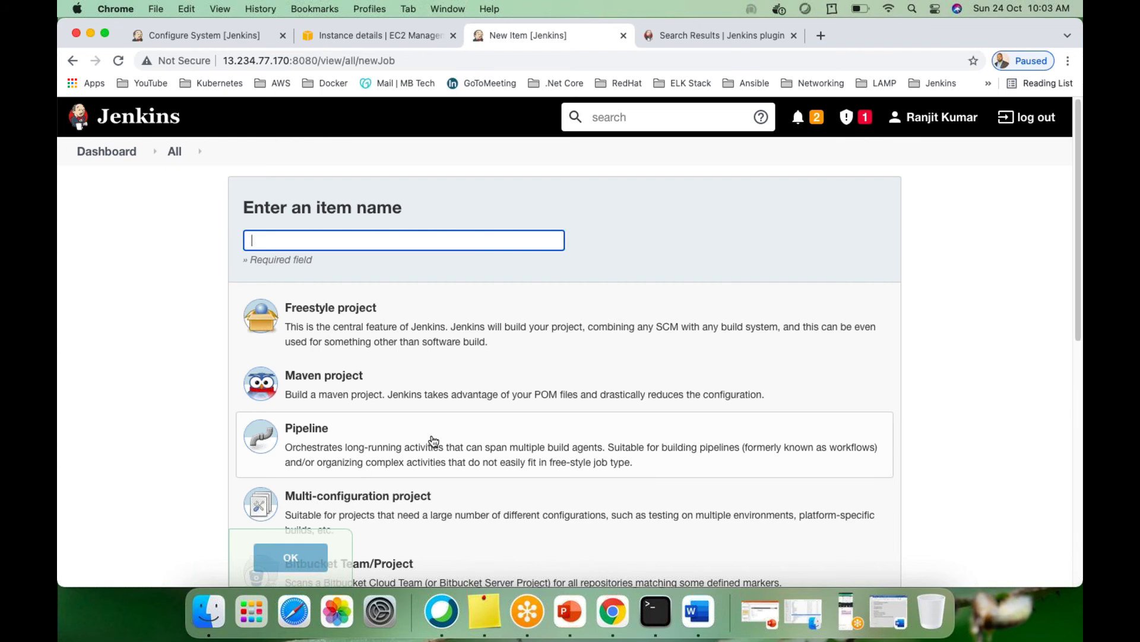
{"action": "scroll", "coordinate": [433, 442], "scroll_direction": "down", "scroll_amount": 5}
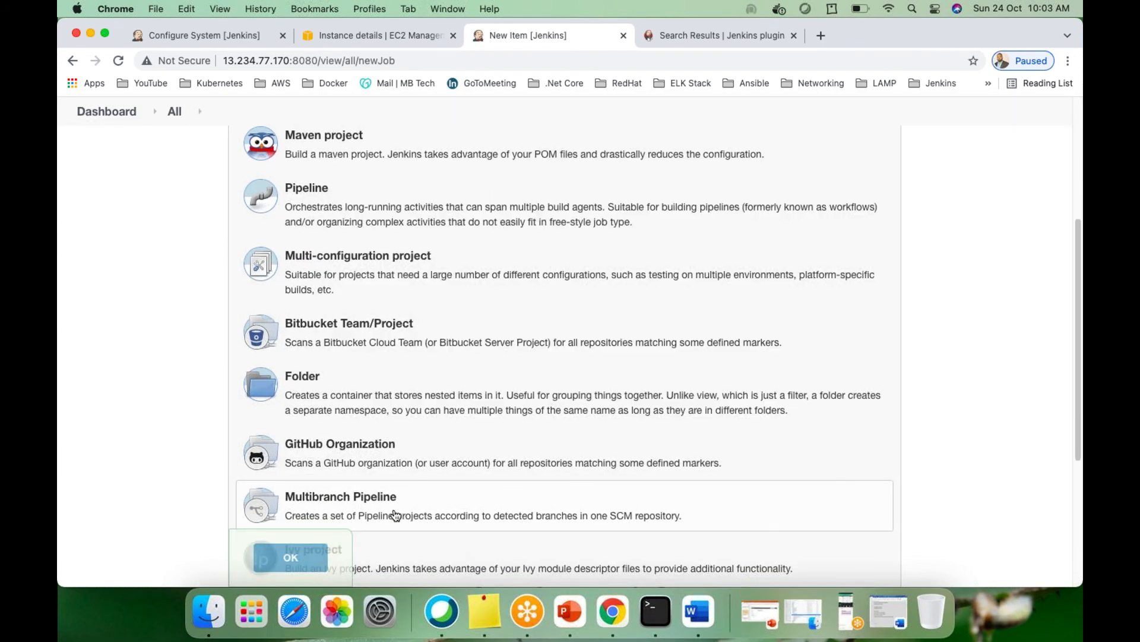
{"action": "scroll", "coordinate": [396, 515], "scroll_direction": "up", "scroll_amount": 4}
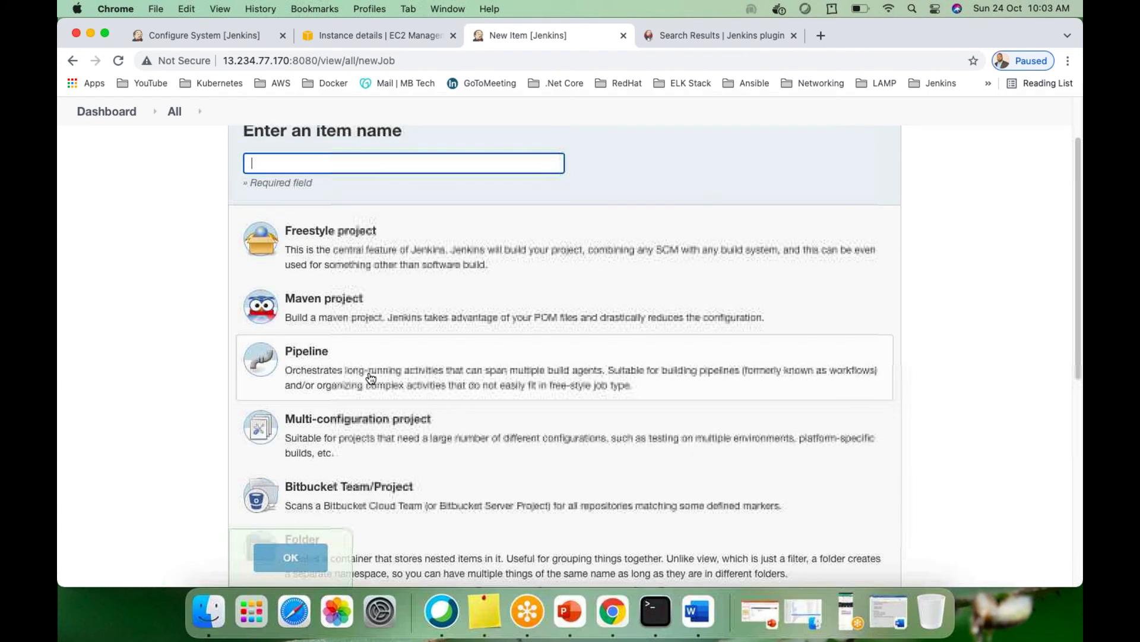
{"action": "scroll", "coordinate": [381, 380], "scroll_direction": "down", "scroll_amount": 10}
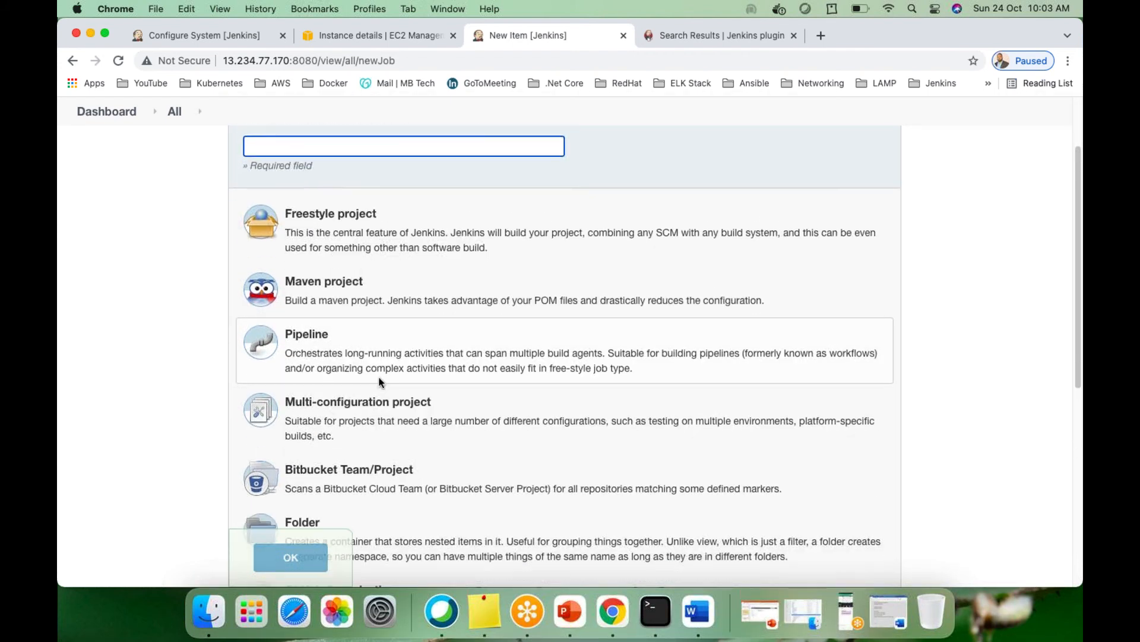
{"action": "scroll", "coordinate": [366, 289], "scroll_direction": "up", "scroll_amount": 7}
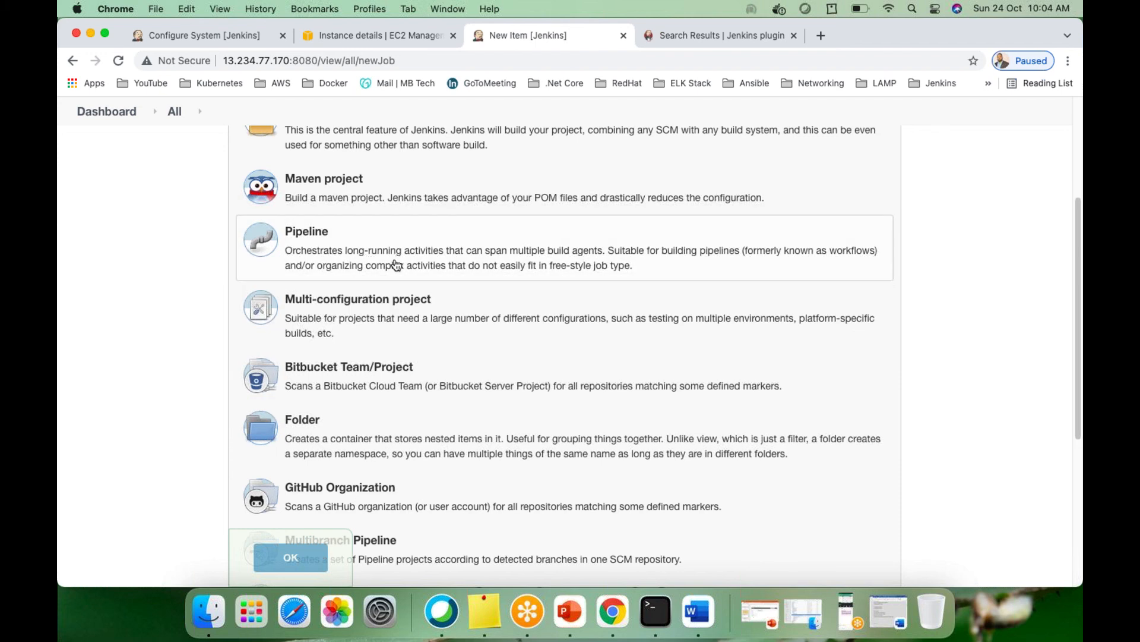
{"action": "scroll", "coordinate": [392, 280], "scroll_direction": "up", "scroll_amount": 3}
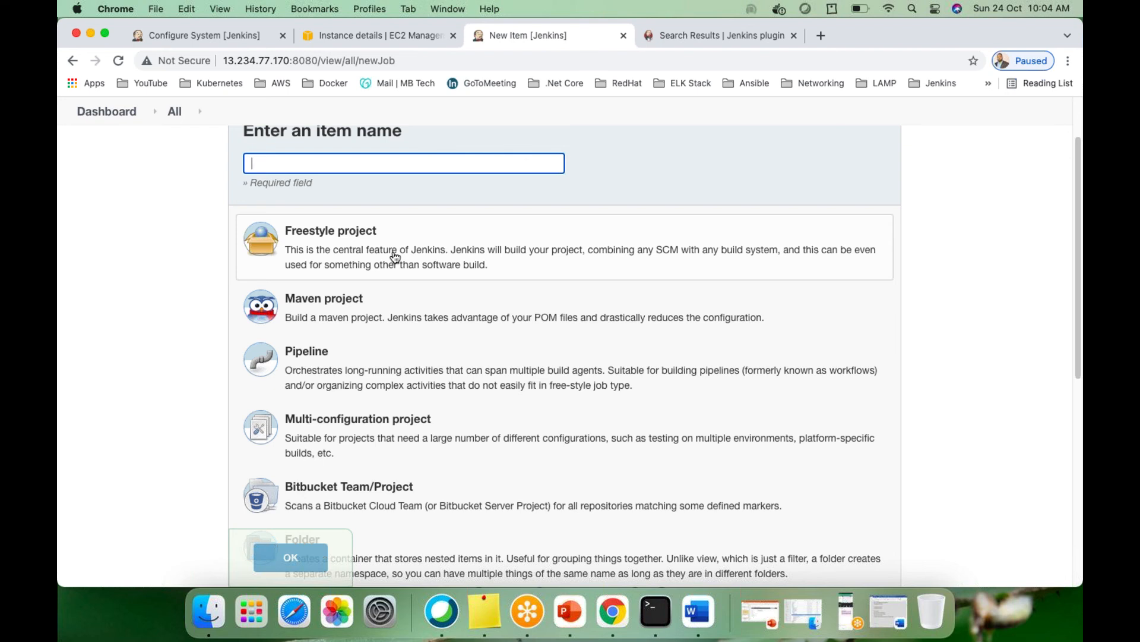
{"action": "scroll", "coordinate": [395, 256], "scroll_direction": "down", "scroll_amount": 3}
{"action": "scroll", "coordinate": [356, 249], "scroll_direction": "up", "scroll_amount": 5}
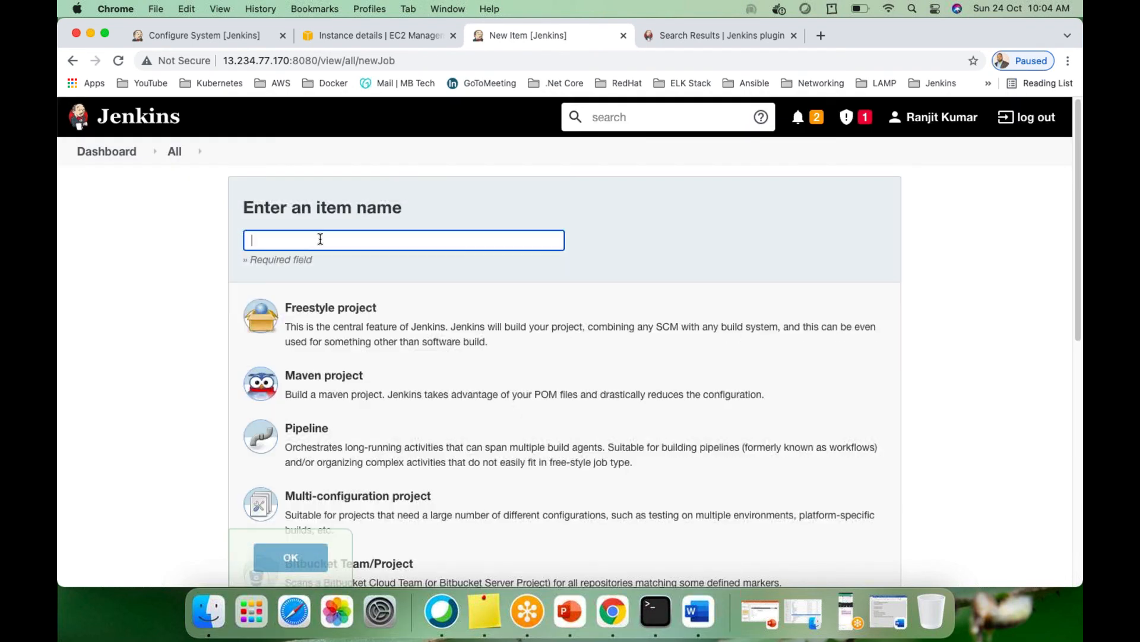
Create a Freestyle project named 'MyFirstJob-WeekendBatch'
{"action": "left_click", "coordinate": [315, 241]}
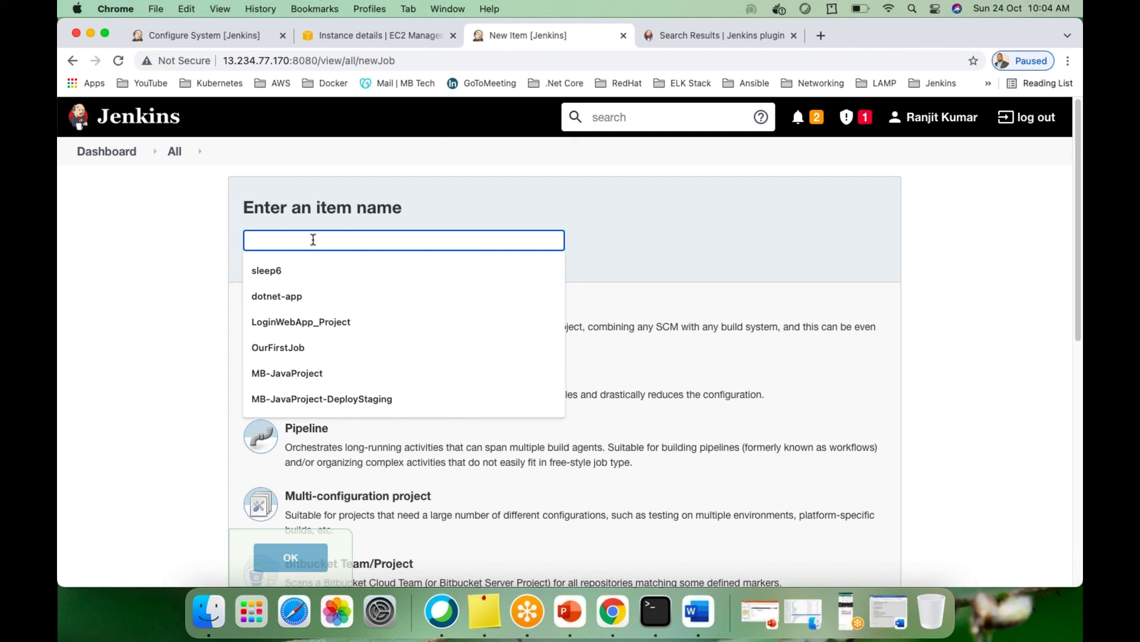
{"action": "type", "text": "MyFir"}
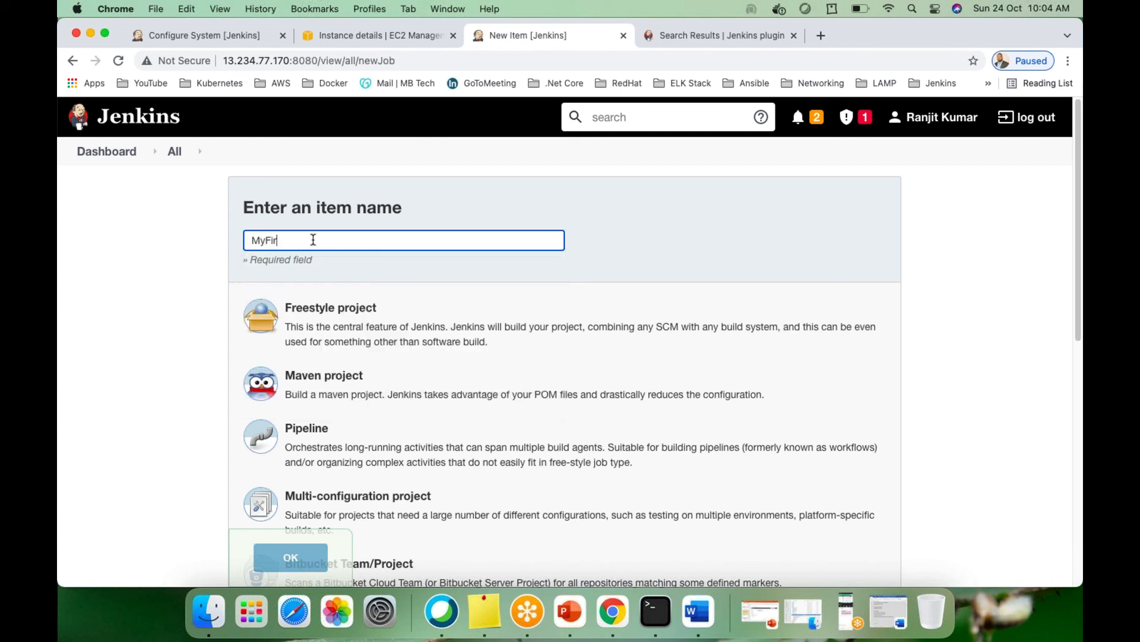
{"action": "type", "text": "stJob-WeekendBatch"}
{"action": "left_click", "coordinate": [315, 310]}
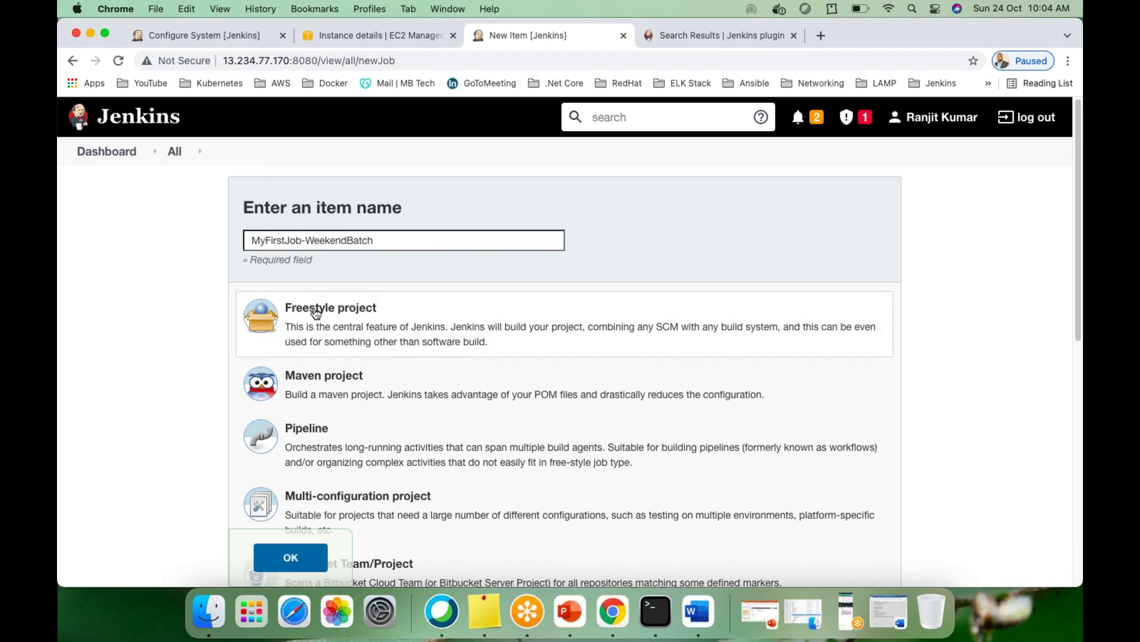
{"action": "left_click", "coordinate": [289, 556]}
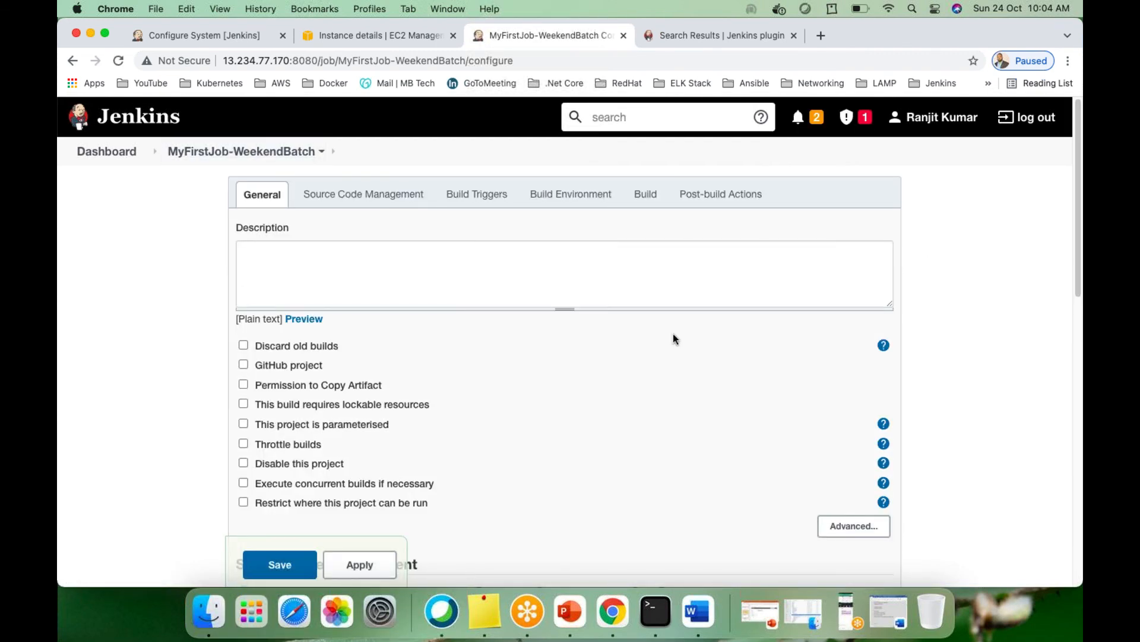
Enter the job description 'My First job Demo for weekend batch' and glance at Source Code Management
{"action": "left_click", "coordinate": [276, 264]}
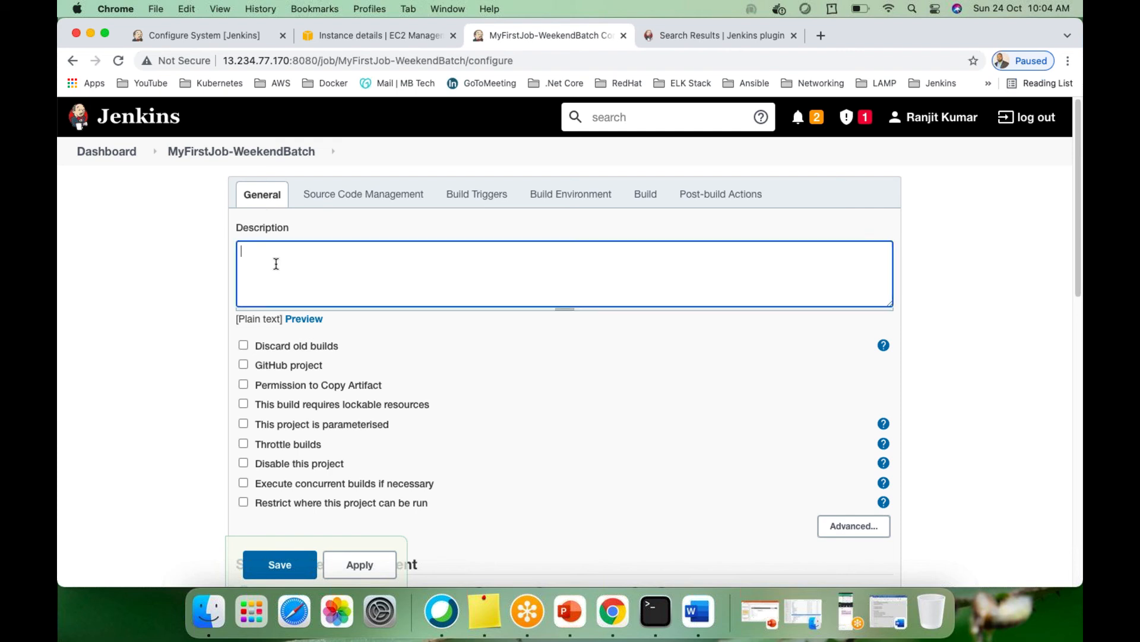
{"action": "type", "text": "My First job Demo for weekend "}
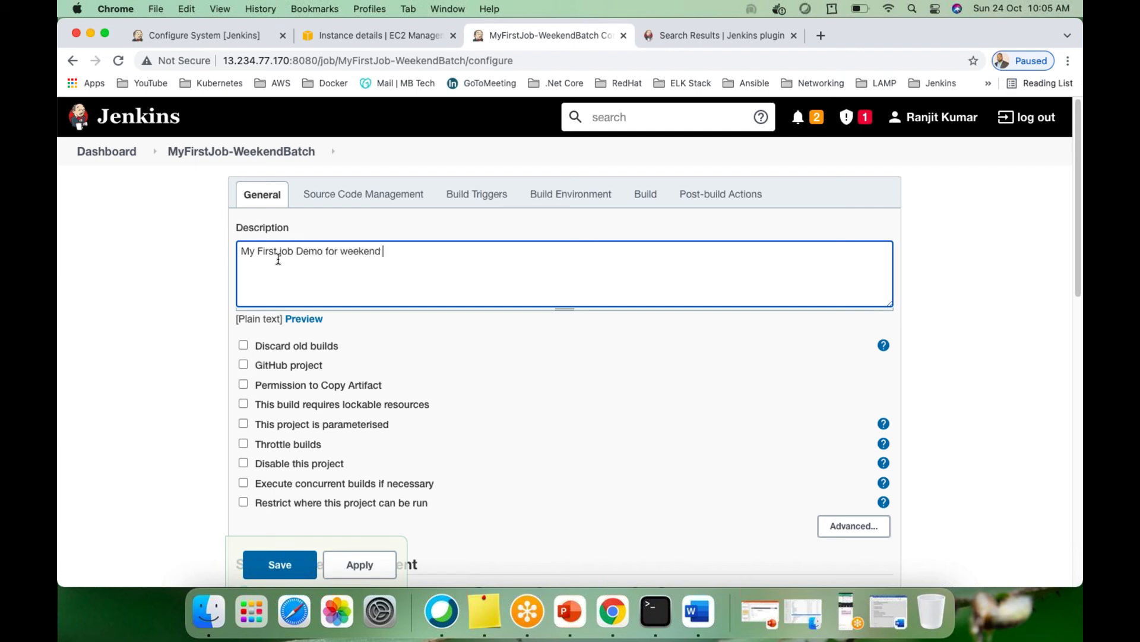
{"action": "type", "text": "batch"}
{"action": "left_click", "coordinate": [357, 202]}
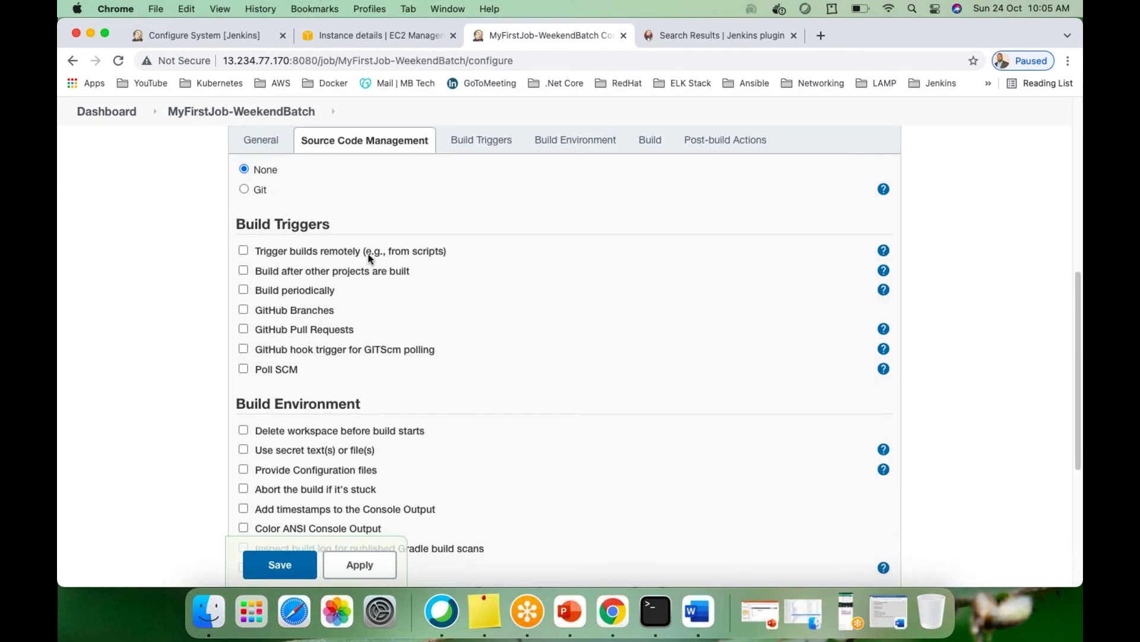
{"action": "scroll", "coordinate": [367, 255], "scroll_direction": "up", "scroll_amount": 8}
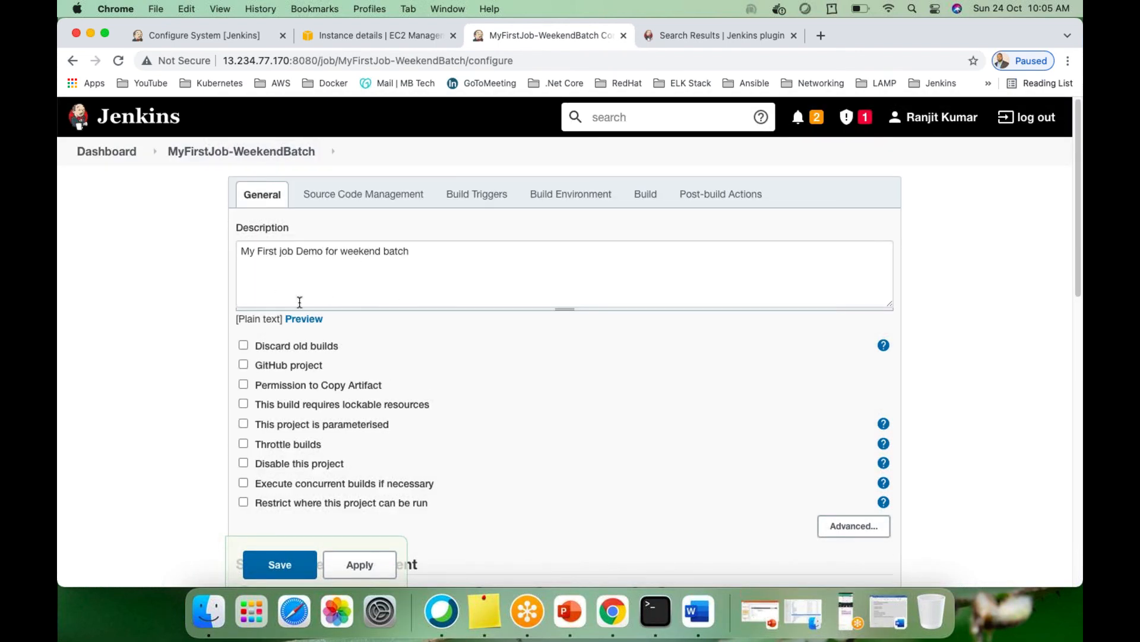
{"action": "scroll", "coordinate": [348, 369], "scroll_direction": "down", "scroll_amount": 1}
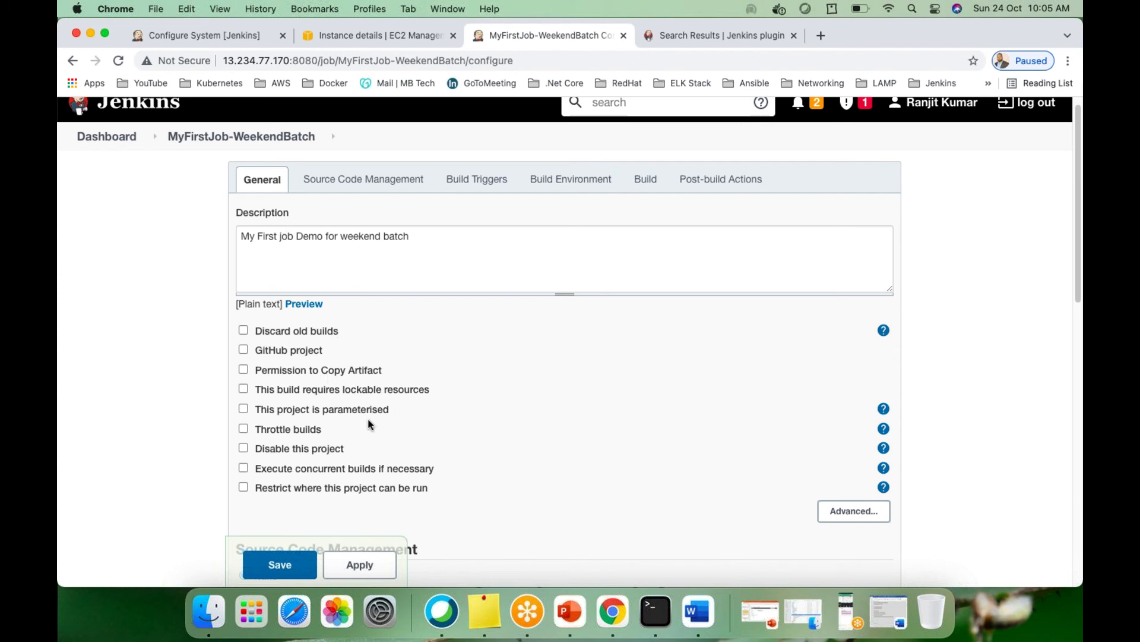
{"action": "scroll", "coordinate": [380, 423], "scroll_direction": "down", "scroll_amount": 1}
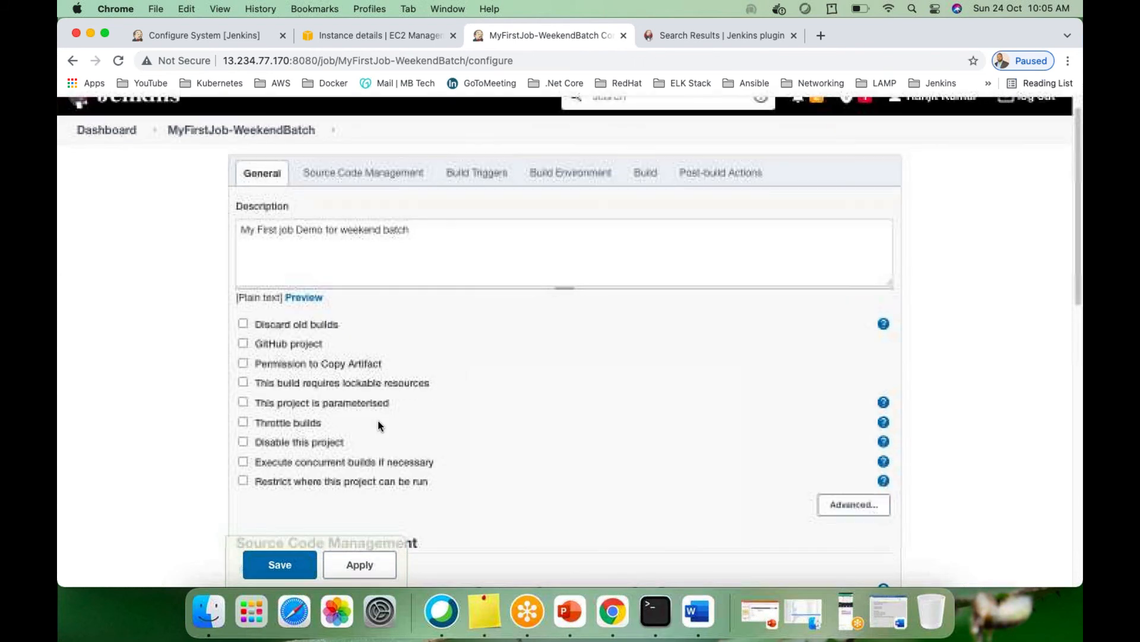
{"action": "scroll", "coordinate": [366, 421], "scroll_direction": "down", "scroll_amount": 5}
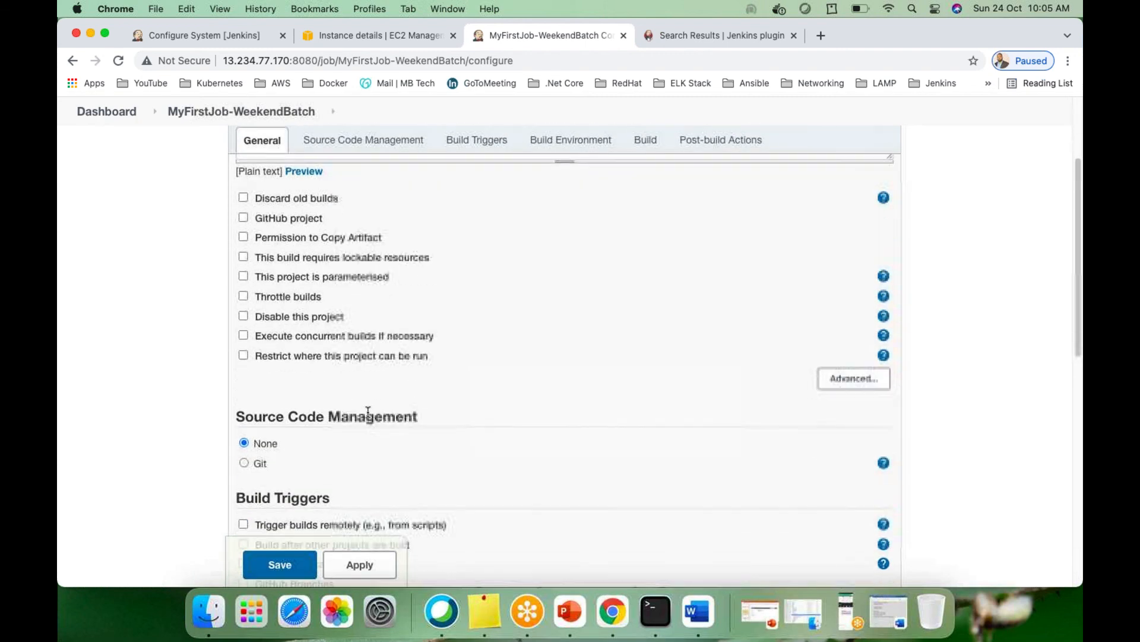
{"action": "scroll", "coordinate": [416, 368], "scroll_direction": "down", "scroll_amount": 3}
{"action": "scroll", "coordinate": [434, 351], "scroll_direction": "down", "scroll_amount": 4}
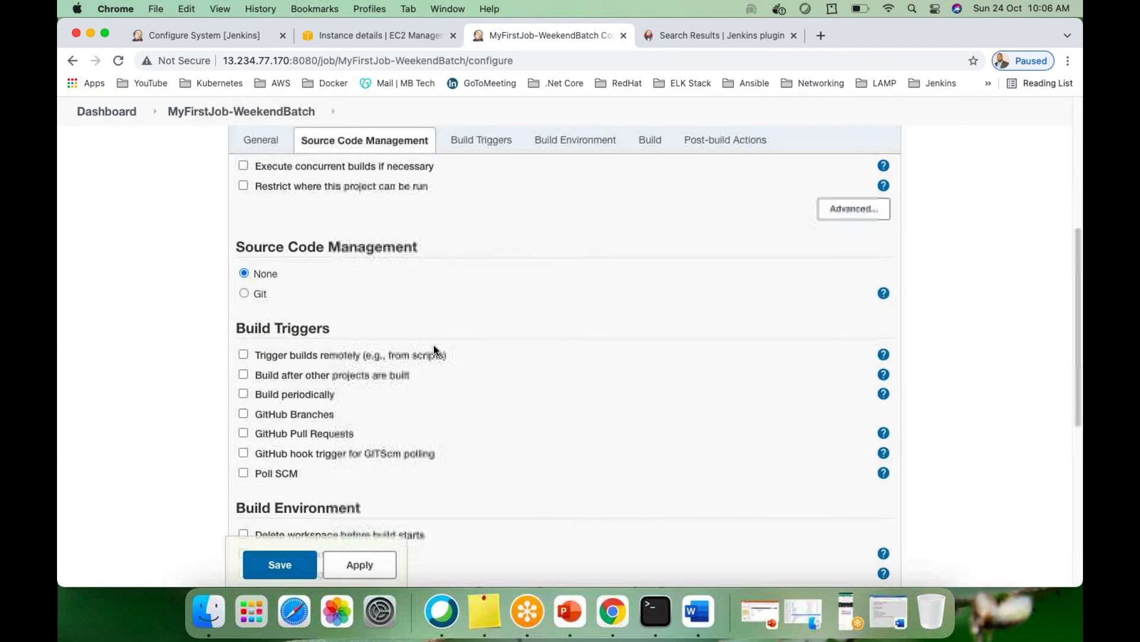
{"action": "scroll", "coordinate": [422, 357], "scroll_direction": "up", "scroll_amount": 3}
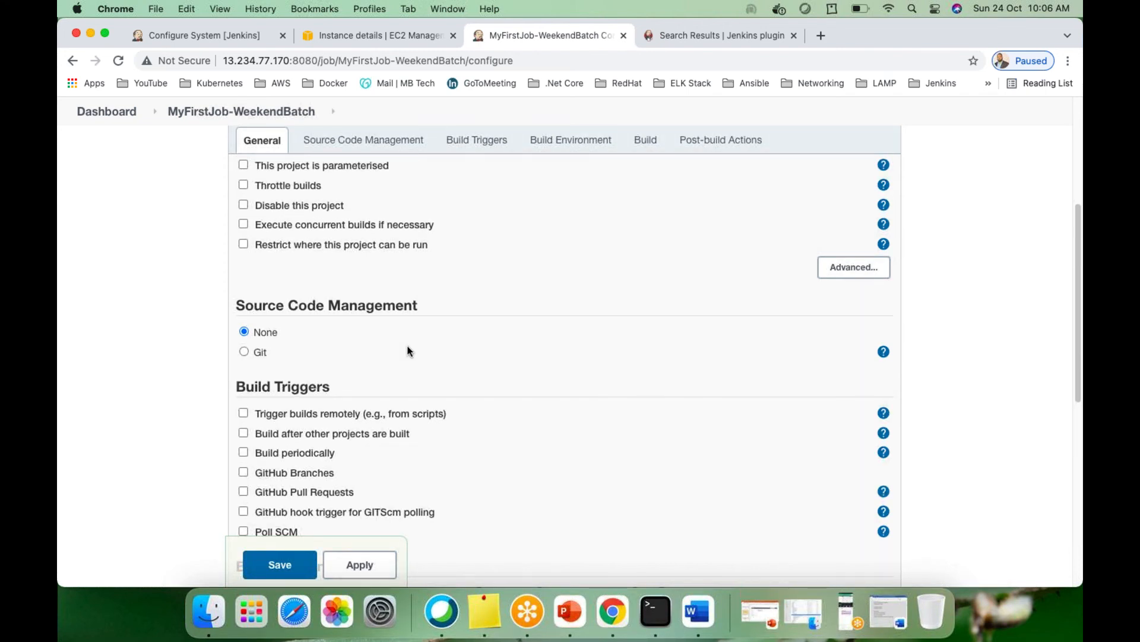
{"action": "scroll", "coordinate": [453, 362], "scroll_direction": "up", "scroll_amount": 4}
{"action": "scroll", "coordinate": [498, 419], "scroll_direction": "up", "scroll_amount": 3}
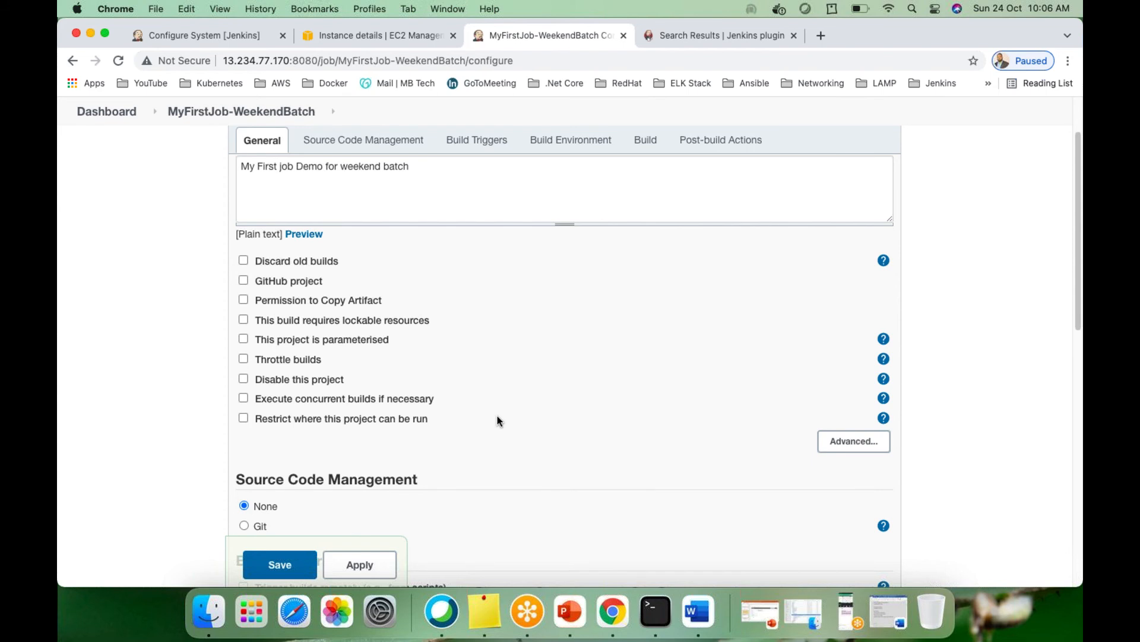
{"action": "scroll", "coordinate": [497, 420], "scroll_direction": "up", "scroll_amount": 1}
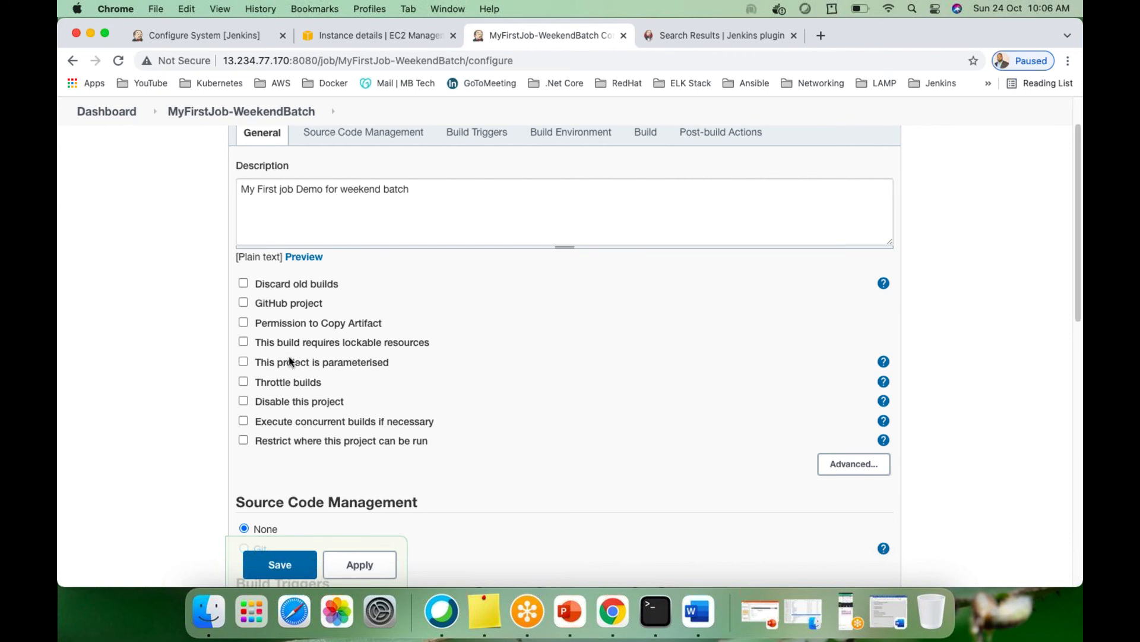
{"action": "left_click", "coordinate": [243, 303]}
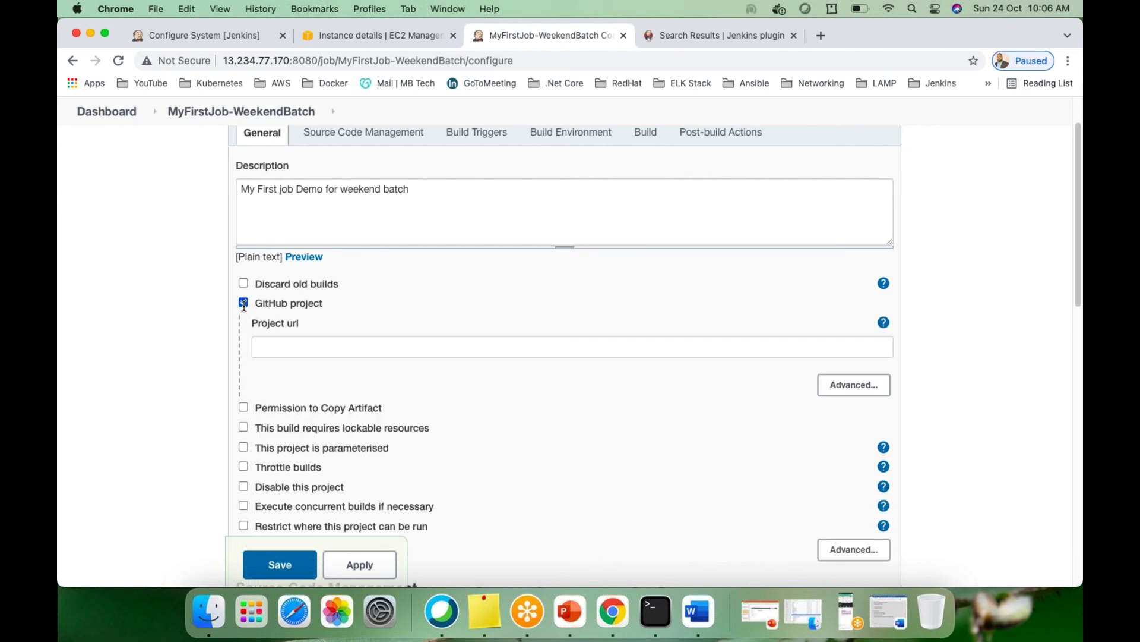
{"action": "left_click", "coordinate": [289, 347]}
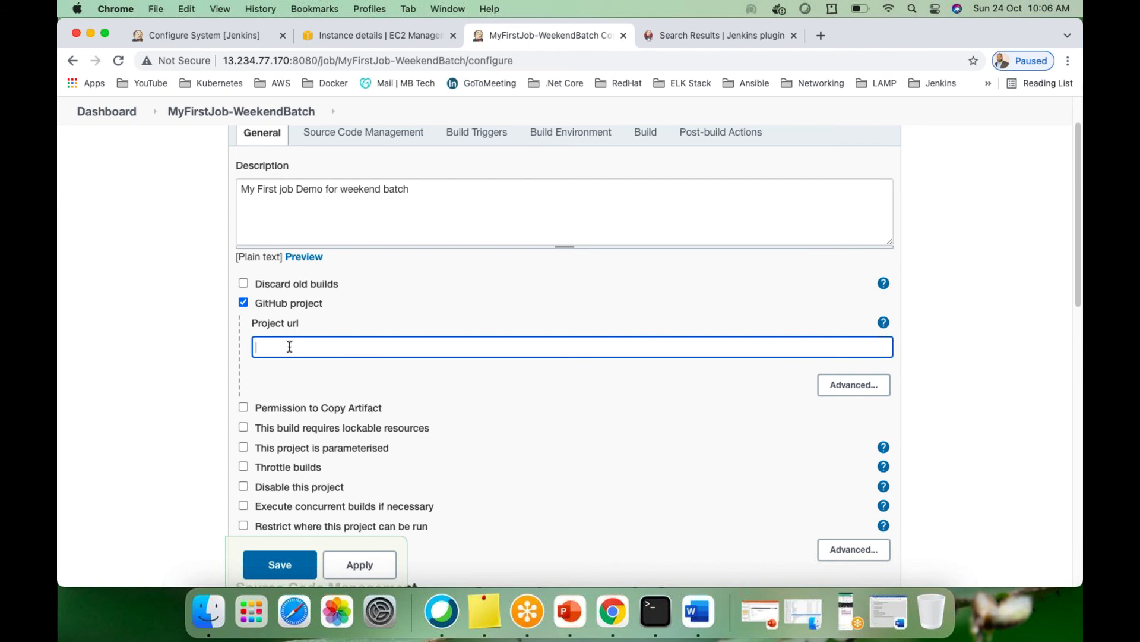
{"action": "left_click", "coordinate": [244, 302]}
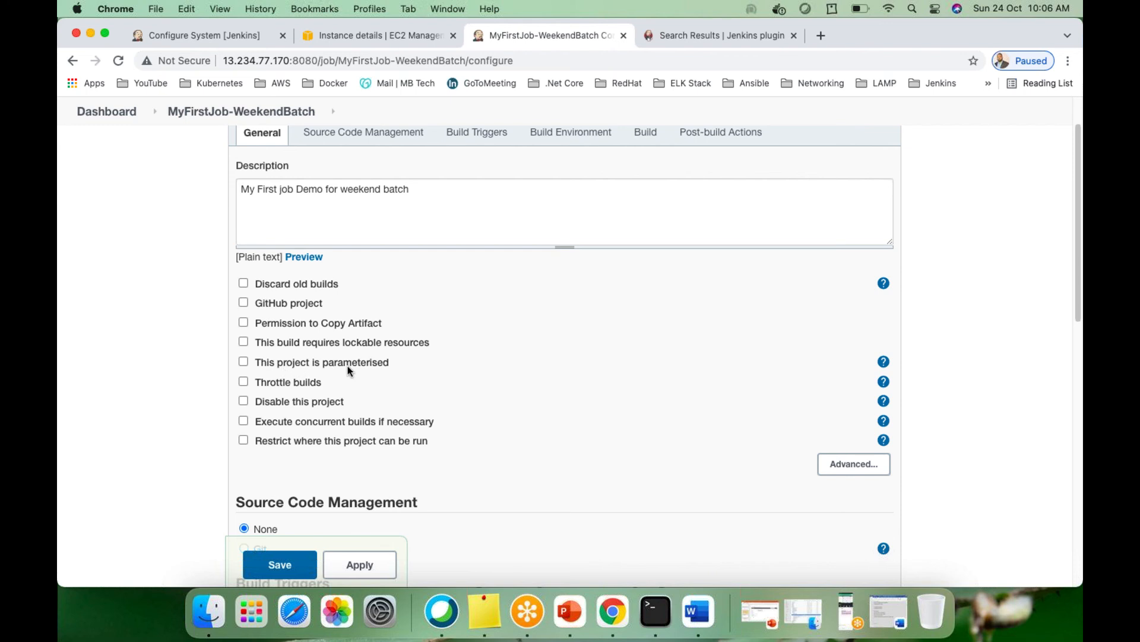
{"action": "left_click", "coordinate": [243, 362]}
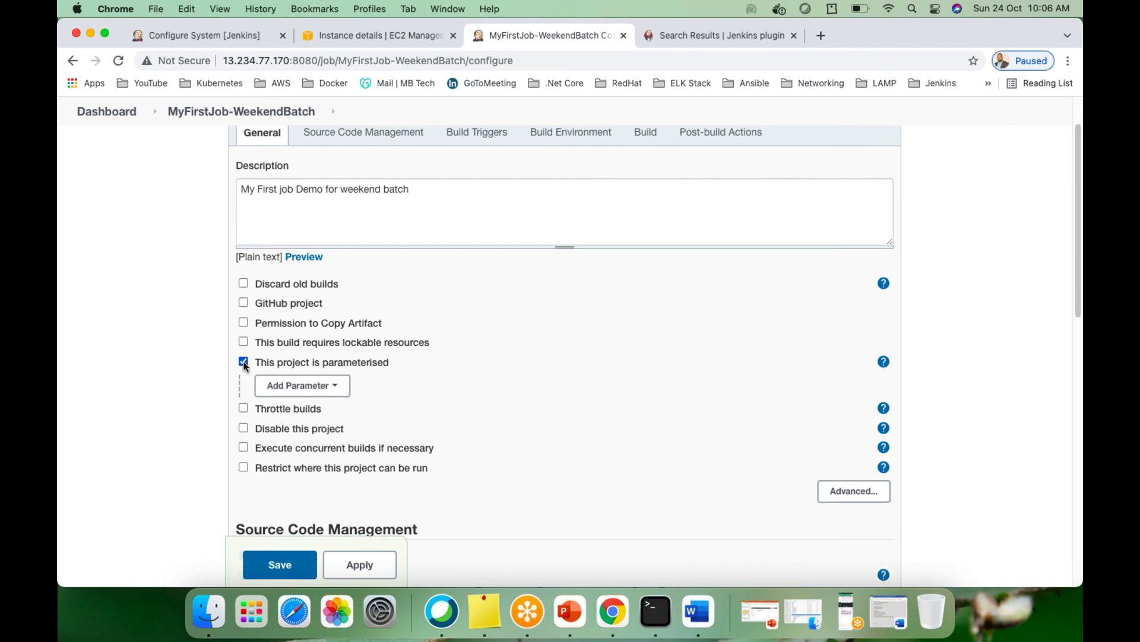
{"action": "left_click", "coordinate": [300, 385]}
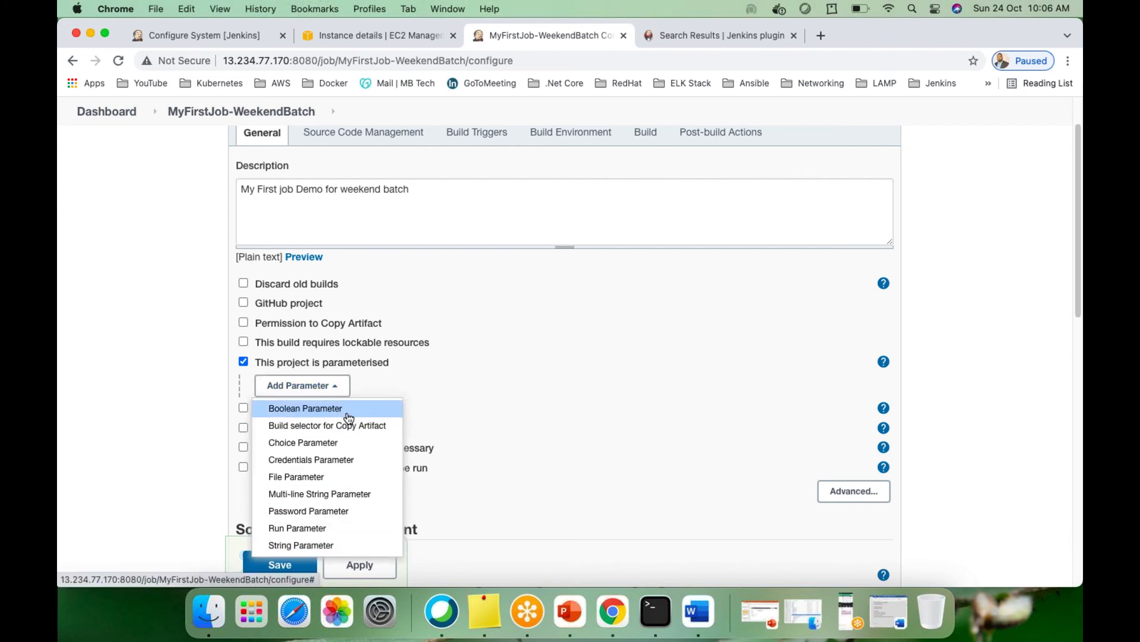
{"action": "left_click", "coordinate": [467, 377]}
{"action": "left_click", "coordinate": [243, 362]}
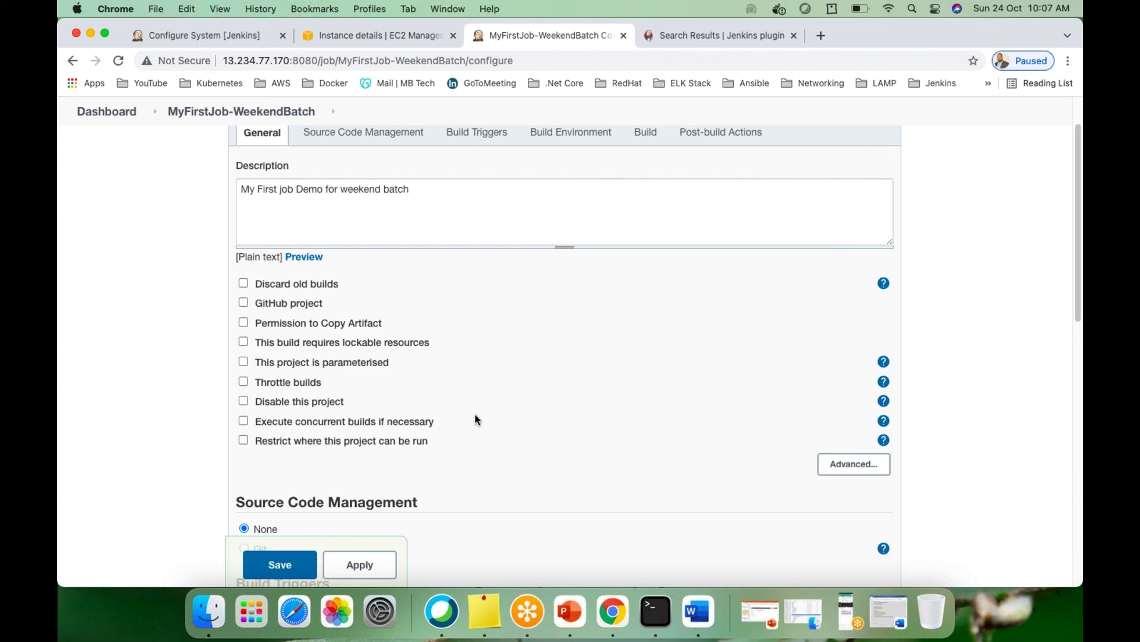
{"action": "left_click", "coordinate": [245, 284]}
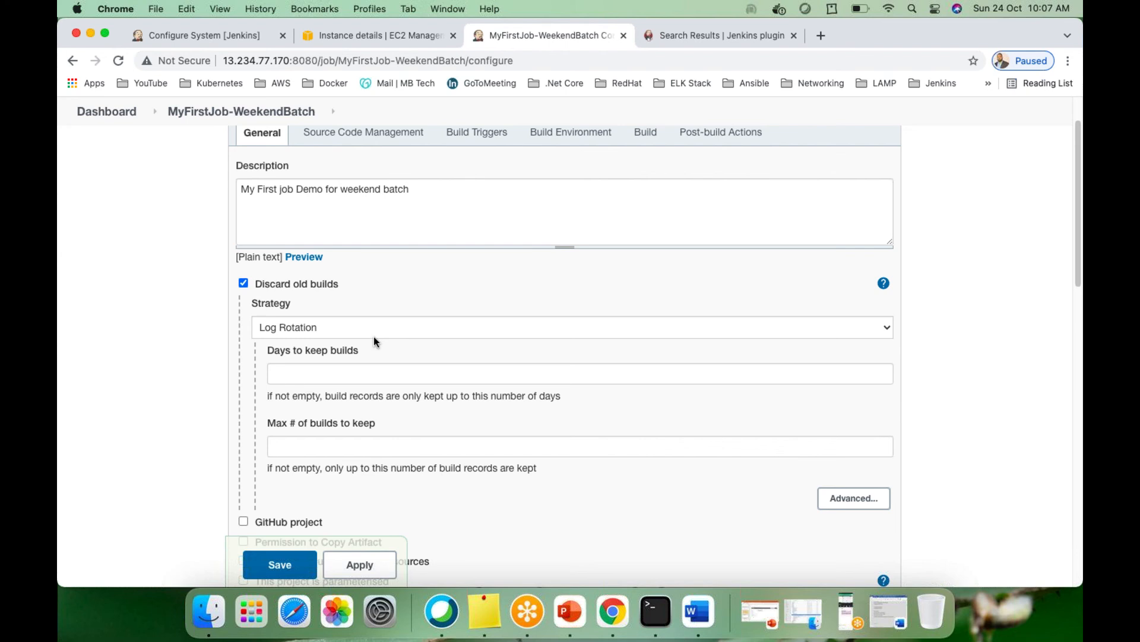
{"action": "left_click", "coordinate": [889, 331]}
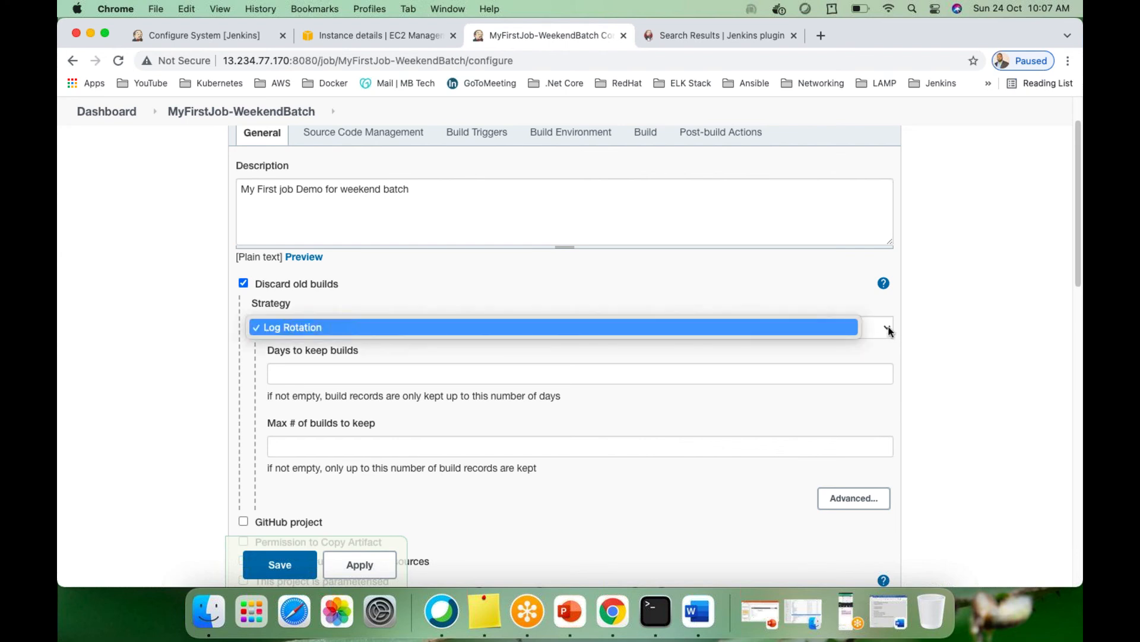
{"action": "left_click", "coordinate": [762, 292]}
{"action": "left_click", "coordinate": [330, 375]}
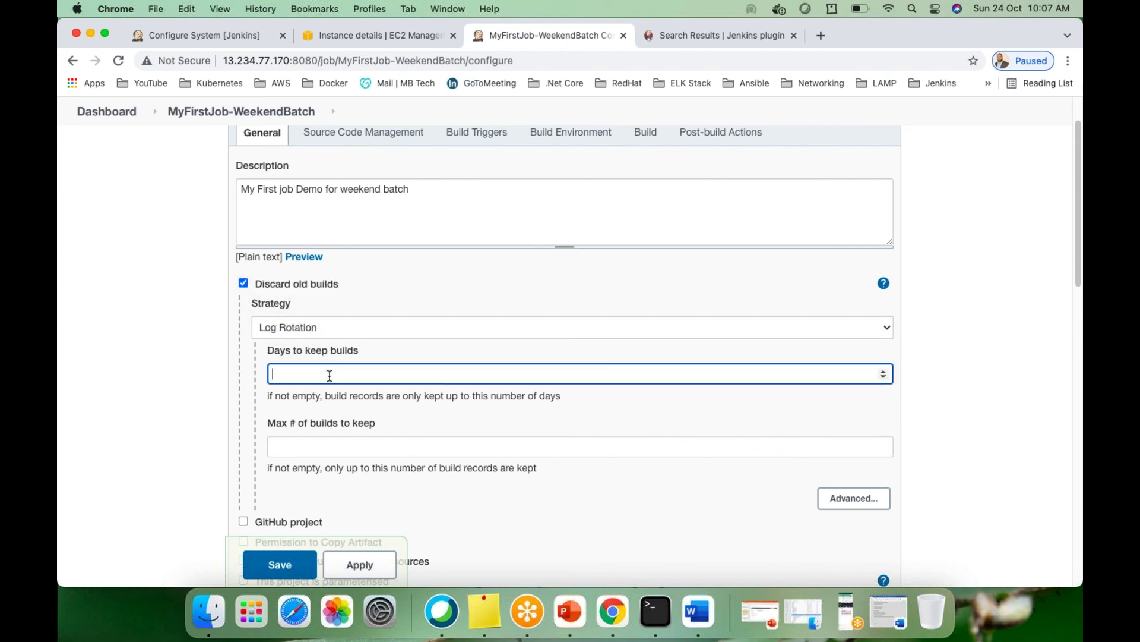
{"action": "left_click", "coordinate": [332, 447]}
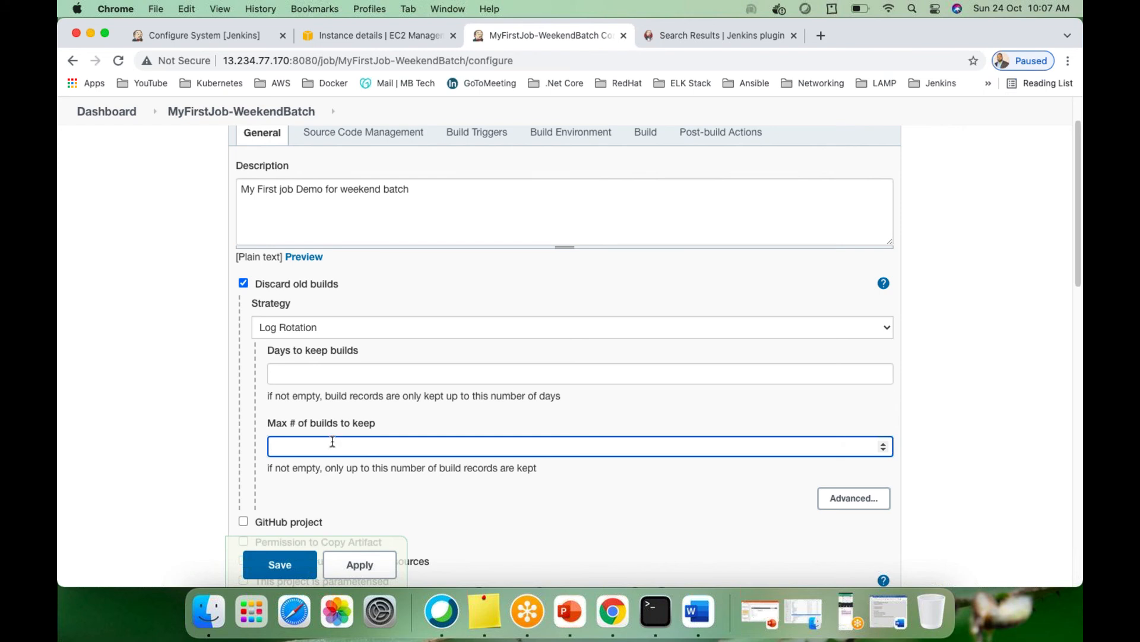
{"action": "left_click", "coordinate": [243, 284]}
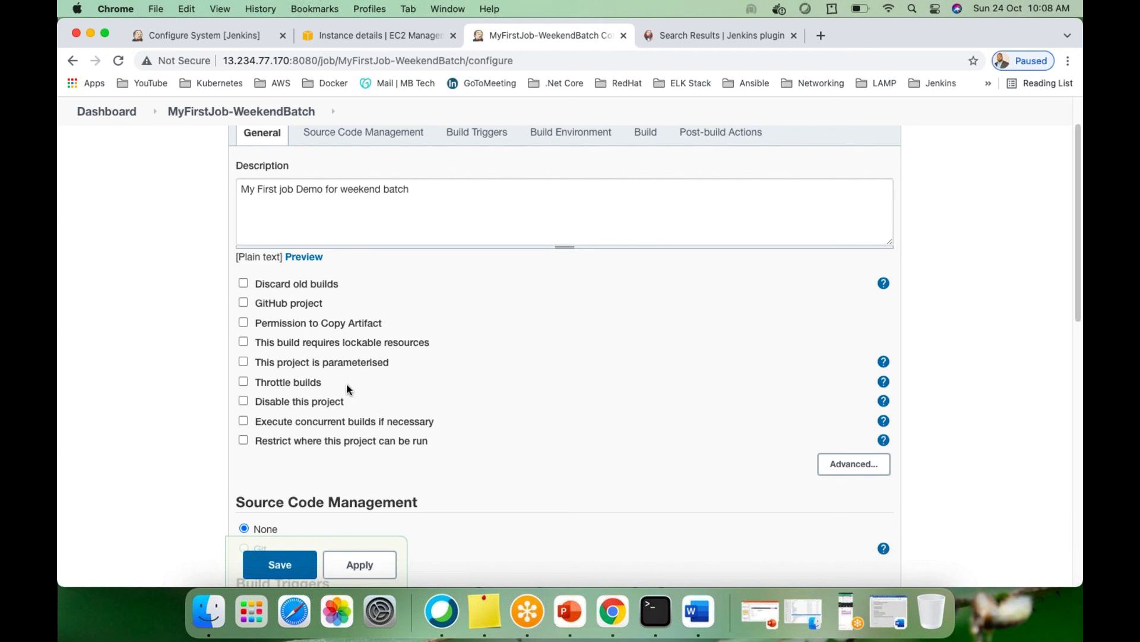
{"action": "scroll", "coordinate": [484, 378], "scroll_direction": "down", "scroll_amount": 2}
{"action": "scroll", "coordinate": [484, 379], "scroll_direction": "up", "scroll_amount": 5}
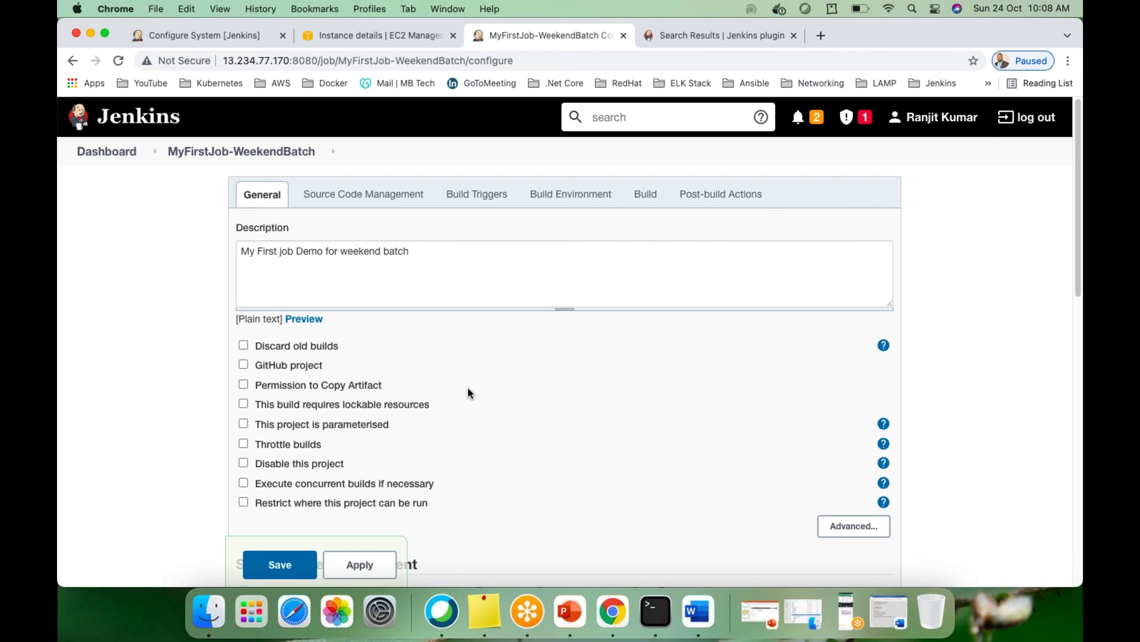
{"action": "scroll", "coordinate": [436, 426], "scroll_direction": "down", "scroll_amount": 5}
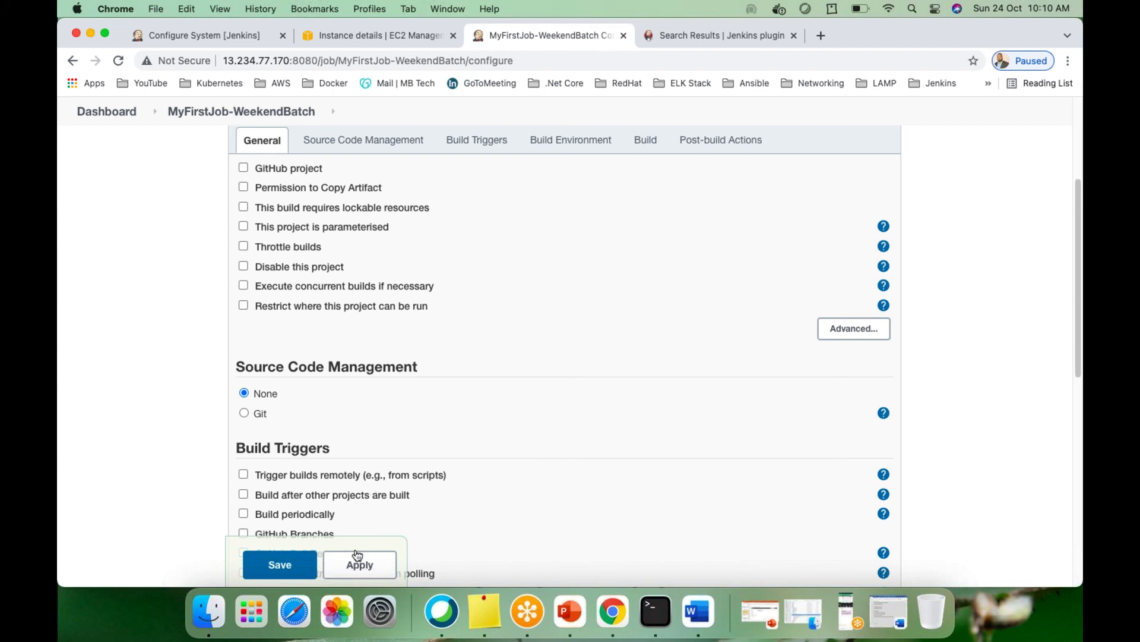
Apply the job configuration, then go to Manage Jenkins > Manage Plugins
{"action": "left_click", "coordinate": [357, 564]}
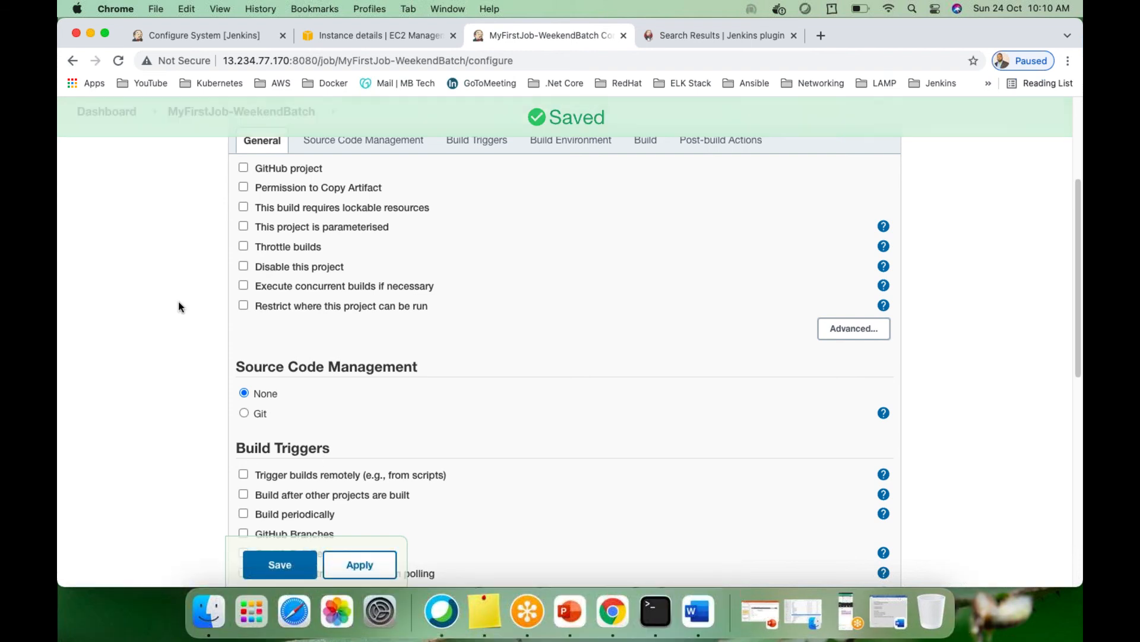
{"action": "left_click", "coordinate": [110, 113]}
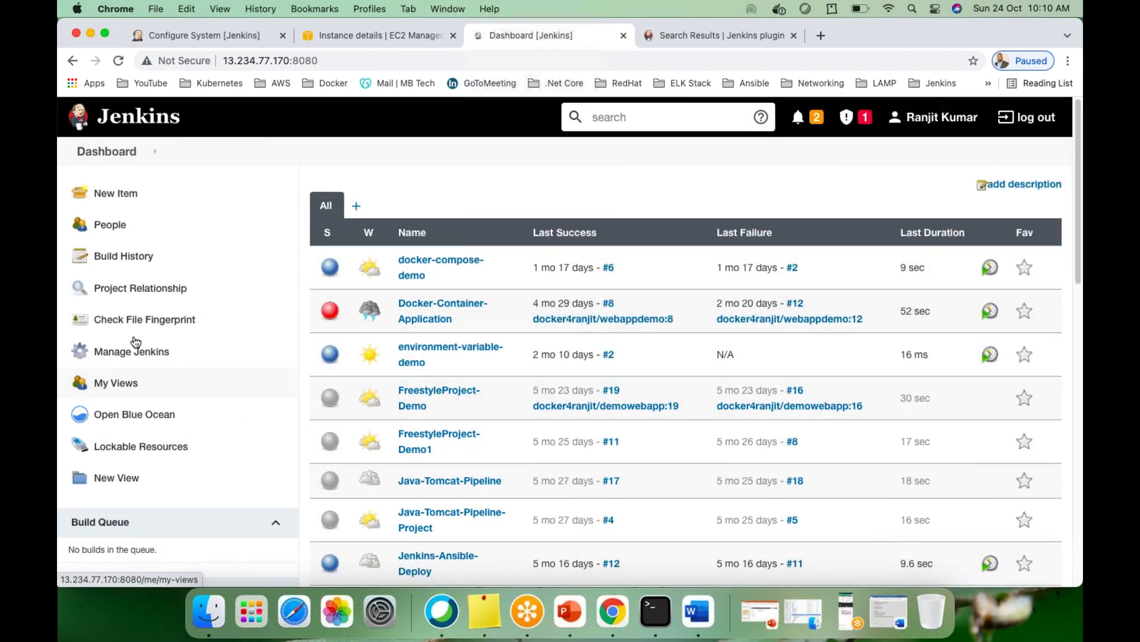
{"action": "left_click", "coordinate": [132, 353]}
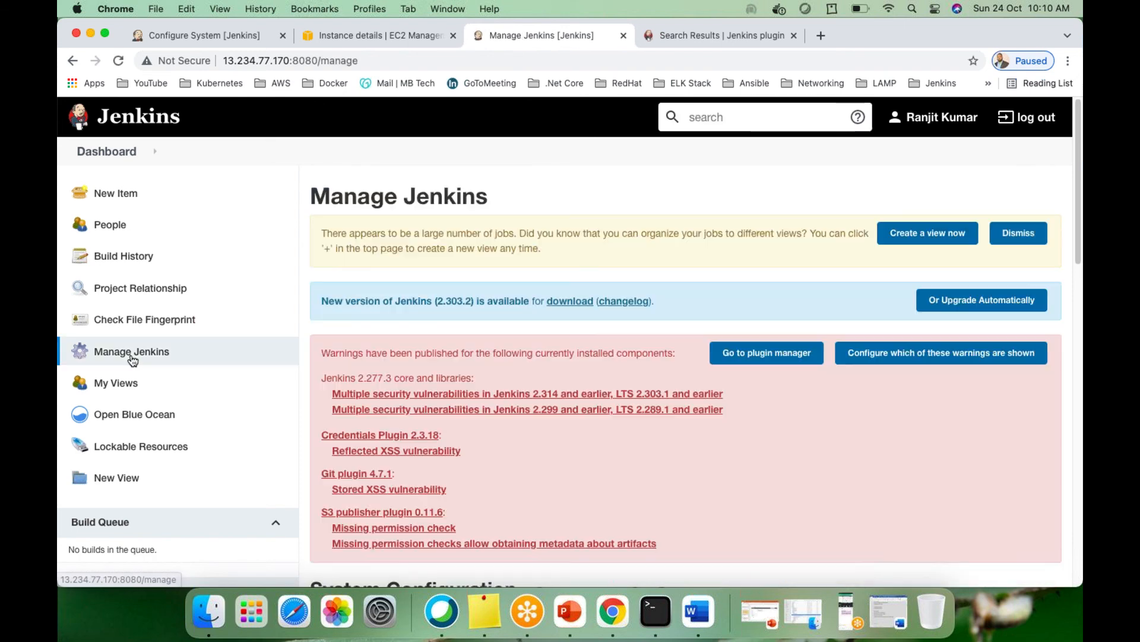
{"action": "scroll", "coordinate": [644, 469], "scroll_direction": "down", "scroll_amount": 5}
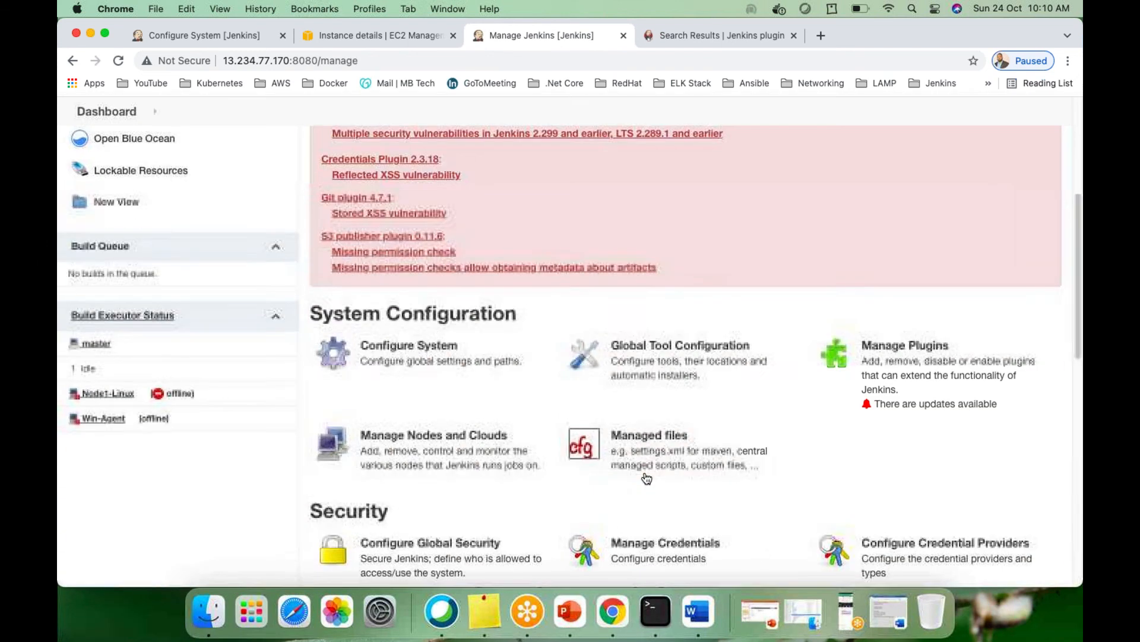
{"action": "left_click", "coordinate": [911, 368]}
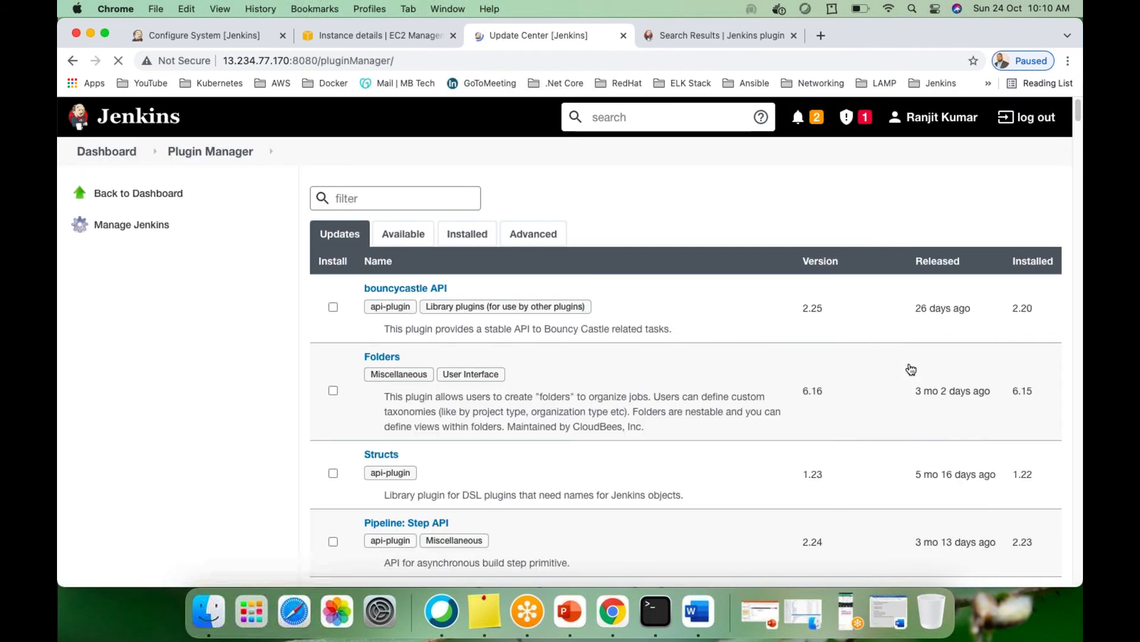
Filter the Available plugins by 'svn' and tick SVN 1.4 Compatibility
{"action": "left_click", "coordinate": [404, 237]}
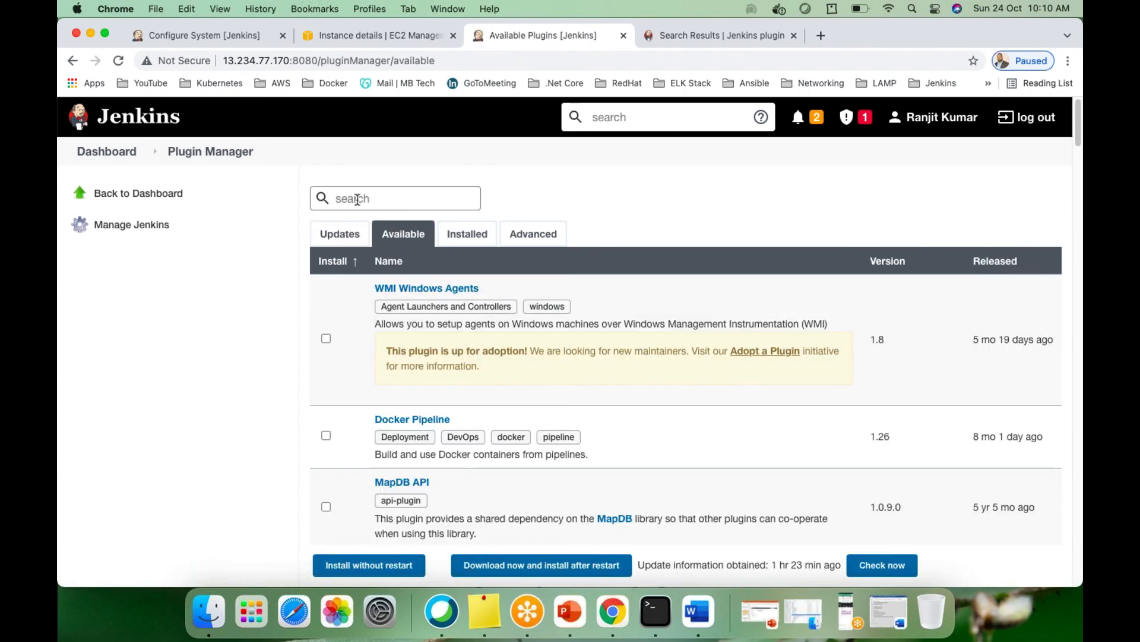
{"action": "type", "text": "svn"}
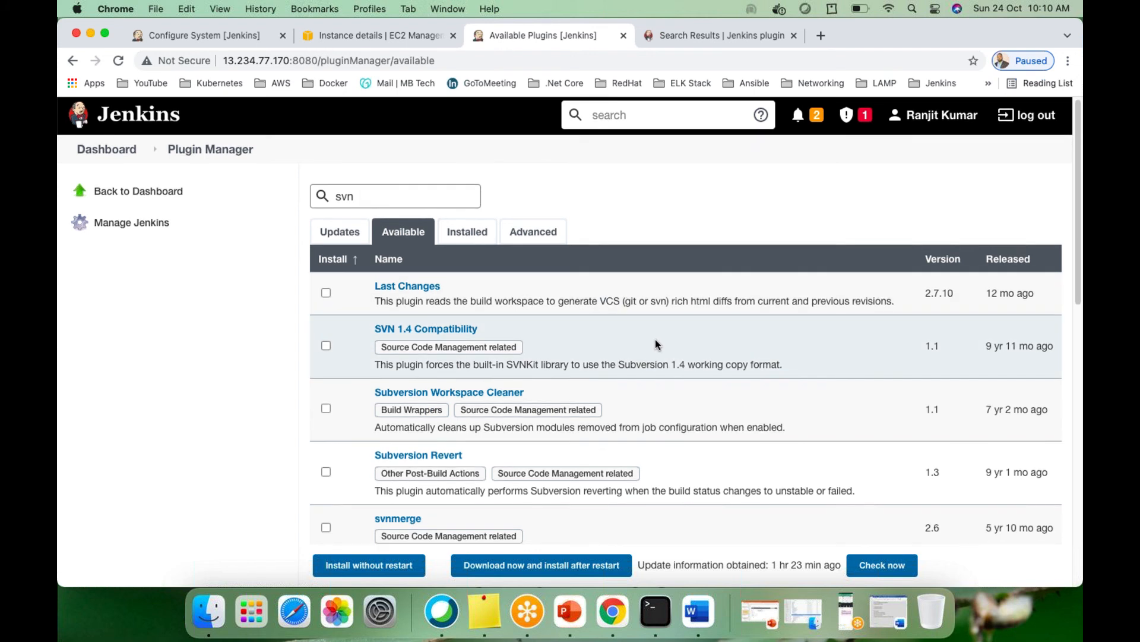
{"action": "scroll", "coordinate": [655, 340], "scroll_direction": "down", "scroll_amount": 5}
{"action": "scroll", "coordinate": [658, 341], "scroll_direction": "down", "scroll_amount": 4}
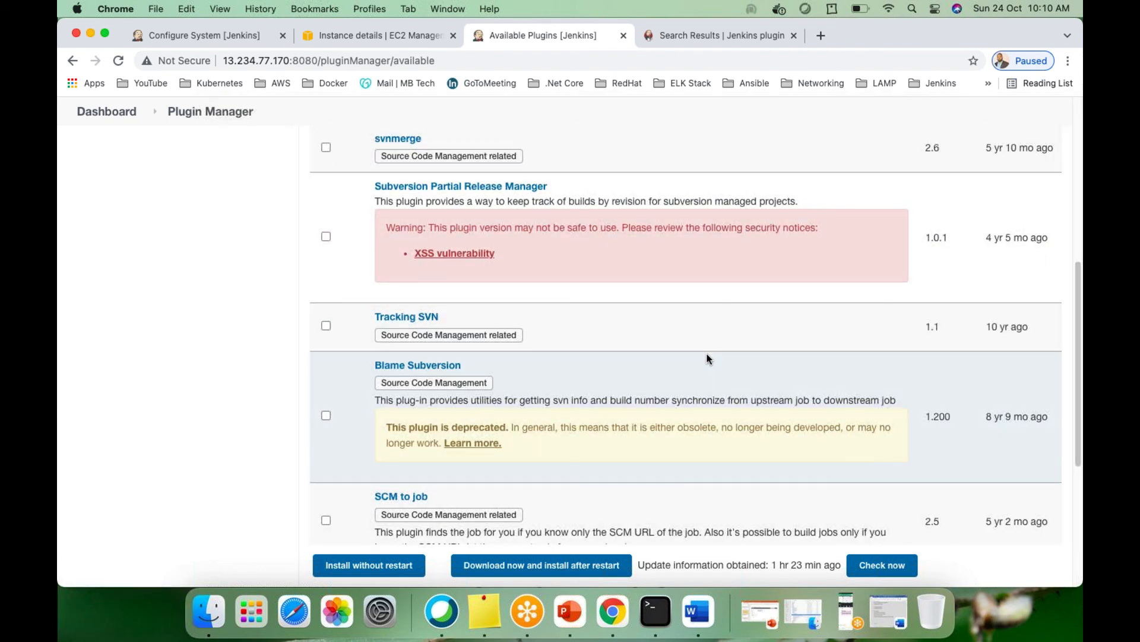
{"action": "scroll", "coordinate": [706, 359], "scroll_direction": "down", "scroll_amount": 4}
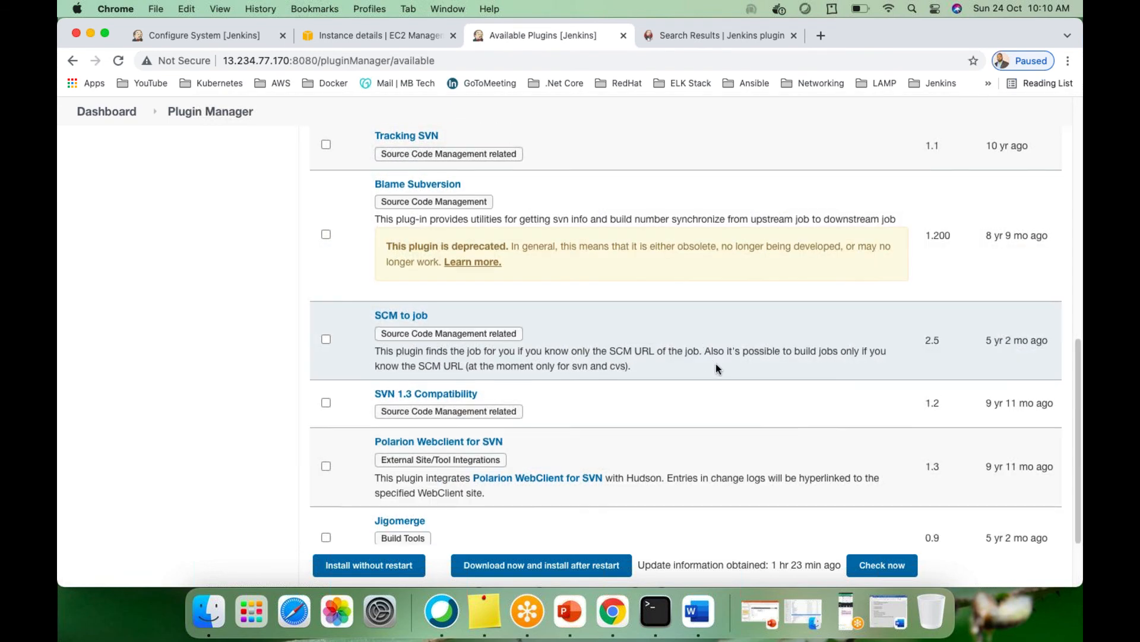
{"action": "scroll", "coordinate": [715, 363], "scroll_direction": "up", "scroll_amount": 10}
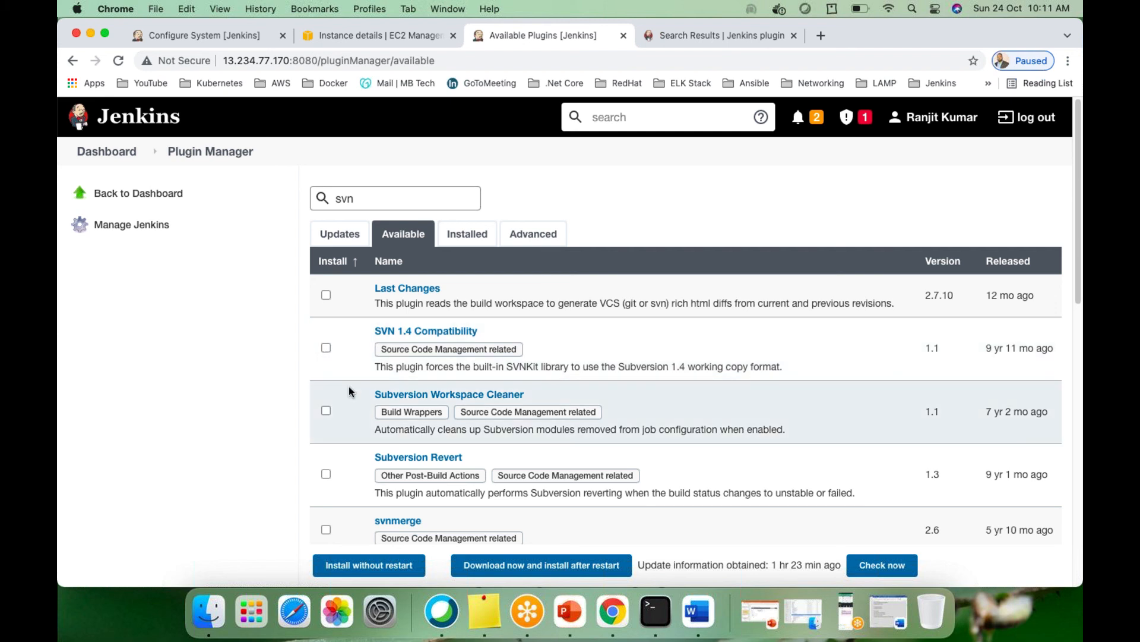
{"action": "scroll", "coordinate": [350, 389], "scroll_direction": "down", "scroll_amount": 10}
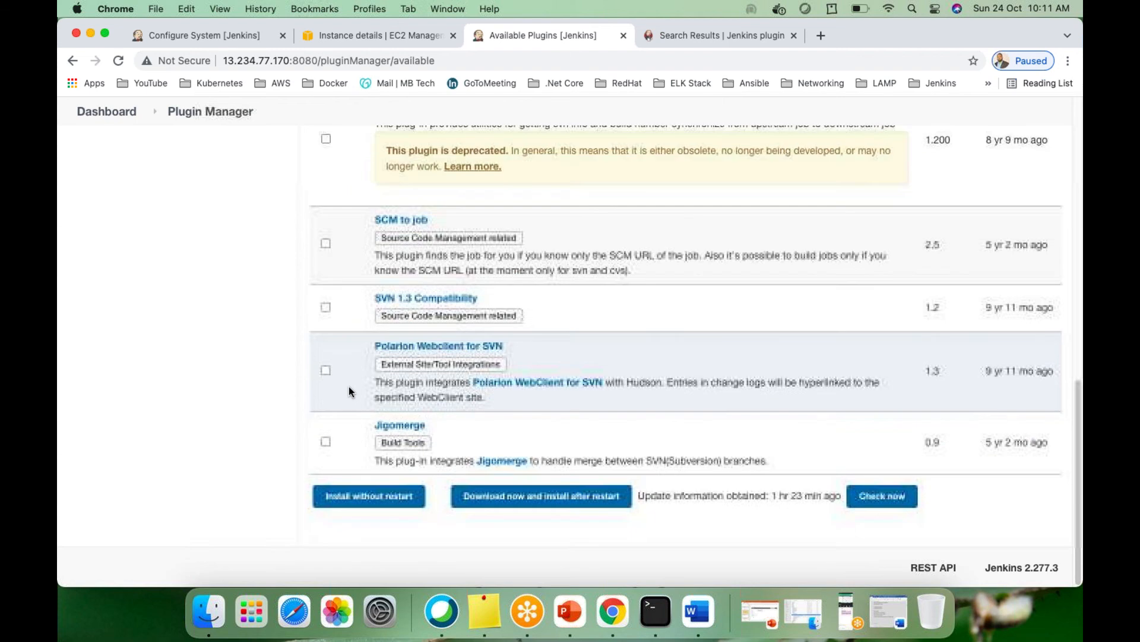
{"action": "scroll", "coordinate": [348, 389], "scroll_direction": "up", "scroll_amount": 10}
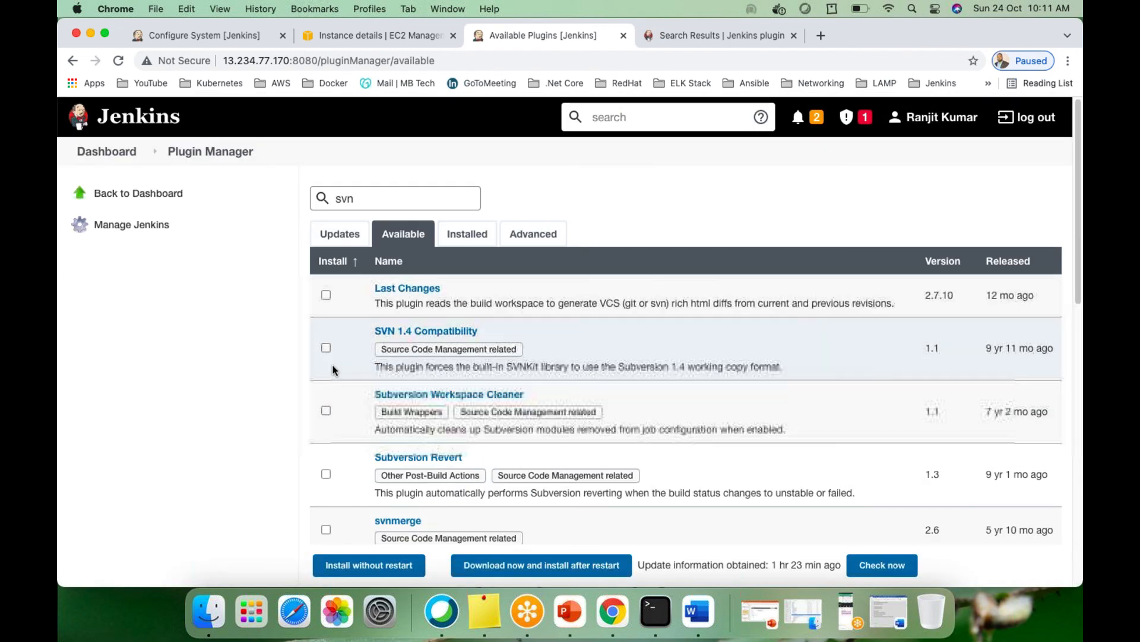
{"action": "left_click", "coordinate": [326, 349]}
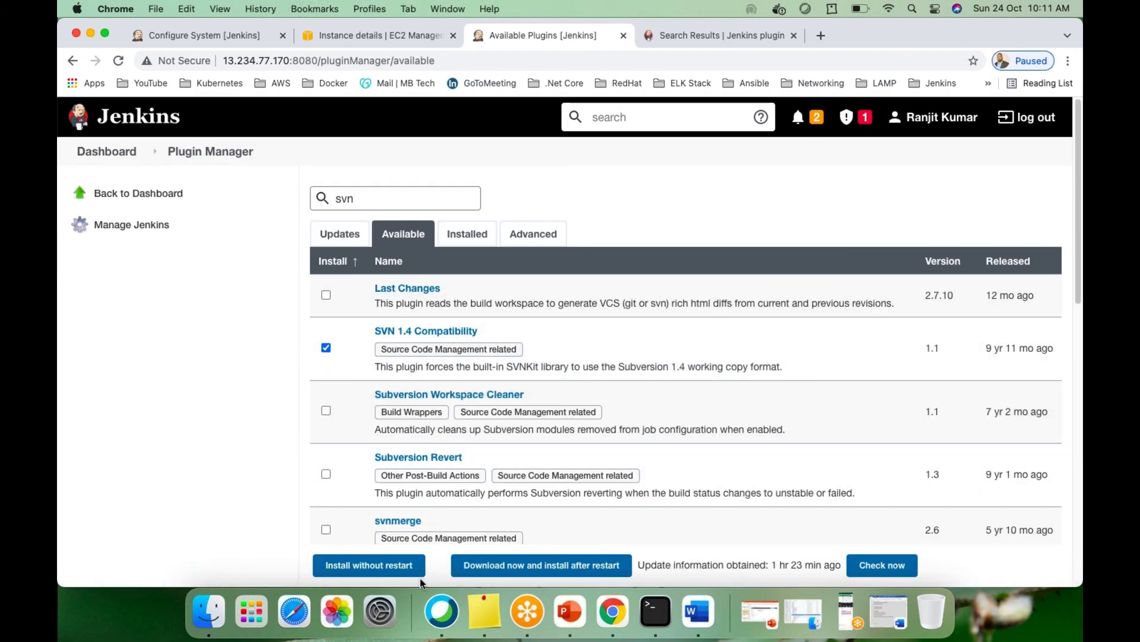
Install SVN 1.4 Compatibility without restart and return to the dashboard
{"action": "left_click", "coordinate": [377, 566]}
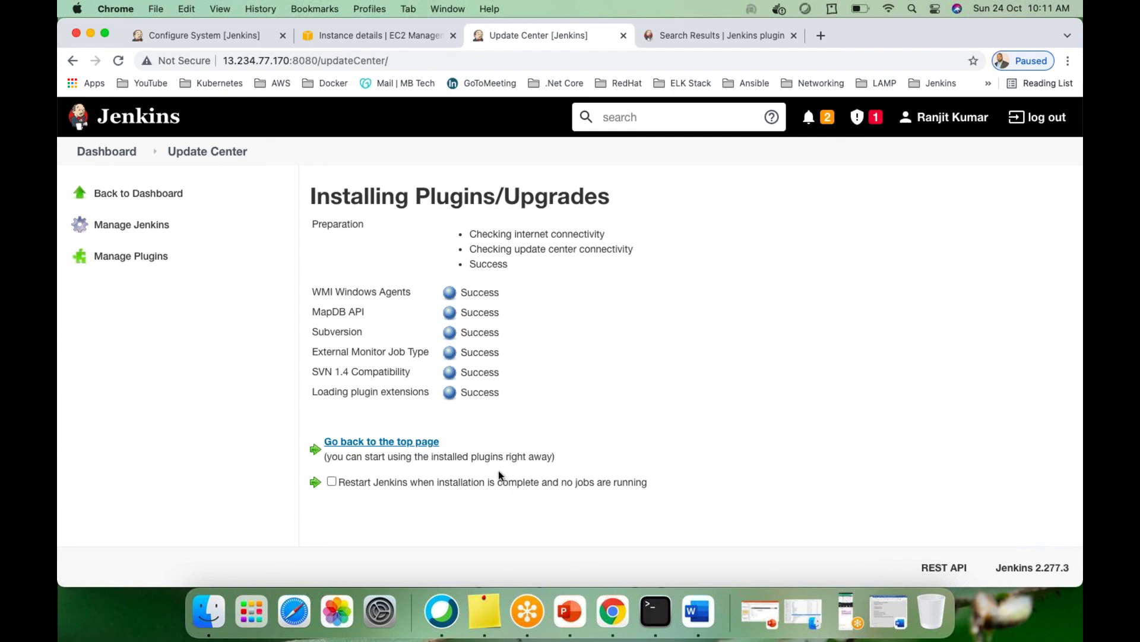
{"action": "left_click", "coordinate": [105, 155]}
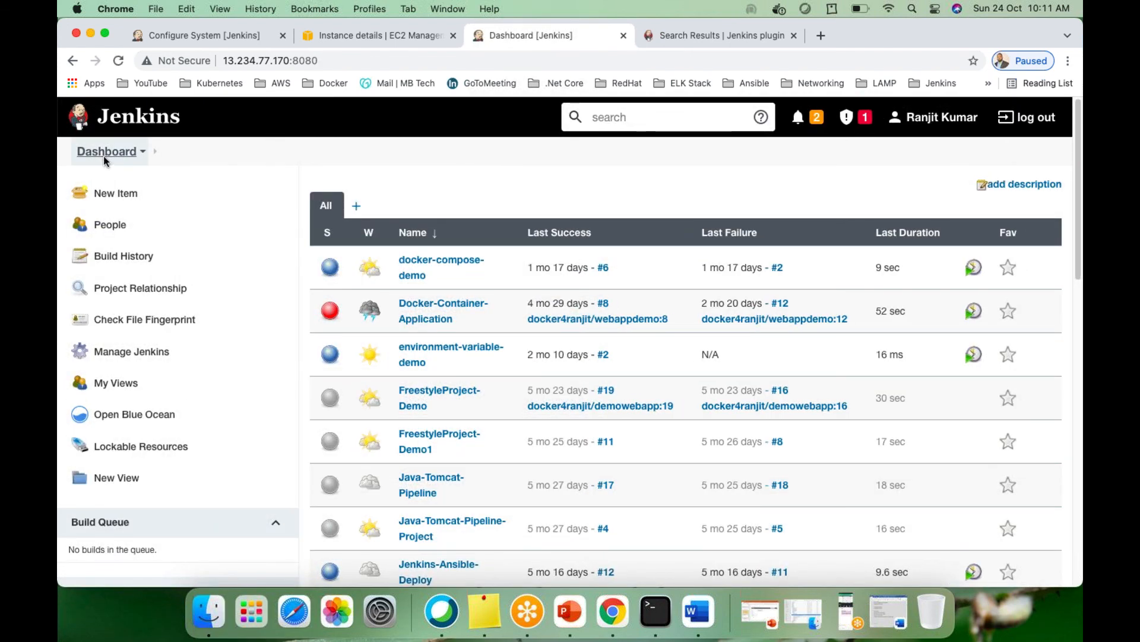
Sort the job list by Name and Last Success, then open the MyFirstJob-WeekendBatch project page
{"action": "scroll", "coordinate": [482, 472], "scroll_direction": "down", "scroll_amount": 3}
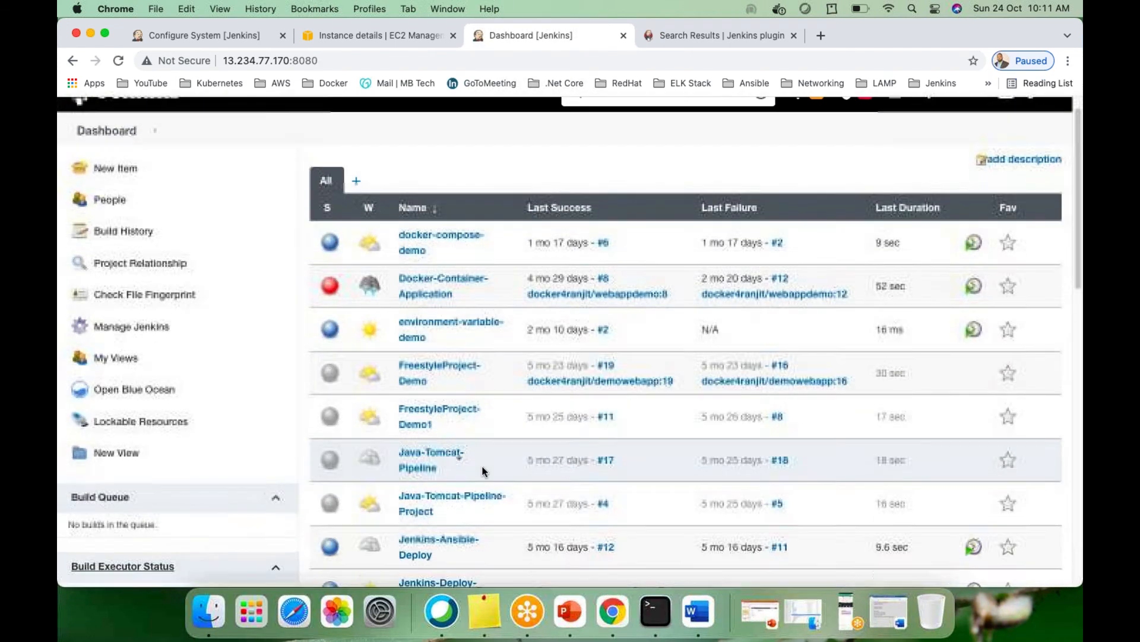
{"action": "scroll", "coordinate": [515, 477], "scroll_direction": "down", "scroll_amount": 10}
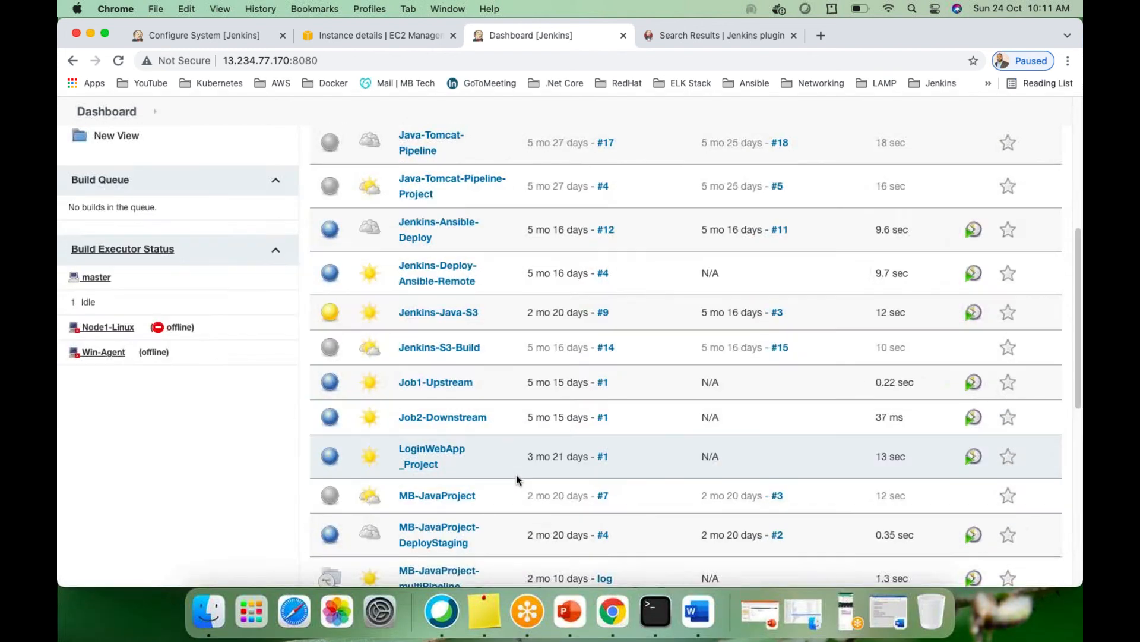
{"action": "scroll", "coordinate": [517, 478], "scroll_direction": "down", "scroll_amount": 9}
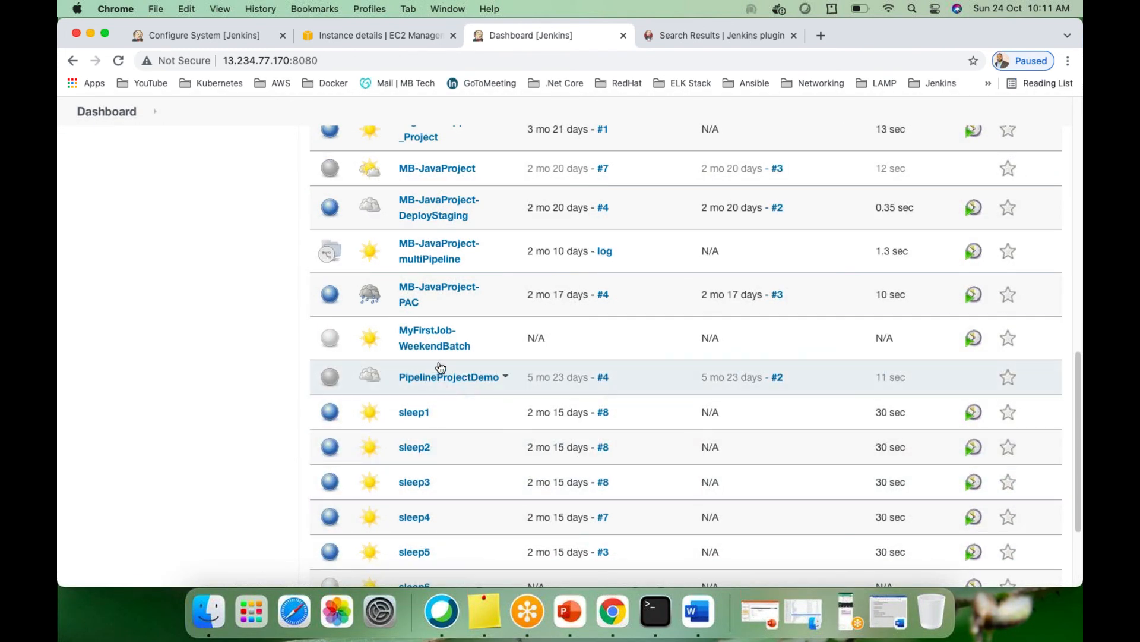
{"action": "scroll", "coordinate": [430, 337], "scroll_direction": "up", "scroll_amount": 20}
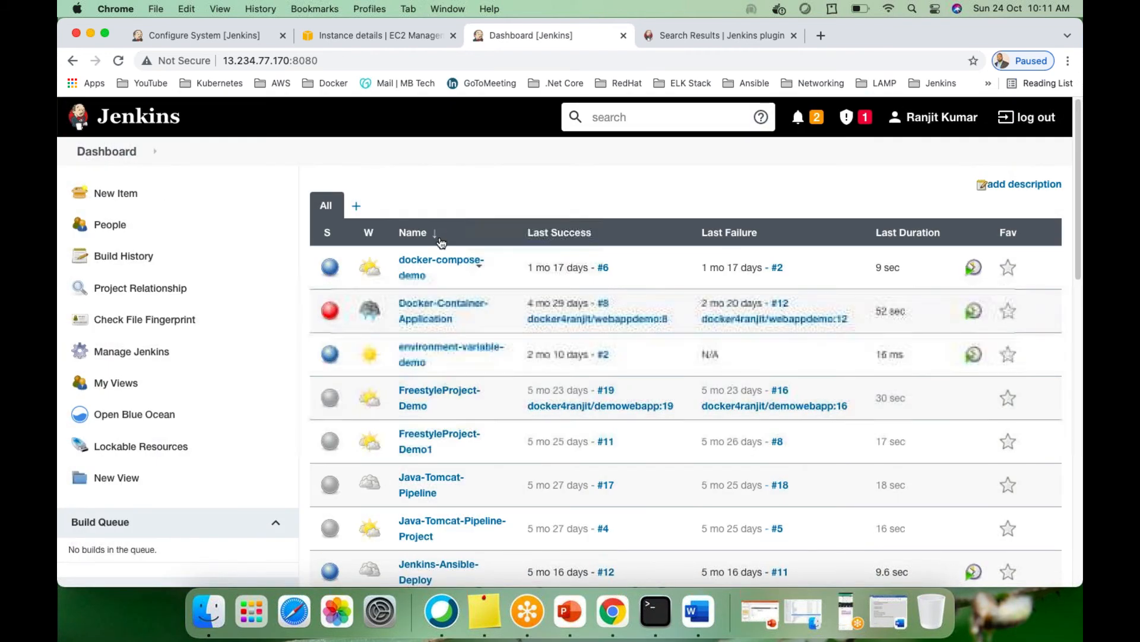
{"action": "left_click", "coordinate": [434, 237]}
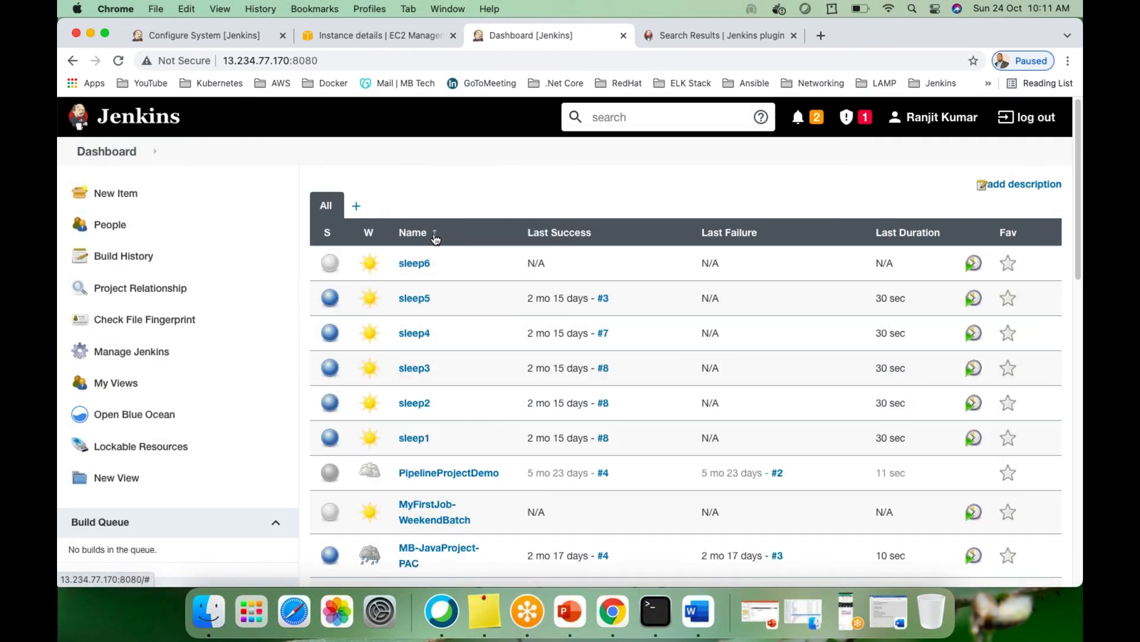
{"action": "left_click", "coordinate": [435, 237]}
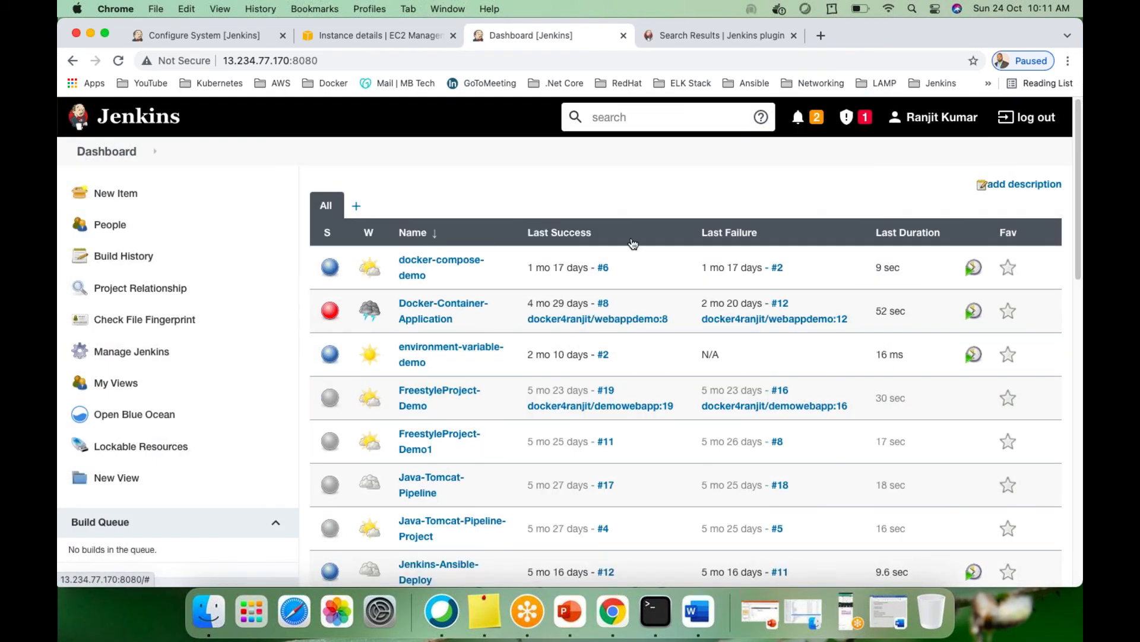
{"action": "left_click", "coordinate": [563, 237]}
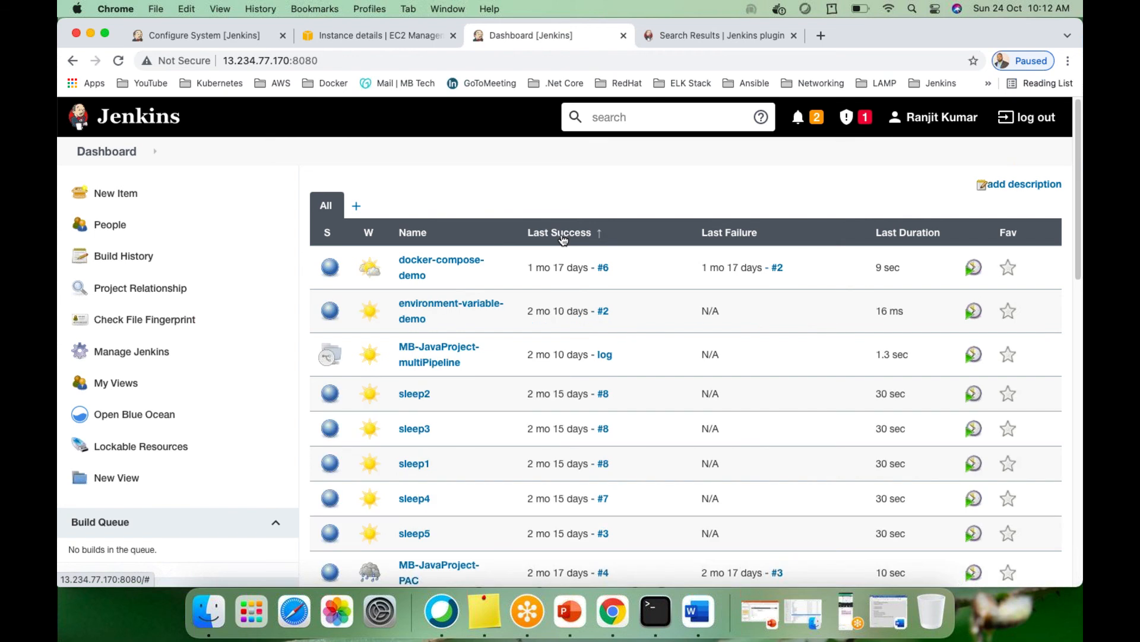
{"action": "left_click", "coordinate": [563, 237]}
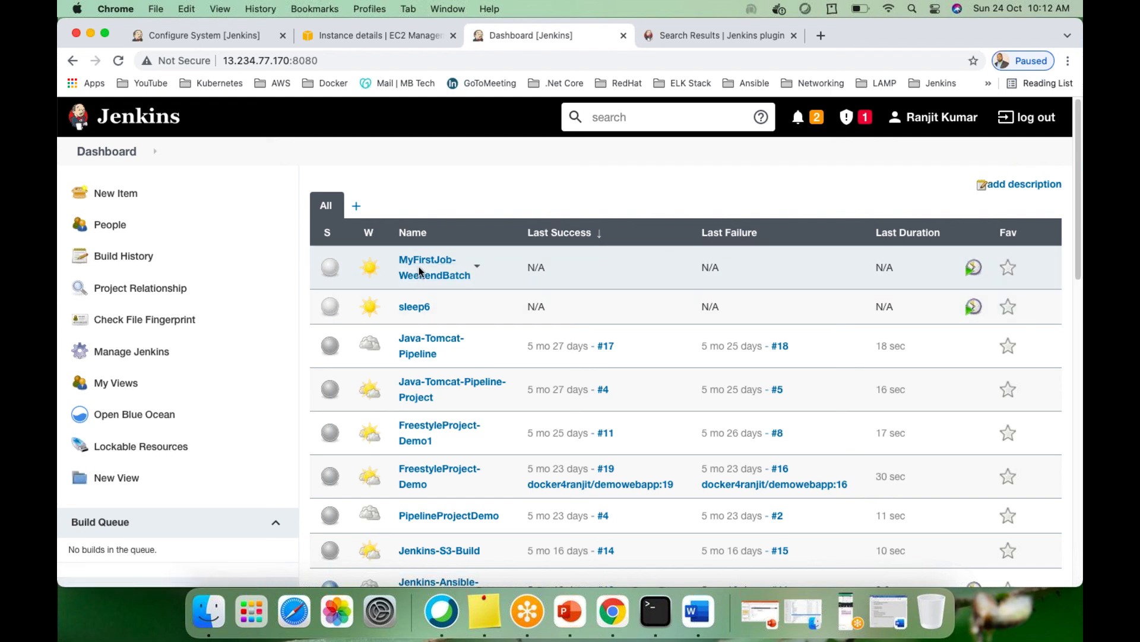
{"action": "left_click", "coordinate": [477, 268]}
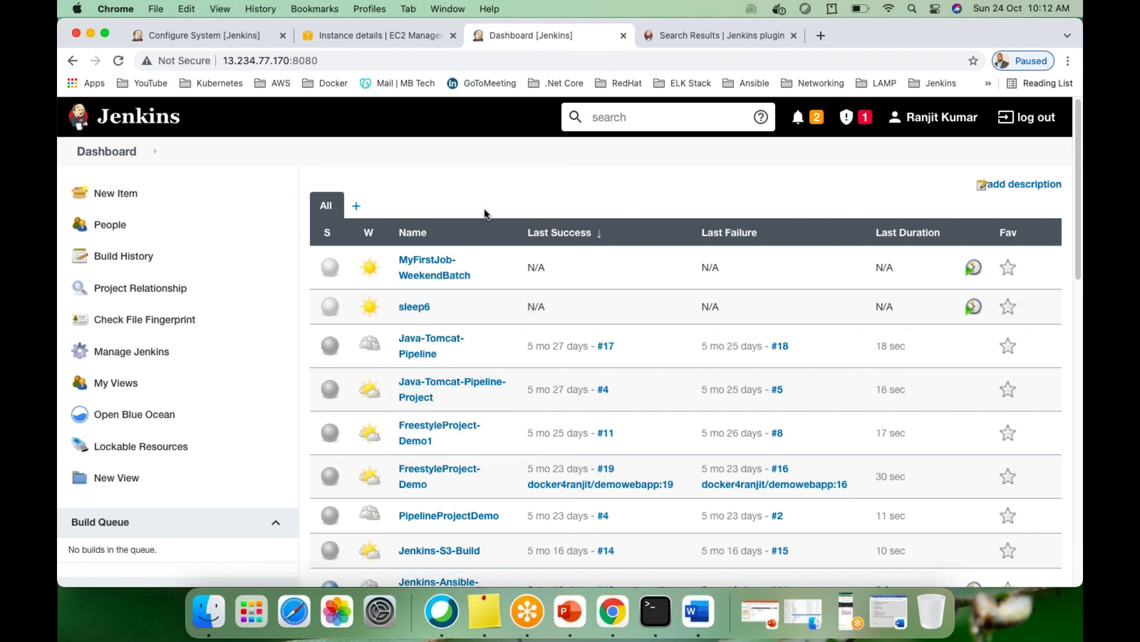
{"action": "left_click", "coordinate": [430, 266]}
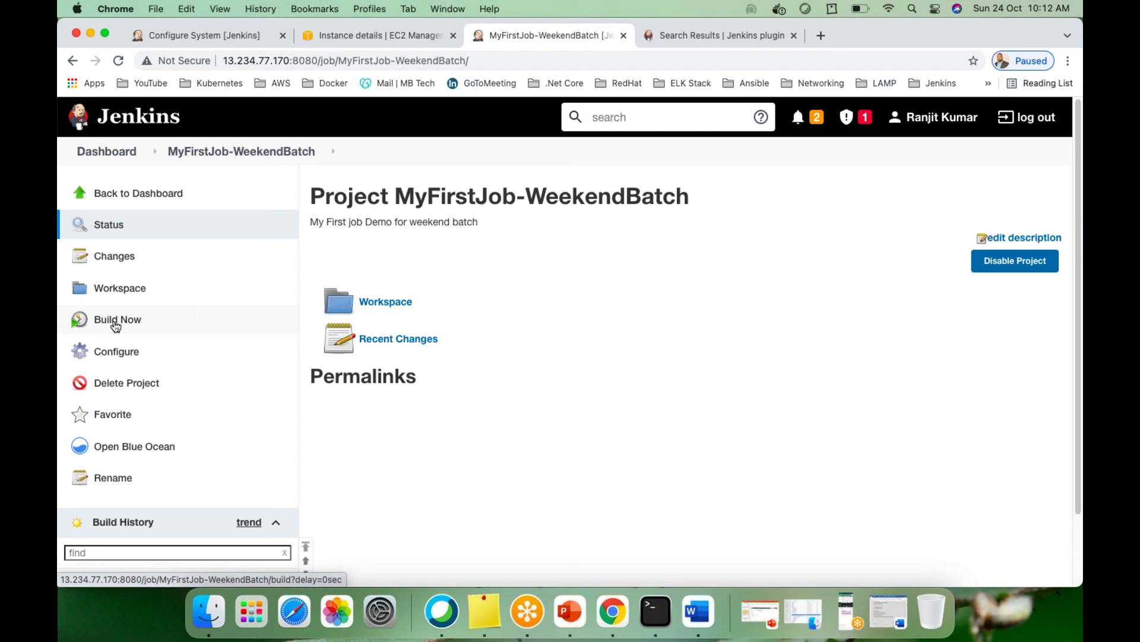
Open the job's Configure page and select Subversion under Source Code Management
{"action": "left_click", "coordinate": [106, 354]}
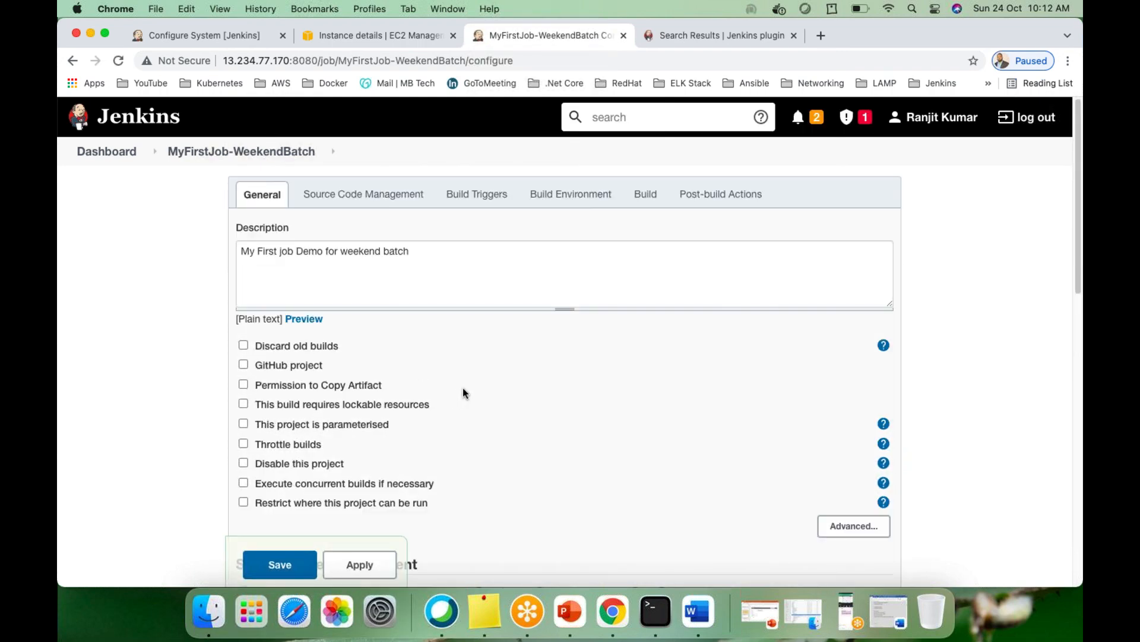
{"action": "scroll", "coordinate": [463, 392], "scroll_direction": "down", "scroll_amount": 3}
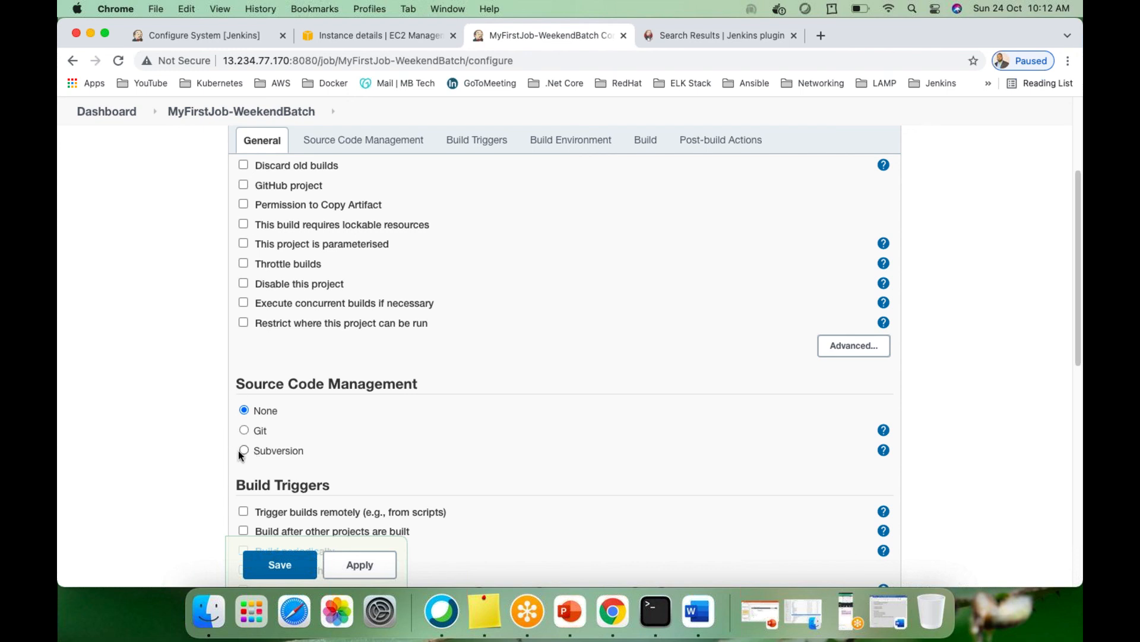
{"action": "scroll", "coordinate": [336, 436], "scroll_direction": "down", "scroll_amount": 2}
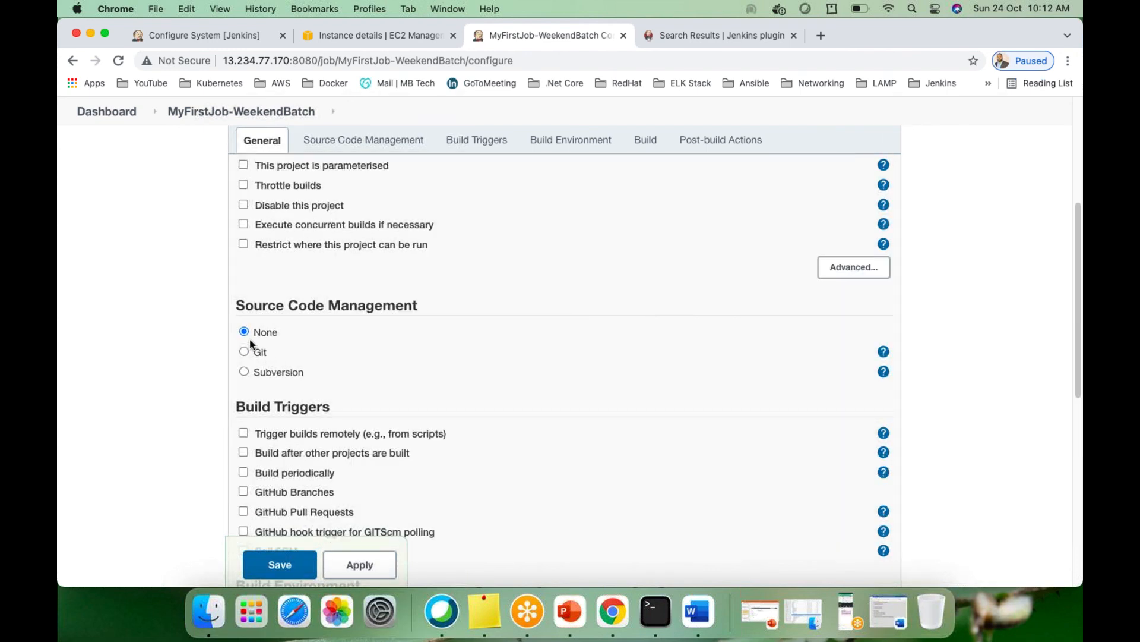
{"action": "left_click", "coordinate": [245, 371]}
{"action": "scroll", "coordinate": [357, 403], "scroll_direction": "down", "scroll_amount": 2}
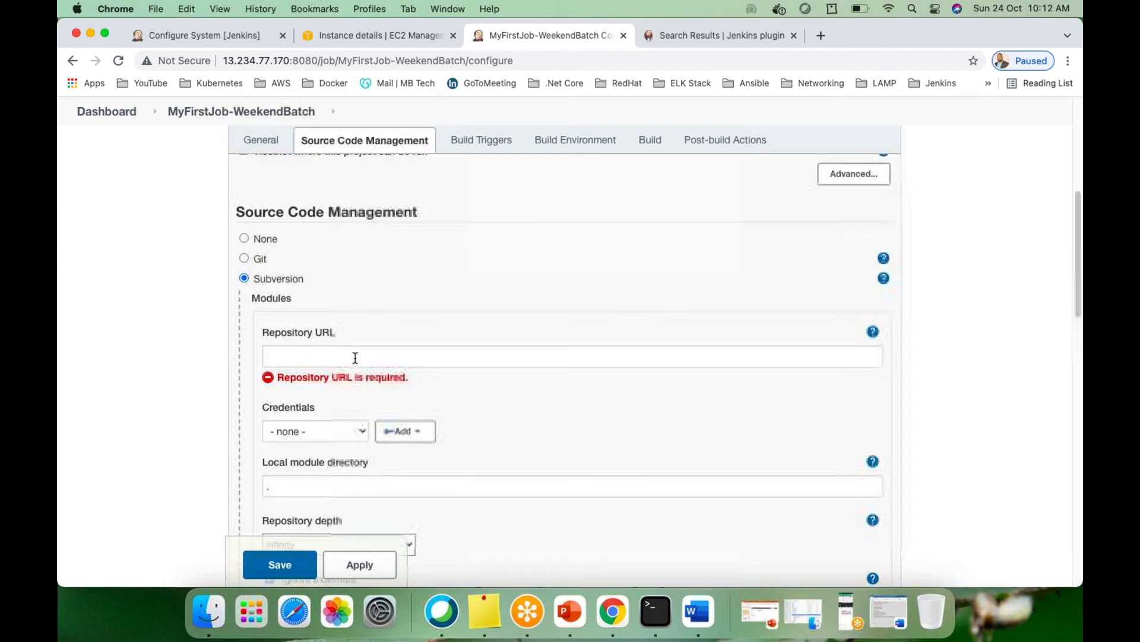
{"action": "scroll", "coordinate": [354, 457], "scroll_direction": "down", "scroll_amount": 3}
{"action": "scroll", "coordinate": [363, 478], "scroll_direction": "down", "scroll_amount": 3}
{"action": "scroll", "coordinate": [363, 478], "scroll_direction": "up", "scroll_amount": 10}
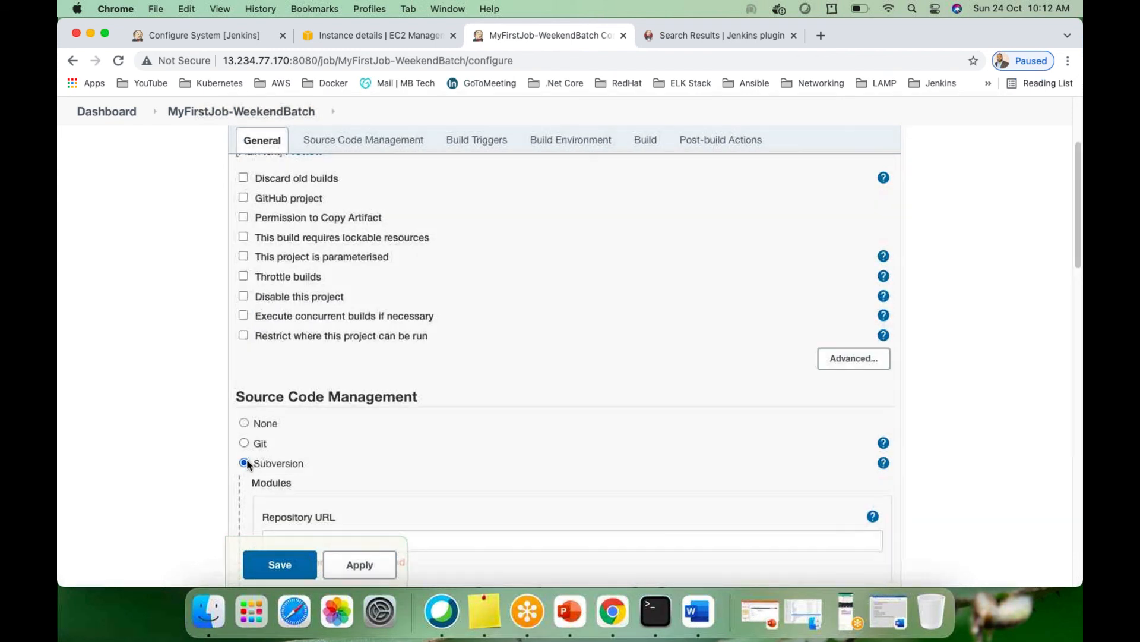
Switch Source Code Management back to None and move down to the Build section
{"action": "left_click", "coordinate": [243, 423]}
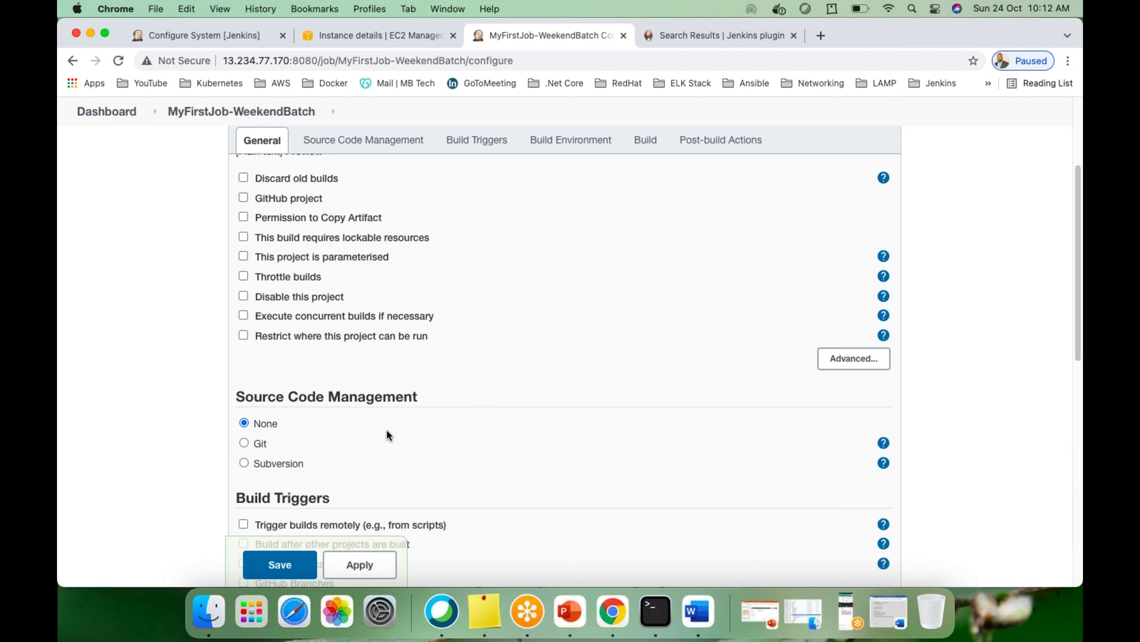
{"action": "scroll", "coordinate": [388, 436], "scroll_direction": "down", "scroll_amount": 2}
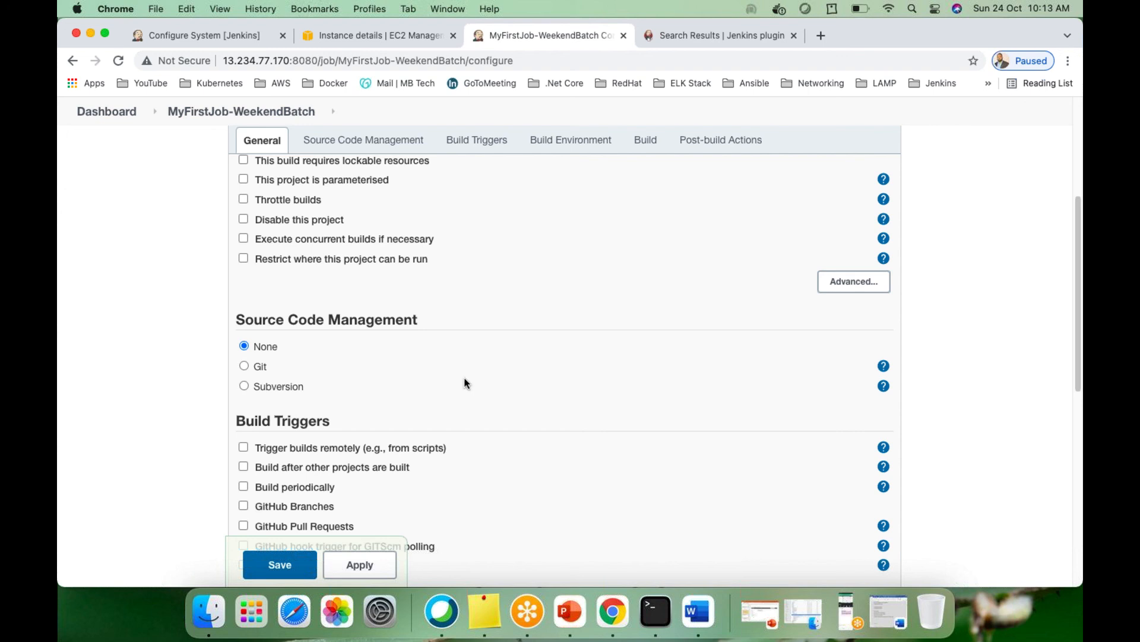
{"action": "scroll", "coordinate": [516, 389], "scroll_direction": "down", "scroll_amount": 3}
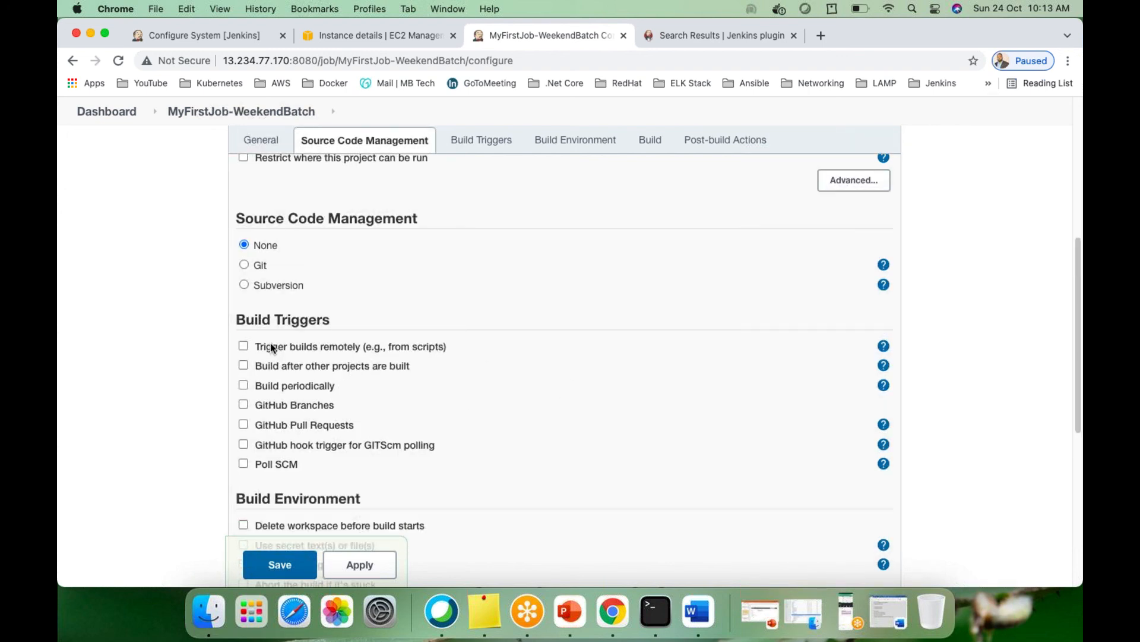
{"action": "scroll", "coordinate": [309, 248], "scroll_direction": "down", "scroll_amount": 3}
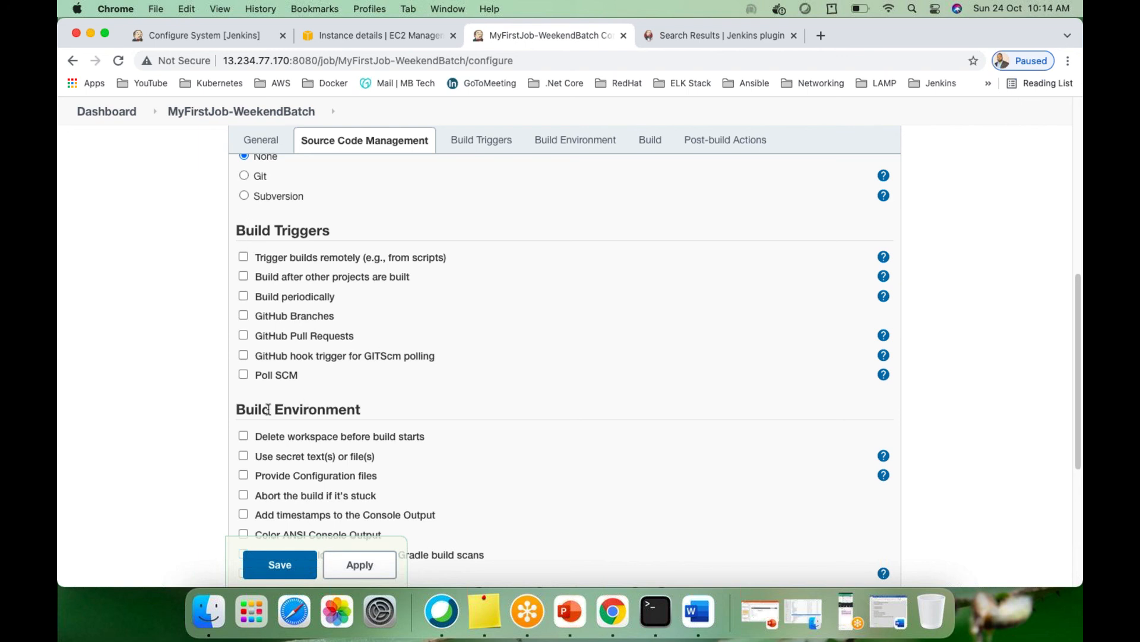
{"action": "scroll", "coordinate": [380, 429], "scroll_direction": "down", "scroll_amount": 5}
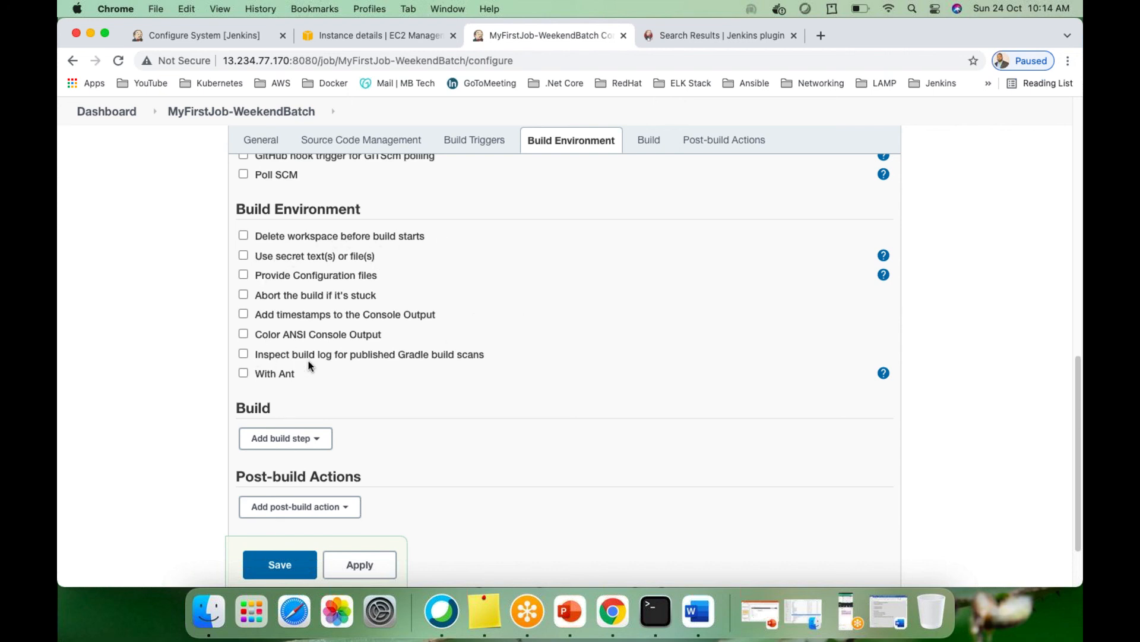
{"action": "scroll", "coordinate": [309, 361], "scroll_direction": "down", "scroll_amount": 3}
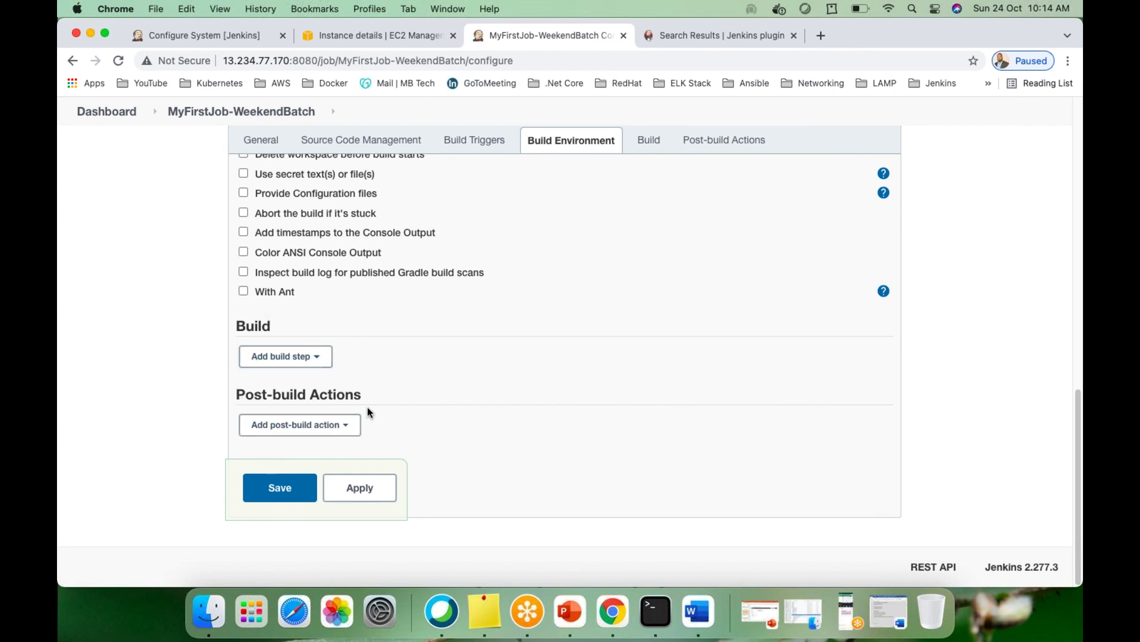
Add an Execute shell build step, delete it, and reopen the build step type list
{"action": "left_click", "coordinate": [318, 357]}
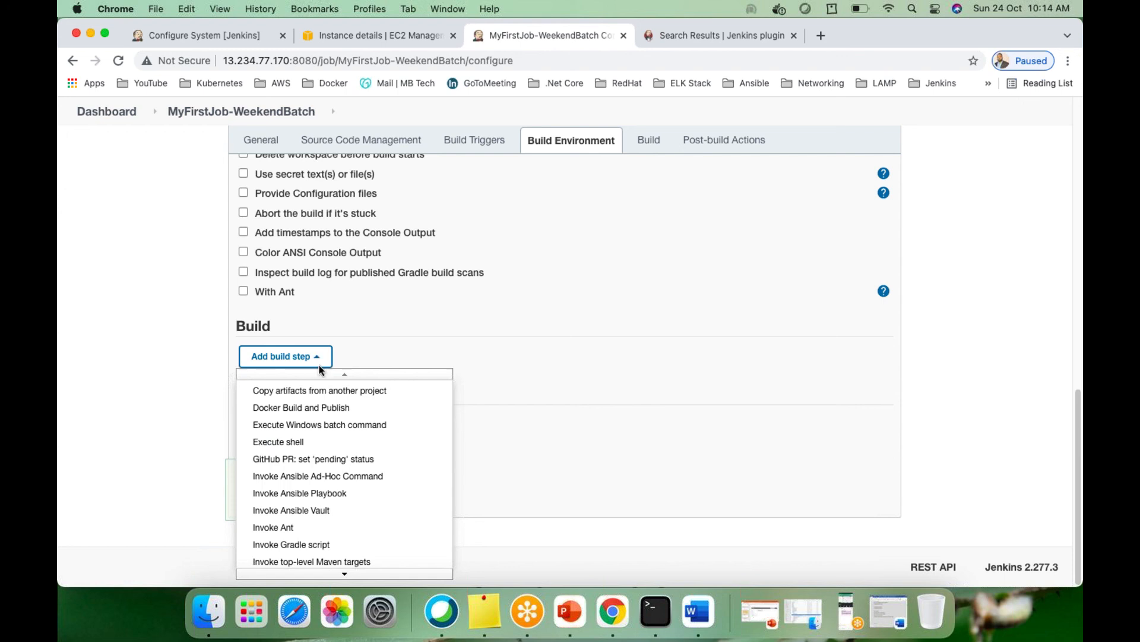
{"action": "left_click", "coordinate": [502, 356]}
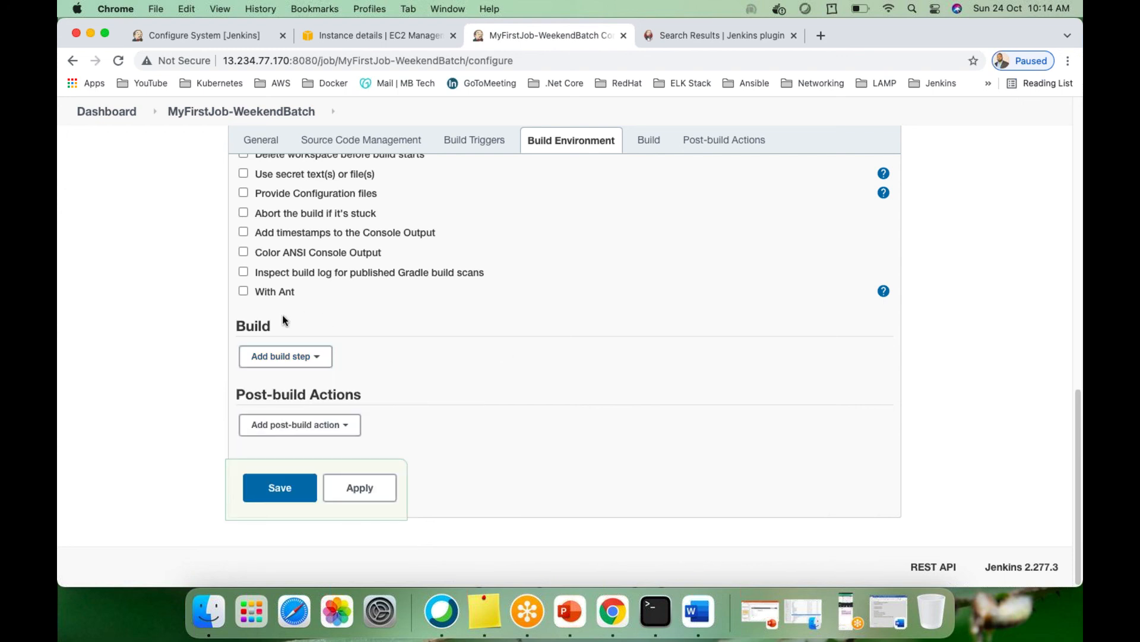
{"action": "left_click", "coordinate": [319, 358]}
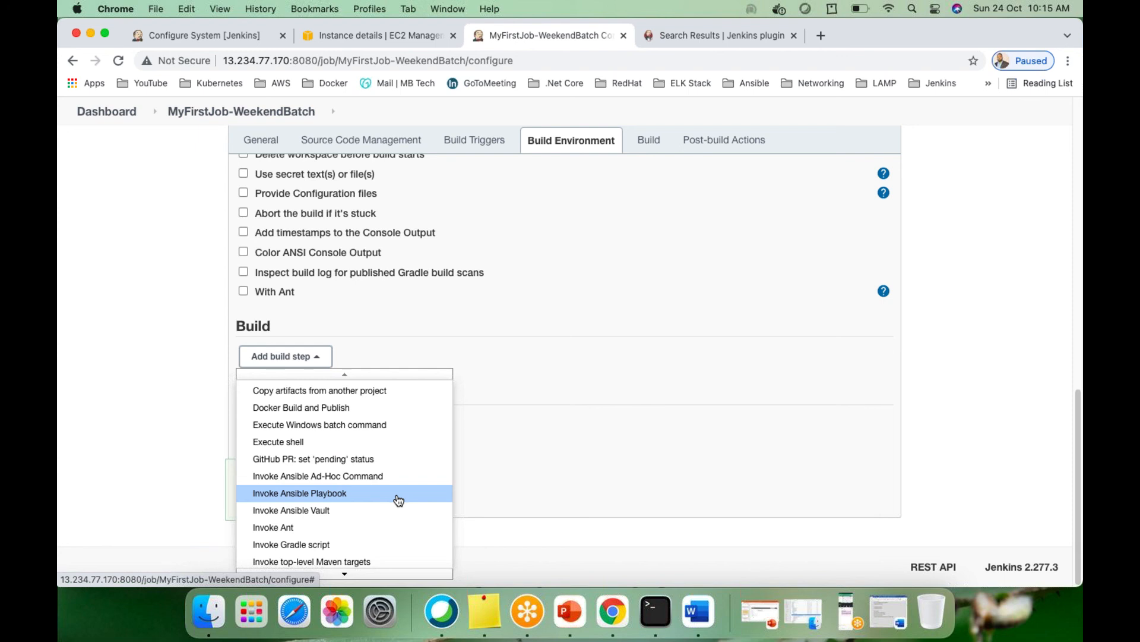
{"action": "left_click", "coordinate": [288, 444]}
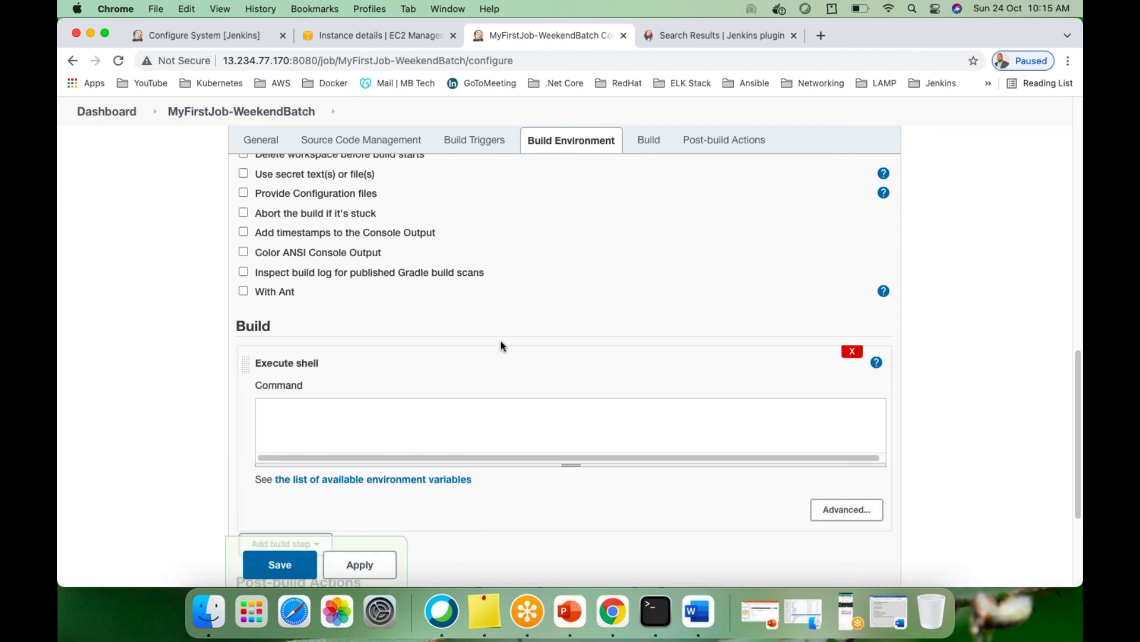
{"action": "left_click", "coordinate": [853, 353]}
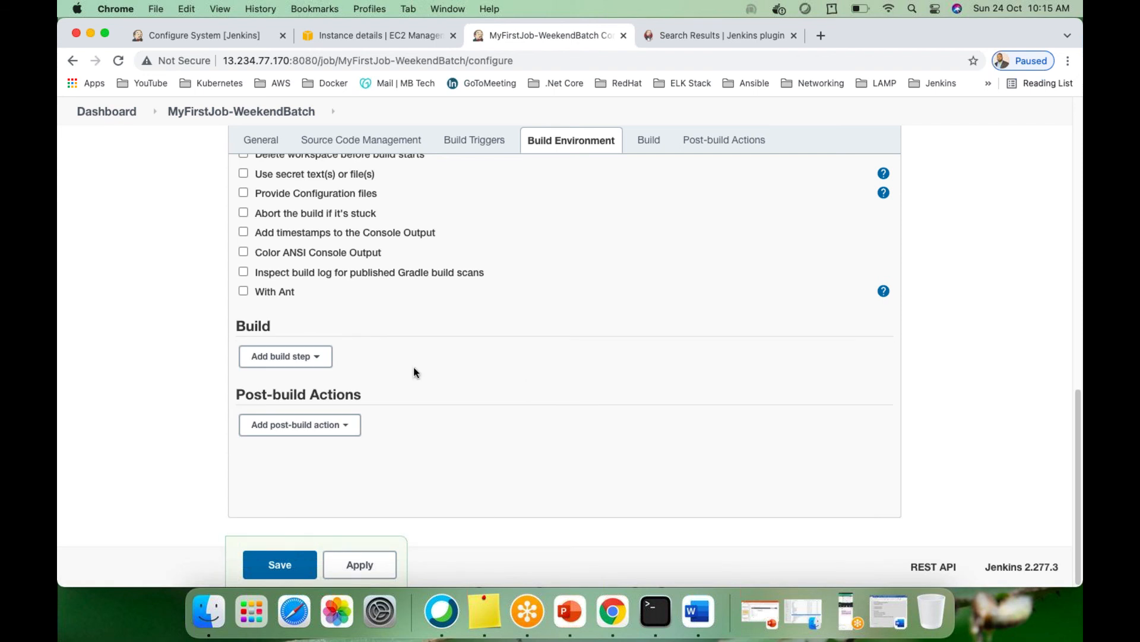
{"action": "left_click", "coordinate": [317, 360]}
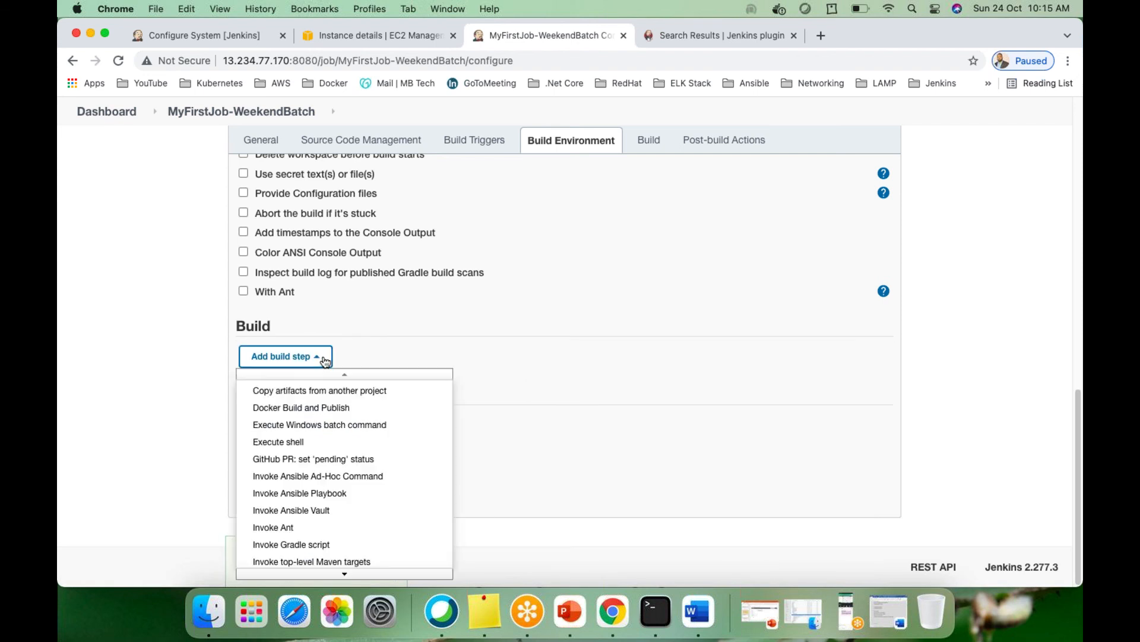
Add an Execute shell step echoing 'Hello Jenkins', a weekend batch demo line, and 'Today is `date`'
{"action": "left_click", "coordinate": [299, 444]}
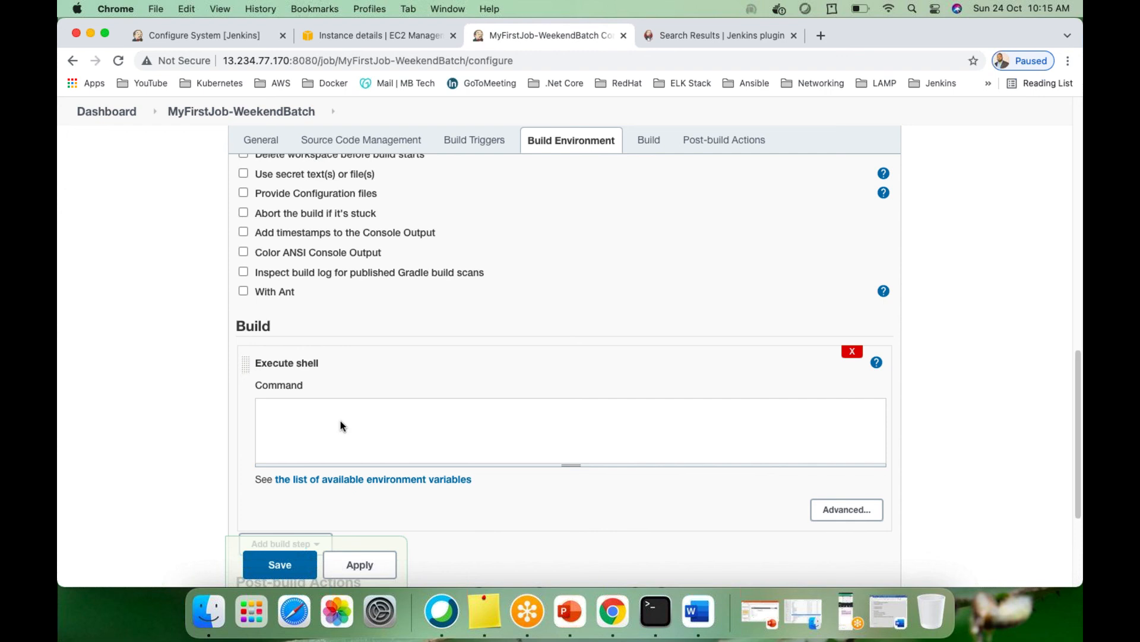
{"action": "type", "text": "echo \"Hello Jenkins\""}
{"action": "key", "text": "Return"}
{"action": "type", "text": "echo \"This "}
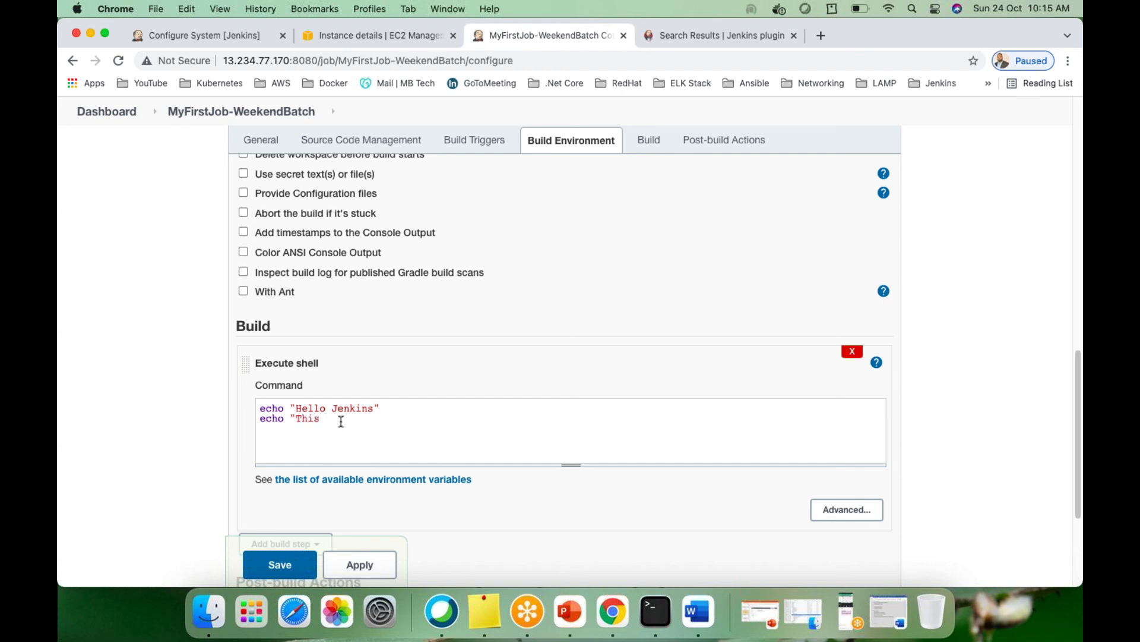
{"action": "type", "text": "is a demo for weekend batch"}
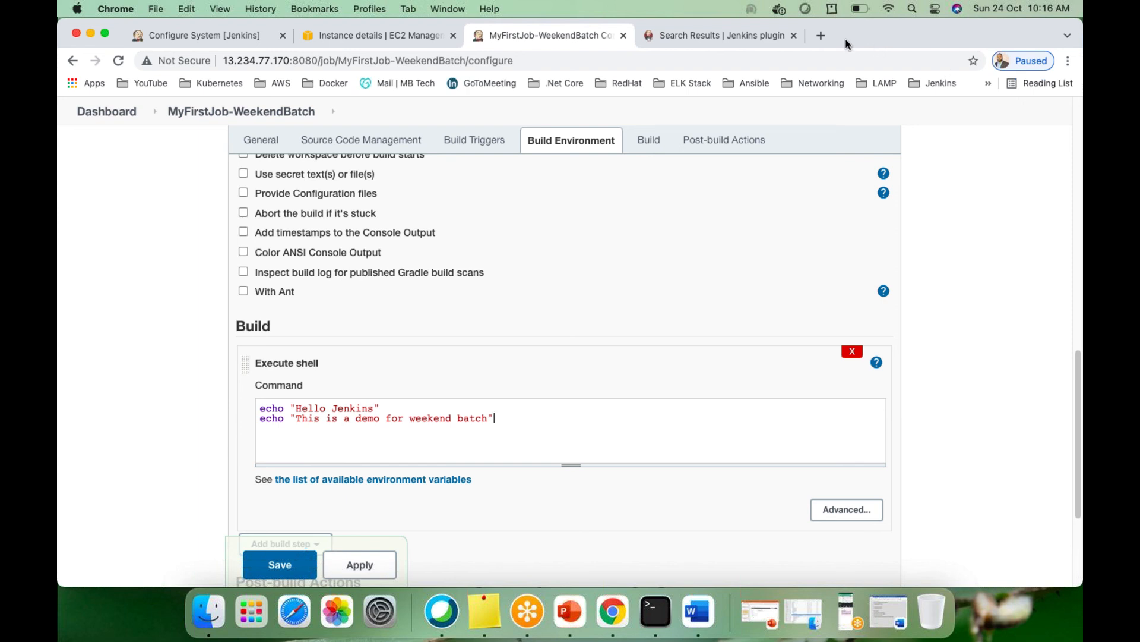
{"action": "left_click", "coordinate": [527, 427]}
{"action": "type", "text": "echo \"Today i"}
{"action": "key", "text": "BackSpace"}
{"action": "type", "text": "s"}
{"action": "type", "text": " ```"}
{"action": "type", "text": "\""}
{"action": "type", "text": "date"}
{"action": "scroll", "coordinate": [466, 495], "scroll_direction": "down", "scroll_amount": 4}
{"action": "scroll", "coordinate": [469, 491], "scroll_direction": "down", "scroll_amount": 3}
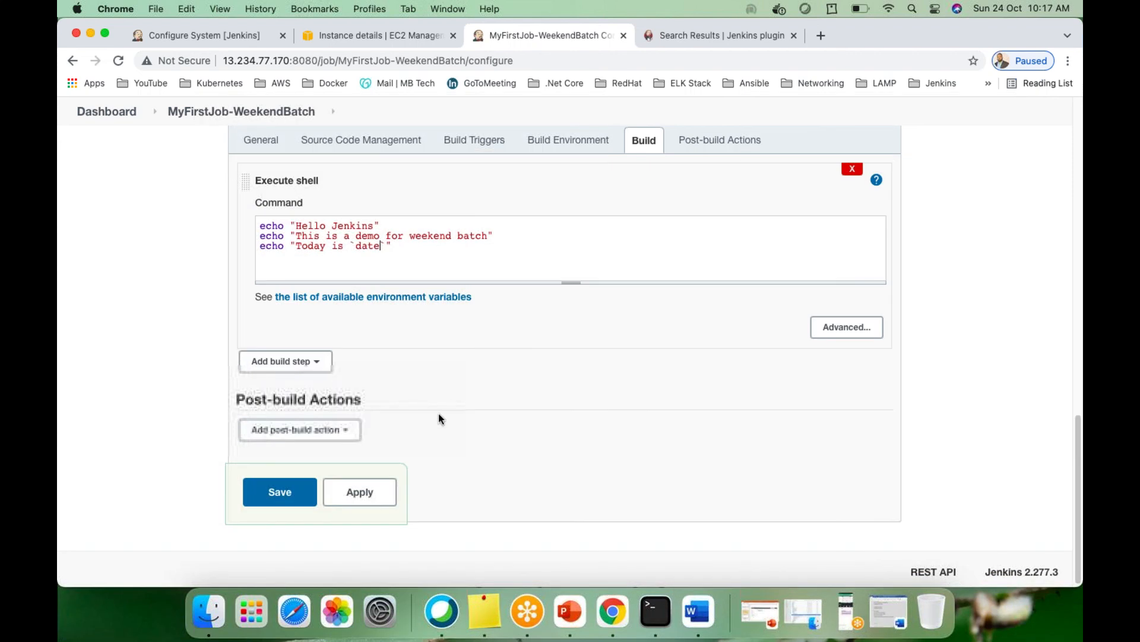
Apply and save the MyFirstJob-WeekendBatch configuration, returning to its project page
{"action": "left_click", "coordinate": [360, 498]}
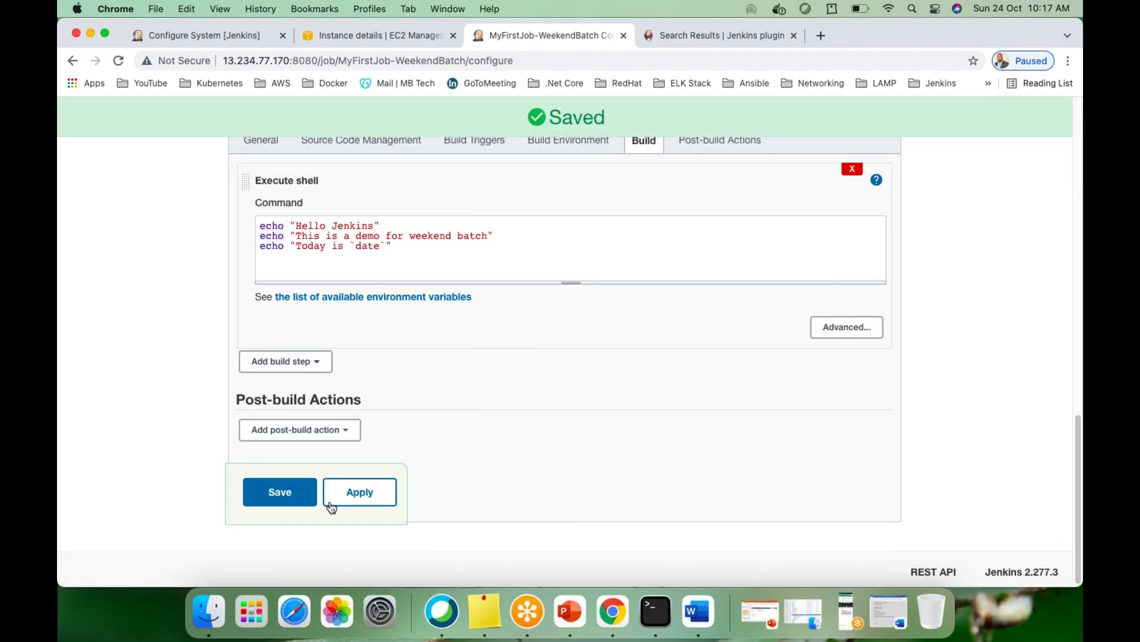
{"action": "left_click", "coordinate": [287, 498]}
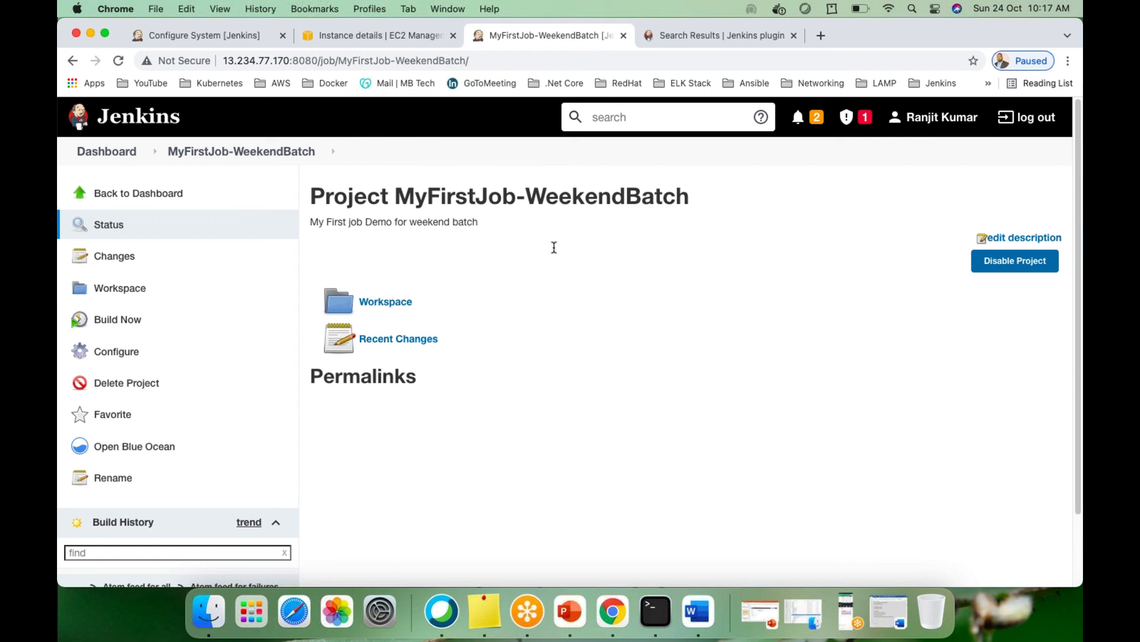
{"action": "left_click", "coordinate": [235, 155]}
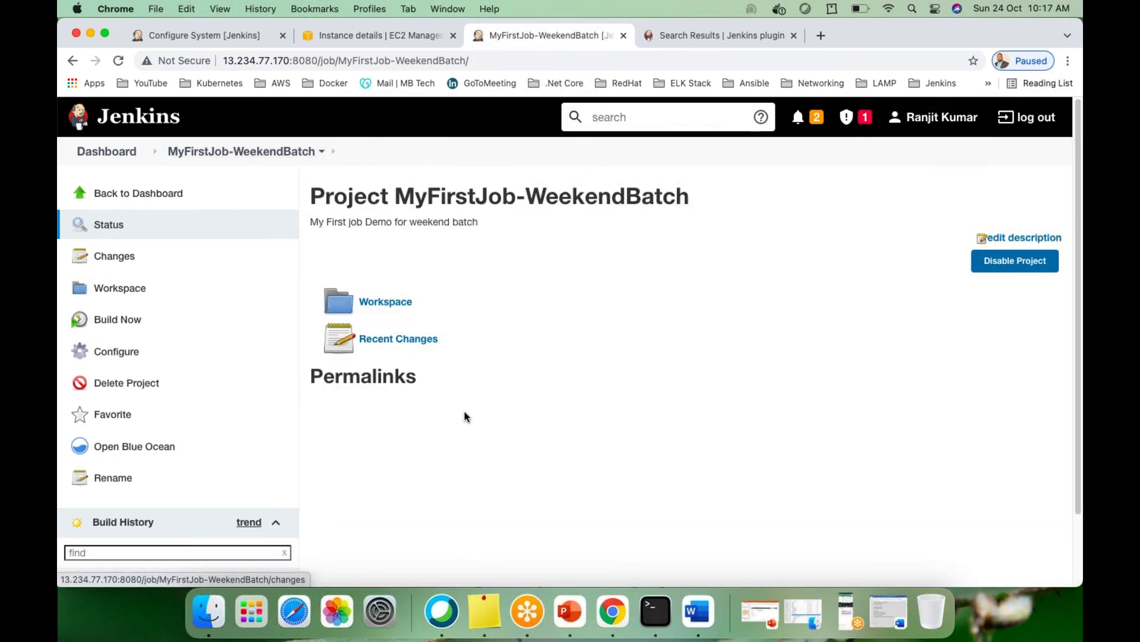
Run the job and check that build #1 shows in Build History
{"action": "scroll", "coordinate": [464, 413], "scroll_direction": "down", "scroll_amount": 3}
{"action": "scroll", "coordinate": [463, 416], "scroll_direction": "up", "scroll_amount": 3}
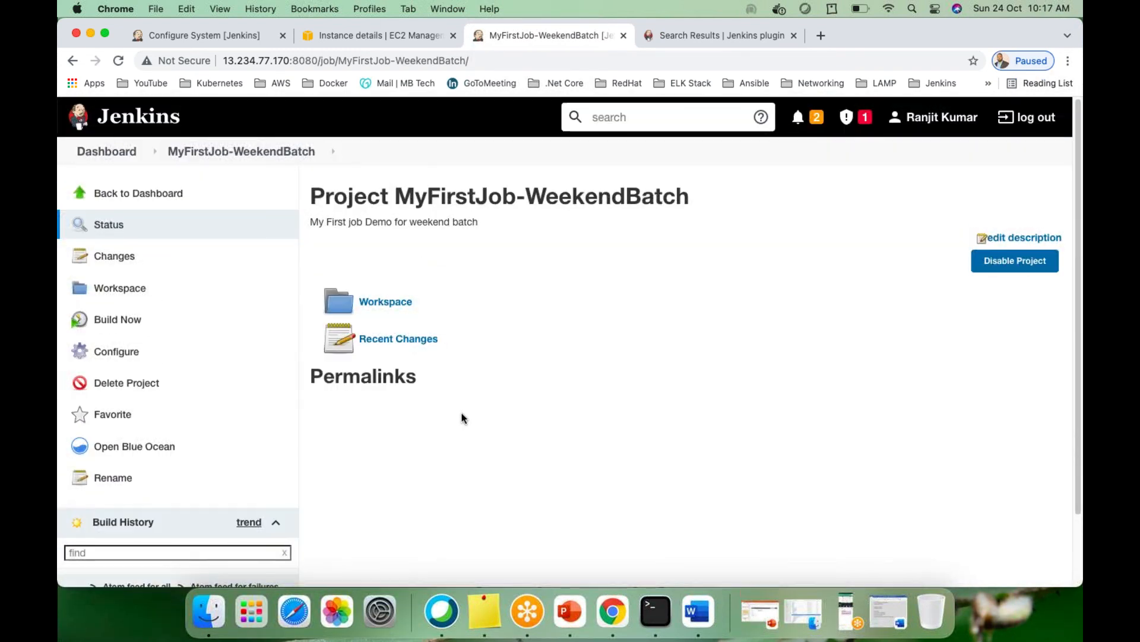
{"action": "left_click", "coordinate": [115, 322]}
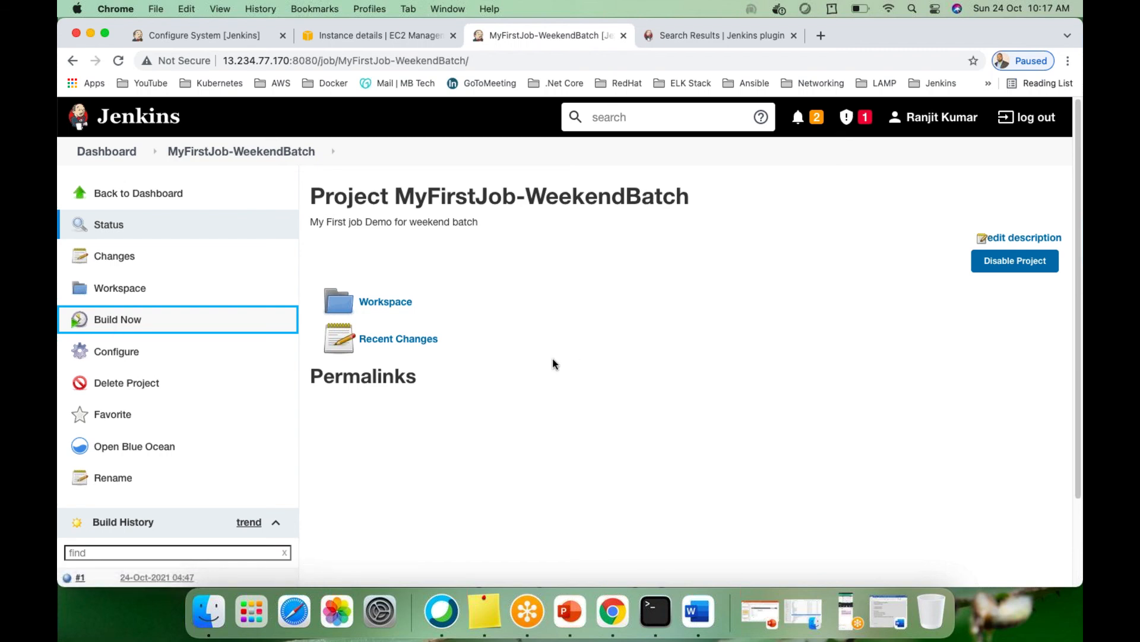
{"action": "scroll", "coordinate": [553, 359], "scroll_direction": "down", "scroll_amount": 3}
{"action": "scroll", "coordinate": [554, 363], "scroll_direction": "up", "scroll_amount": 3}
{"action": "scroll", "coordinate": [554, 365], "scroll_direction": "down", "scroll_amount": 3}
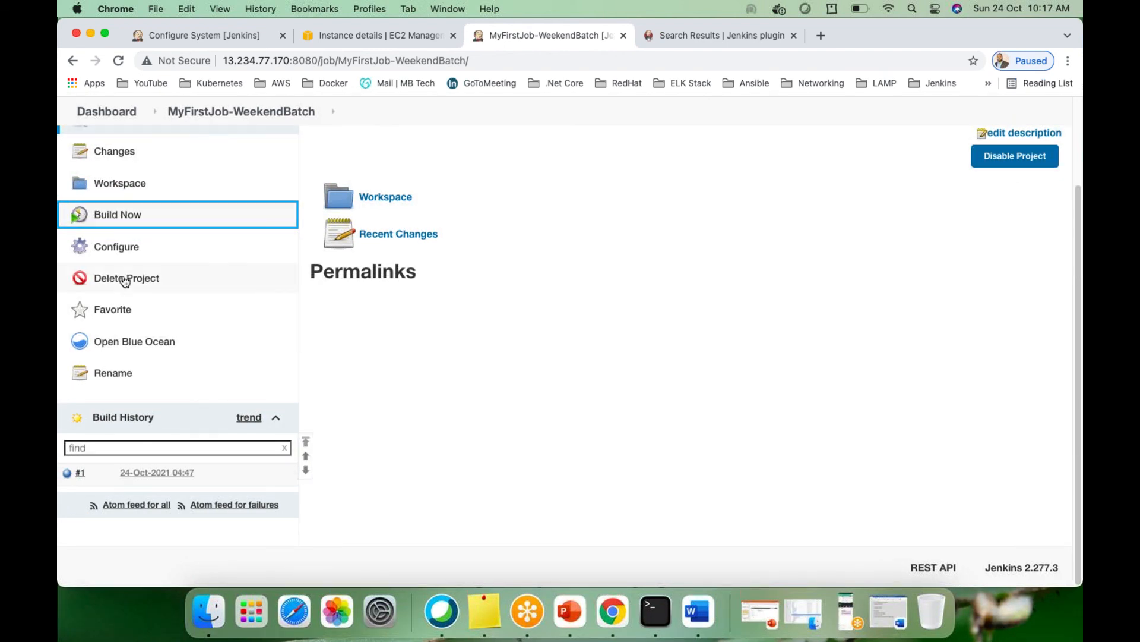
{"action": "left_click", "coordinate": [91, 474]}
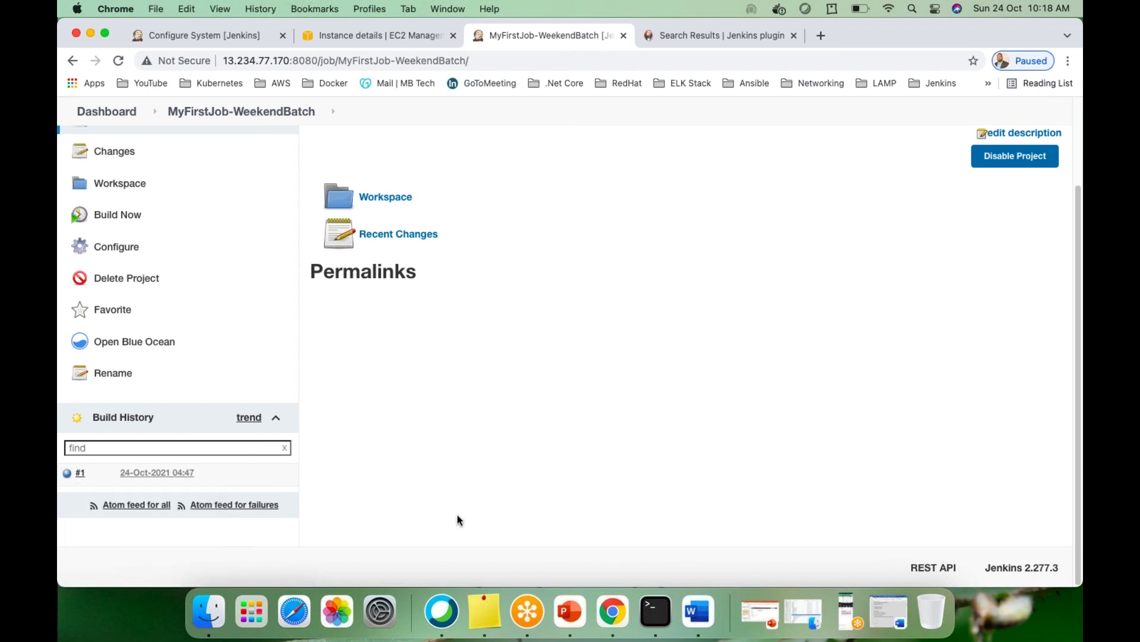
{"action": "left_click", "coordinate": [67, 478]}
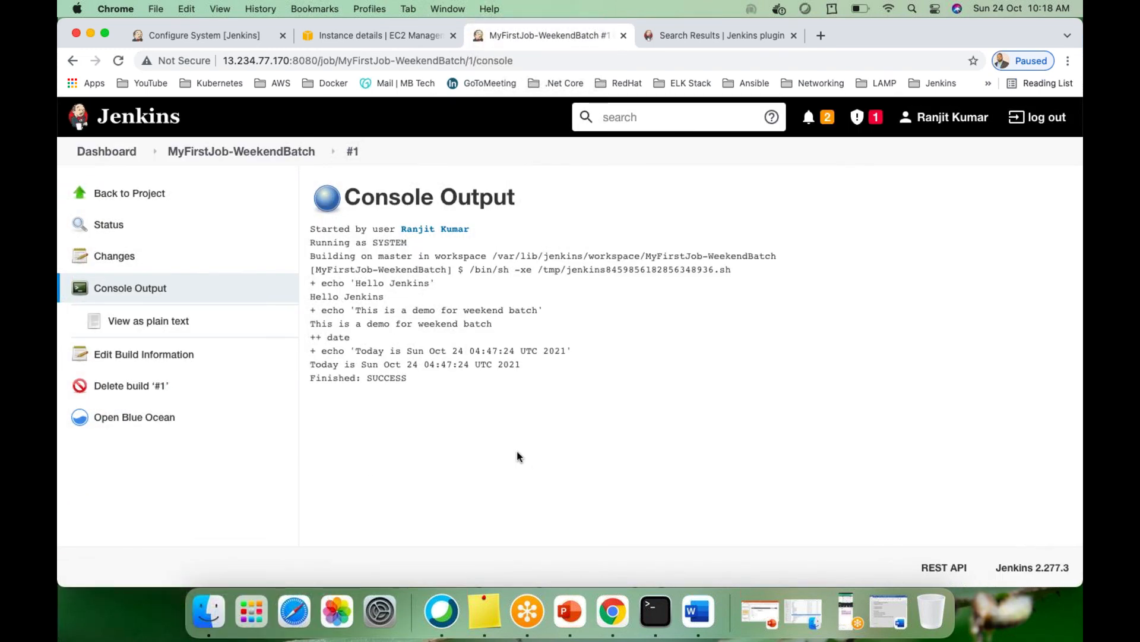
{"action": "left_click_drag", "start_coordinate": [435, 383], "coordinate": [347, 215]}
{"action": "left_click", "coordinate": [347, 215]}
{"action": "left_click_drag", "start_coordinate": [491, 255], "coordinate": [785, 256]}
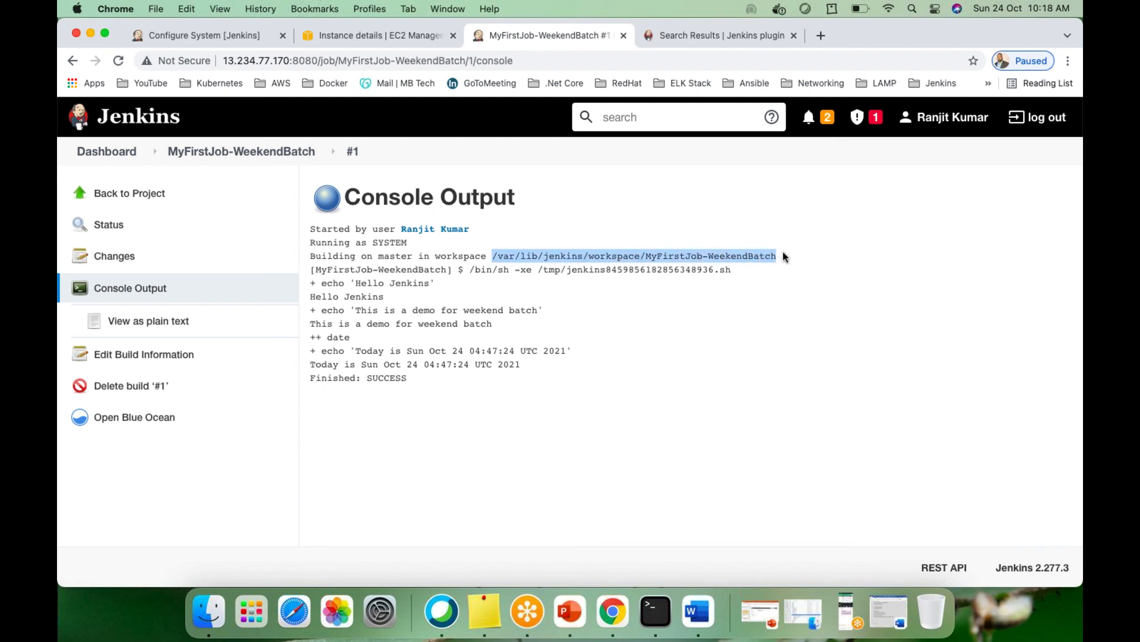
{"action": "left_click_drag", "start_coordinate": [311, 296], "coordinate": [384, 295]}
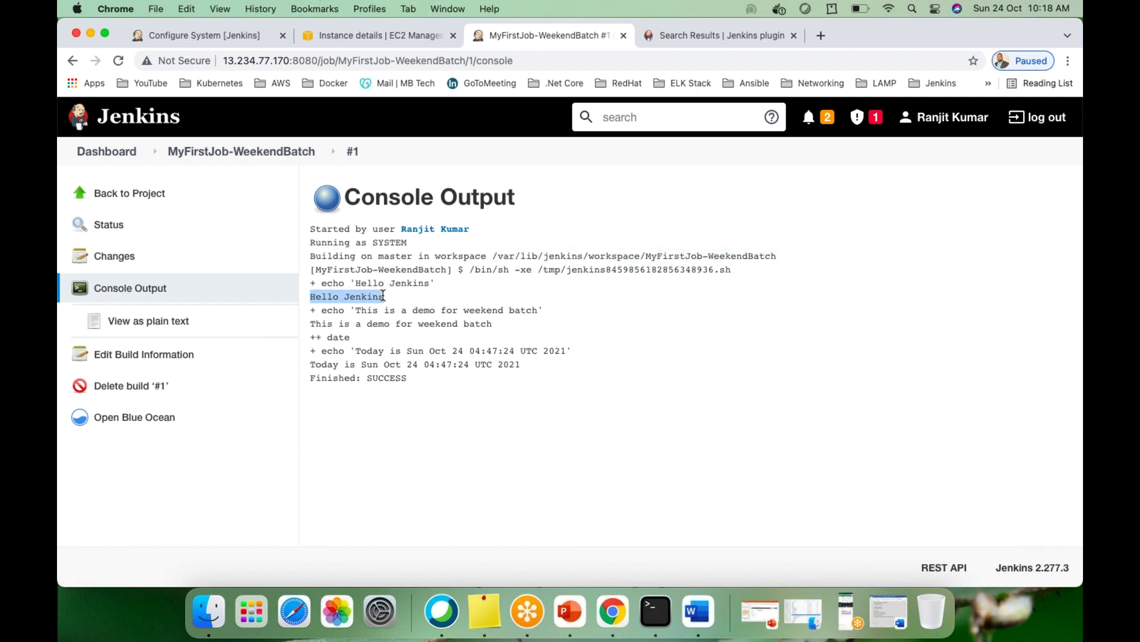
{"action": "left_click", "coordinate": [318, 324]}
{"action": "left_click_drag", "start_coordinate": [319, 324], "coordinate": [494, 329]}
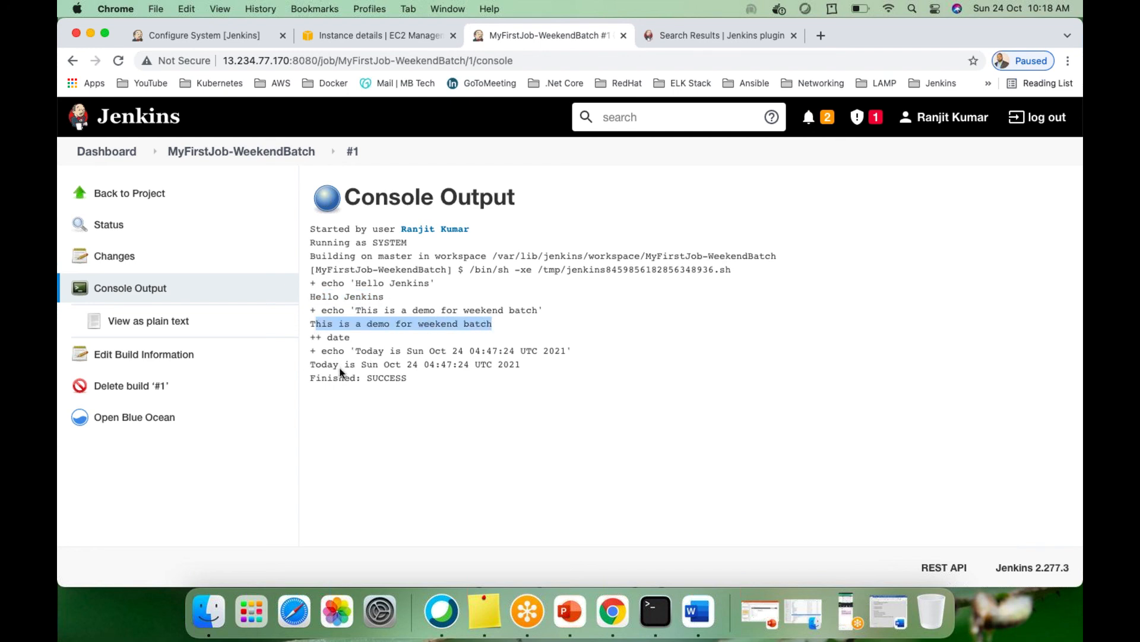
{"action": "left_click_drag", "start_coordinate": [312, 364], "coordinate": [531, 366]}
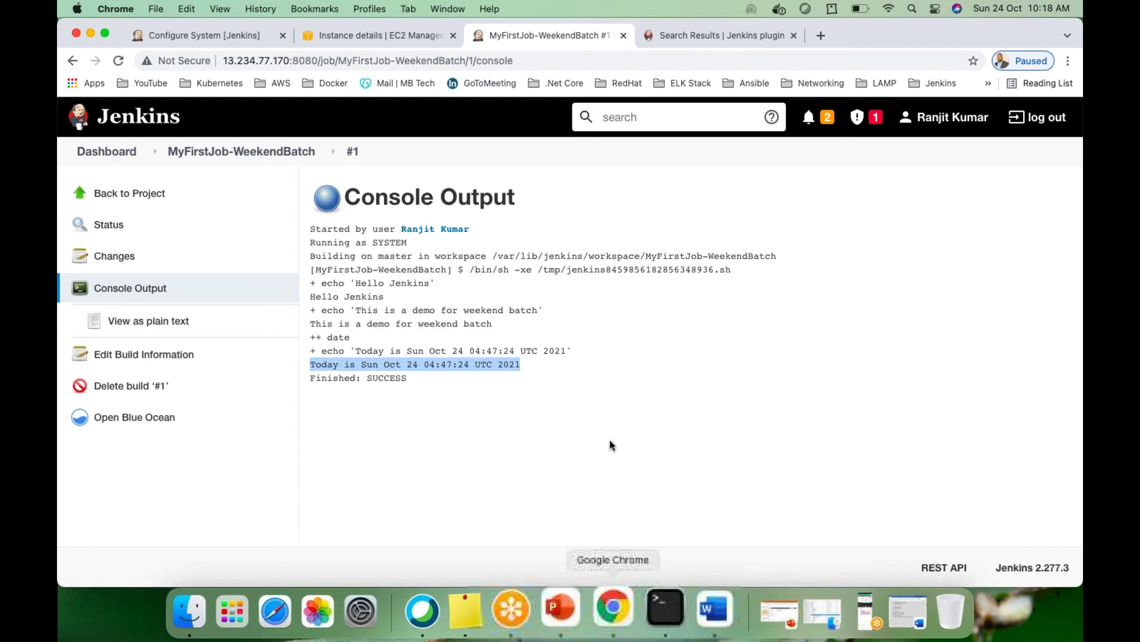
{"action": "left_click", "coordinate": [245, 153]}
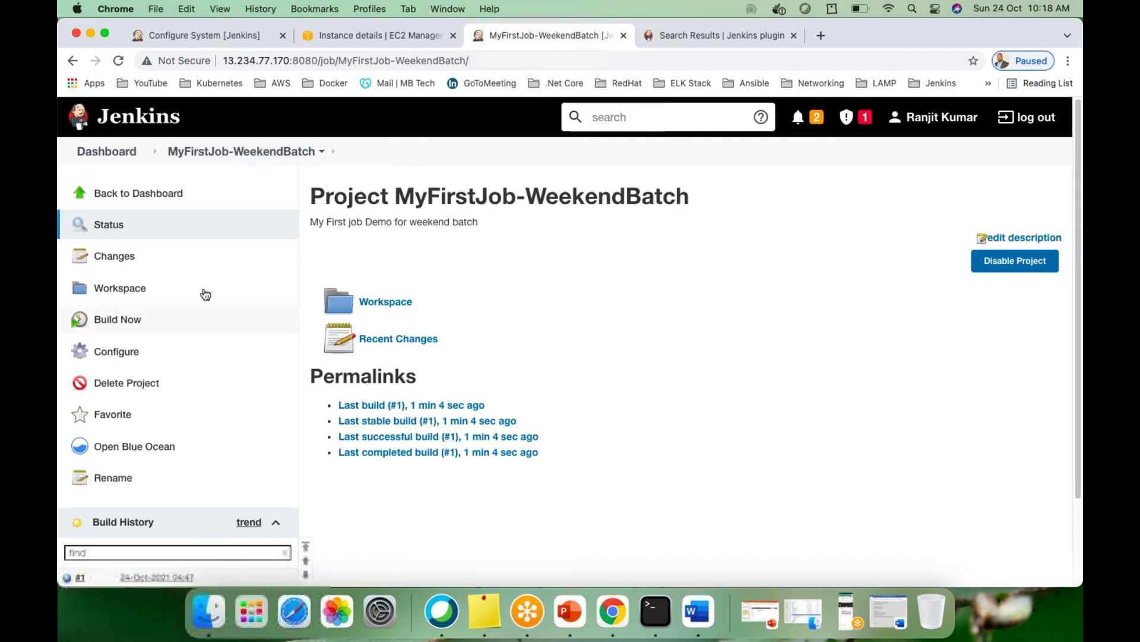
In the job configuration, append sleep 30 and echo "Good Moring" to the Execute shell command
{"action": "left_click", "coordinate": [113, 354]}
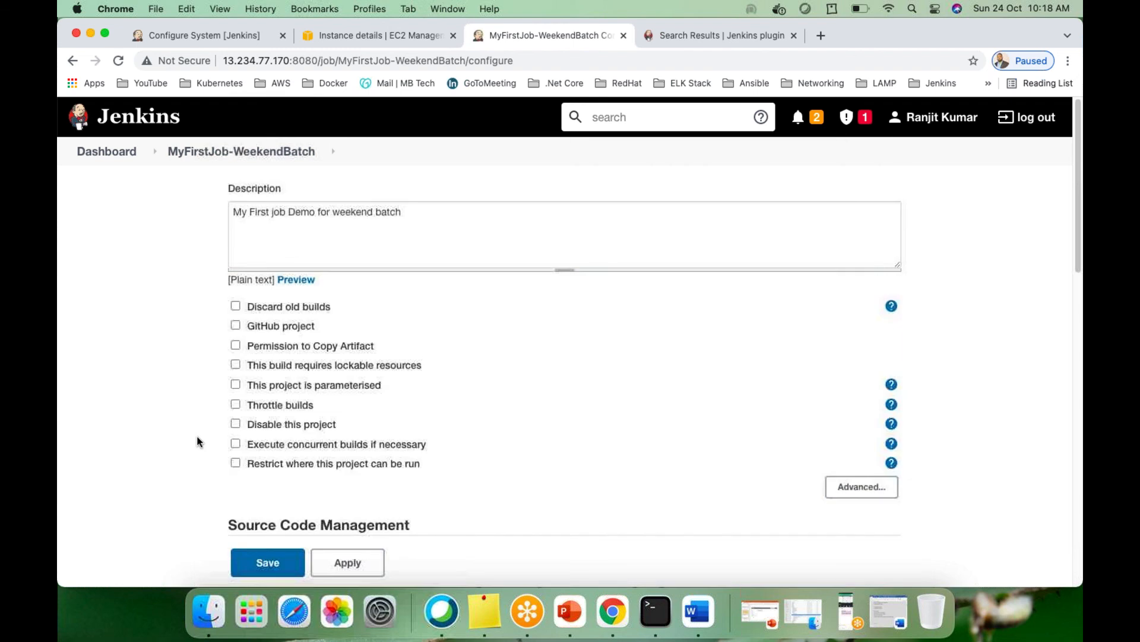
{"action": "scroll", "coordinate": [199, 436], "scroll_direction": "down", "scroll_amount": 10}
{"action": "scroll", "coordinate": [199, 436], "scroll_direction": "down", "scroll_amount": 4}
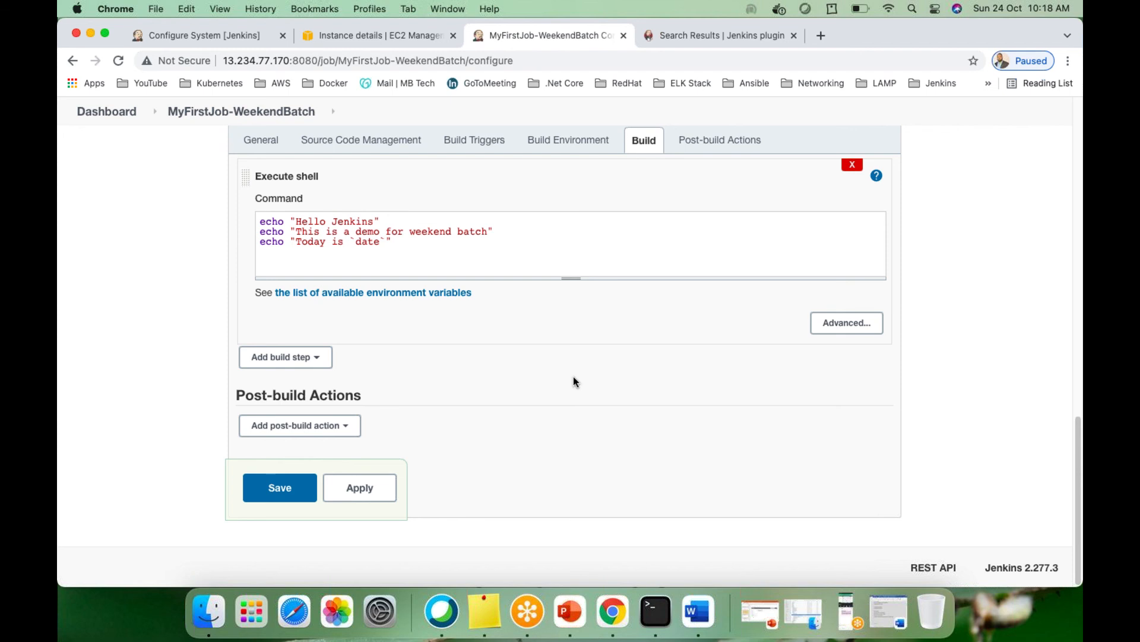
{"action": "scroll", "coordinate": [500, 412], "scroll_direction": "up", "scroll_amount": 10}
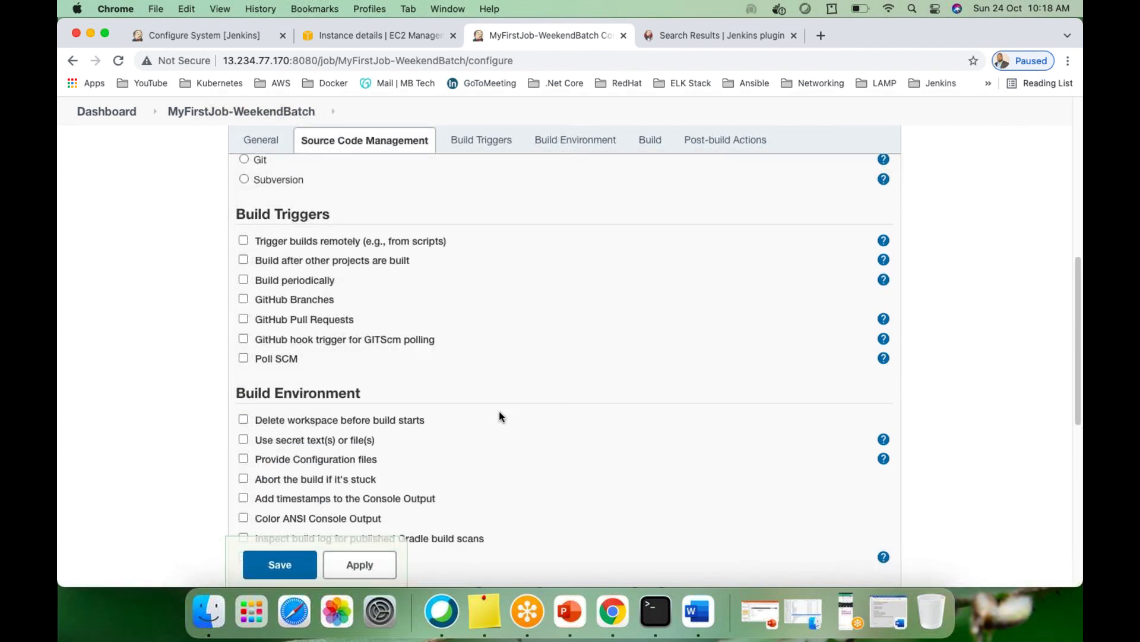
{"action": "scroll", "coordinate": [499, 416], "scroll_direction": "down", "scroll_amount": 10}
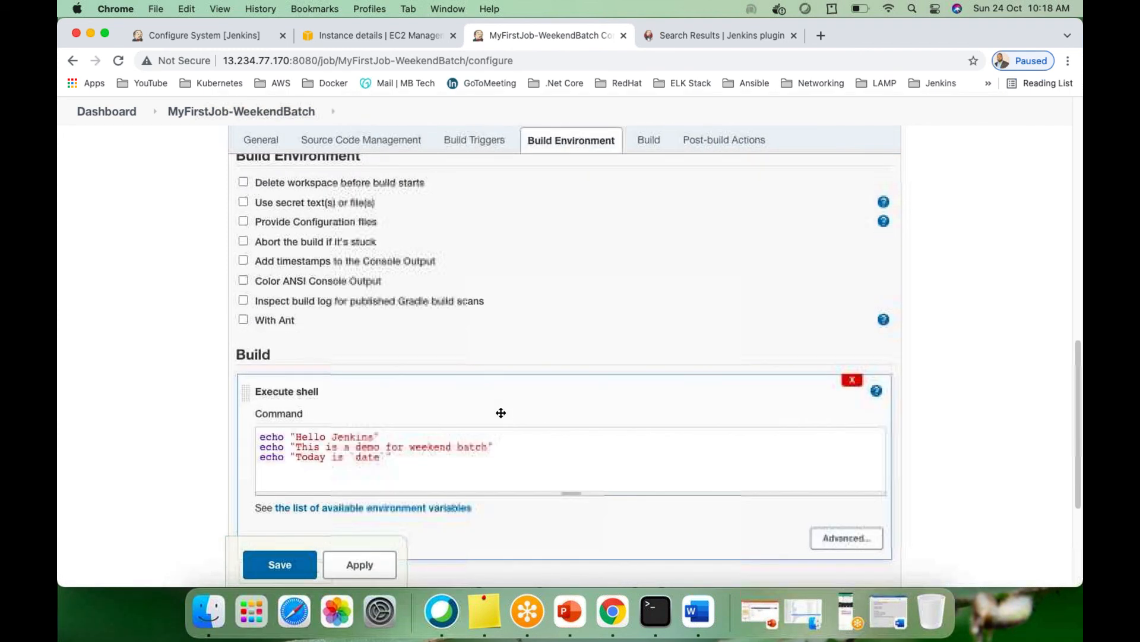
{"action": "scroll", "coordinate": [535, 425], "scroll_direction": "up", "scroll_amount": 1}
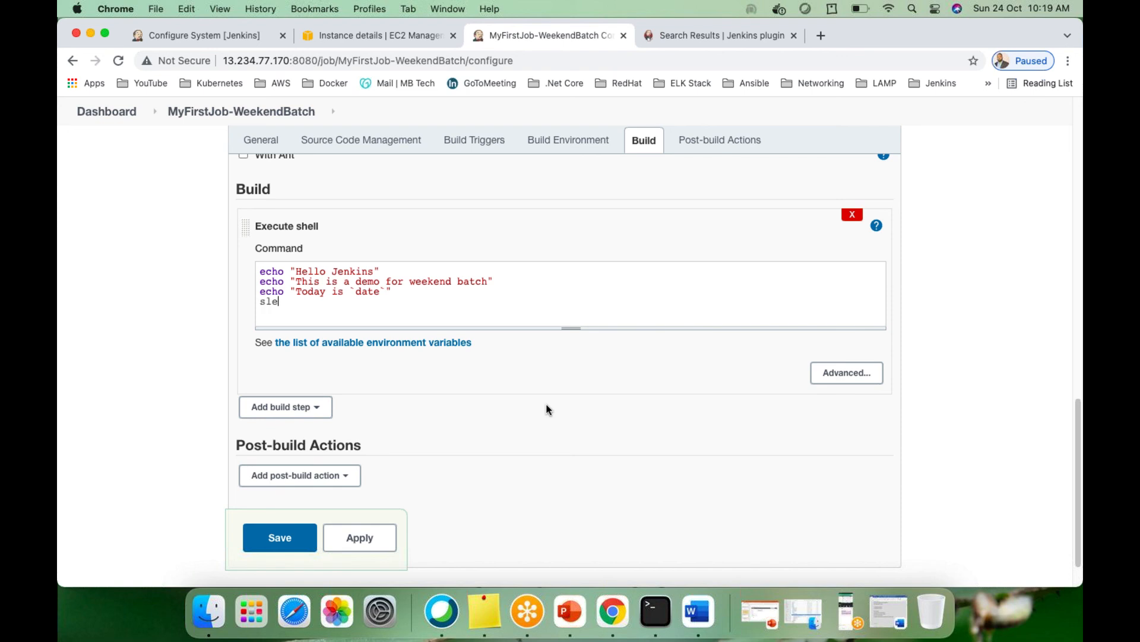
{"action": "type", "text": "p"}
{"action": "type", "text": "o "}
{"action": "type", "text": "\"He"}
{"action": "type", "text": "oo"}
{"action": "type", "text": "d Moring"}
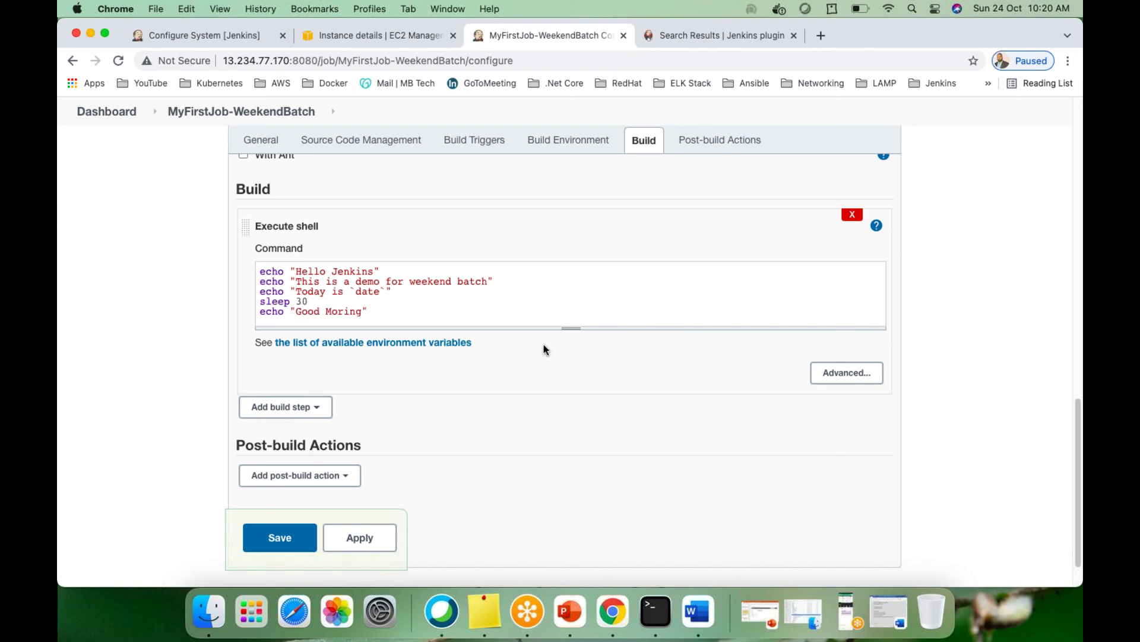
{"action": "left_click", "coordinate": [285, 523]}
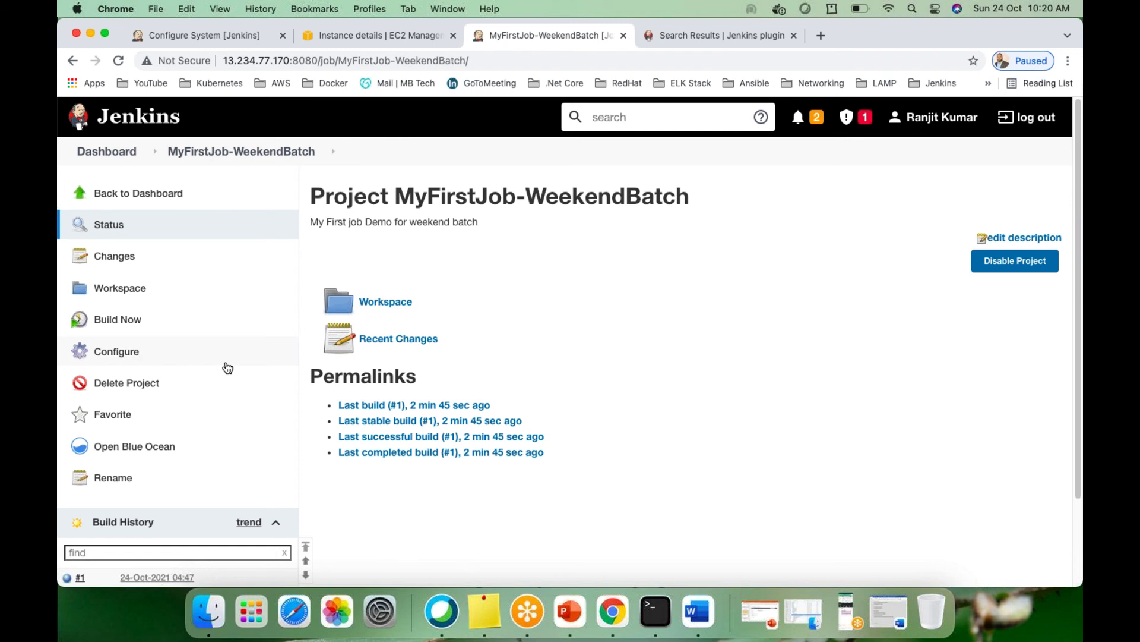
{"action": "scroll", "coordinate": [225, 367], "scroll_direction": "down", "scroll_amount": 3}
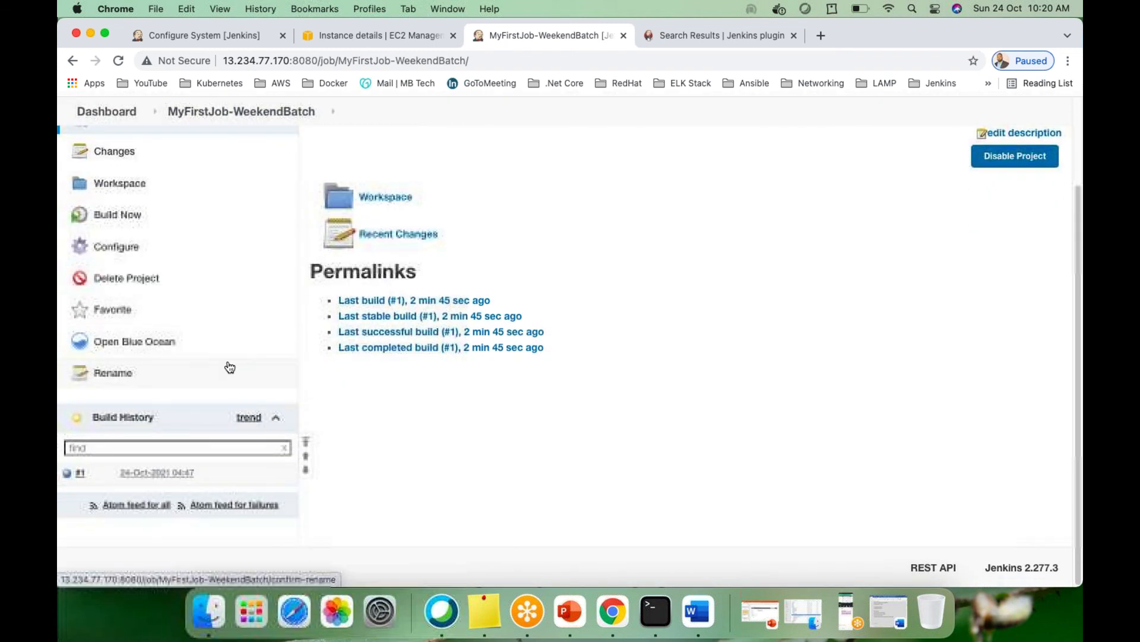
{"action": "left_click", "coordinate": [103, 217]}
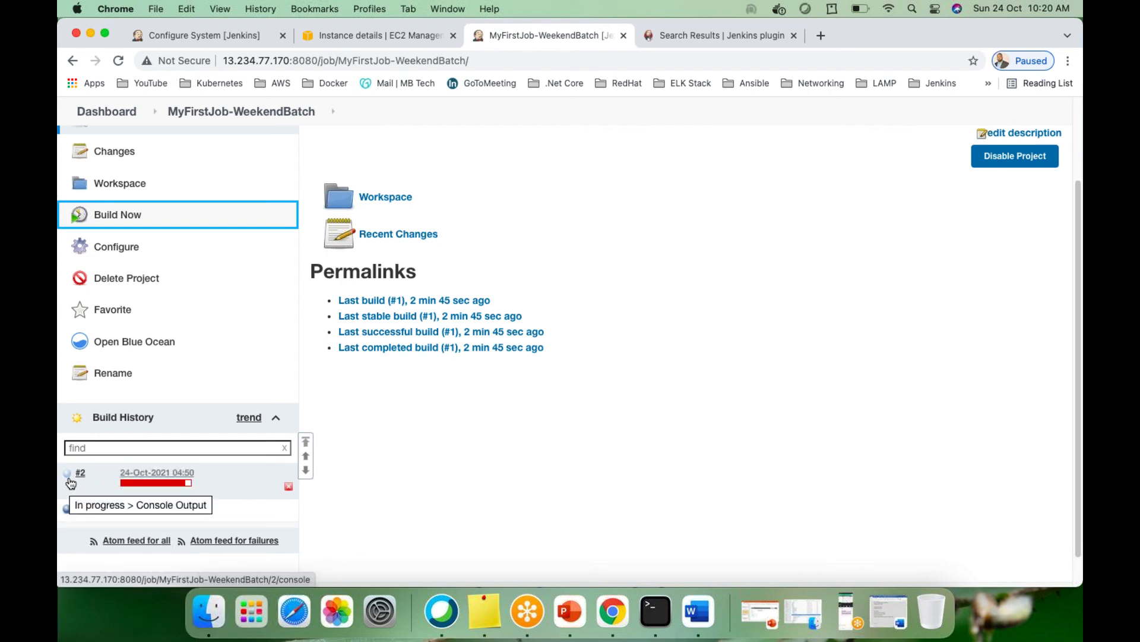
{"action": "scroll", "coordinate": [476, 404], "scroll_direction": "up", "scroll_amount": 2}
{"action": "scroll", "coordinate": [357, 297], "scroll_direction": "up", "scroll_amount": 2}
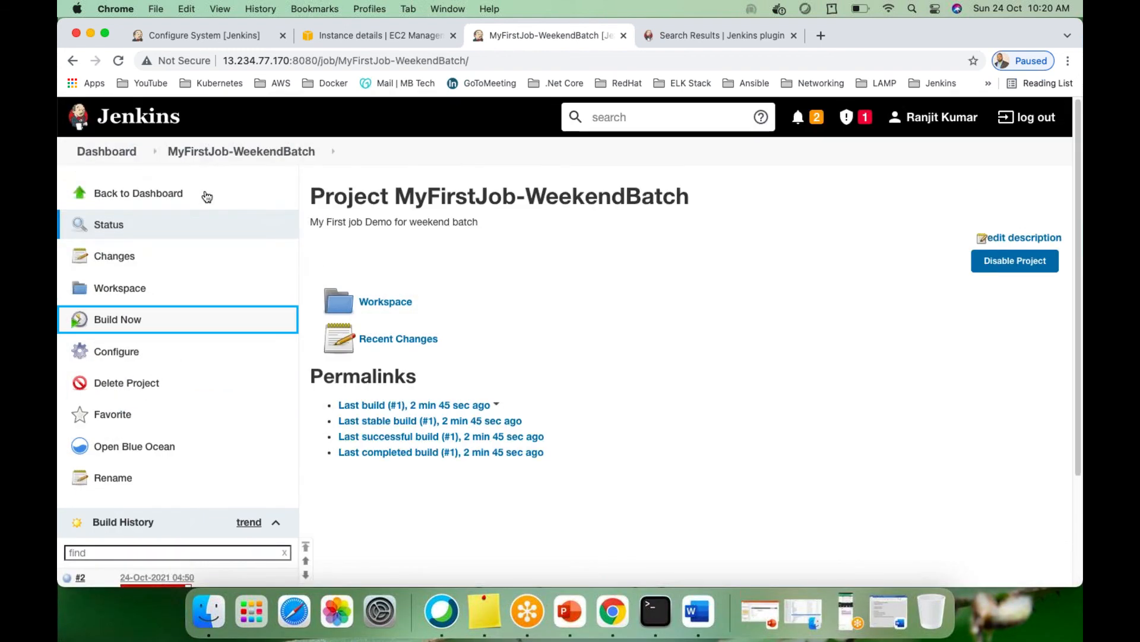
{"action": "left_click", "coordinate": [98, 152]}
{"action": "scroll", "coordinate": [209, 372], "scroll_direction": "down", "scroll_amount": 10}
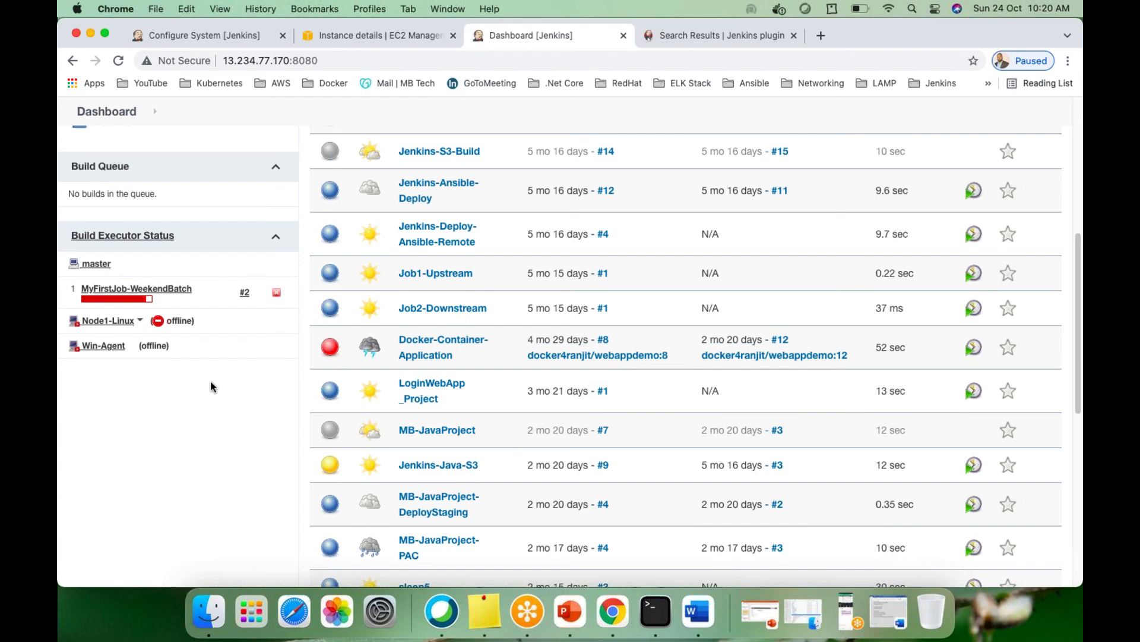
{"action": "scroll", "coordinate": [213, 386], "scroll_direction": "up", "scroll_amount": 8}
{"action": "scroll", "coordinate": [202, 409], "scroll_direction": "down", "scroll_amount": 10}
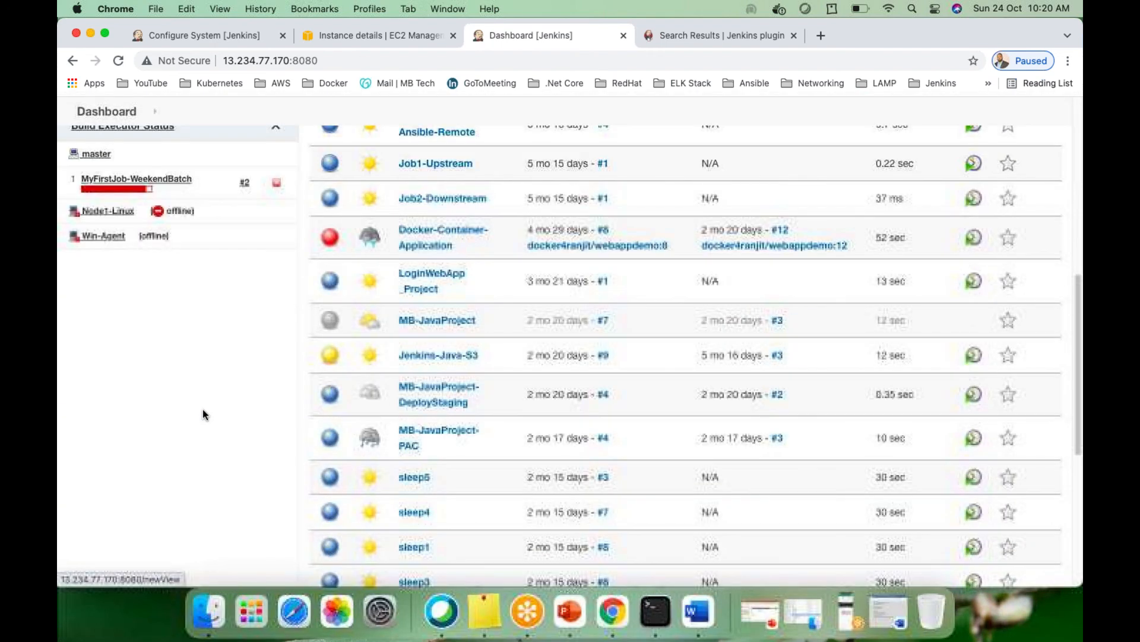
{"action": "scroll", "coordinate": [175, 341], "scroll_direction": "up", "scroll_amount": 2}
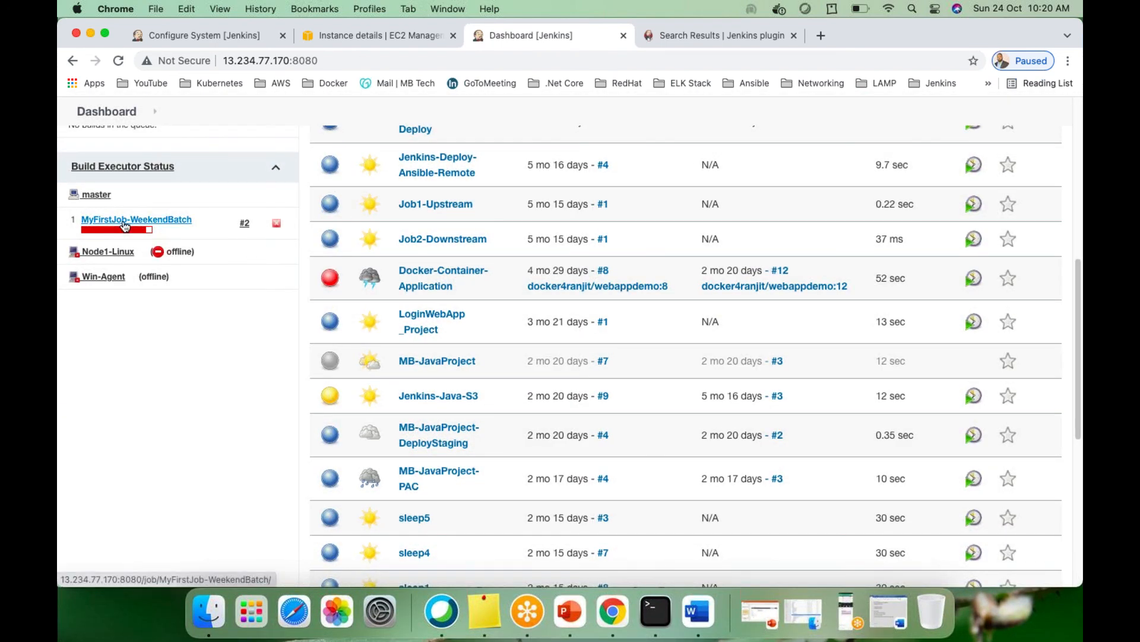
{"action": "mouse_move", "coordinate": [139, 232]}
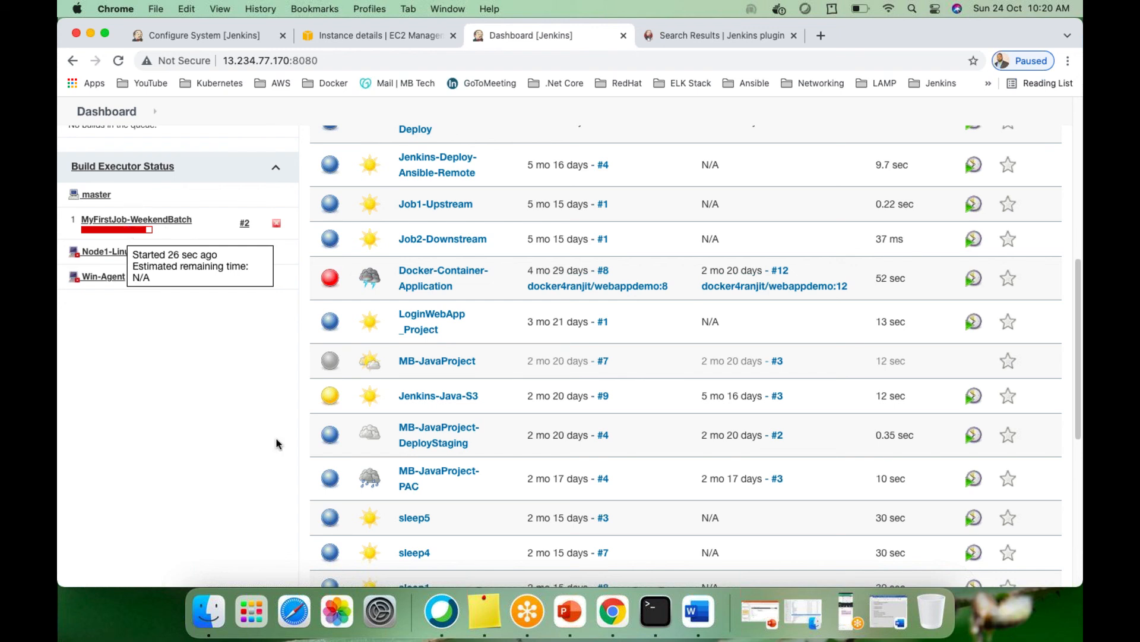
{"action": "scroll", "coordinate": [293, 472], "scroll_direction": "down", "scroll_amount": 1}
{"action": "scroll", "coordinate": [292, 472], "scroll_direction": "down", "scroll_amount": 3}
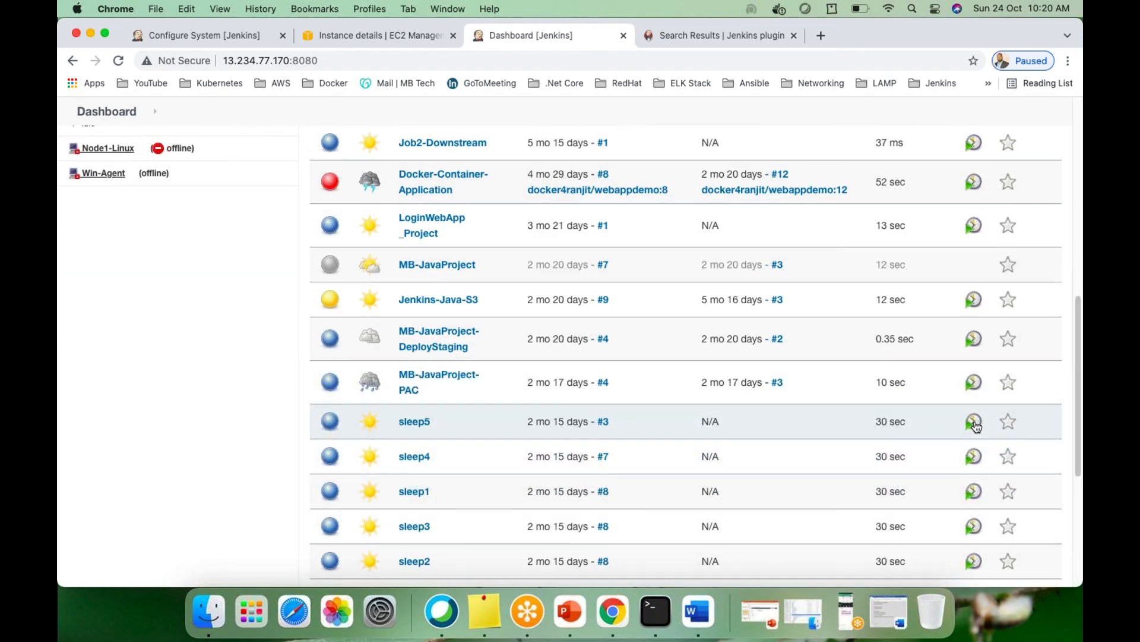
{"action": "scroll", "coordinate": [190, 450], "scroll_direction": "up", "scroll_amount": 3}
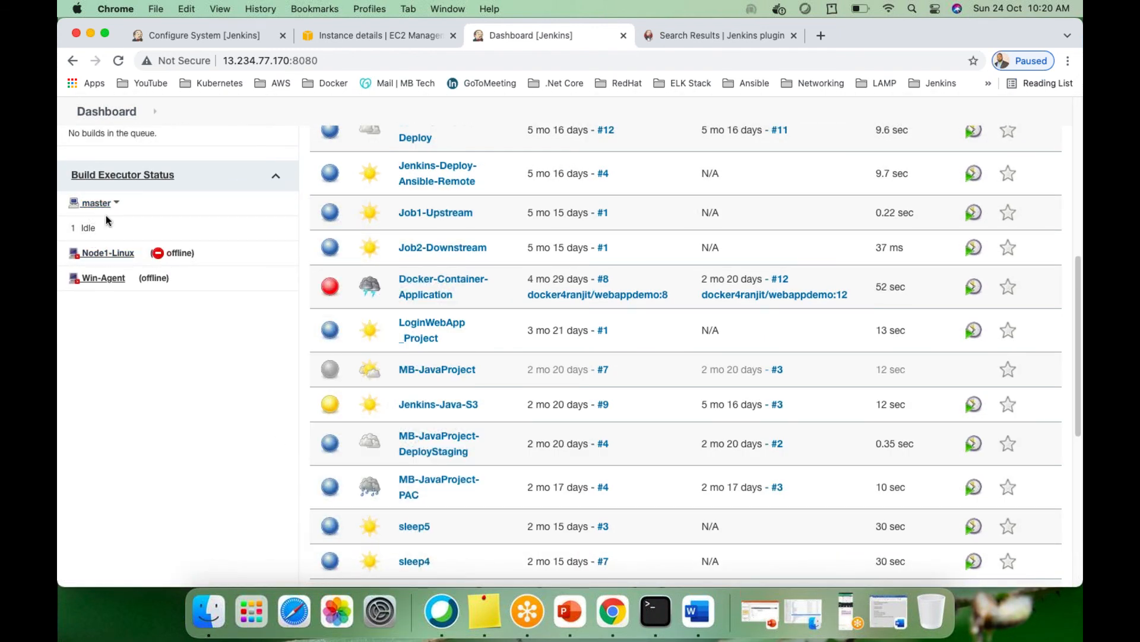
{"action": "scroll", "coordinate": [96, 238], "scroll_direction": "up", "scroll_amount": 1}
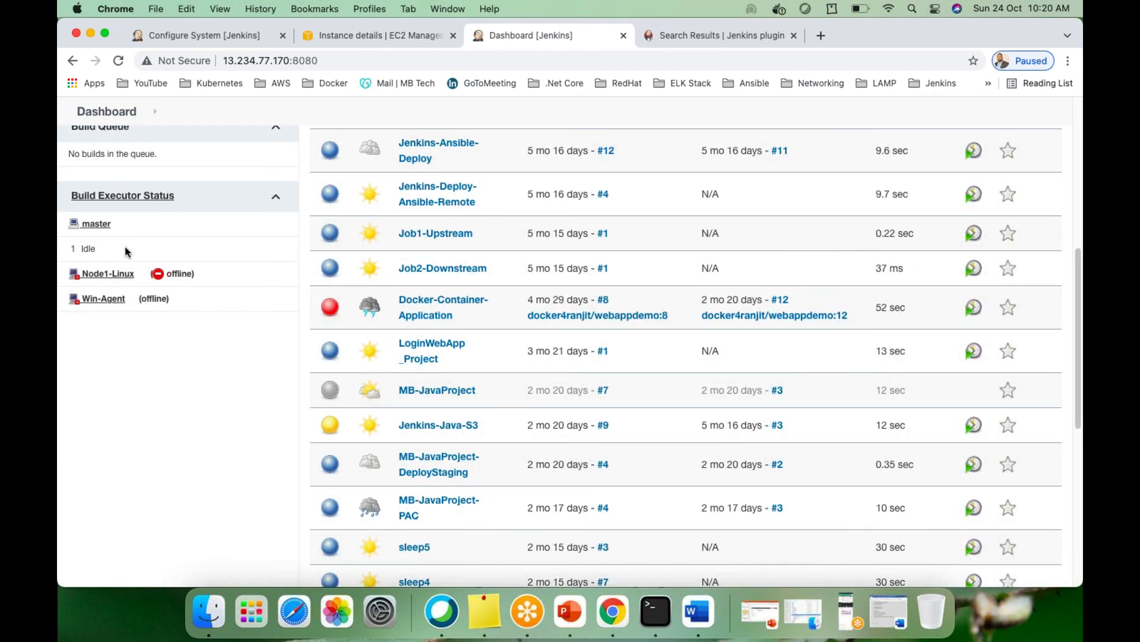
{"action": "scroll", "coordinate": [127, 251], "scroll_direction": "down", "scroll_amount": 1}
{"action": "scroll", "coordinate": [126, 251], "scroll_direction": "up", "scroll_amount": 10}
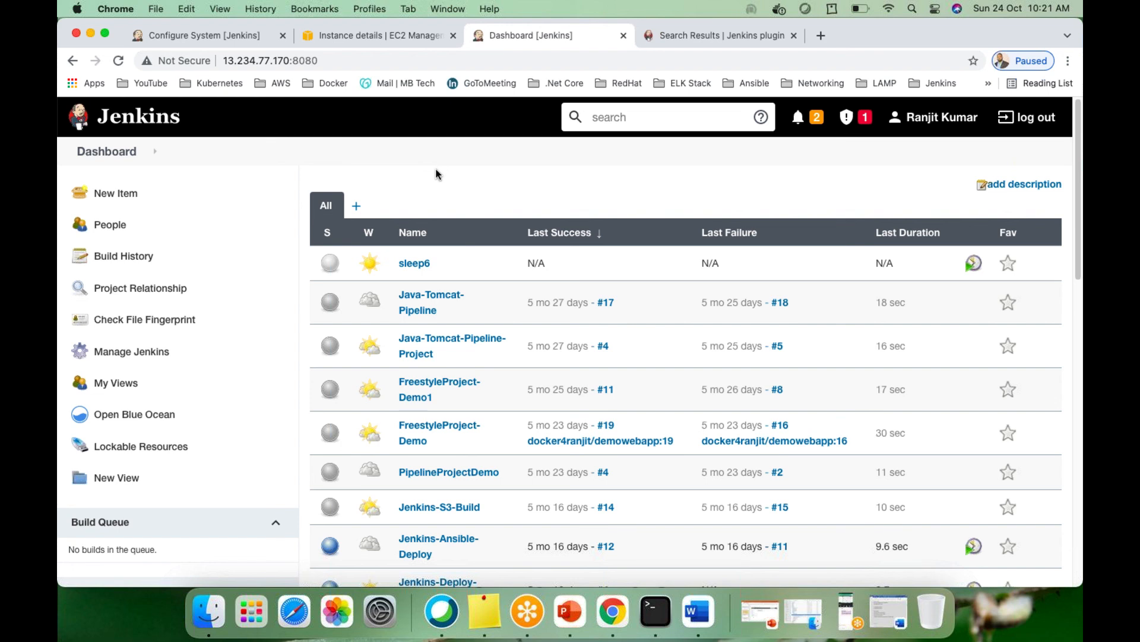
{"action": "scroll", "coordinate": [378, 198], "scroll_direction": "down", "scroll_amount": 1}
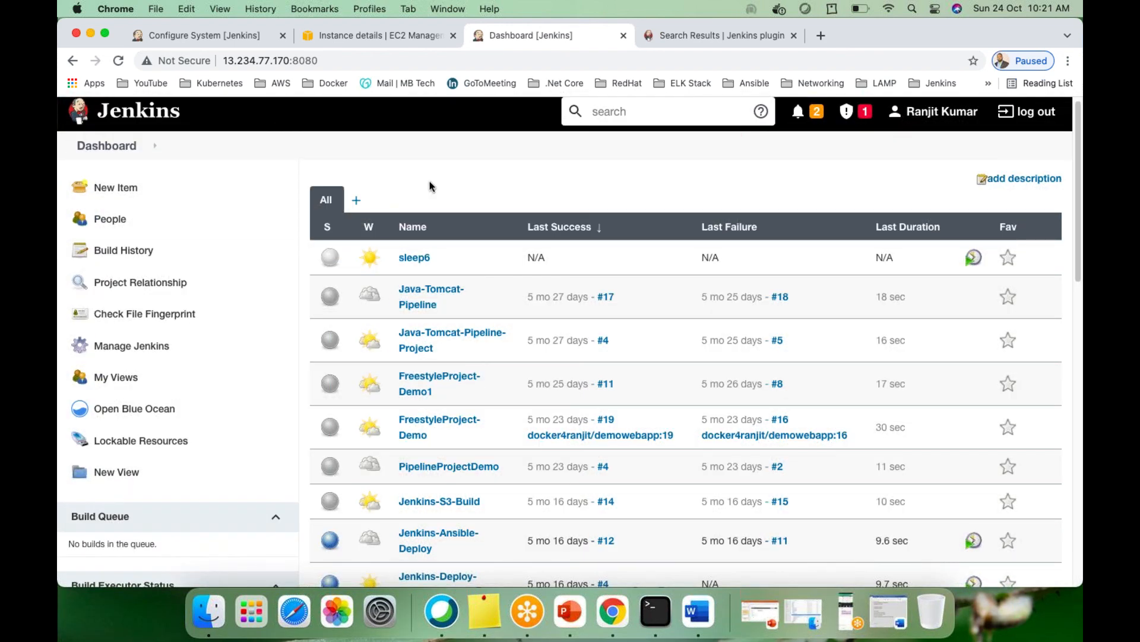
{"action": "scroll", "coordinate": [430, 184], "scroll_direction": "down", "scroll_amount": 5}
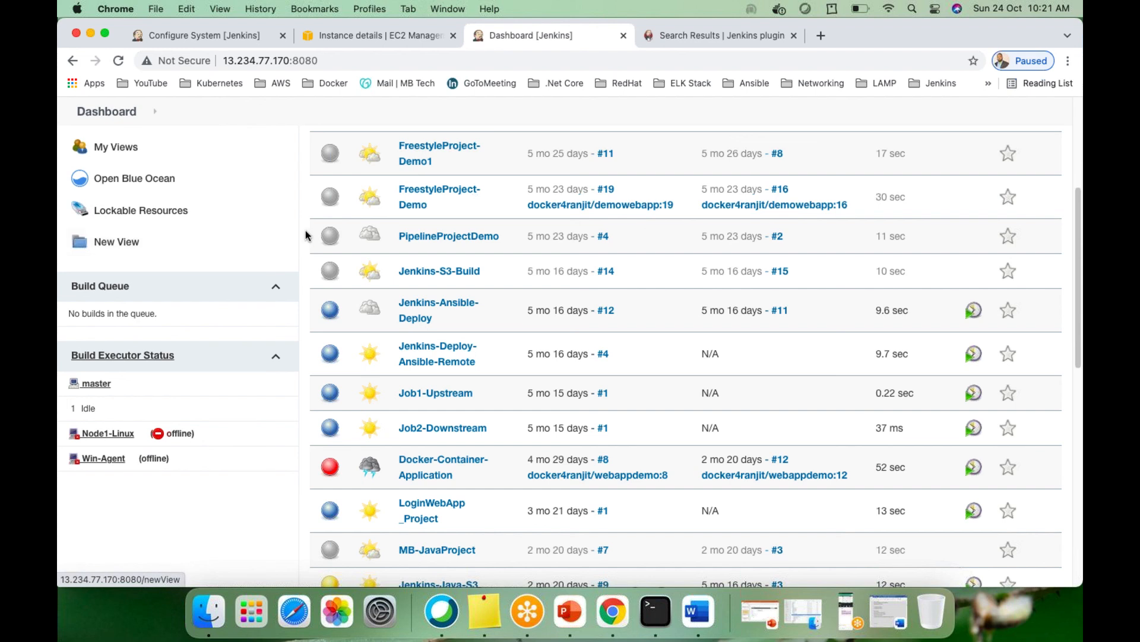
{"action": "scroll", "coordinate": [306, 234], "scroll_direction": "up", "scroll_amount": 5}
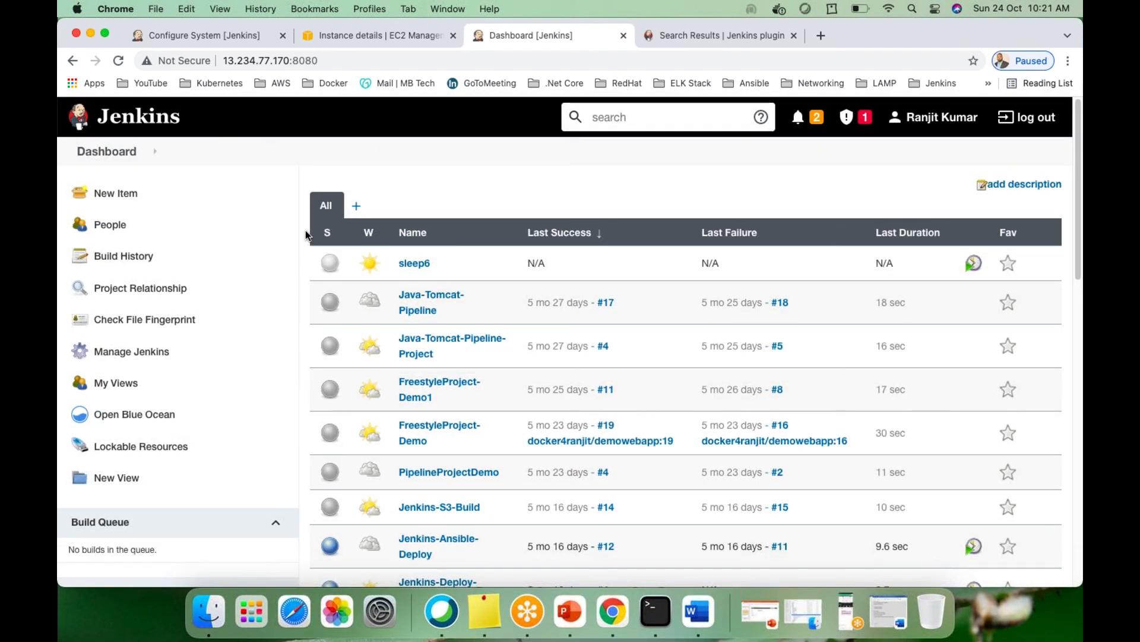
{"action": "scroll", "coordinate": [392, 180], "scroll_direction": "down", "scroll_amount": 5}
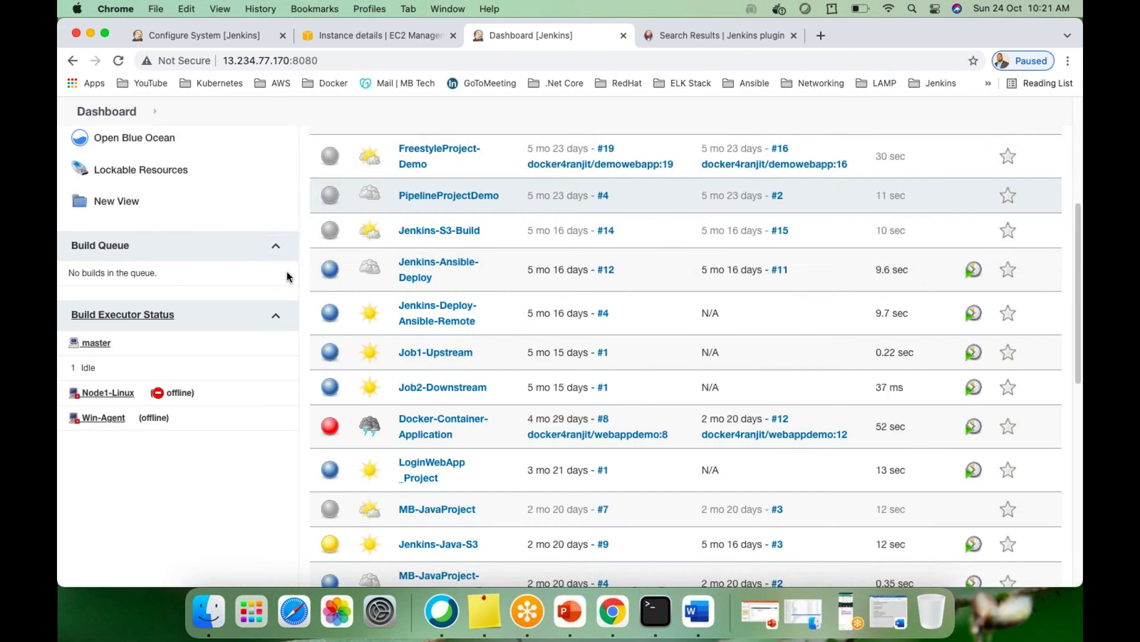
{"action": "scroll", "coordinate": [279, 315], "scroll_direction": "up", "scroll_amount": 5}
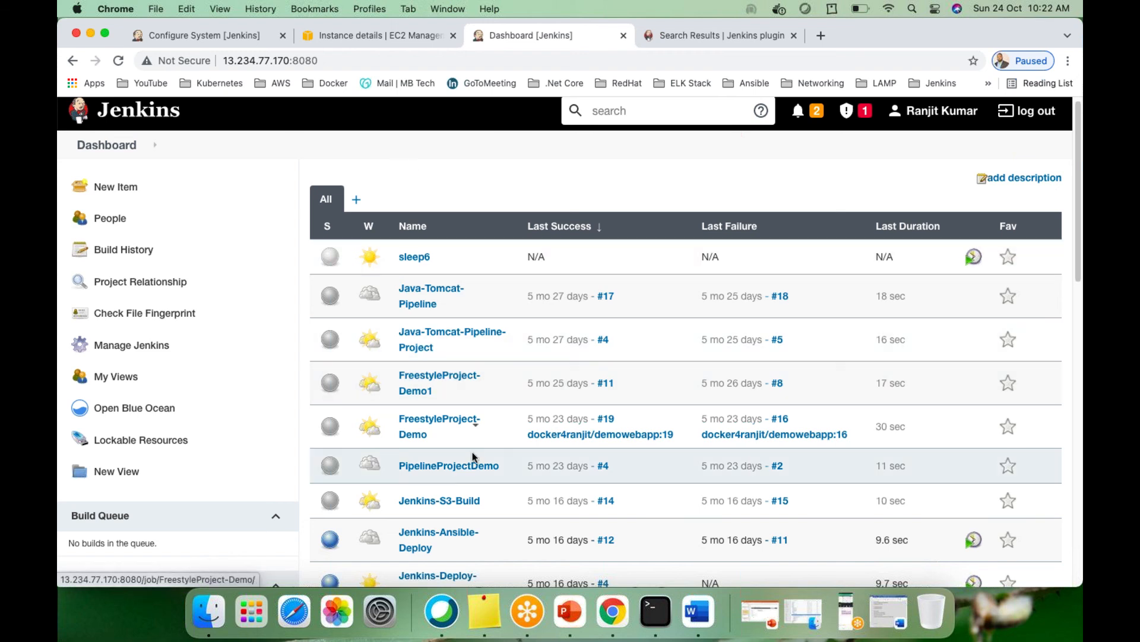
{"action": "scroll", "coordinate": [474, 456], "scroll_direction": "down", "scroll_amount": 1}
{"action": "scroll", "coordinate": [474, 457], "scroll_direction": "down", "scroll_amount": 10}
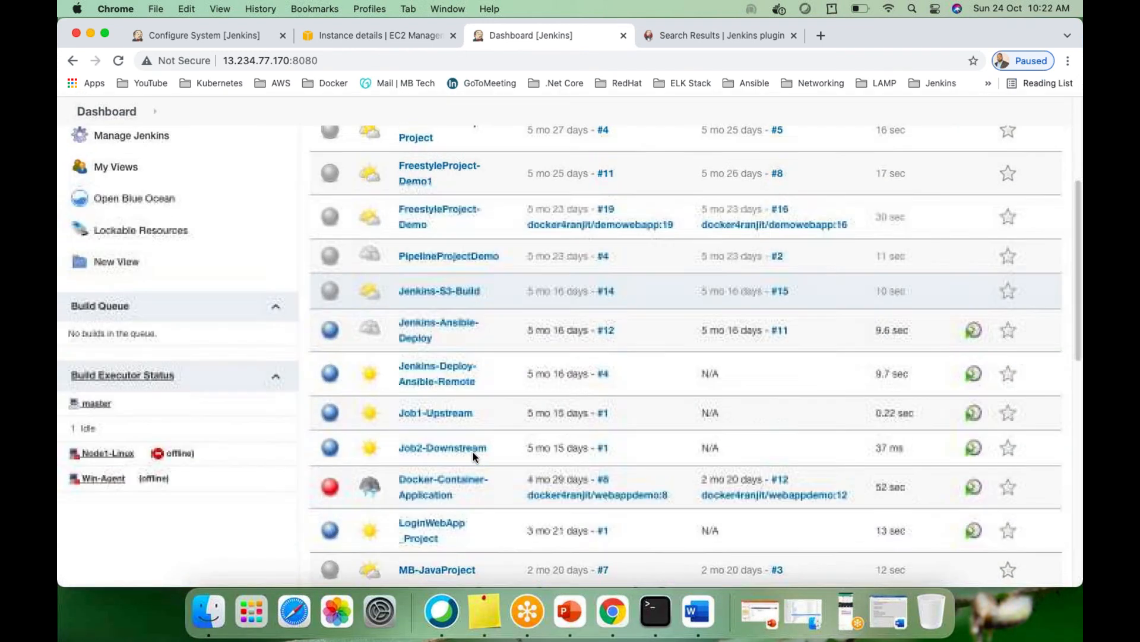
{"action": "scroll", "coordinate": [474, 456], "scroll_direction": "down", "scroll_amount": 11}
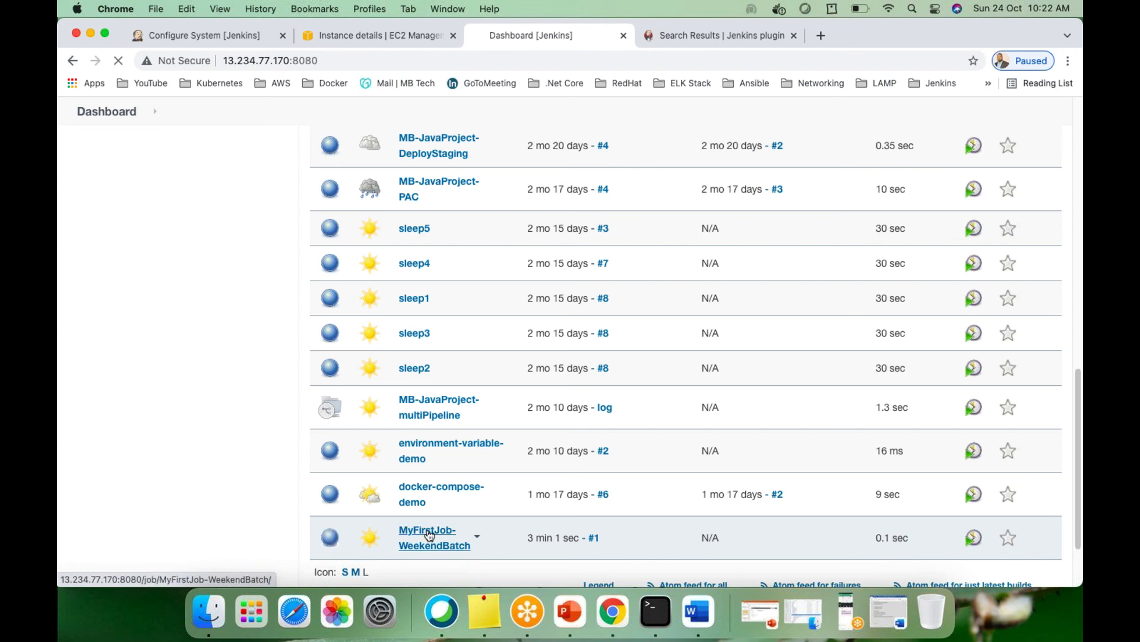
Trigger build #3 of MyFirstJob-WeekendBatch from its project page so it runs on master
{"action": "left_click", "coordinate": [437, 530]}
{"action": "scroll", "coordinate": [380, 443], "scroll_direction": "down", "scroll_amount": 4}
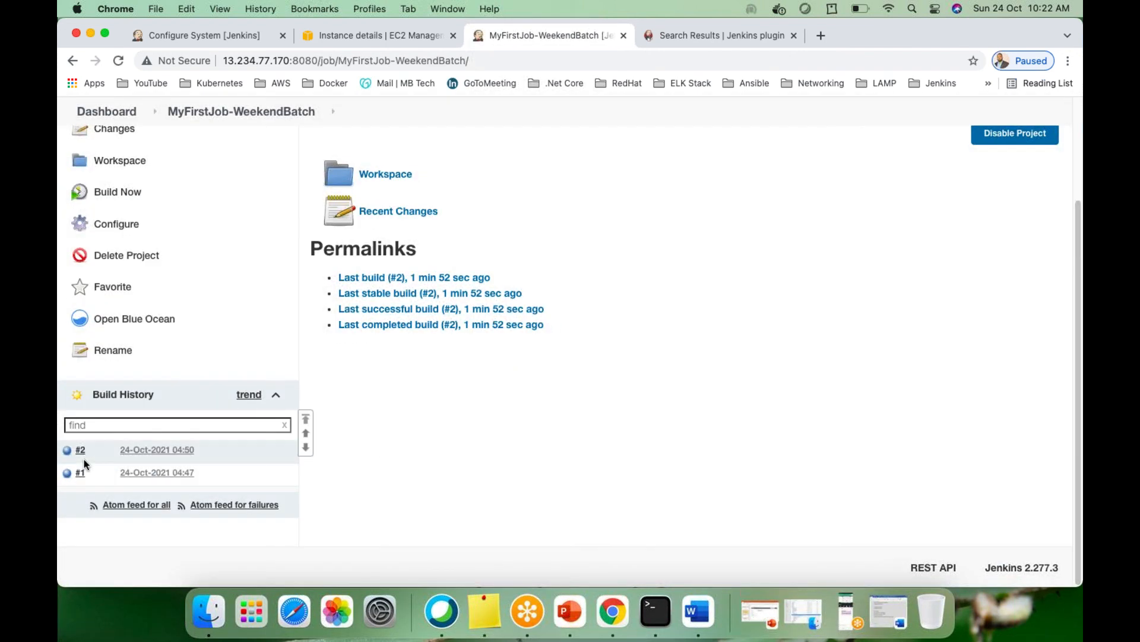
{"action": "scroll", "coordinate": [406, 345], "scroll_direction": "up", "scroll_amount": 4}
{"action": "scroll", "coordinate": [405, 339], "scroll_direction": "down", "scroll_amount": 4}
{"action": "scroll", "coordinate": [505, 289], "scroll_direction": "up", "scroll_amount": 3}
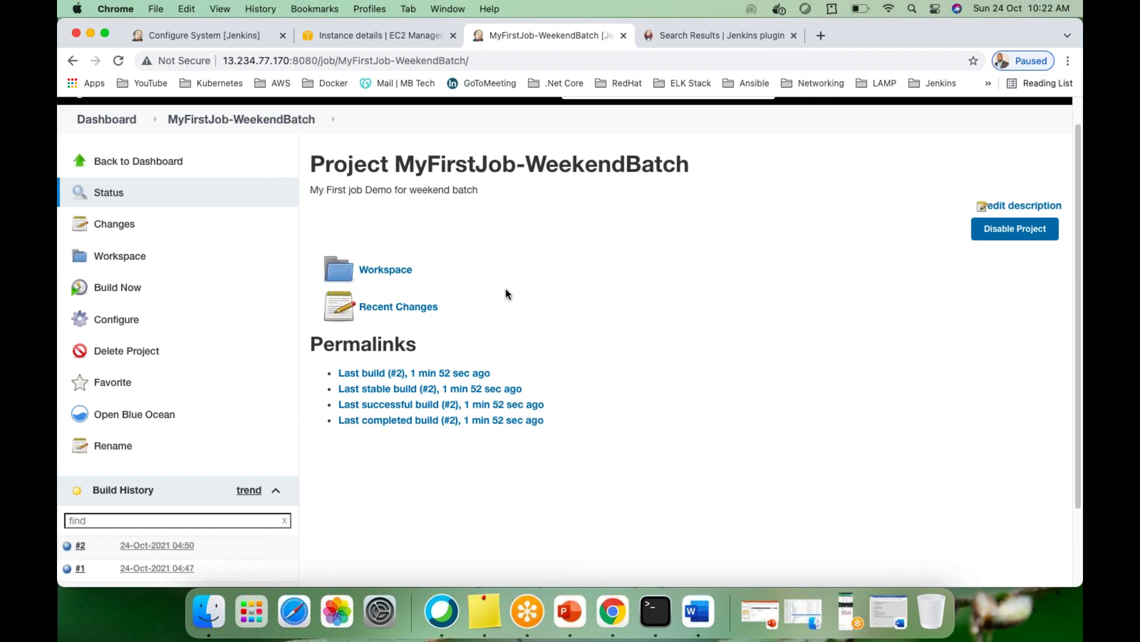
{"action": "left_click", "coordinate": [119, 287]}
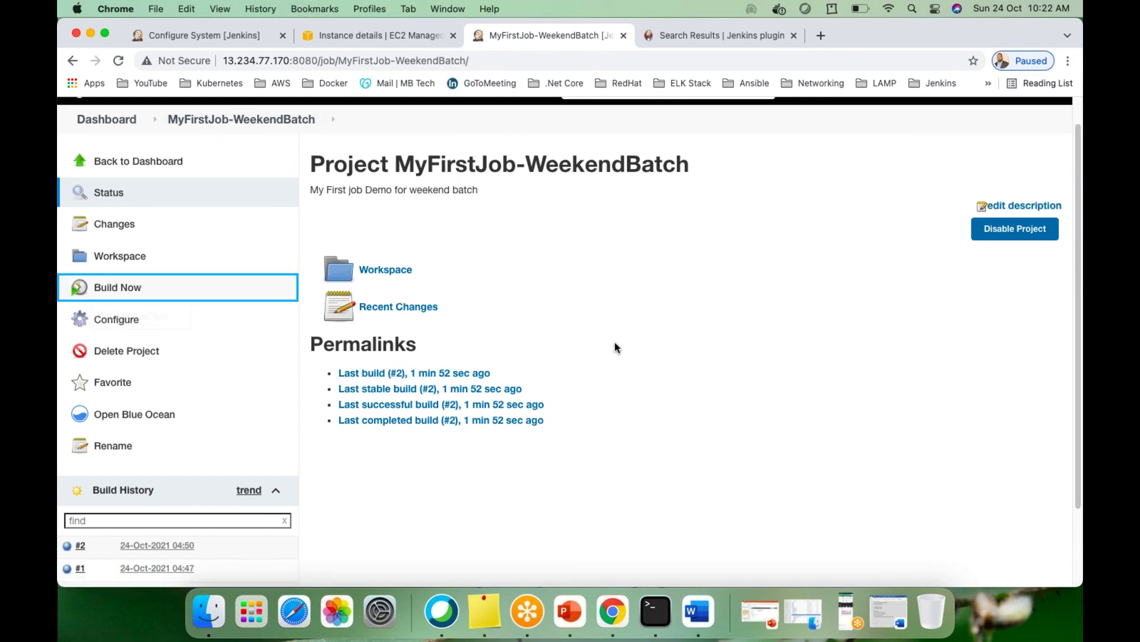
{"action": "scroll", "coordinate": [605, 350], "scroll_direction": "down", "scroll_amount": 3}
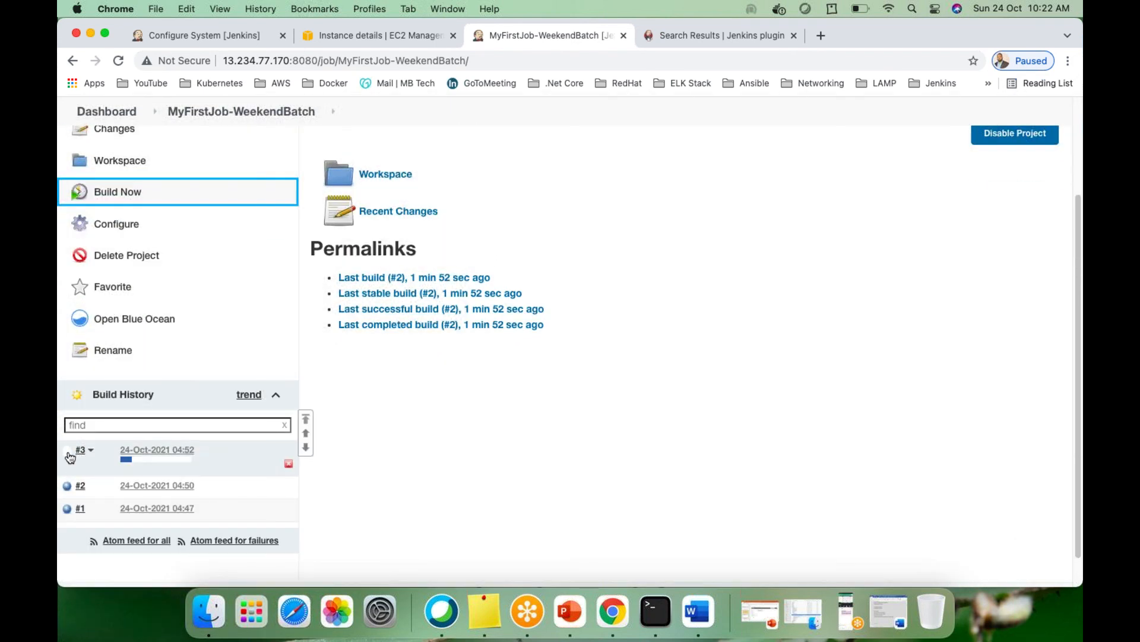
{"action": "scroll", "coordinate": [352, 373], "scroll_direction": "up", "scroll_amount": 4}
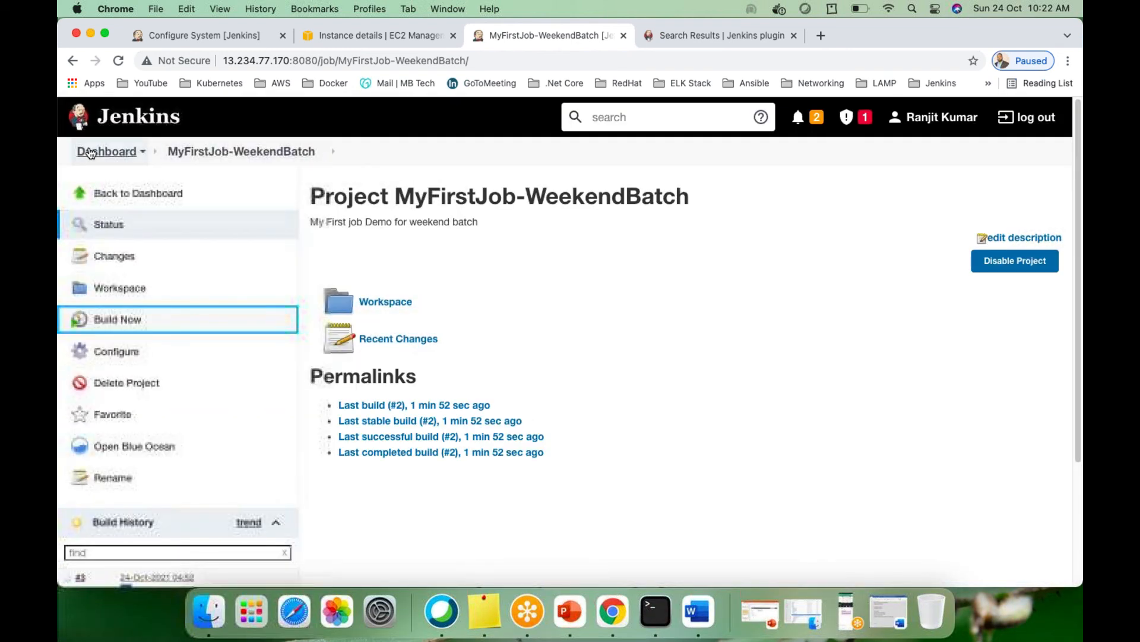
{"action": "scroll", "coordinate": [479, 393], "scroll_direction": "down", "scroll_amount": 15}
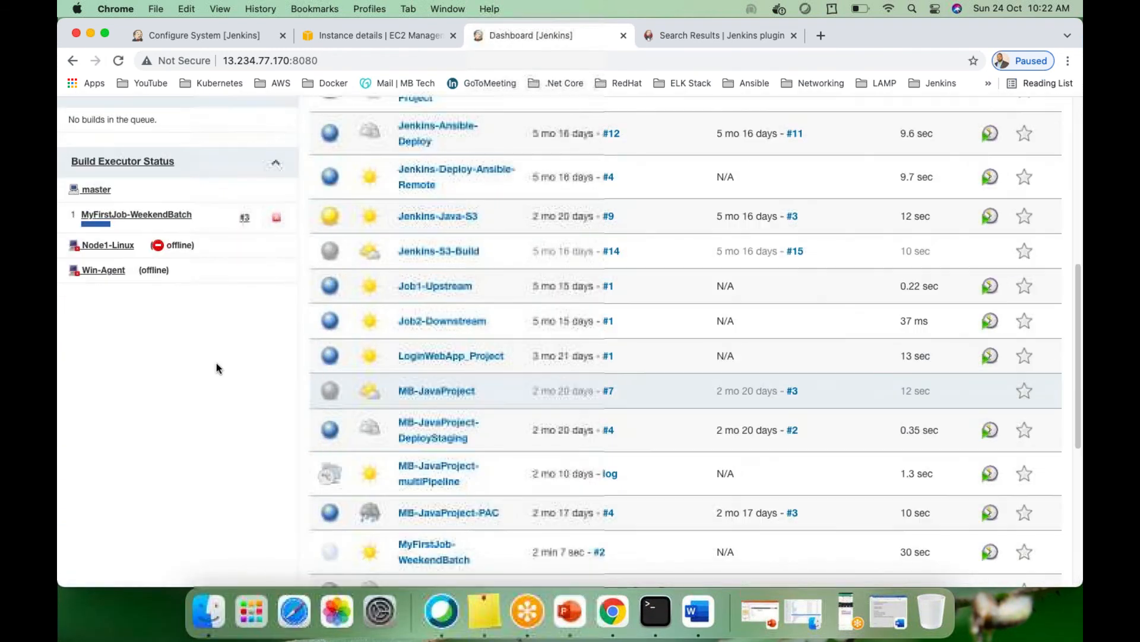
Schedule new builds of sleep5 and sleep1 from the dashboard and watch the Build Executor Status
{"action": "scroll", "coordinate": [217, 404], "scroll_direction": "up", "scroll_amount": 3}
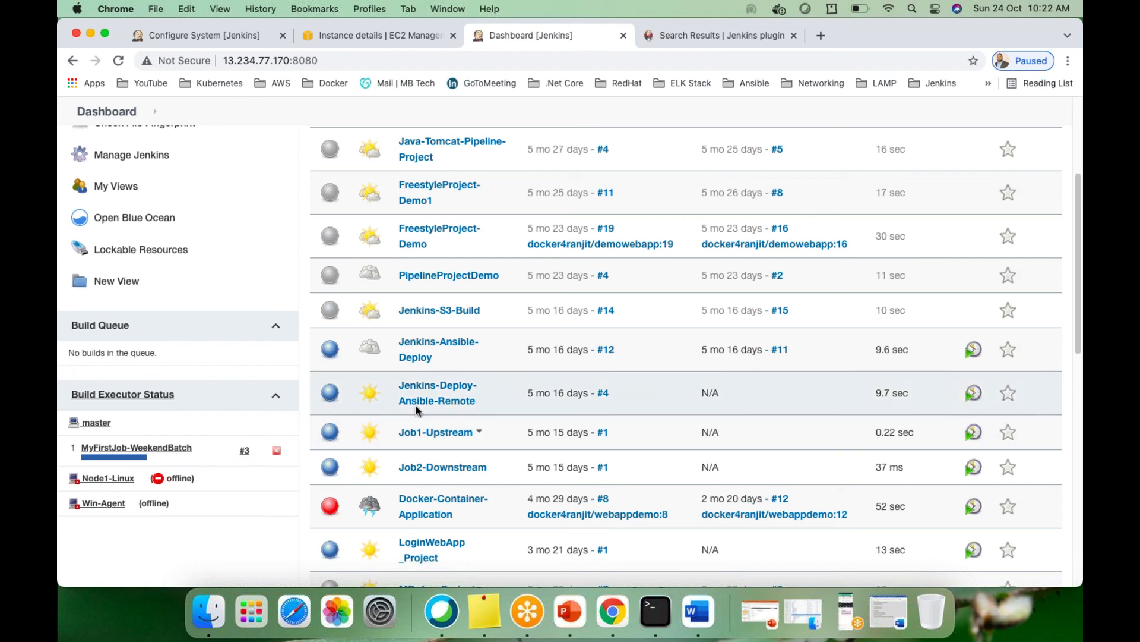
{"action": "scroll", "coordinate": [416, 406], "scroll_direction": "down", "scroll_amount": 1}
{"action": "scroll", "coordinate": [416, 410], "scroll_direction": "up", "scroll_amount": 5}
{"action": "scroll", "coordinate": [415, 411], "scroll_direction": "down", "scroll_amount": 5}
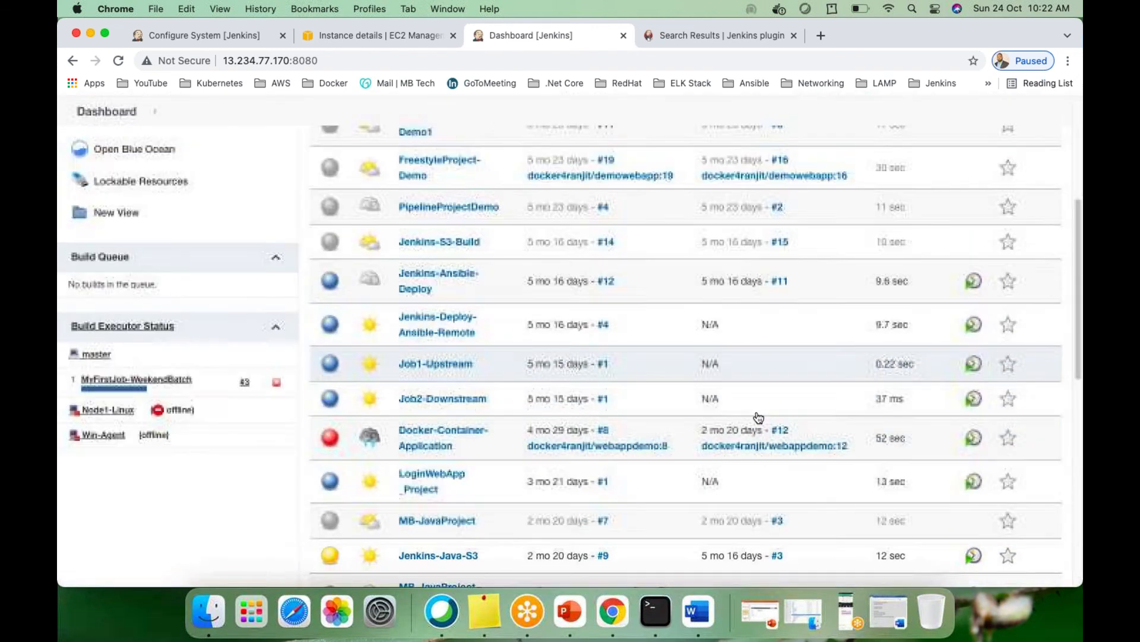
{"action": "scroll", "coordinate": [822, 477], "scroll_direction": "down", "scroll_amount": 5}
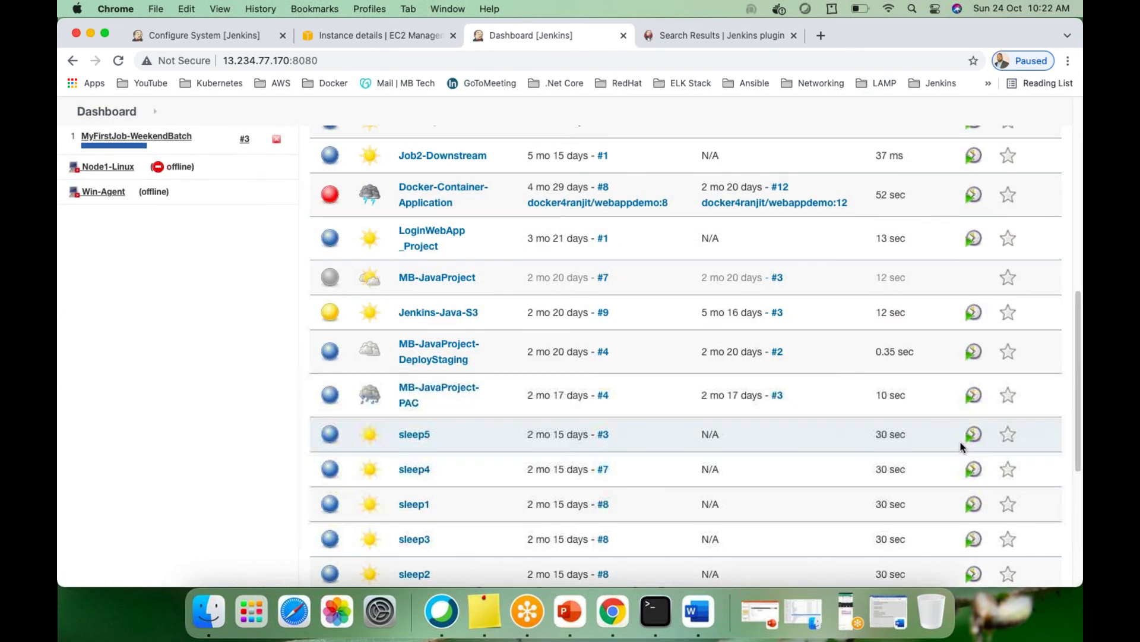
{"action": "left_click", "coordinate": [973, 435]}
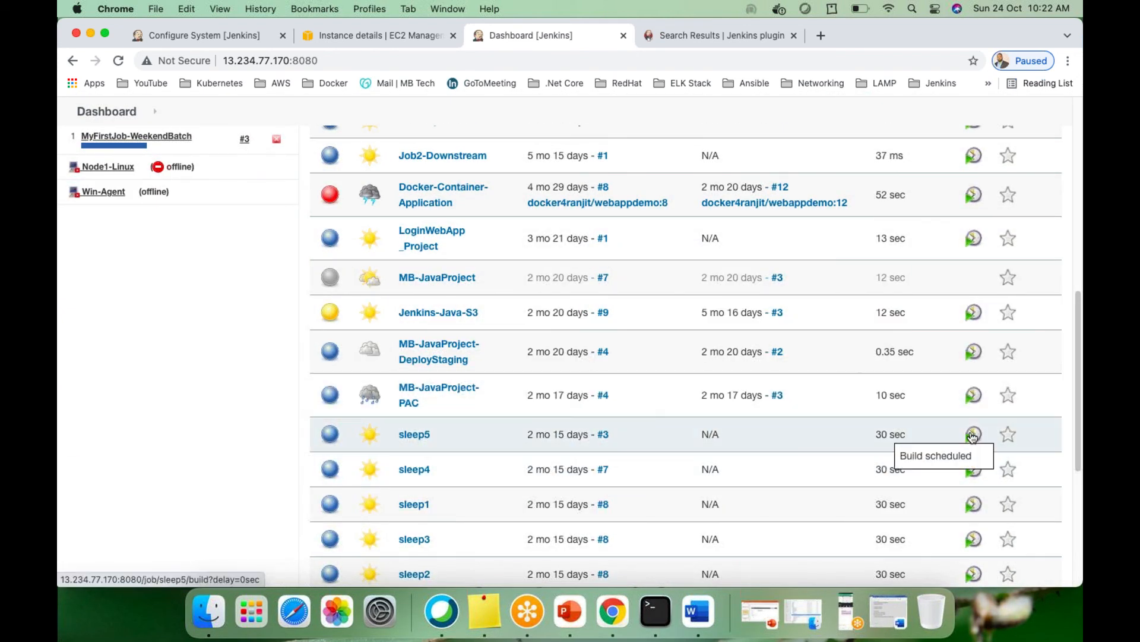
{"action": "left_click", "coordinate": [974, 504]}
{"action": "scroll", "coordinate": [331, 427], "scroll_direction": "up", "scroll_amount": 8}
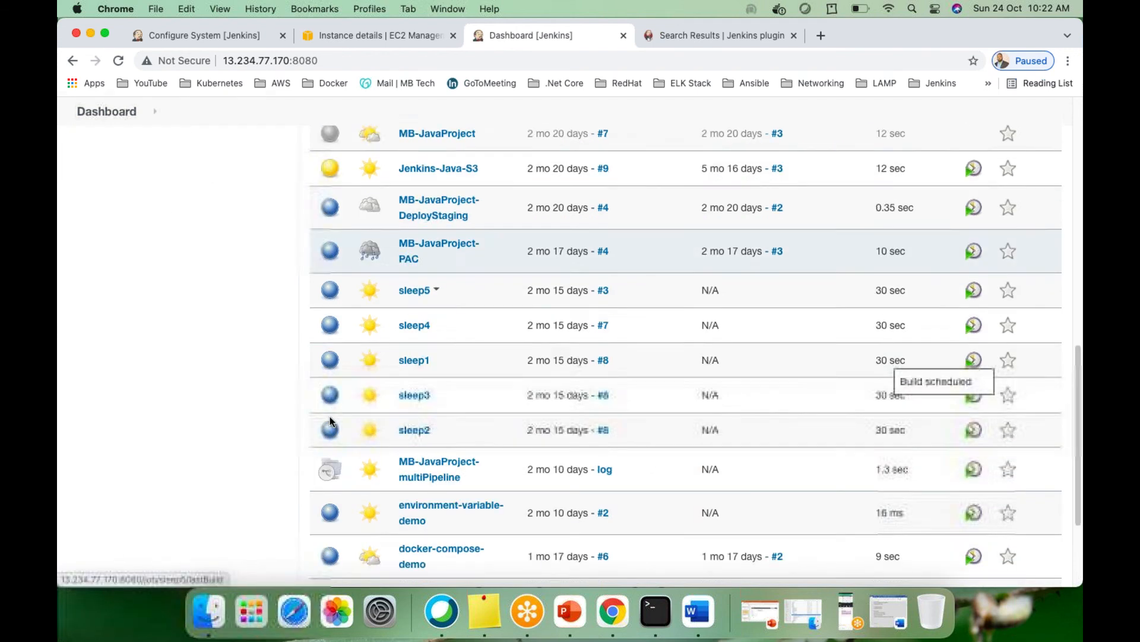
{"action": "scroll", "coordinate": [331, 427], "scroll_direction": "down", "scroll_amount": 5}
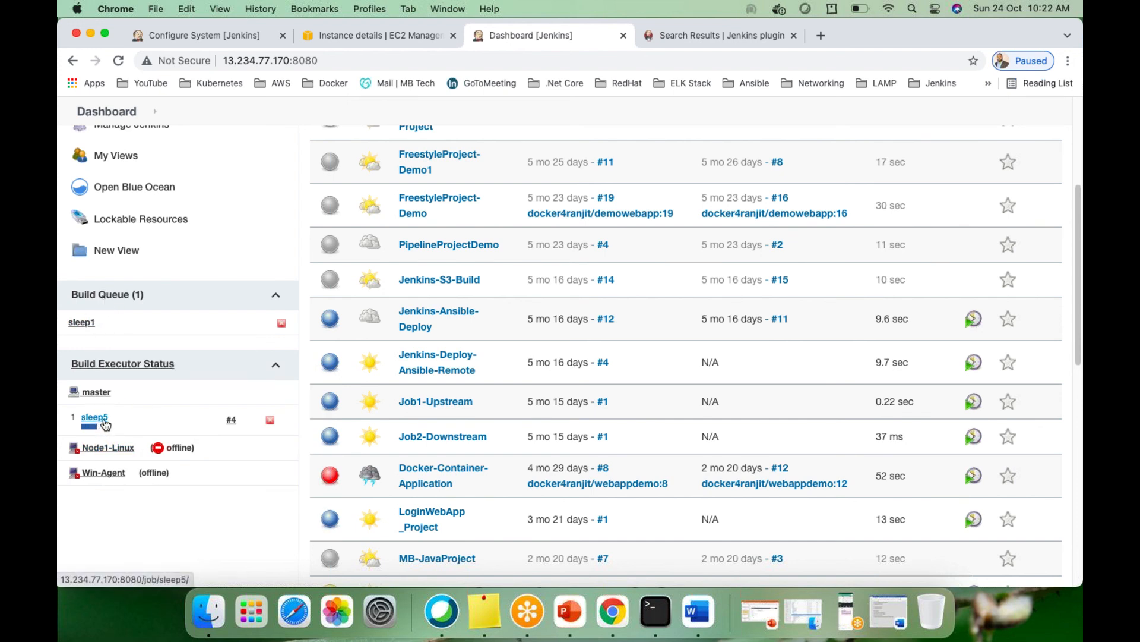
{"action": "mouse_move", "coordinate": [79, 325]}
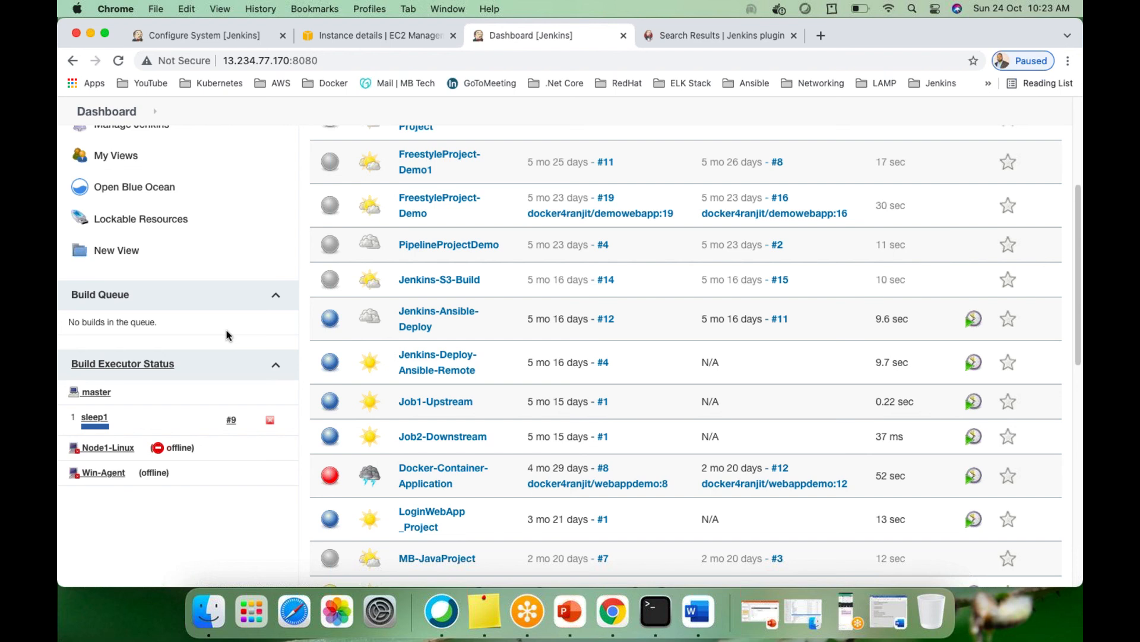
{"action": "scroll", "coordinate": [249, 326], "scroll_direction": "up", "scroll_amount": 5}
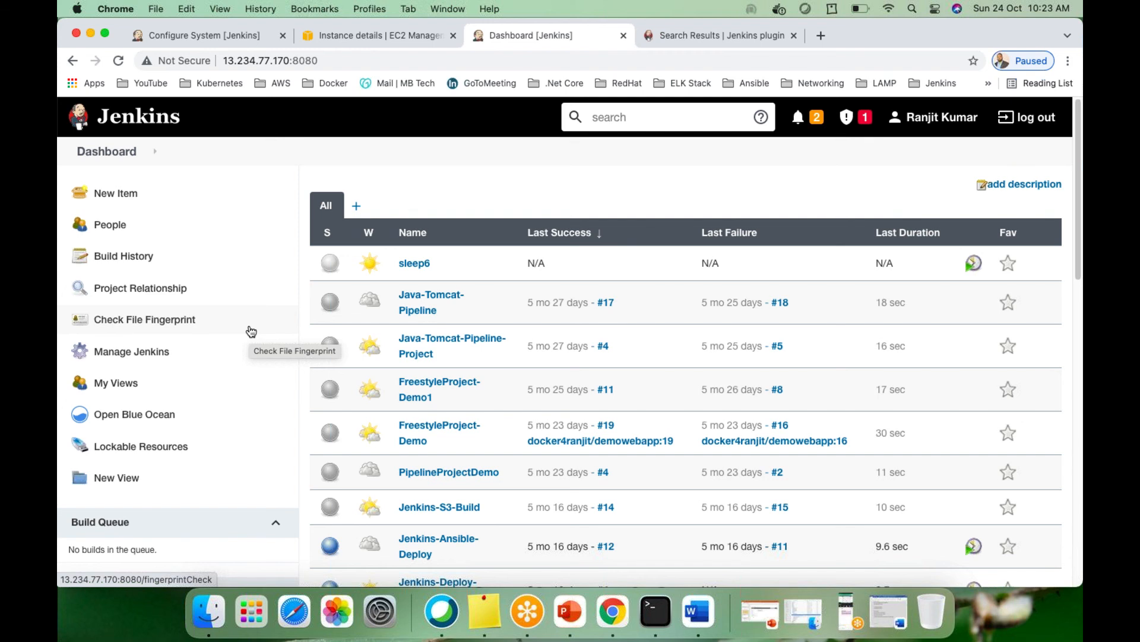
{"action": "scroll", "coordinate": [440, 189], "scroll_direction": "down", "scroll_amount": 2}
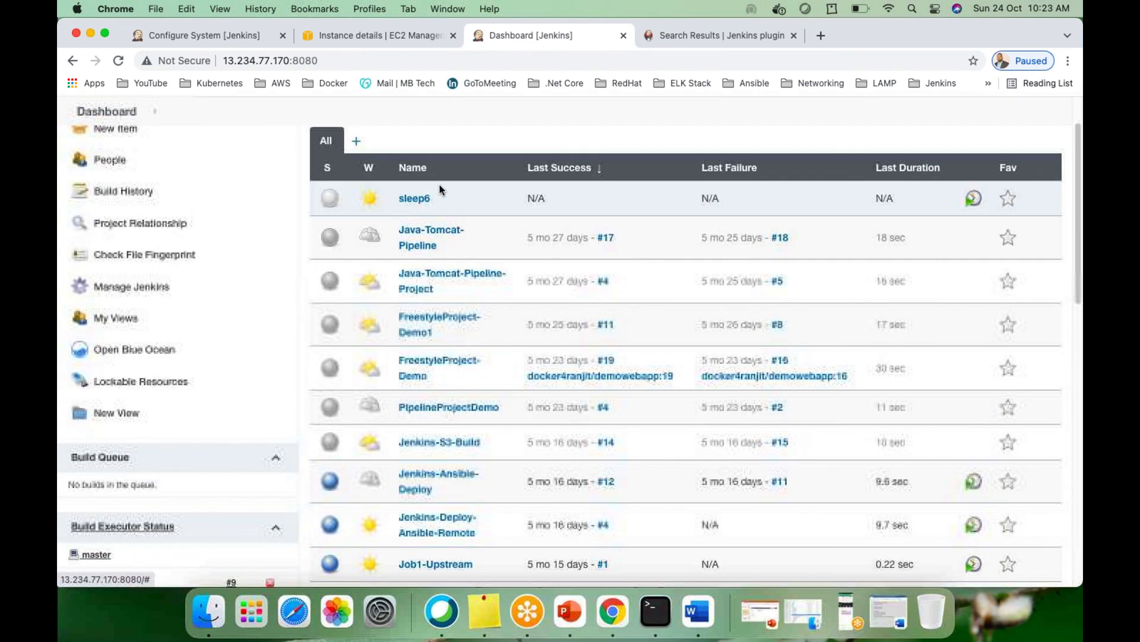
{"action": "scroll", "coordinate": [440, 189], "scroll_direction": "down", "scroll_amount": 2}
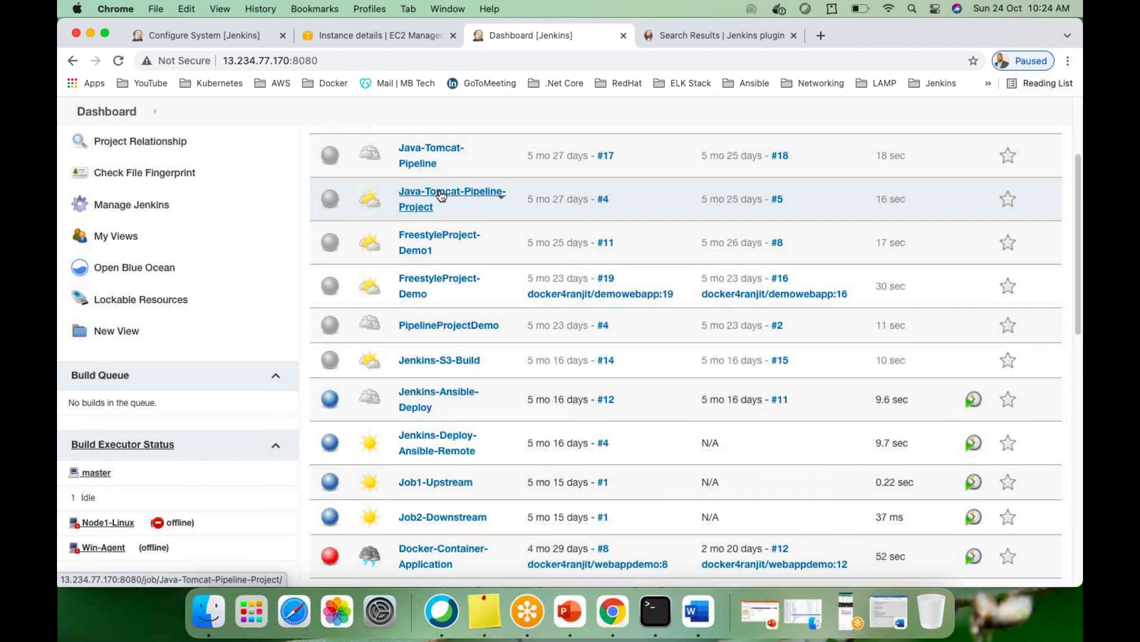
{"action": "scroll", "coordinate": [451, 358], "scroll_direction": "down", "scroll_amount": 2}
{"action": "scroll", "coordinate": [469, 365], "scroll_direction": "up", "scroll_amount": 5}
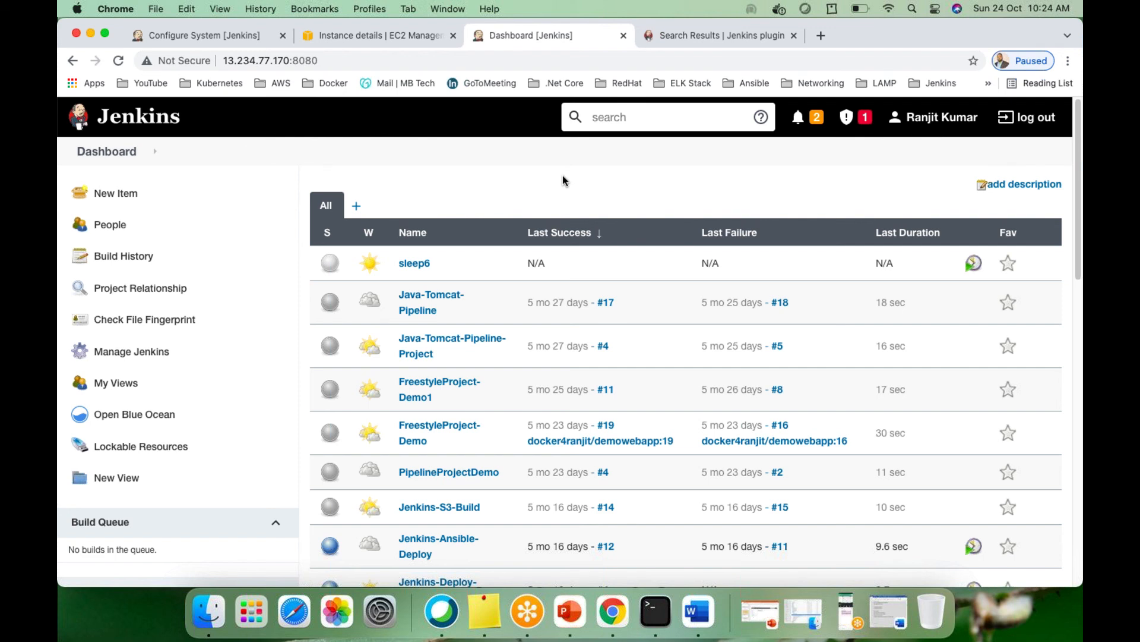
{"action": "scroll", "coordinate": [474, 212], "scroll_direction": "down", "scroll_amount": 5}
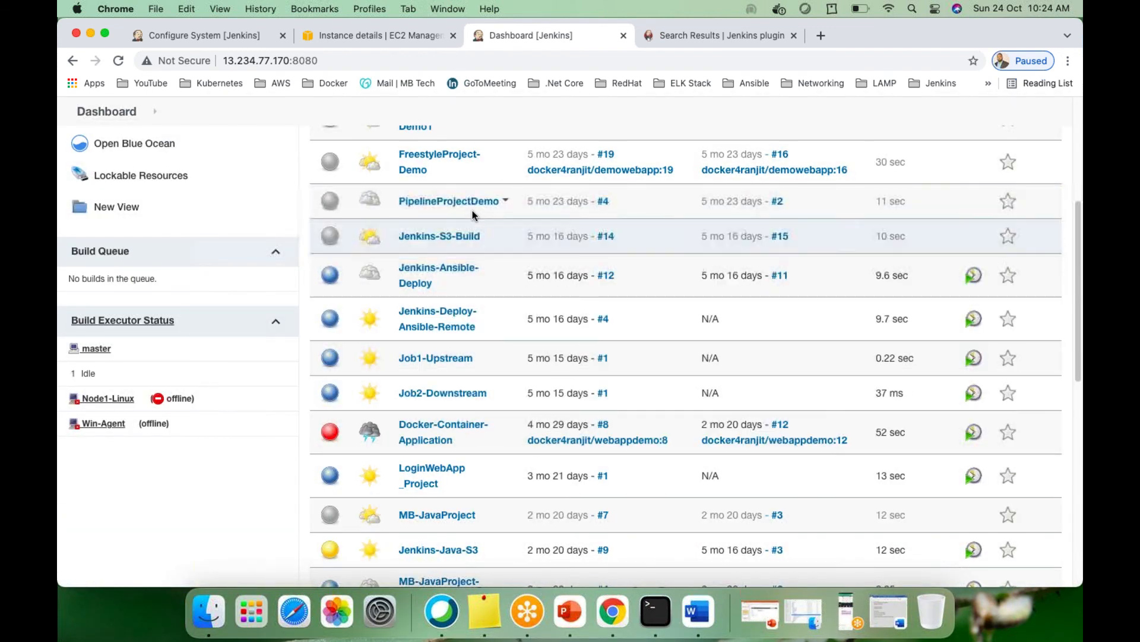
{"action": "scroll", "coordinate": [479, 290], "scroll_direction": "up", "scroll_amount": 5}
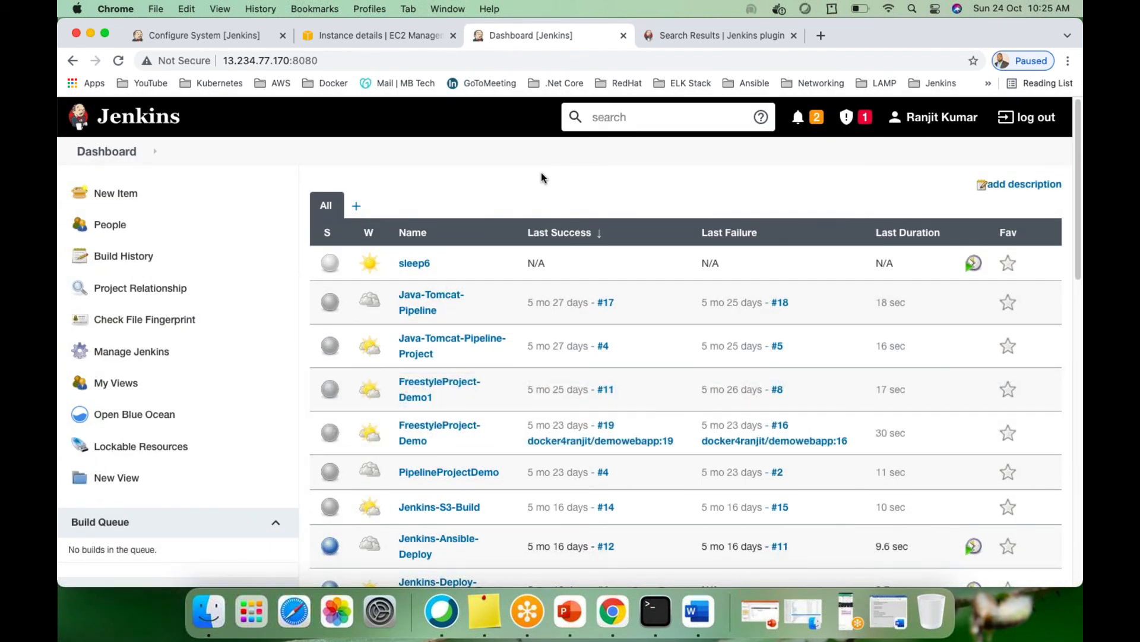